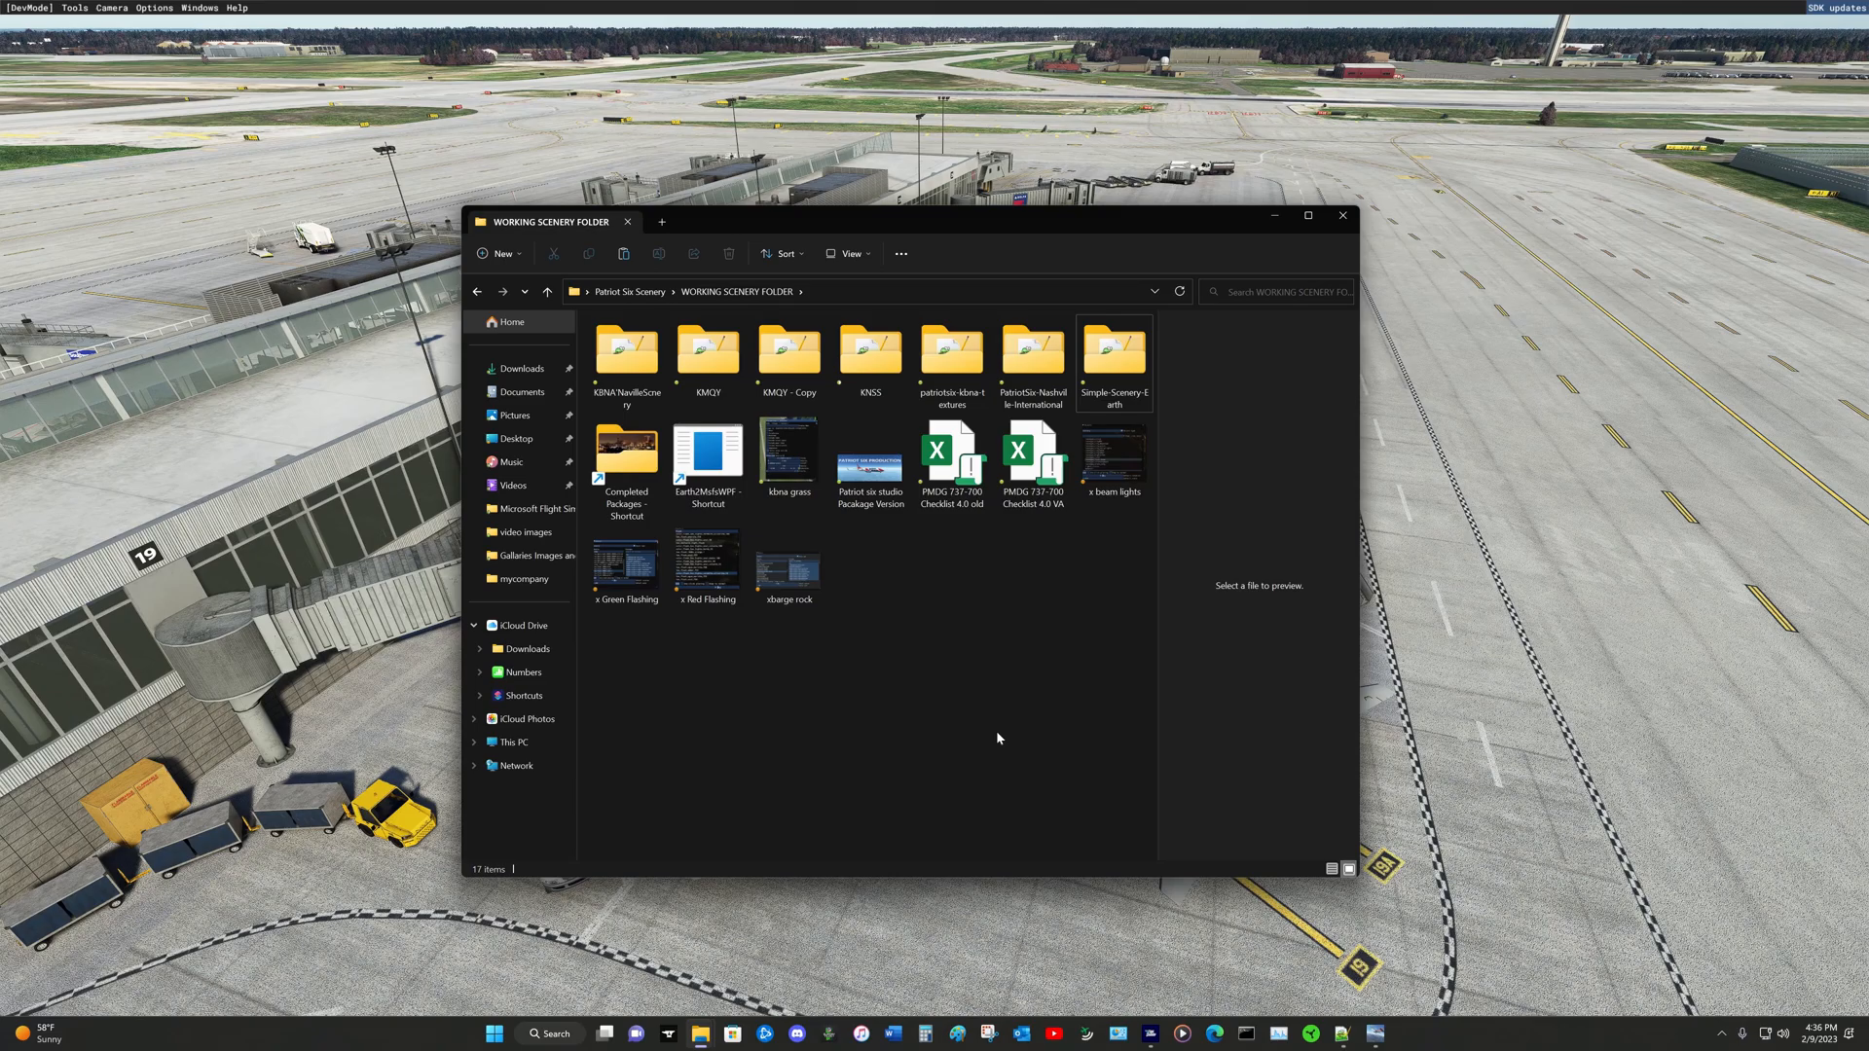
Step: Look through the Completed Packages folder and its parent MSFS Scenery folder, and return to WORKING SCENERY FOLDER
double_click(626, 457)
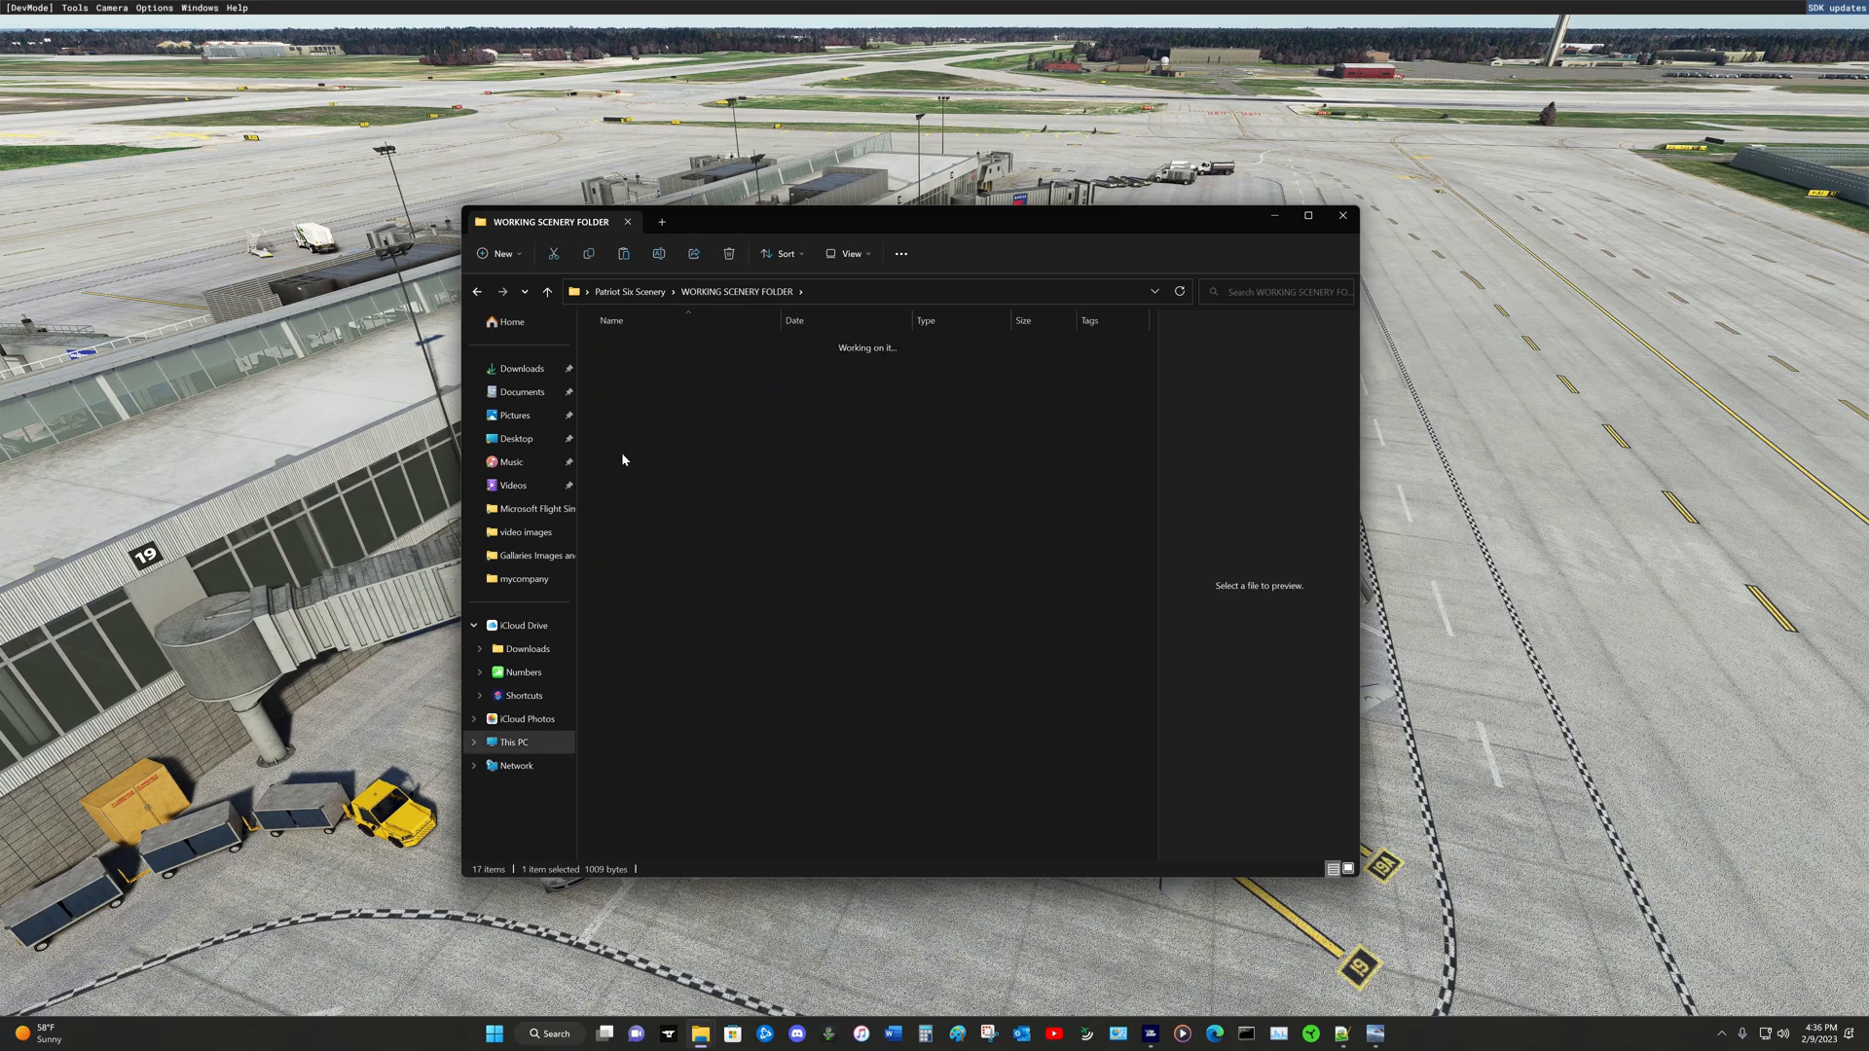
scroll(672, 688, "down", 7)
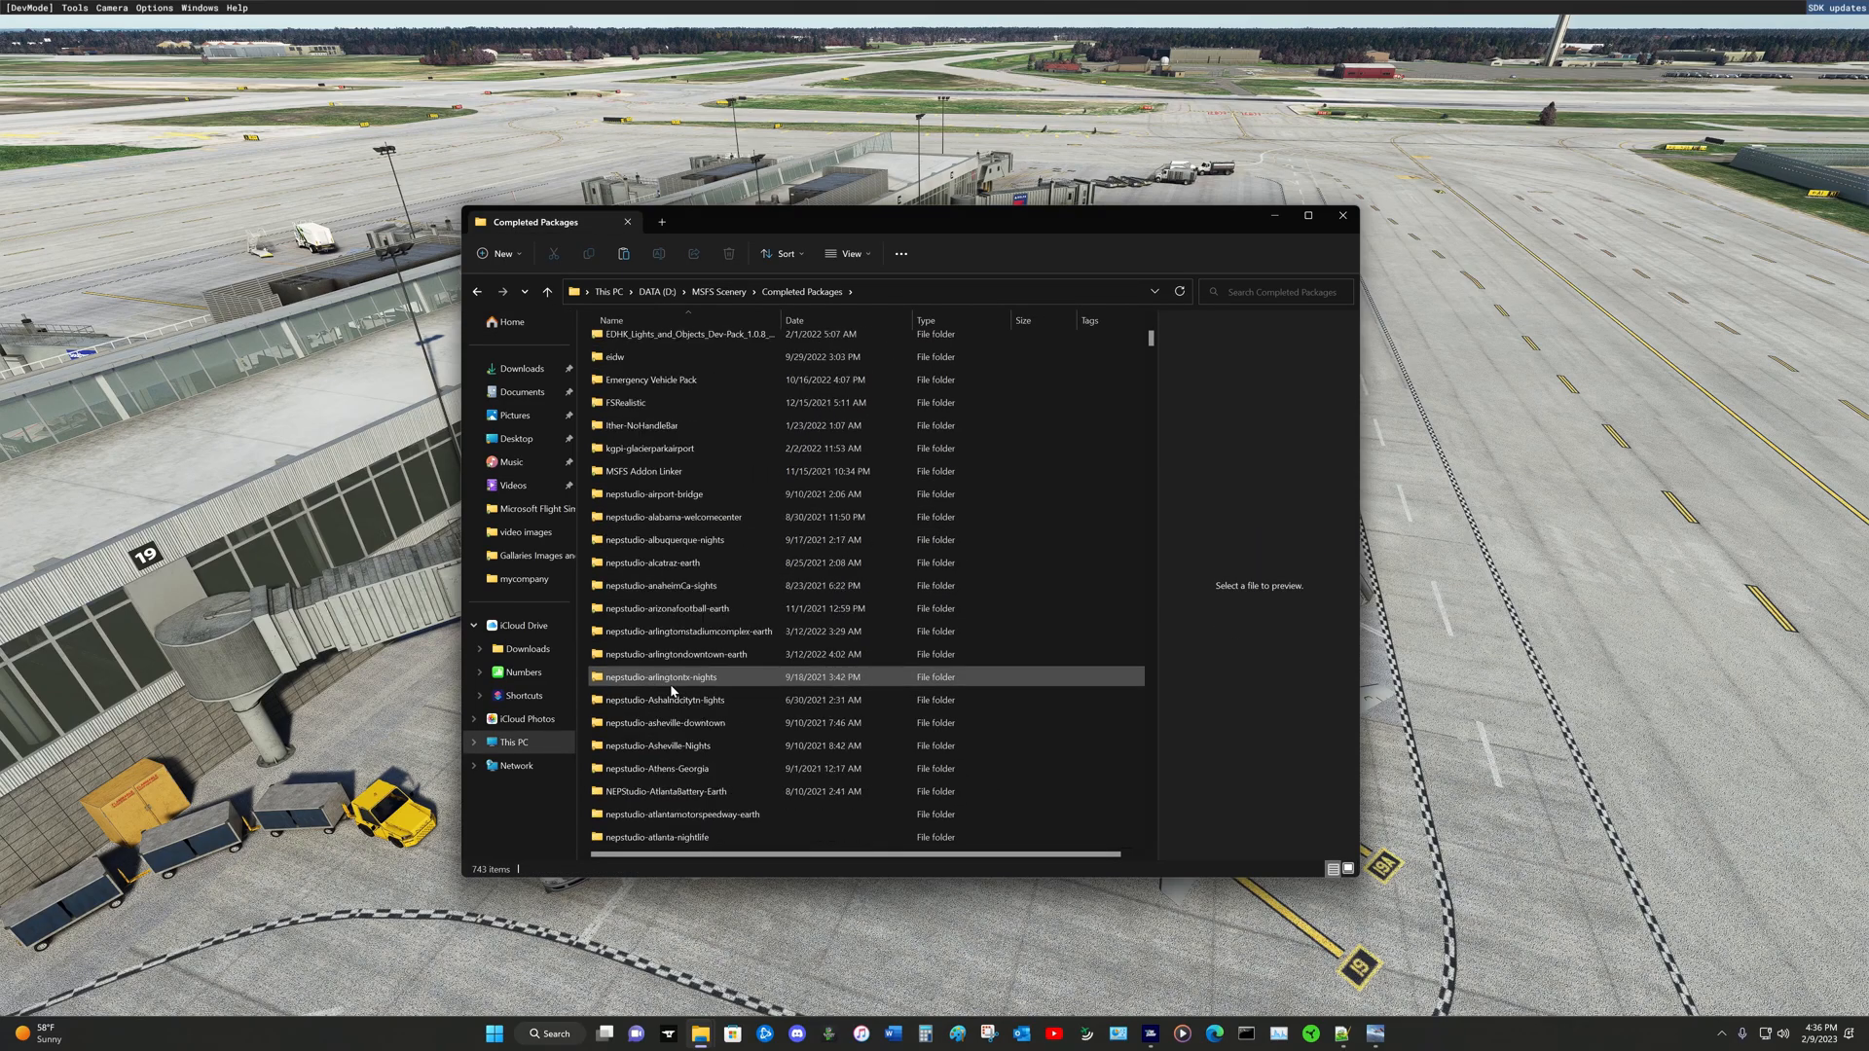
scroll(671, 688, "up", 7)
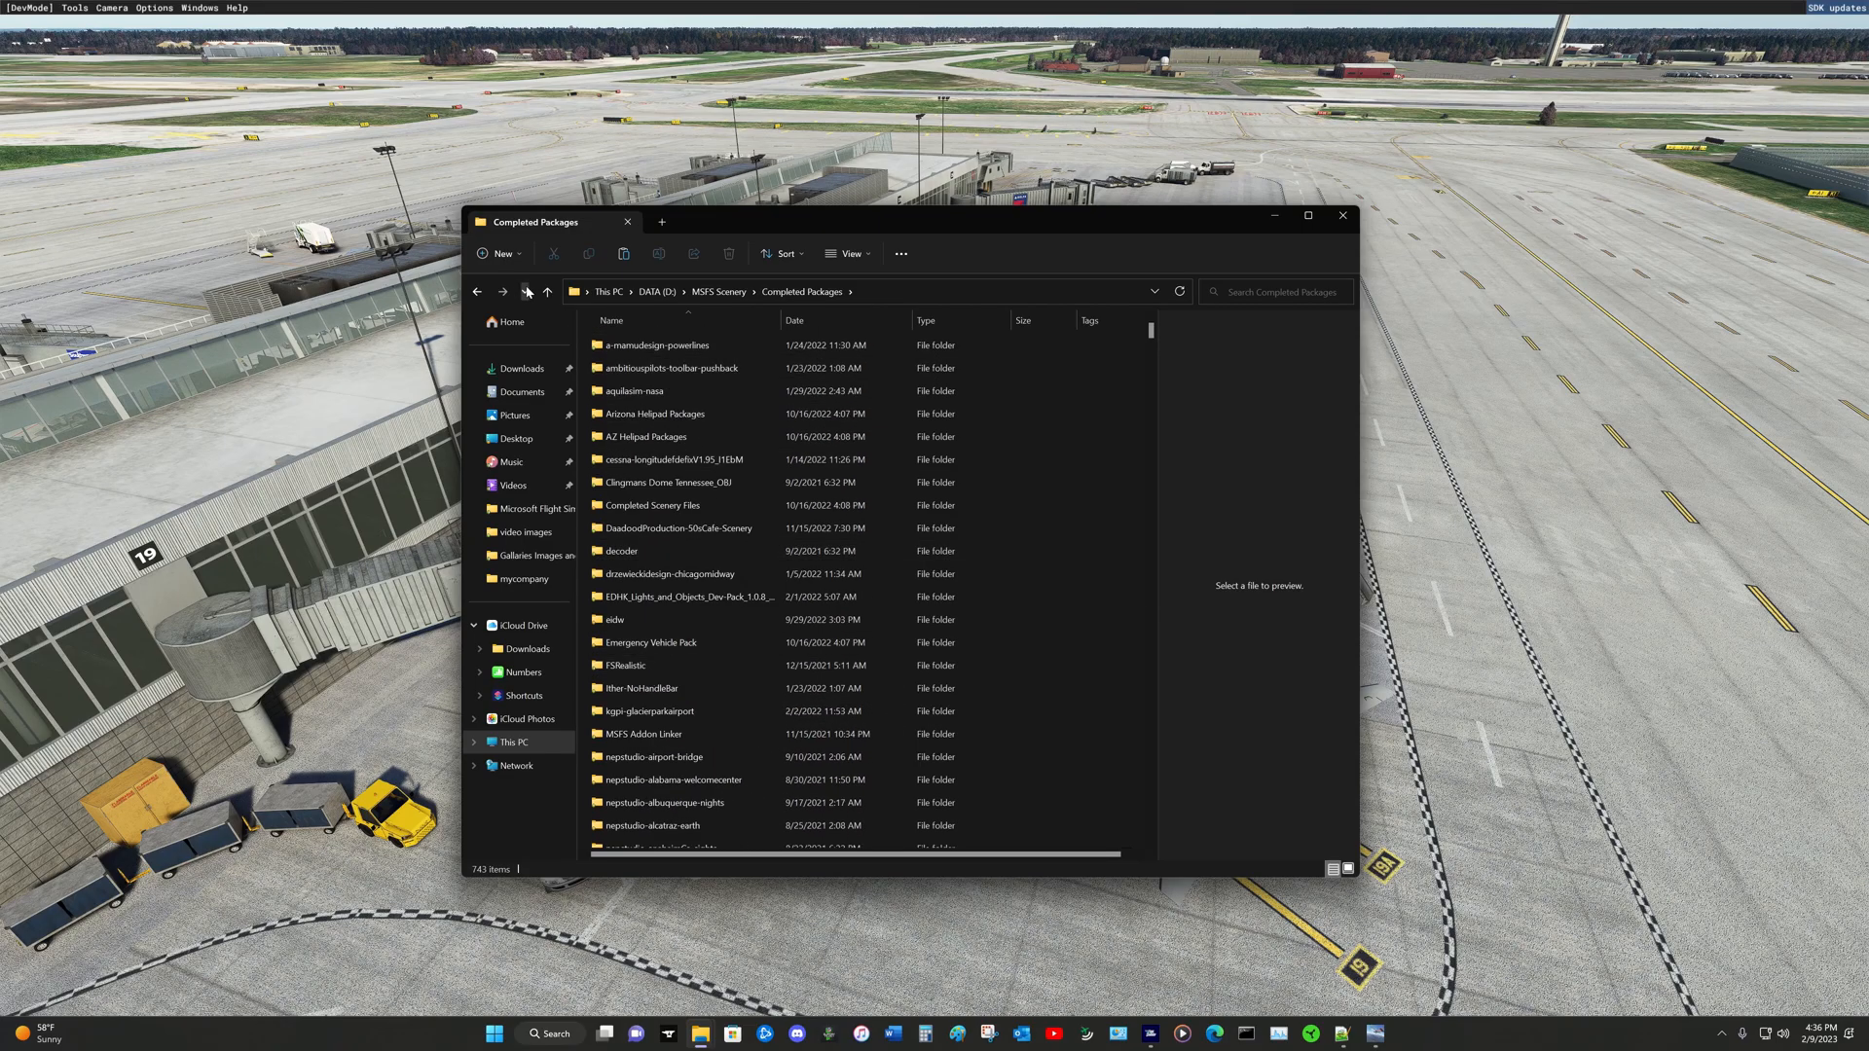
left_click(548, 292)
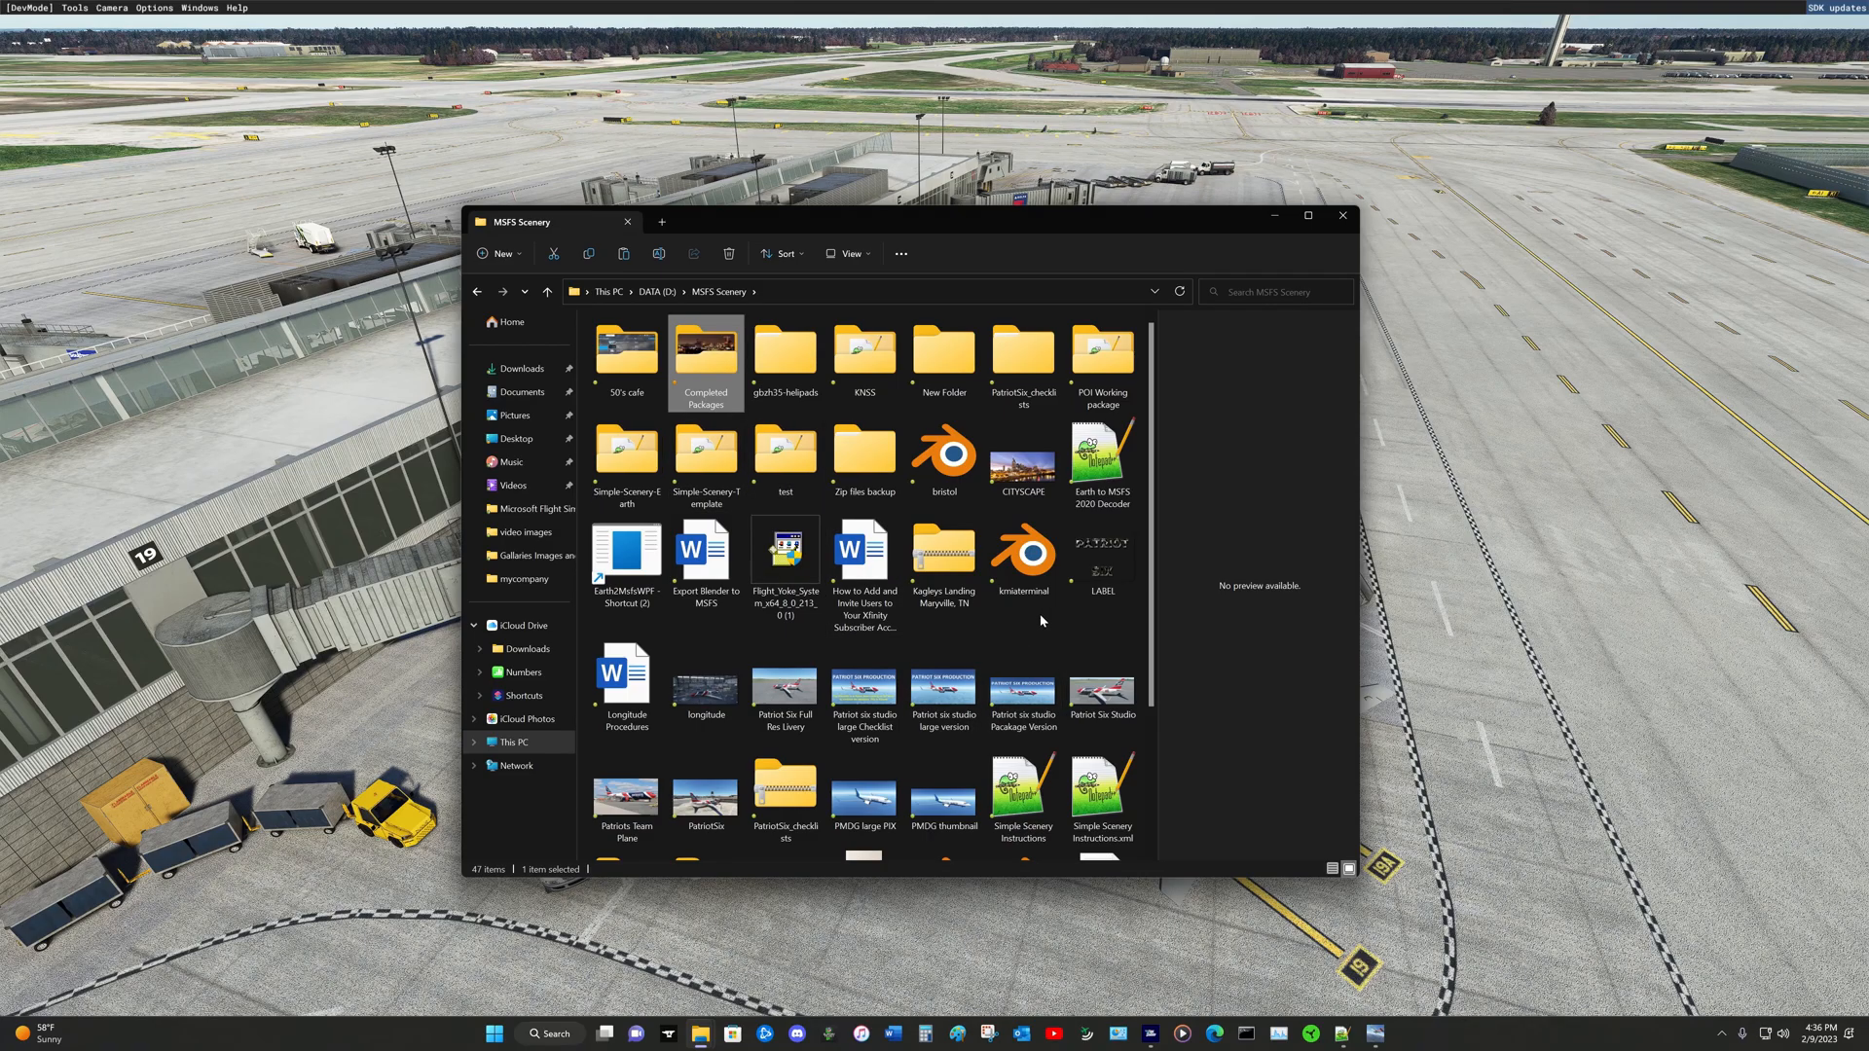
left_click(552, 302)
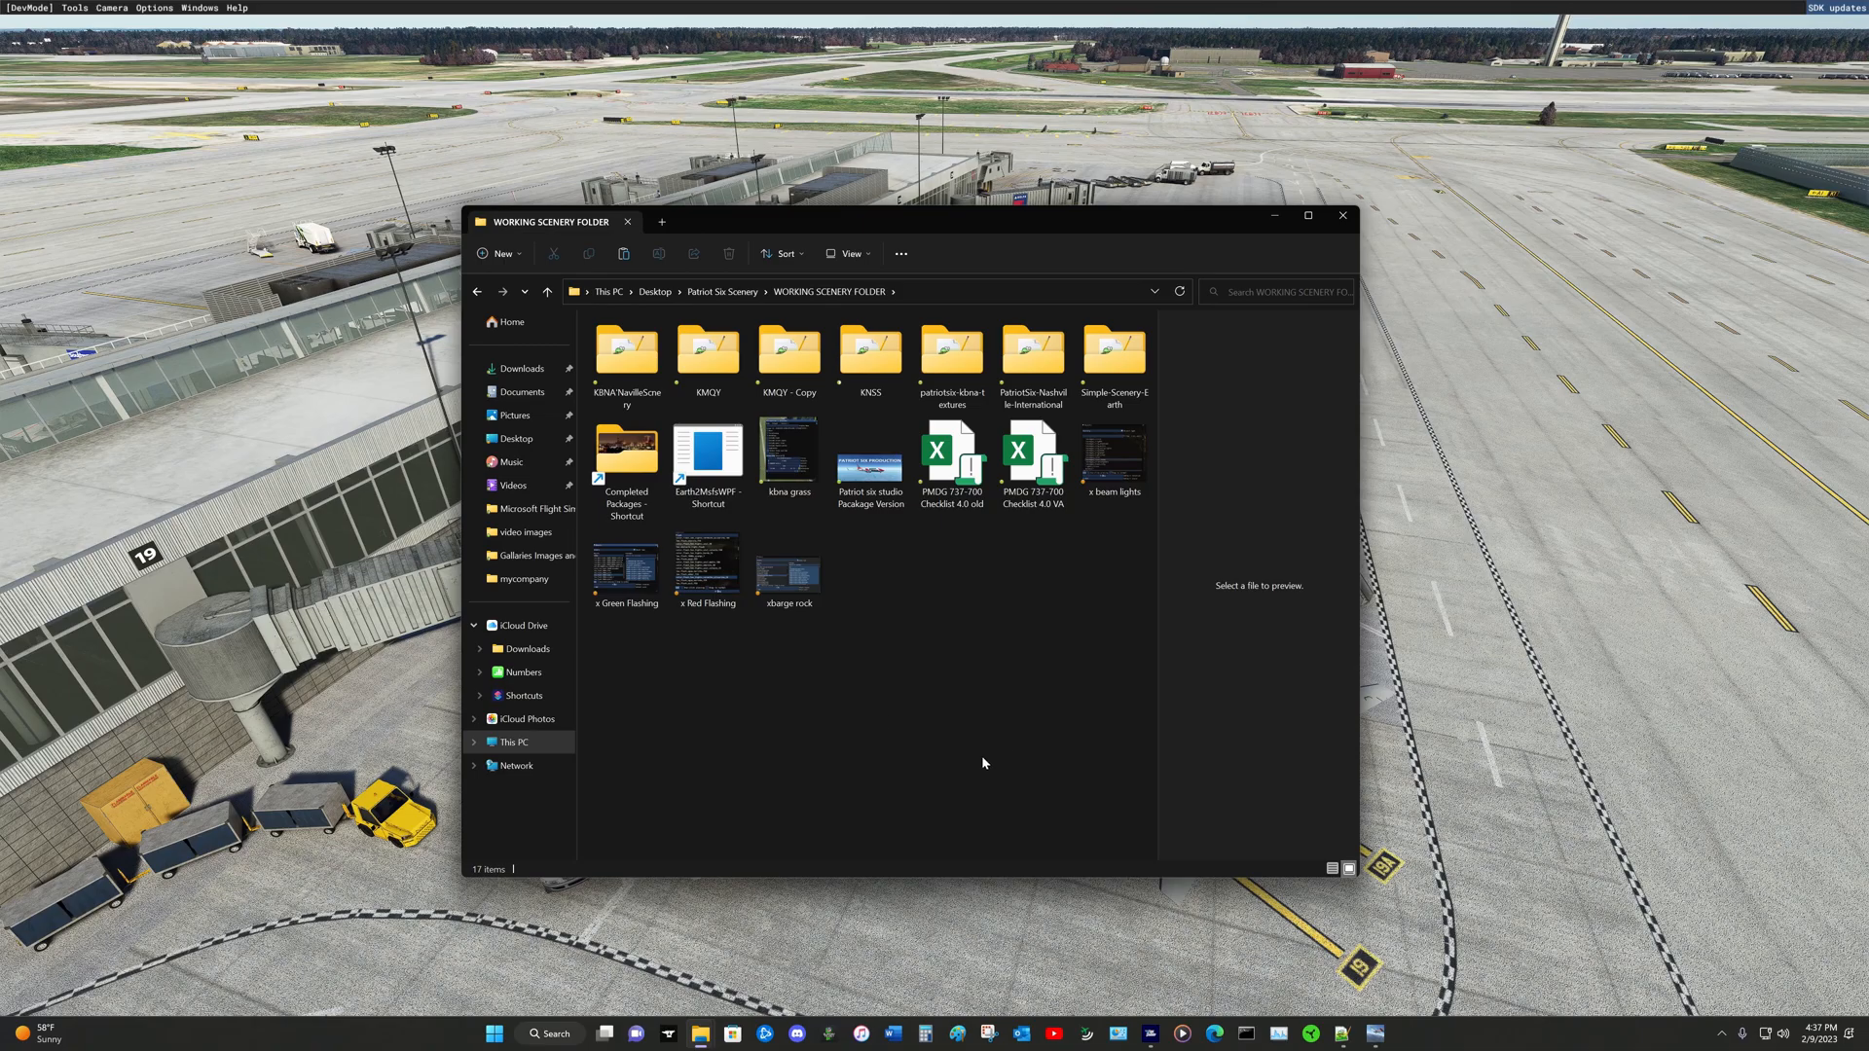
Step: Open a second file window and browse to the Sceneries folder under C:\MSFS SDK\Samples\DevmodeProjects
key("super+e")
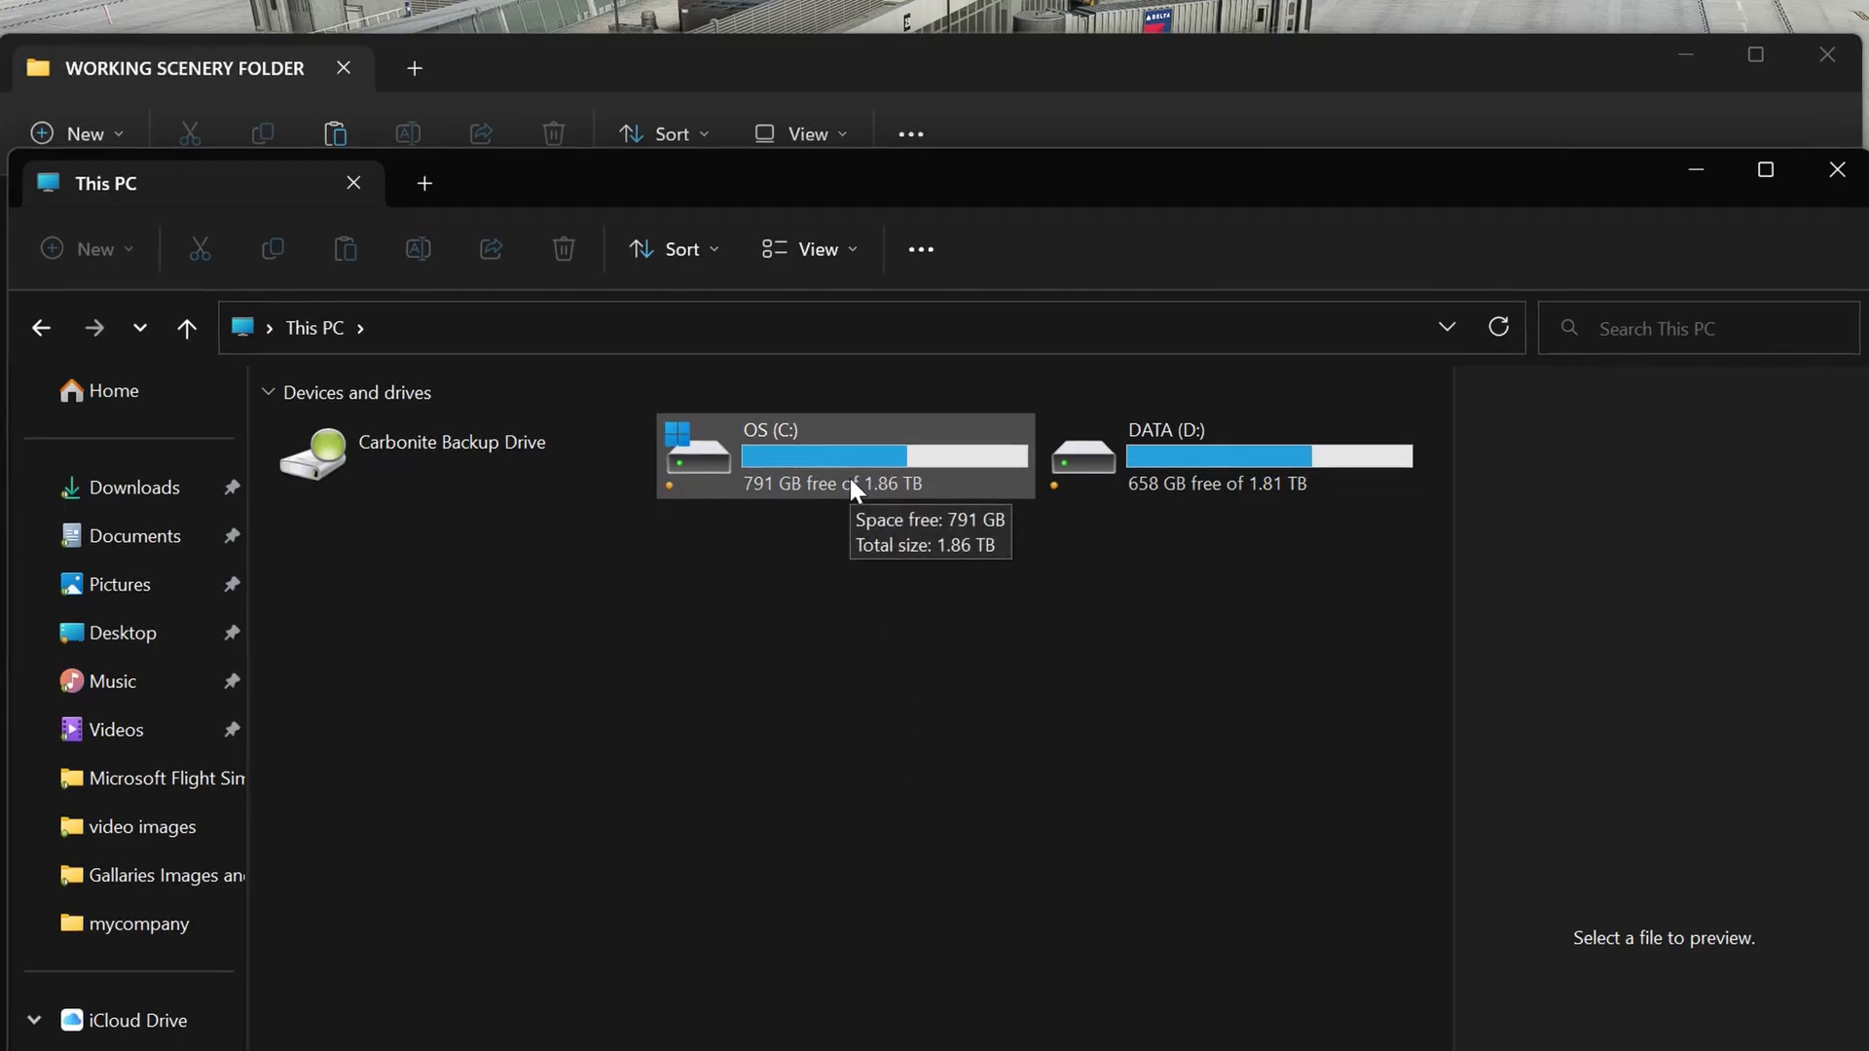
double_click(848, 475)
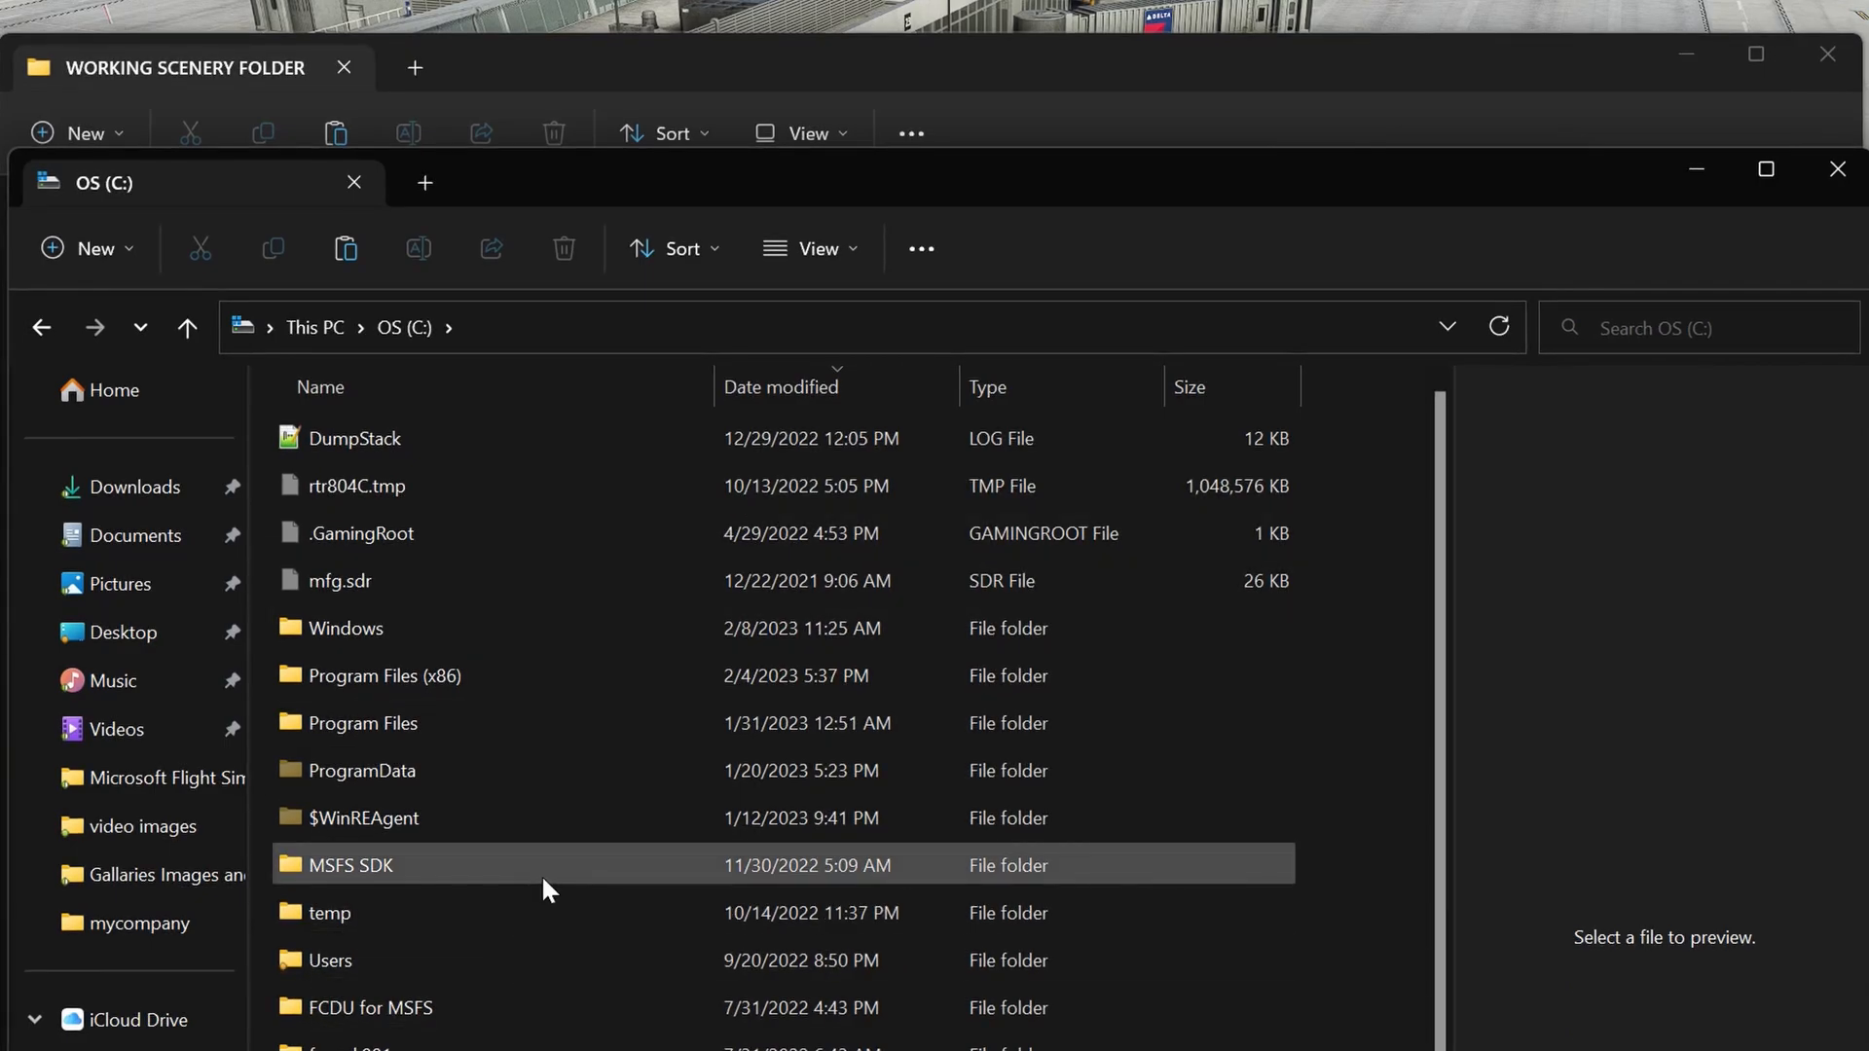
double_click(542, 869)
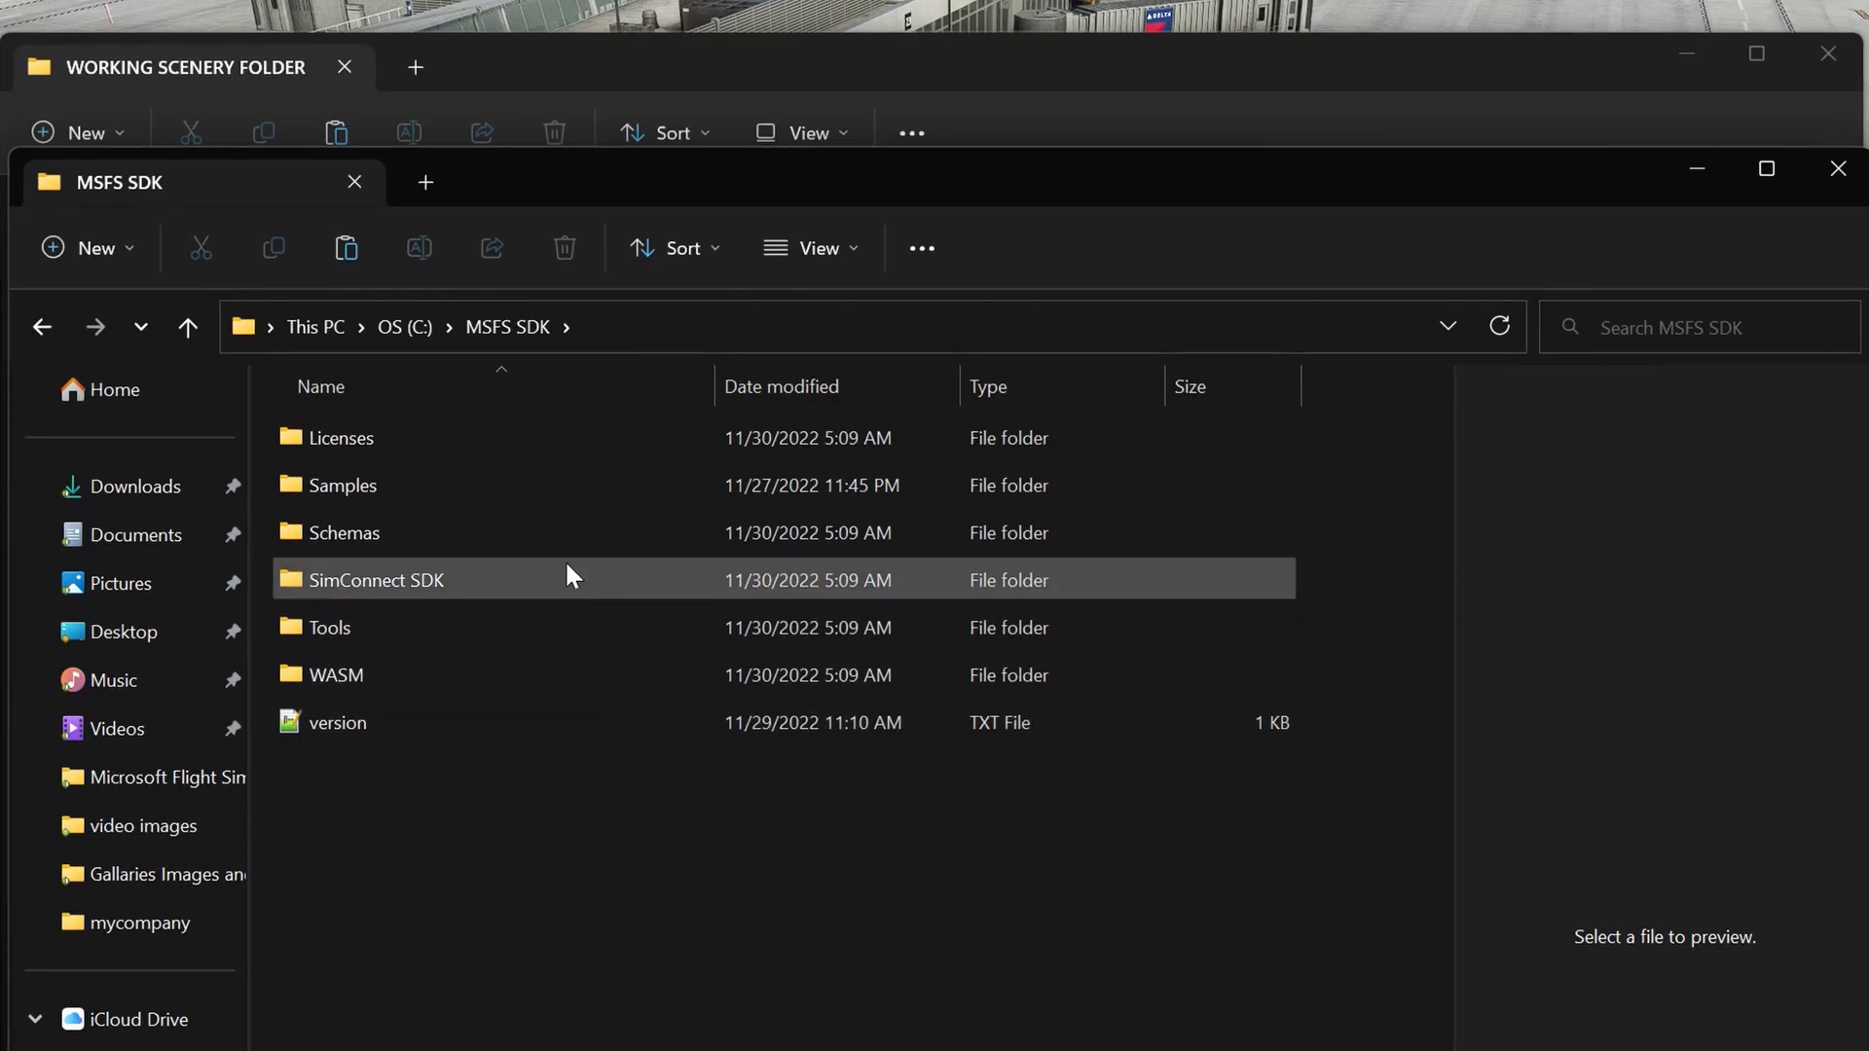
double_click(547, 483)
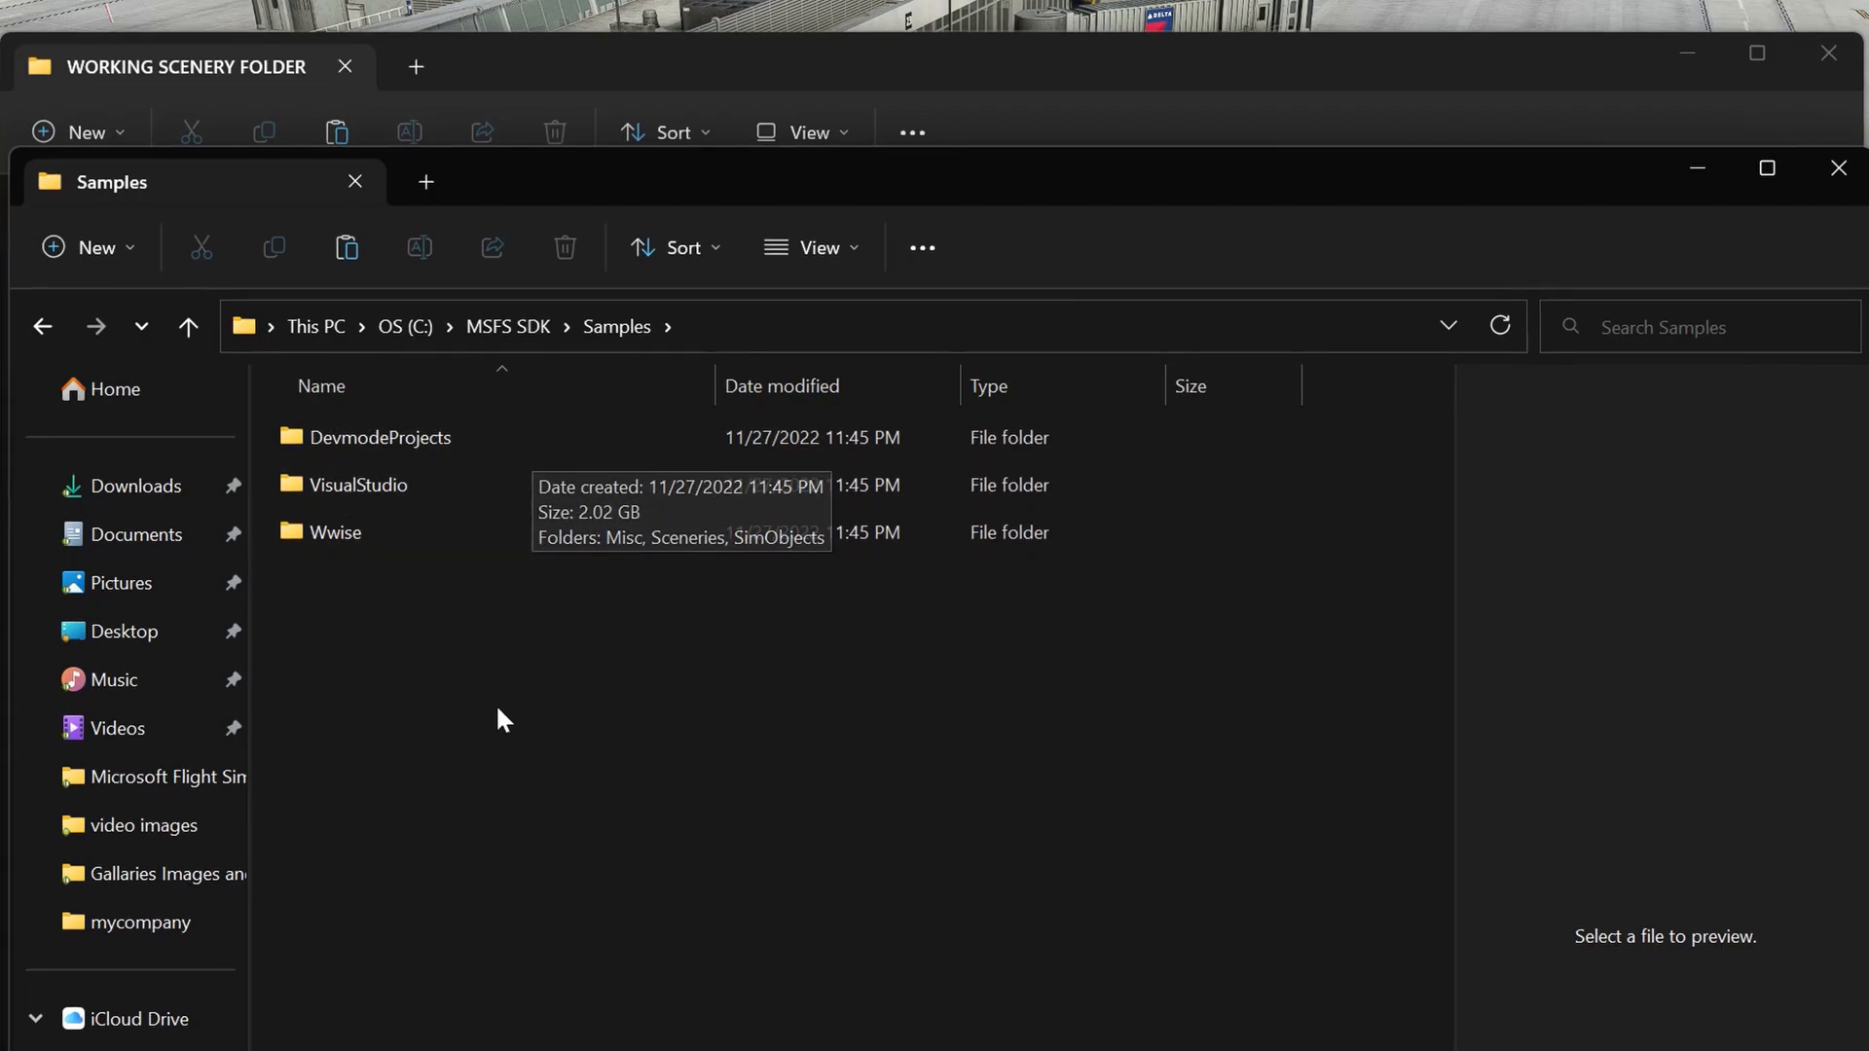
double_click(542, 450)
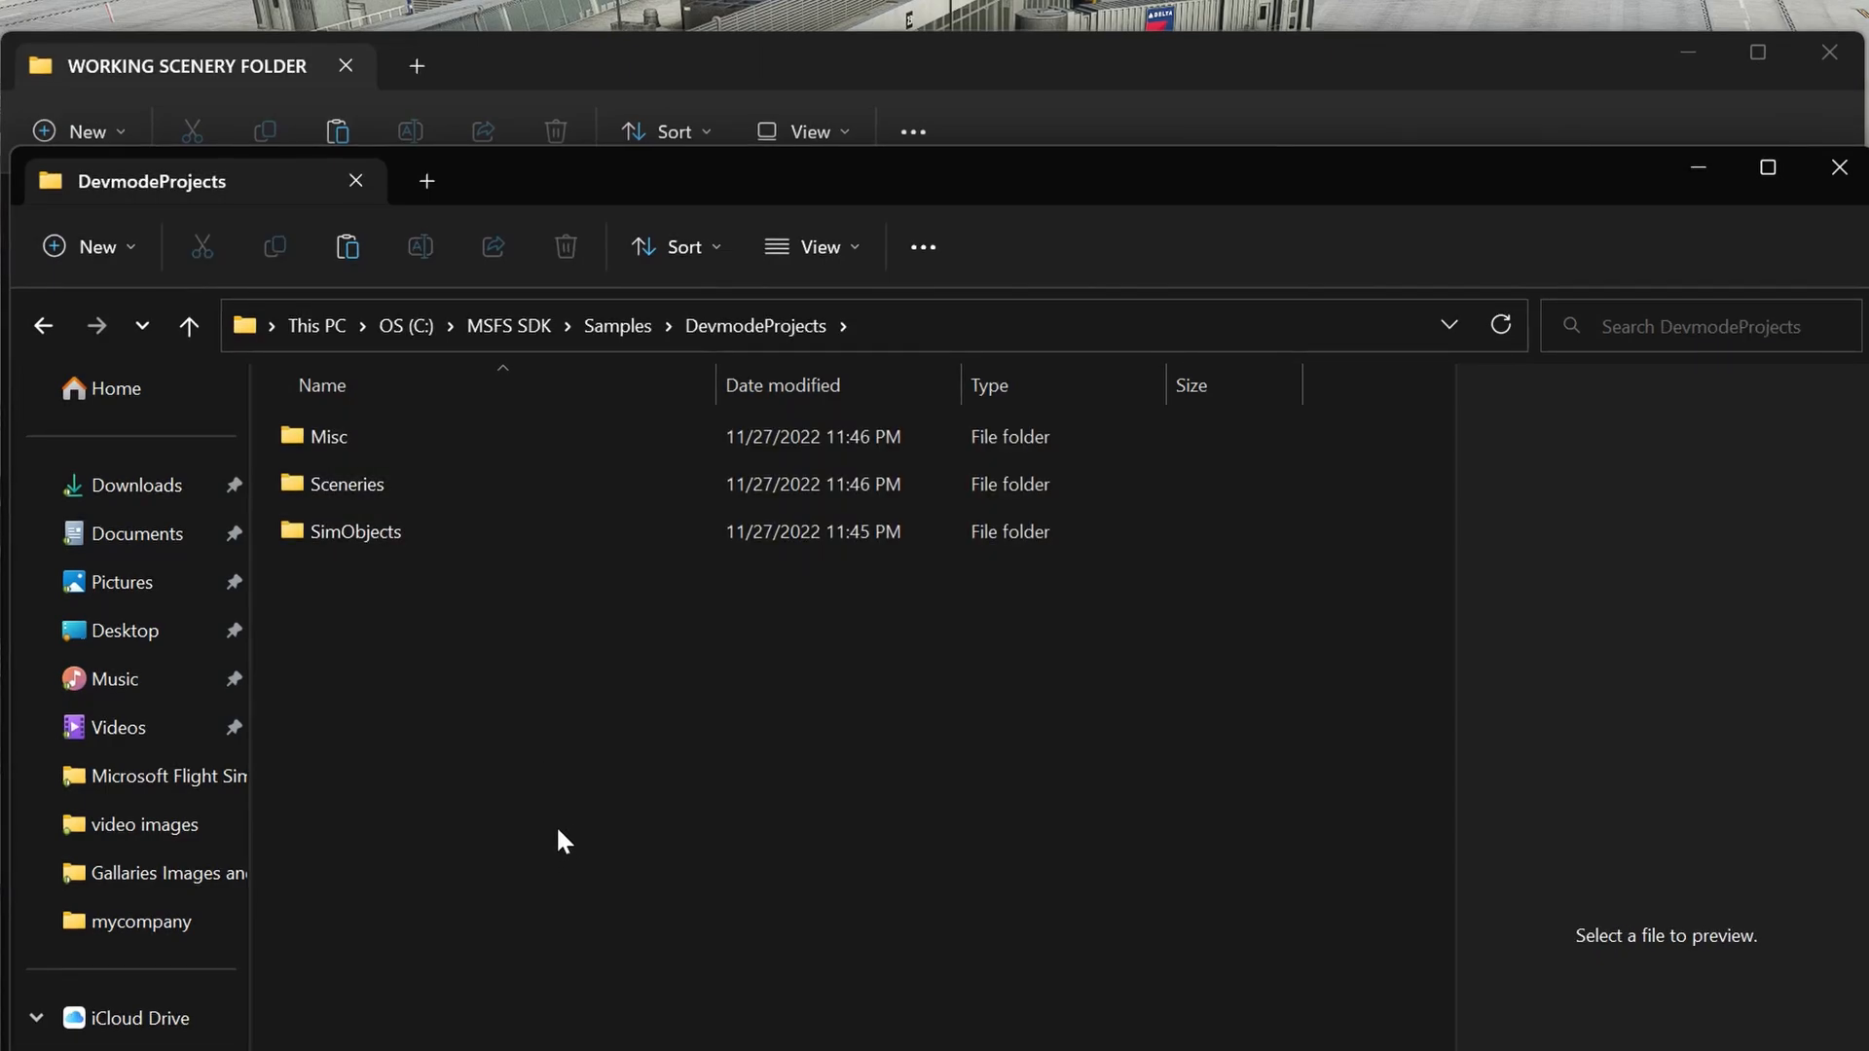
mouse_move(510, 489)
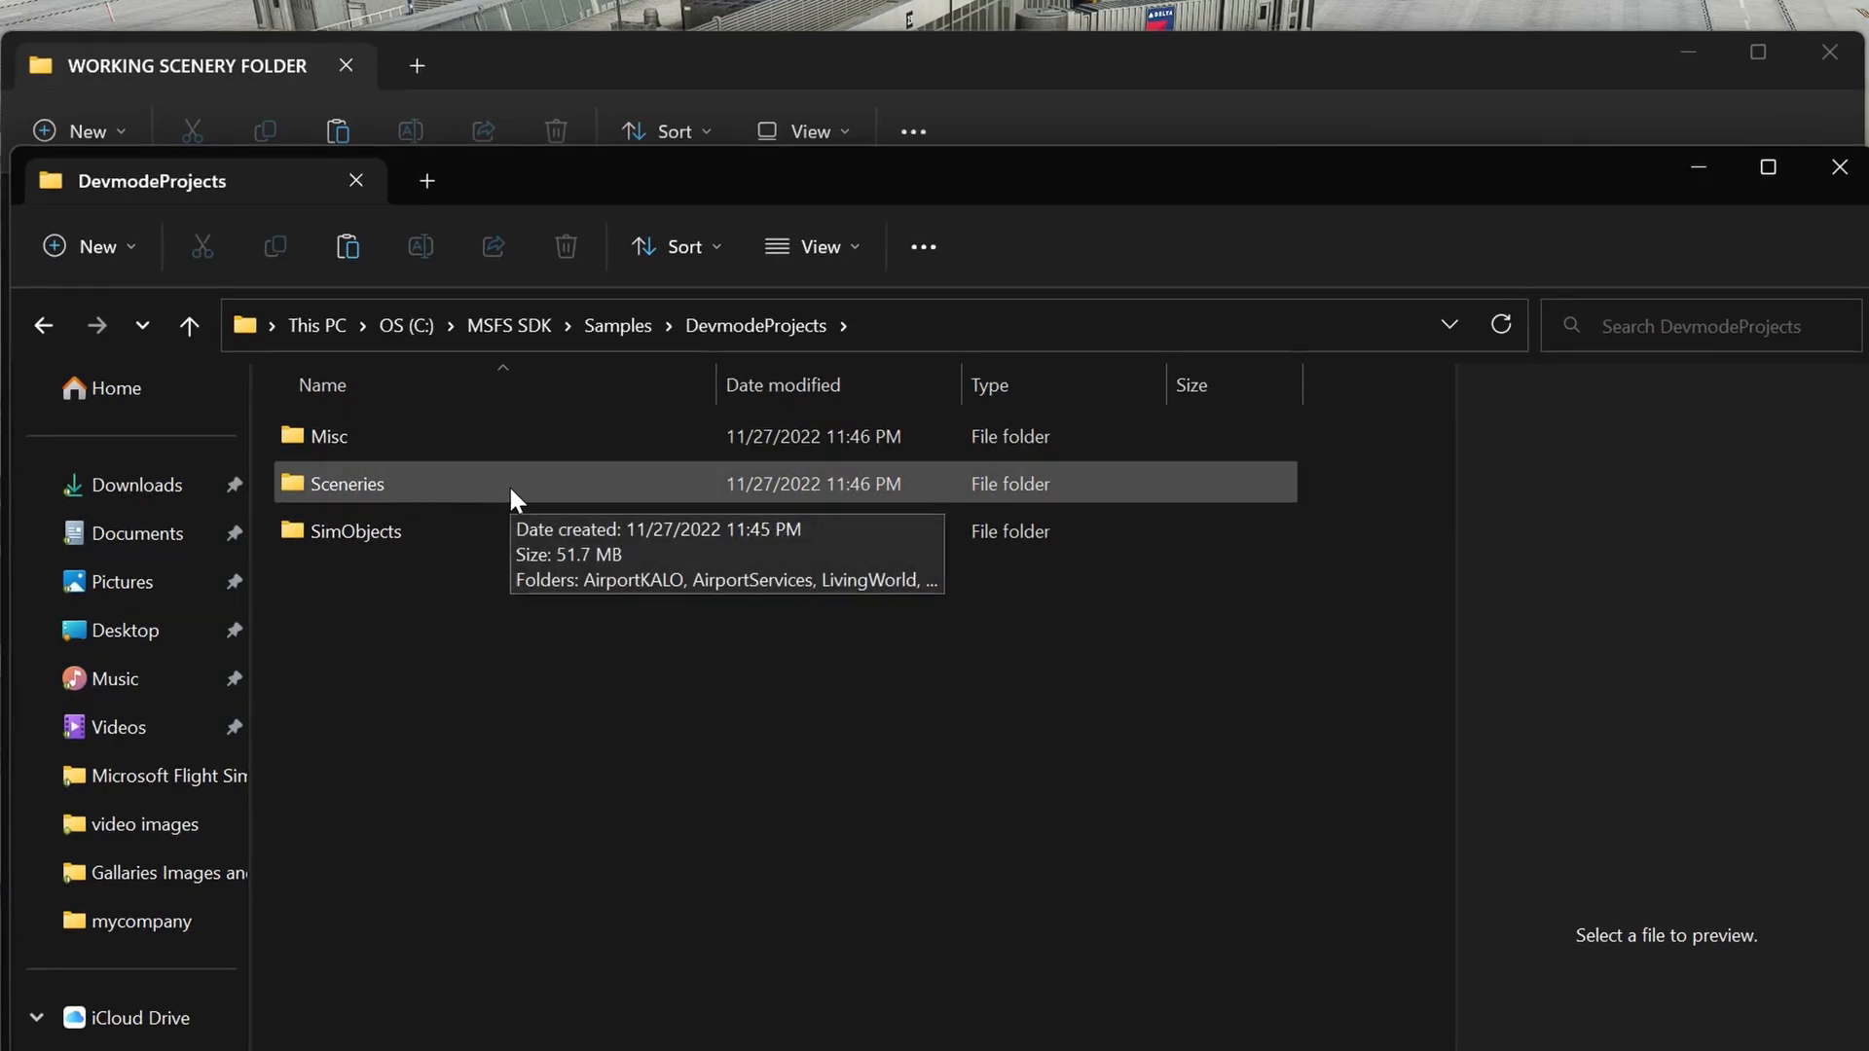
double_click(507, 485)
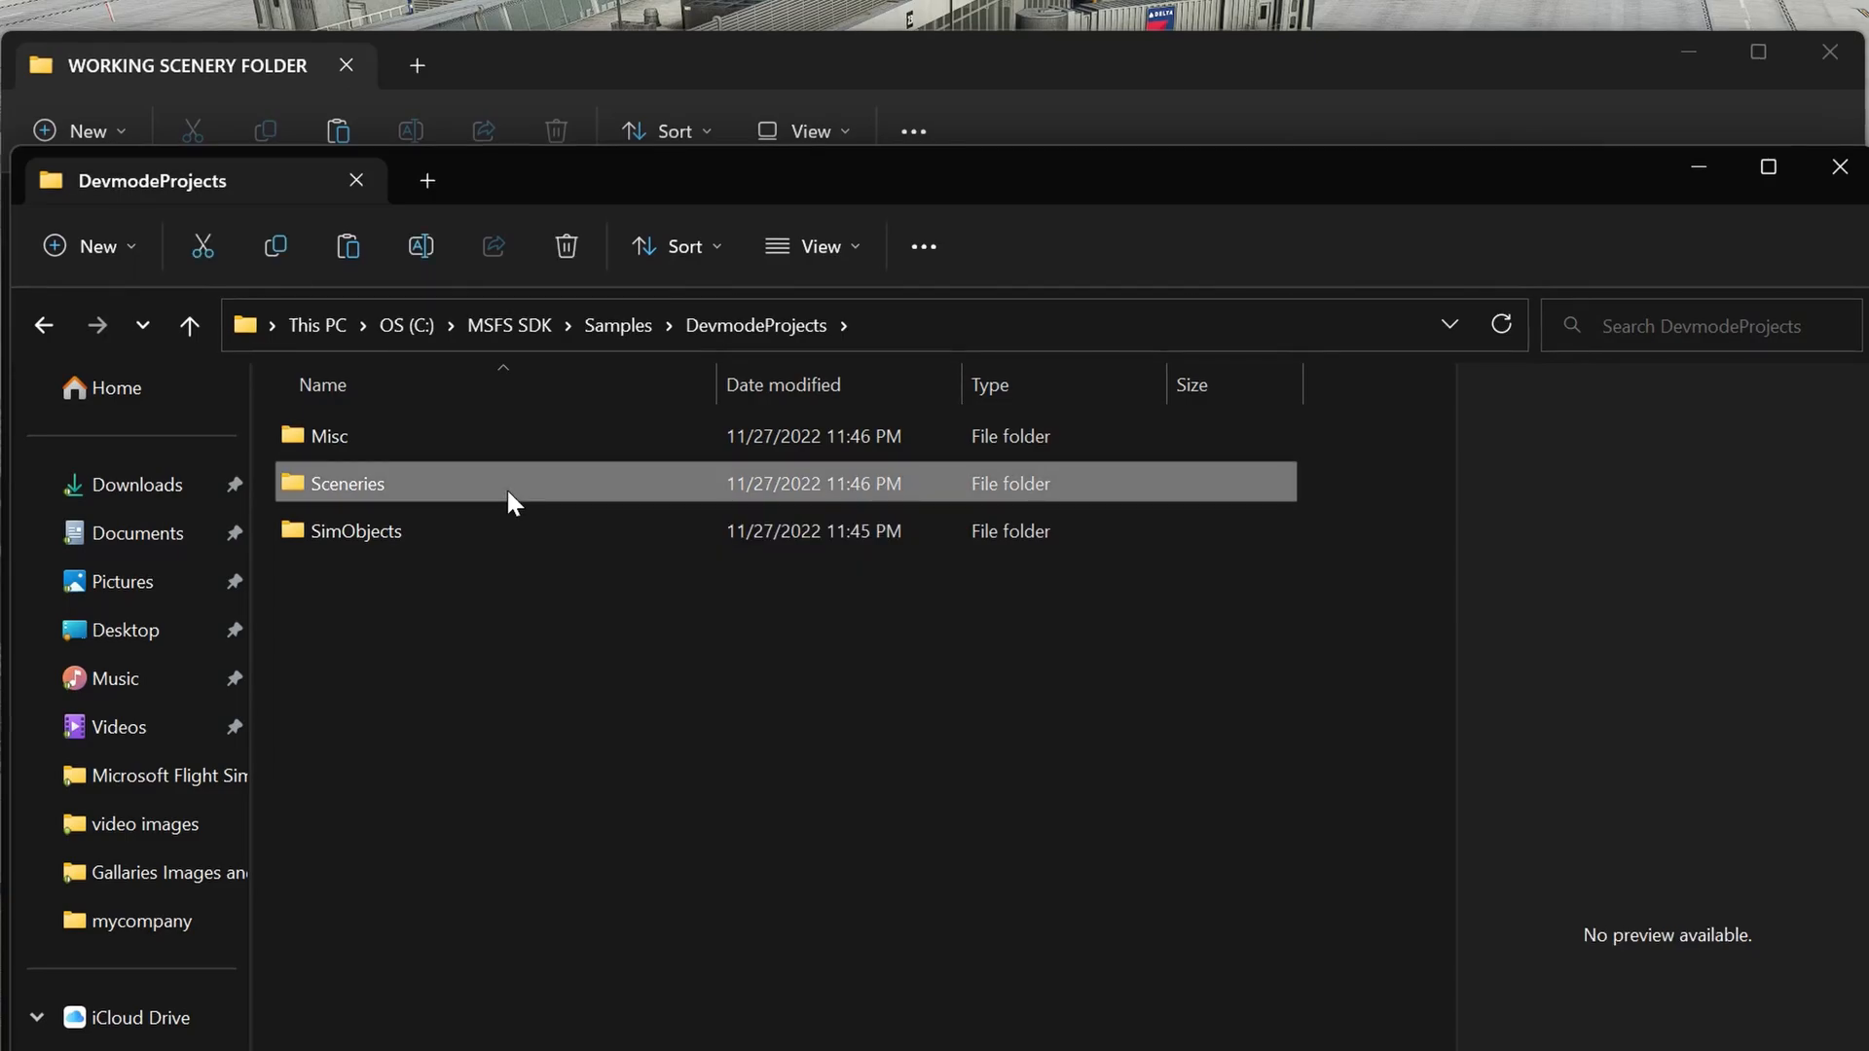
Step: Copy the SimpleScenery sample folder and paste it into WORKING SCENERY FOLDER
left_click(464, 821)
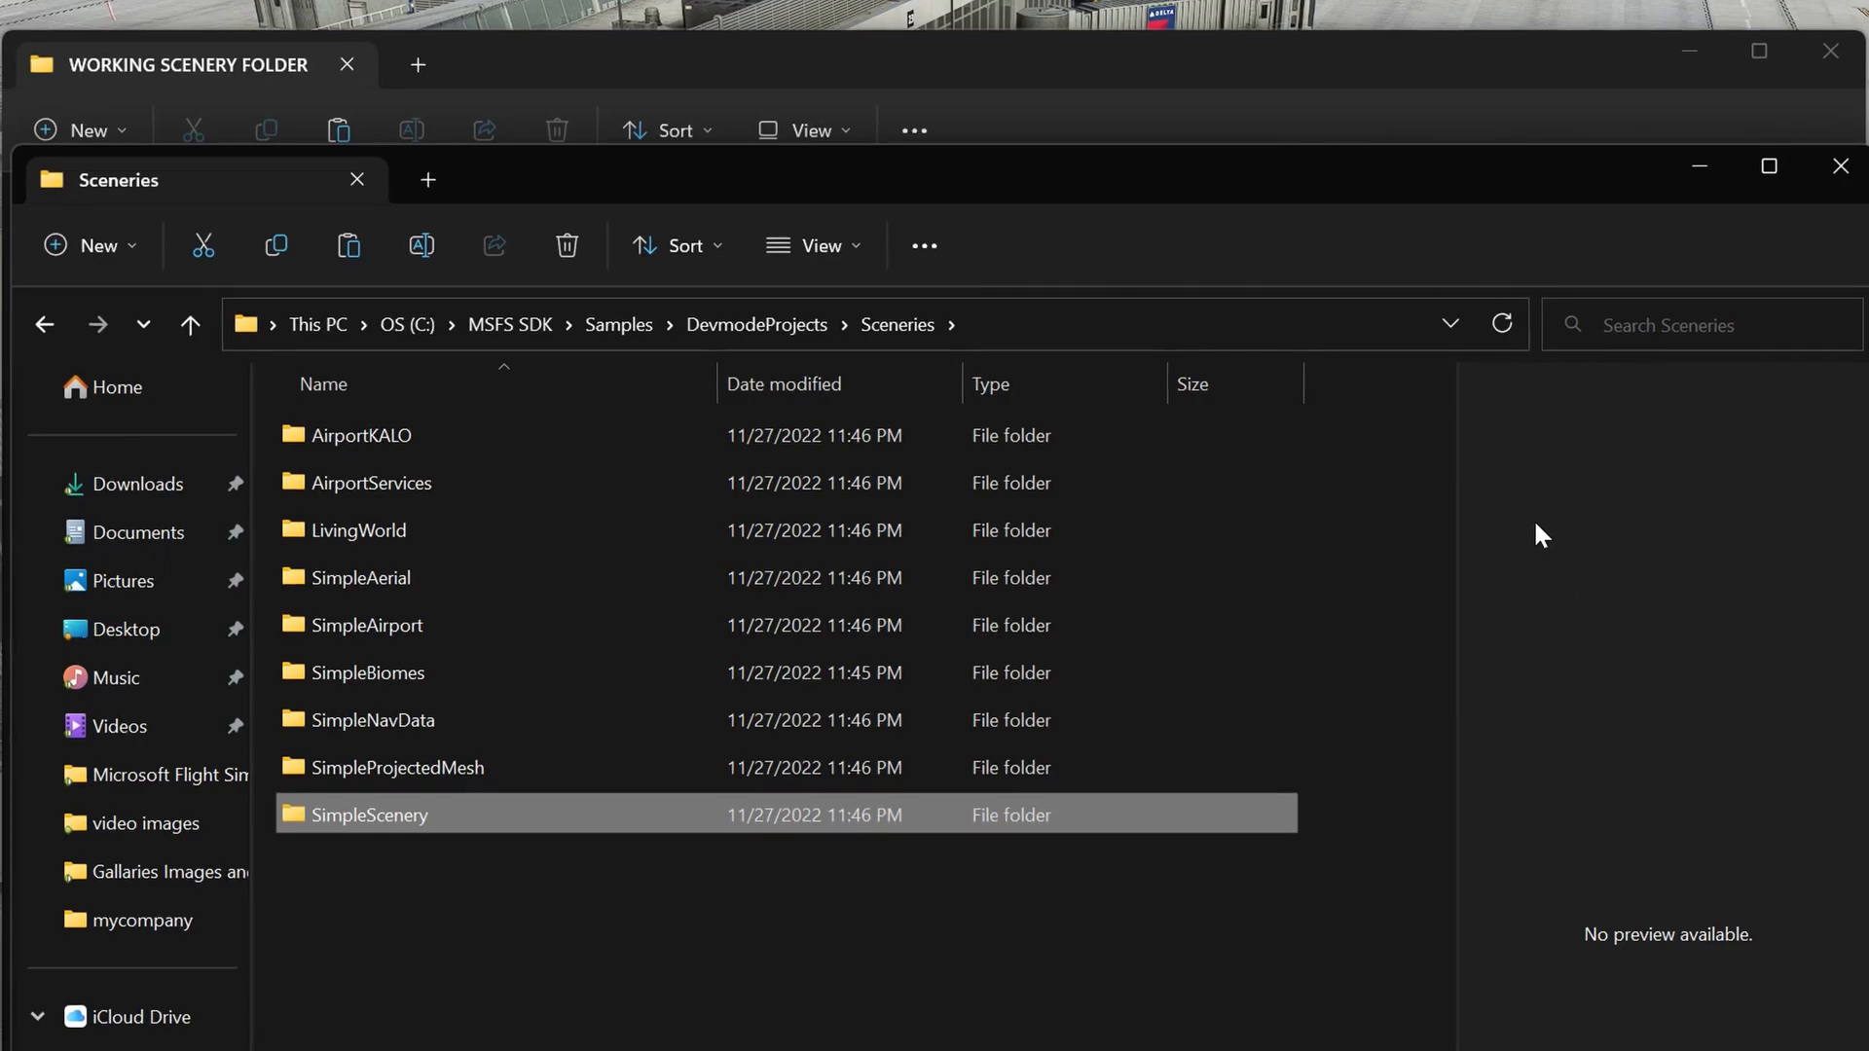
left_click(342, 245)
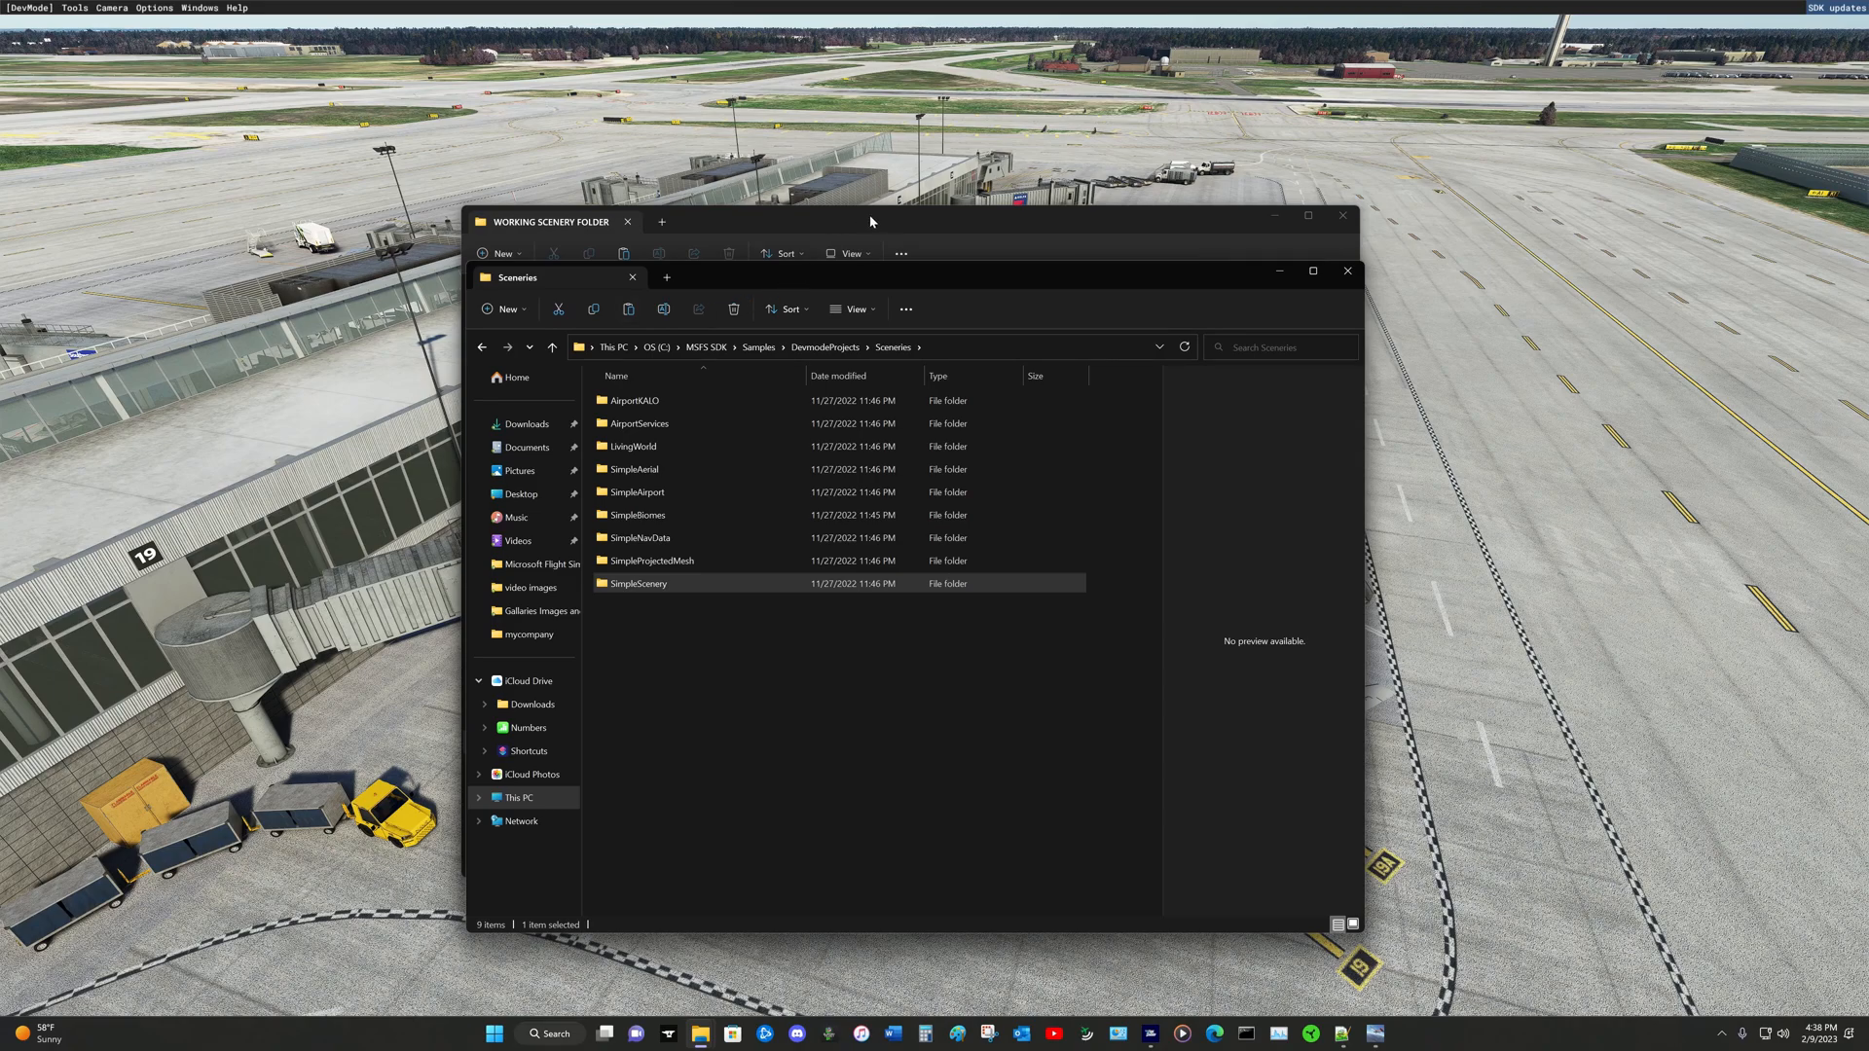
left_click(870, 221)
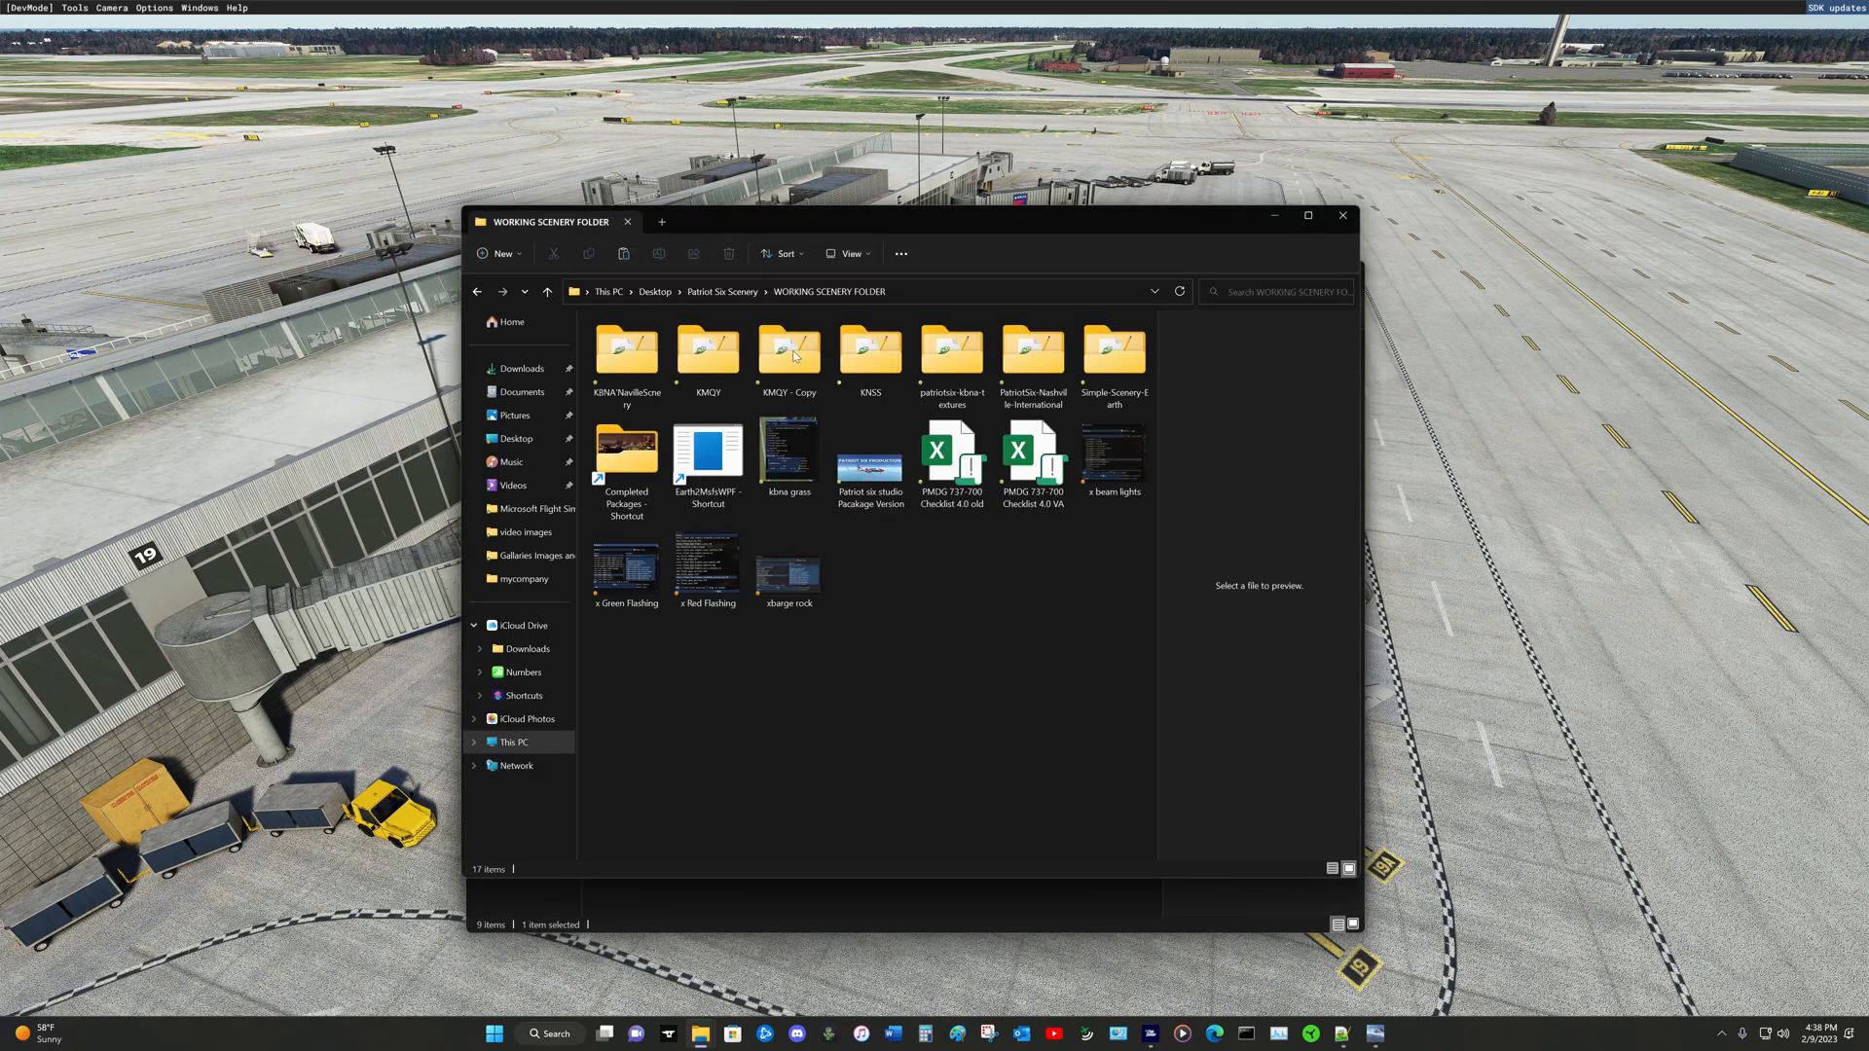
left_click(635, 257)
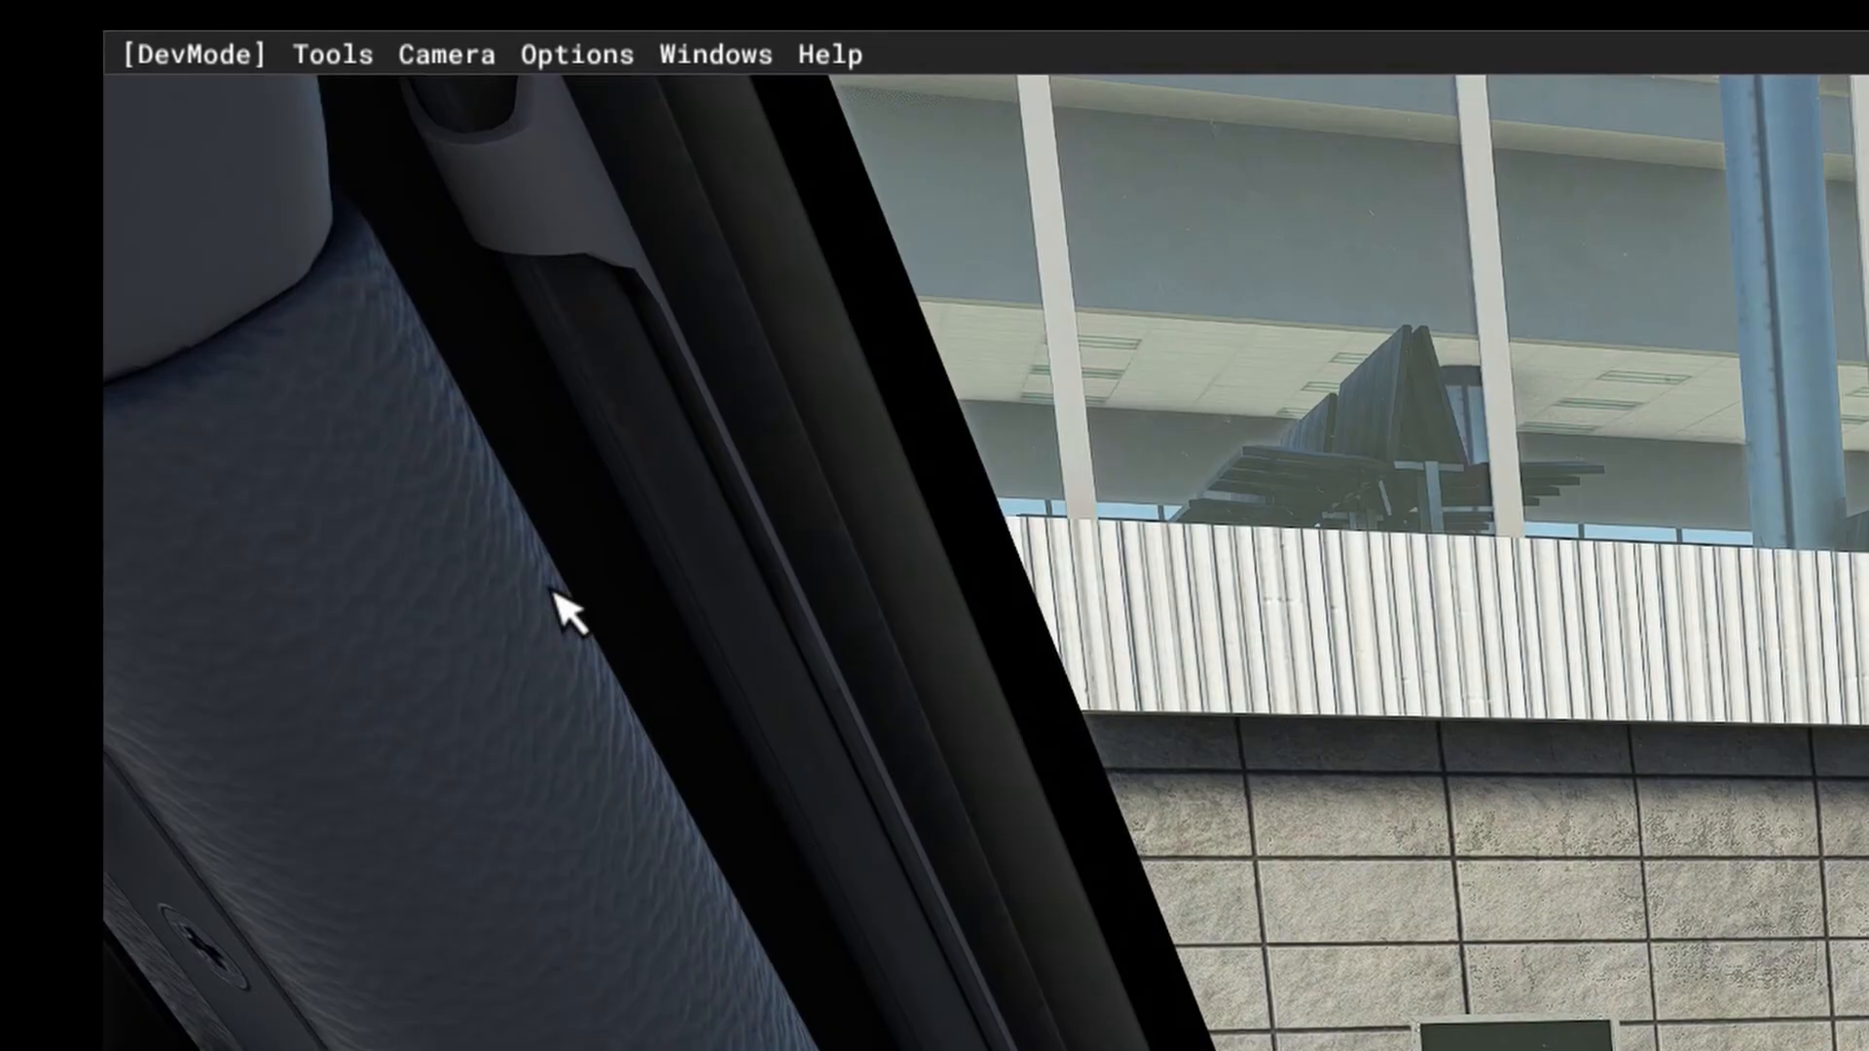
Step: Switch the simulator to the Developer Camera and fly it forward over the parked aircraft and back again
left_click(437, 56)
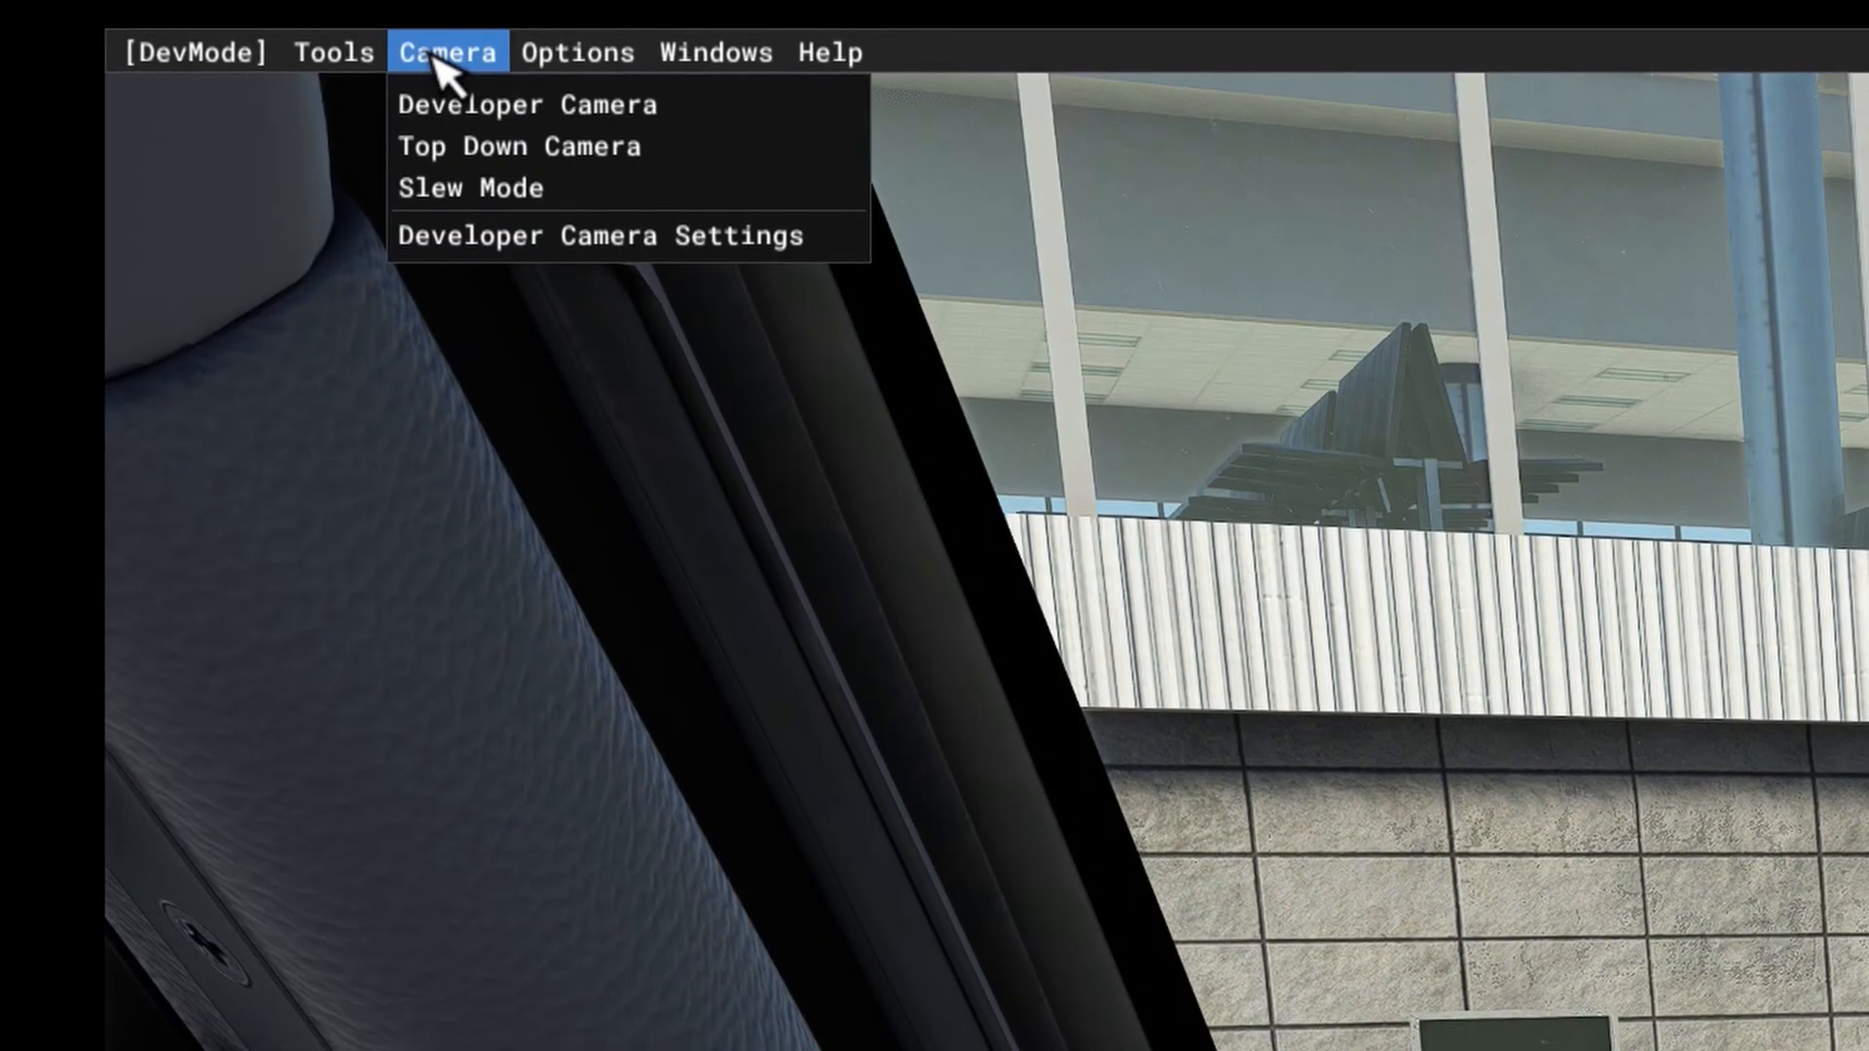
left_click(470, 126)
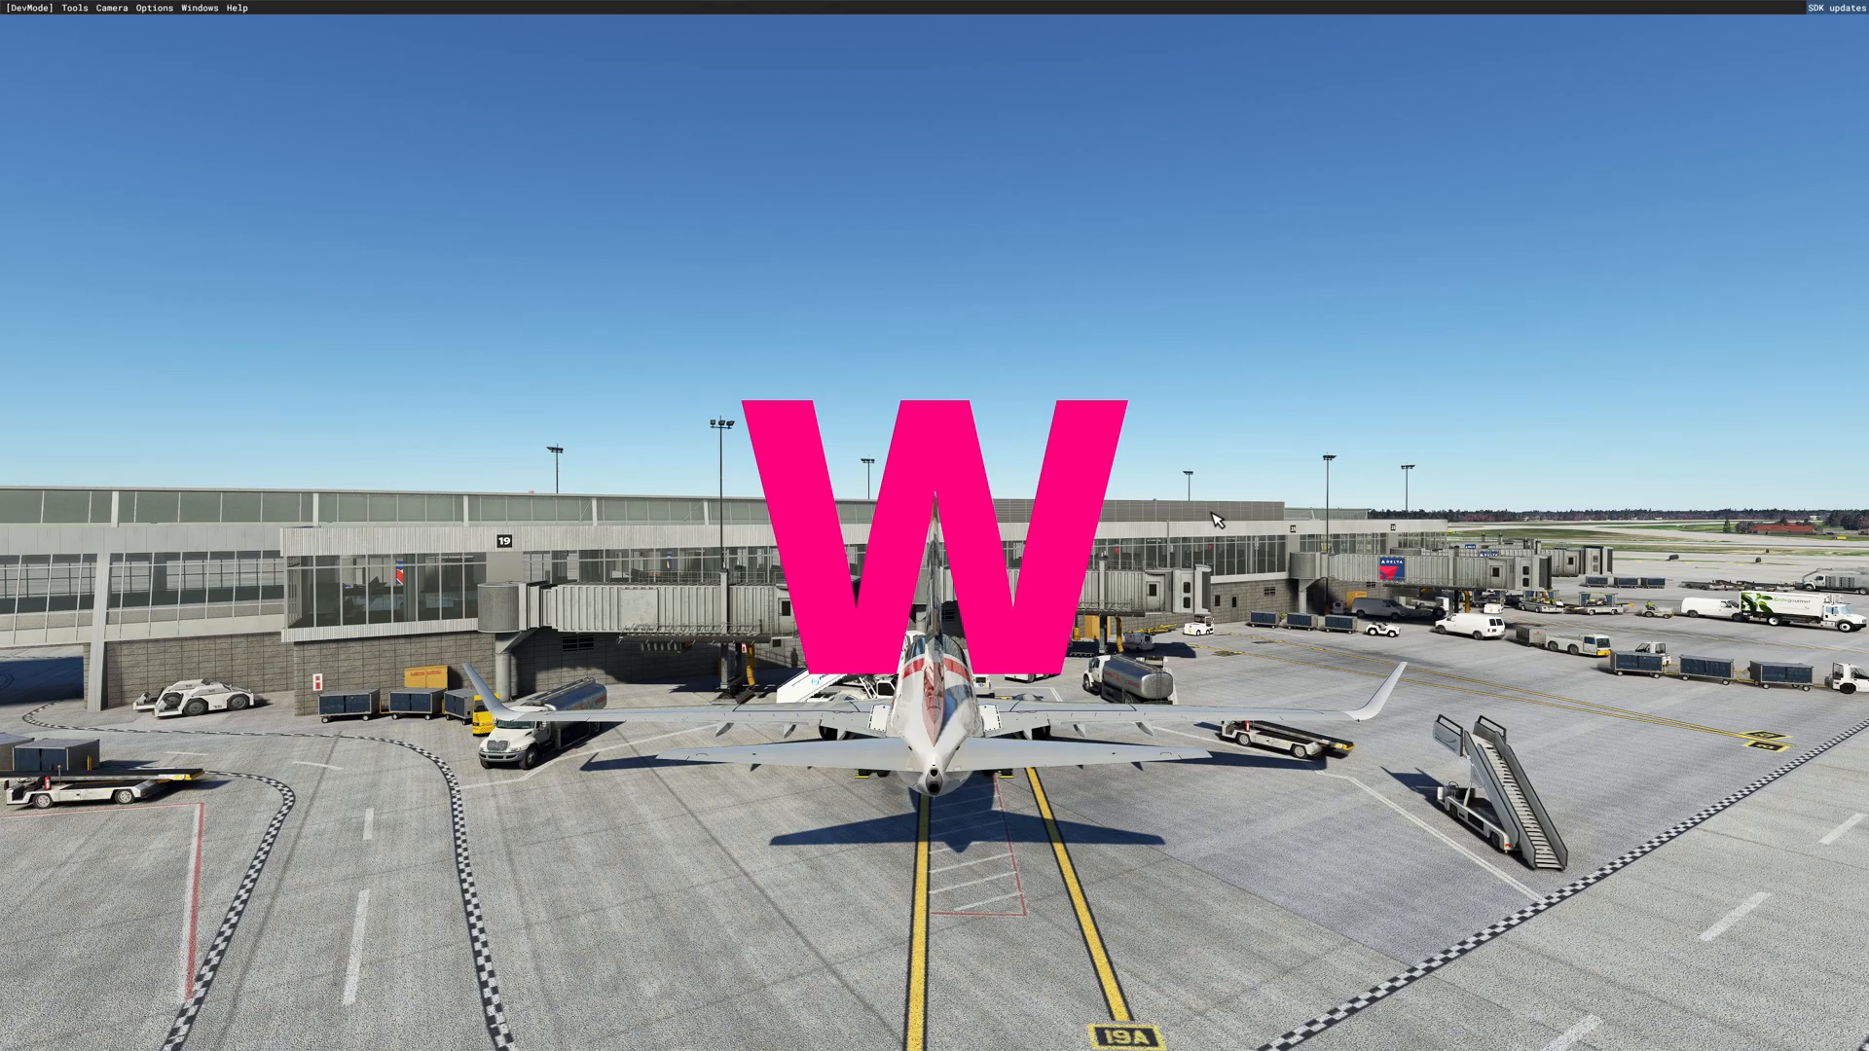
key("w")
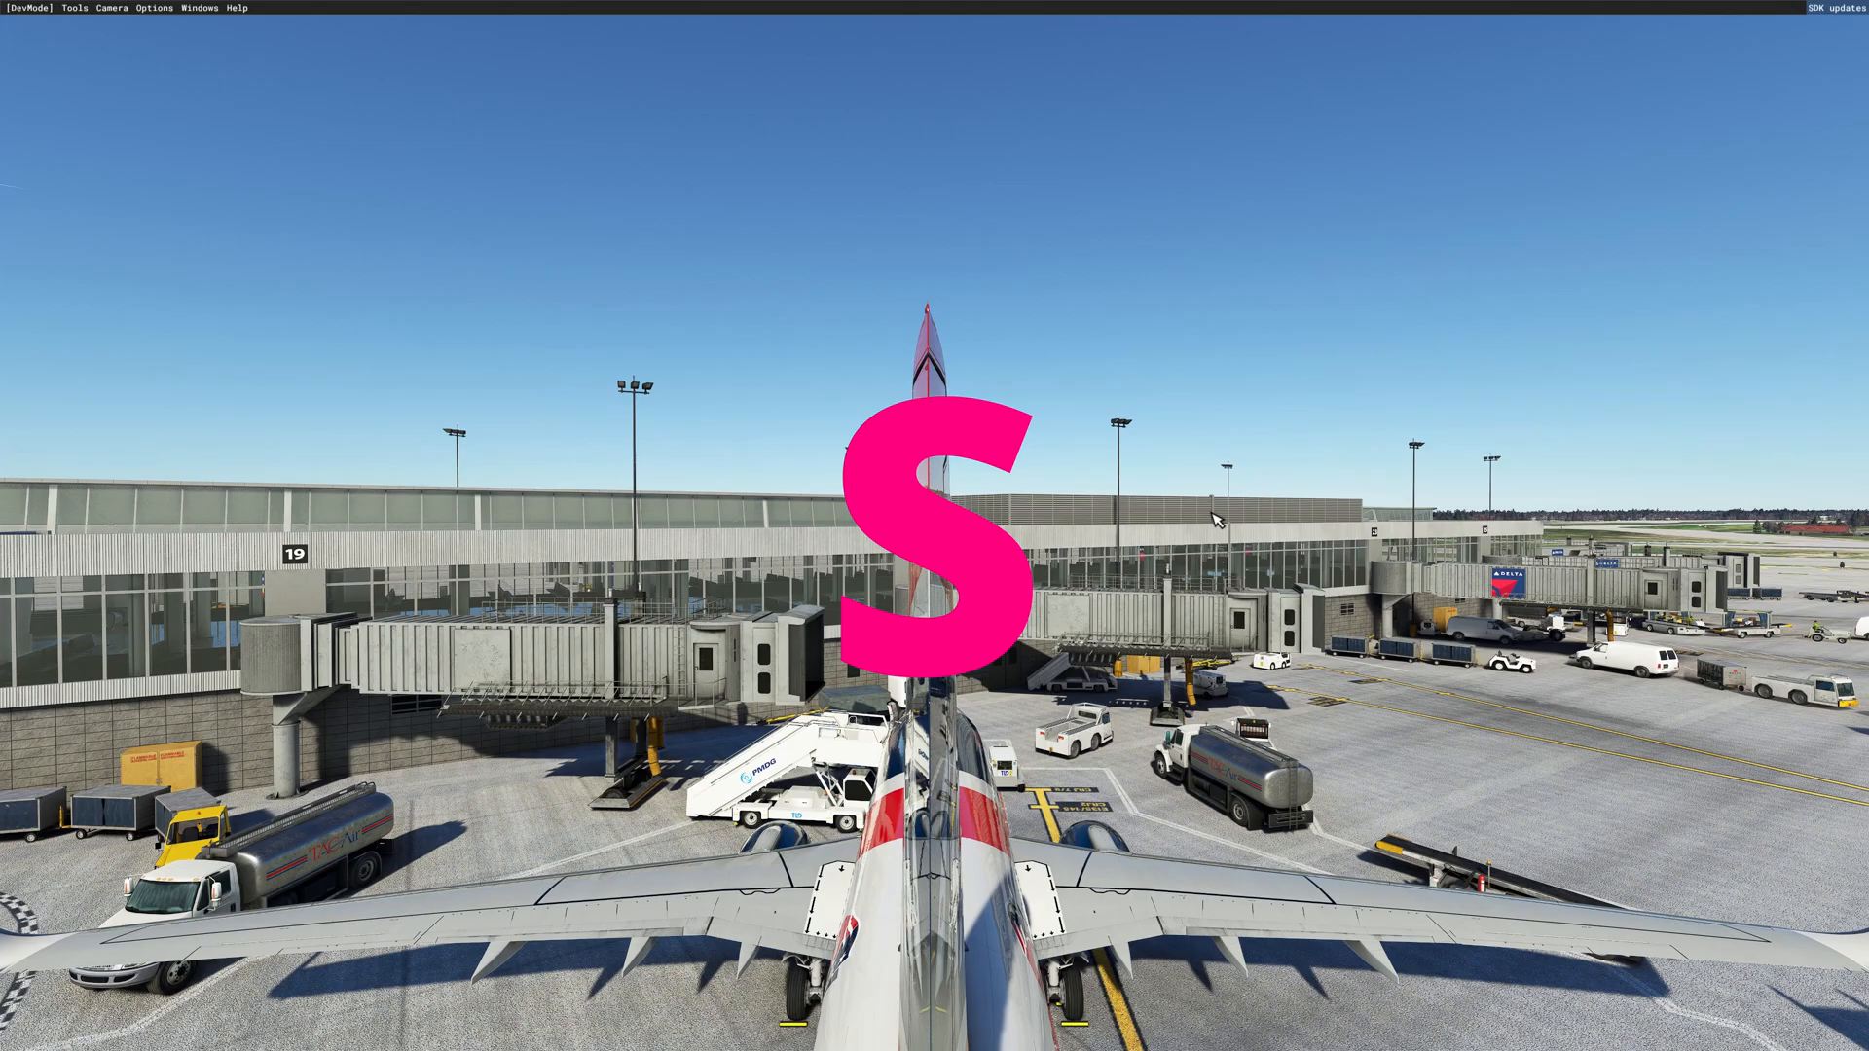
key("s")
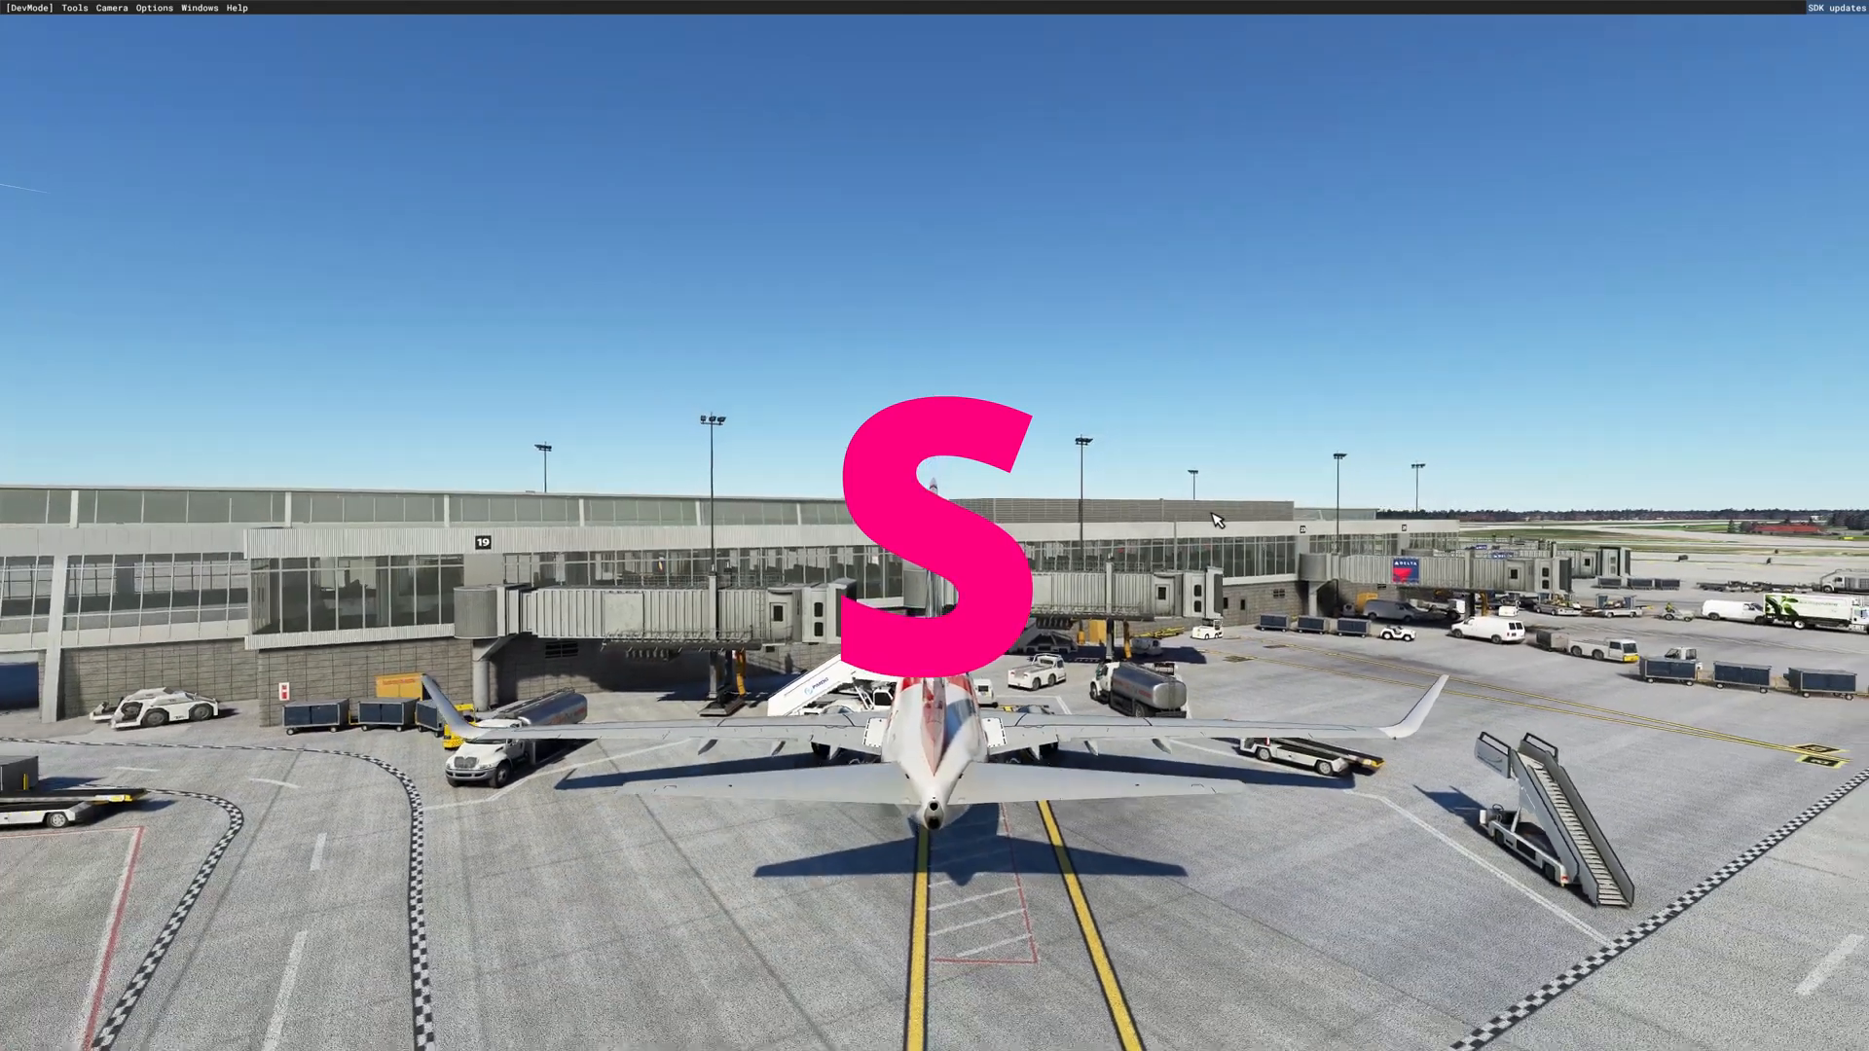
Step: Slide the developer camera left and right behind the aircraft, and raise it above the terminal and lower it again
key("a")
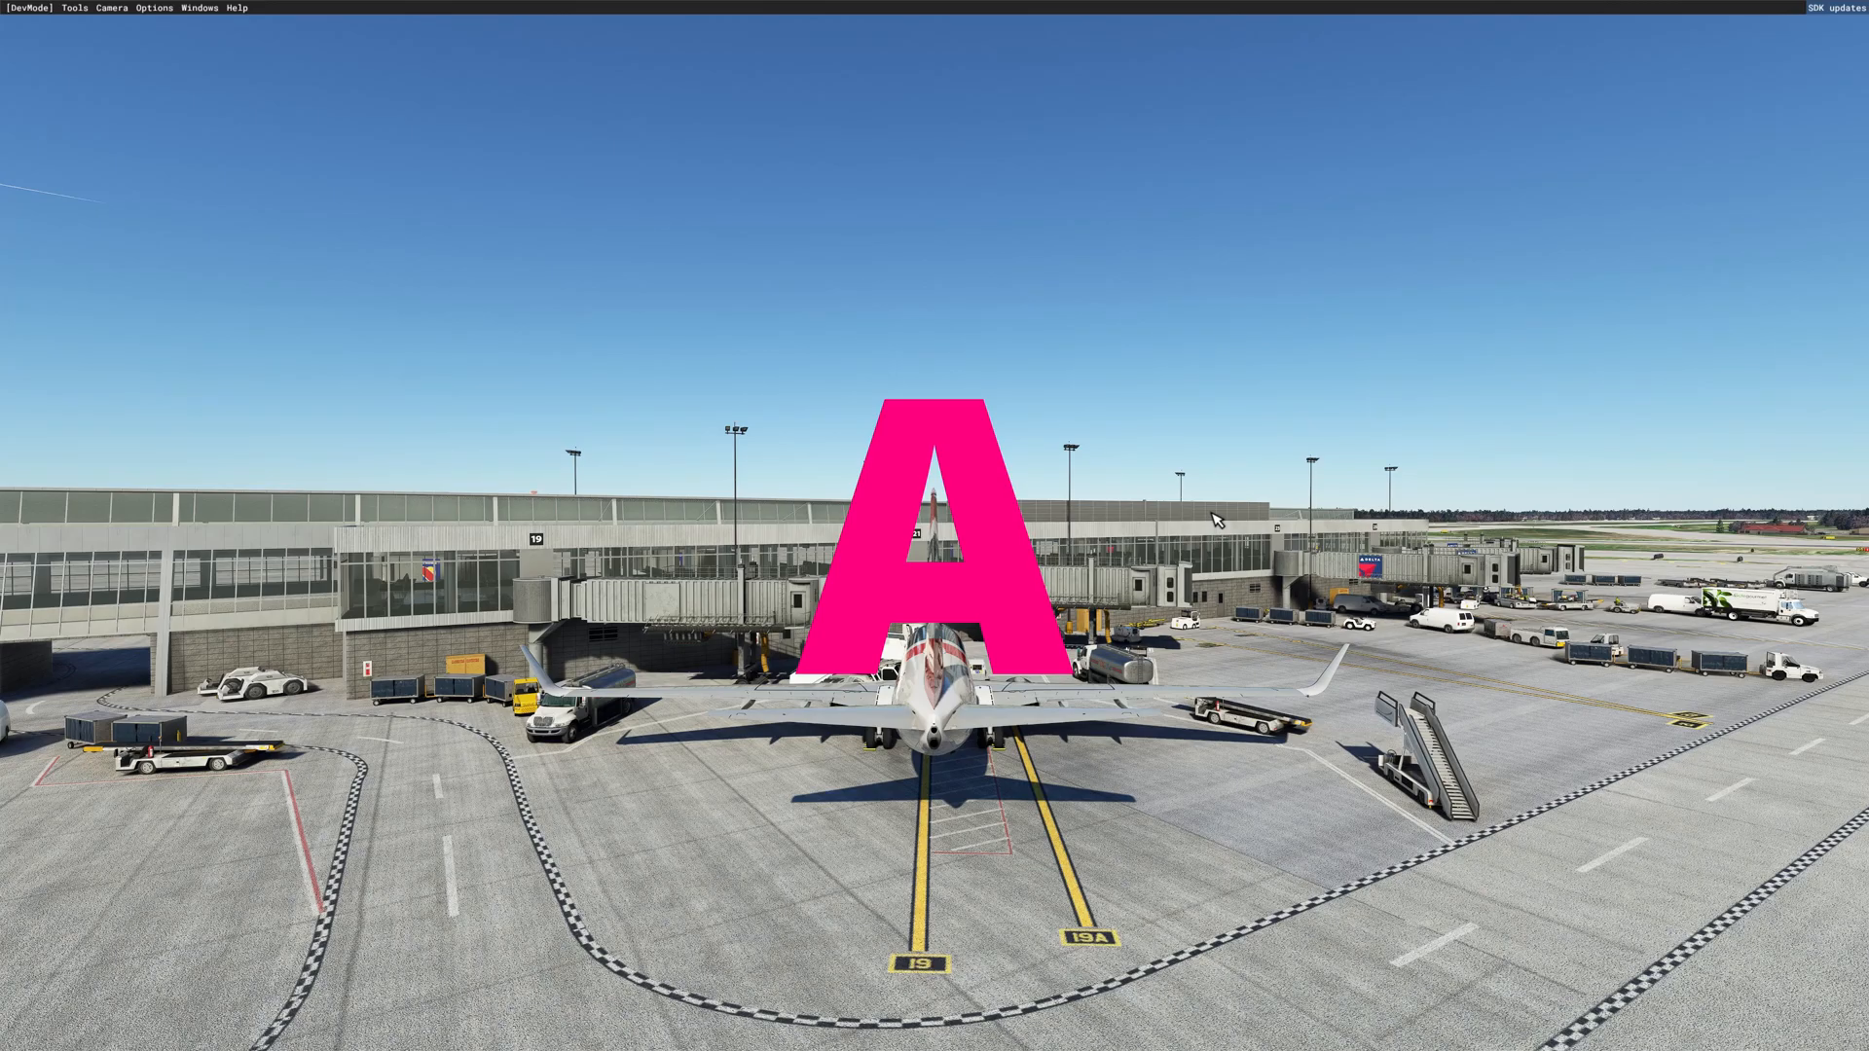
key("a")
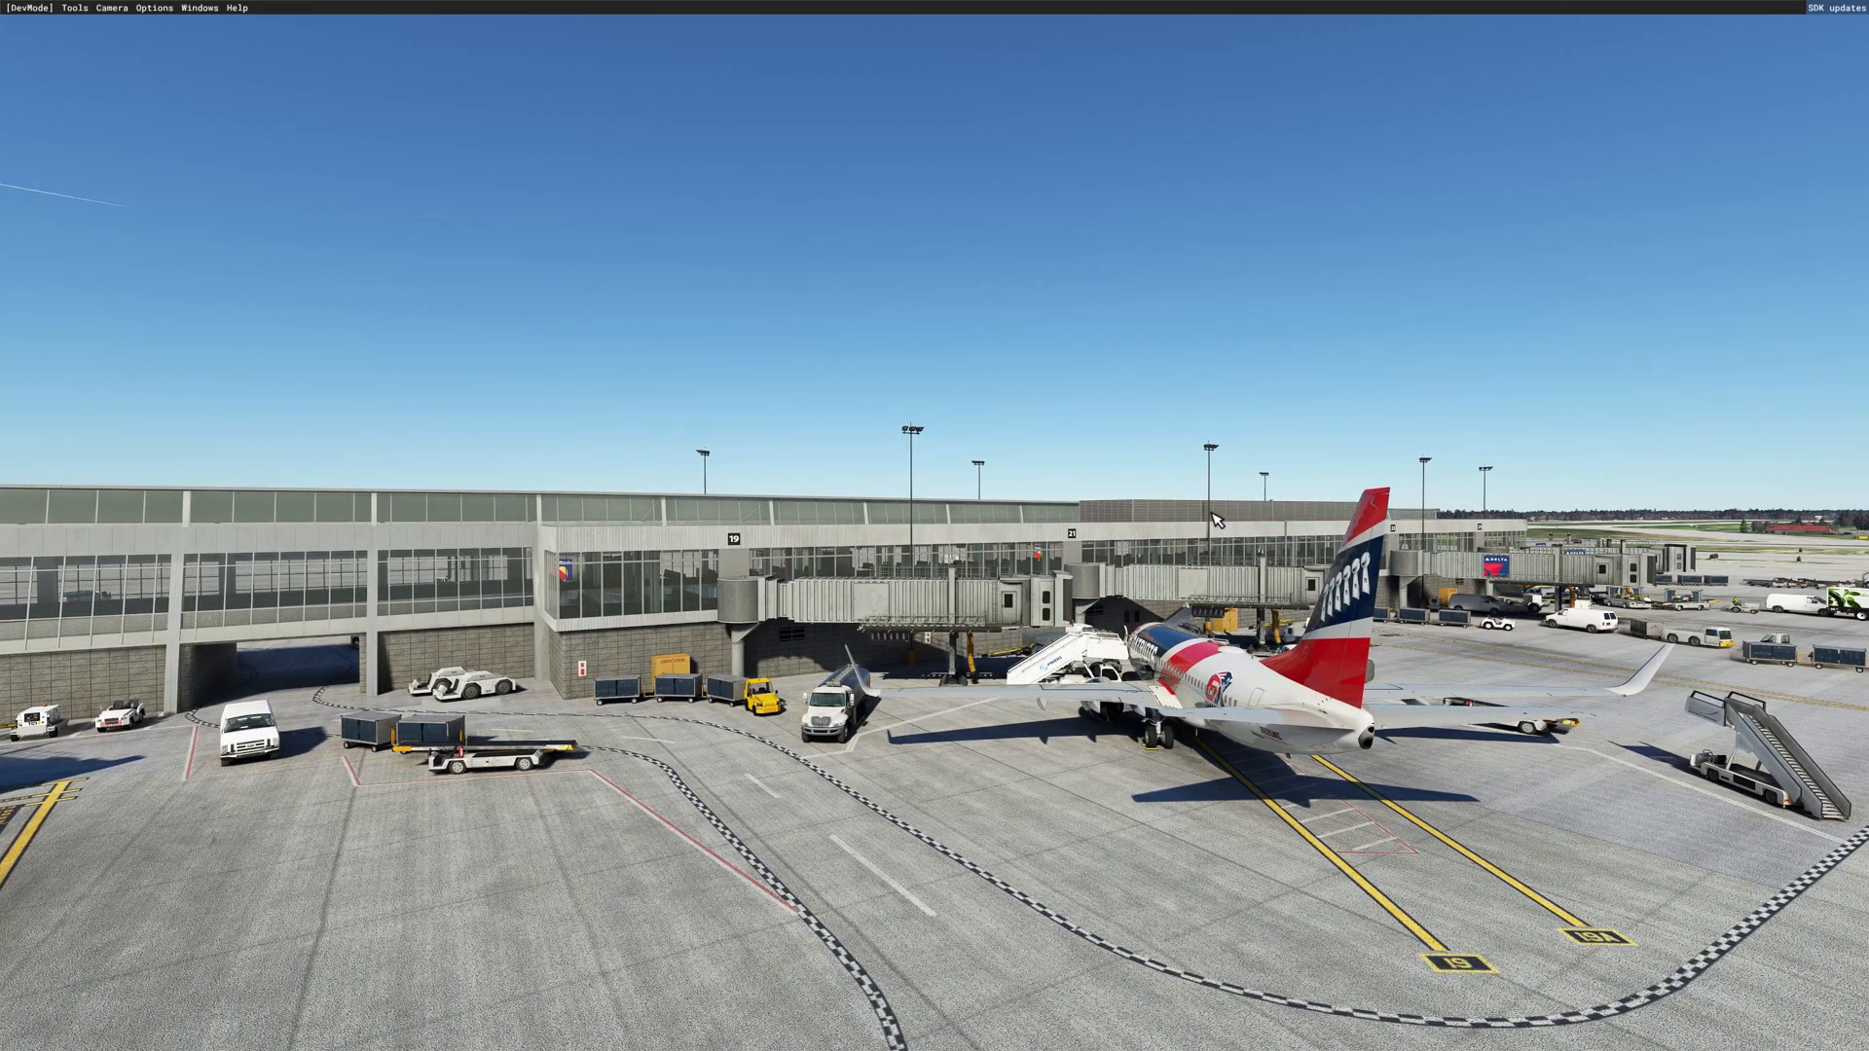
key("d")
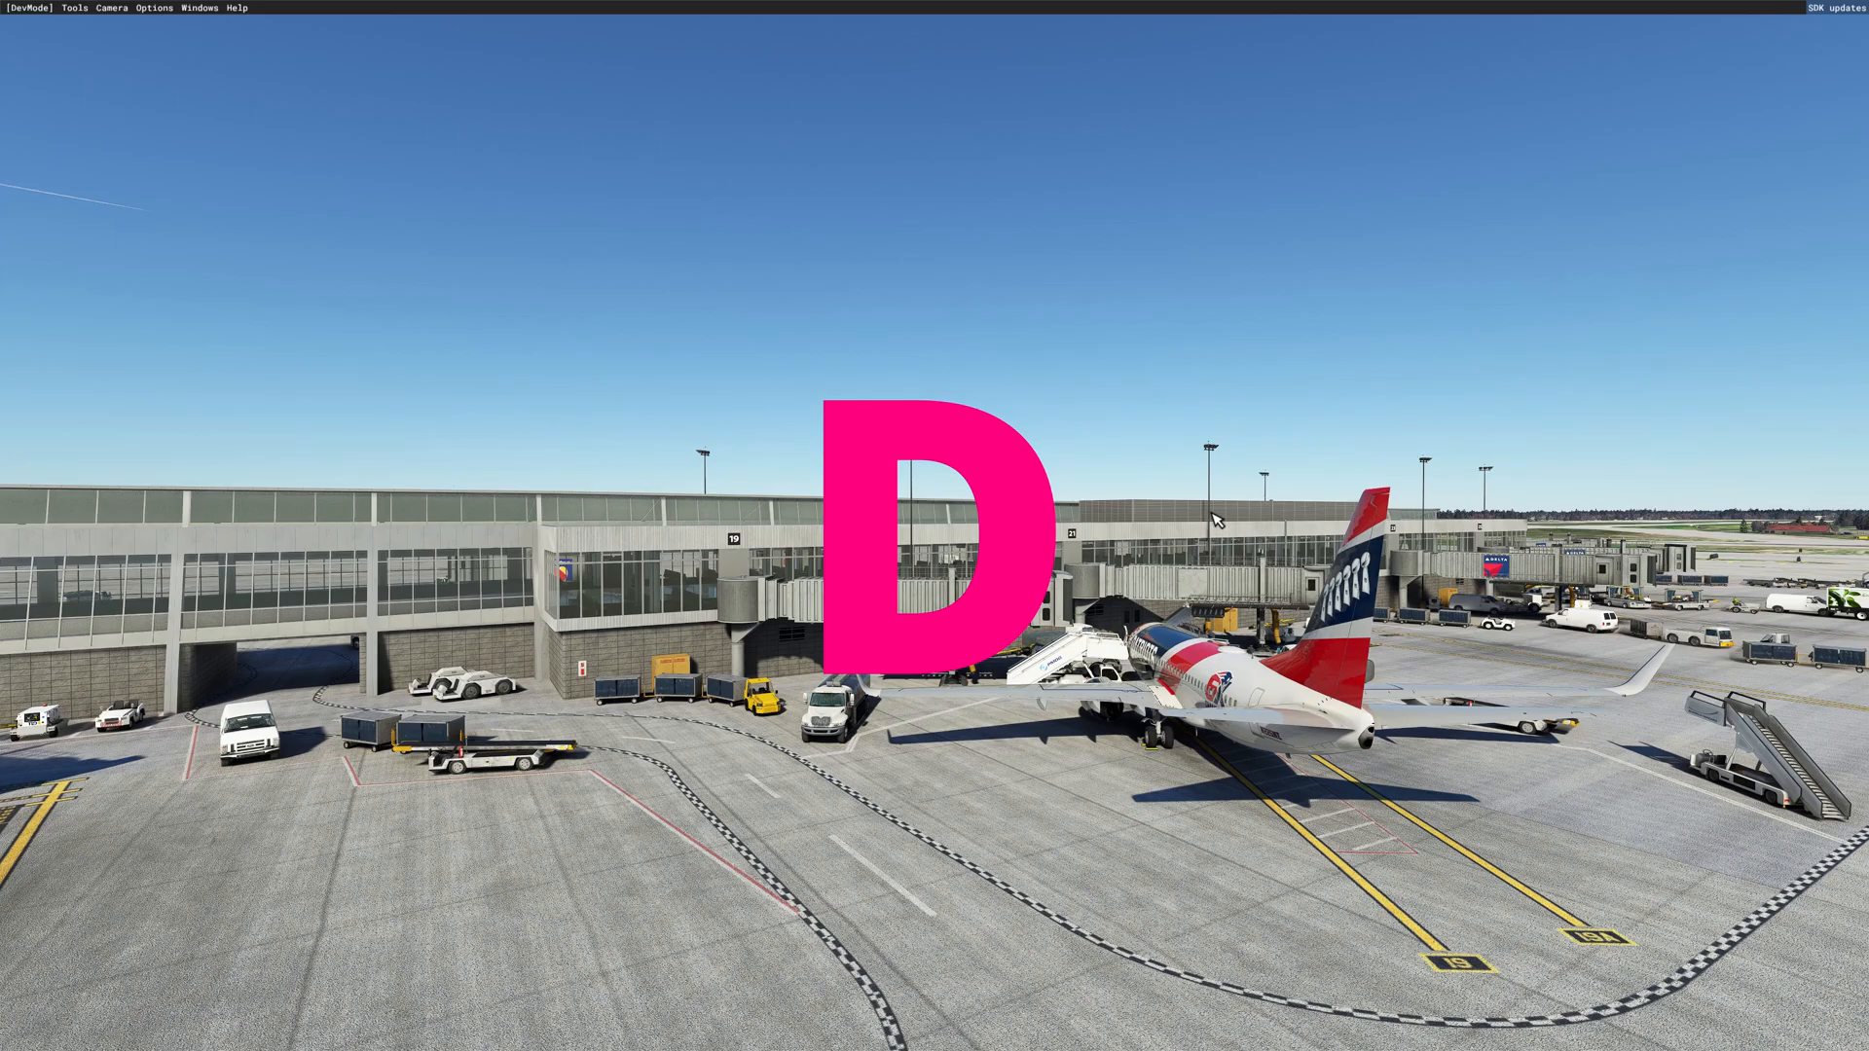
key("d")
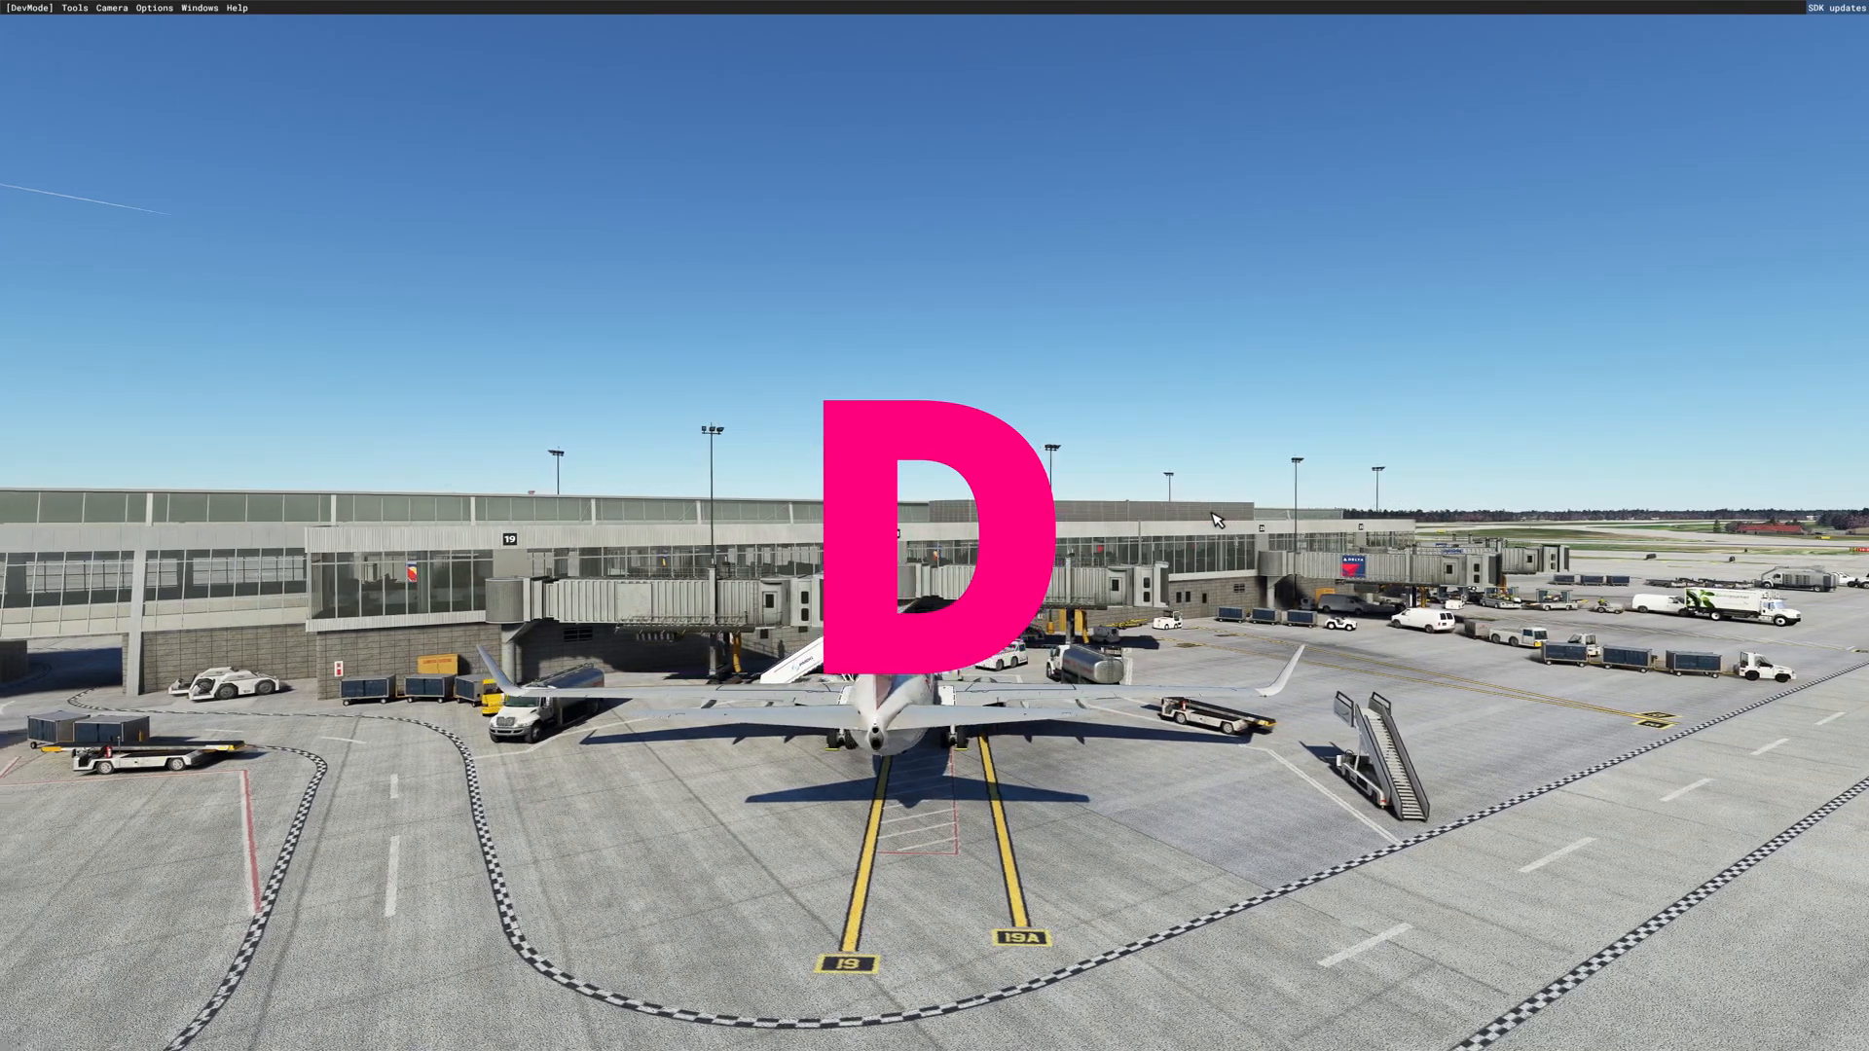
key("r")
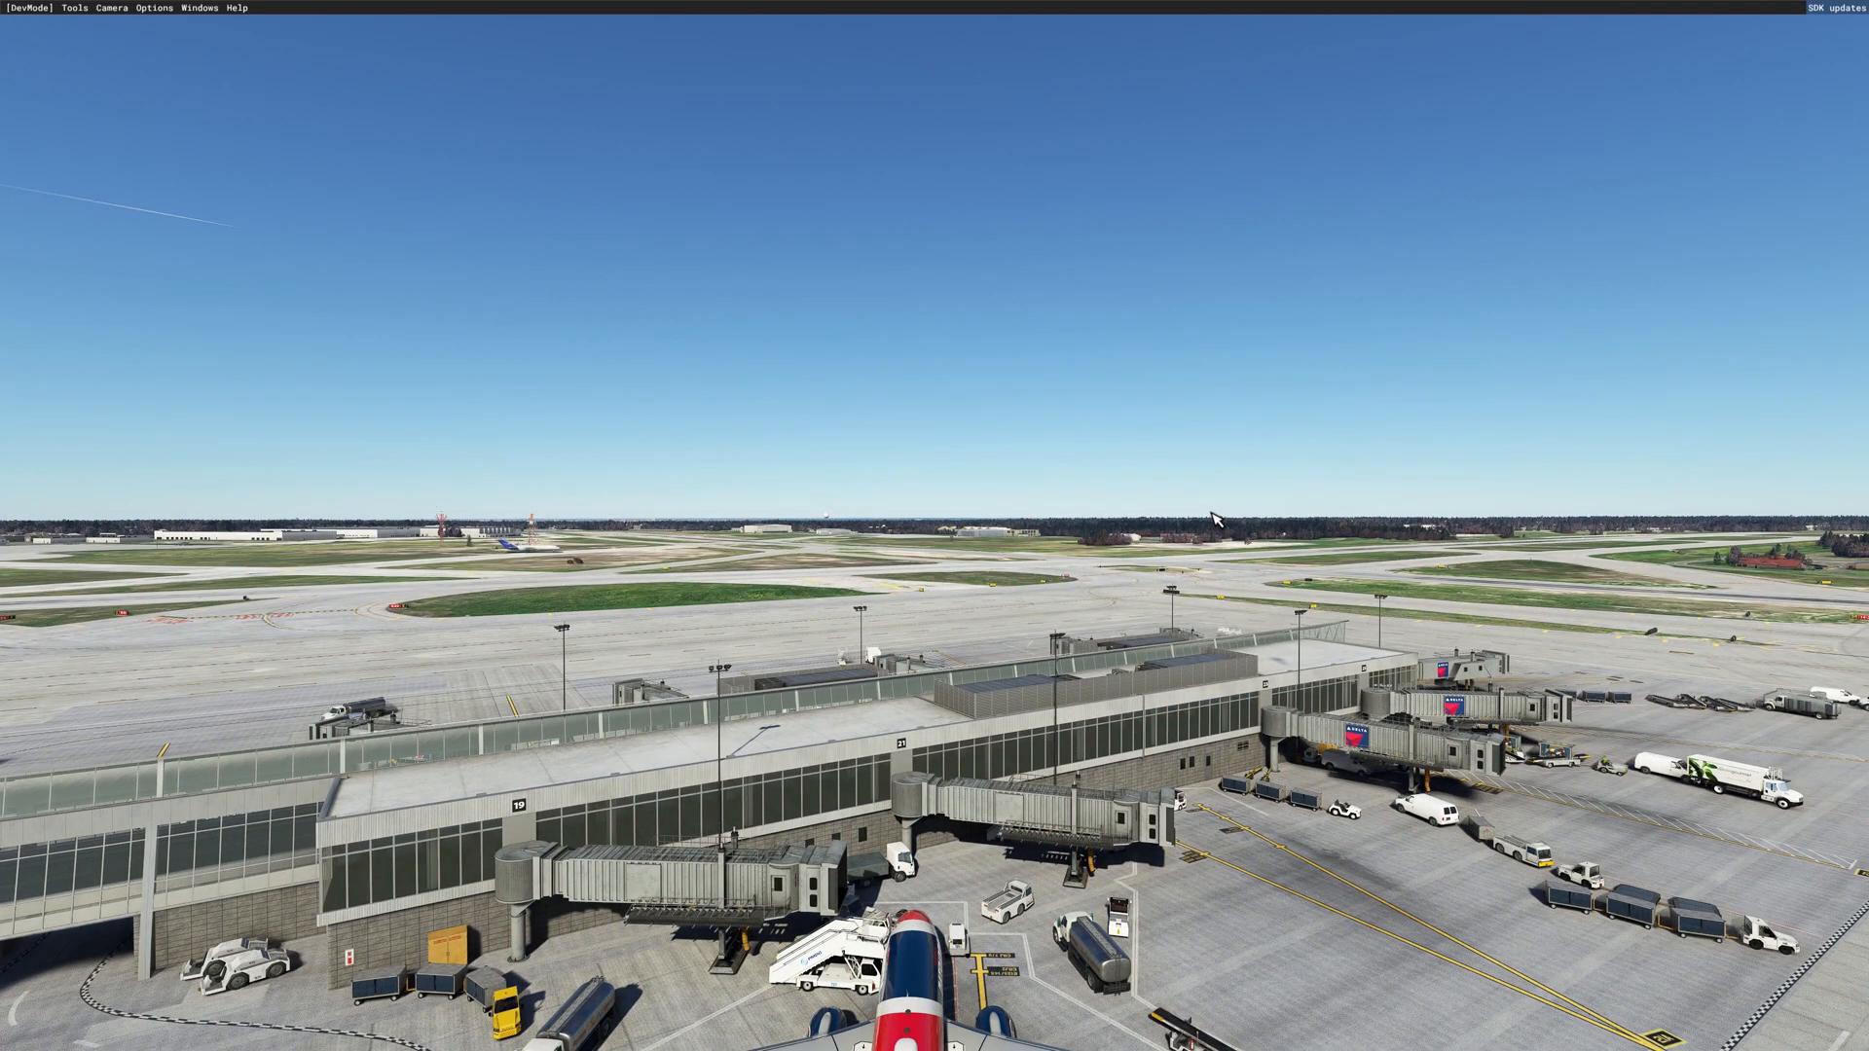
key("f")
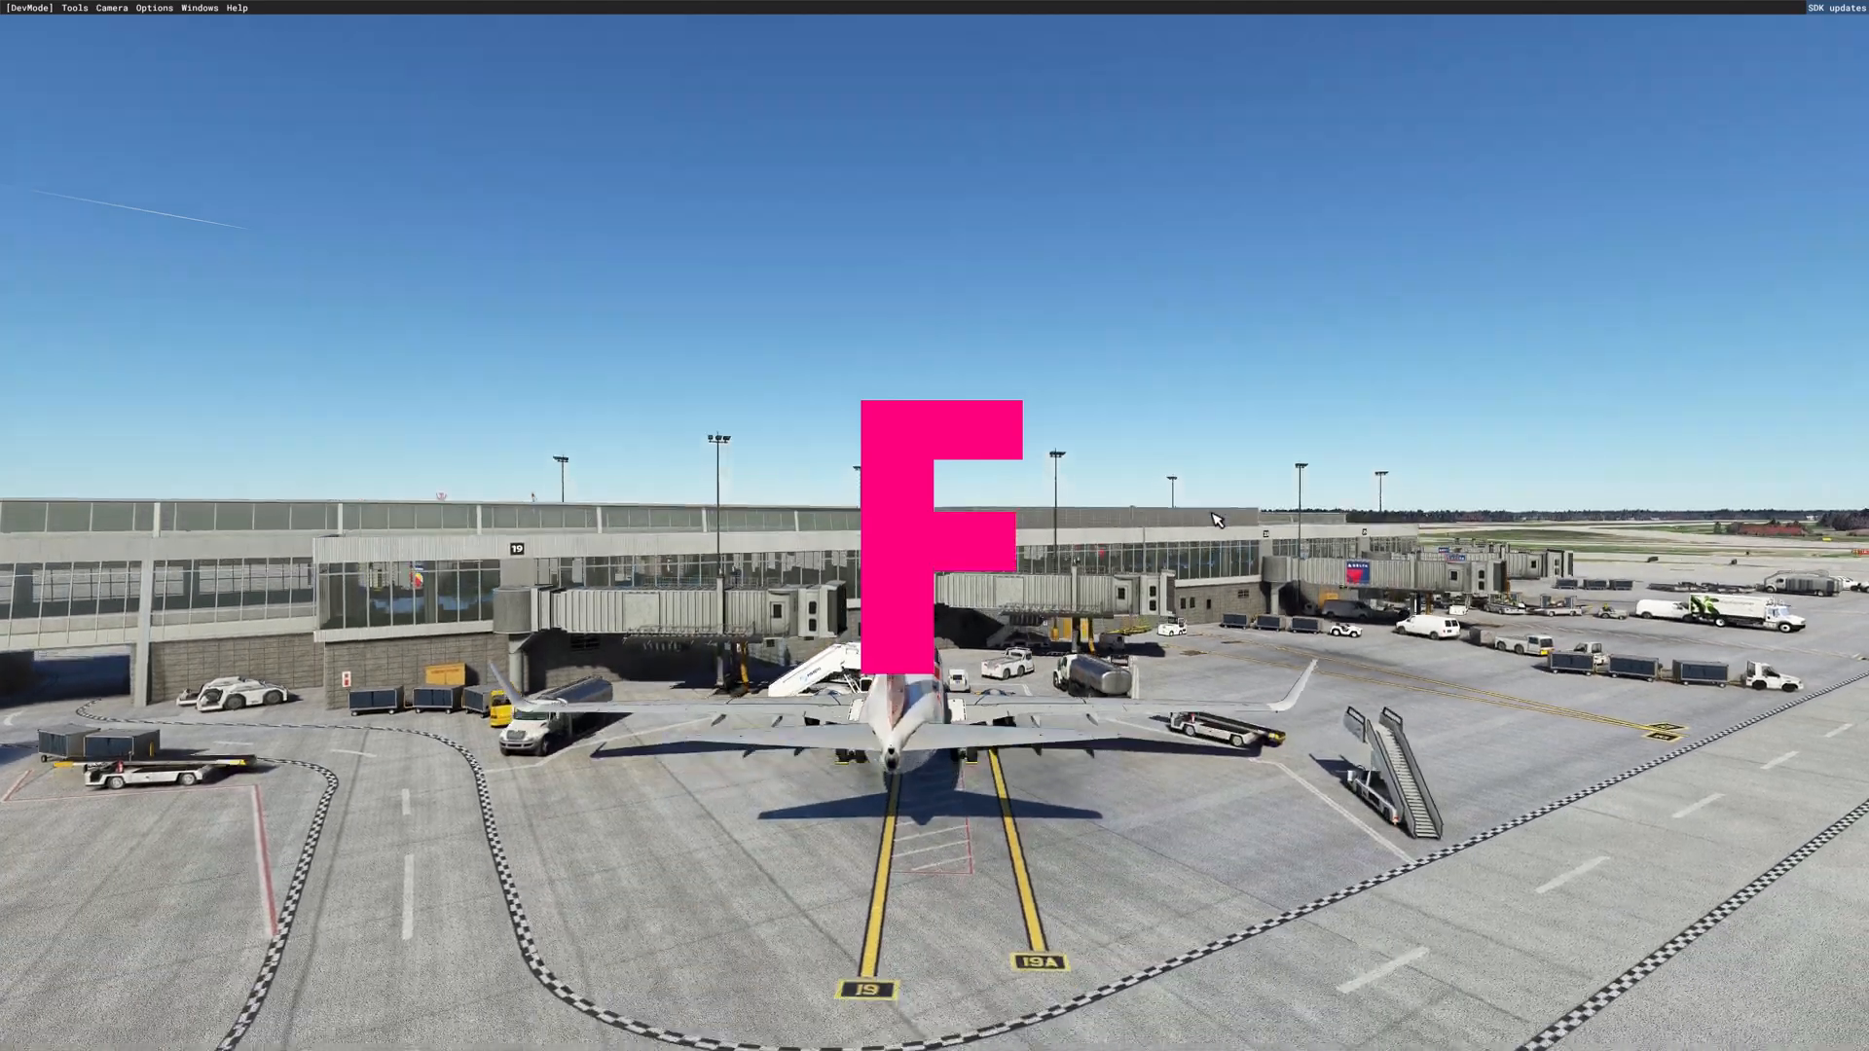
key("f")
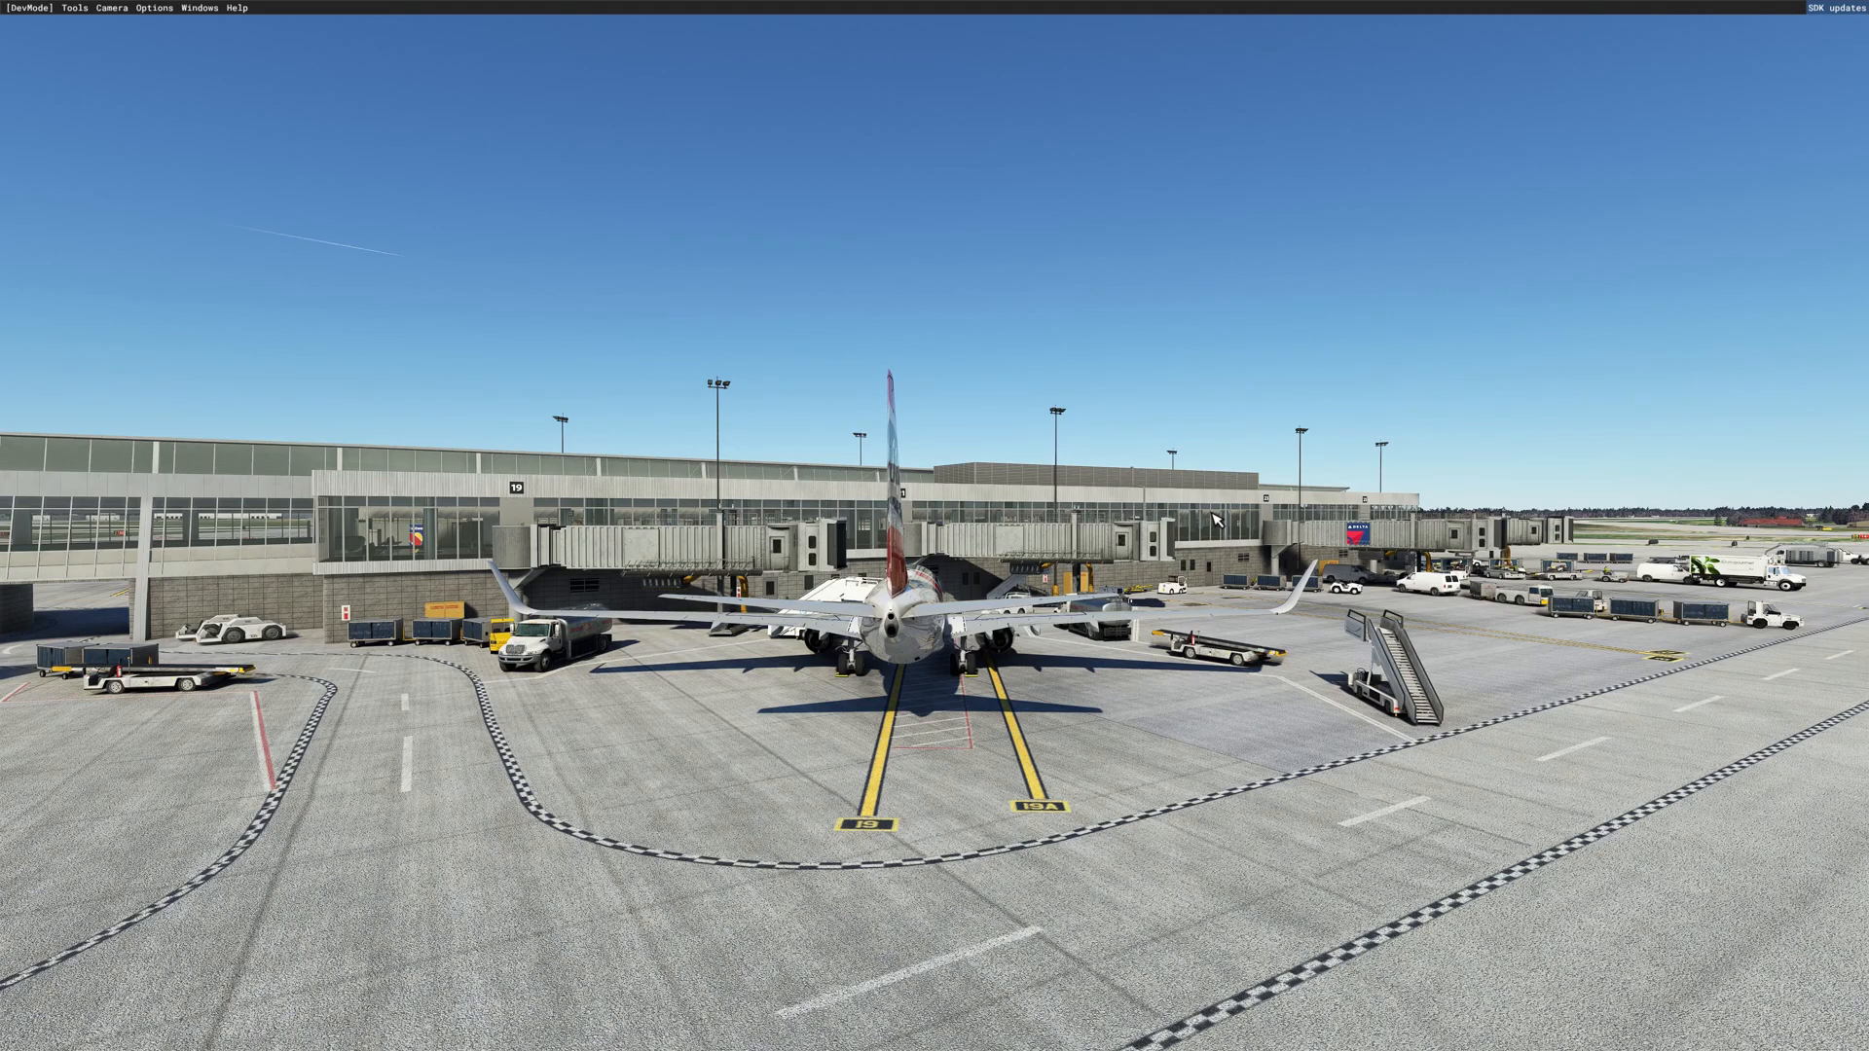
Step: Turn the developer camera left and right, and tilt it up to the sky and back down to the aircraft
key("4")
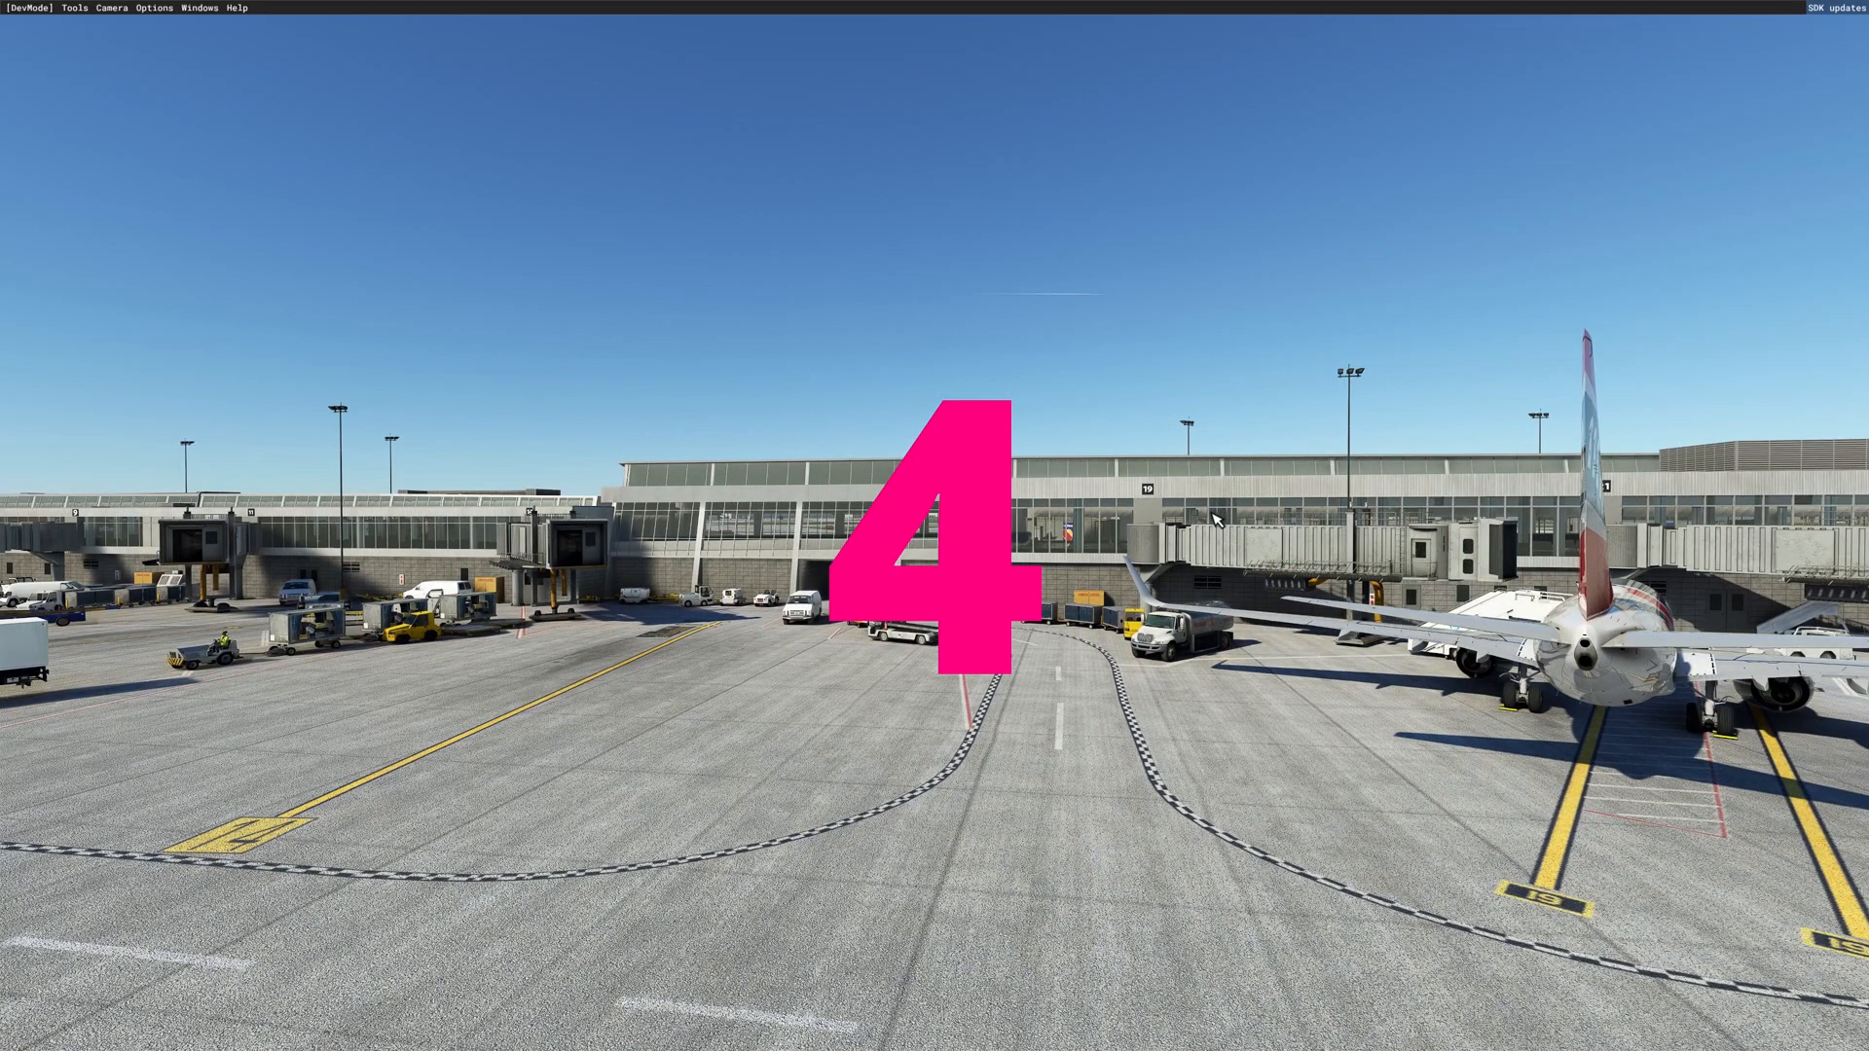
key("6")
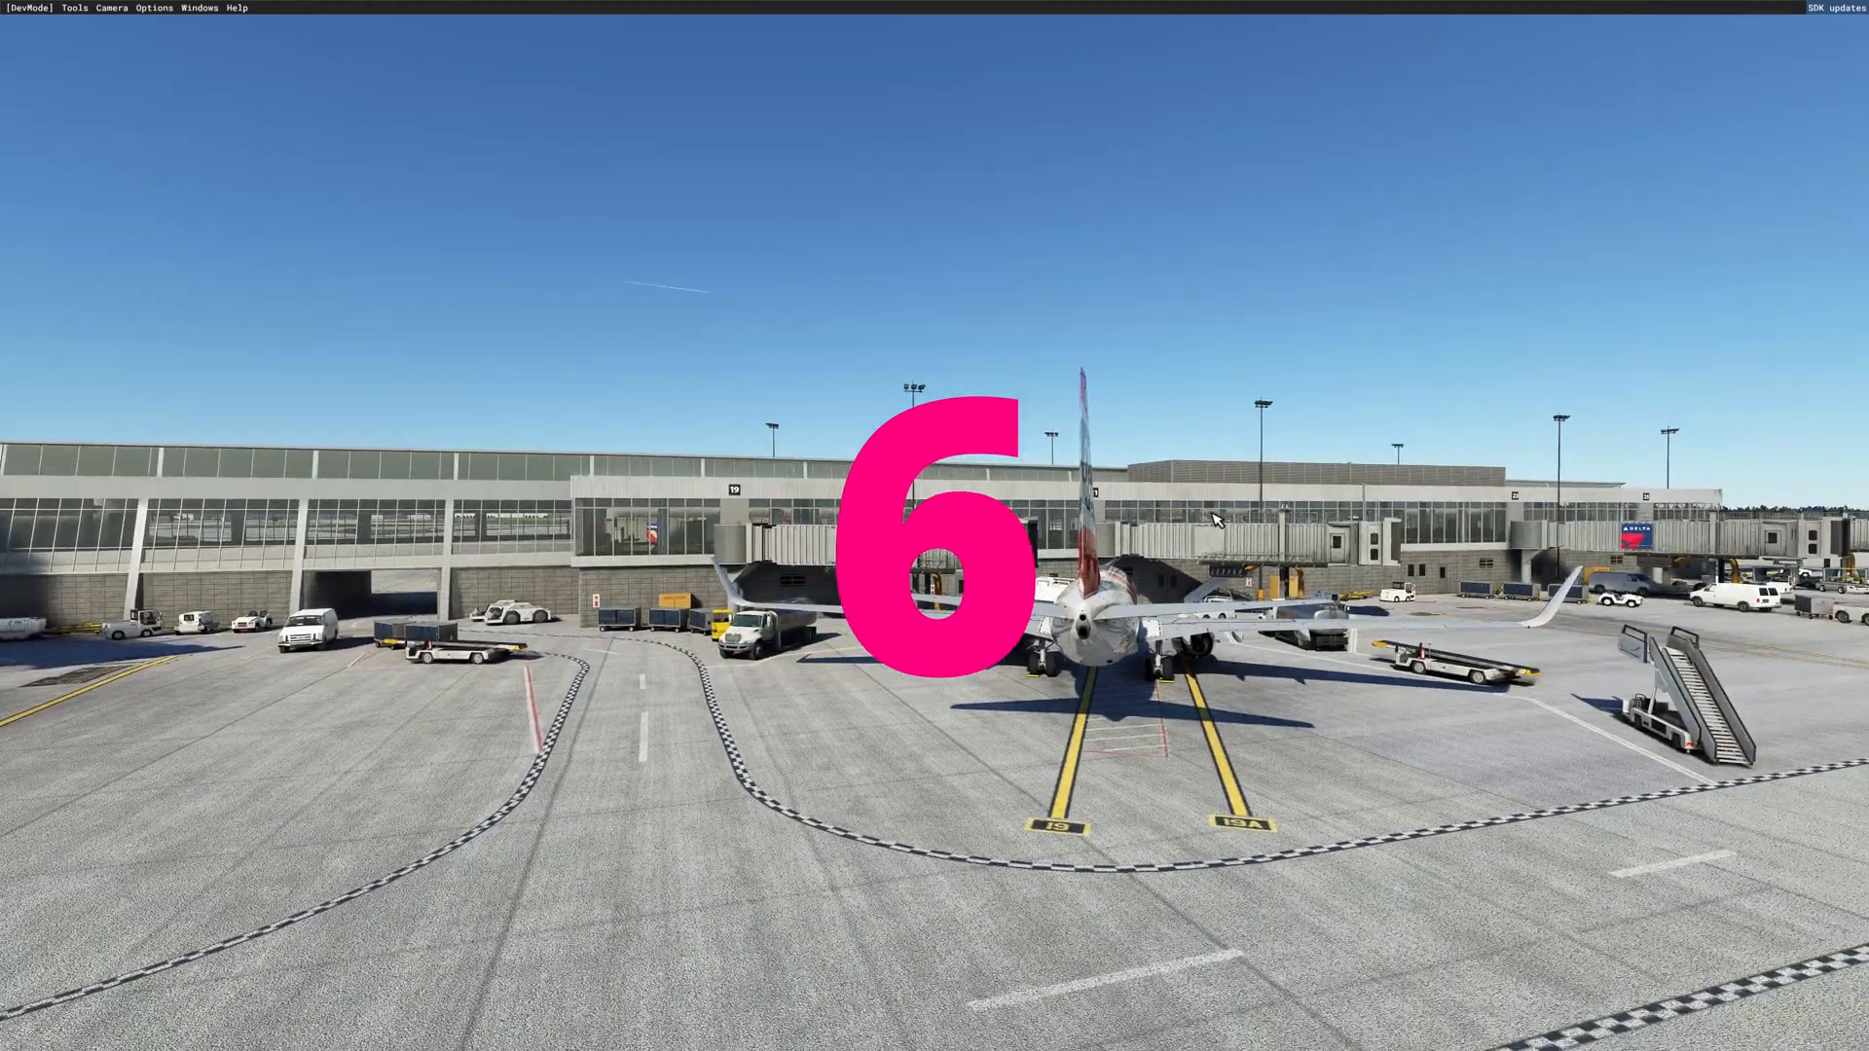
key("8")
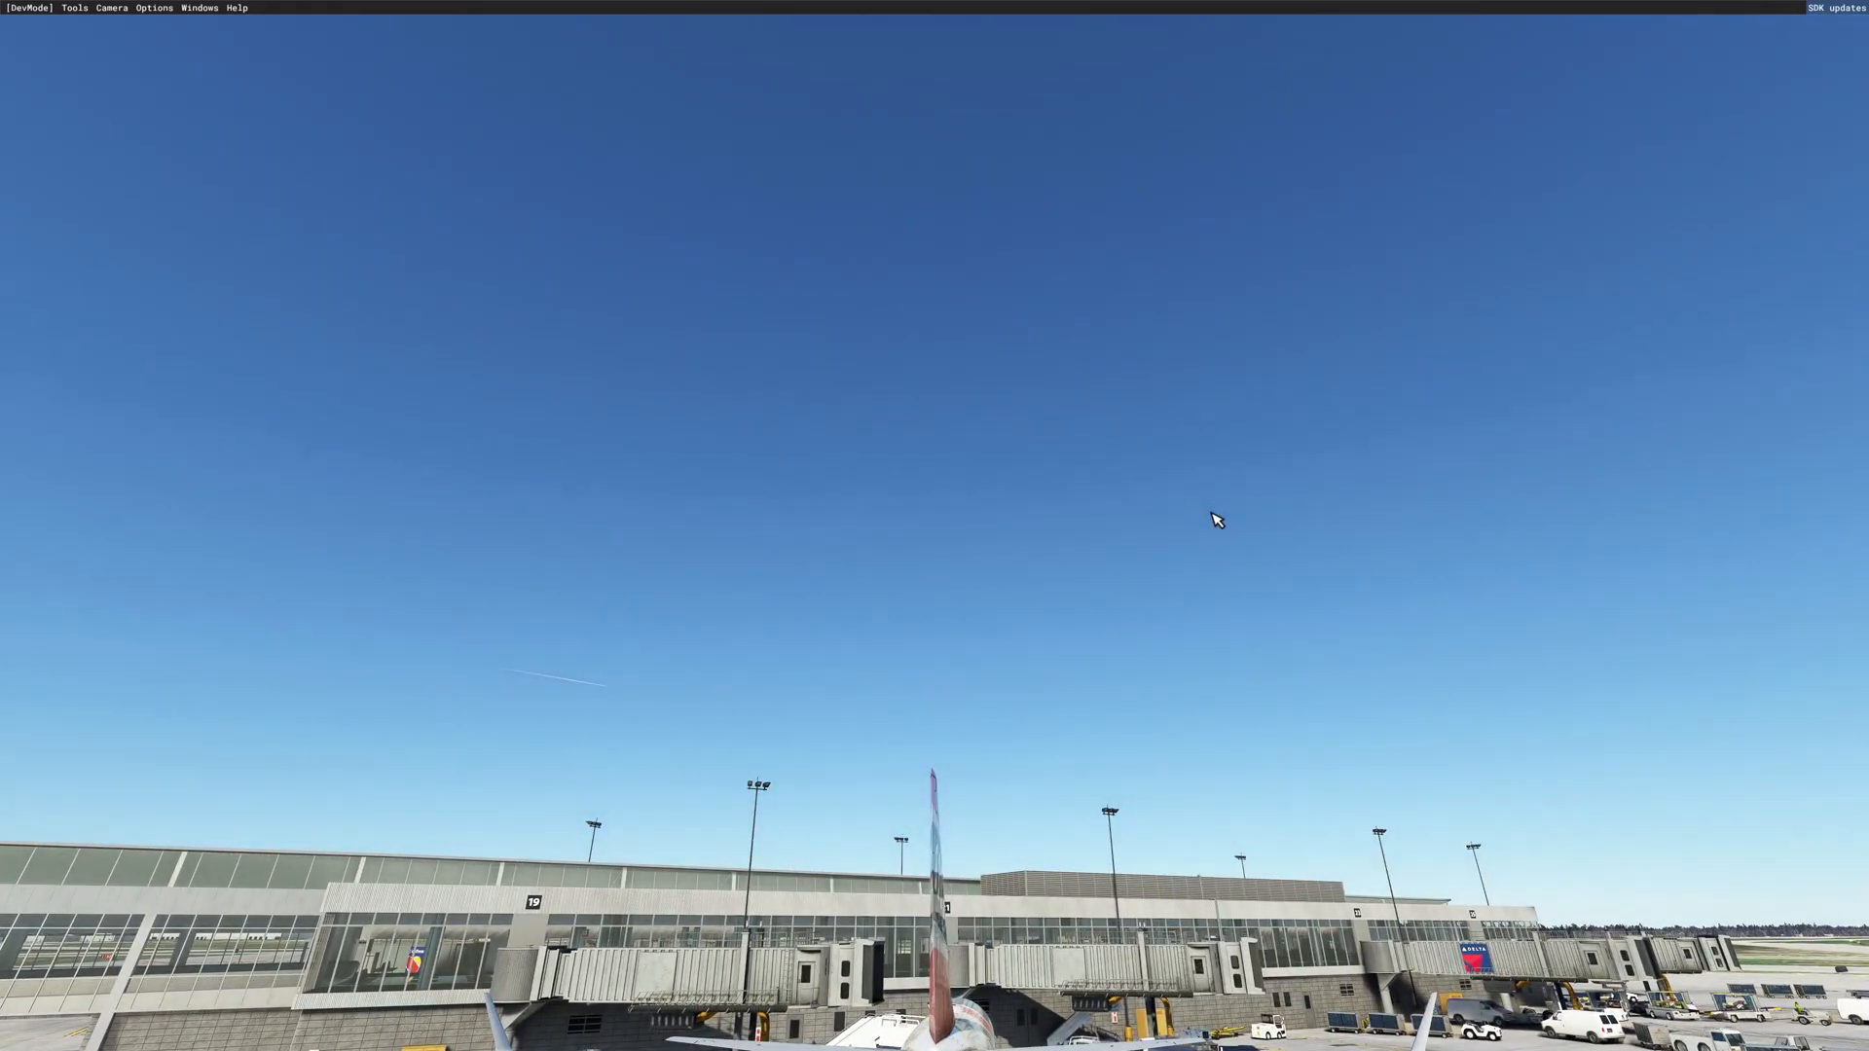
key("2")
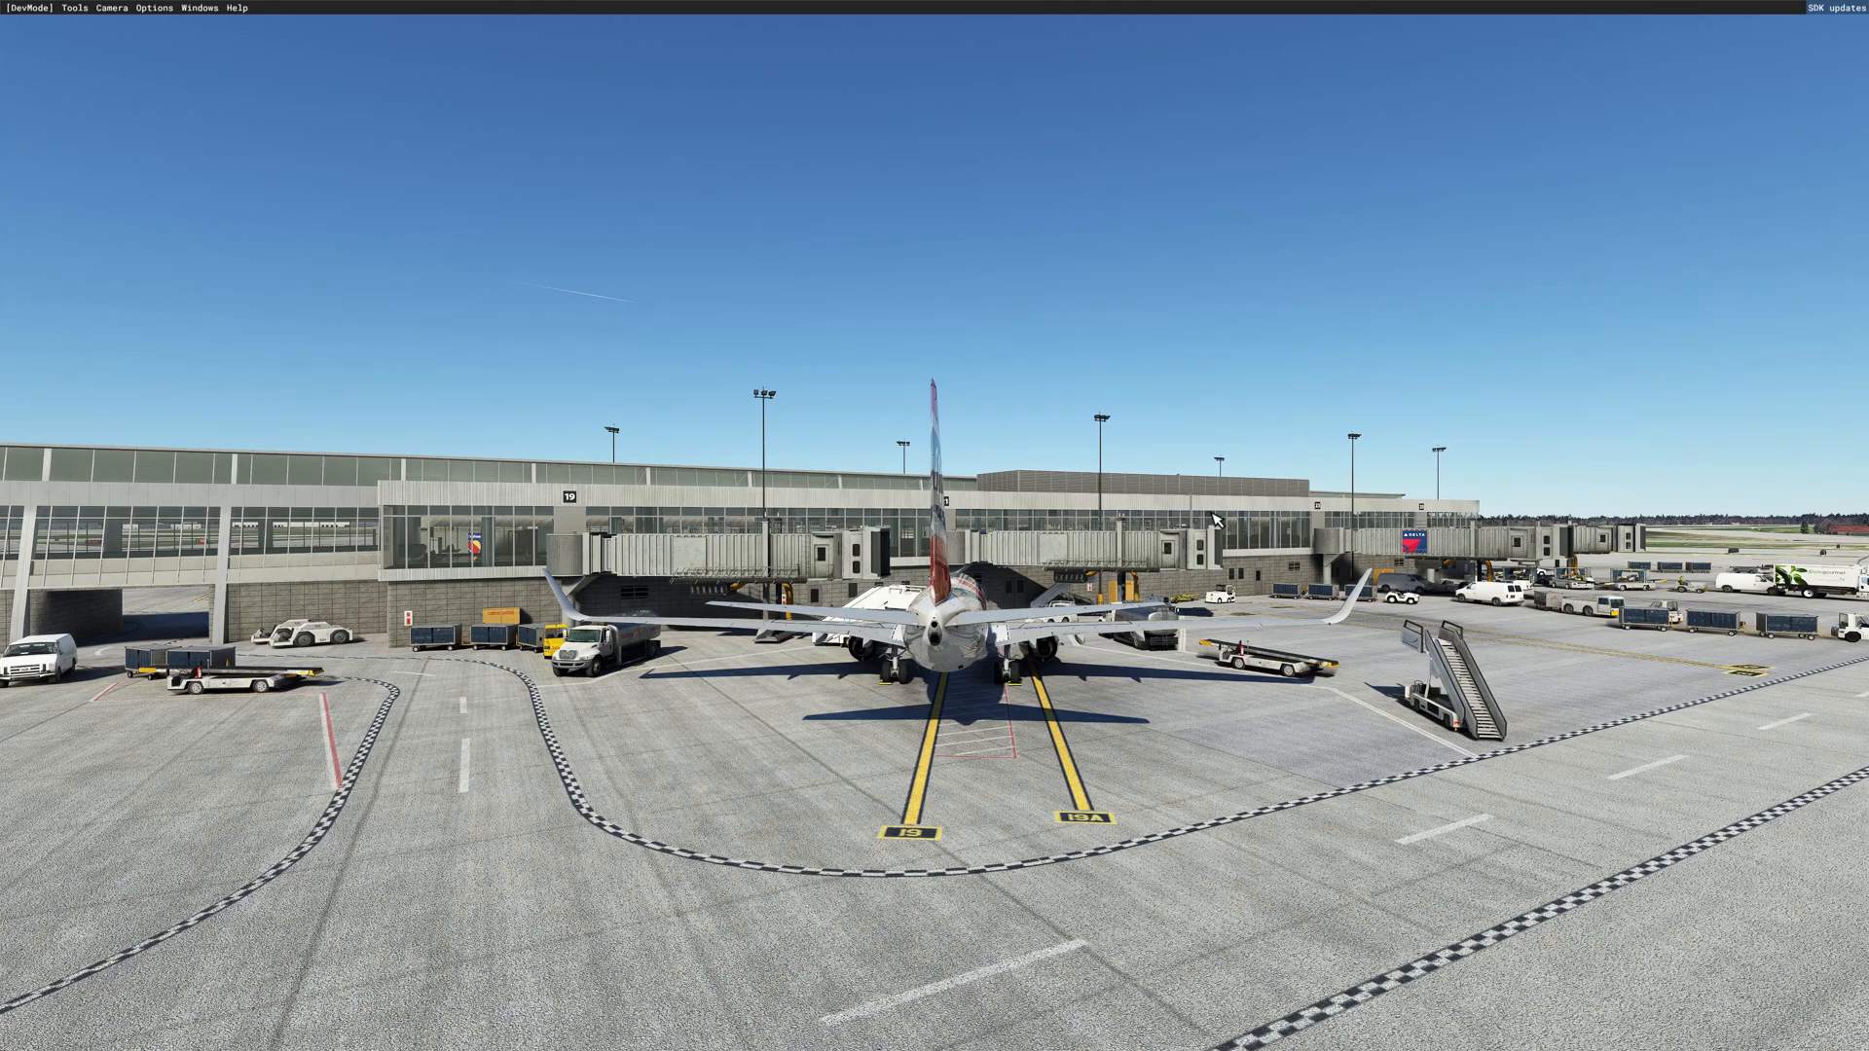
Step: Roll the developer camera to the left and back to the right, and freely move the view across the apron
key("7")
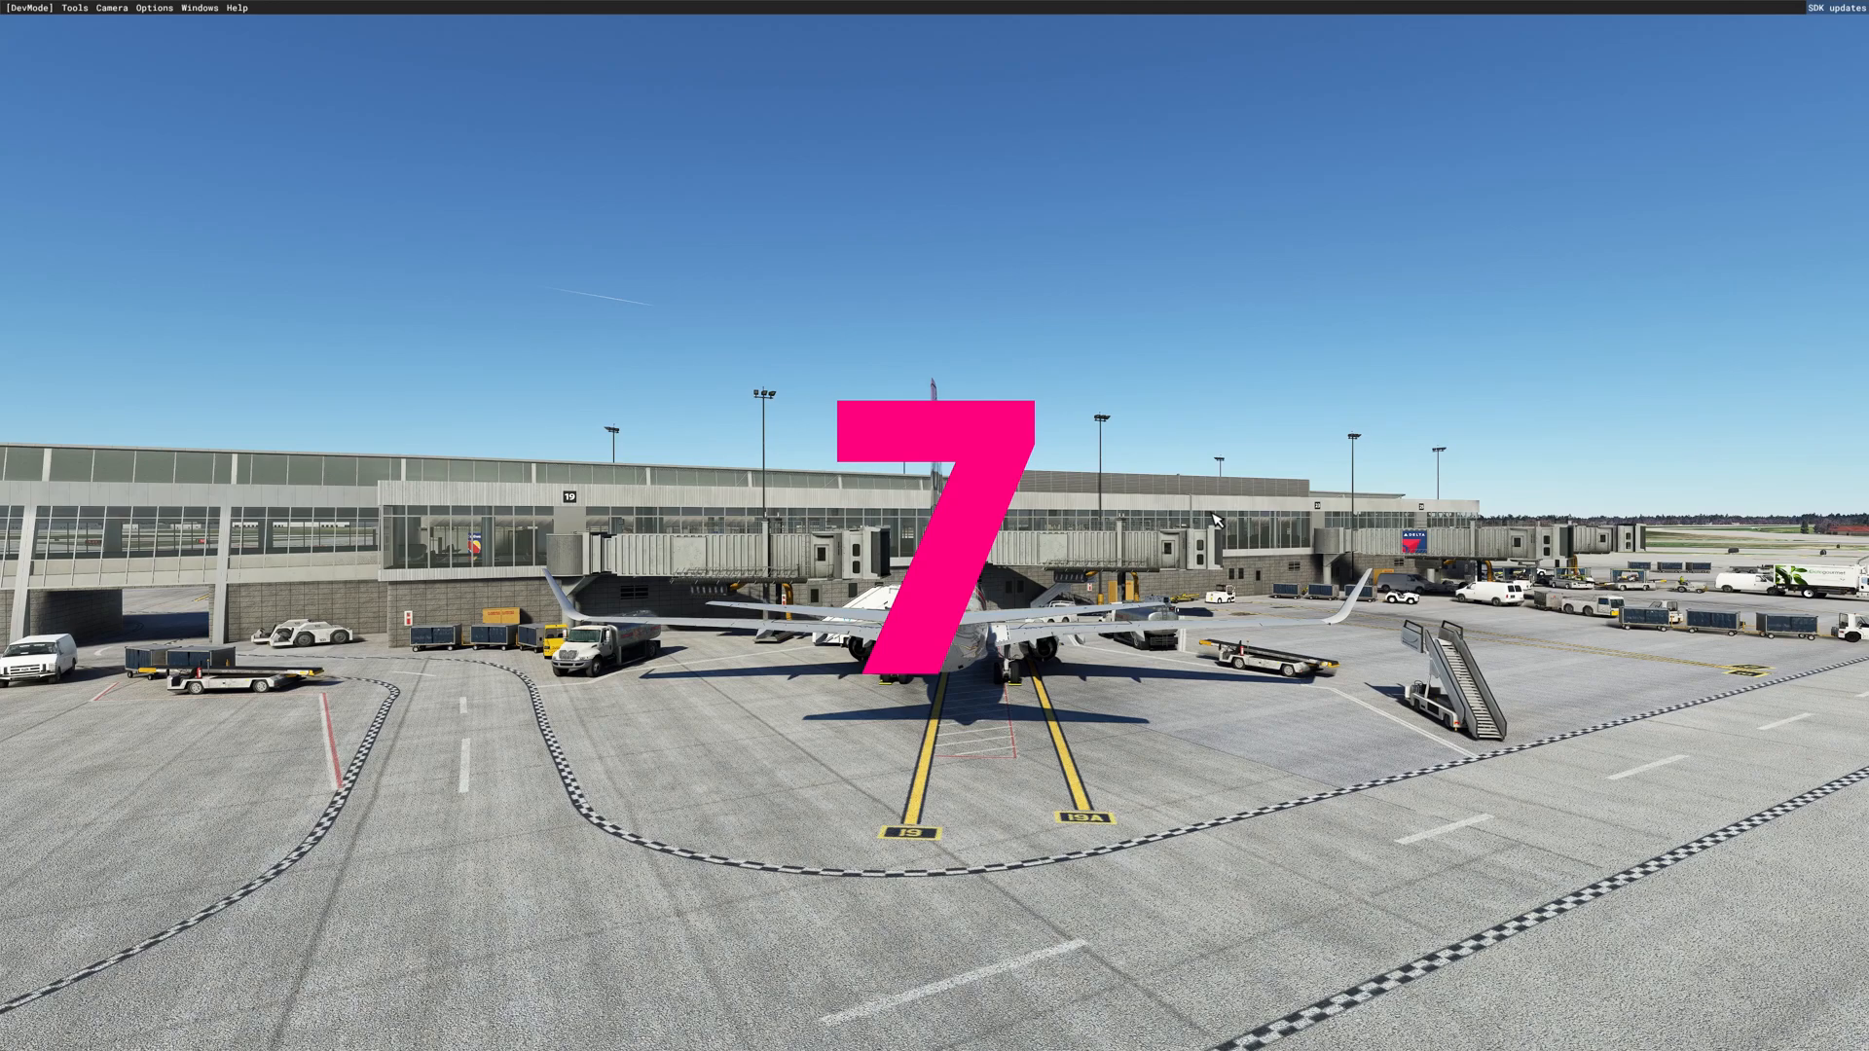
key("9")
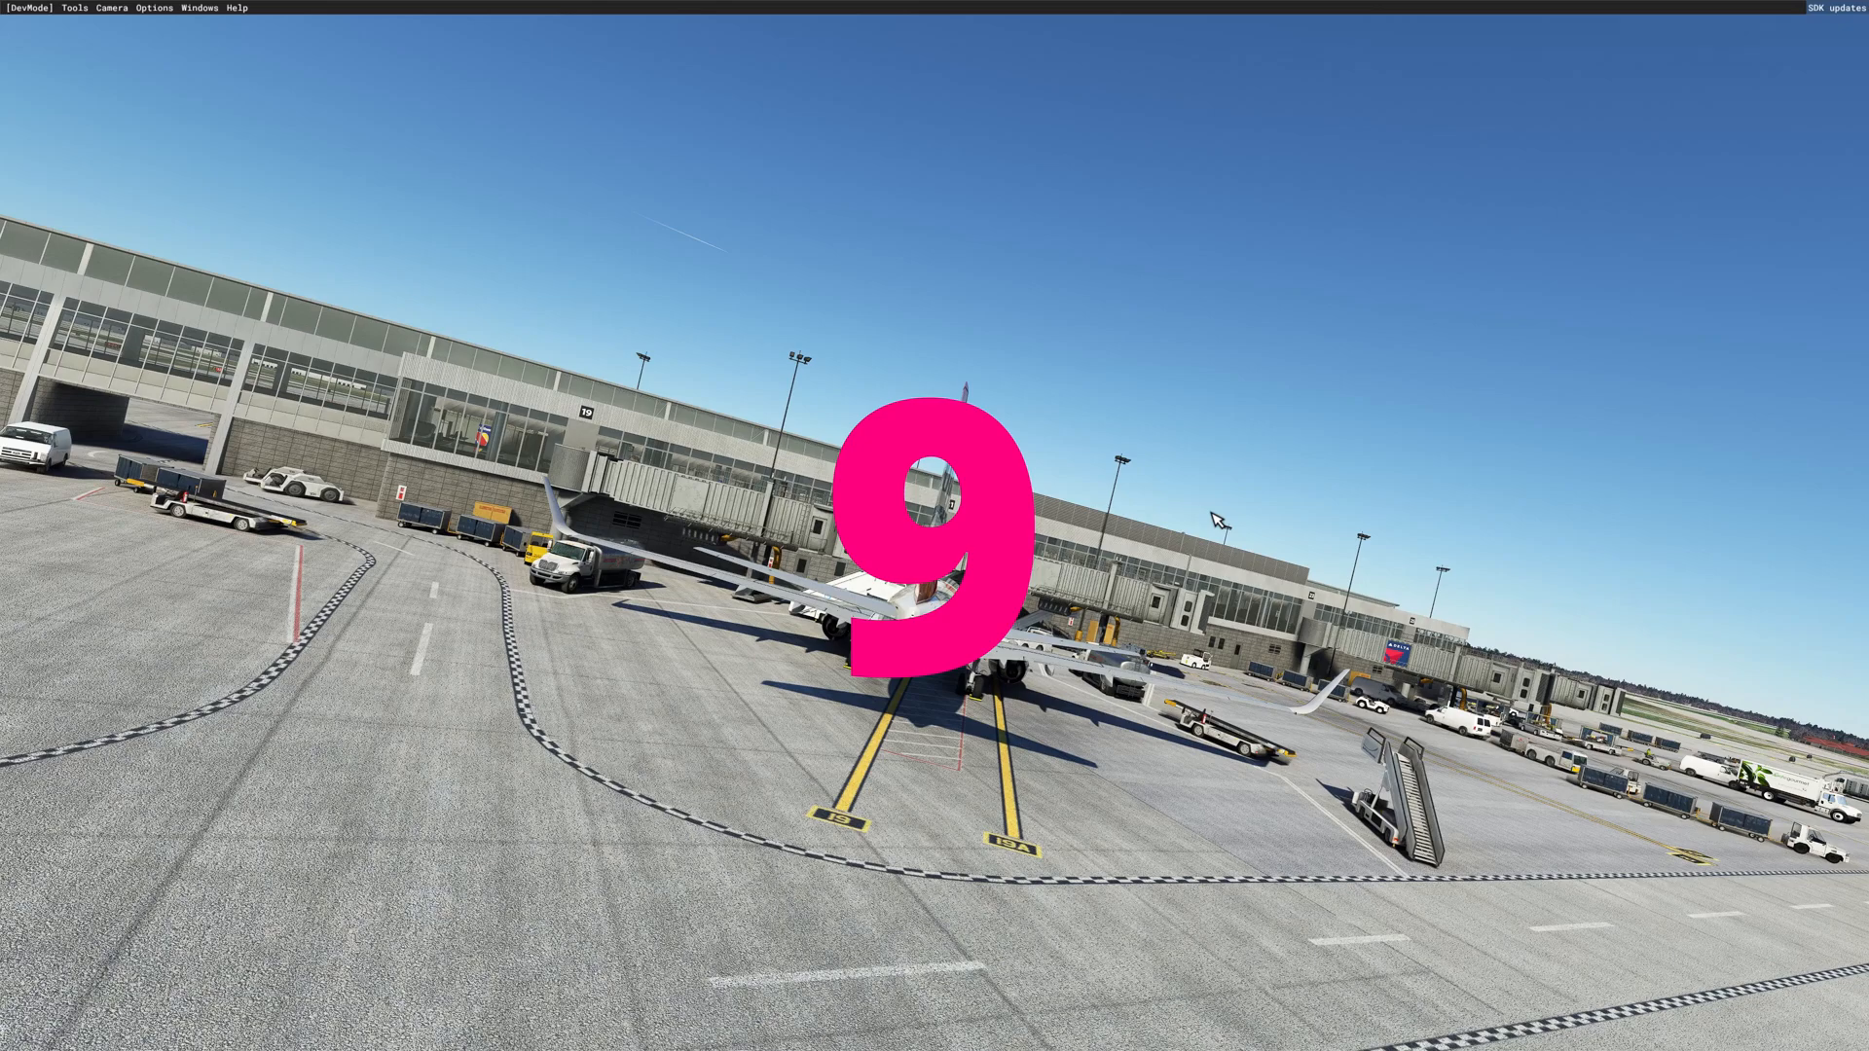
key("9")
key("9")
key("9")
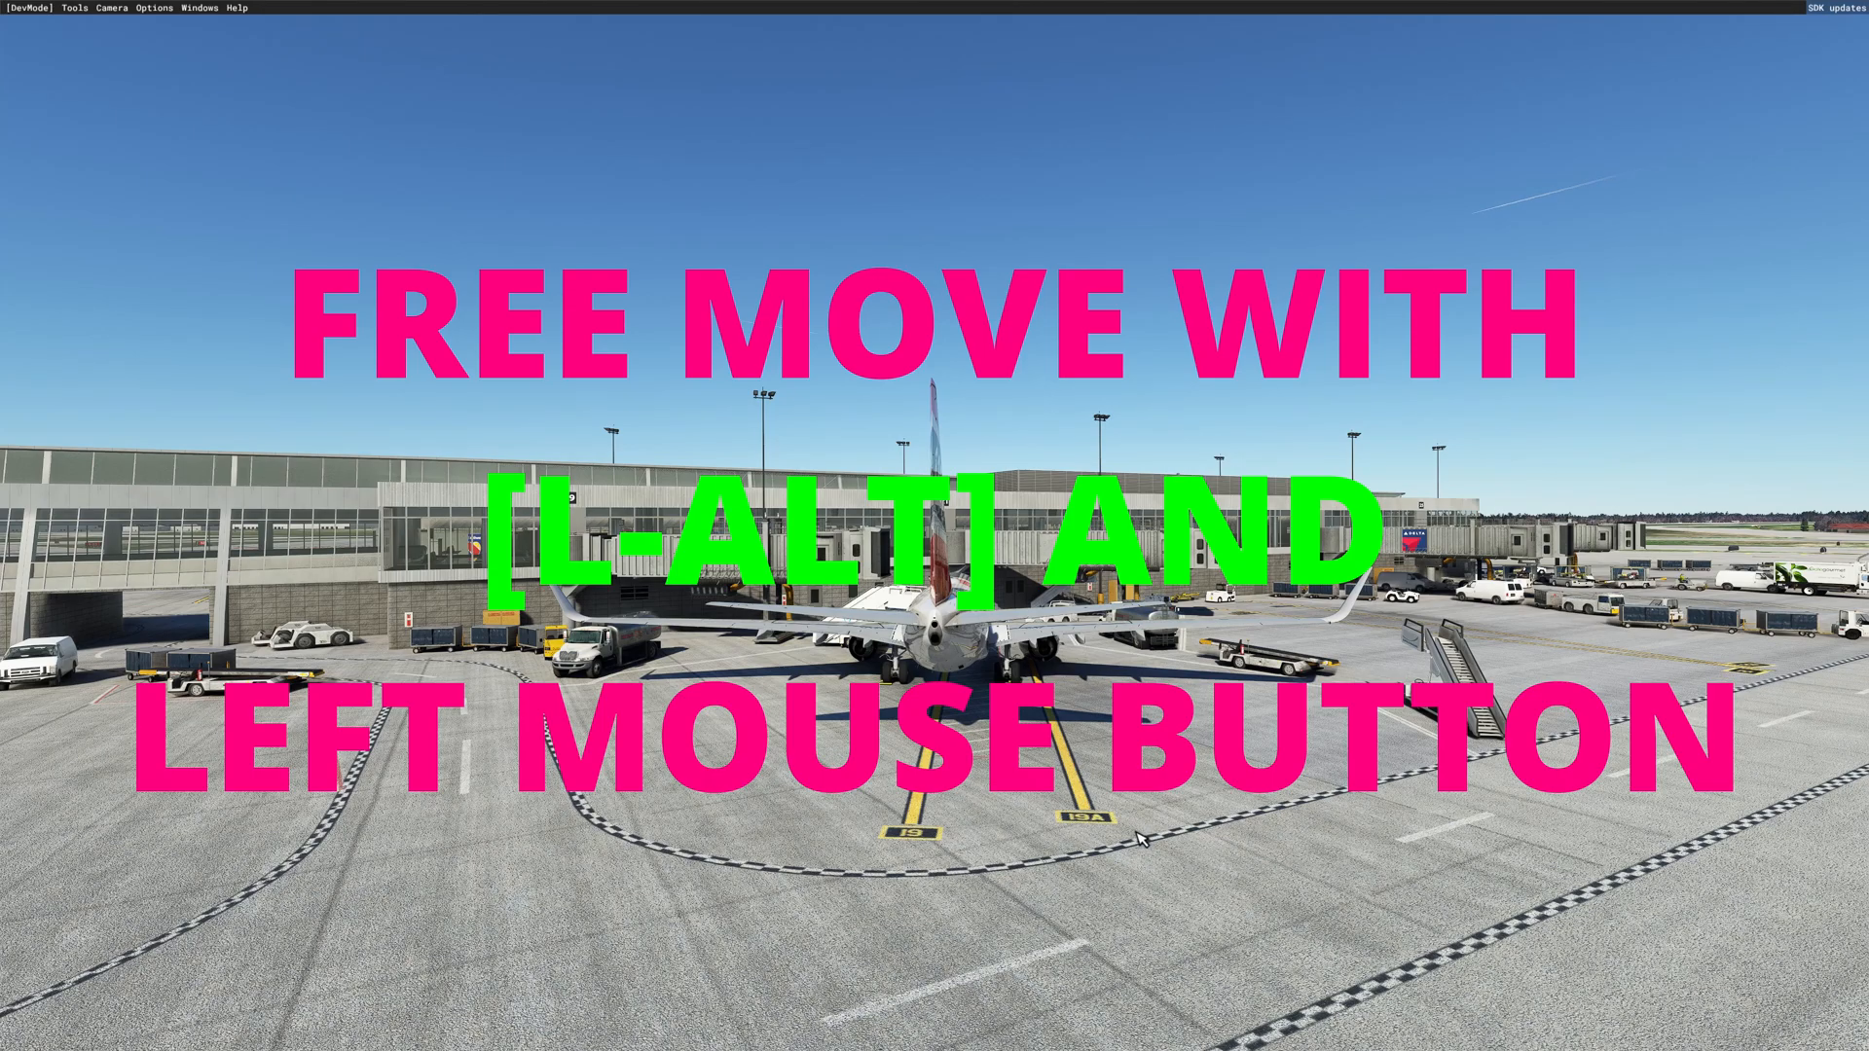
mouse_move(1133, 848)
left_mouse_down("alt")
mouse_move(1138, 876)
mouse_move(1165, 867)
mouse_move(1114, 915)
mouse_move(1140, 869)
left_mouse_up("alt")
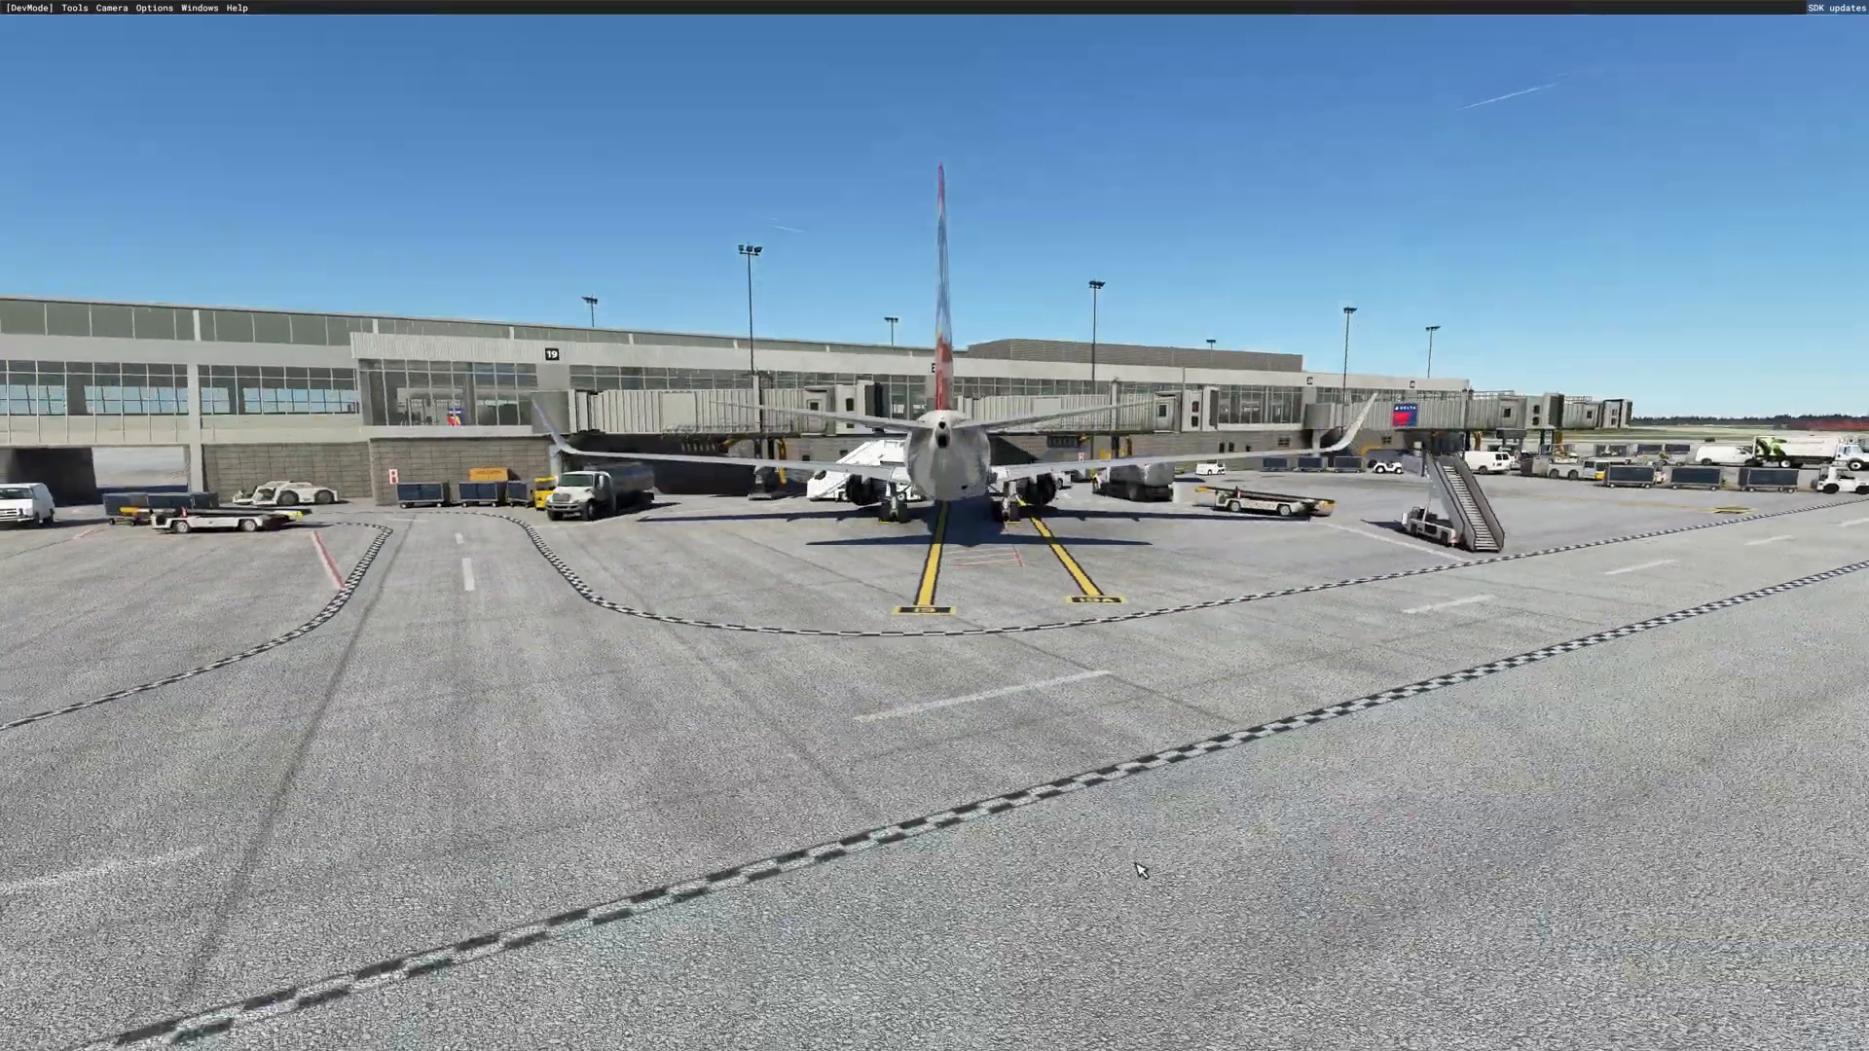
Step: Tilt the developer camera around the parked aircraft and level the view back to the horizon
right_click_drag(1070, 771, 1146, 891)
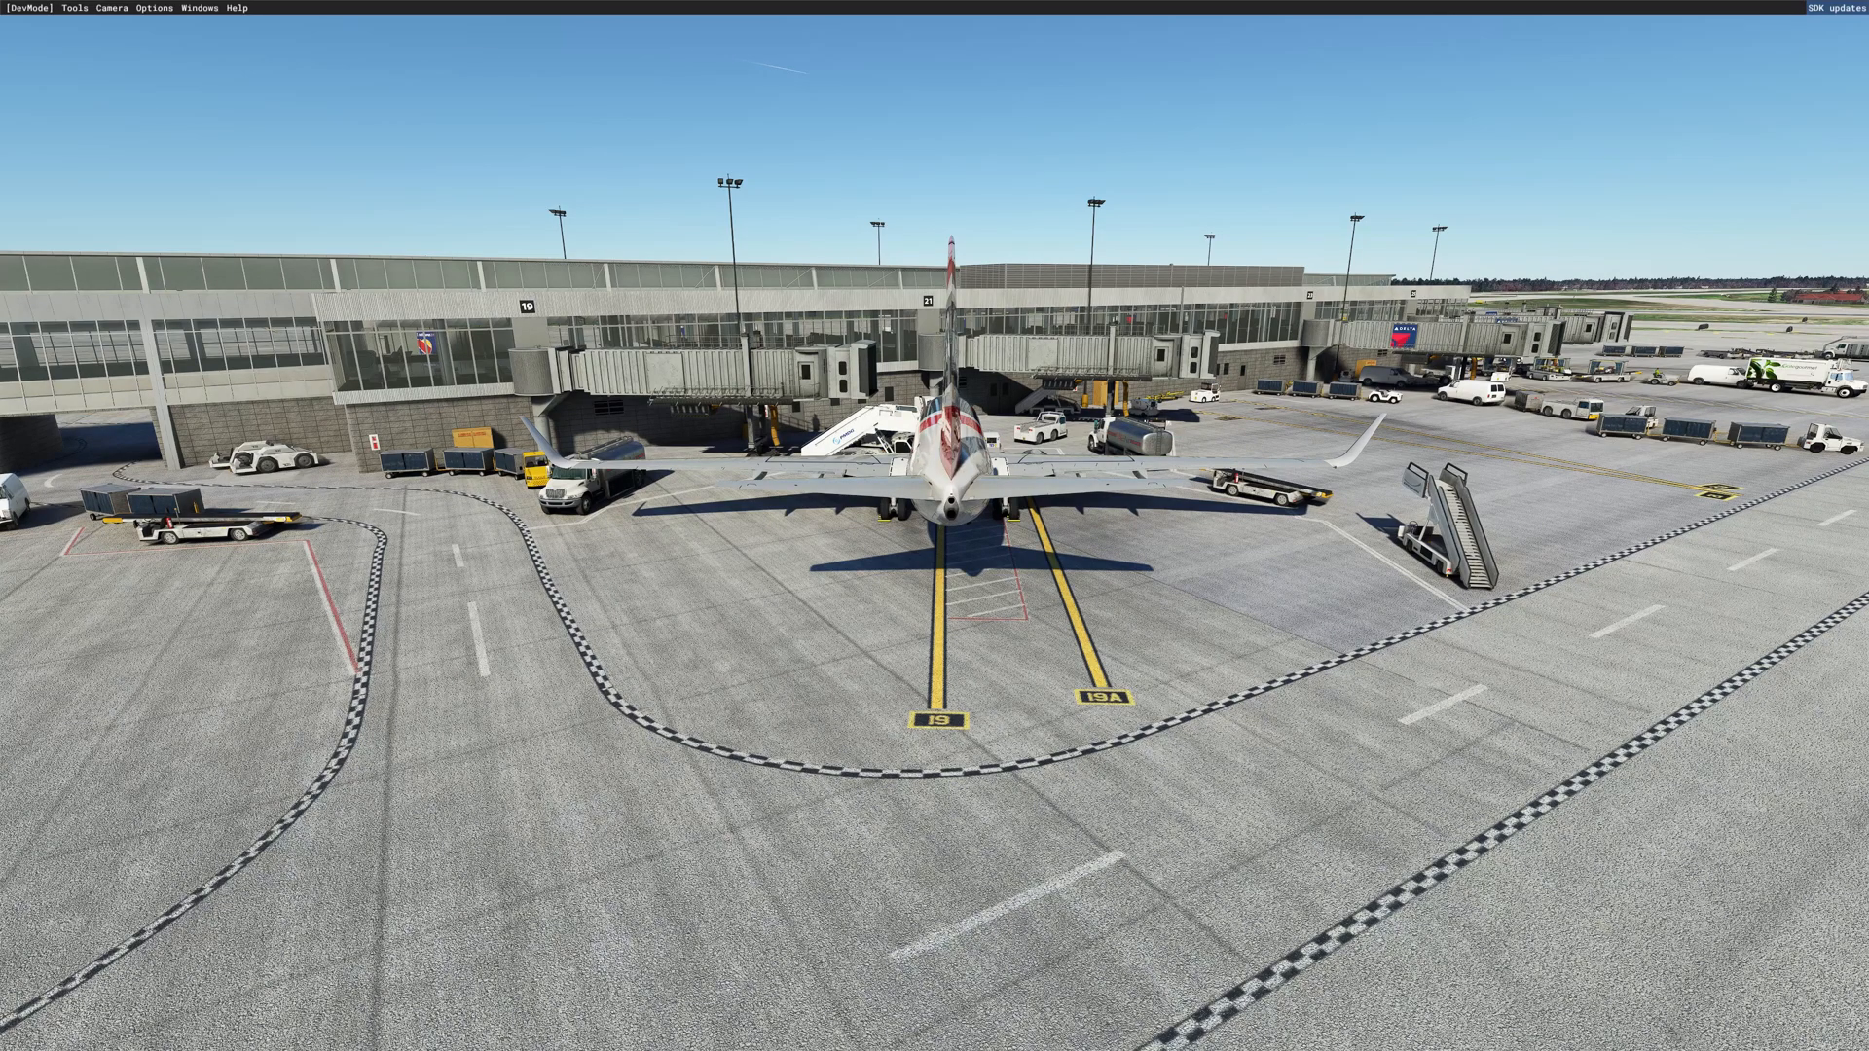
key("5")
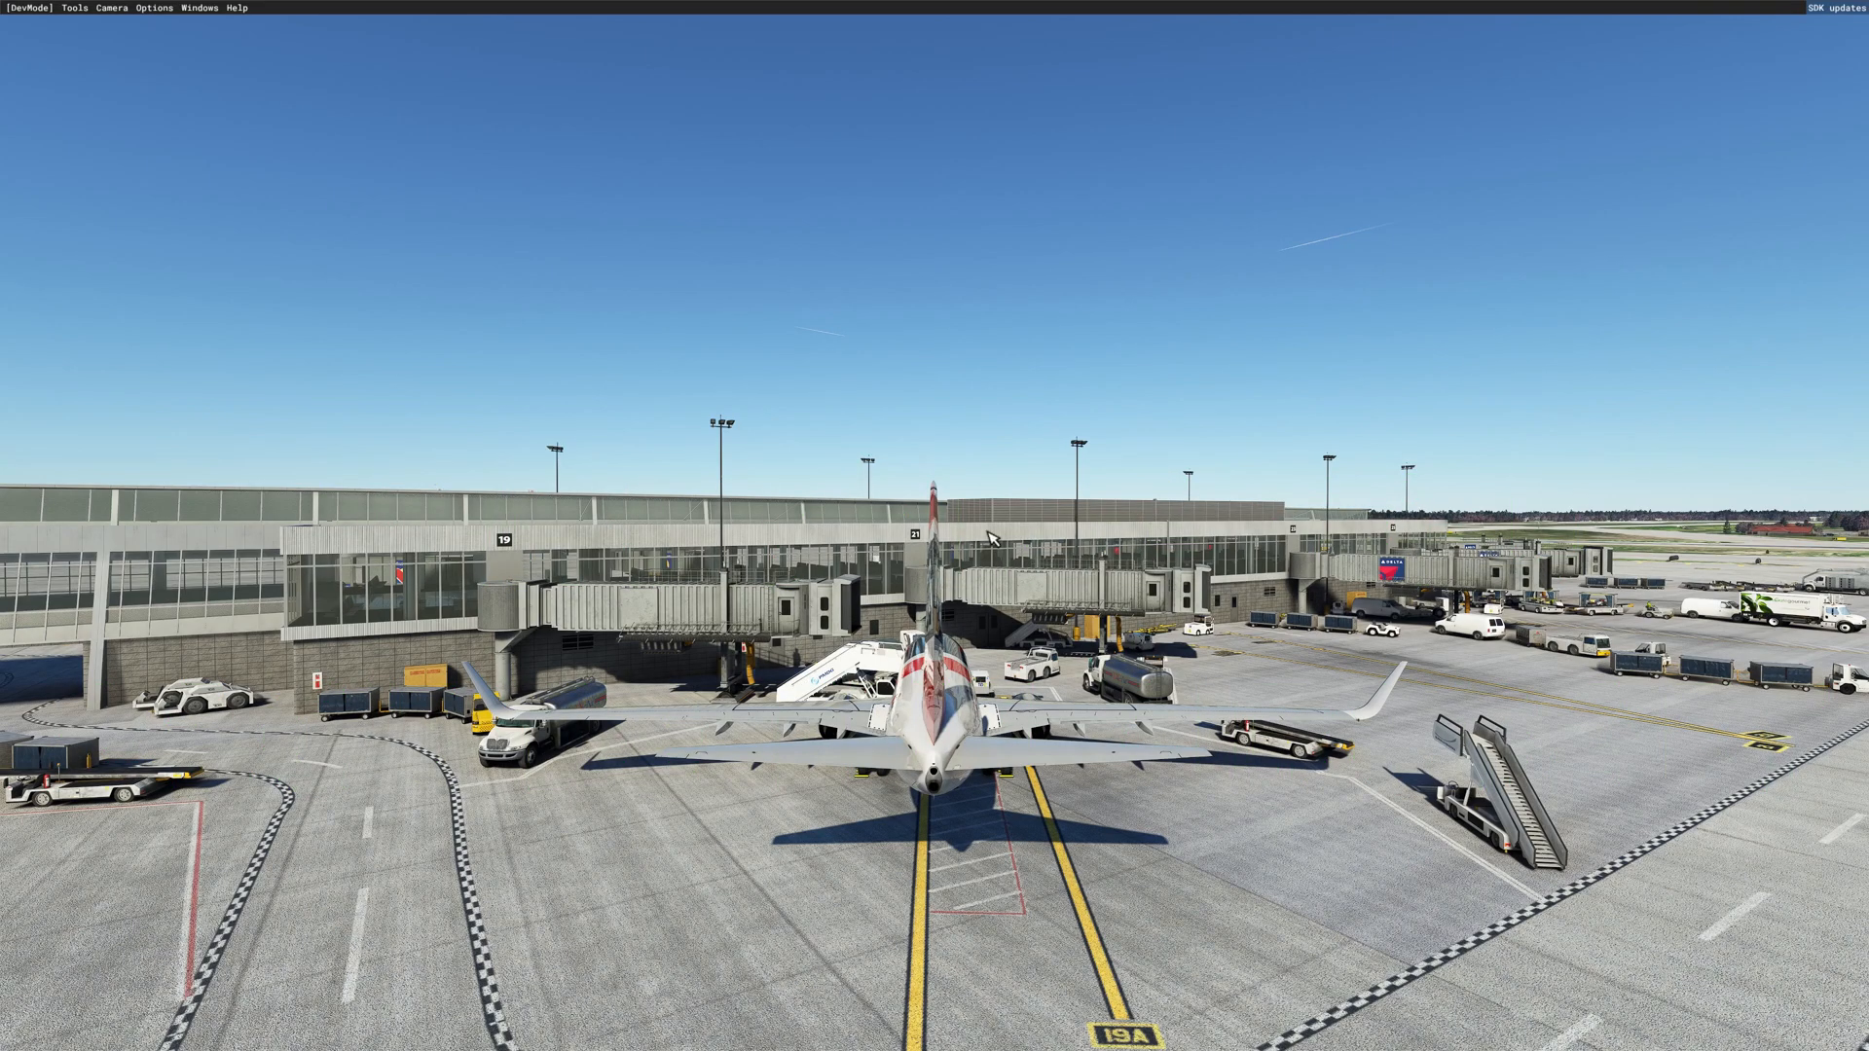
key("5")
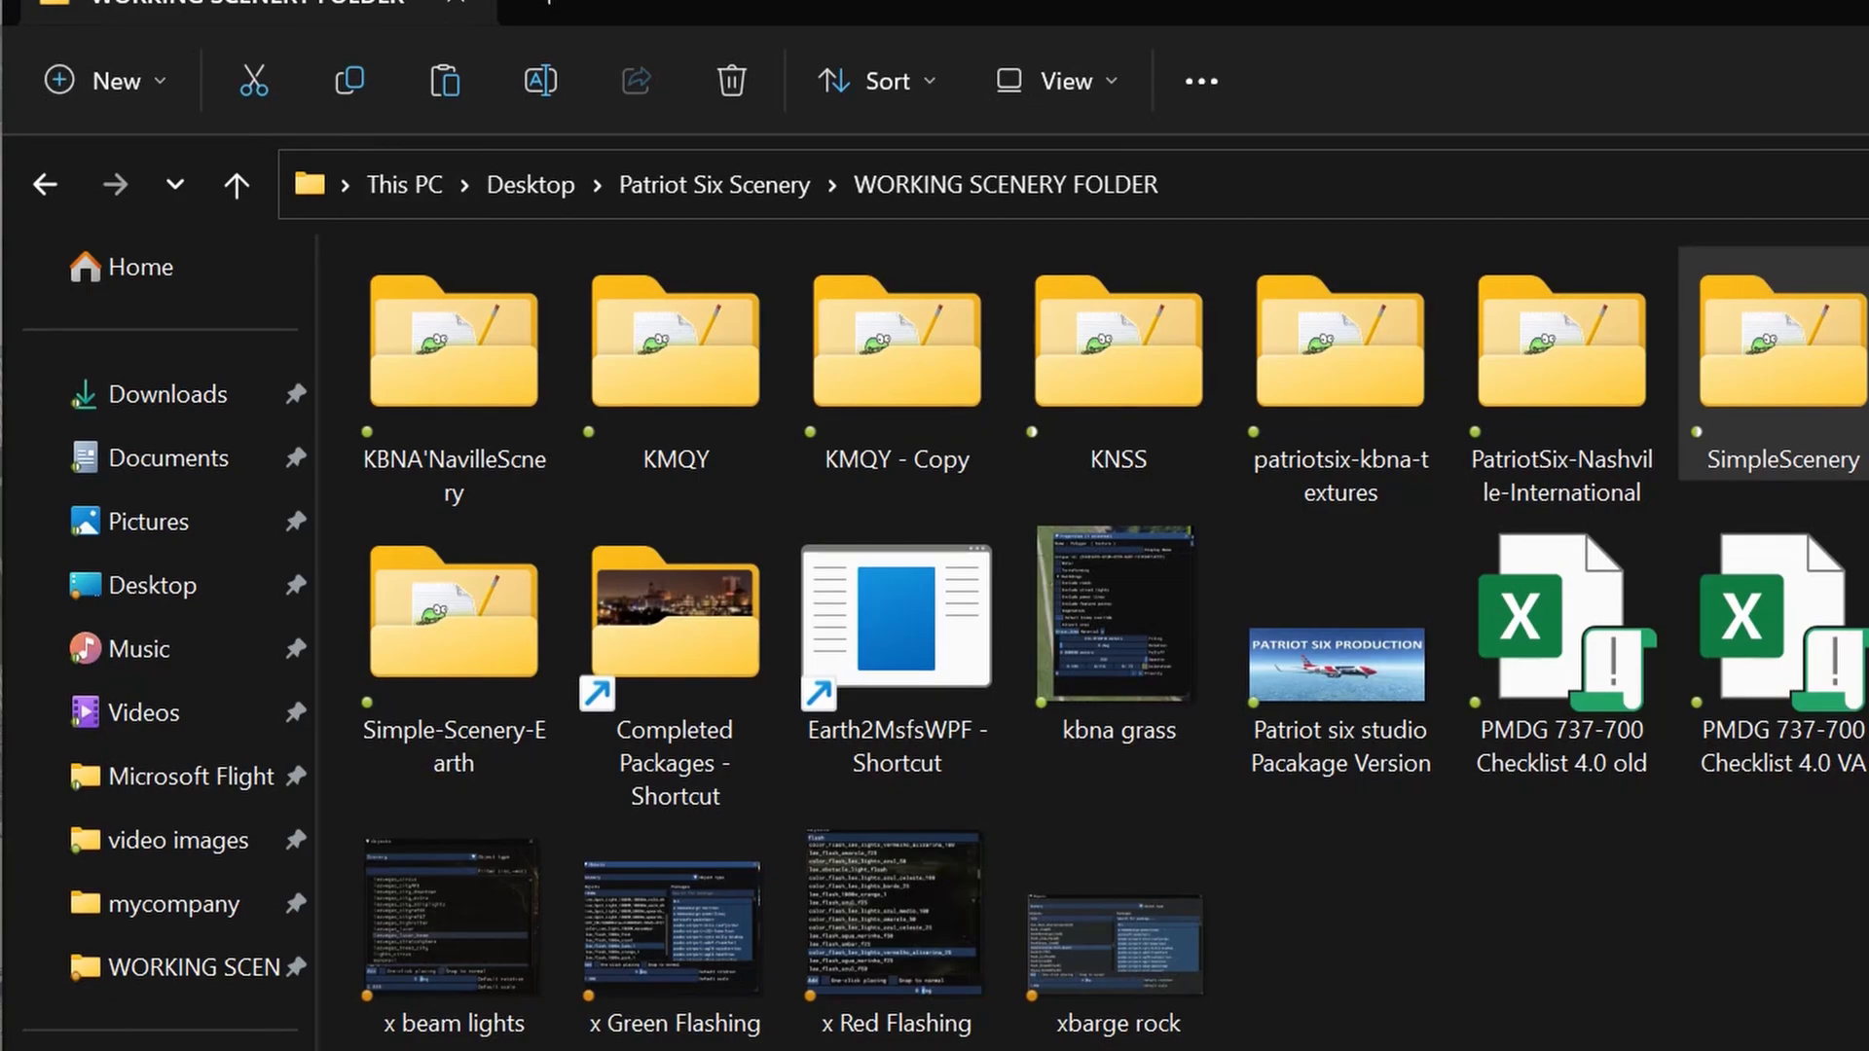
Step: Paste a copy of the SimpleScenery folder into WORKING SCENERY FOLDER and rename it patriotsix-buffalo-scenery
left_click(445, 77)
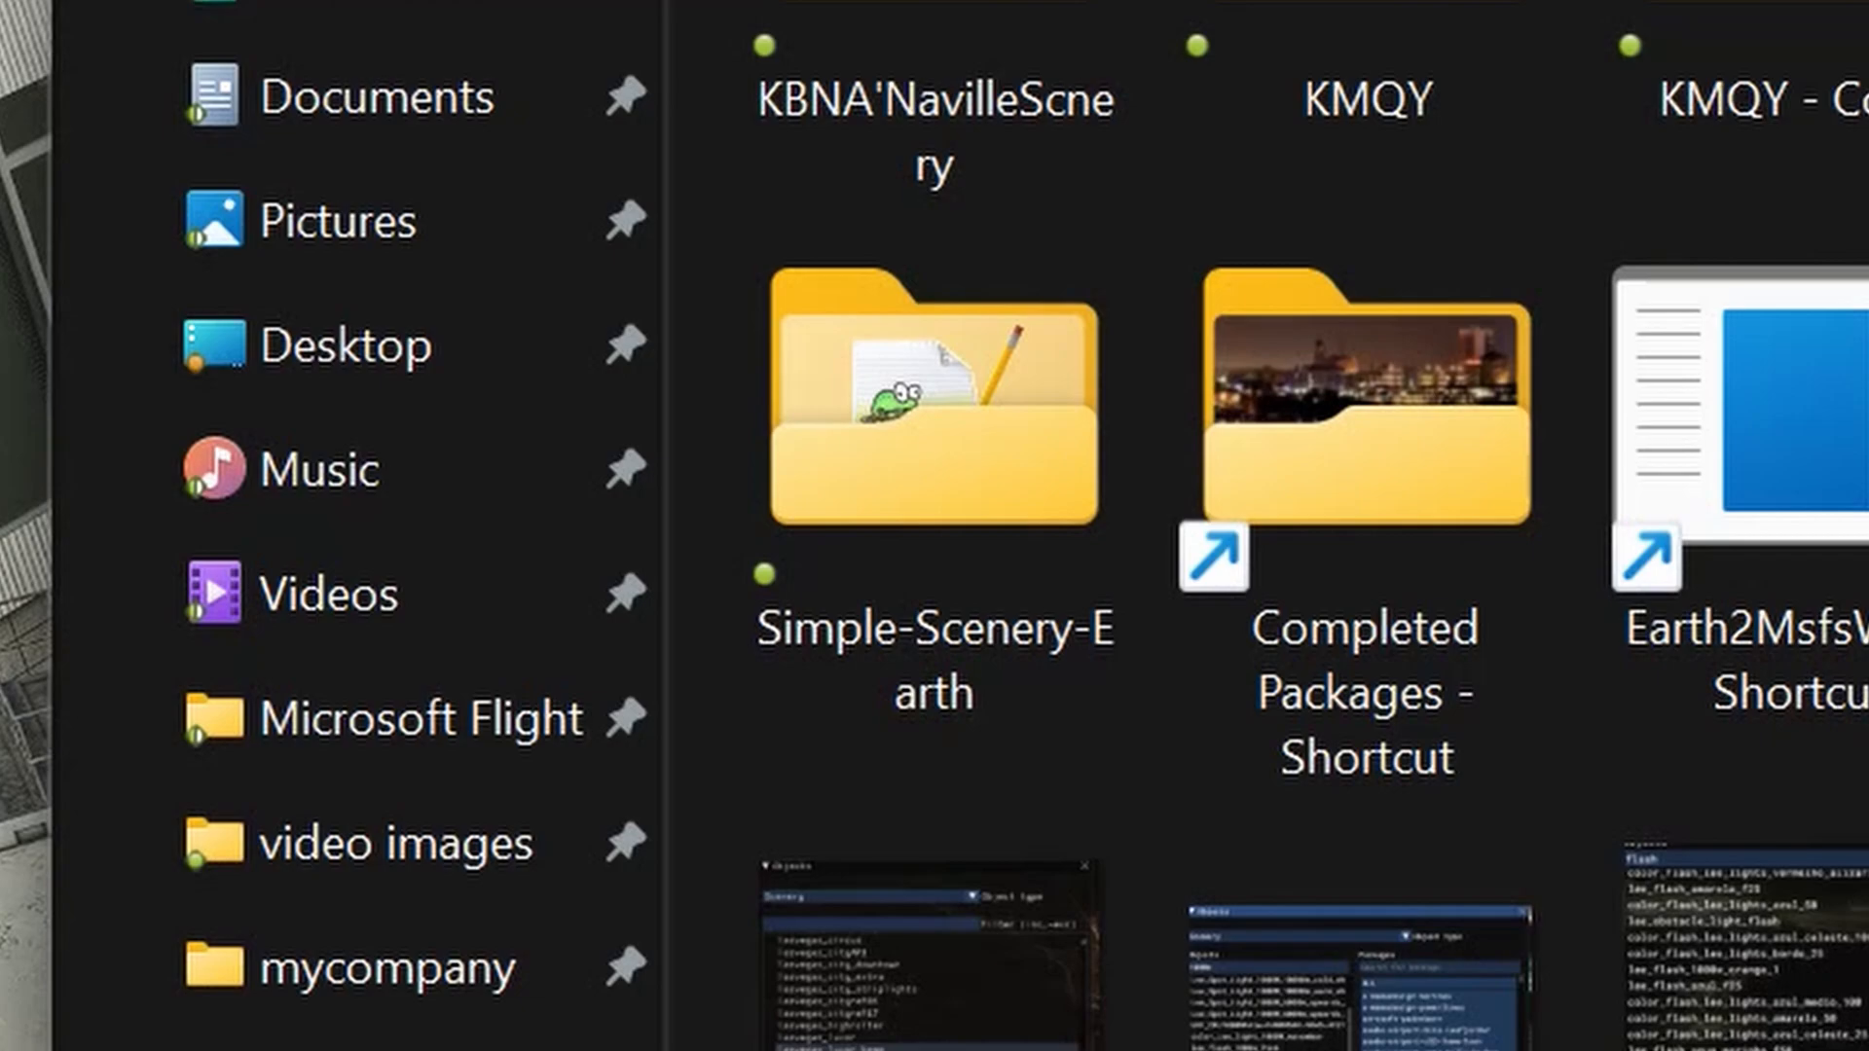
key("ctrl+v")
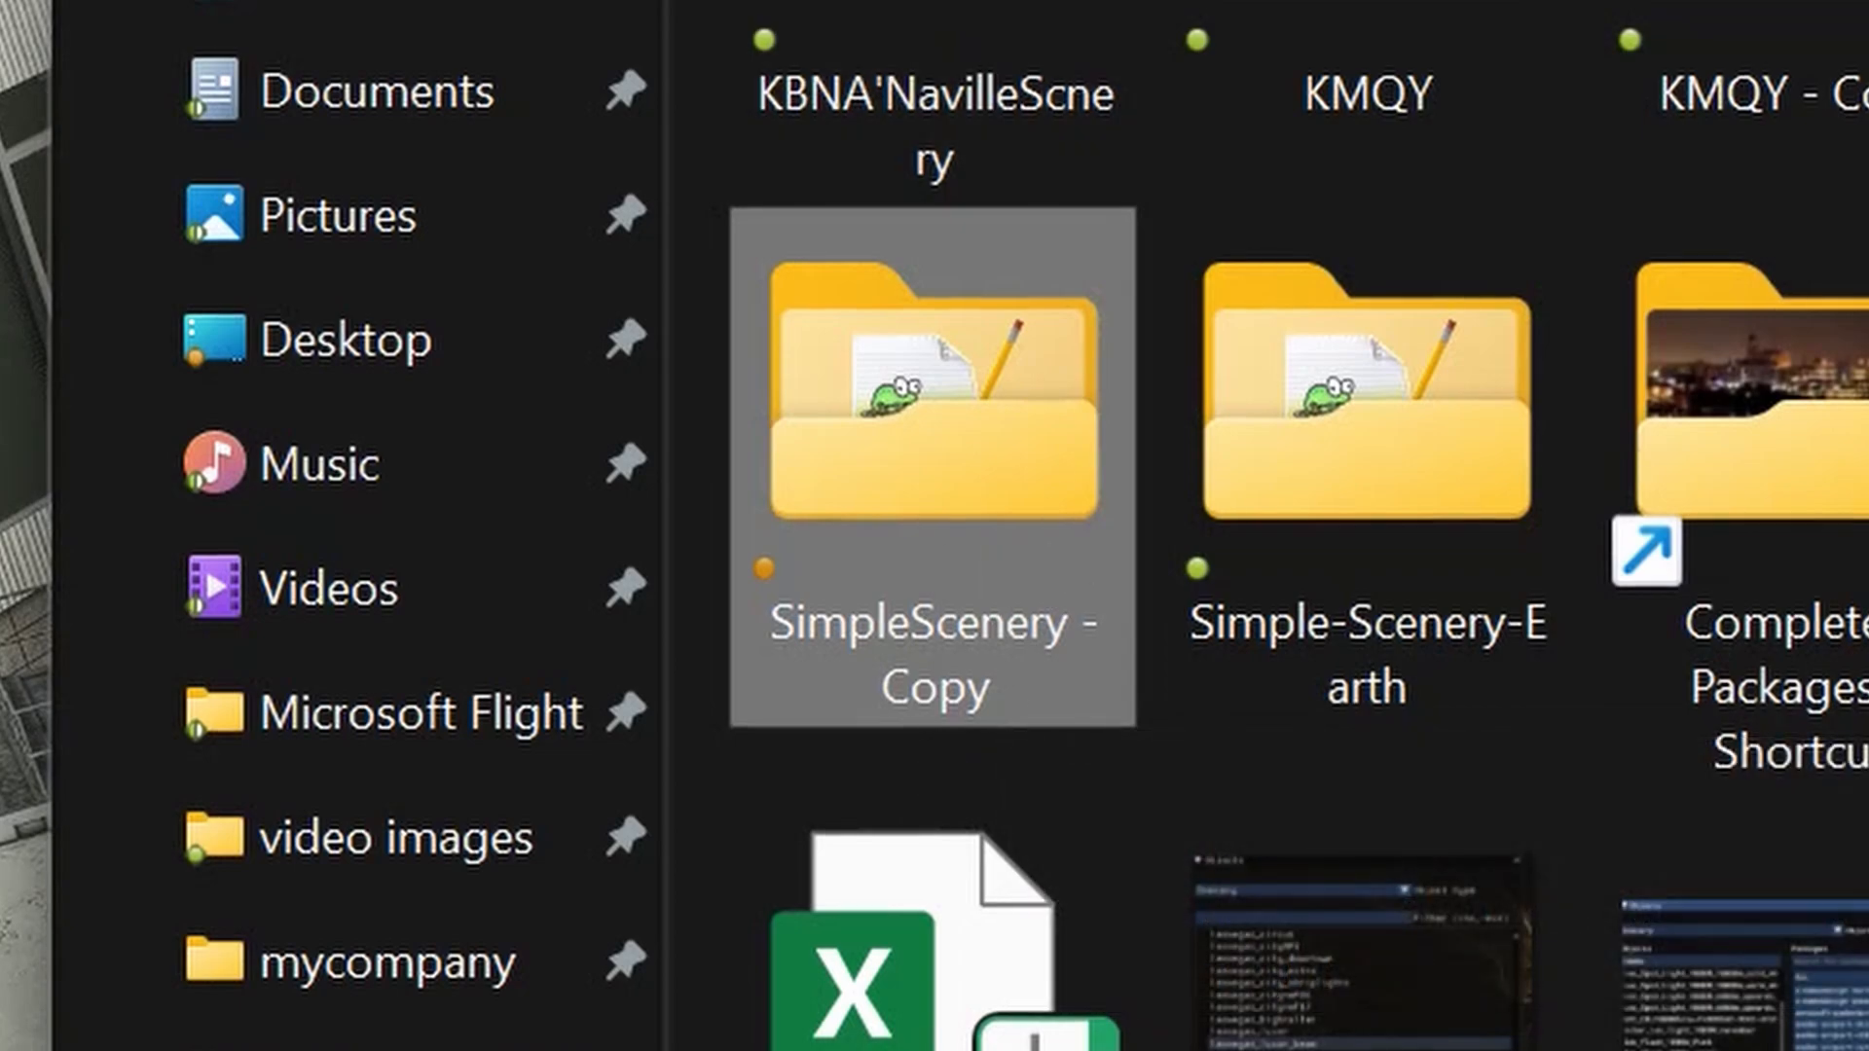
key("F2")
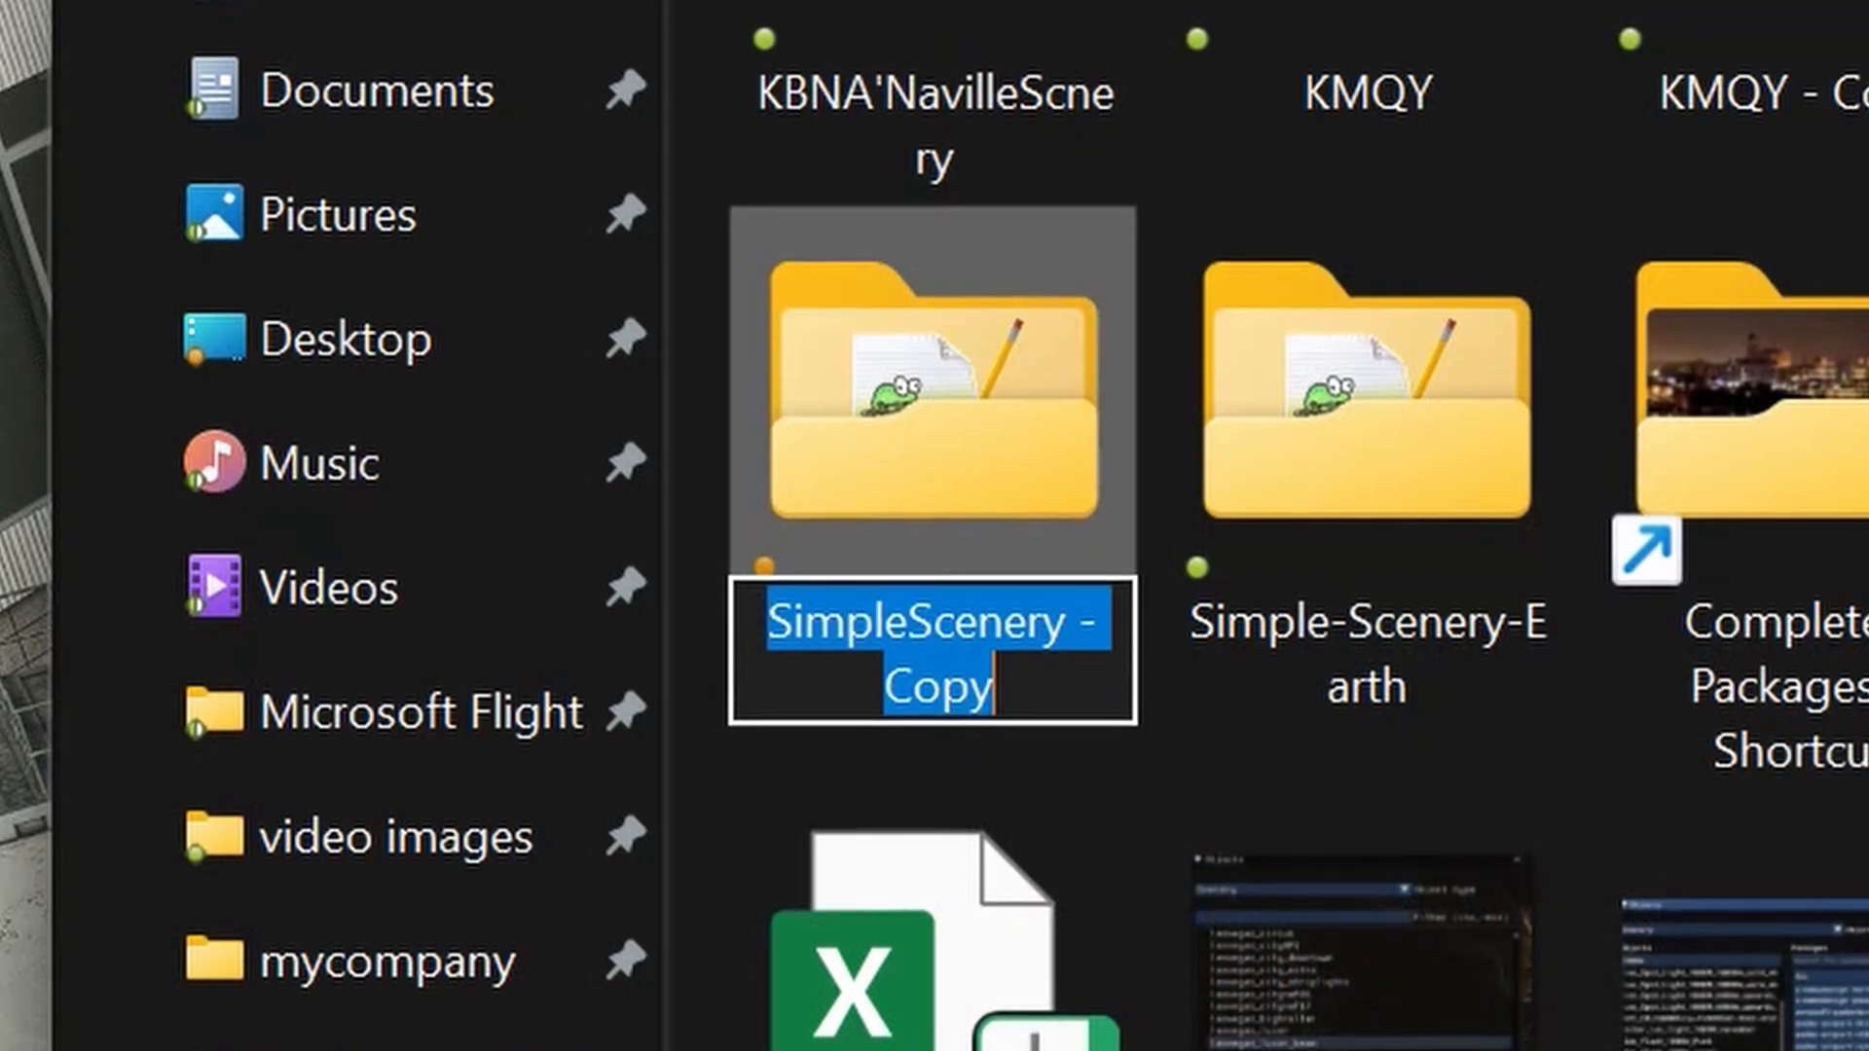
type("patriotsix")
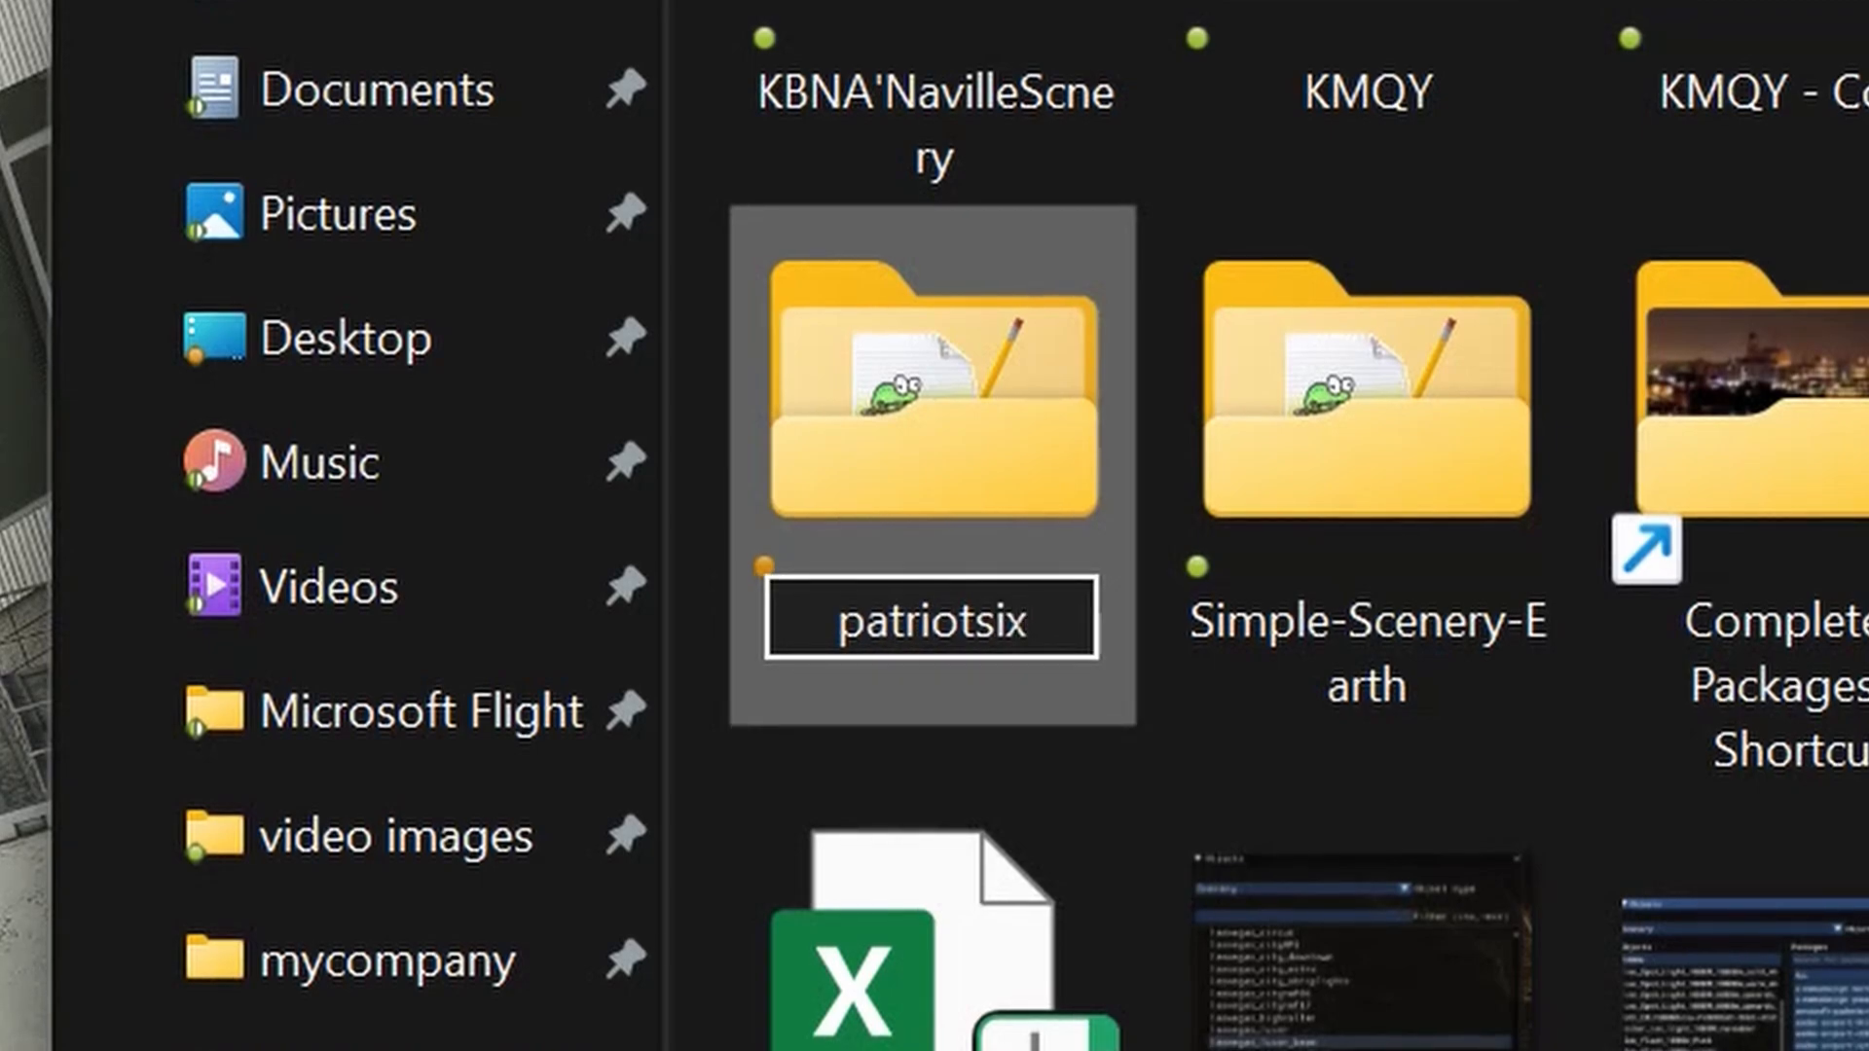
type("-bu")
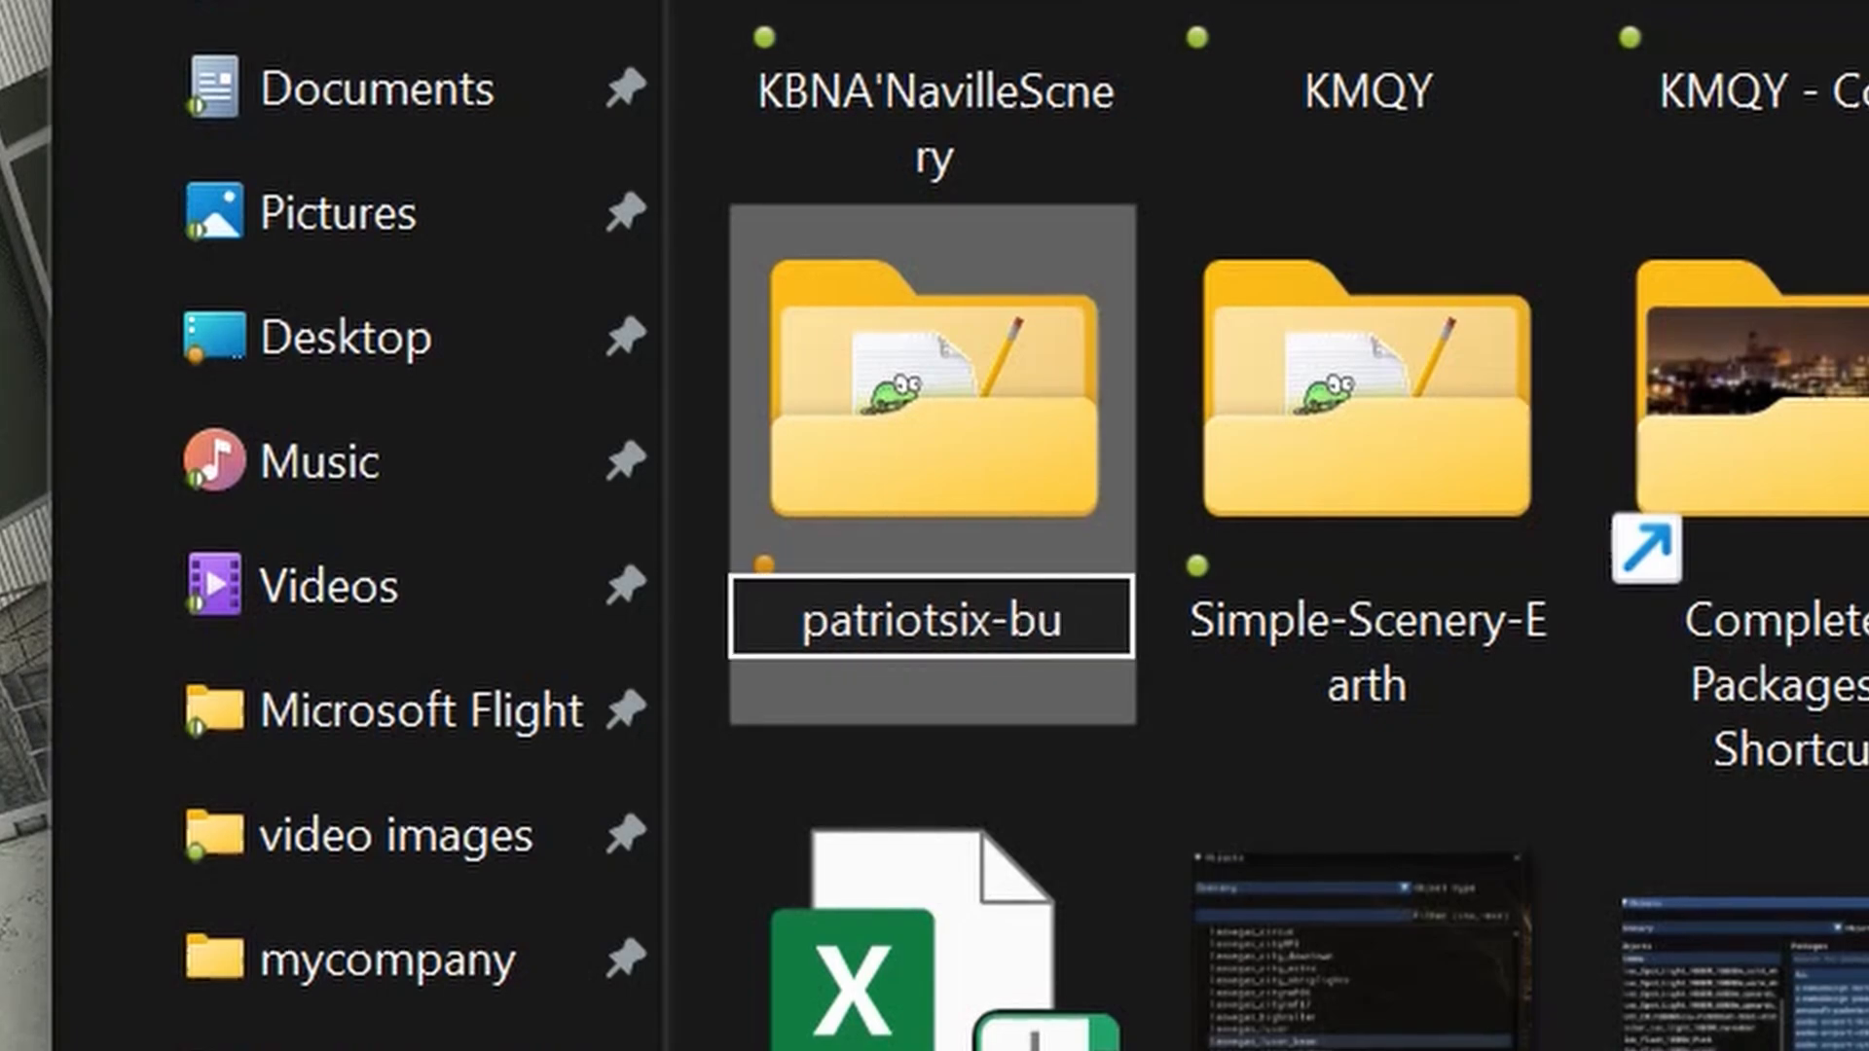
type("ffalo")
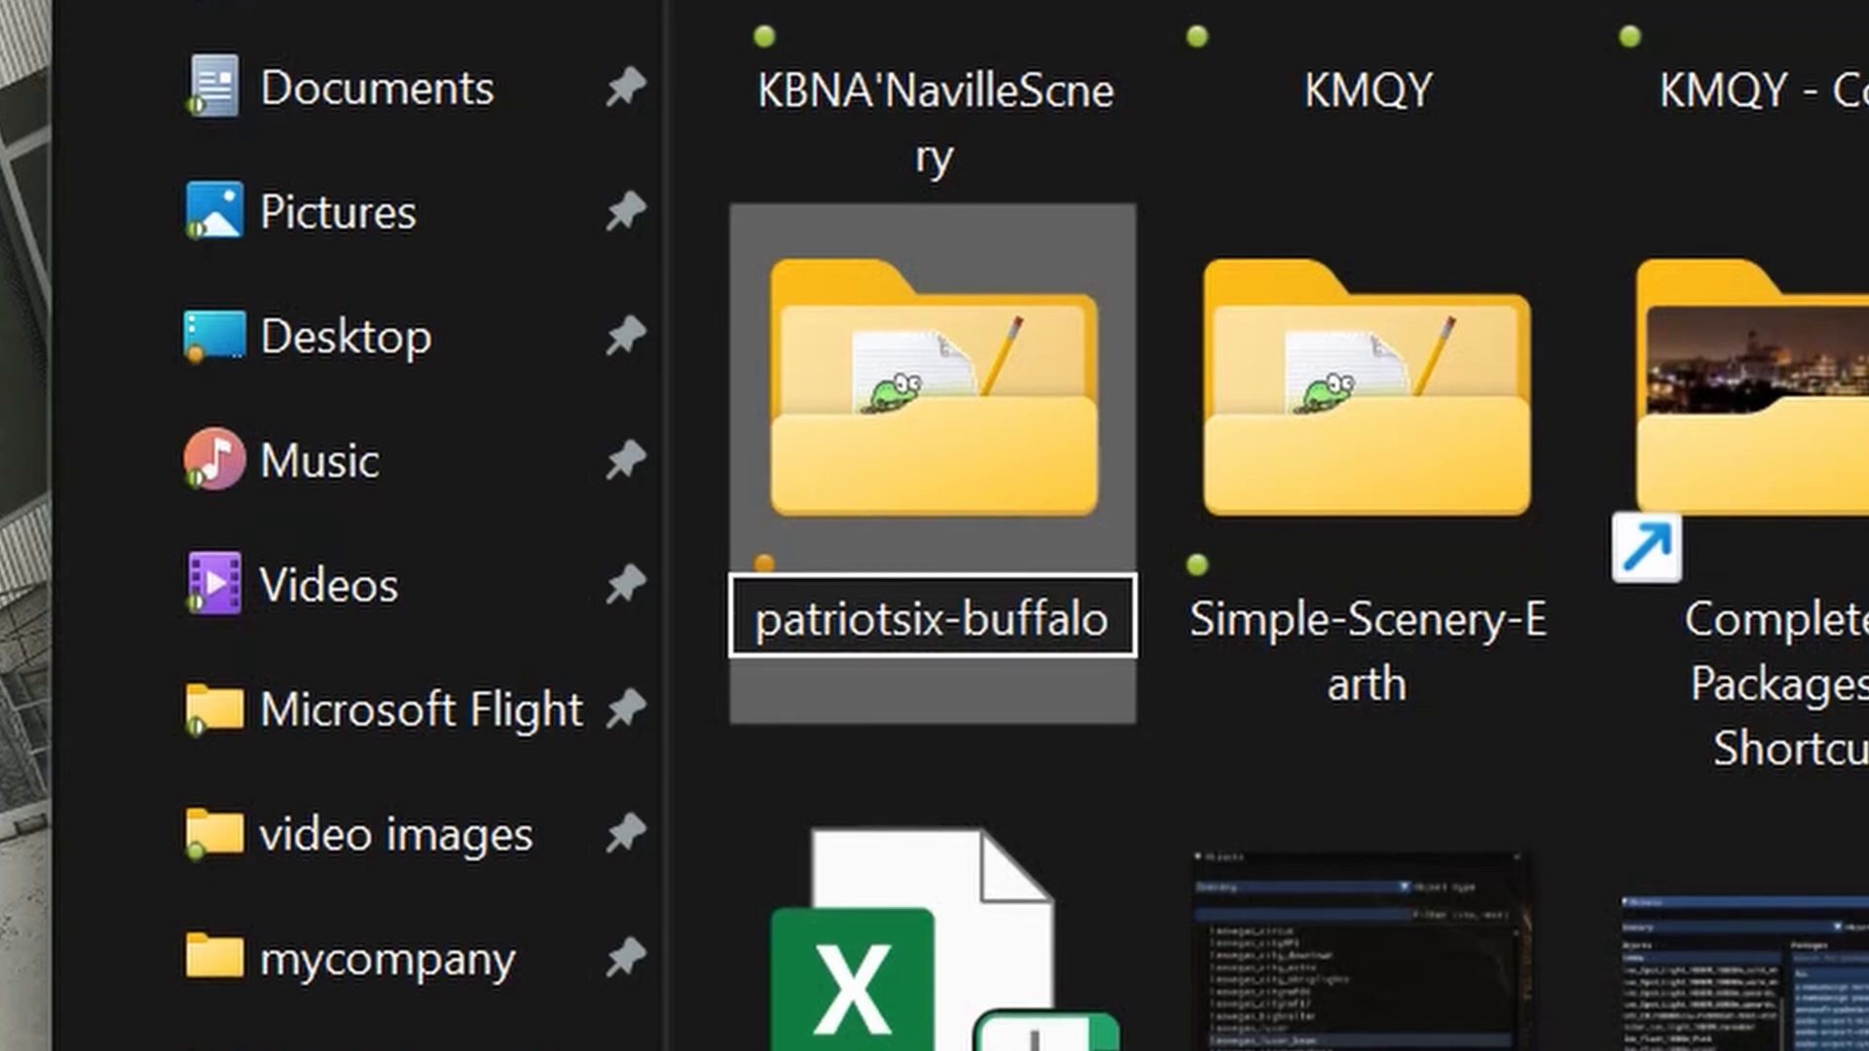
type("-scne")
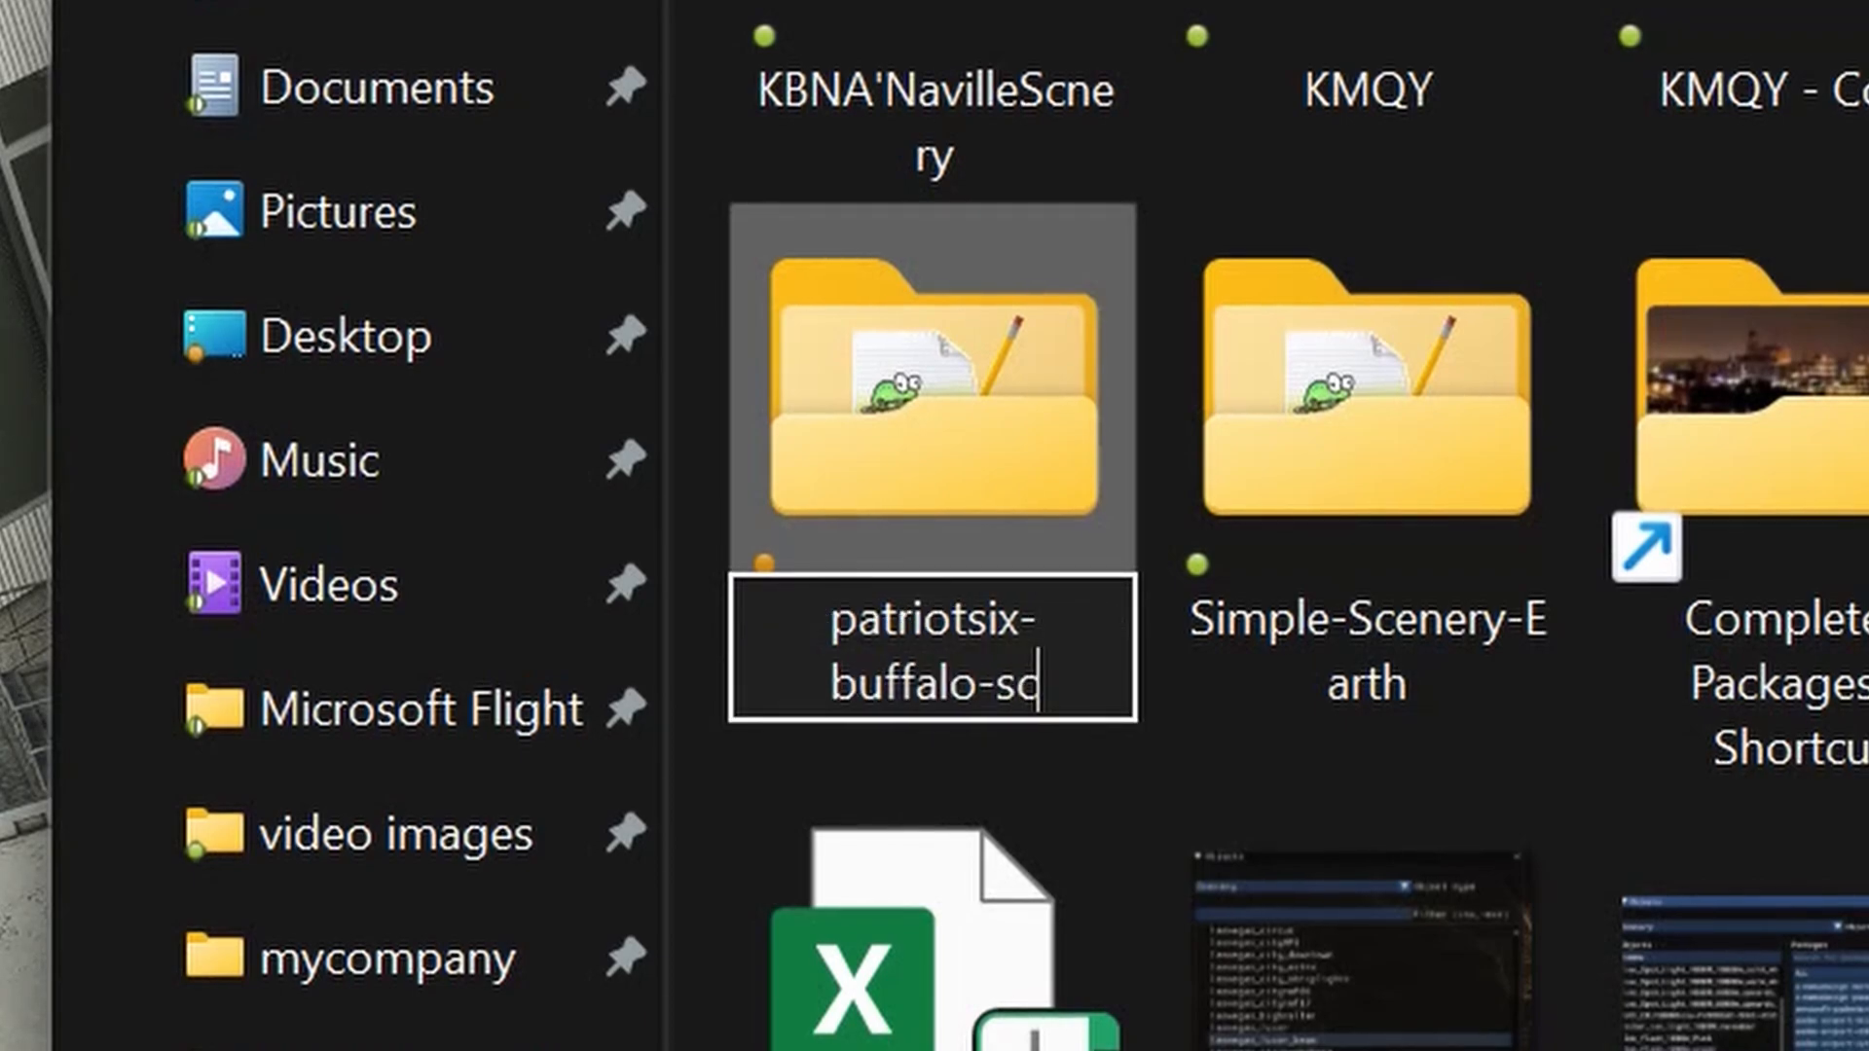
key("BackSpace")
key("BackSpace")
key("BackSpace")
type("cenery")
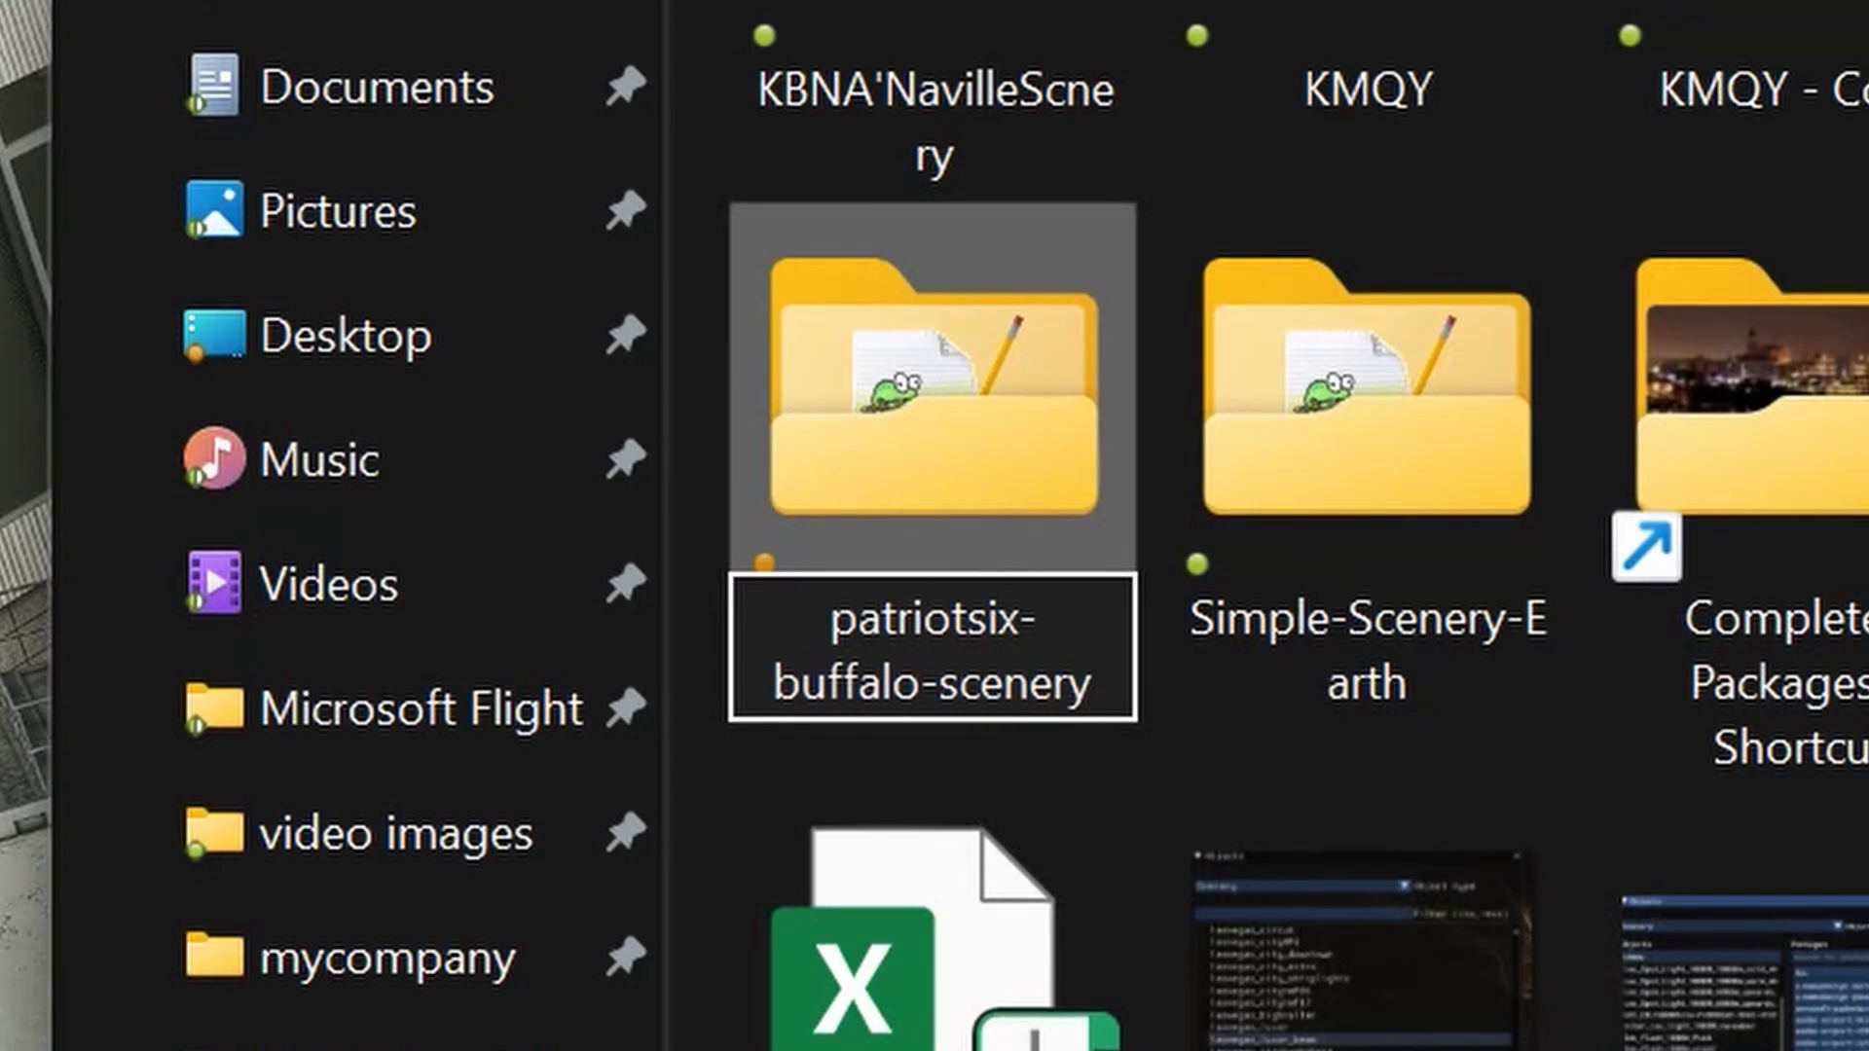
key("Return")
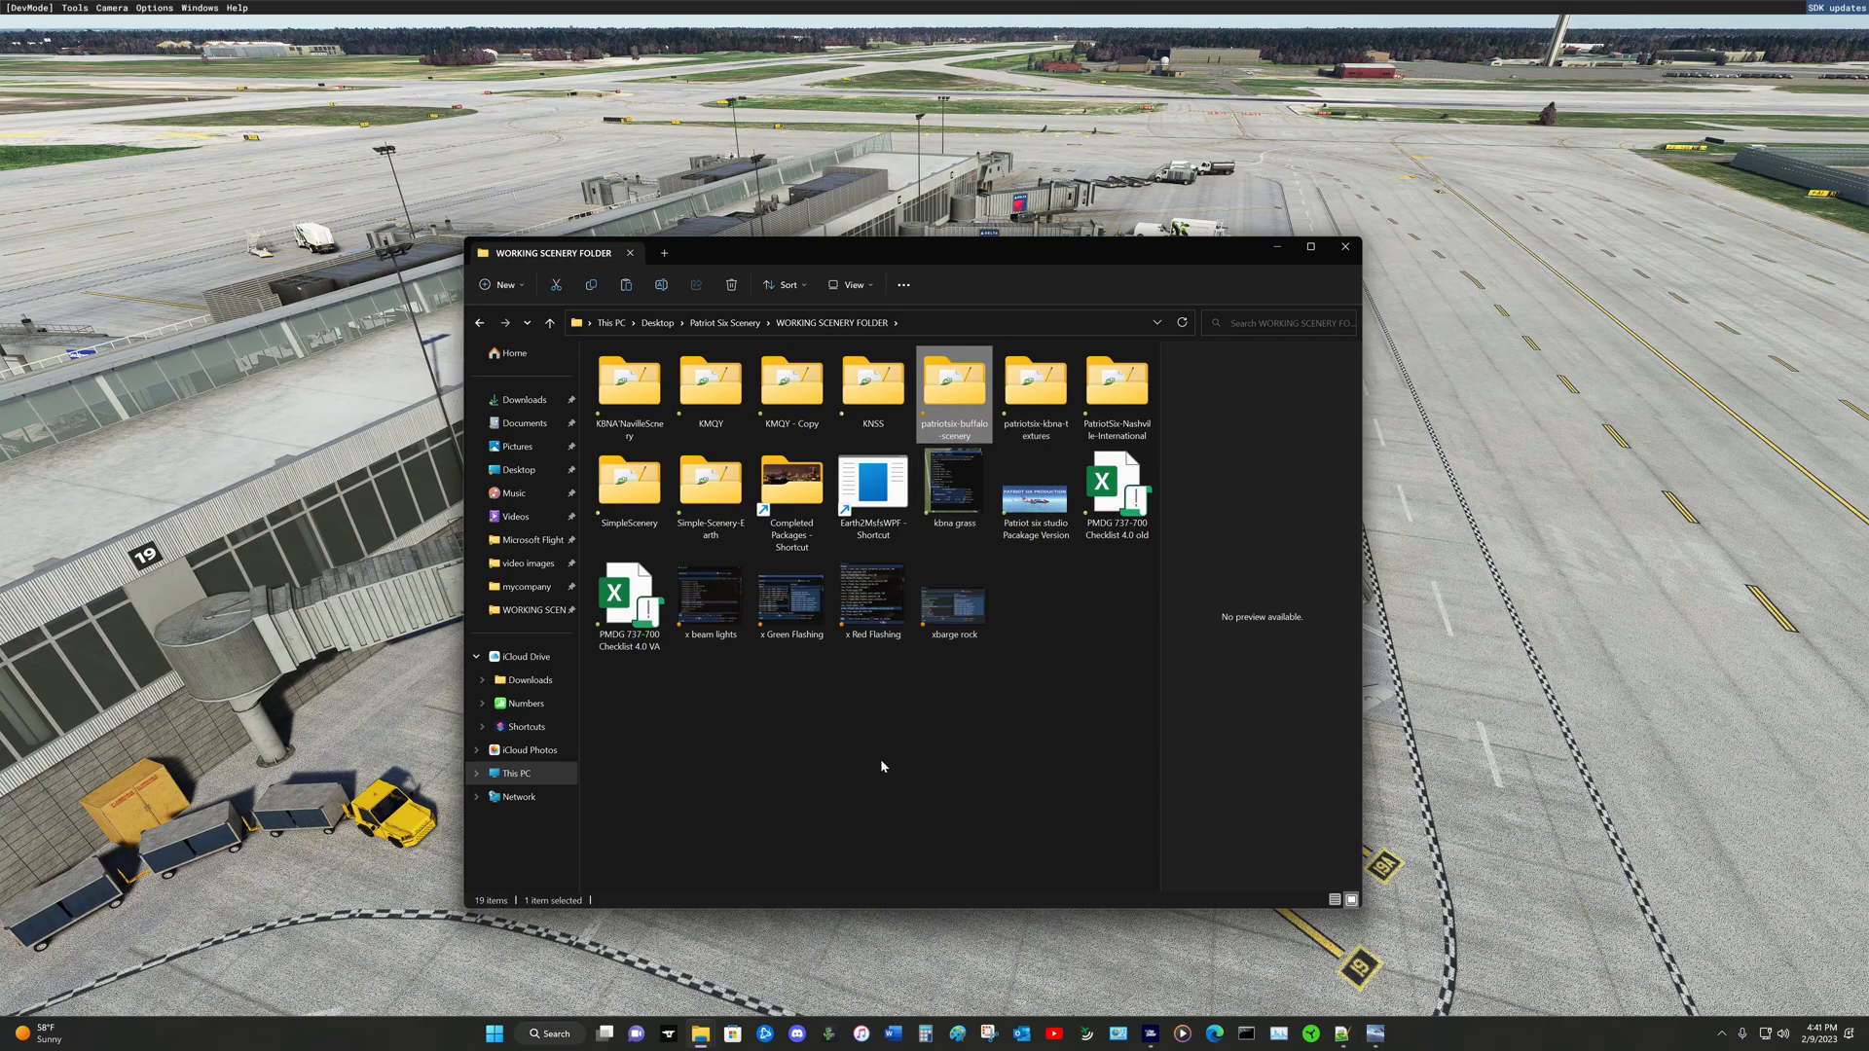
Step: Return to the simulator and open the Project Editor together with its Inspector
mouse_move(961, 393)
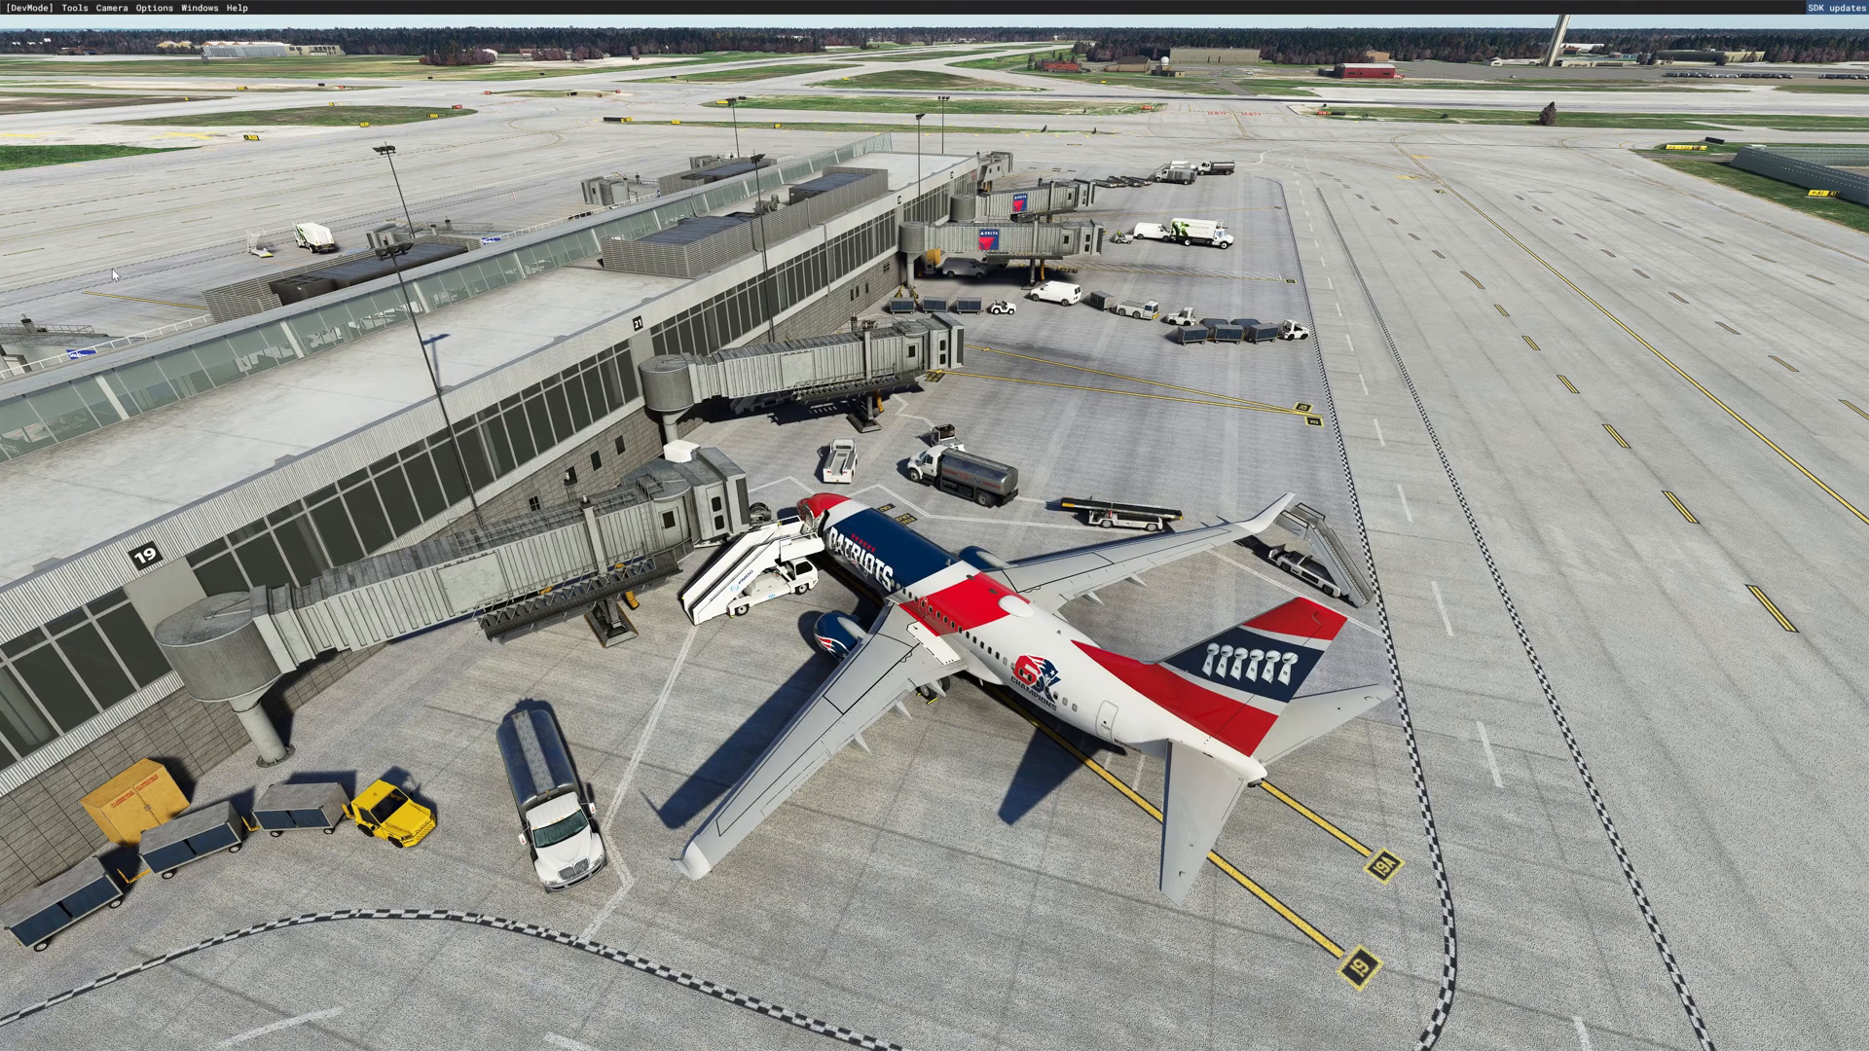
left_click(75, 7)
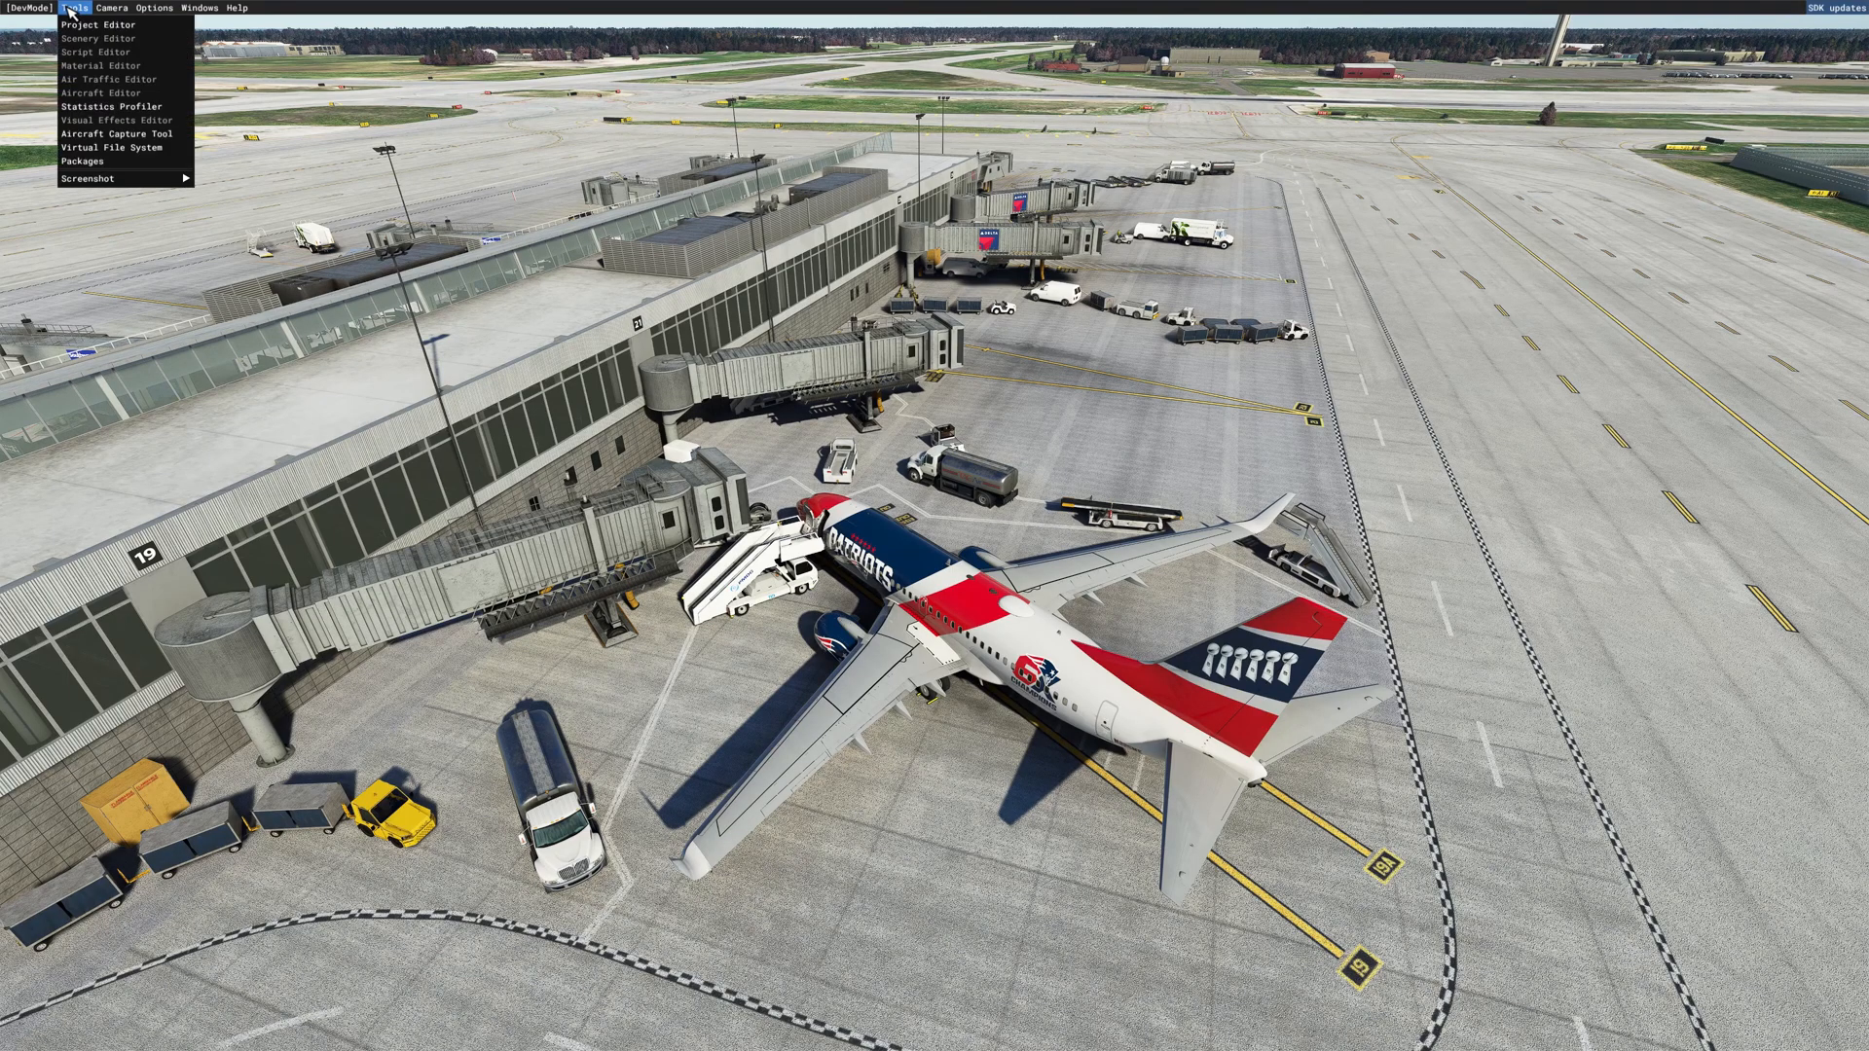
left_click(81, 26)
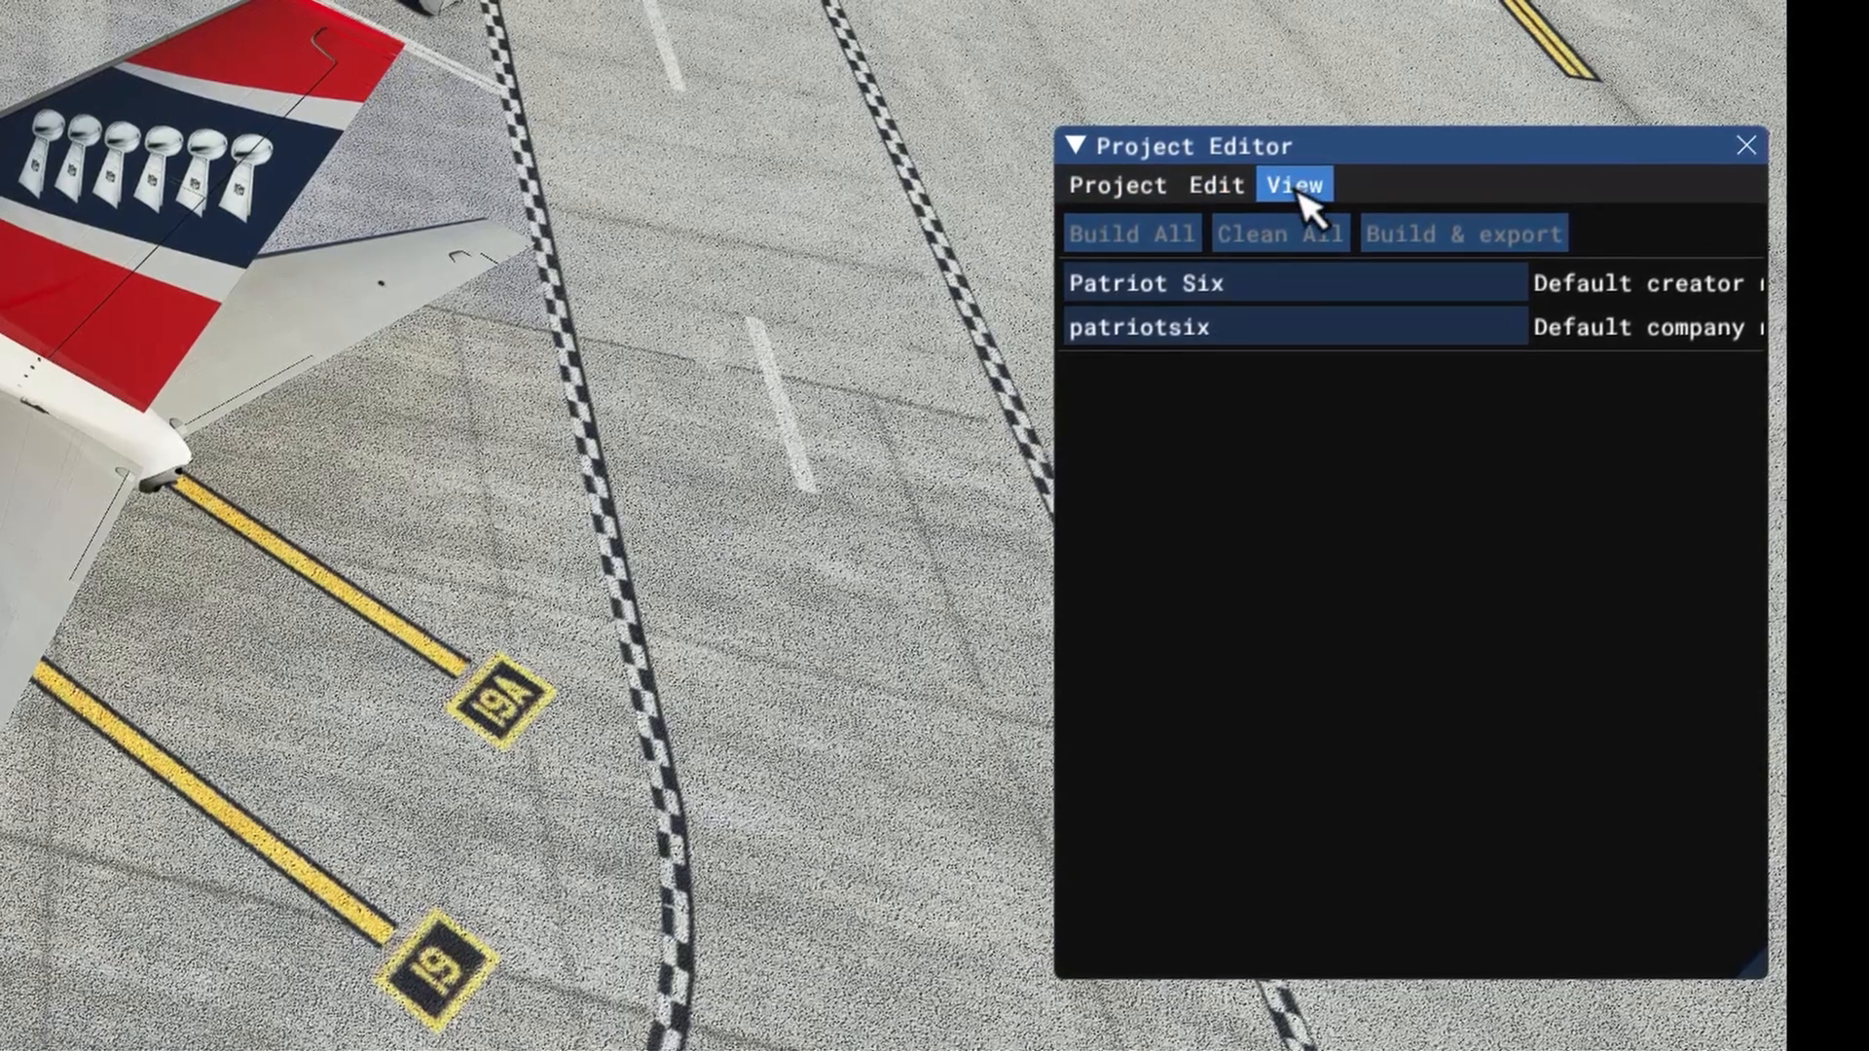
left_click(1298, 192)
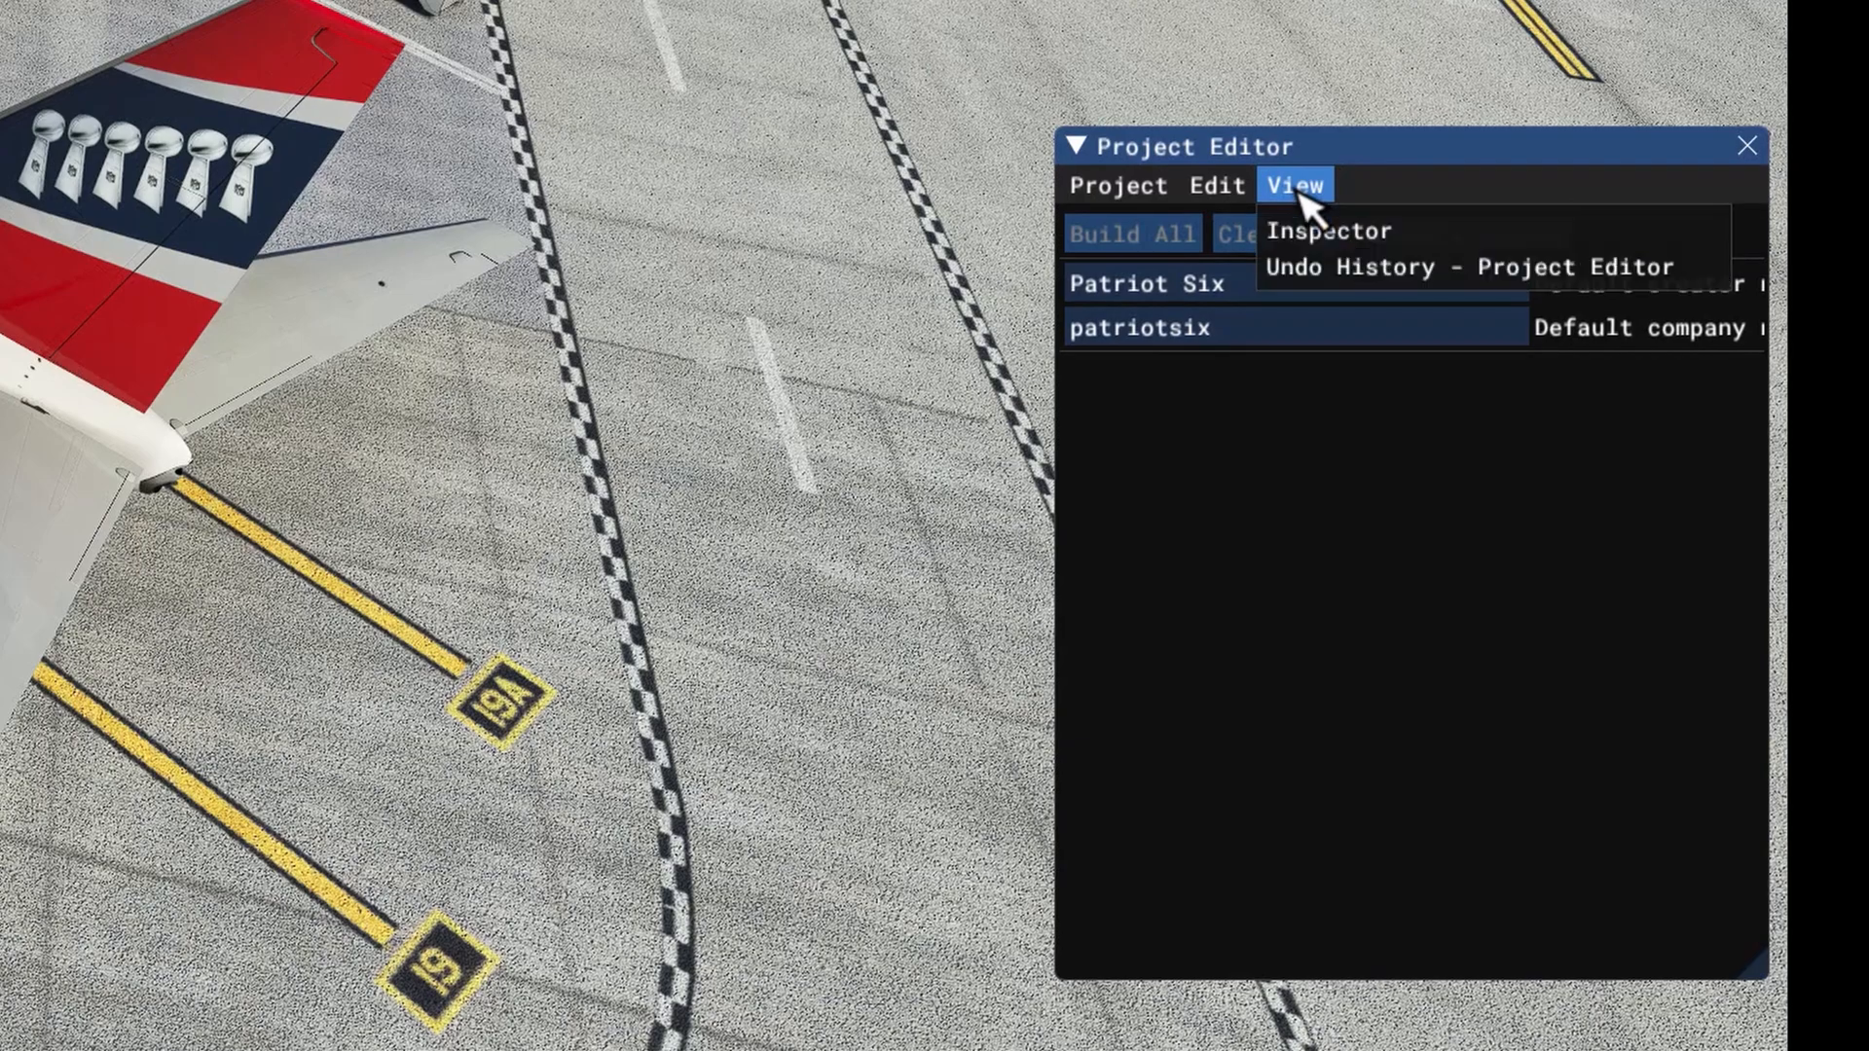
left_click(1362, 244)
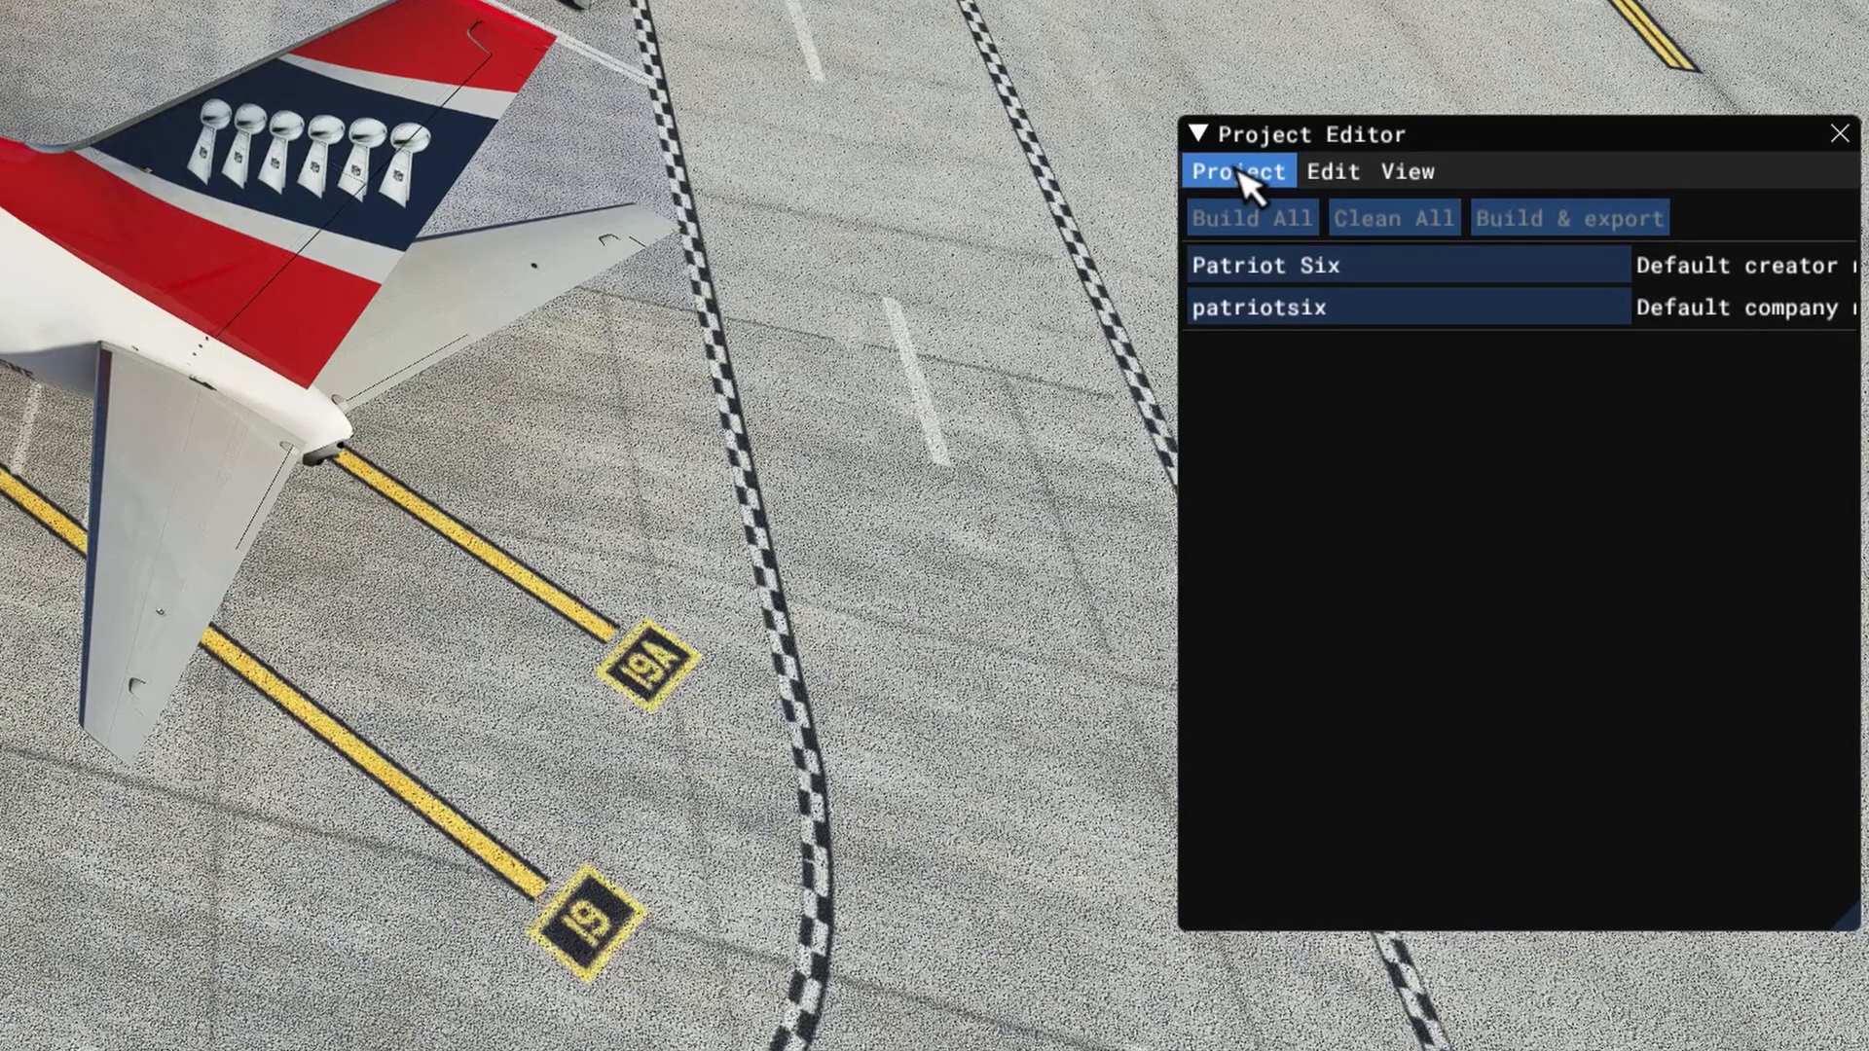
Step: Open the SceneryProject XML file from the patriotsix-buffalo-scenery folder as the project
left_click(1245, 185)
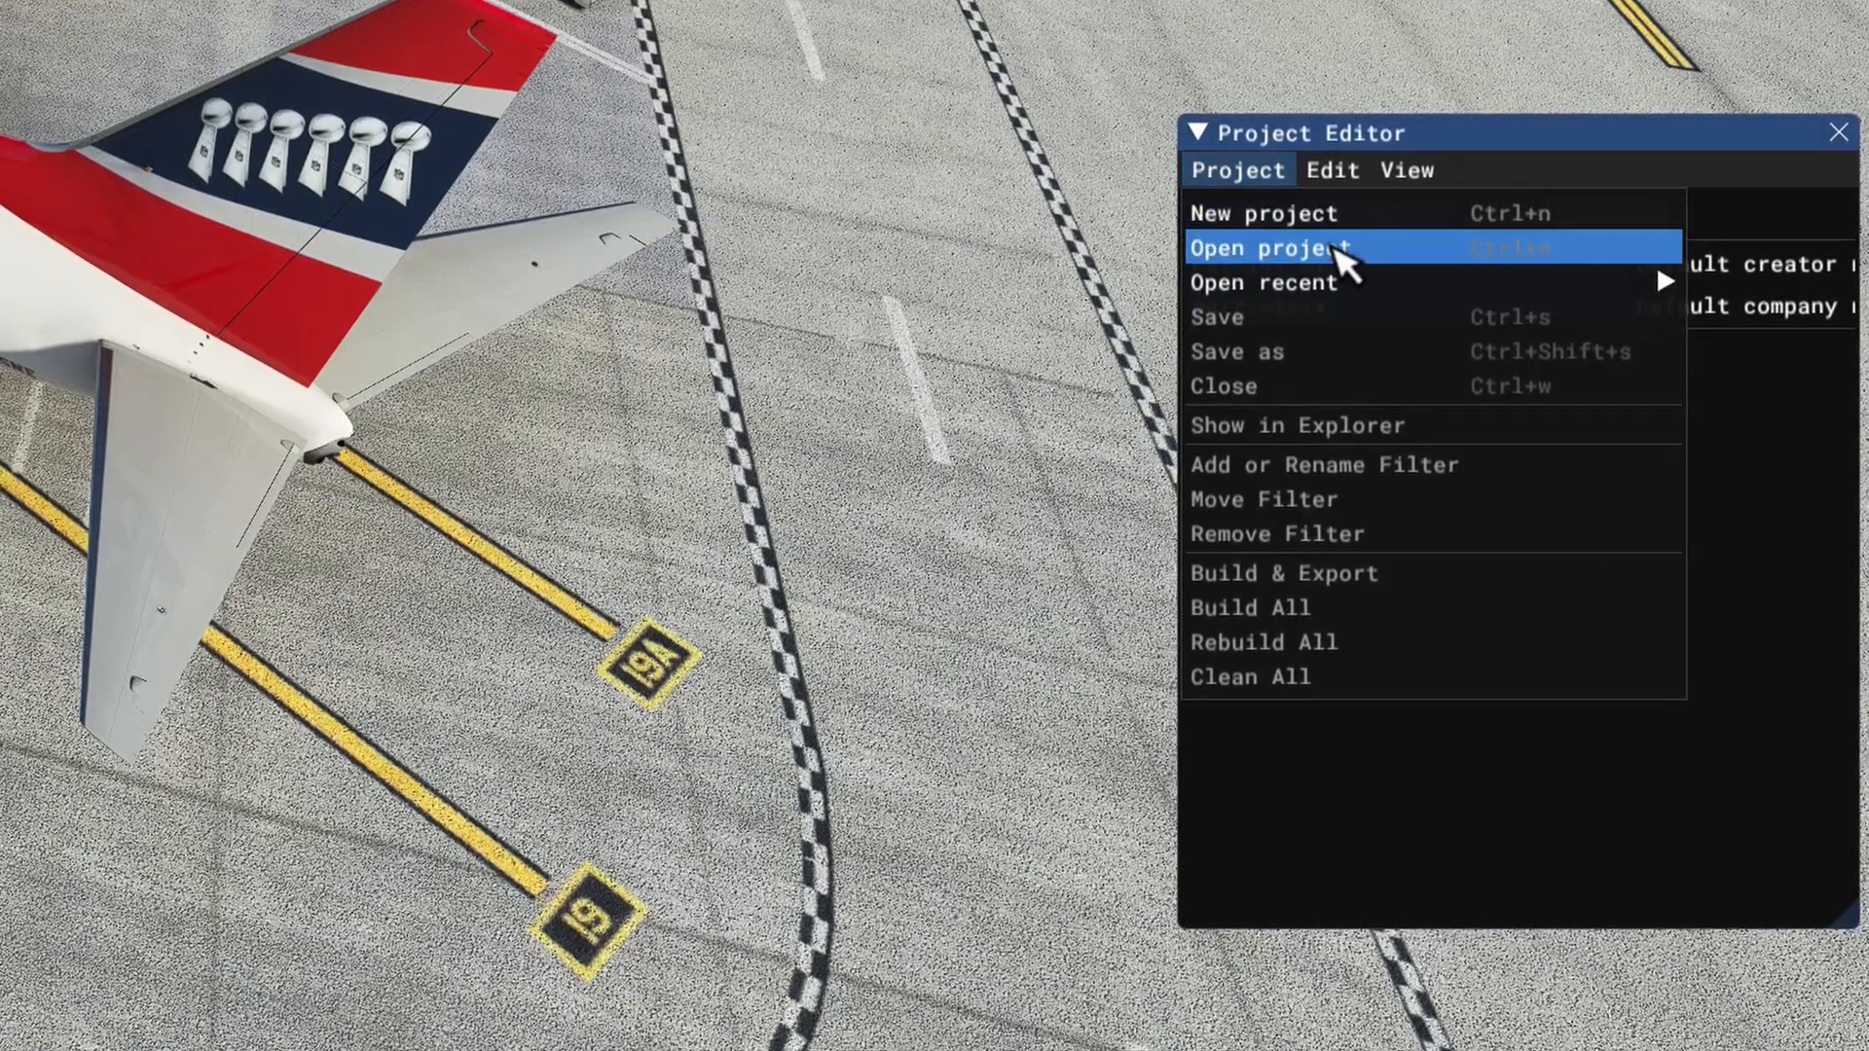
left_click(1341, 255)
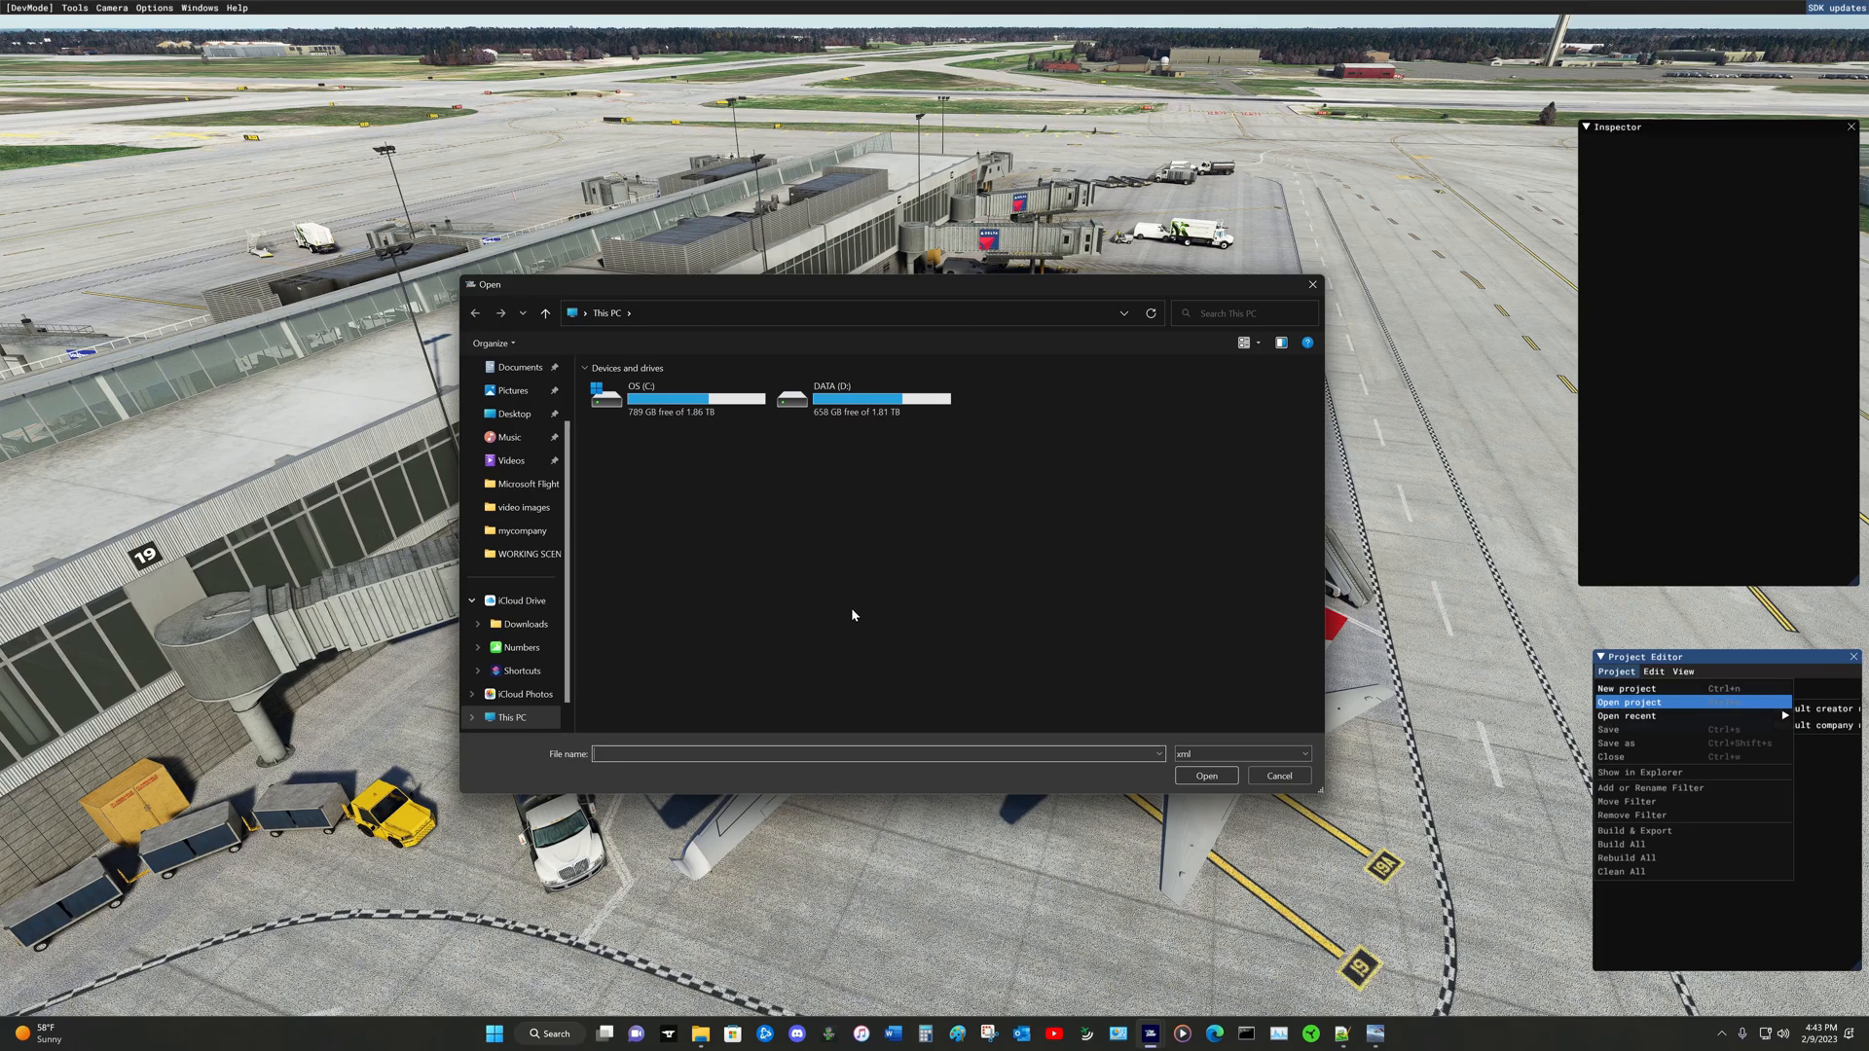
left_click(529, 554)
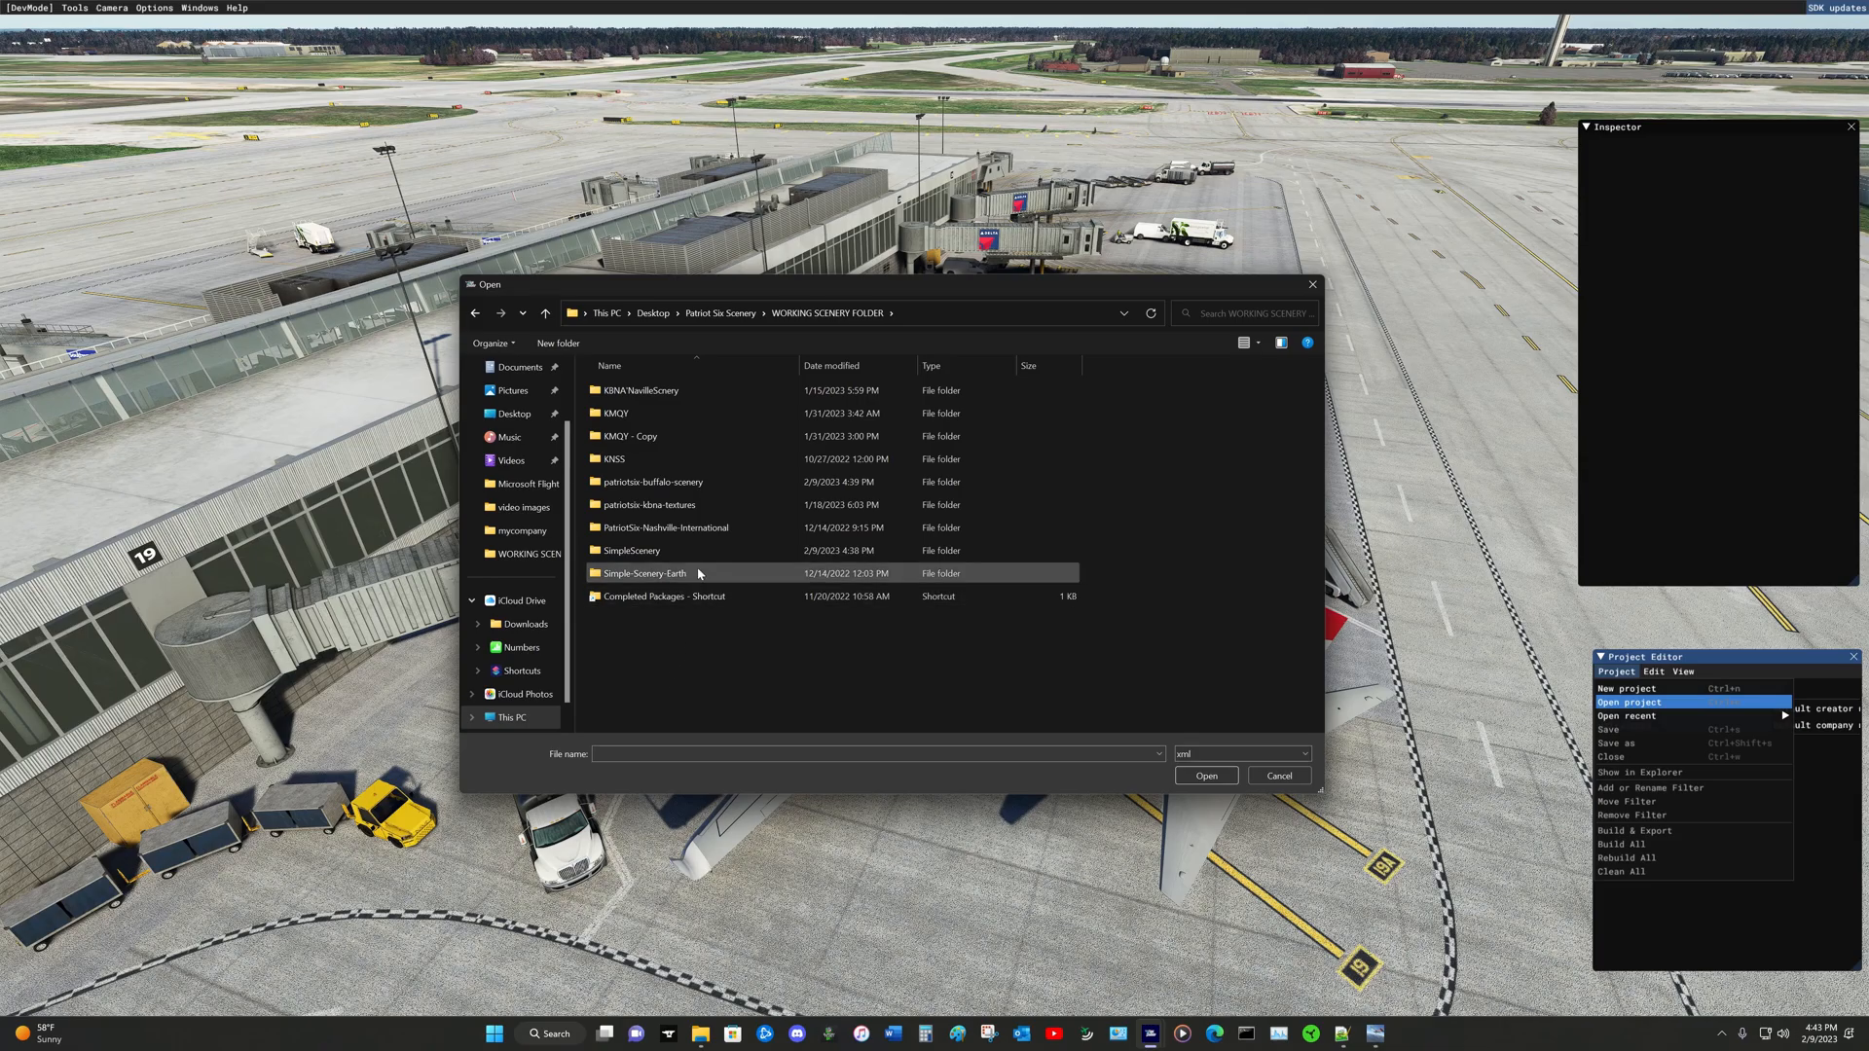
mouse_move(715, 483)
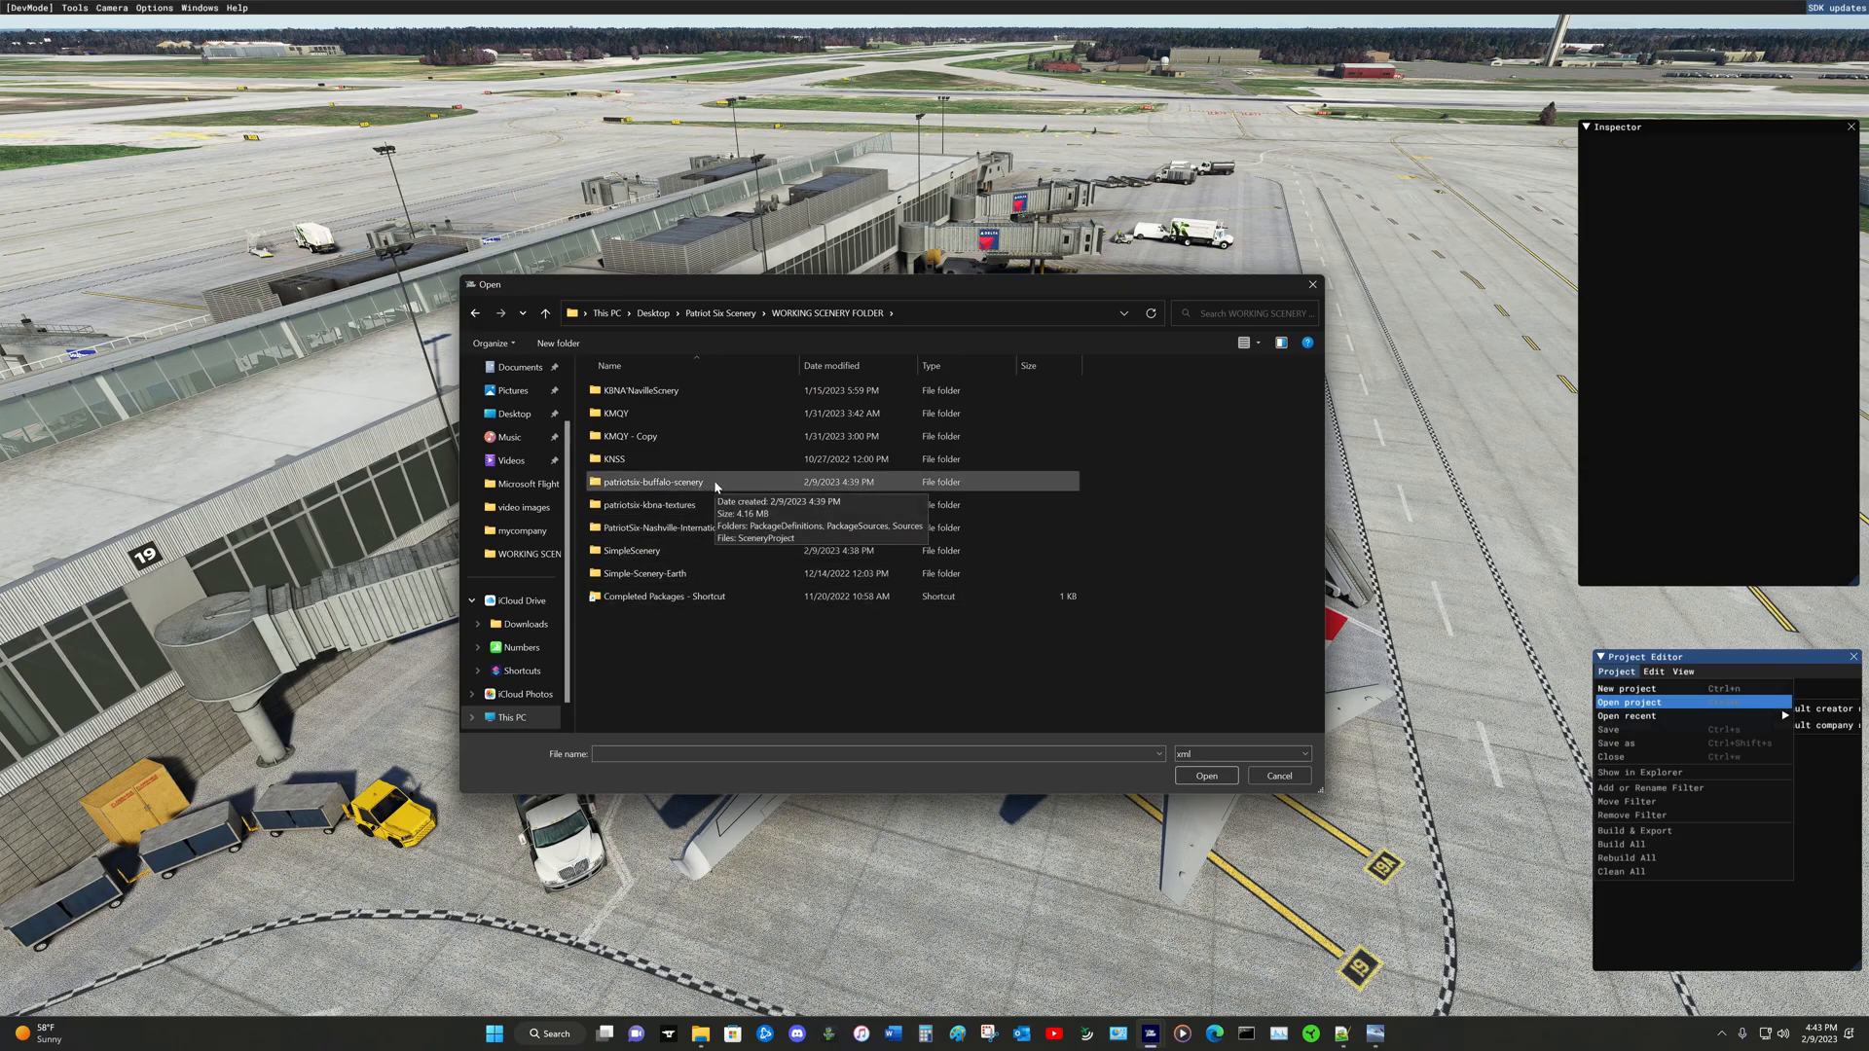
double_click(565, 429)
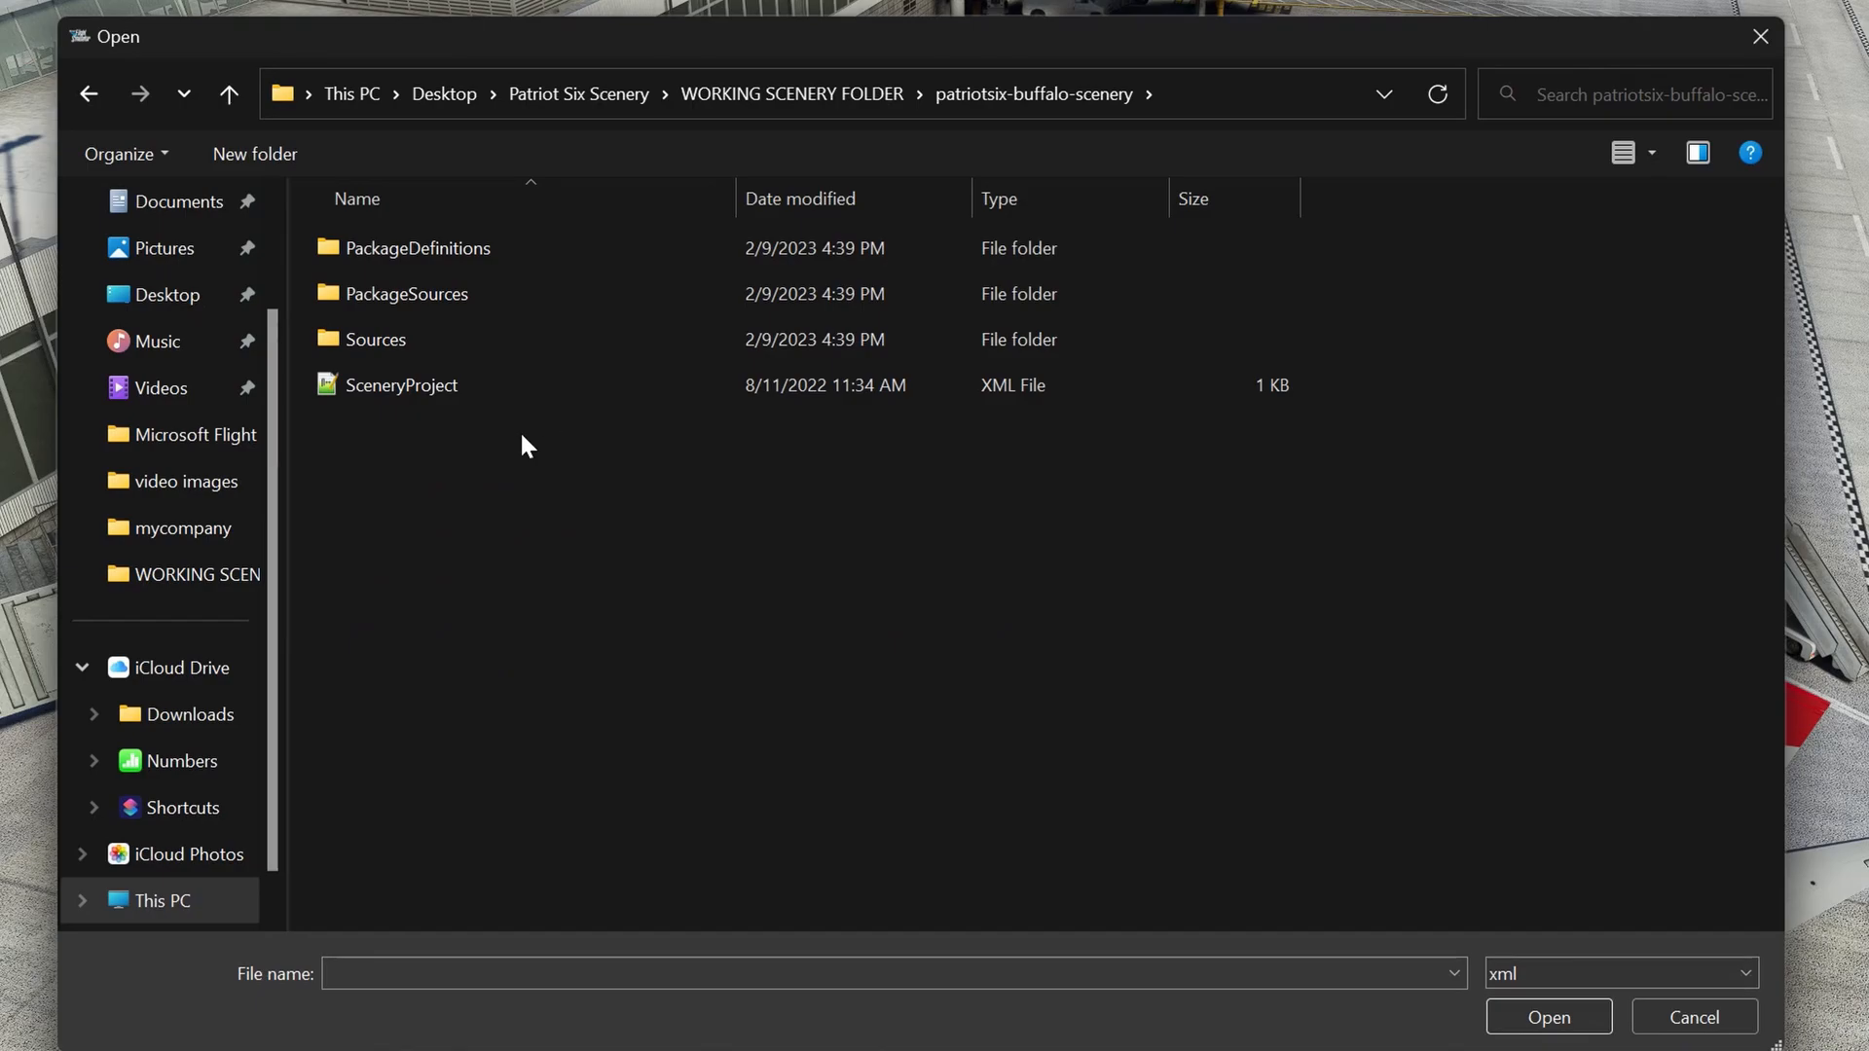
left_click(409, 387)
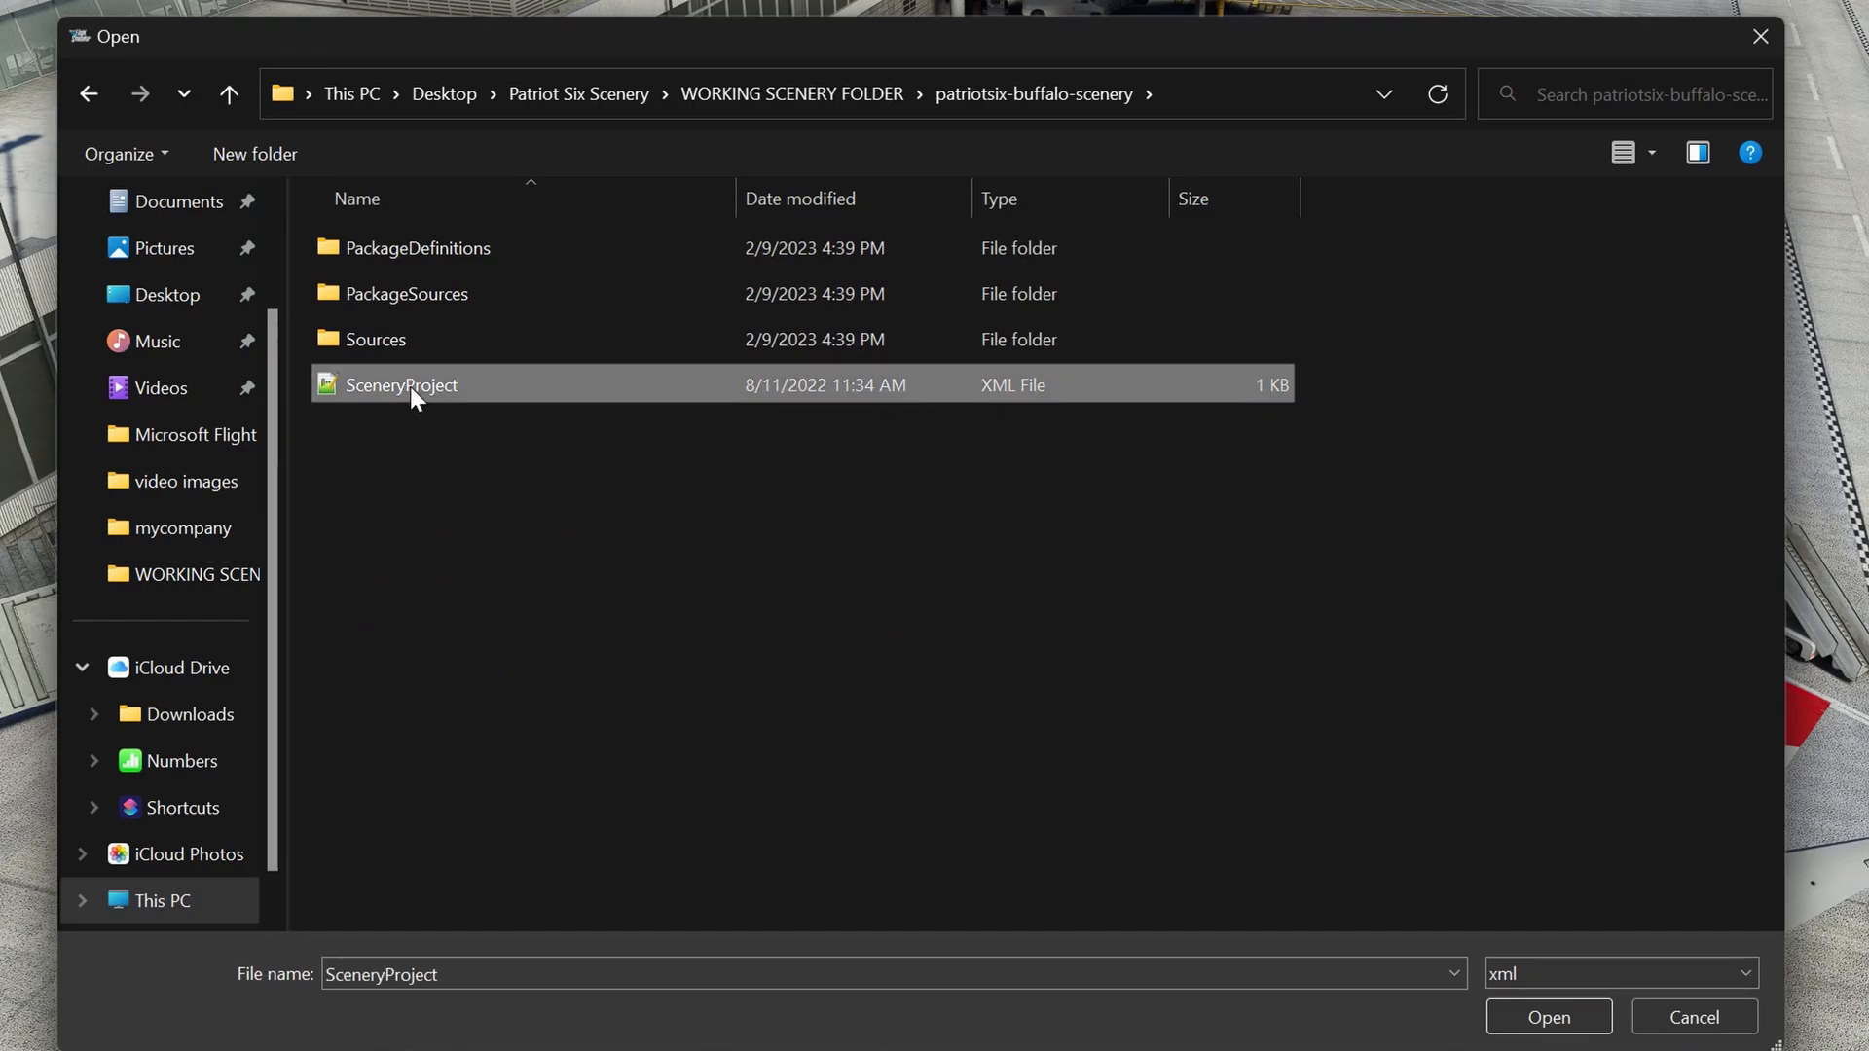
left_click(1517, 1013)
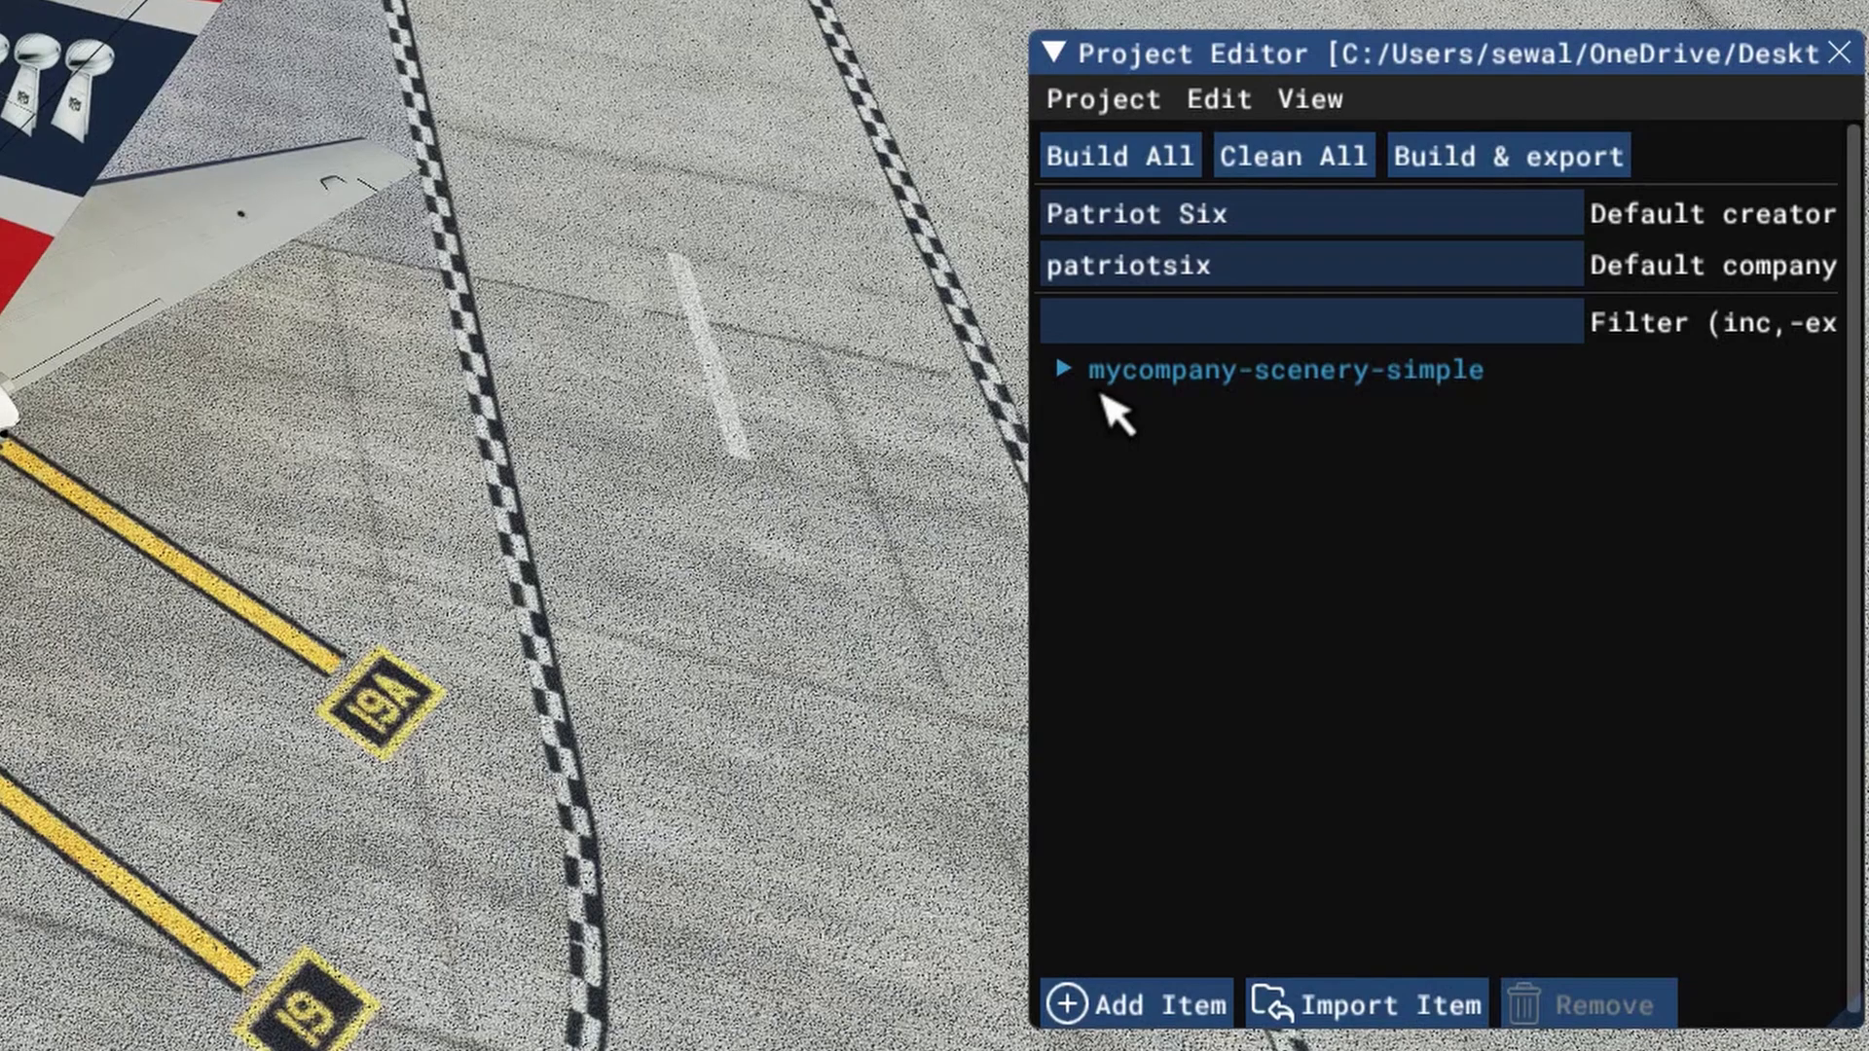
Step: Select the mycompany-scenery-simple package and set its company name to patriotsix
left_click_drag(1139, 385, 1195, 467)
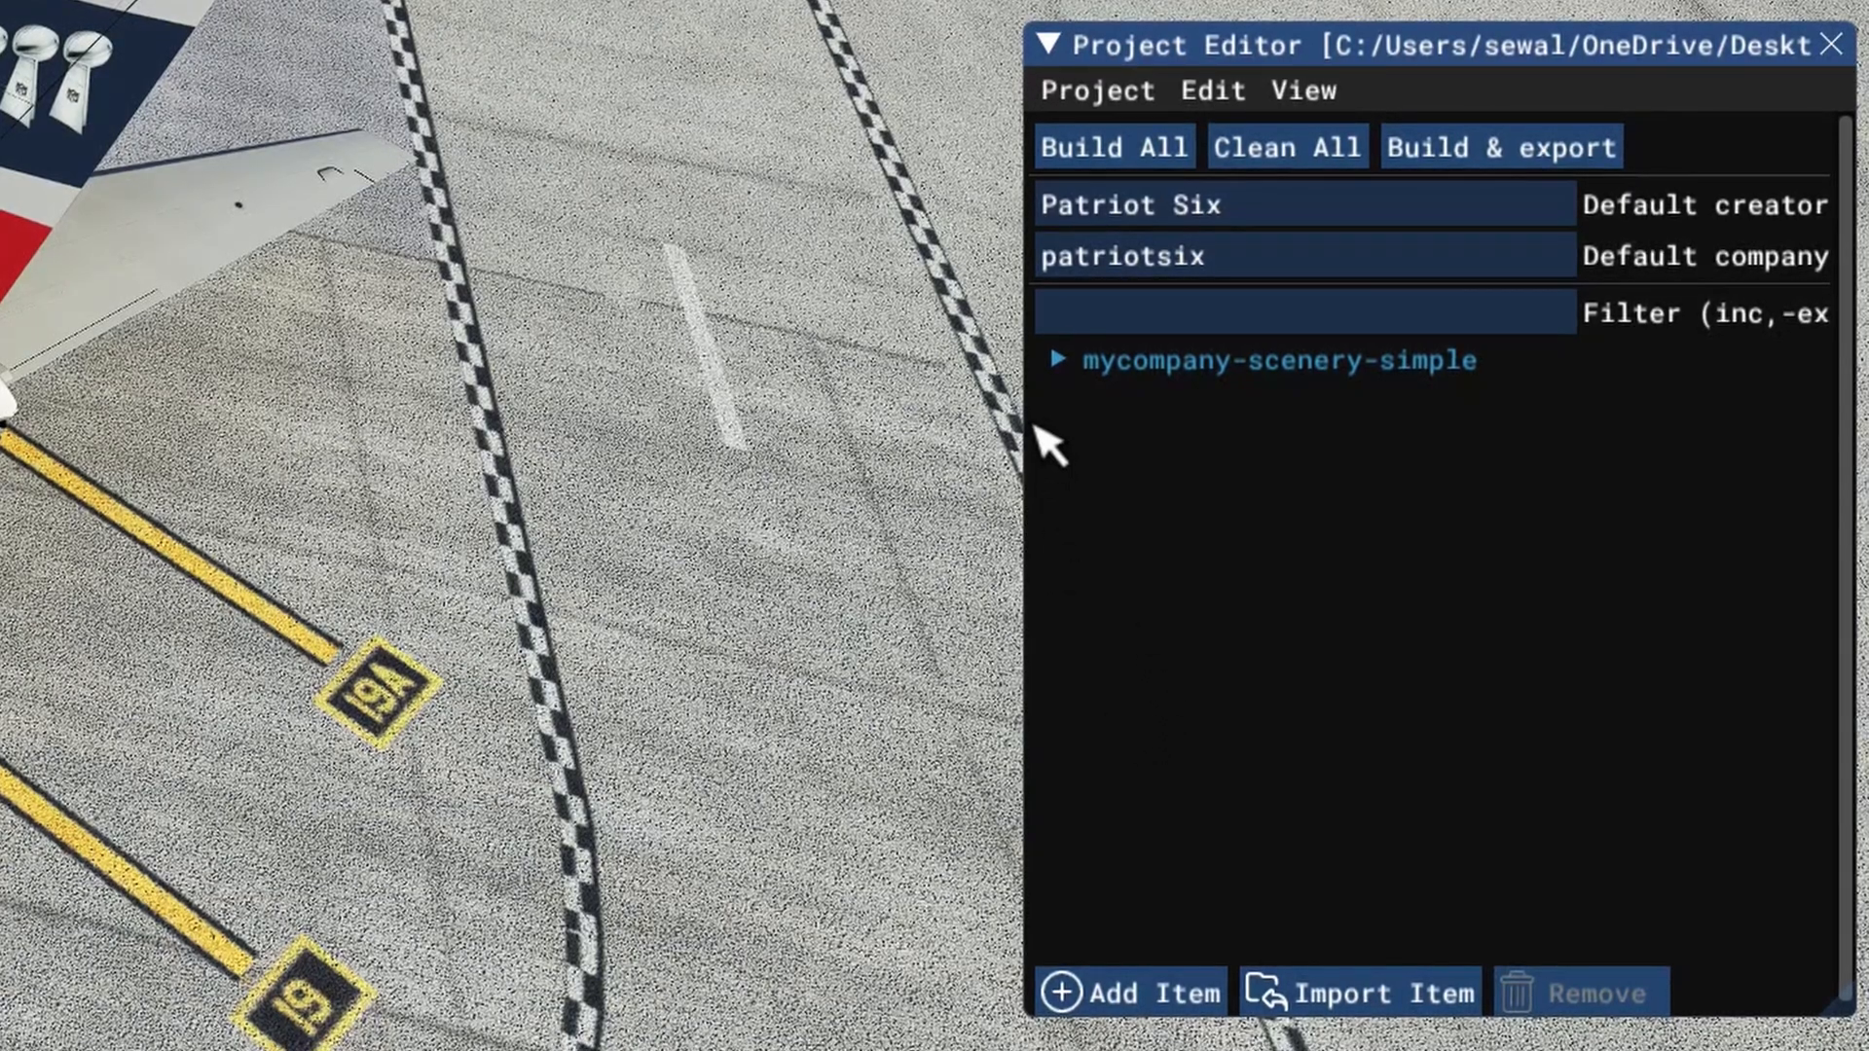
left_click(1182, 374)
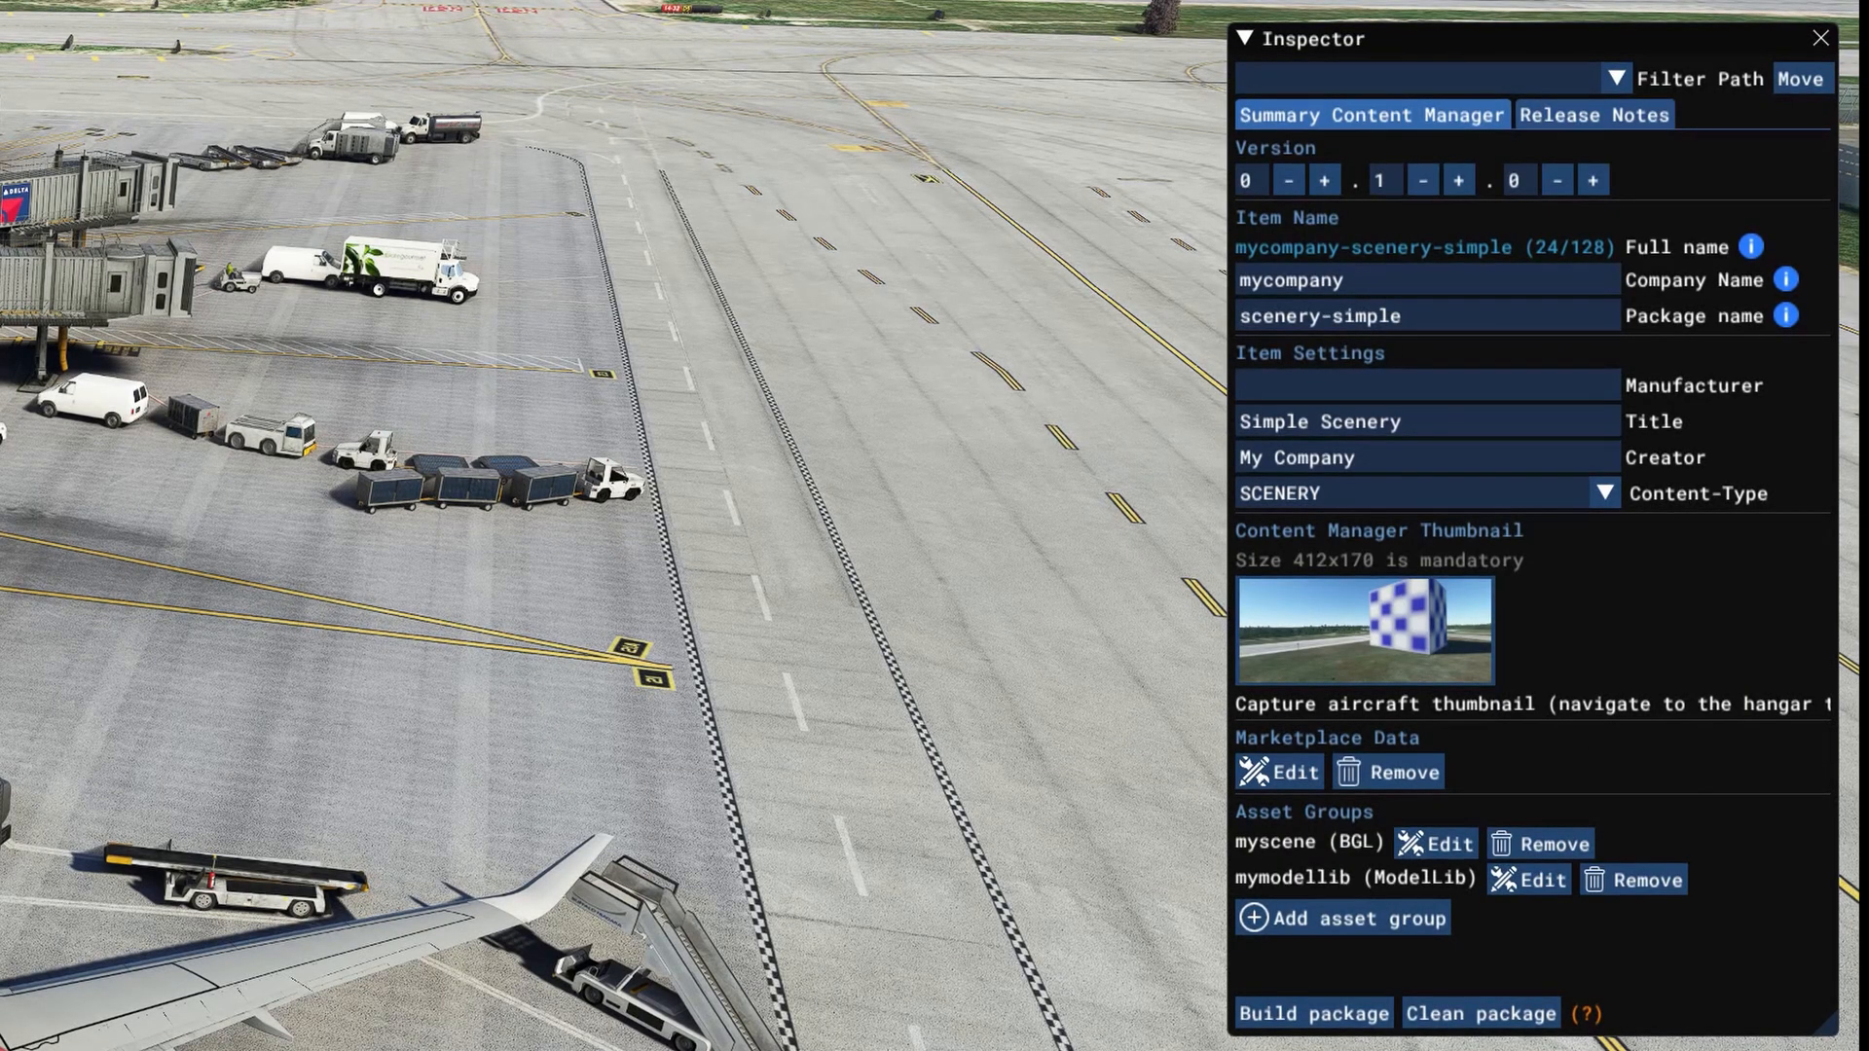
left_click(1426, 282)
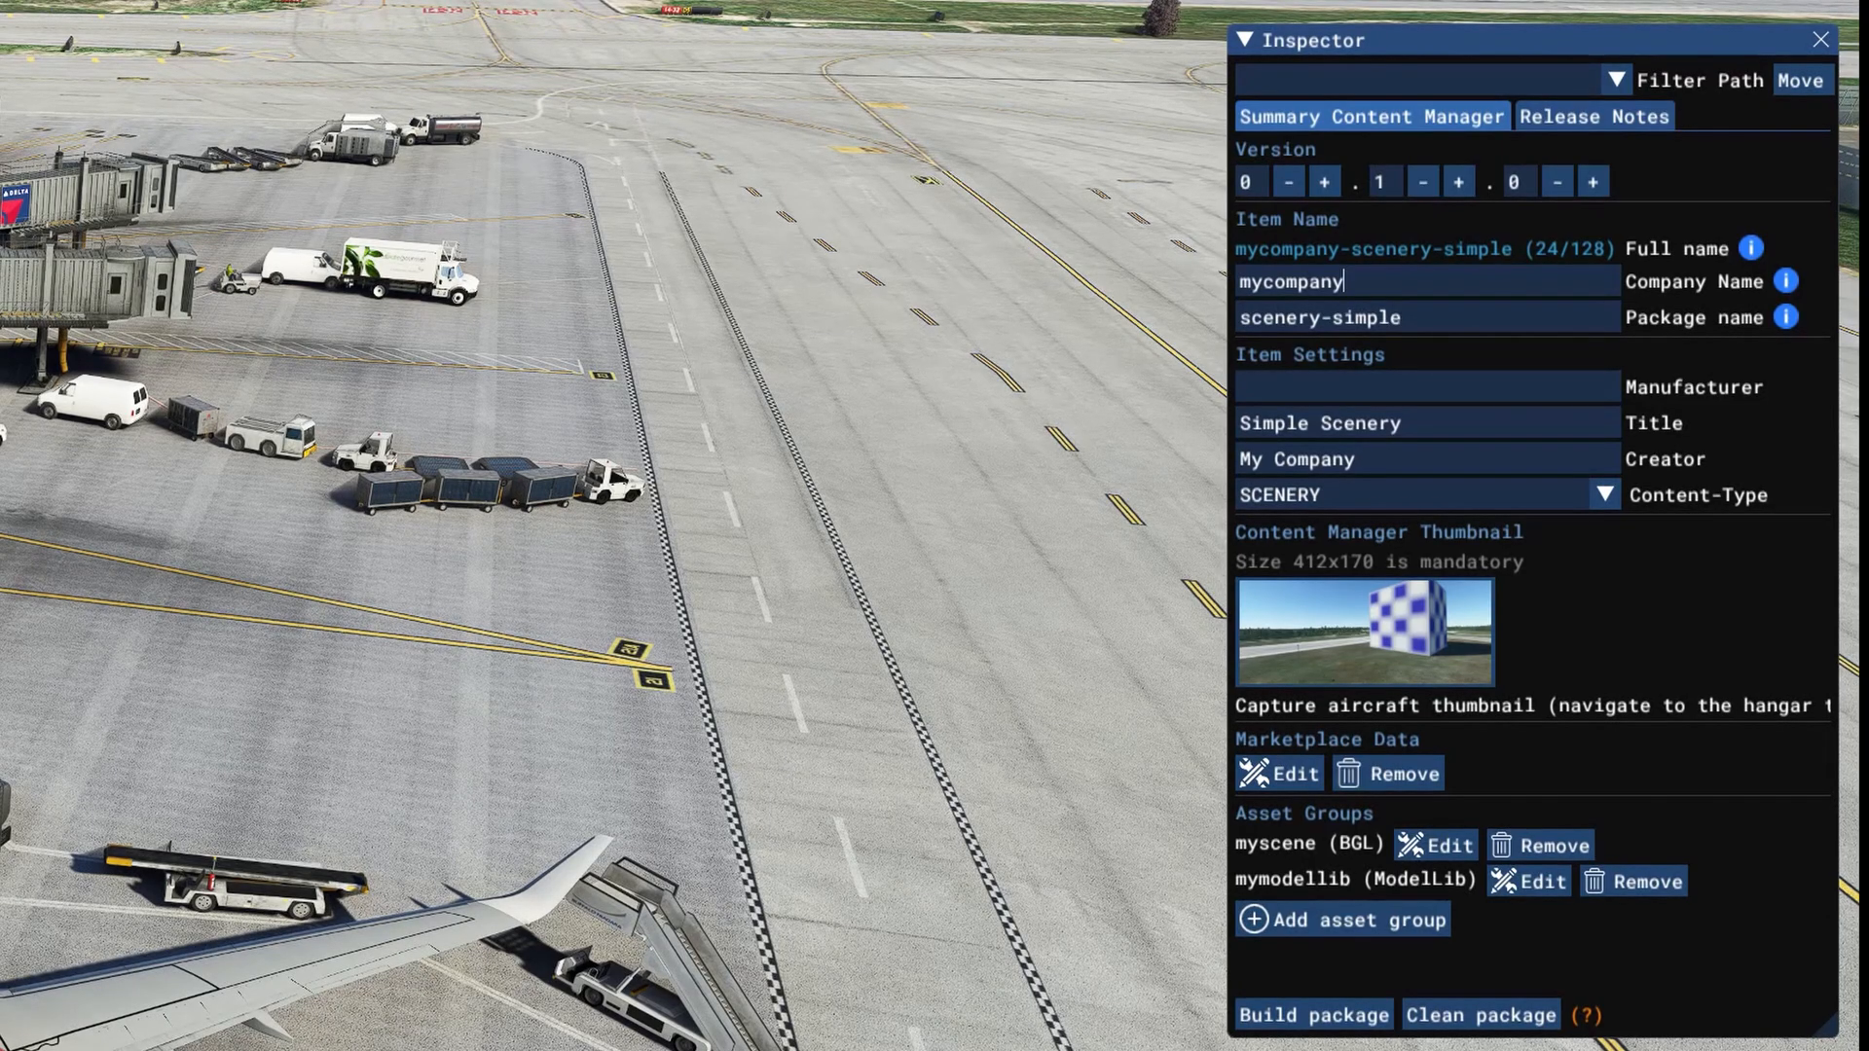
key("BackSpace")
key("BackSpace")
key("BackSpace")
key("BackSpace")
key("BackSpace")
key("BackSpace")
key("BackSpace")
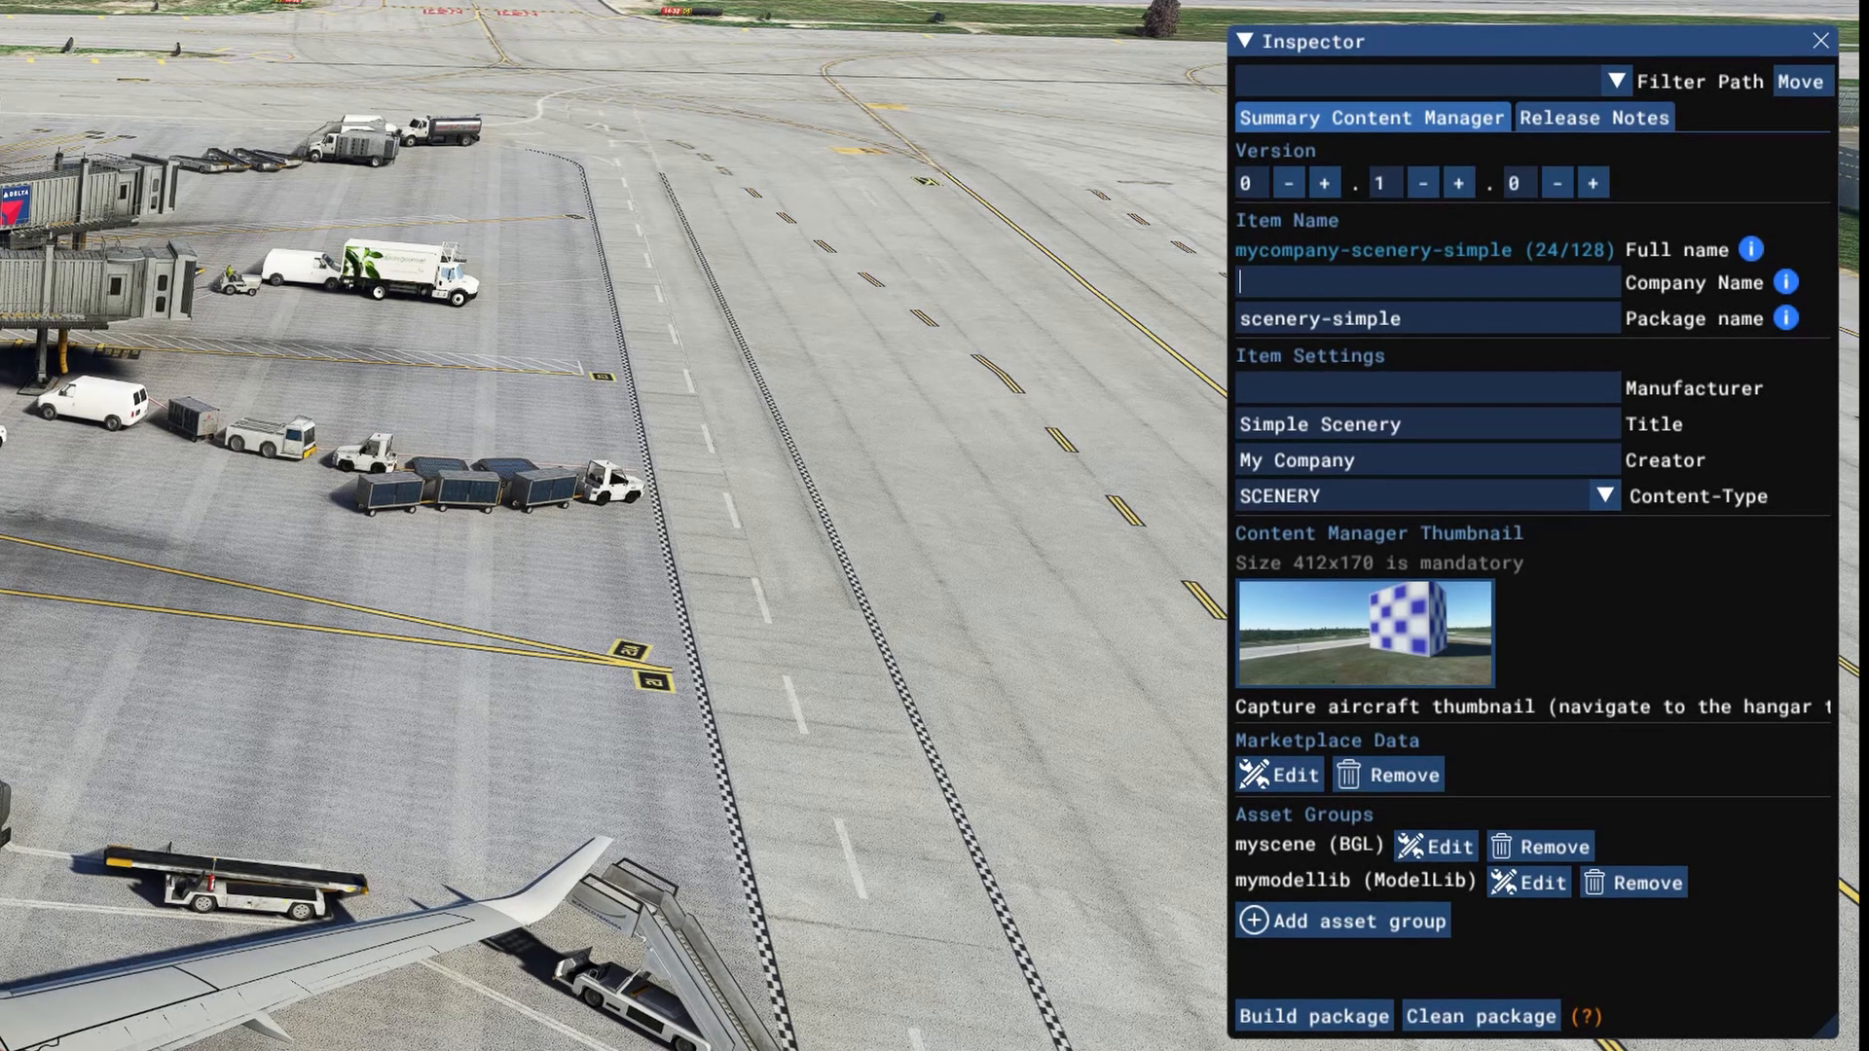
type("patriotsix")
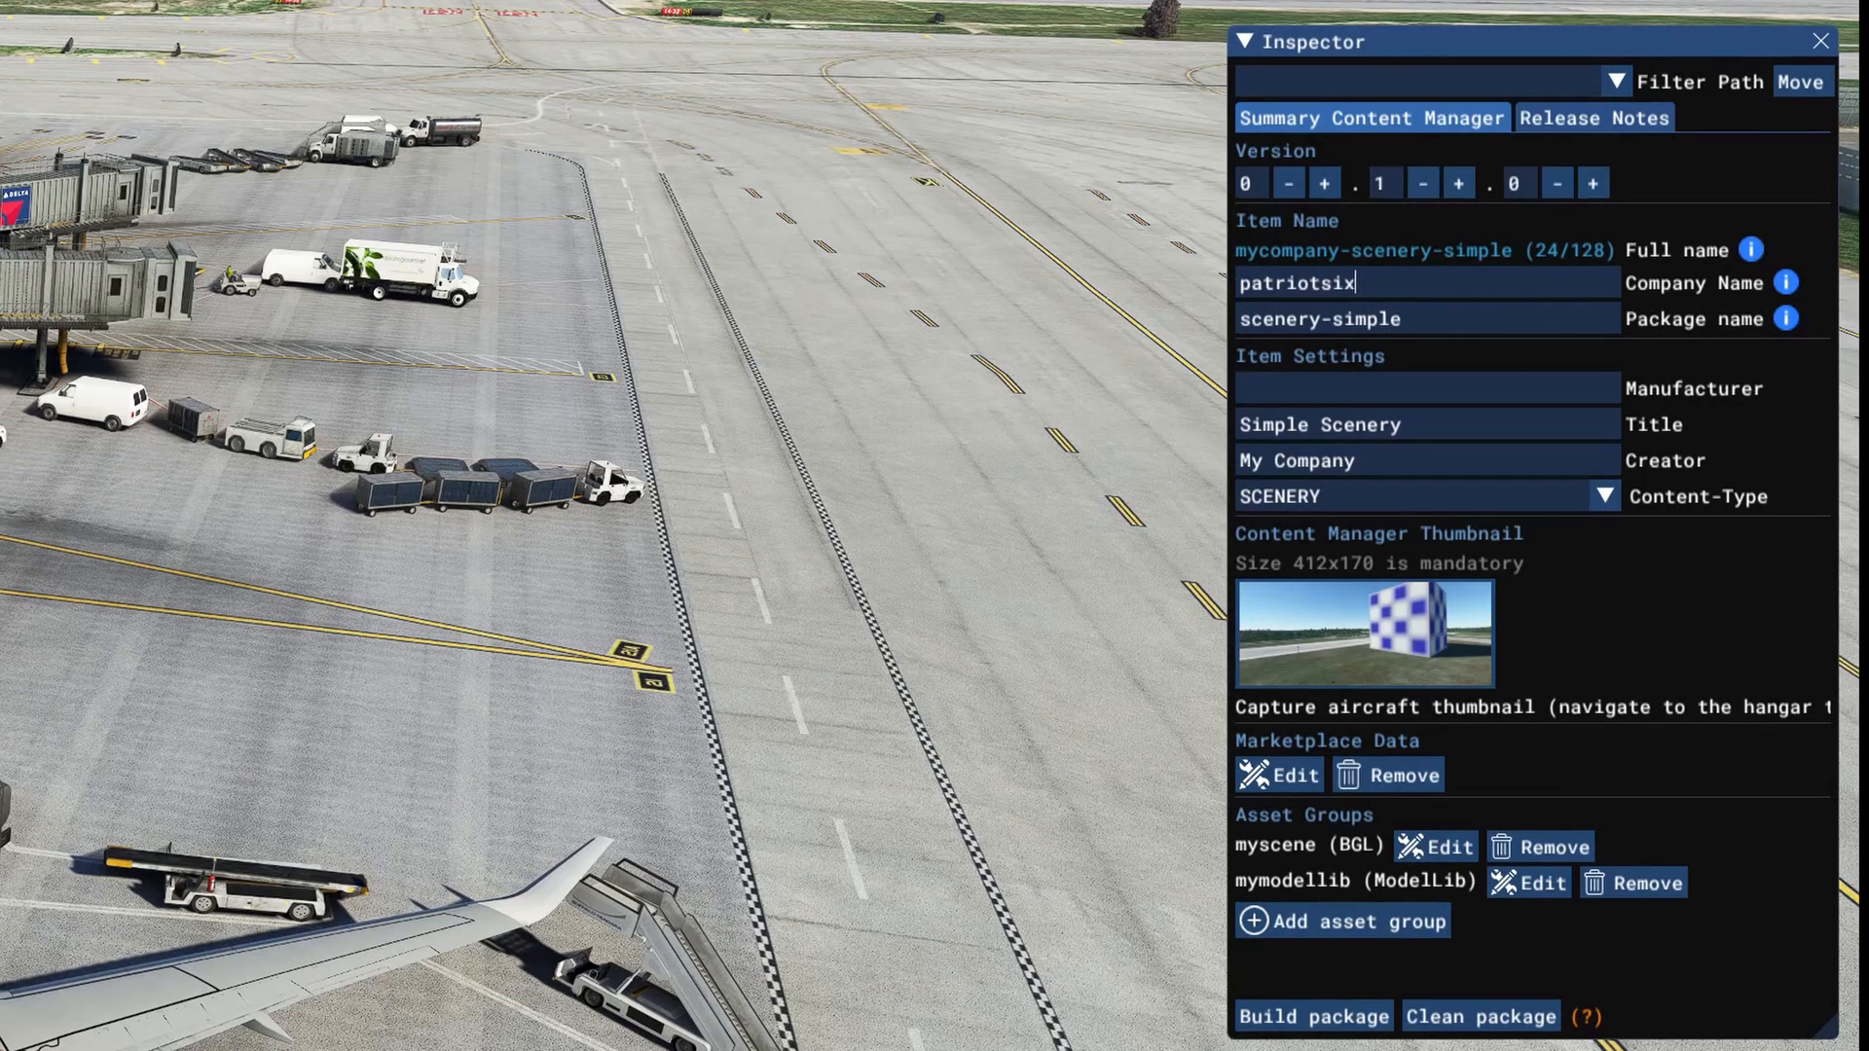
key("Return")
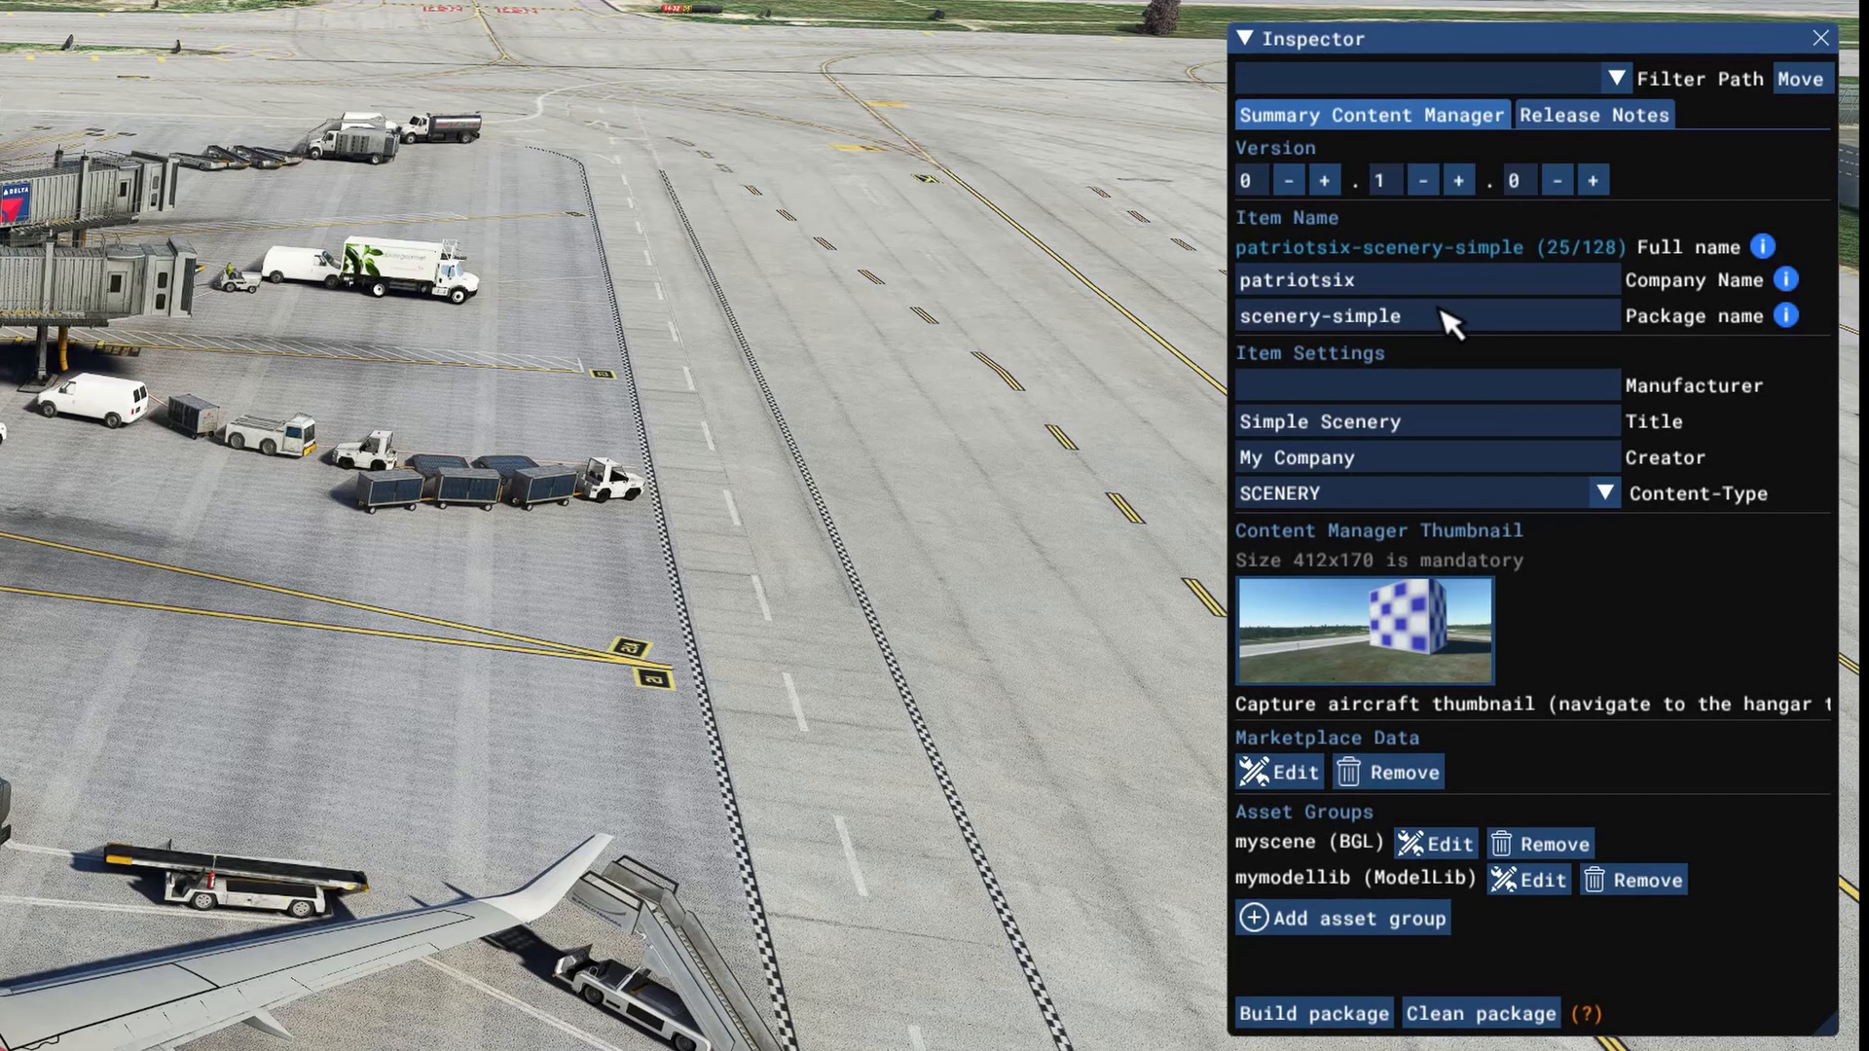
Step: Change the package name to buffalo-scenery
key("BackSpace")
key("BackSpace")
key("BackSpace")
key("BackSpace")
key("BackSpace")
key("BackSpace")
key("BackSpace")
key("BackSpace")
key("BackSpace")
key("BackSpace")
key("BackSpace")
key("BackSpace")
key("BackSpace")
type("buffalo-")
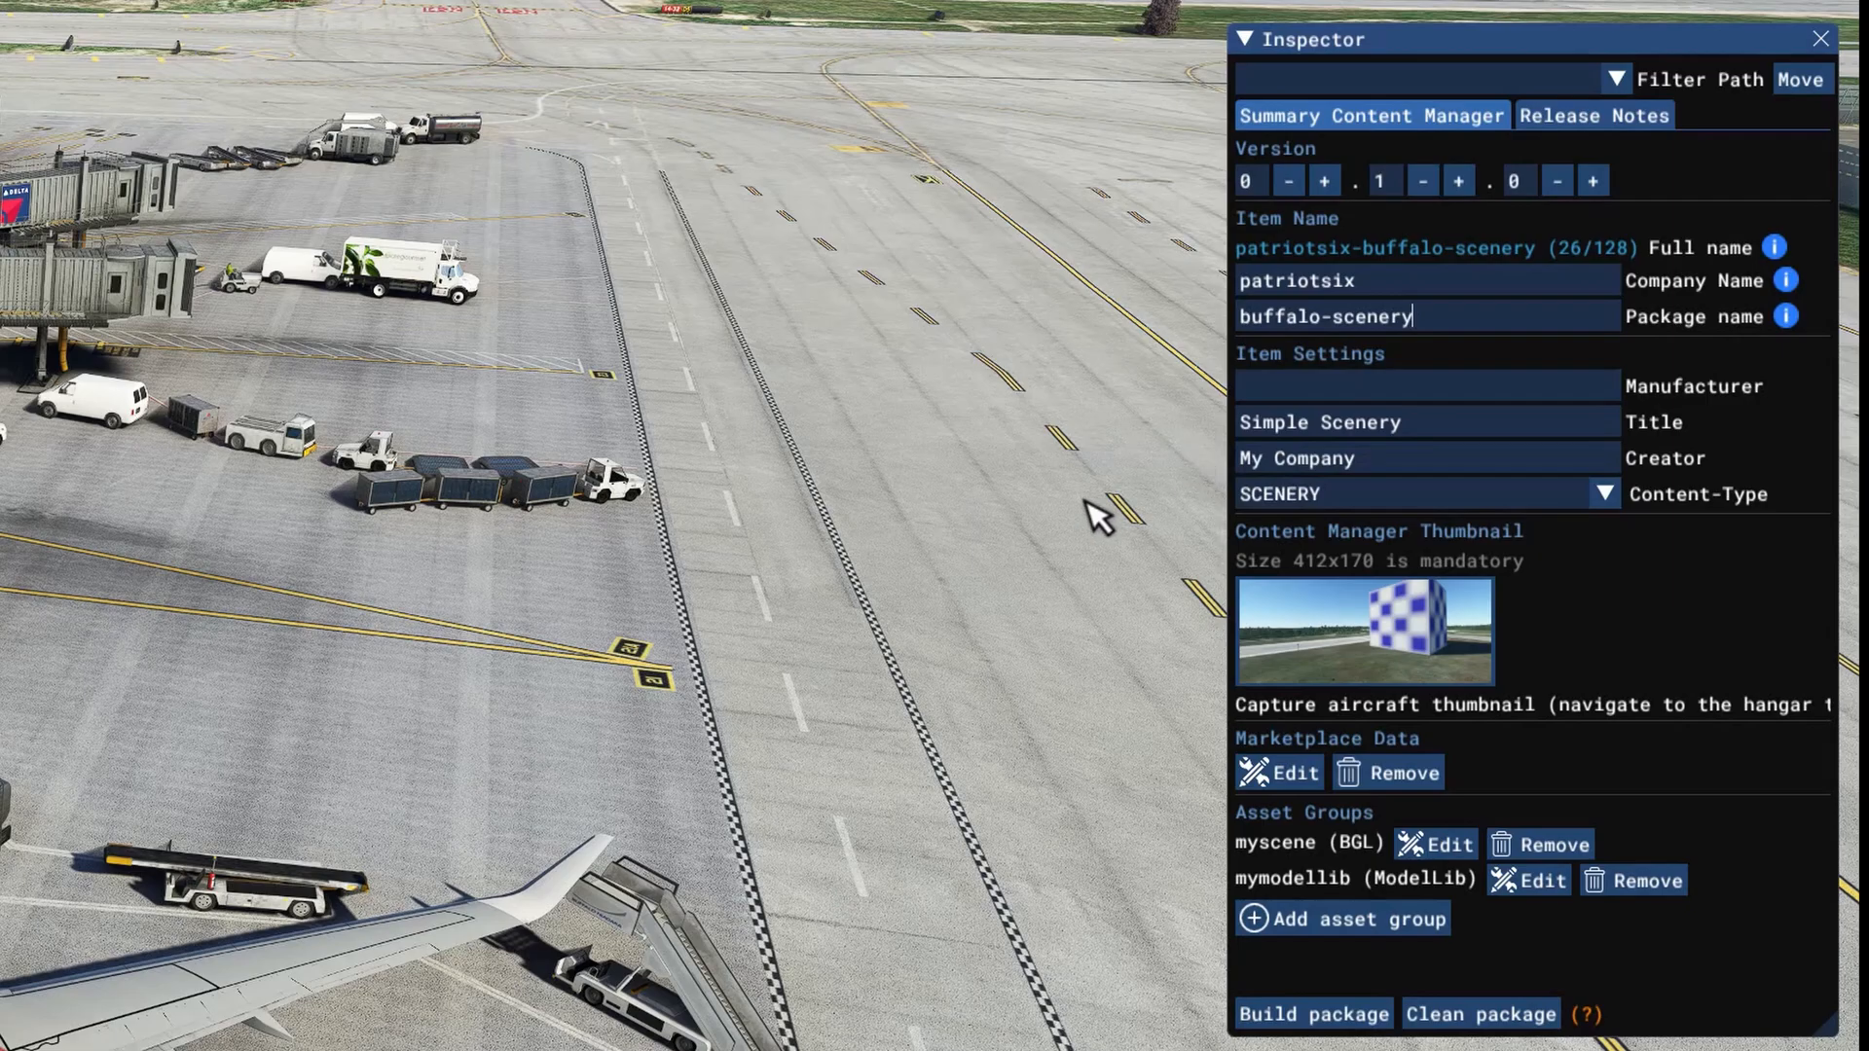
Step: Replace the package title with Buffalo Scenery
left_click(1461, 434)
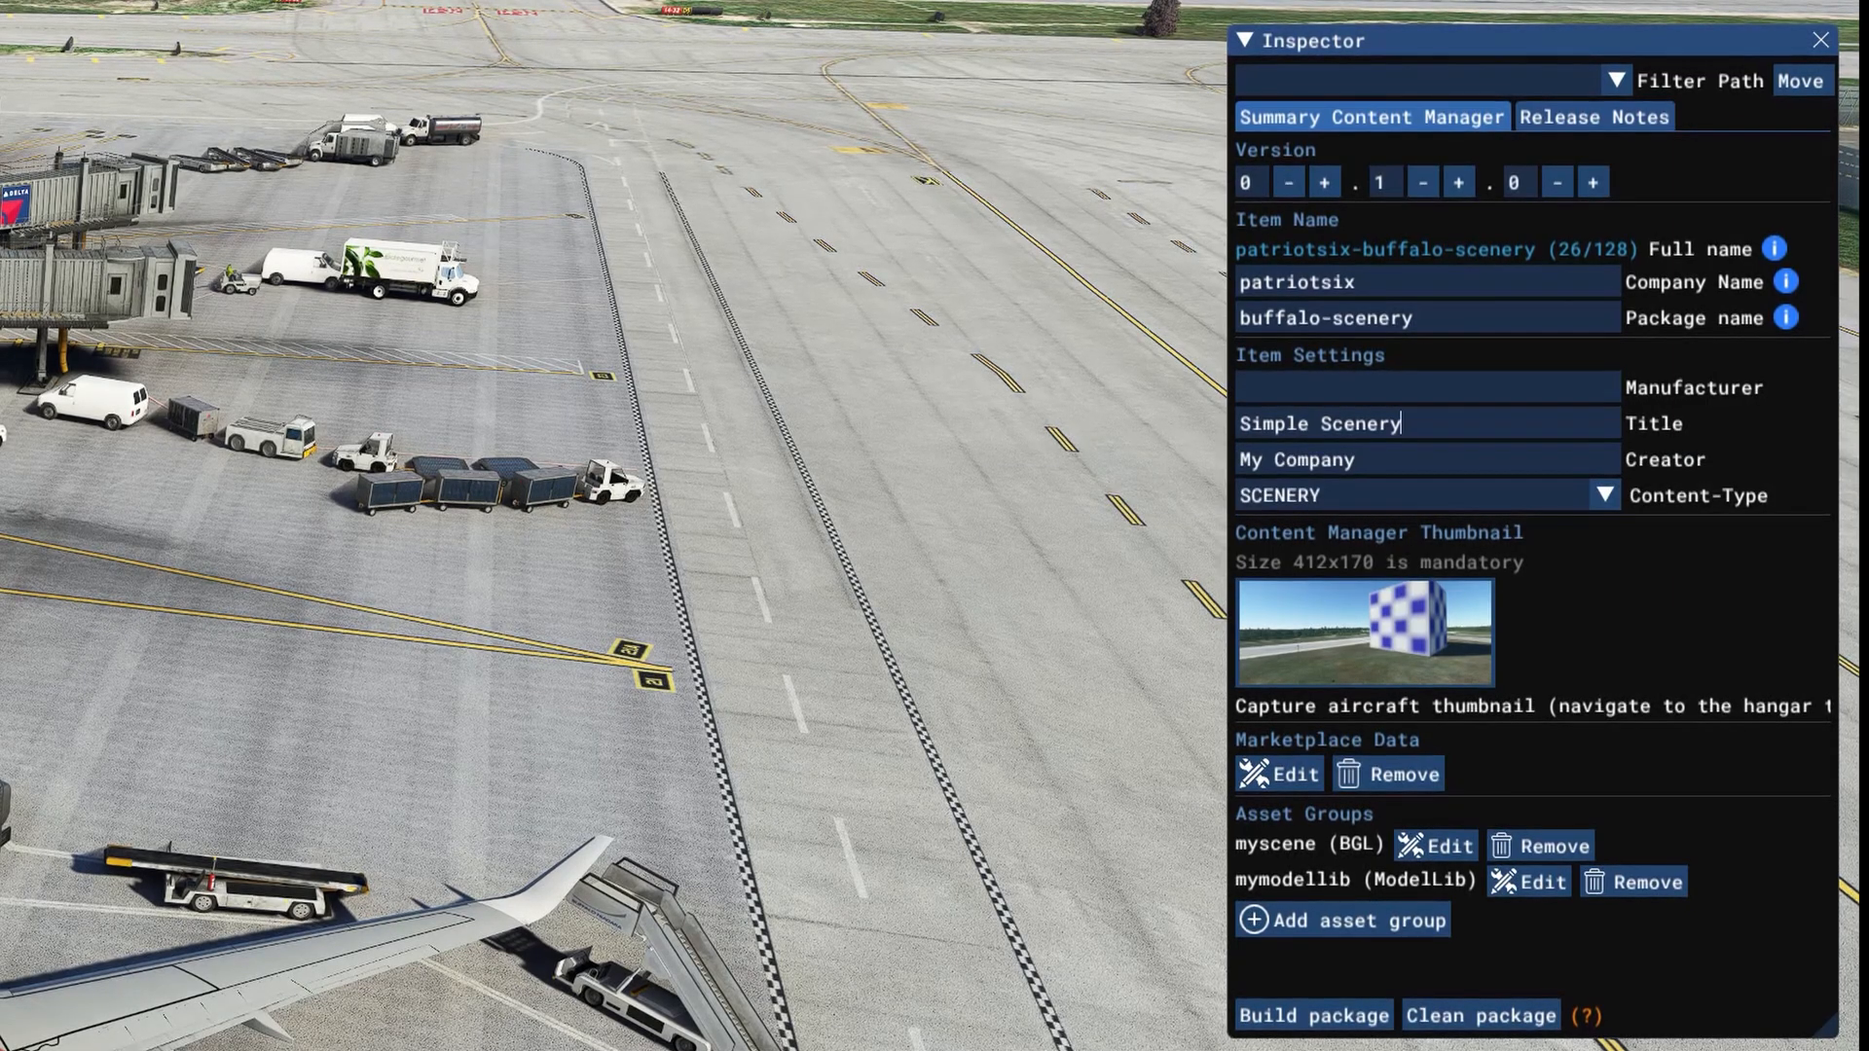
key("BackSpace")
key("BackSpace")
key("BackSpace")
key("BackSpace")
key("BackSpace")
key("BackSpace")
key("BackSpace")
key("BackSpace")
key("BackSpace")
key("BackSpace")
key("BackSpace")
key("BackSpace")
key("BackSpace")
key("BackSpace")
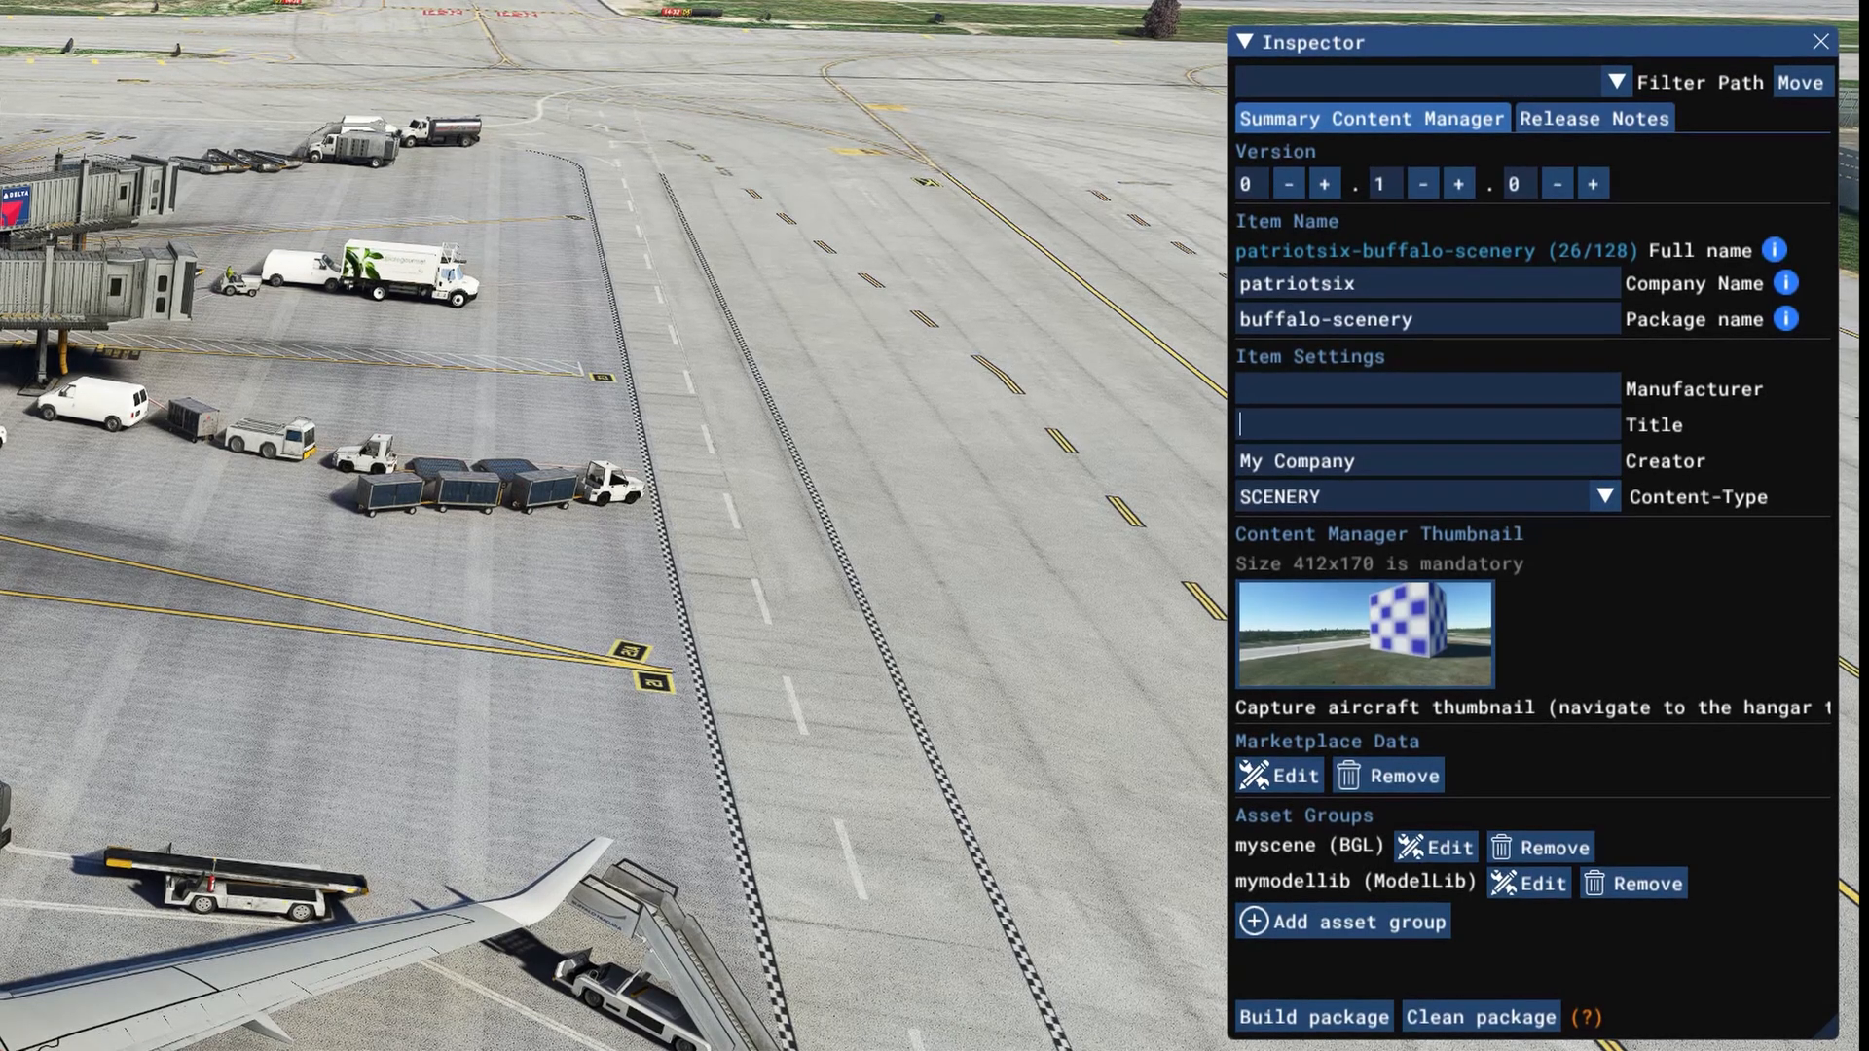
type("Buffalo Scenery")
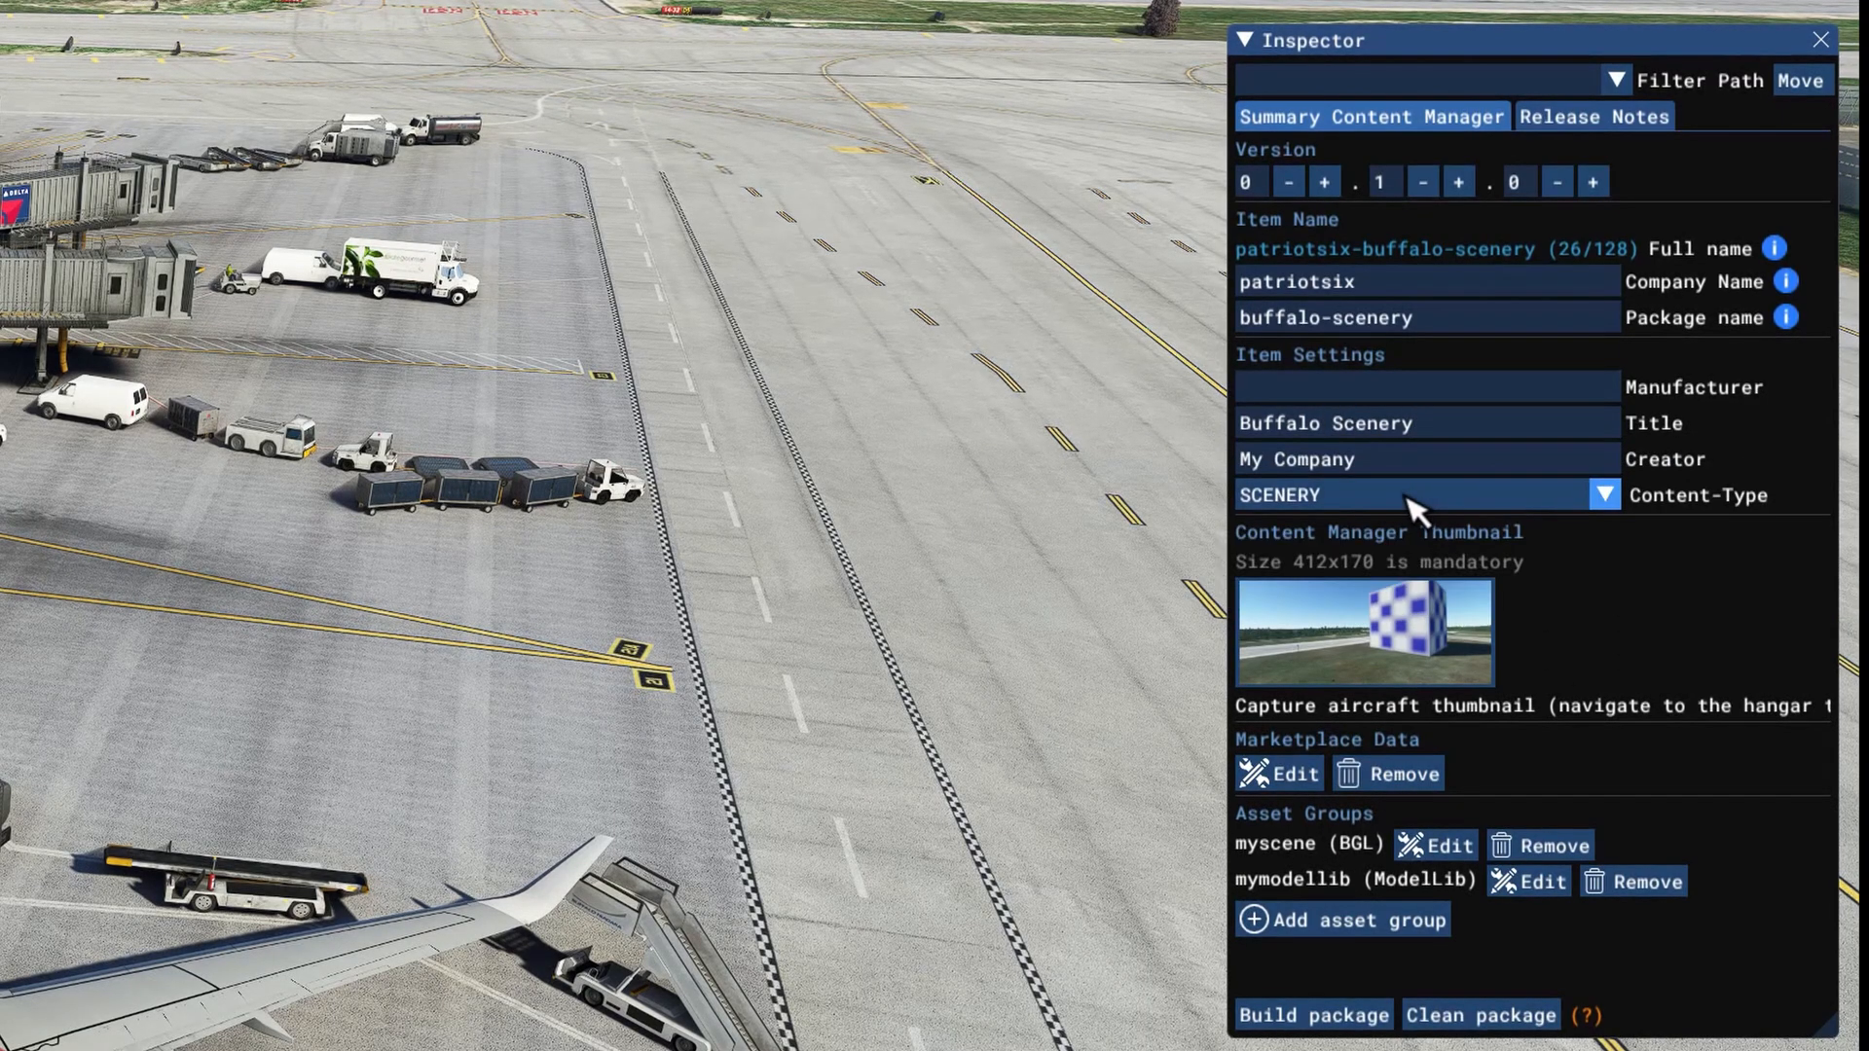
Step: Replace the package's creator with Patriot Six
left_click(1396, 459)
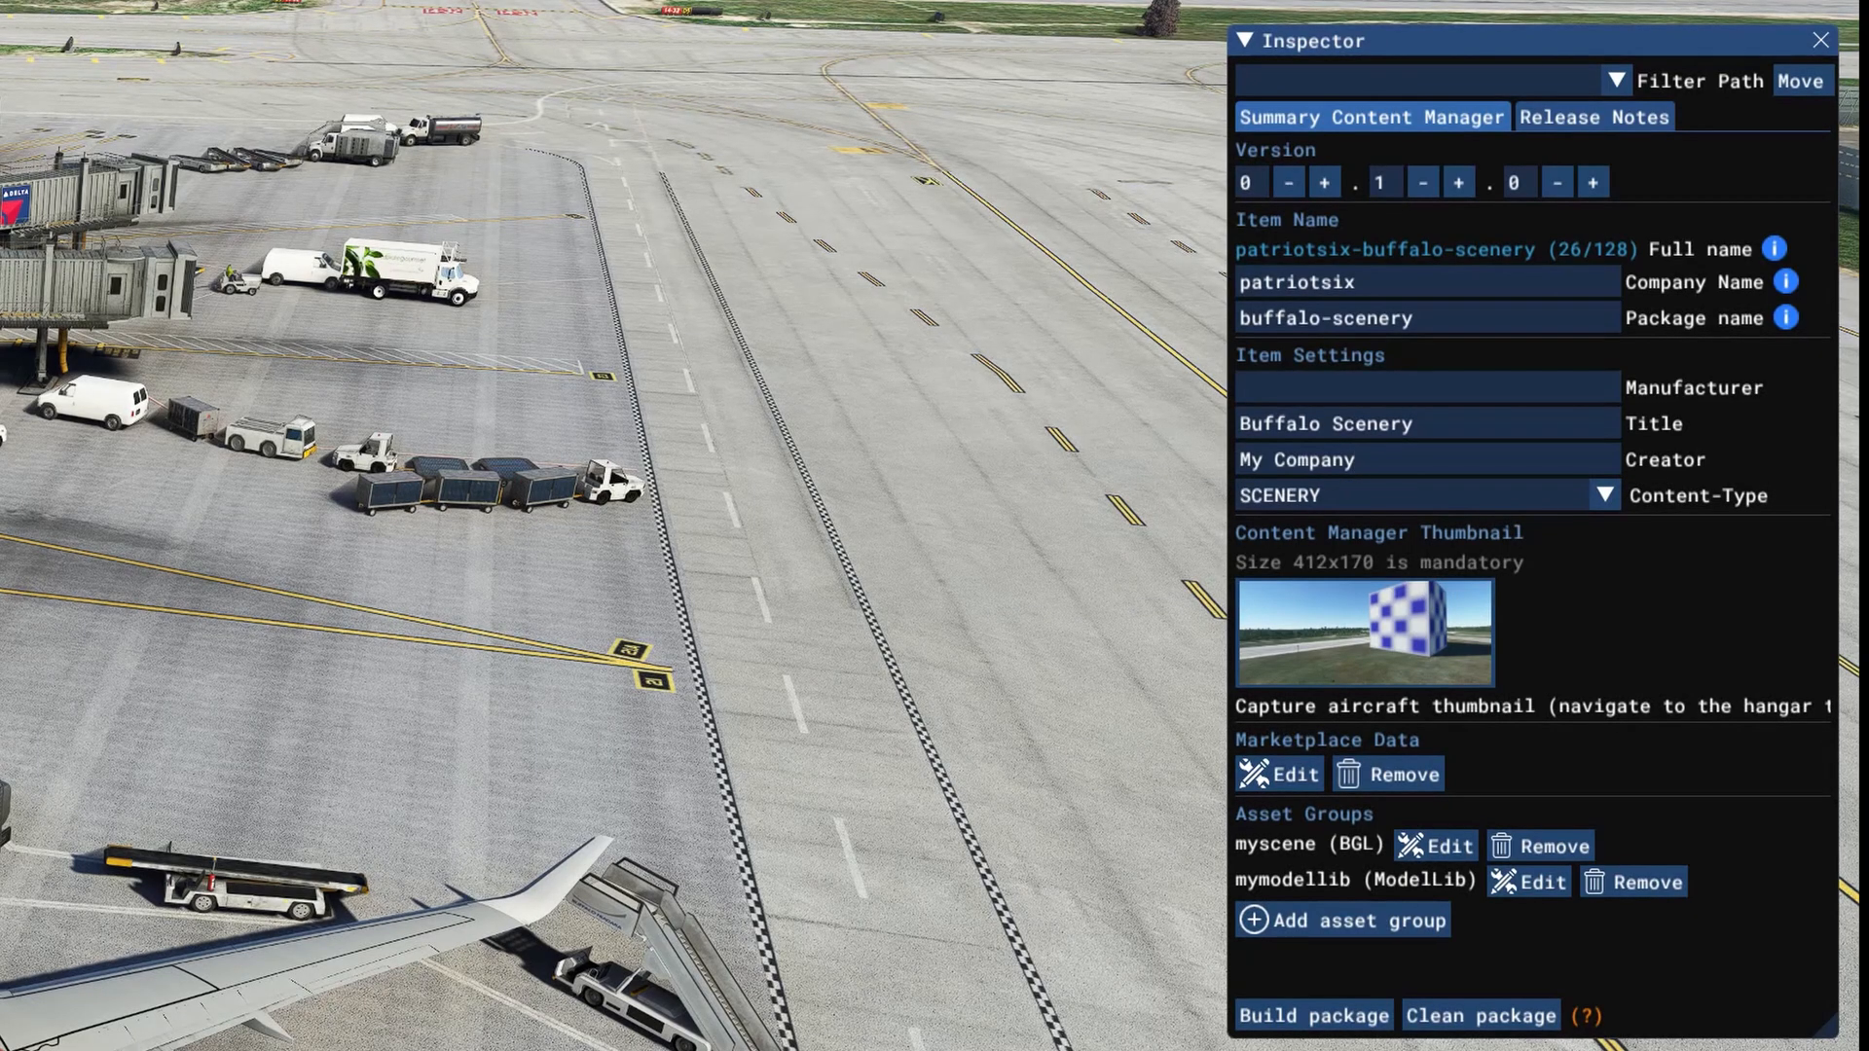
key("BackSpace")
key("BackSpace")
key("BackSpace")
key("BackSpace")
key("BackSpace")
key("BackSpace")
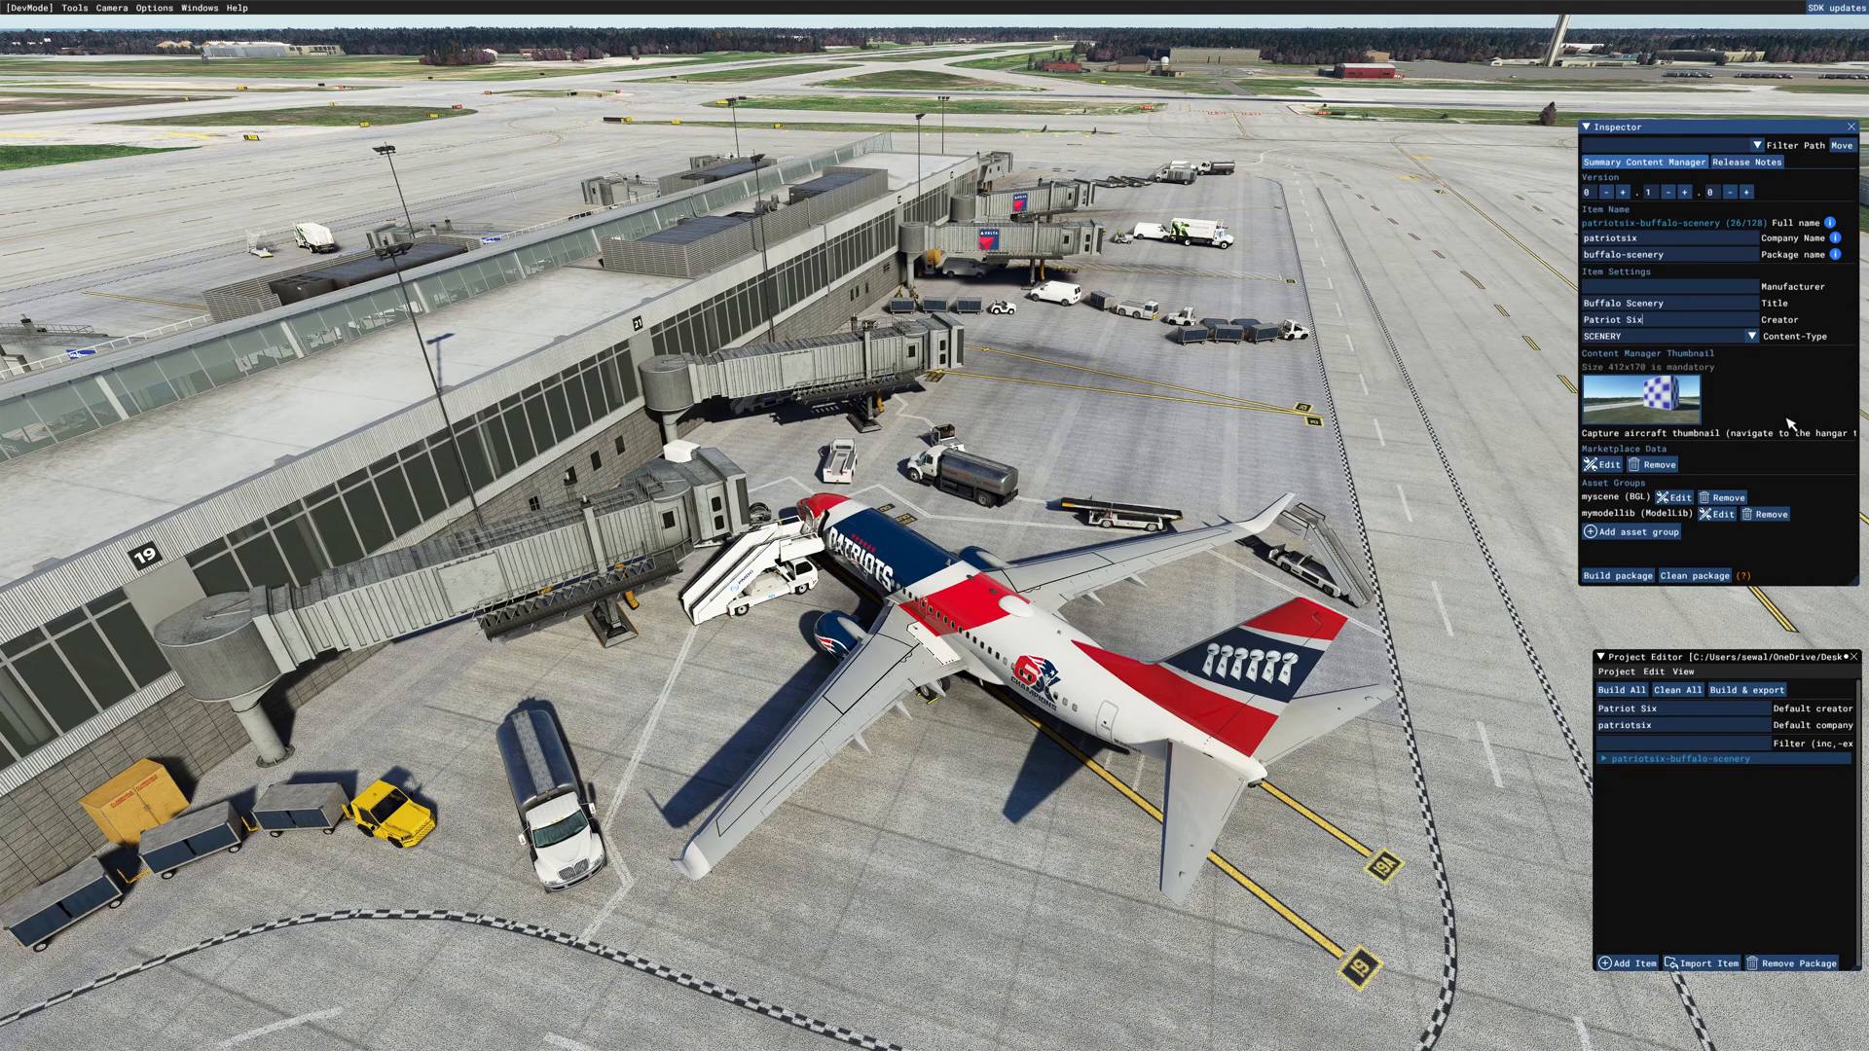
Step: Replace the content manager thumbnail with the Patriot six studio Pacakage Version image from WORKING SCENERY FOLDER
left_click(1642, 418)
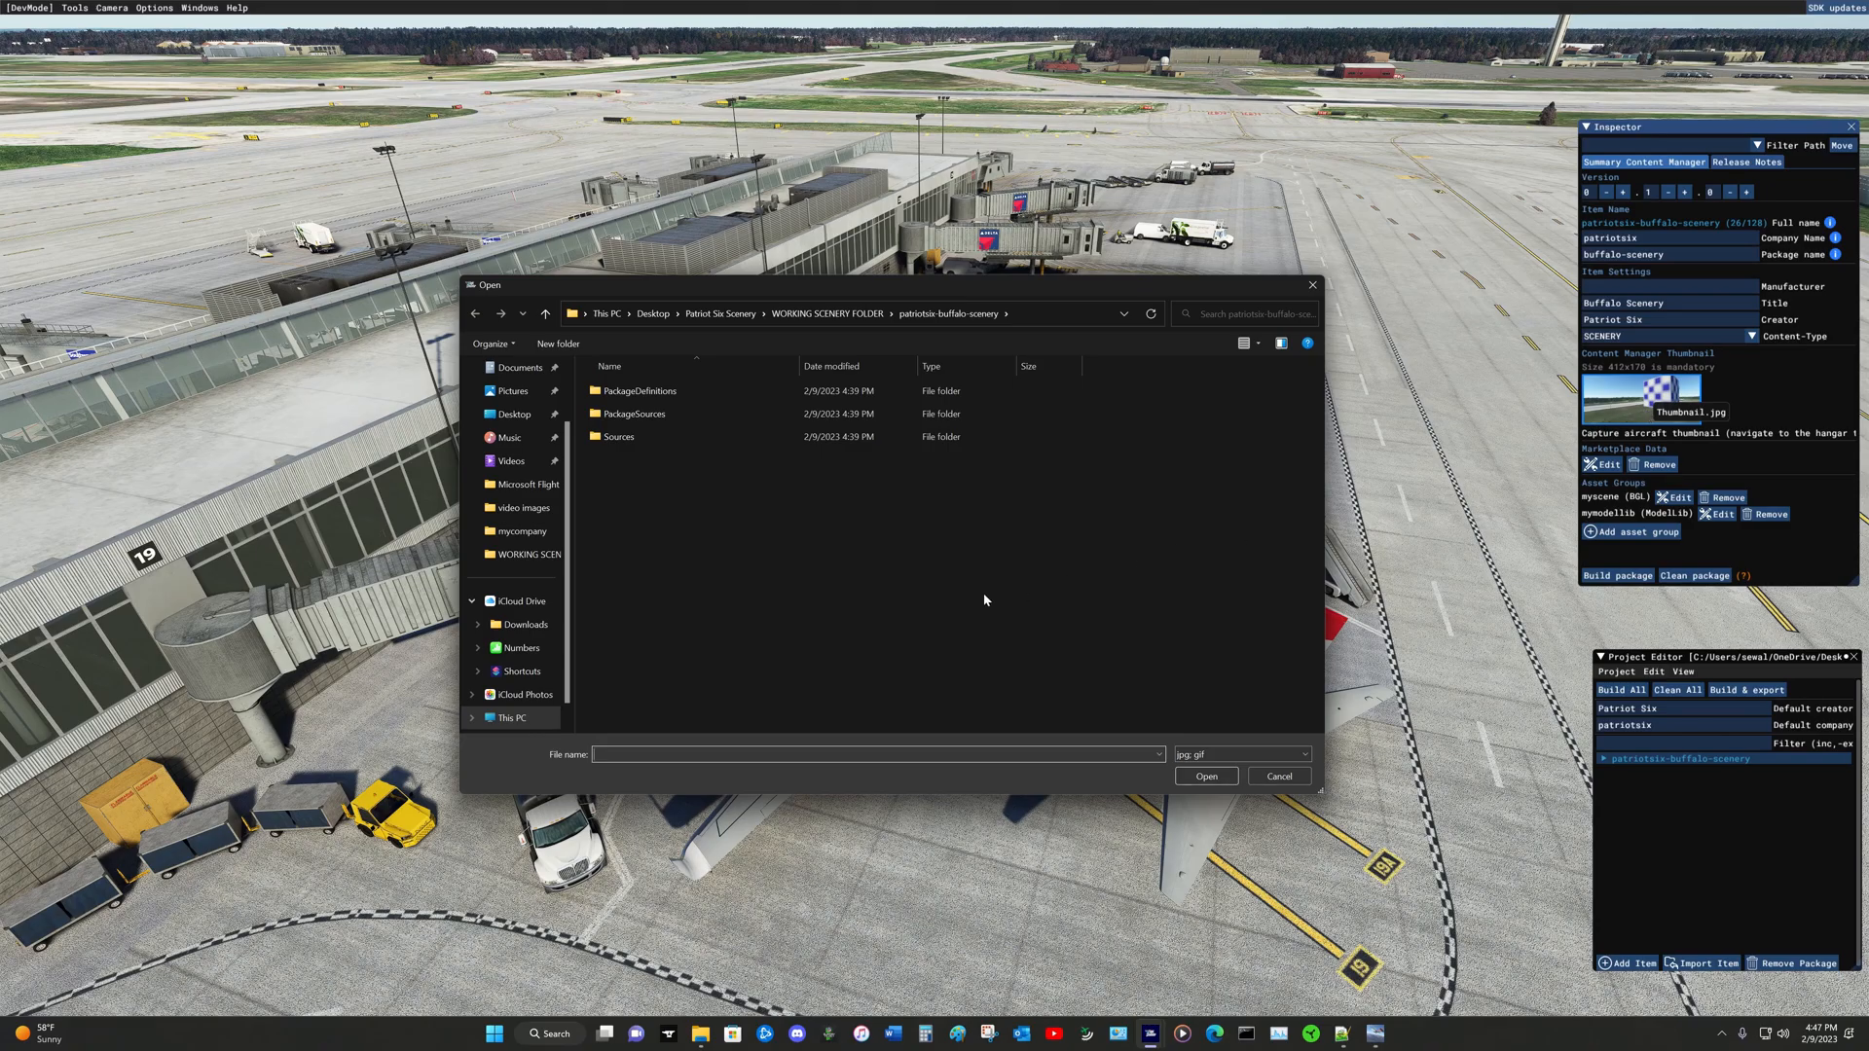
left_click(545, 314)
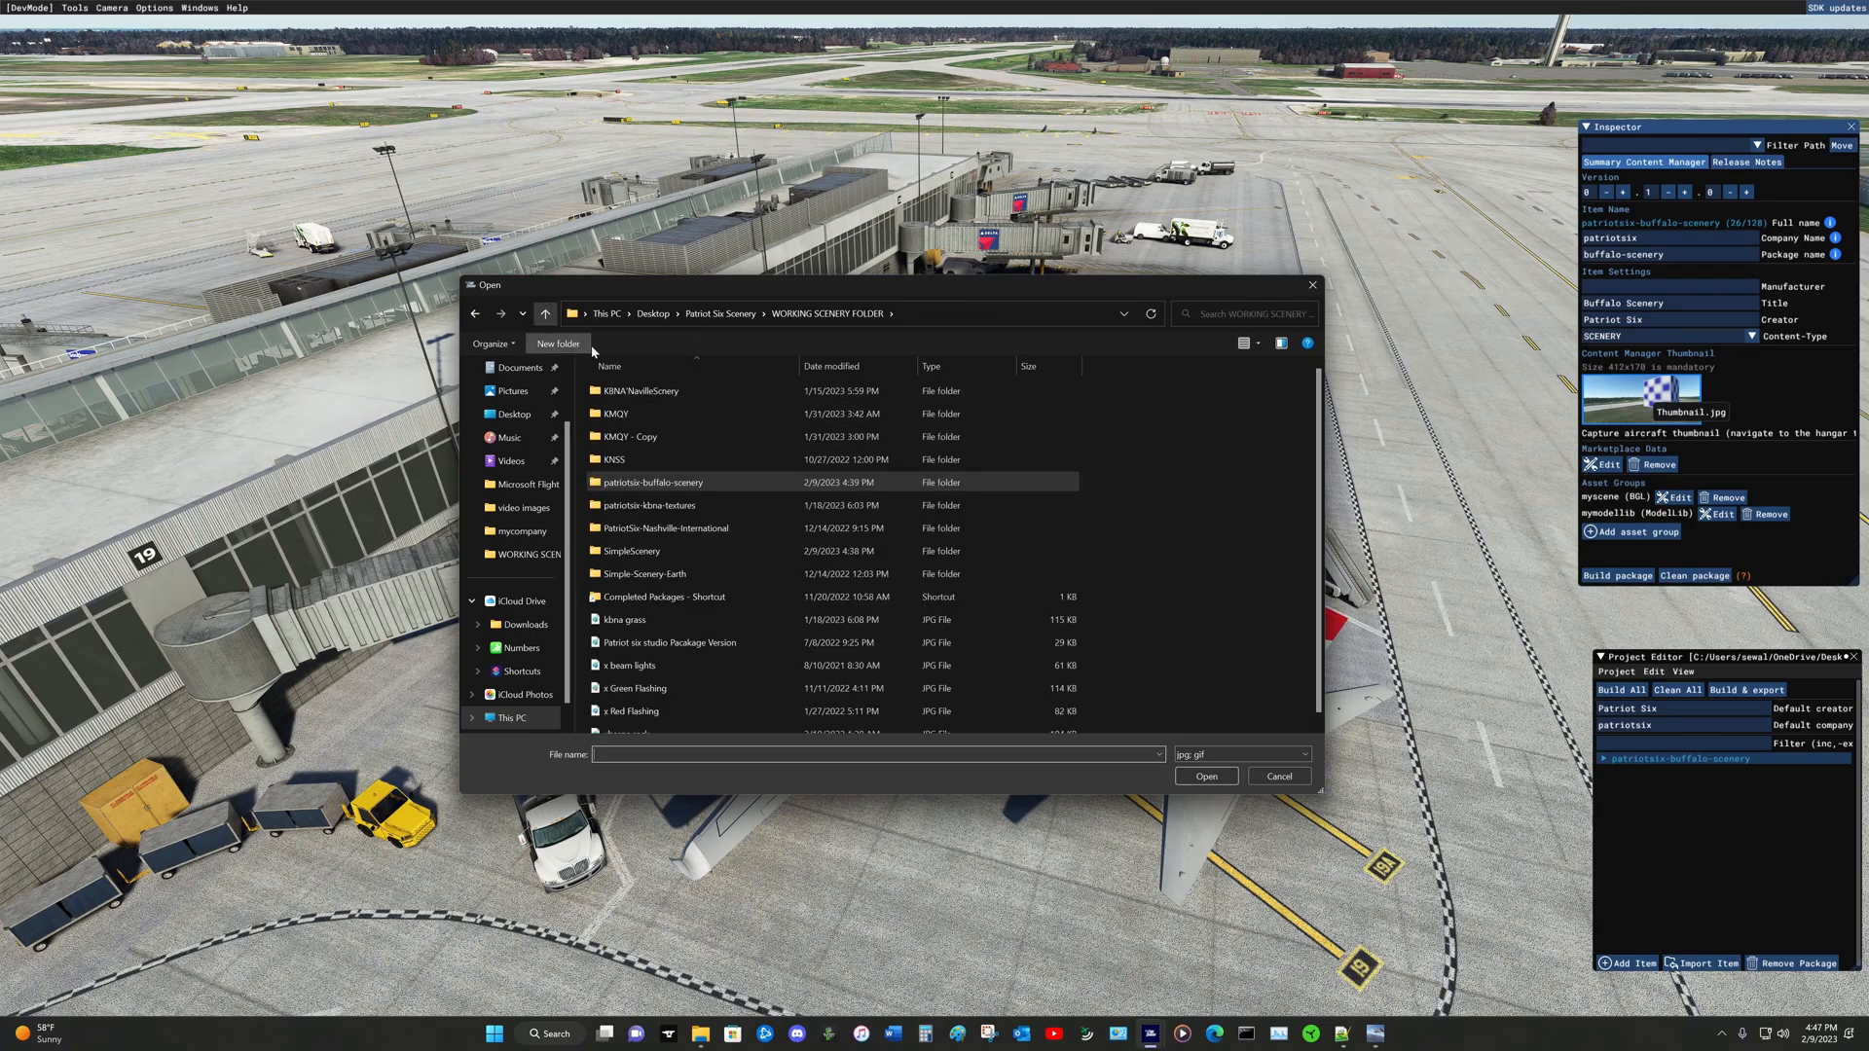
scroll(788, 631, "up", 4, "ctrl")
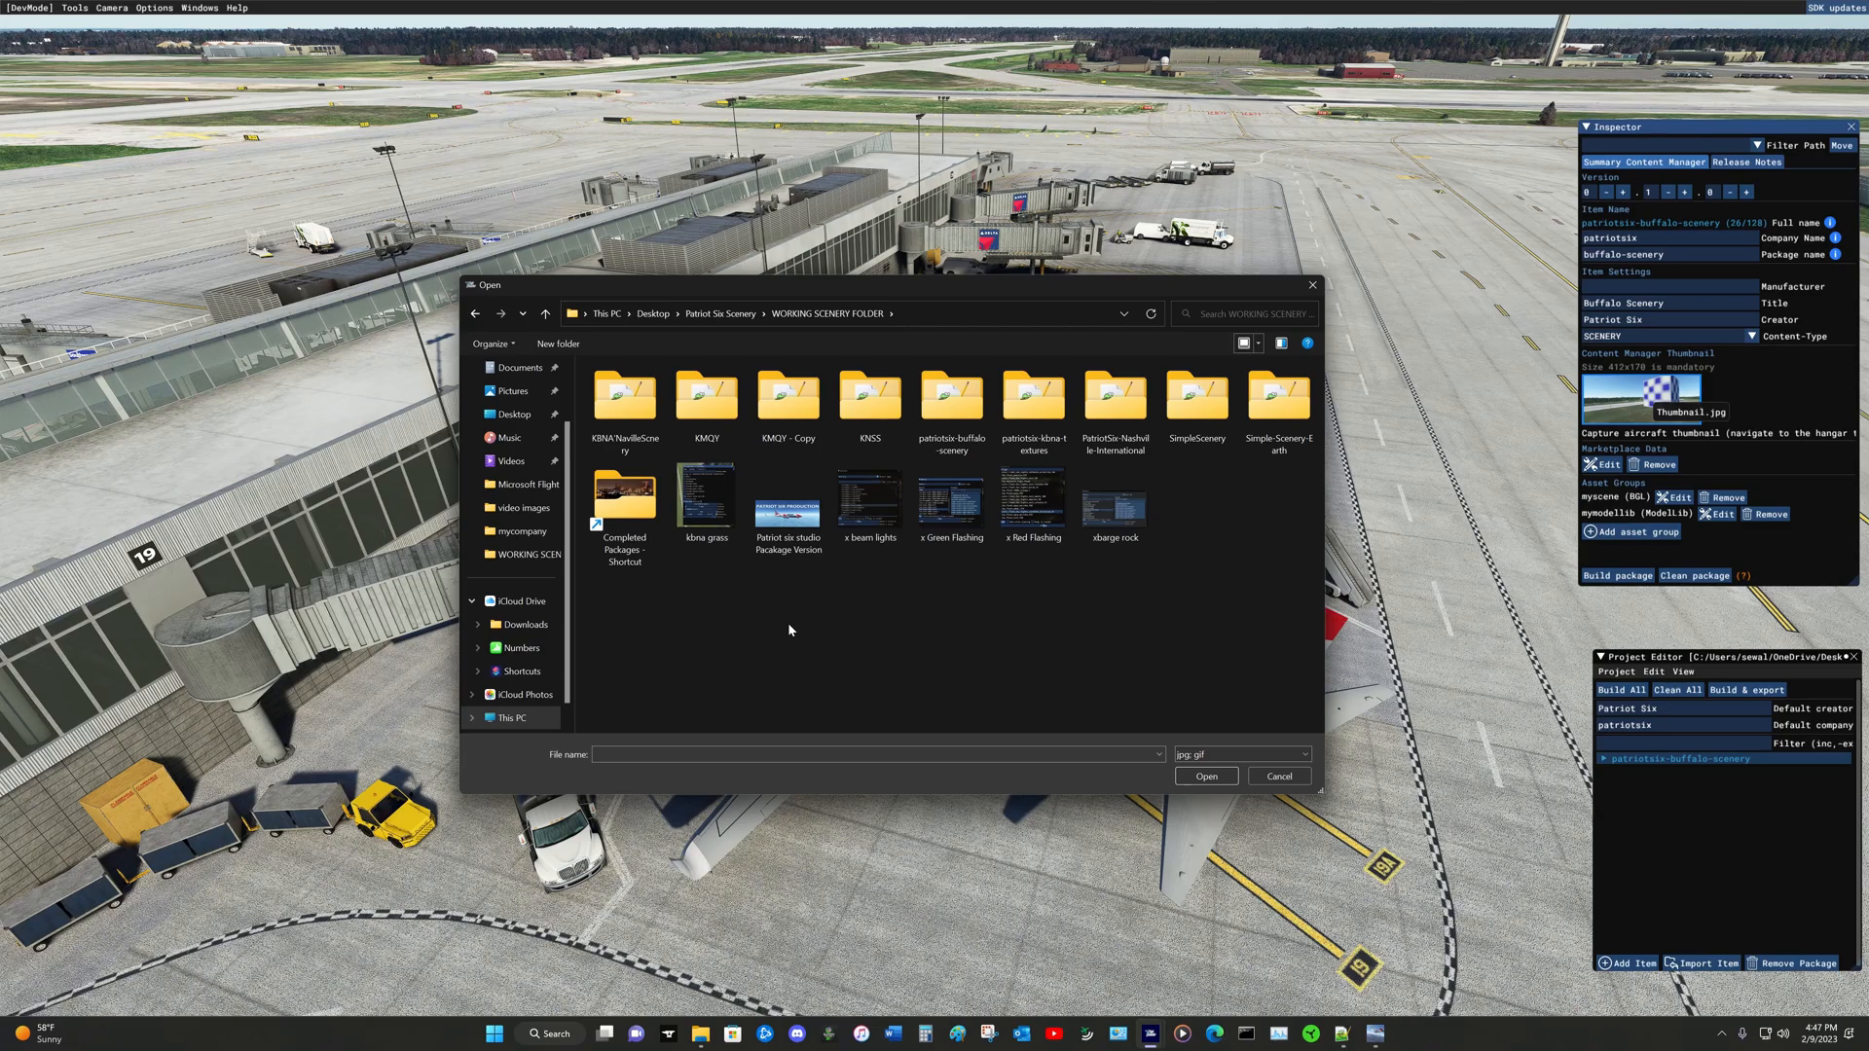
left_click(787, 526)
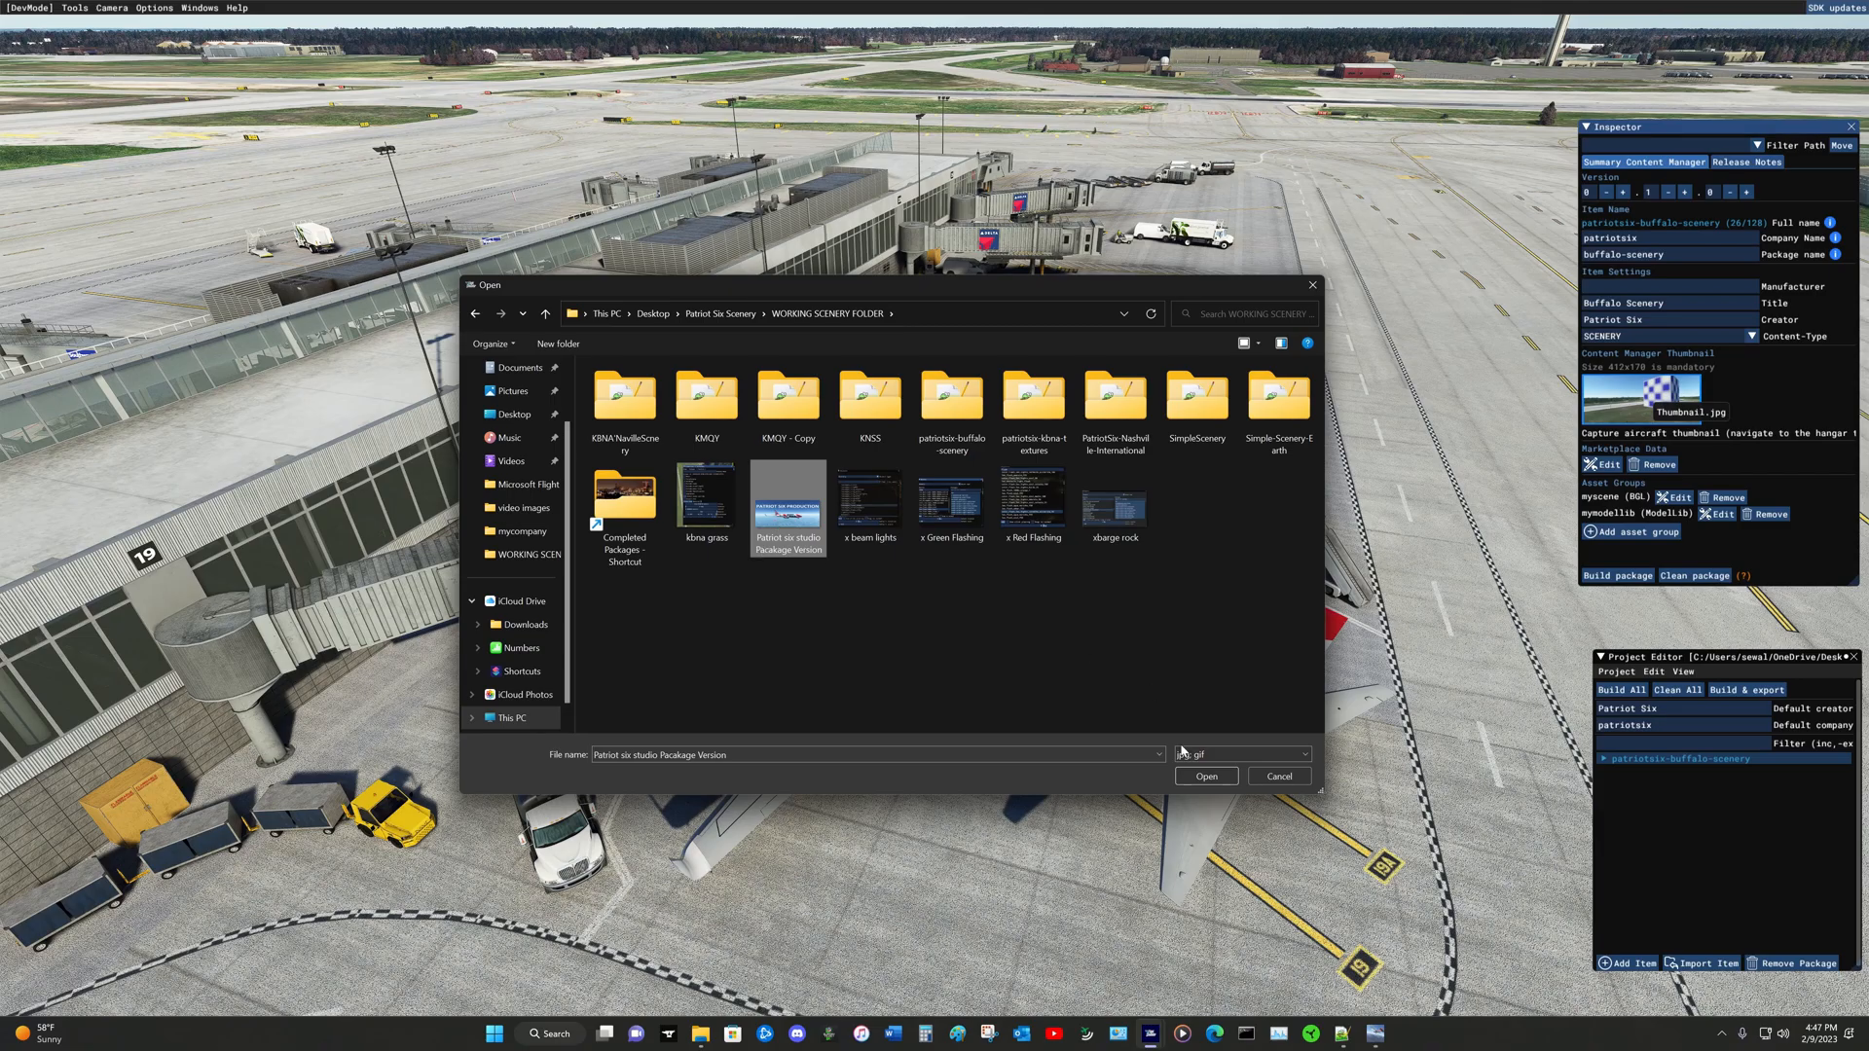
left_click(1205, 777)
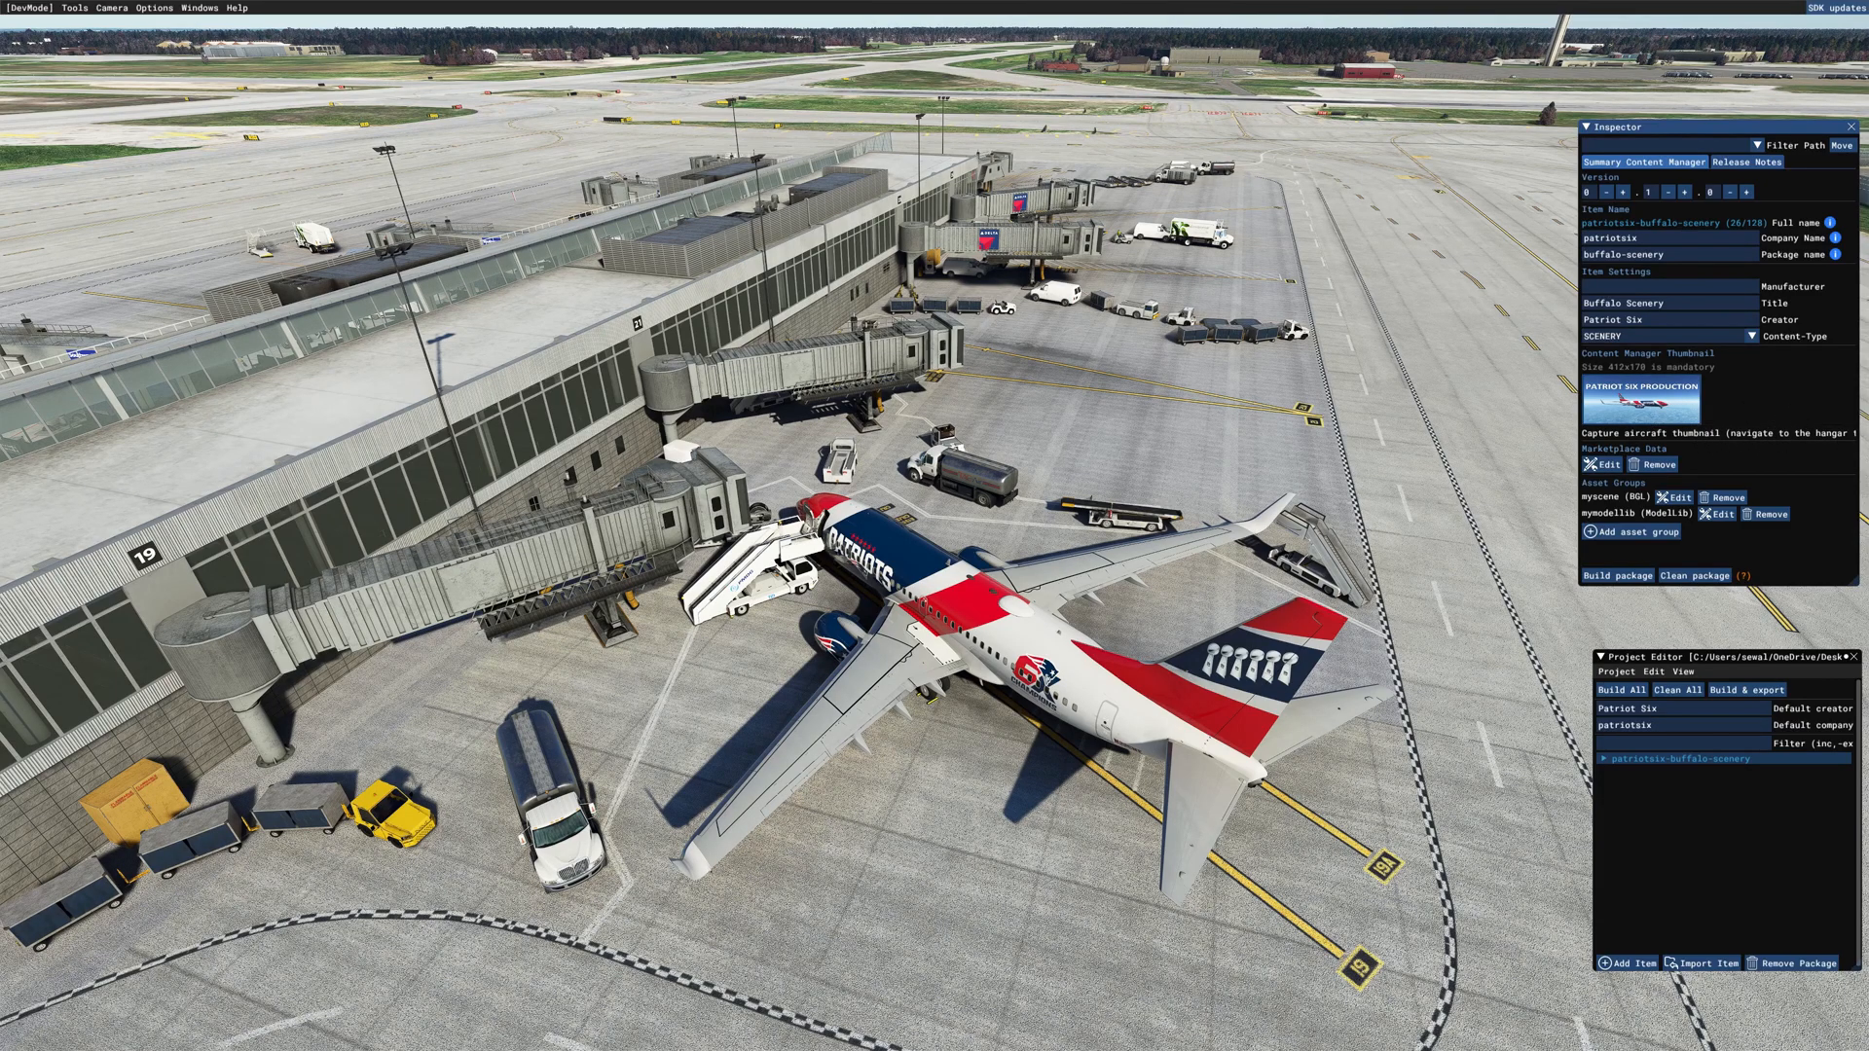
Step: Check the pixel dimensions of the Patriot six studio Pacakage Version image in its file properties
key("alt+Tab")
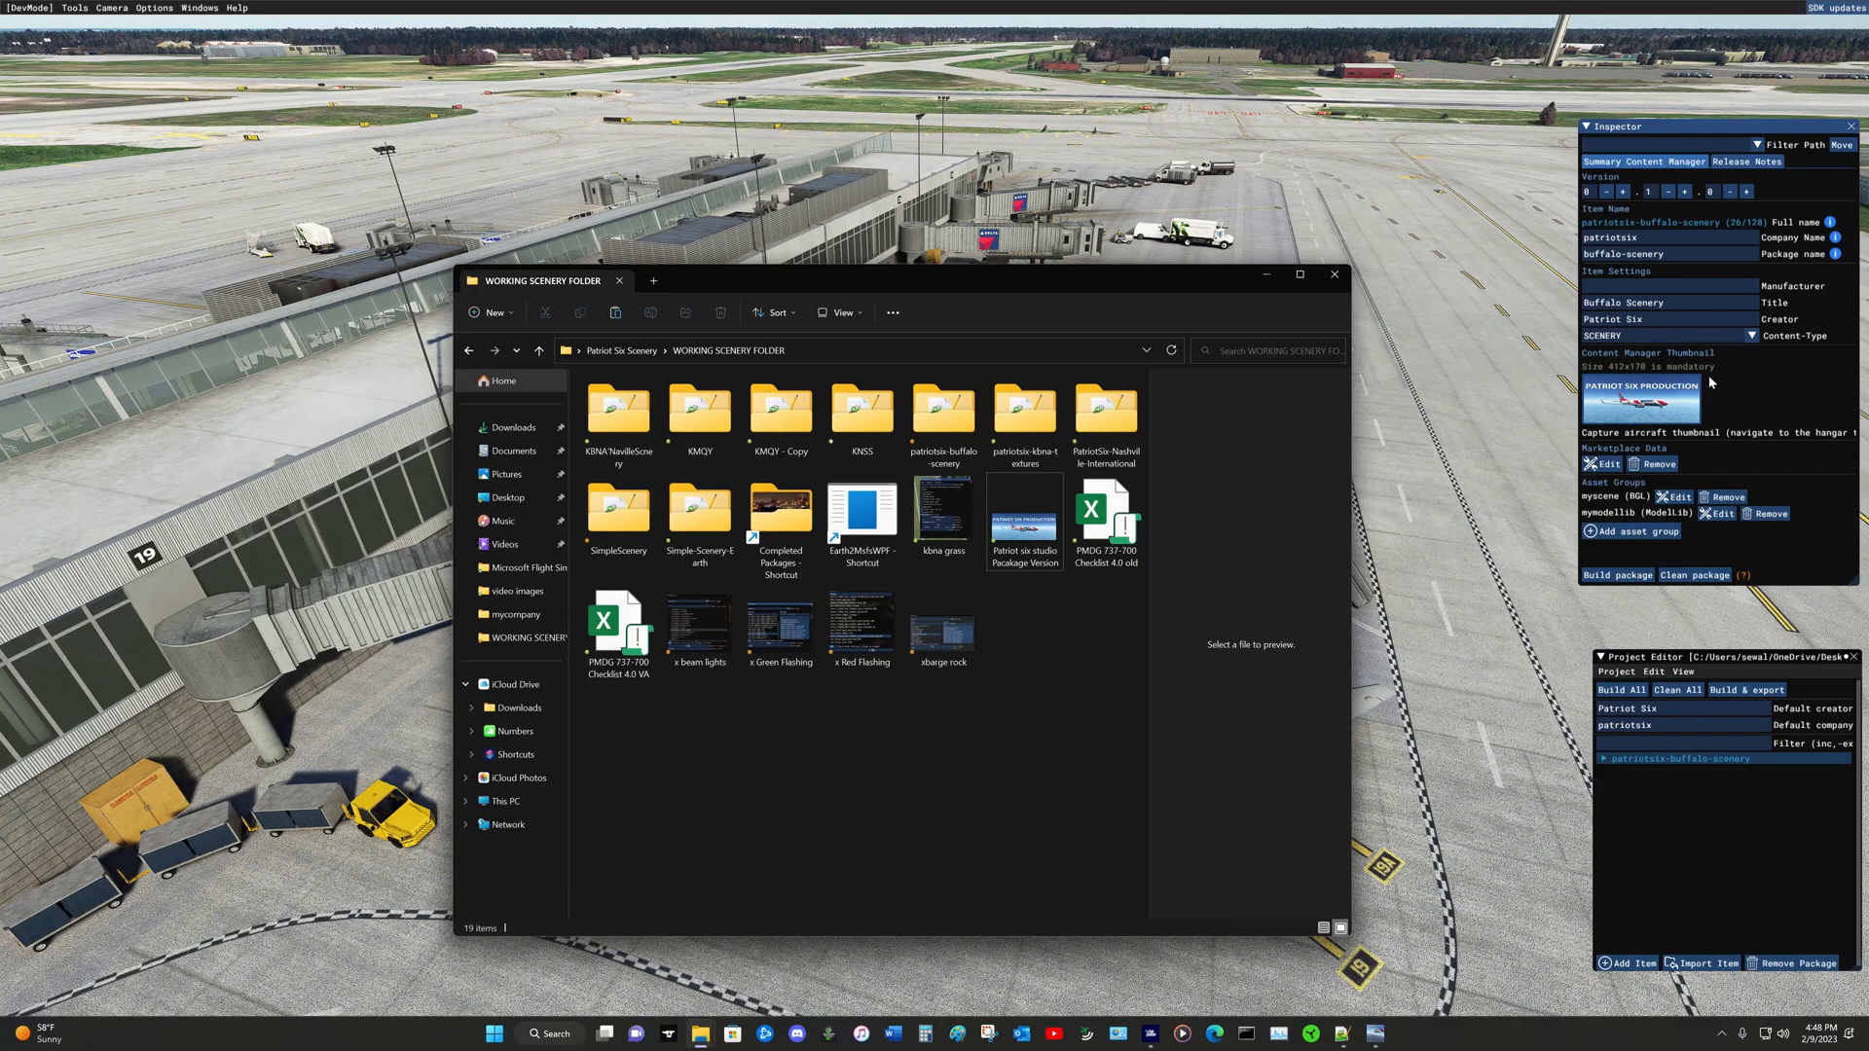
right_click(1023, 531)
left_click(1115, 809)
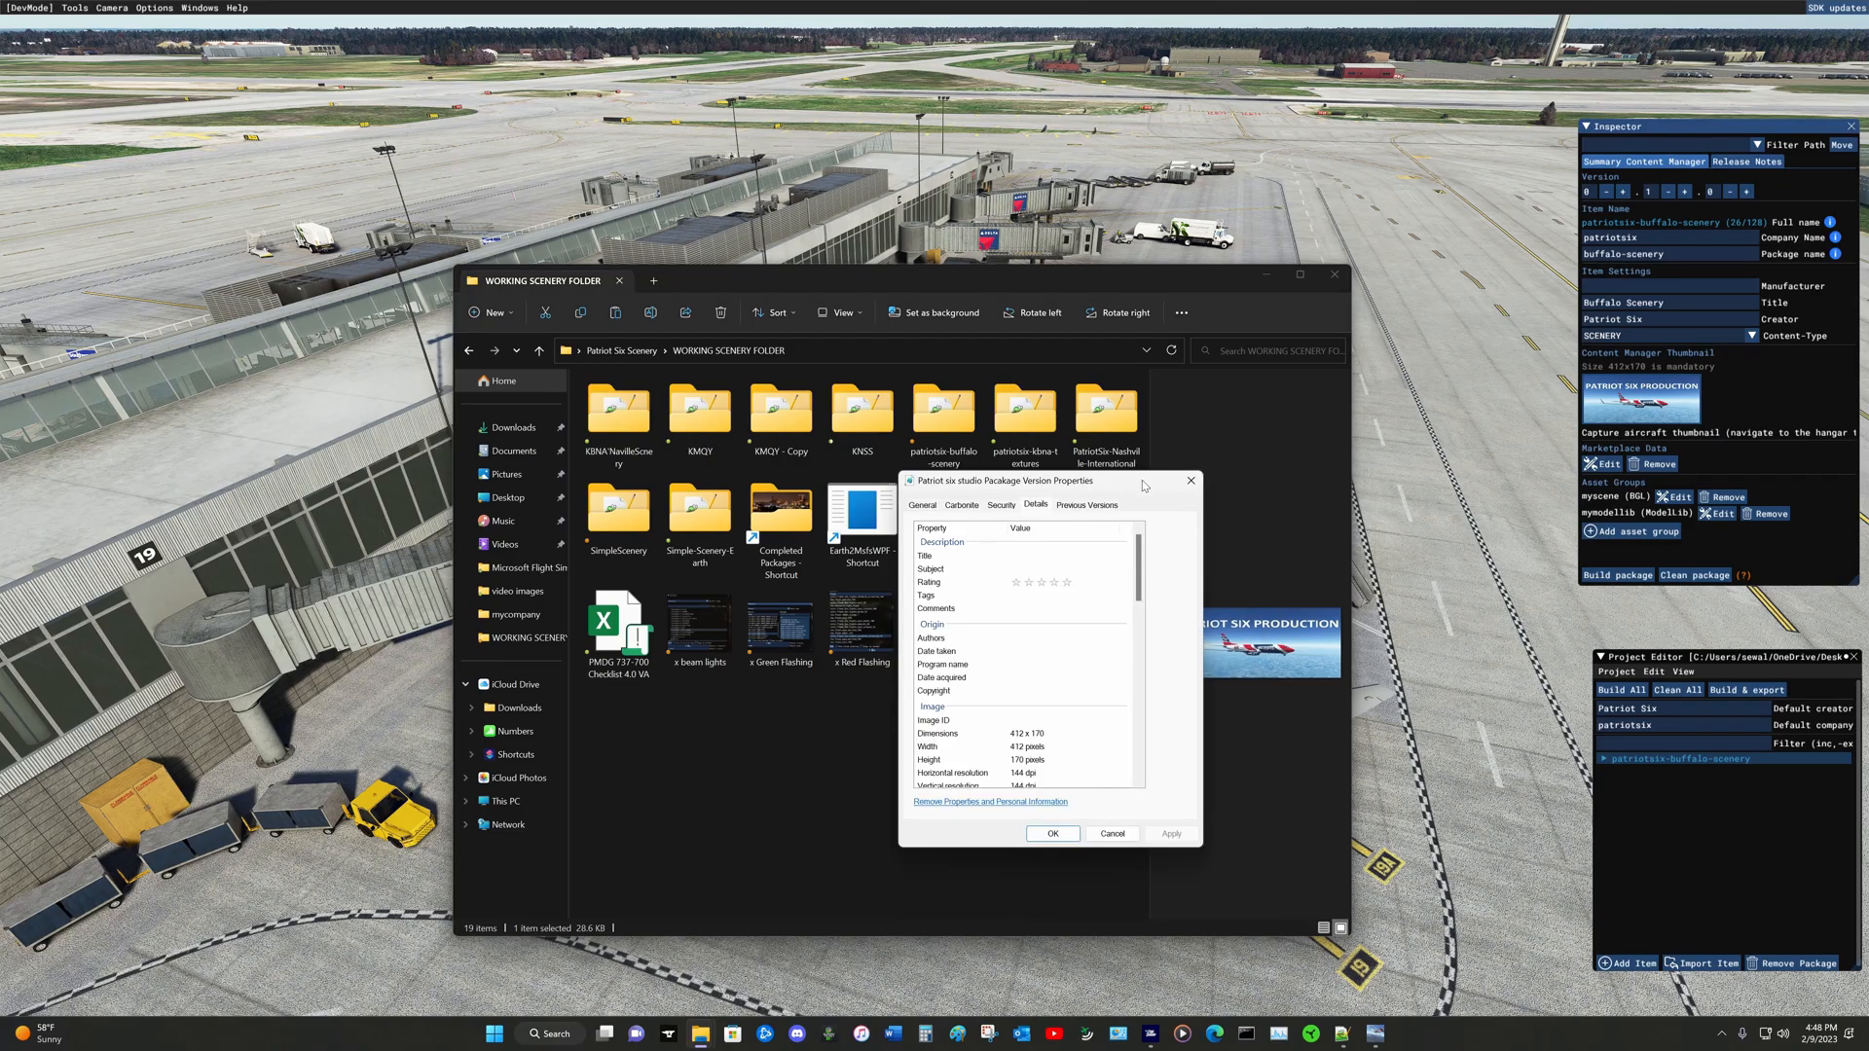
left_click_drag(1144, 485, 1081, 465)
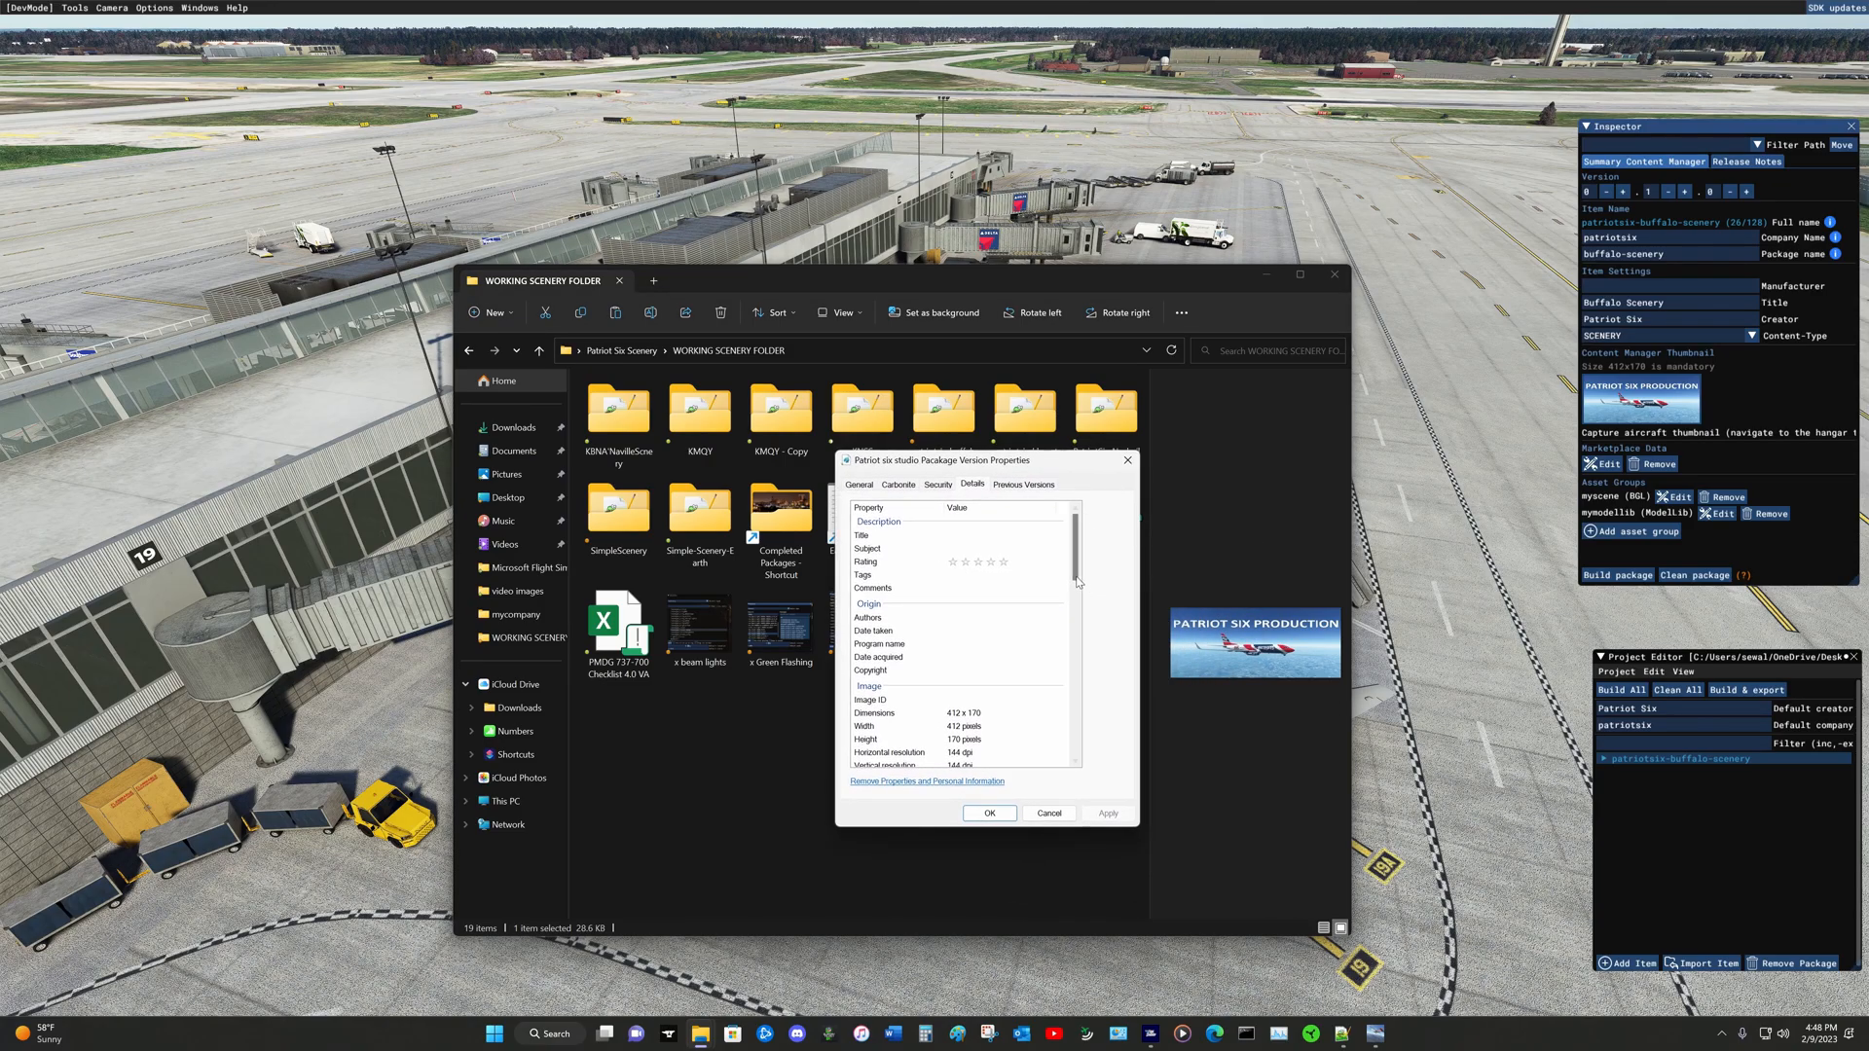
scroll(1077, 582, "down", 3)
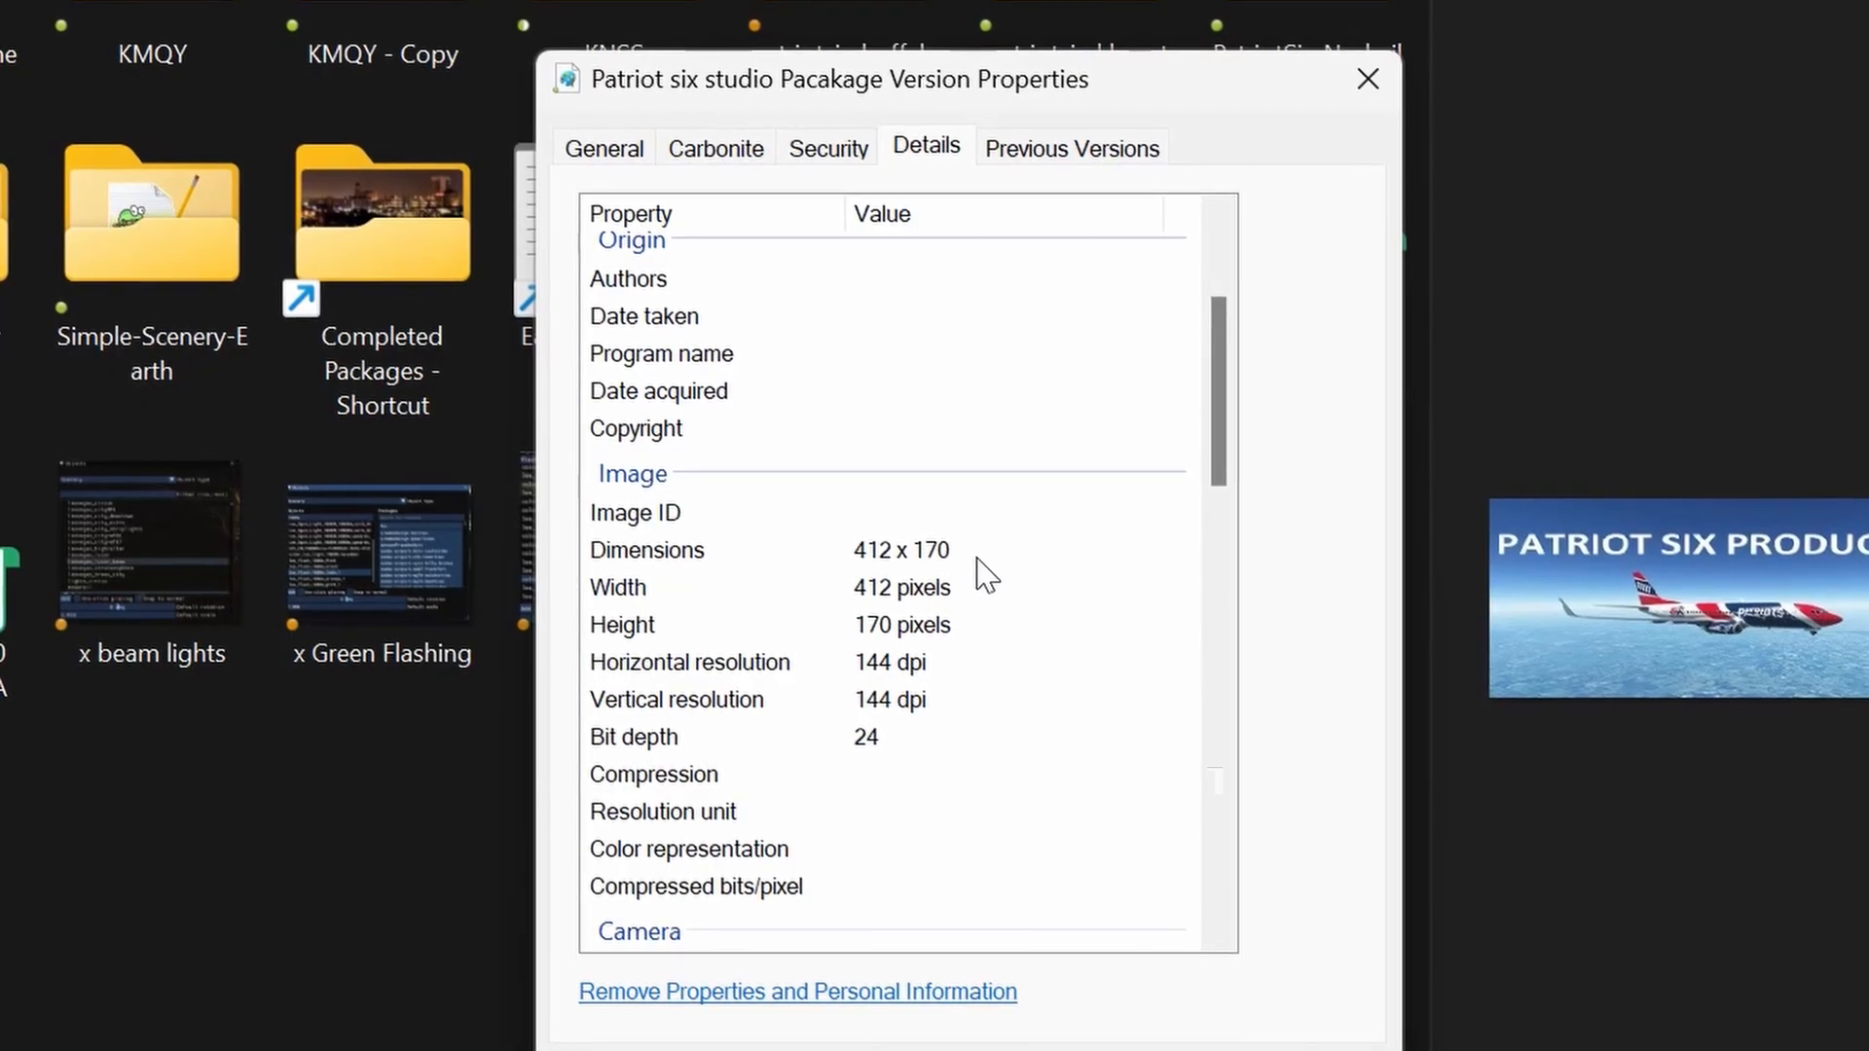
left_click(981, 554)
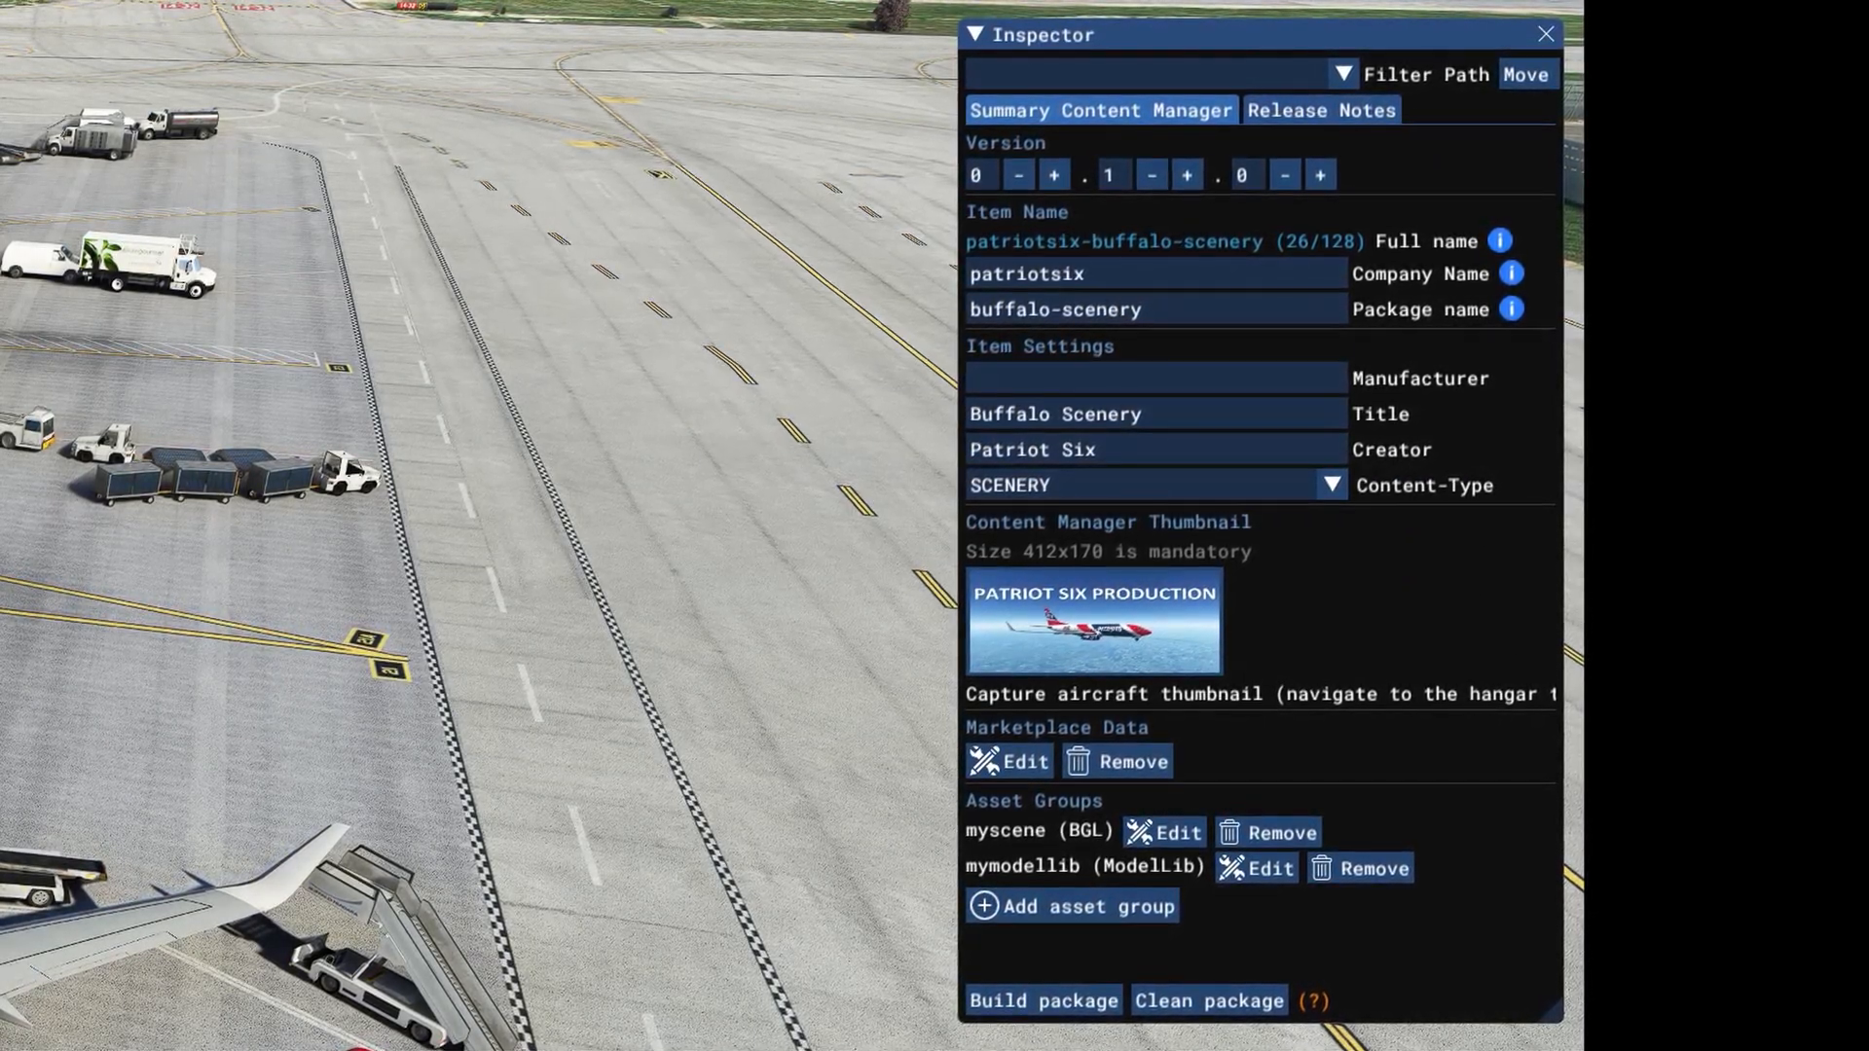
Step: Build the patriotsix-buffalo-scenery package, saving the project first, and hide the console
left_click(1041, 1010)
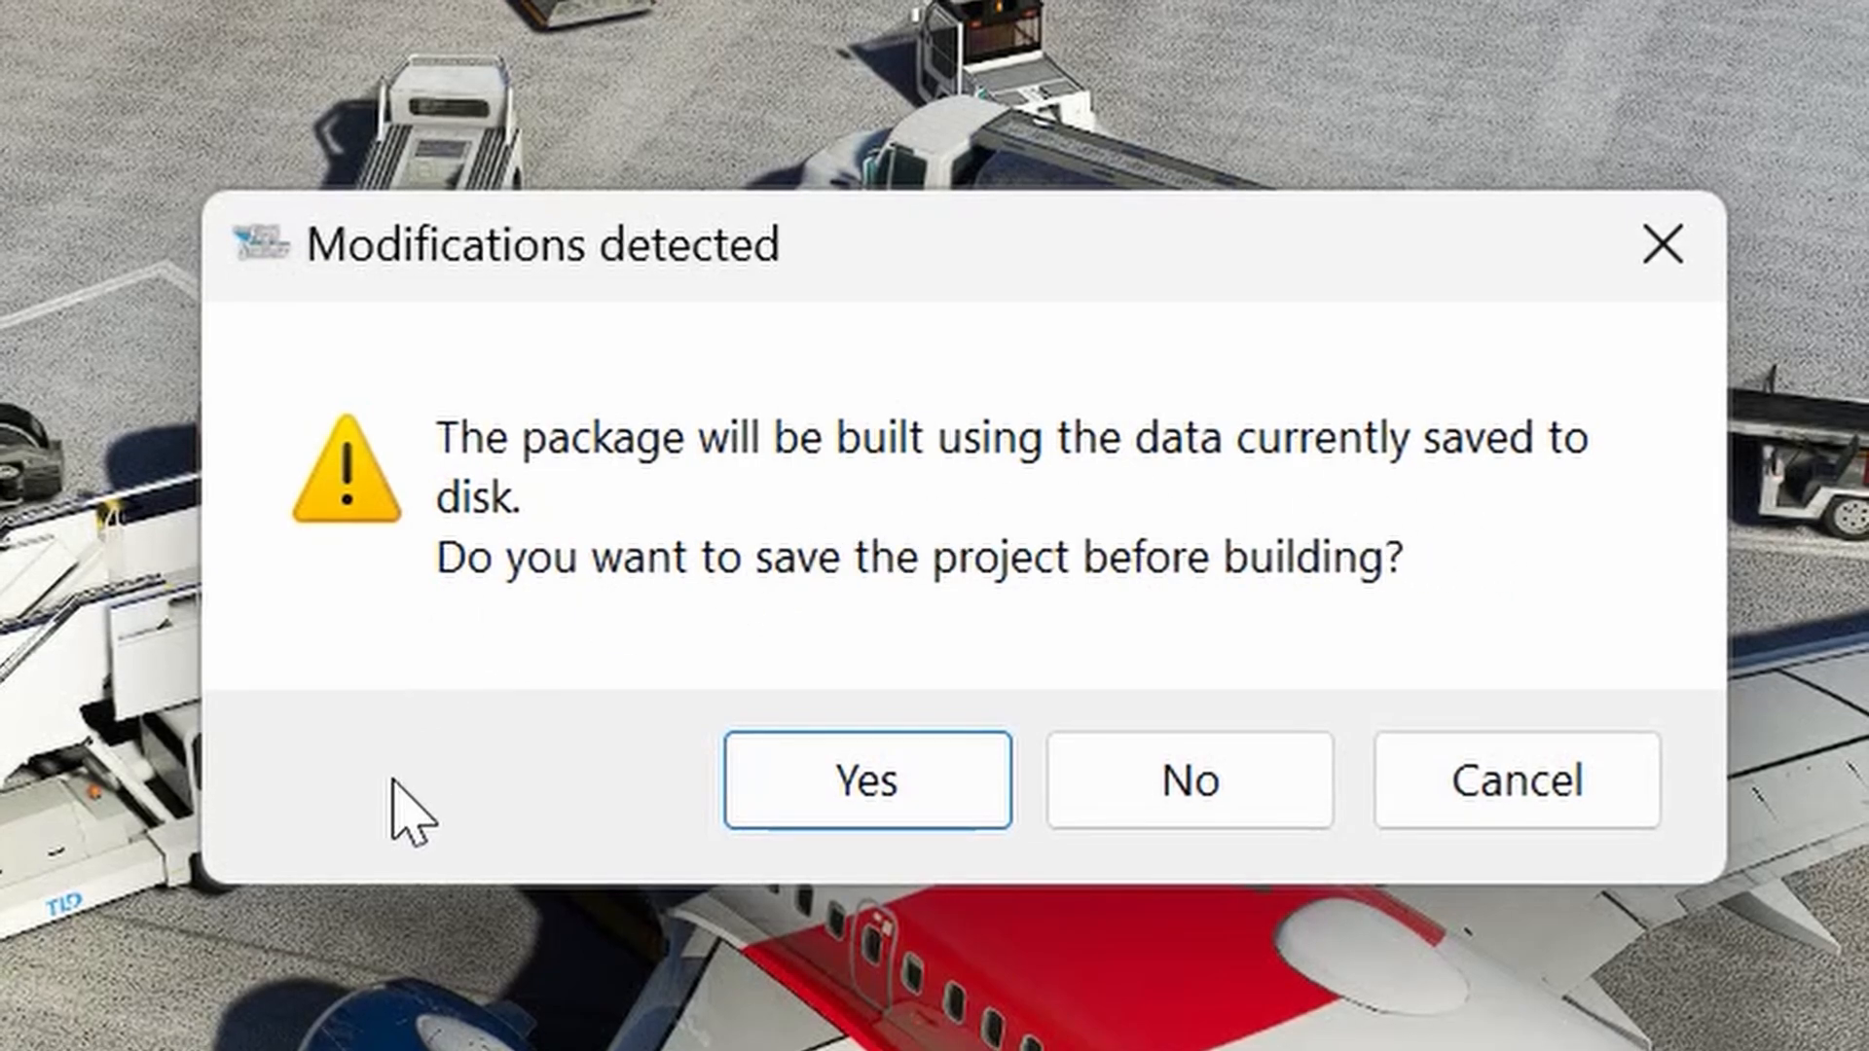
left_click(867, 816)
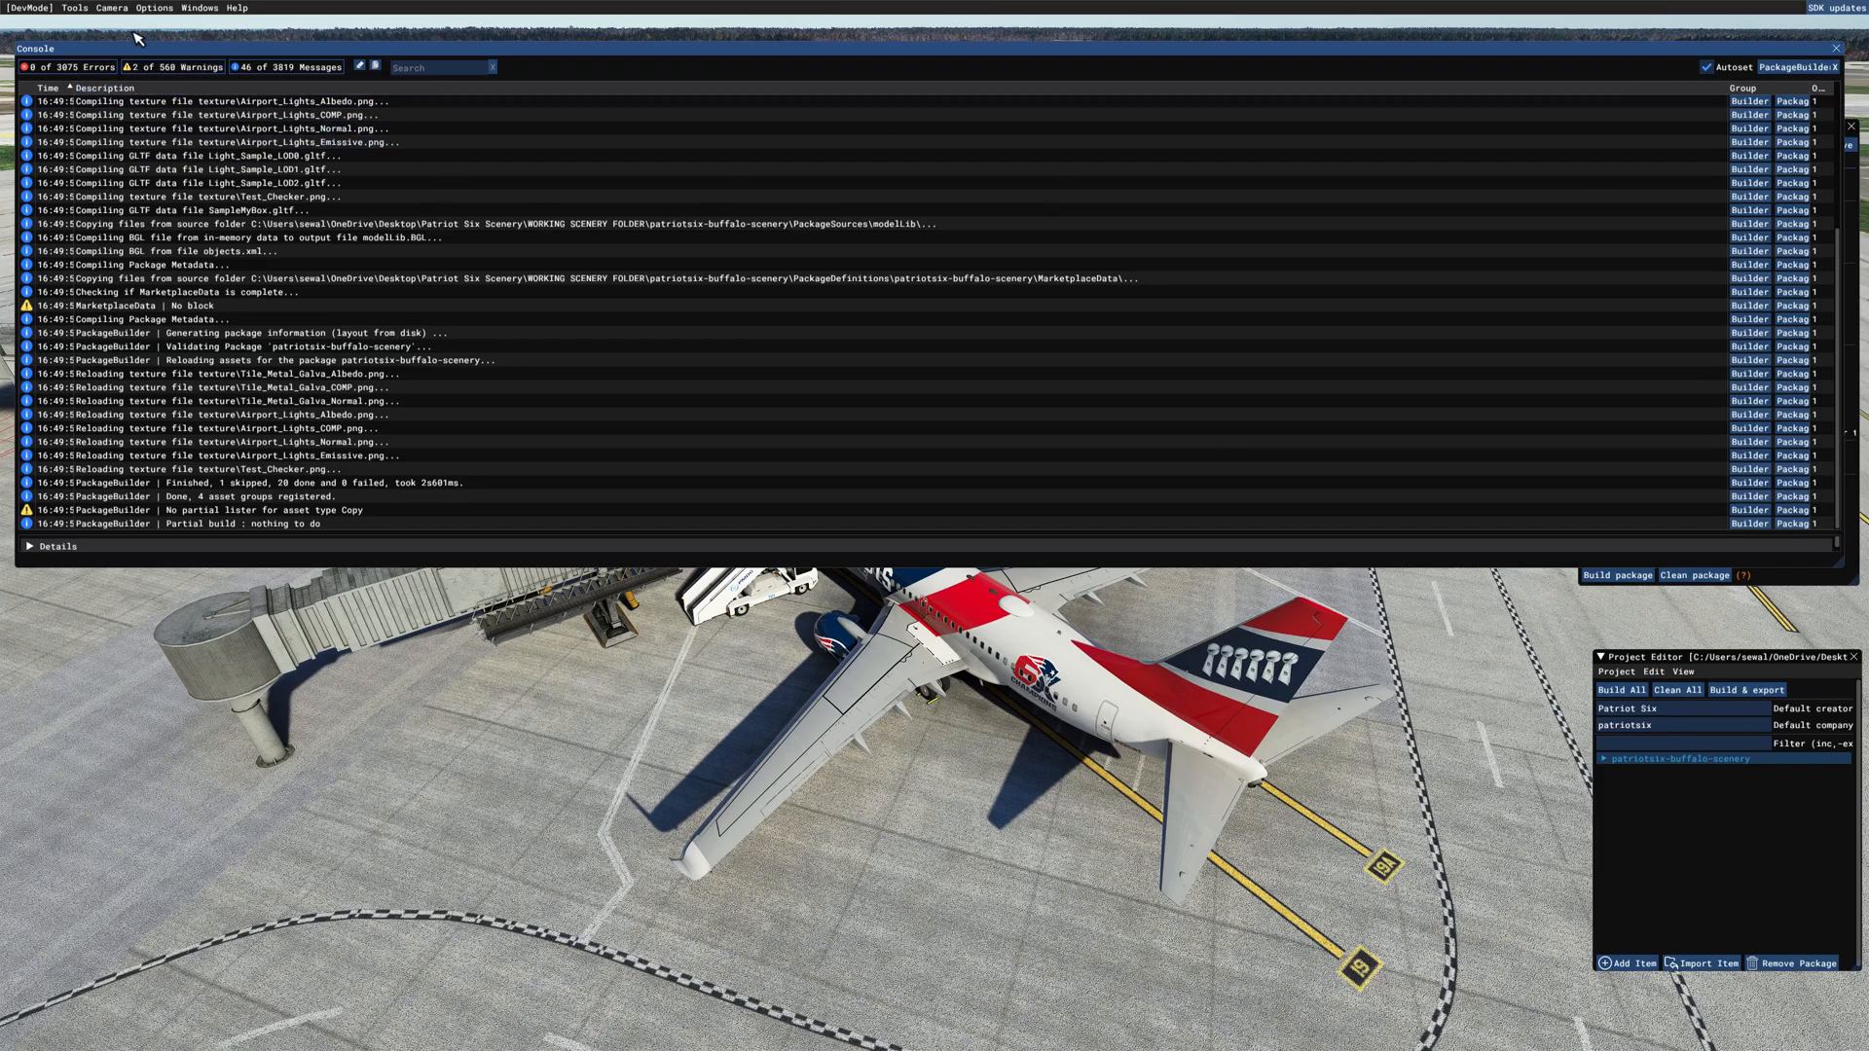
left_click(199, 9)
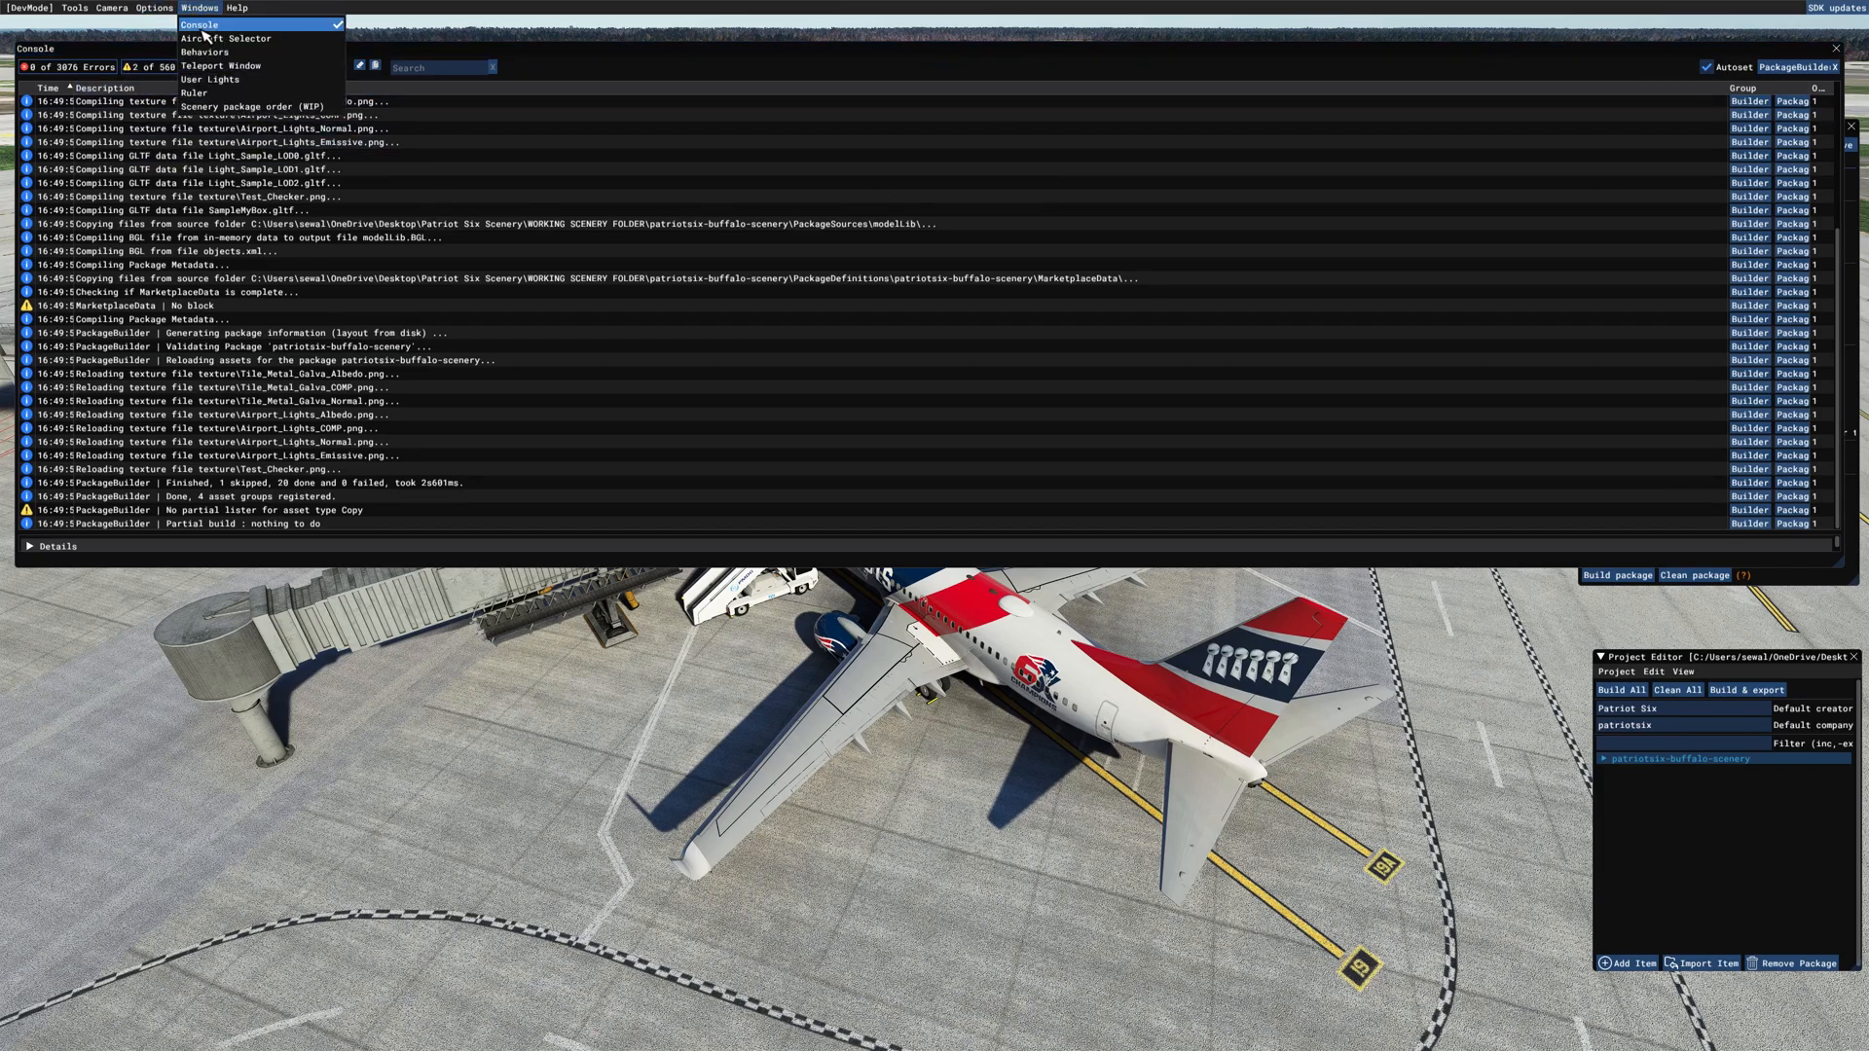
left_click(246, 107)
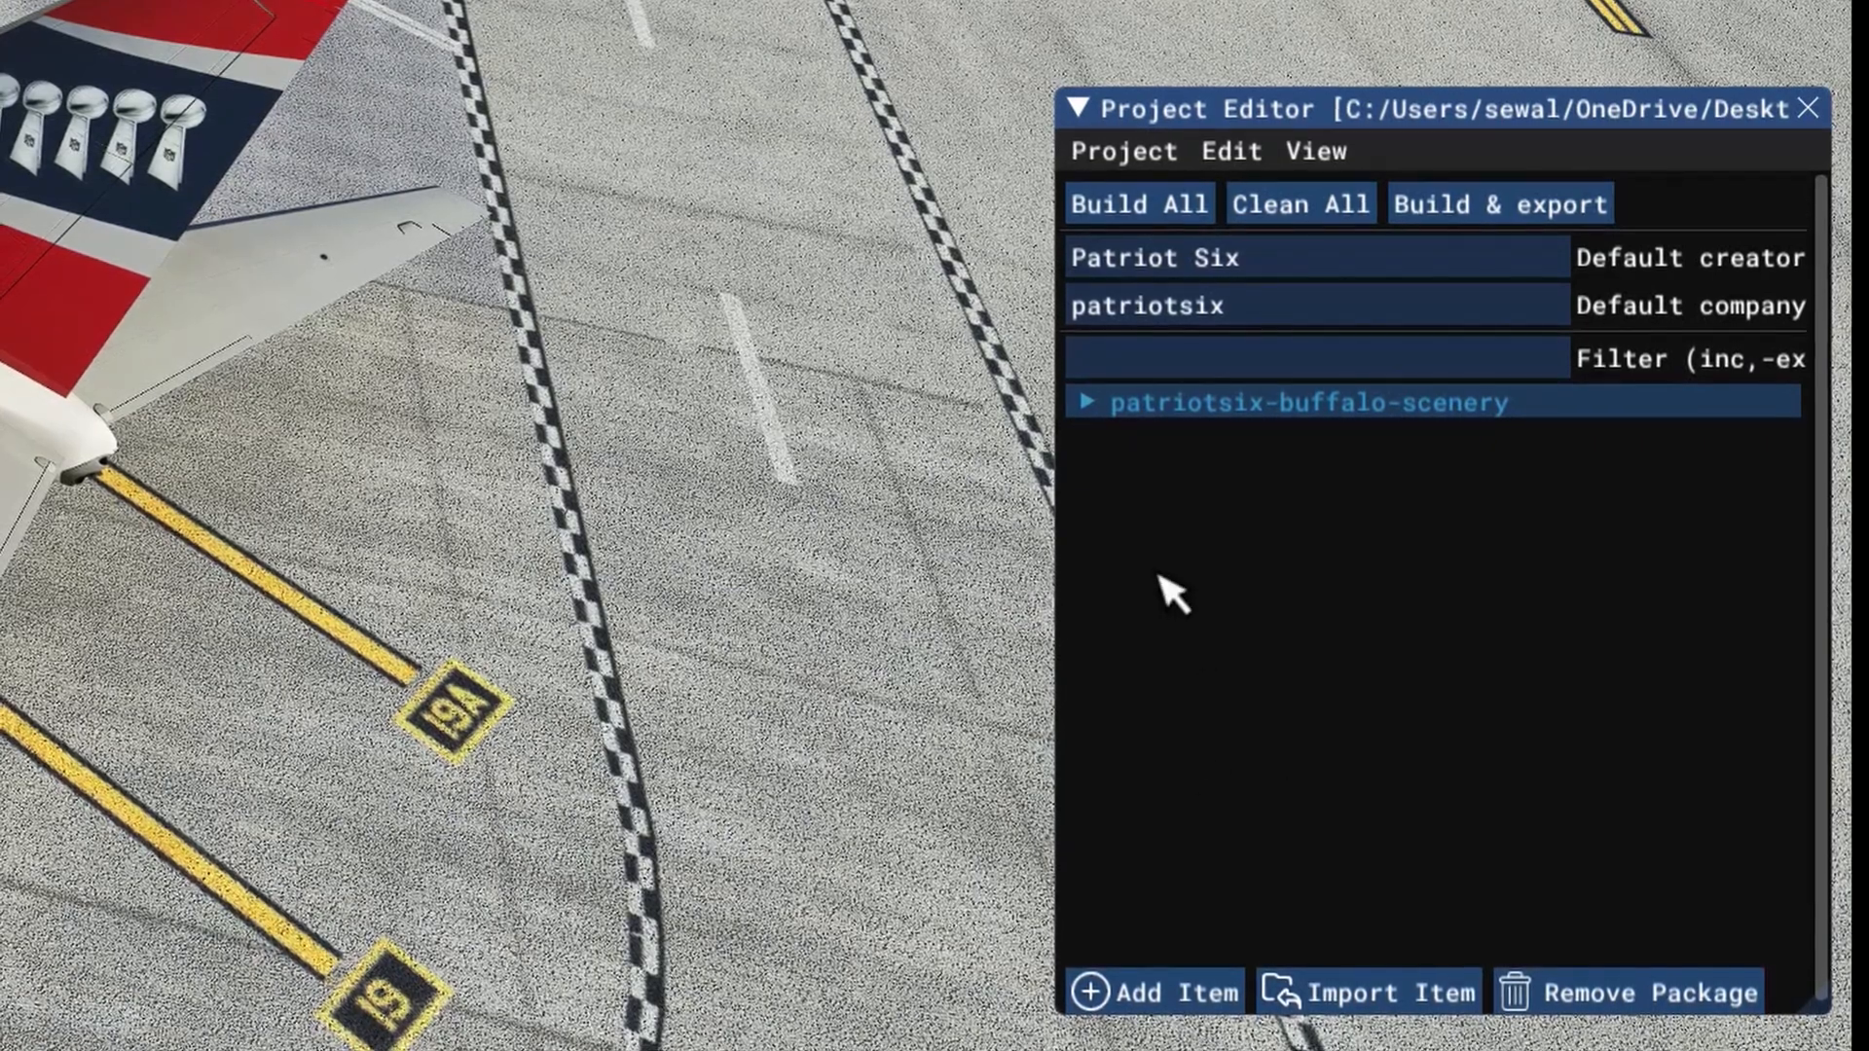
Step: Expand the patriotsix-buffalo-scenery package and load its myscene BGL asset group in the editor
left_click(1085, 405)
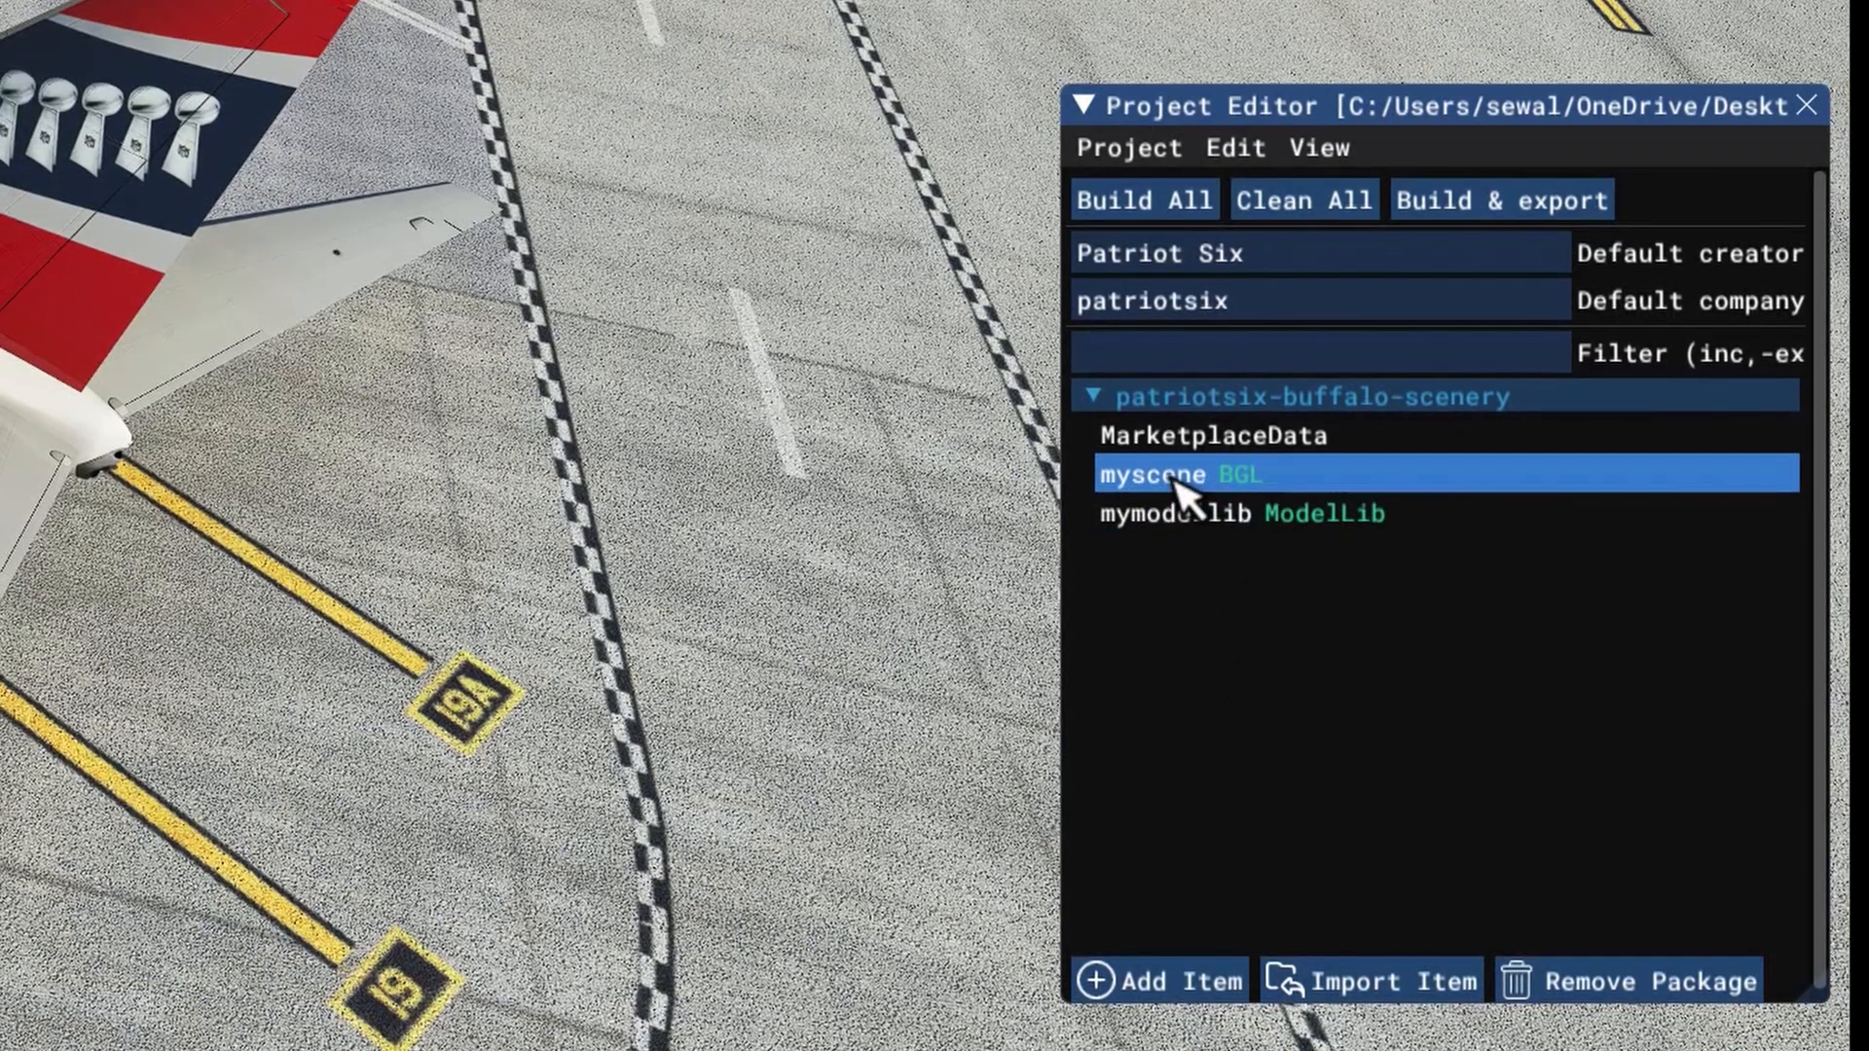
left_click(1184, 487)
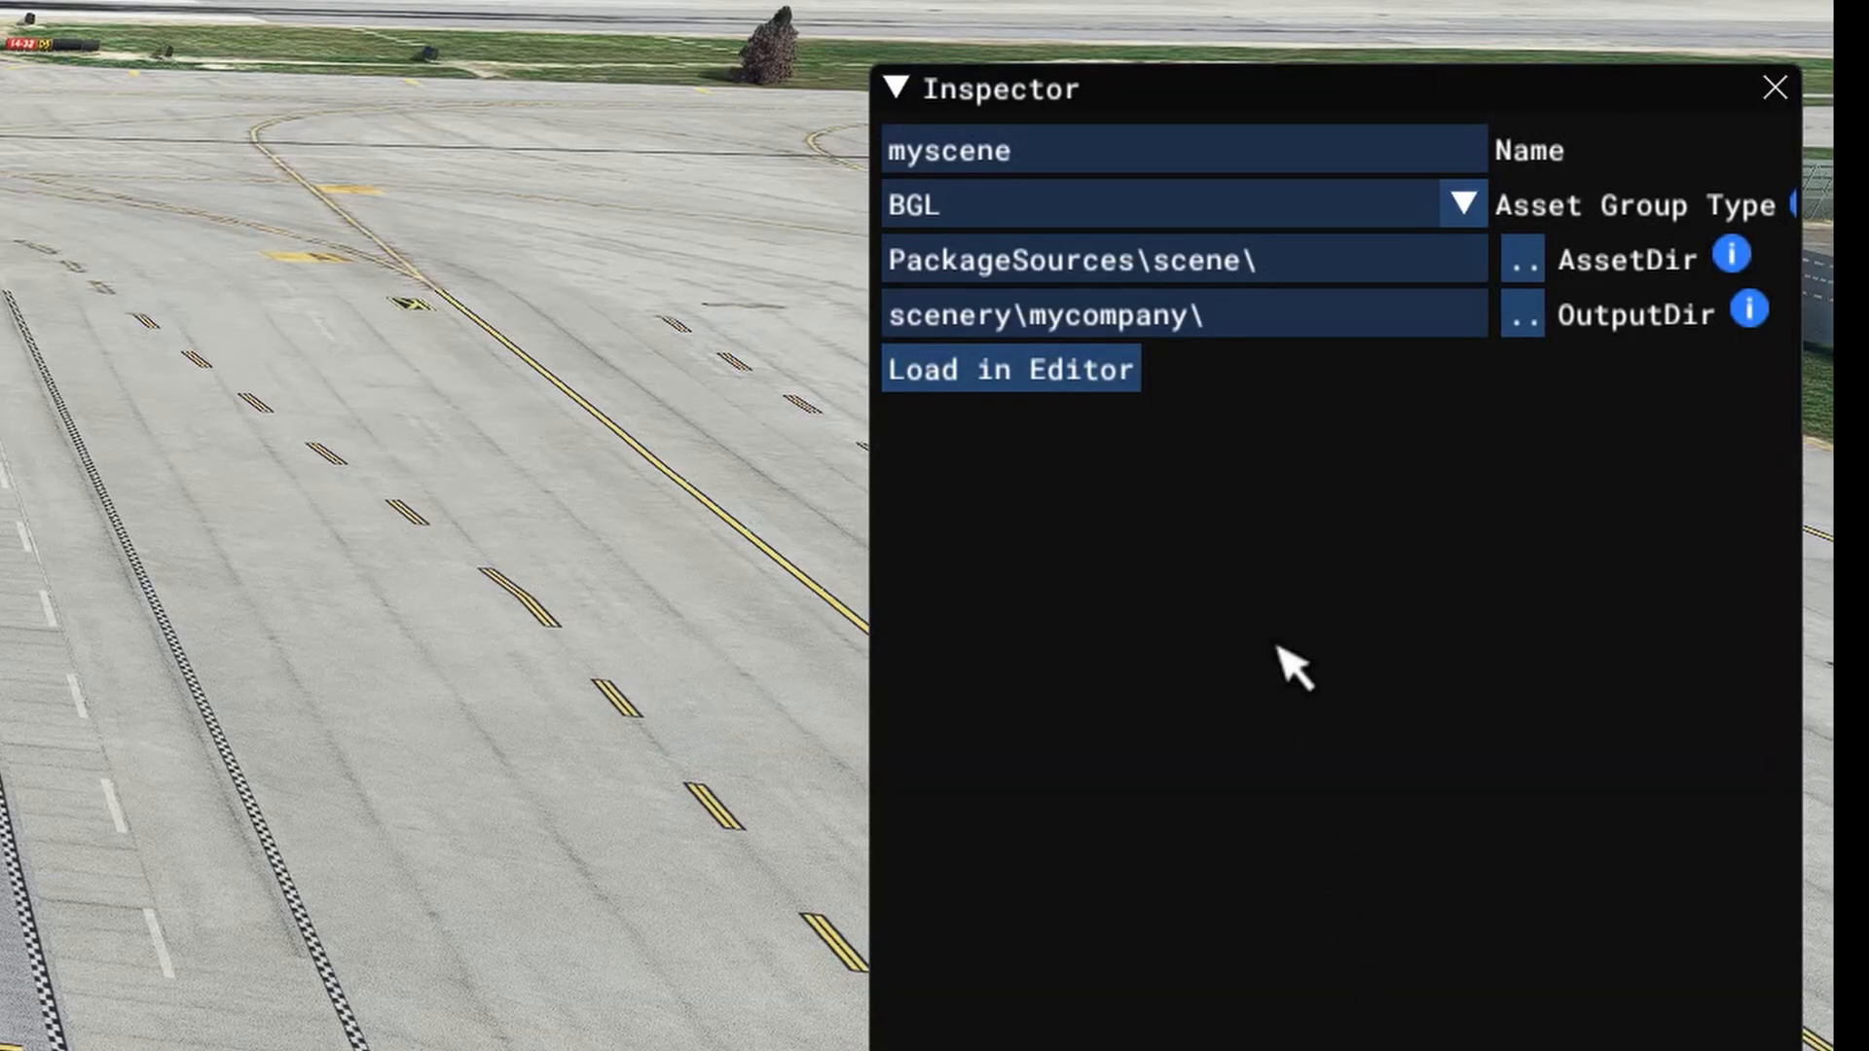
left_click(1019, 380)
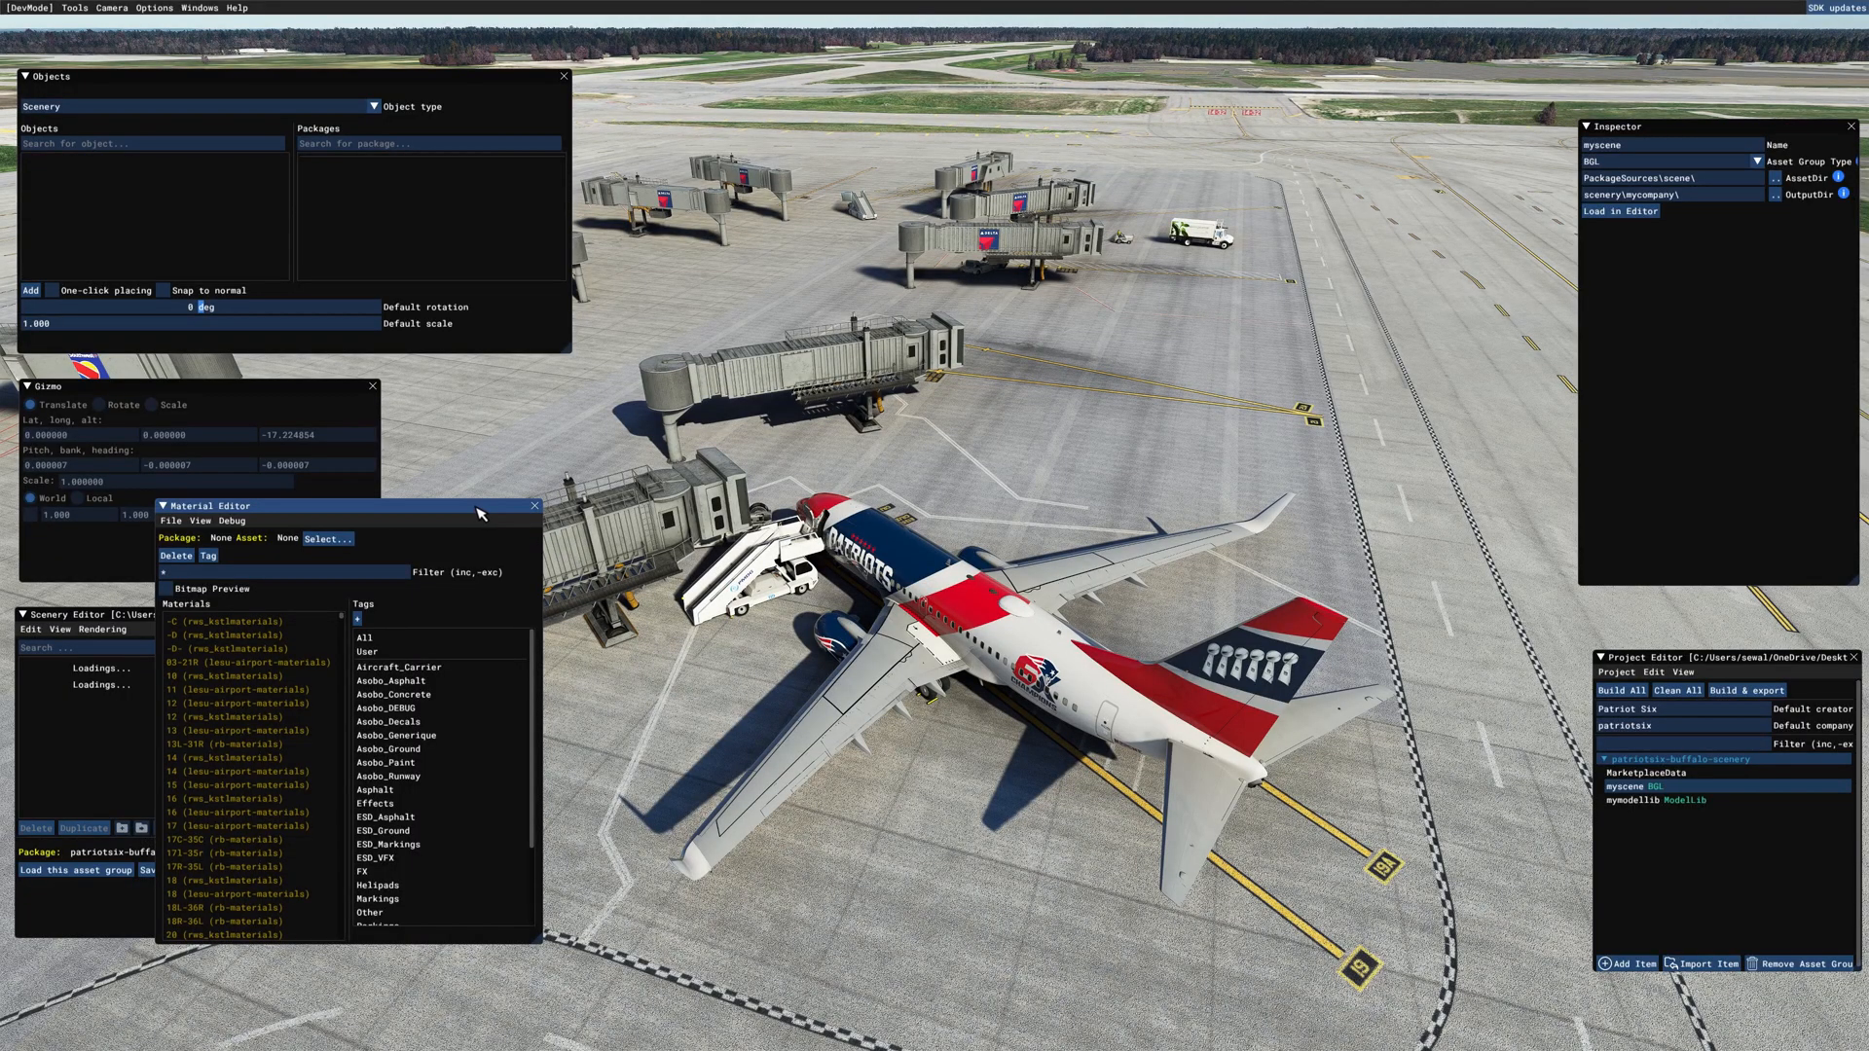
Step: Review which windows the Scenery Editor has enabled and close the Material Editor
left_click_drag(480, 513, 1310, 522)
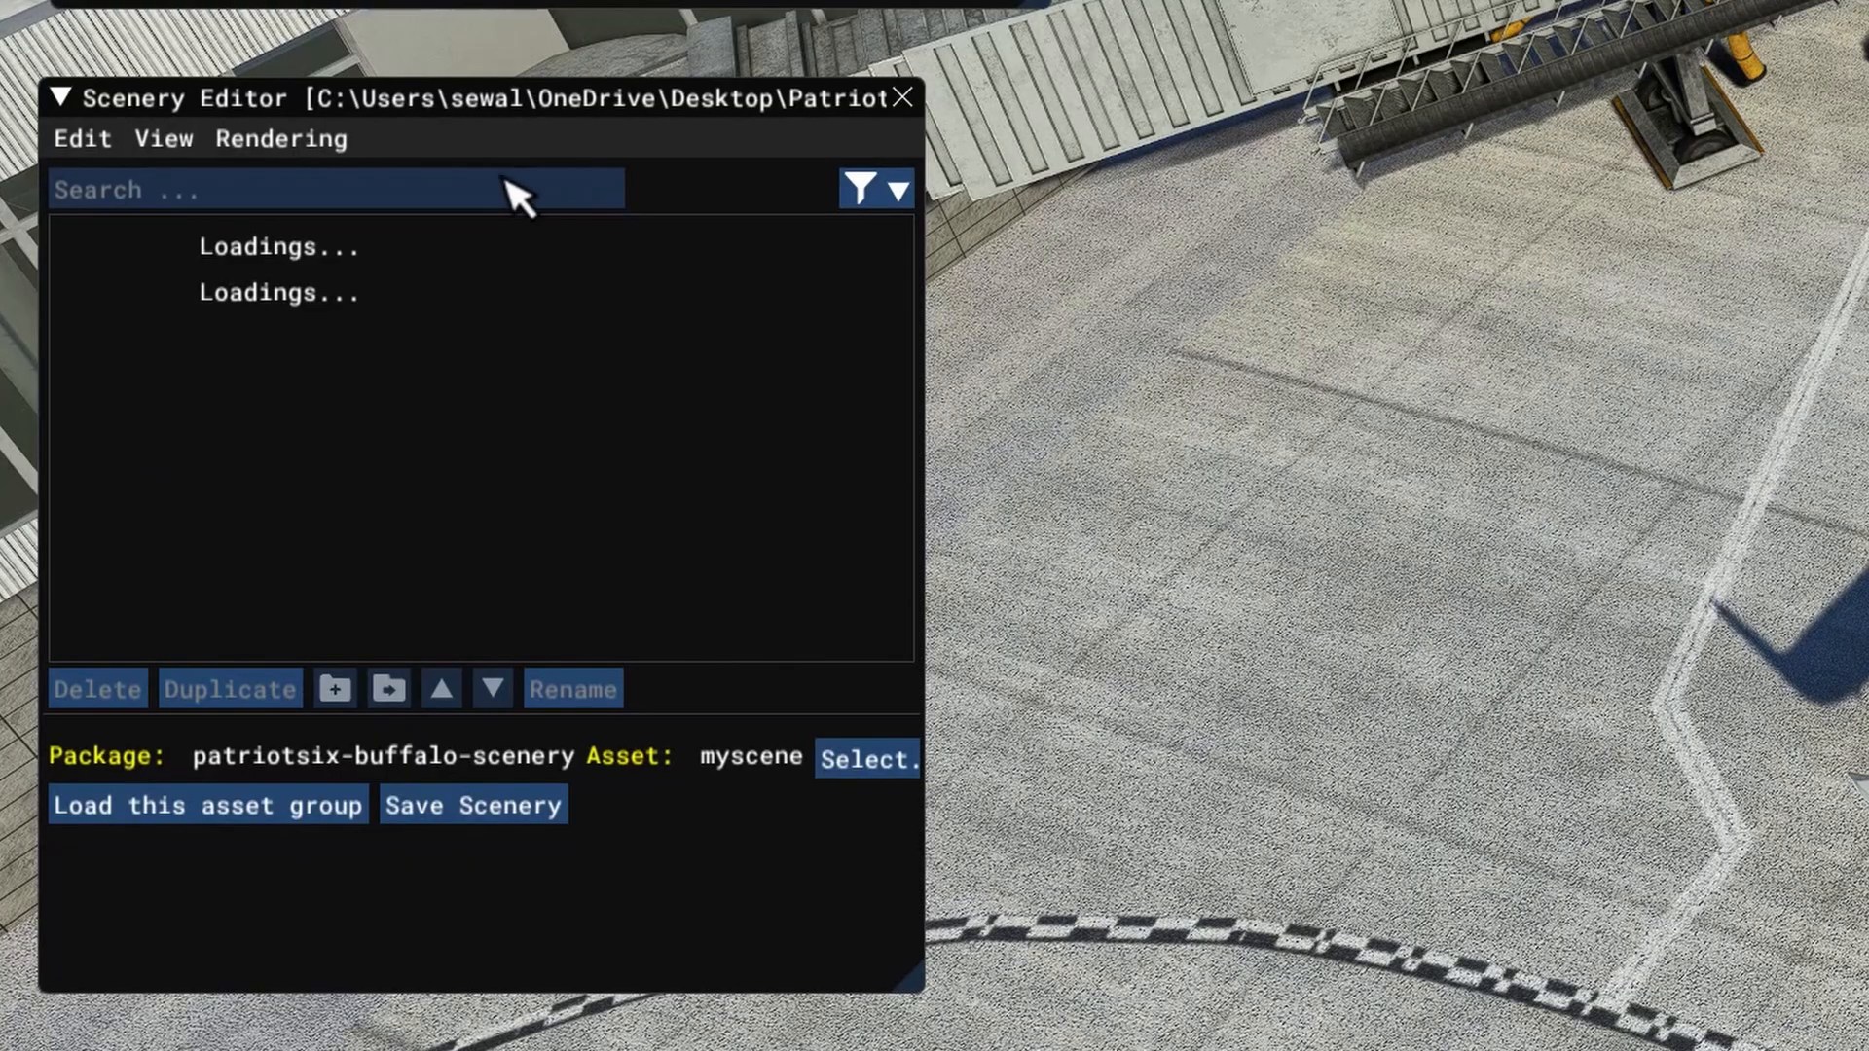
left_click(158, 142)
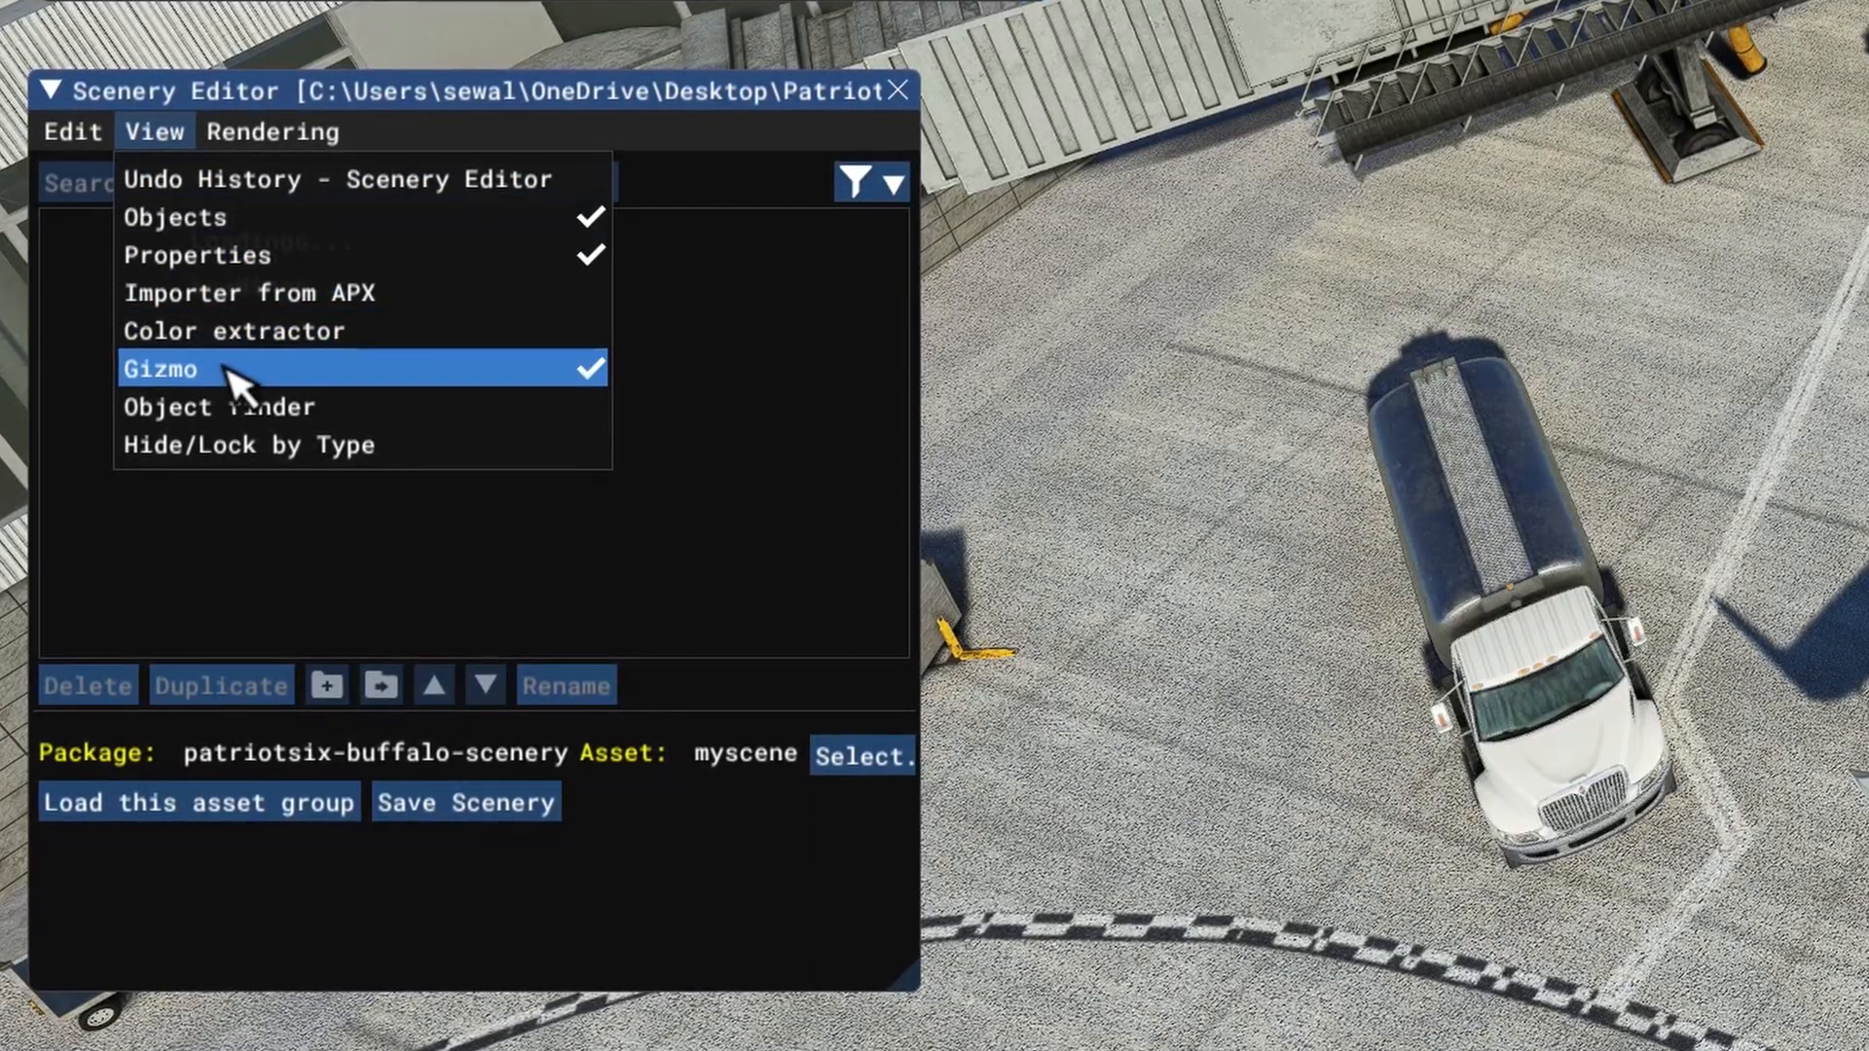
left_click(696, 543)
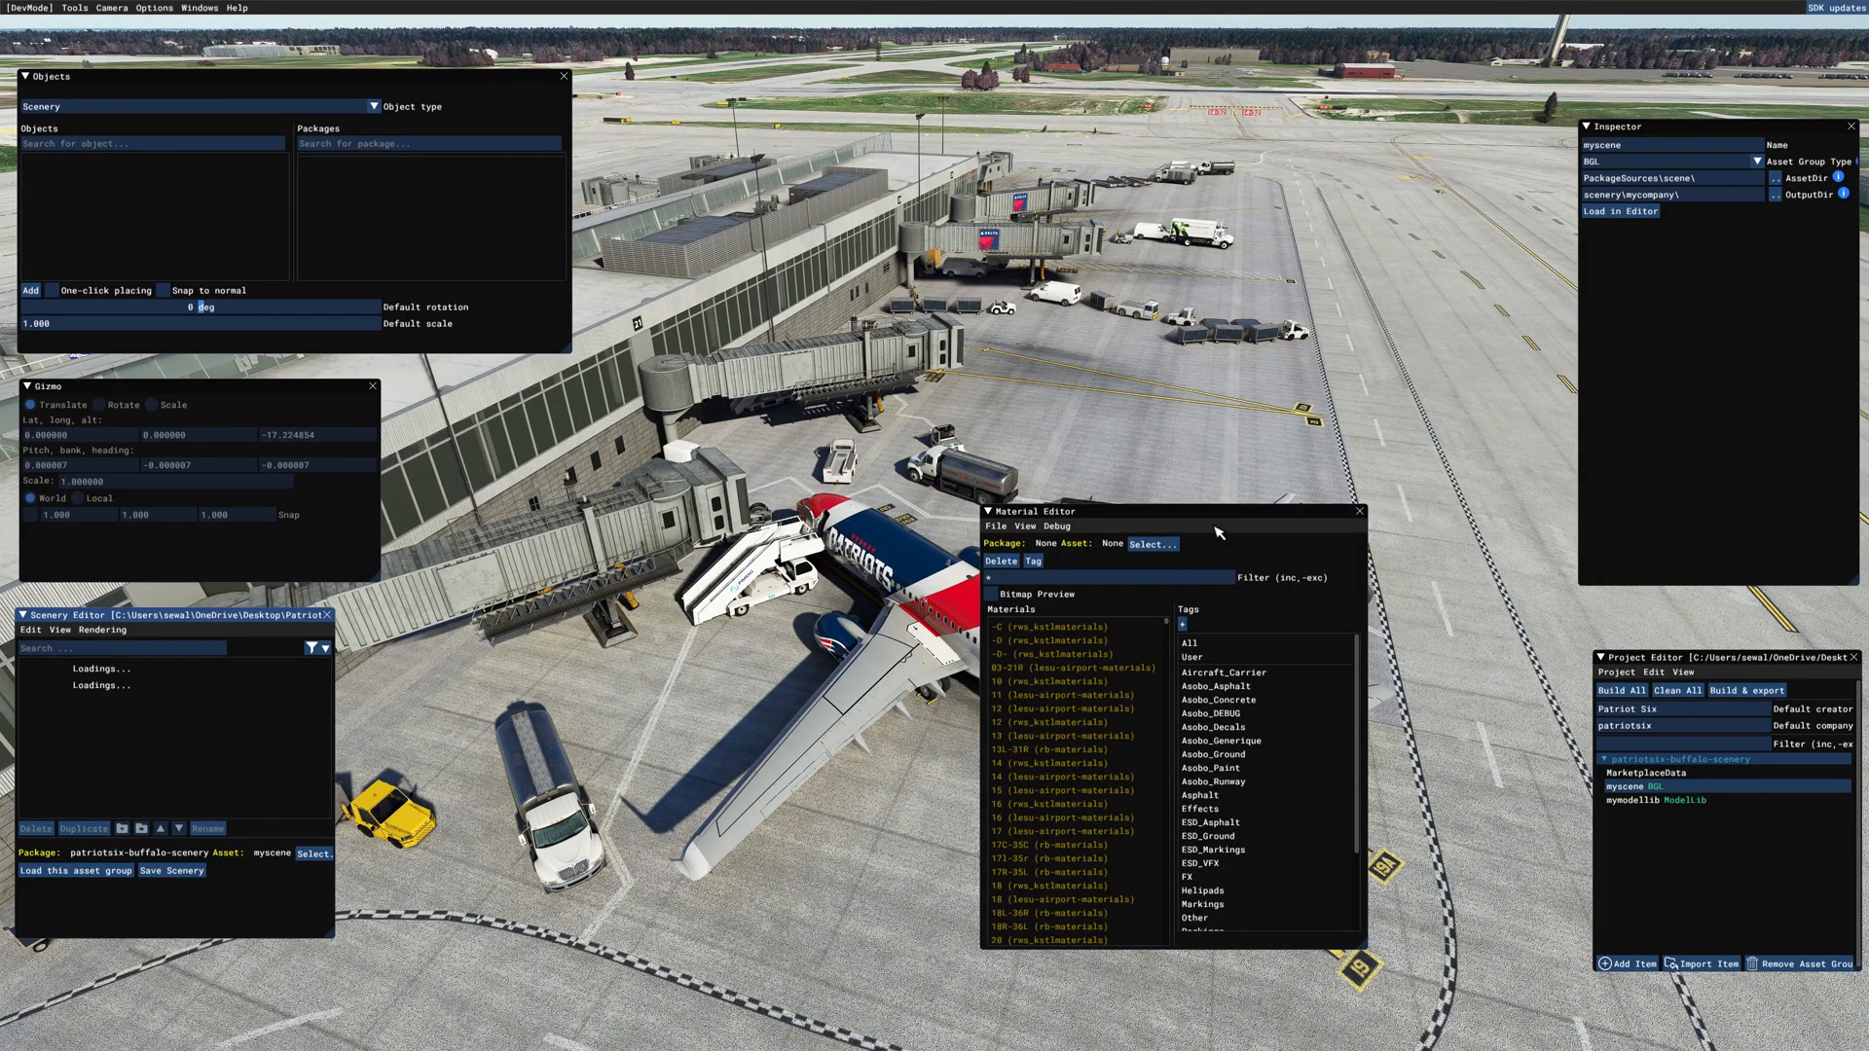
left_click_drag(1195, 521, 1321, 522)
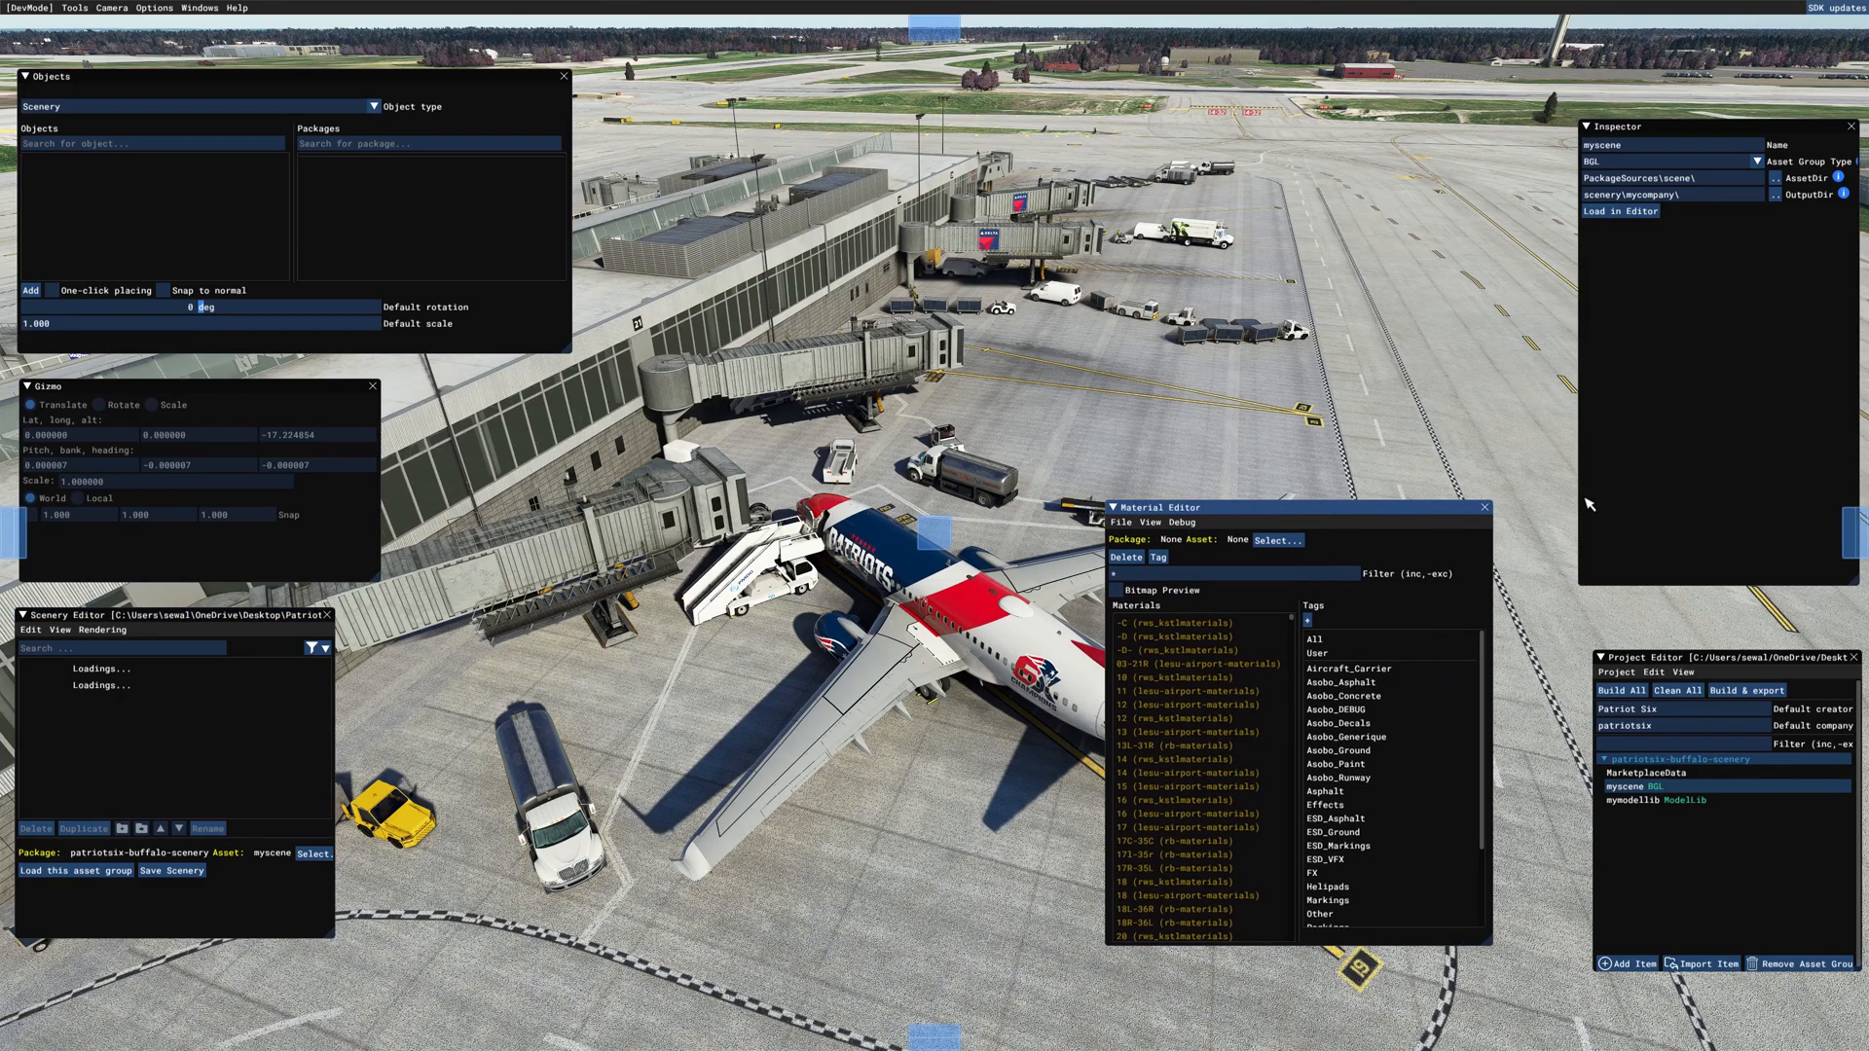
left_click(1484, 511)
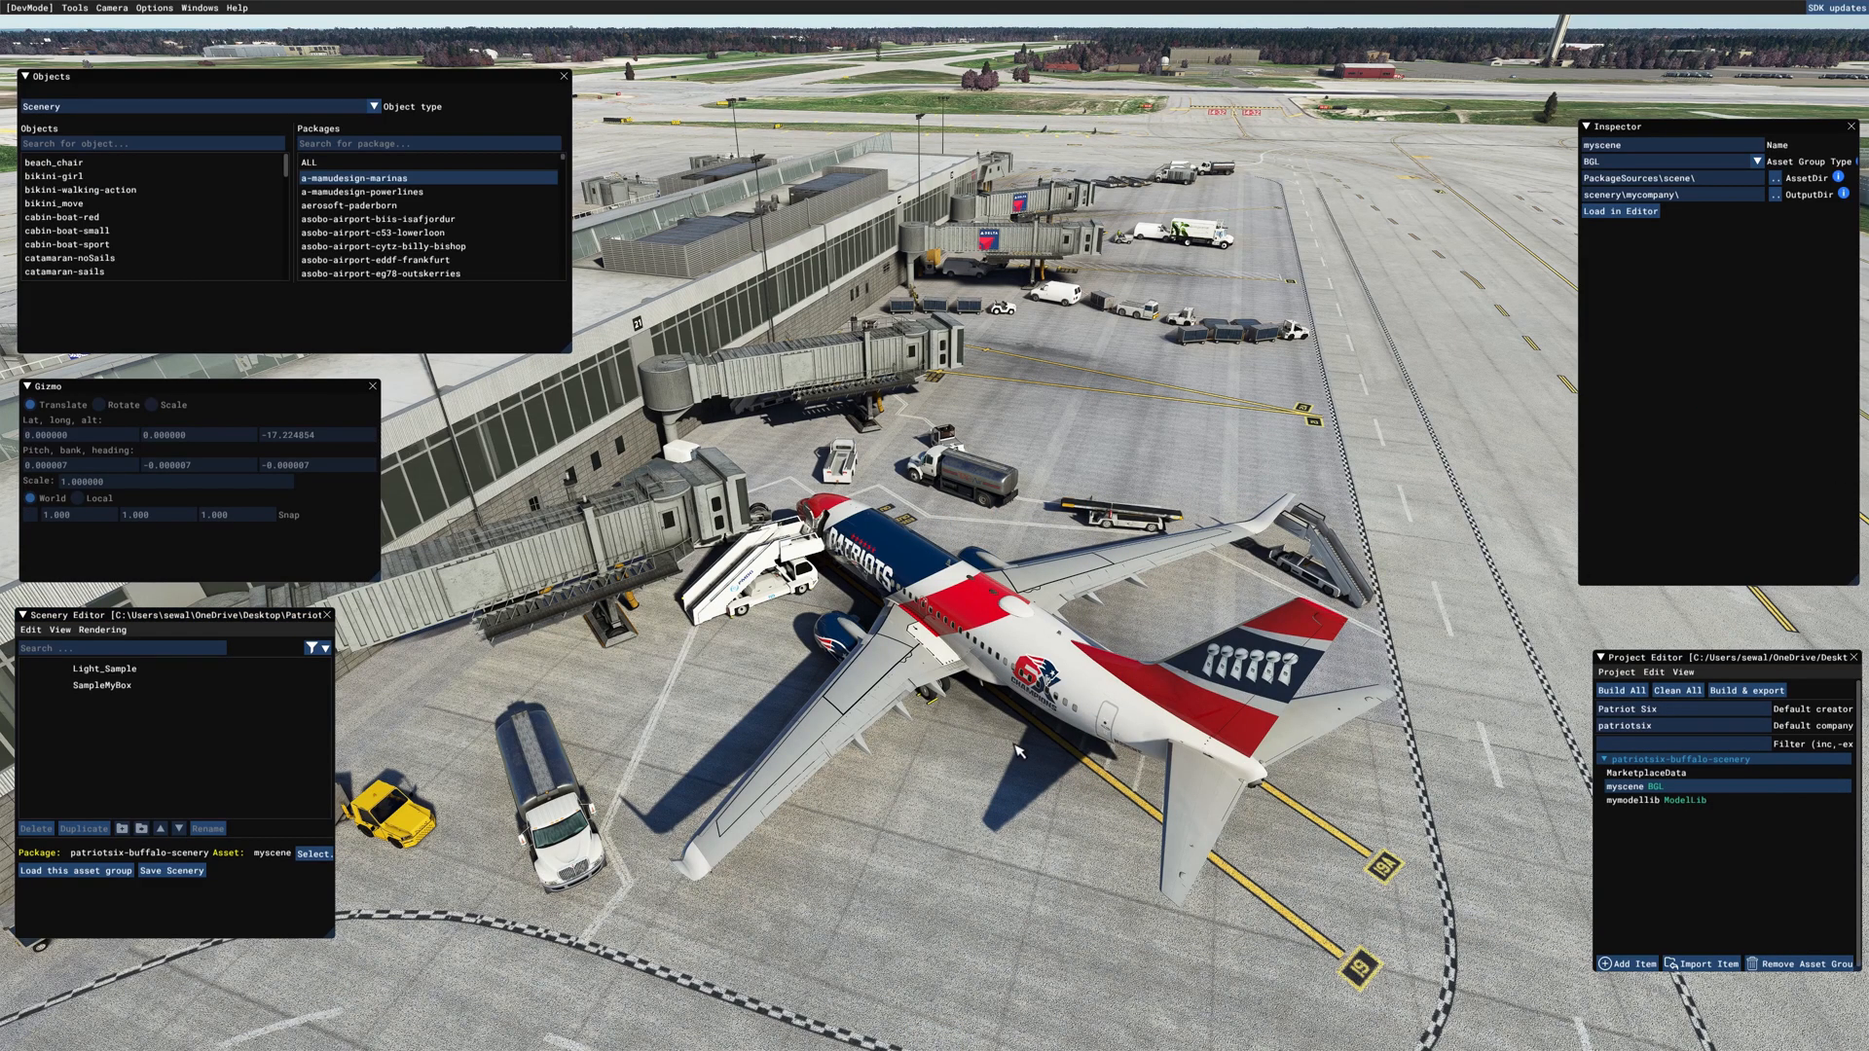
Step: List the scenery objects from ALL packages in the Objects window
left_click(59, 245)
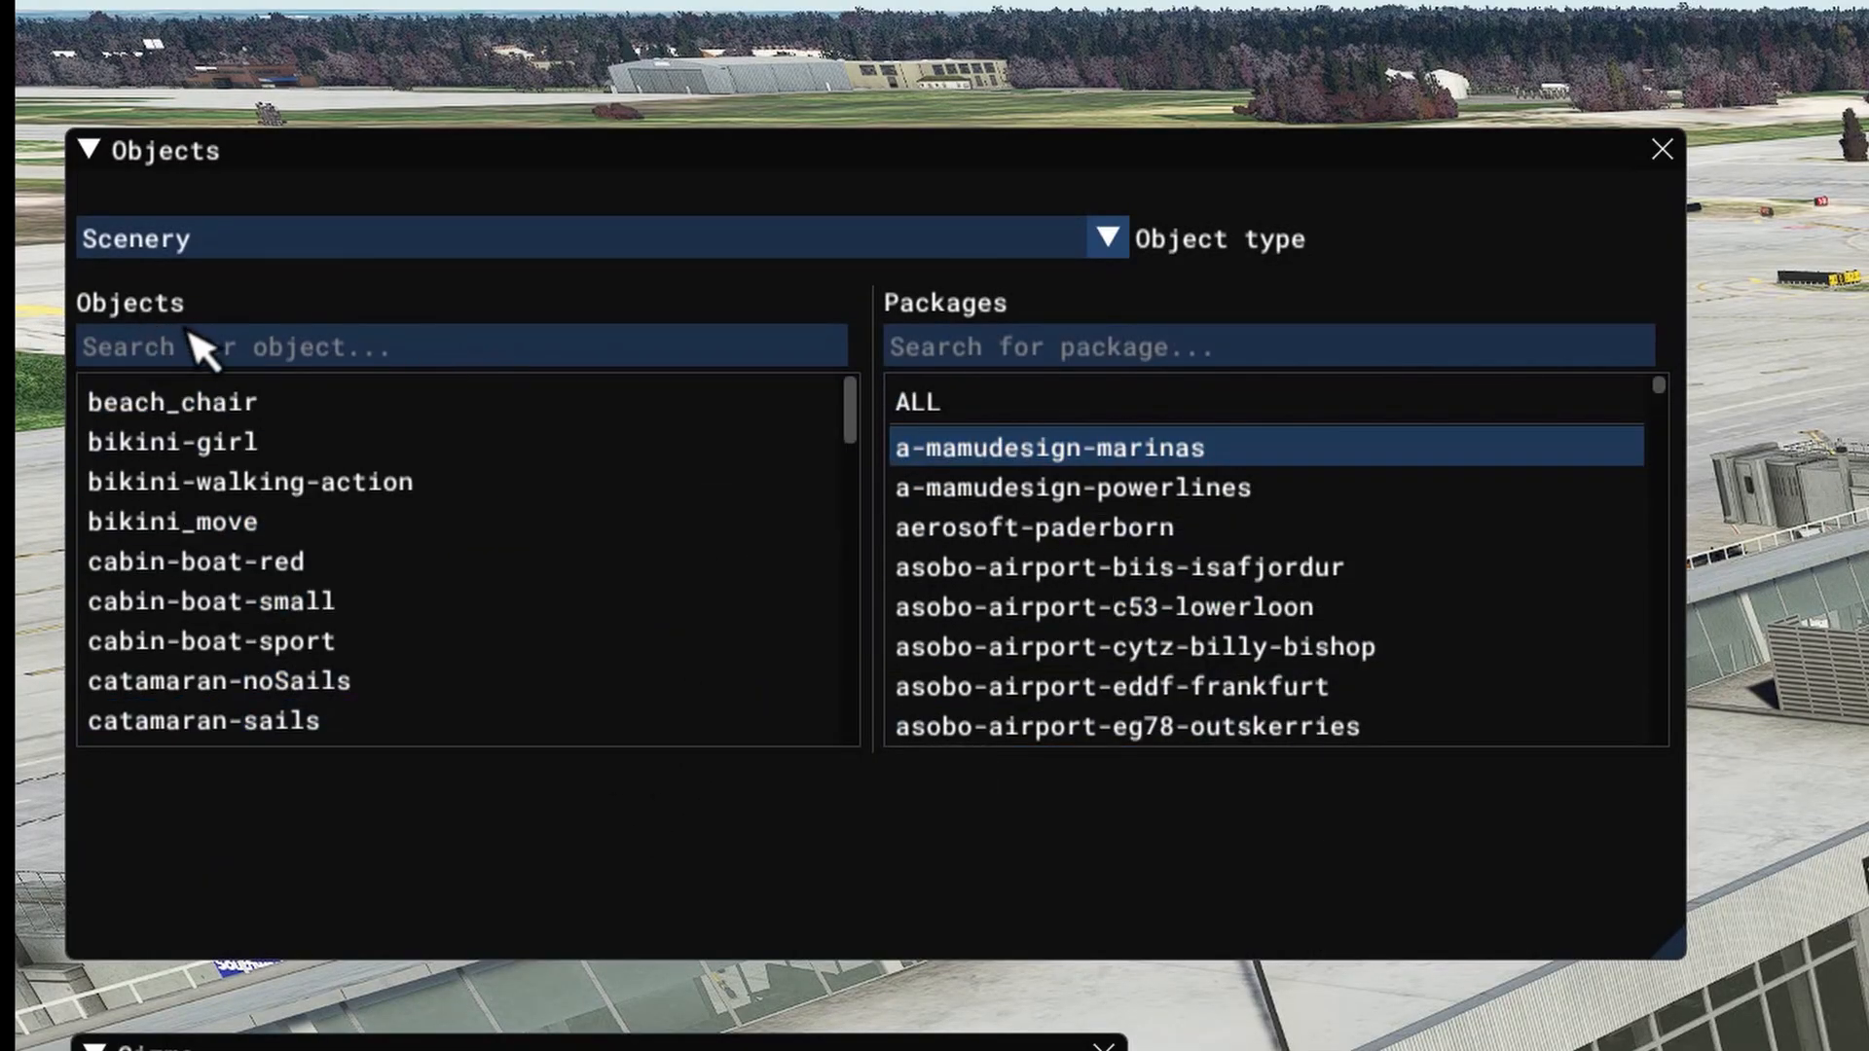
left_click(968, 405)
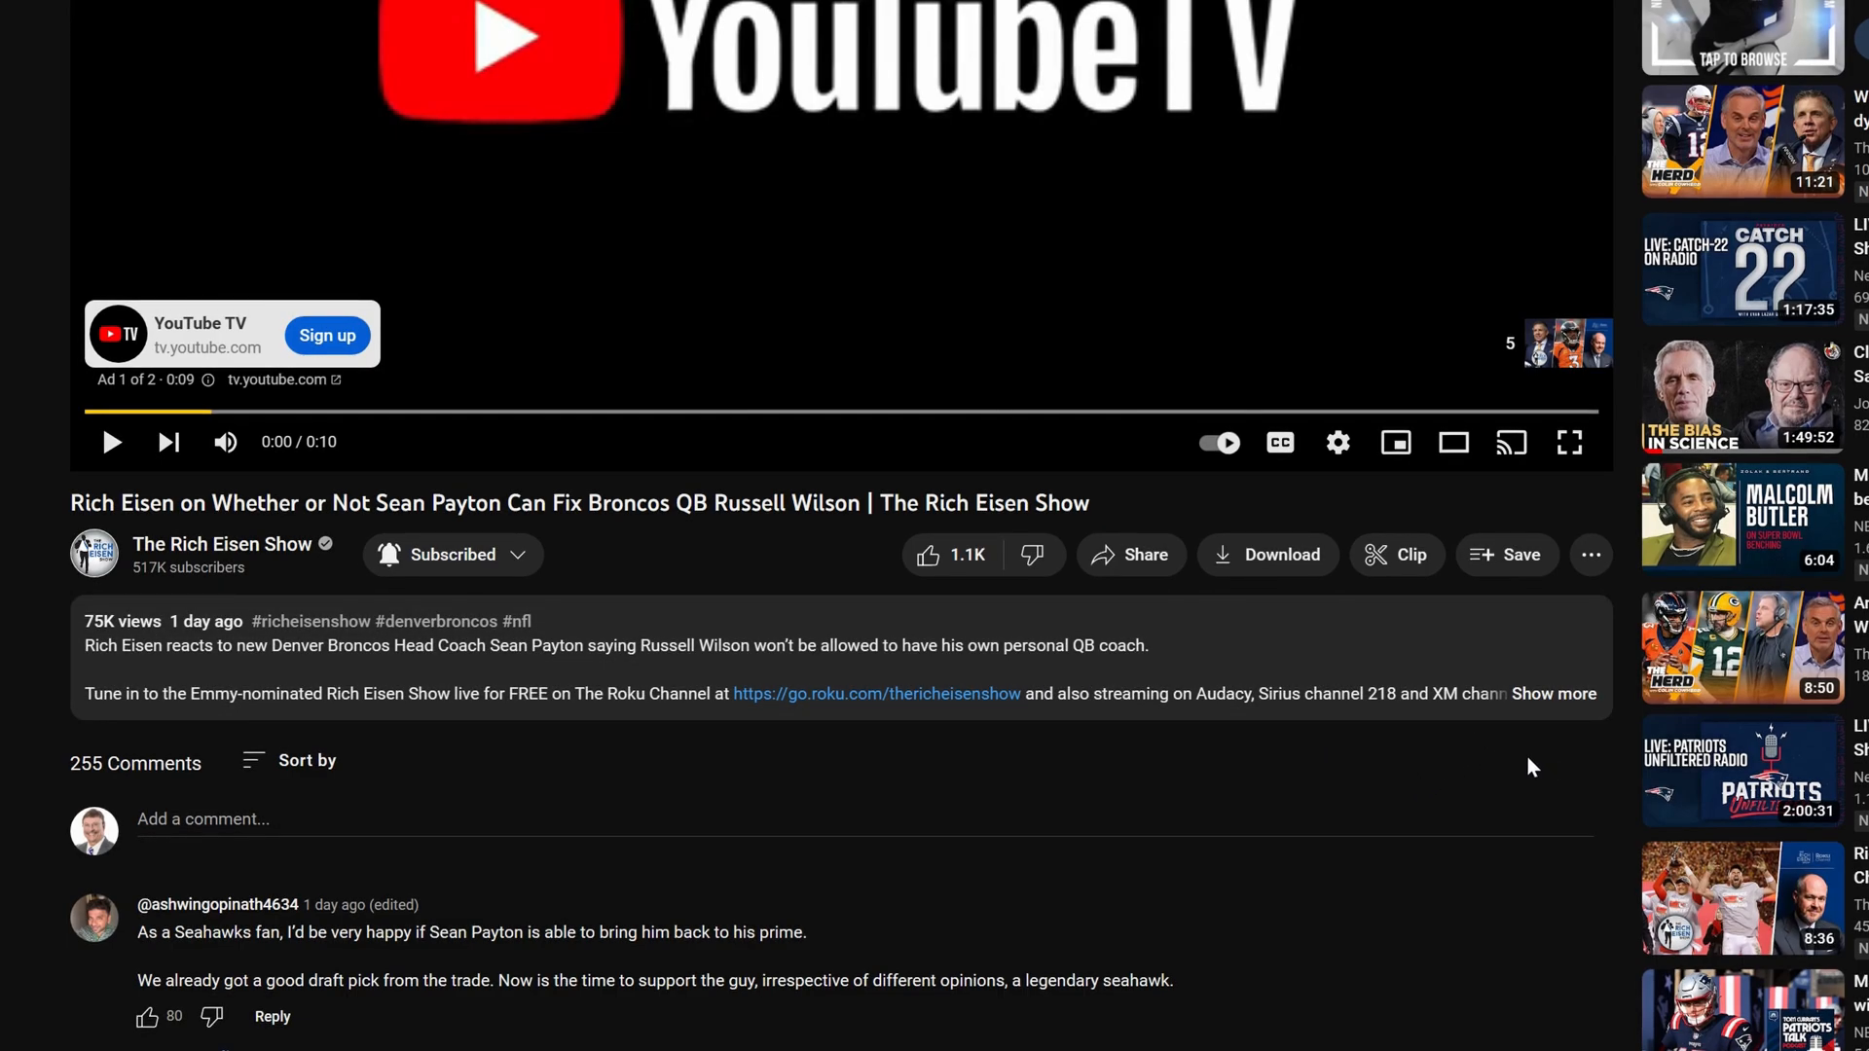
Step: Expand the YouTube video's full description, look through it, and close the browser
left_click(1547, 695)
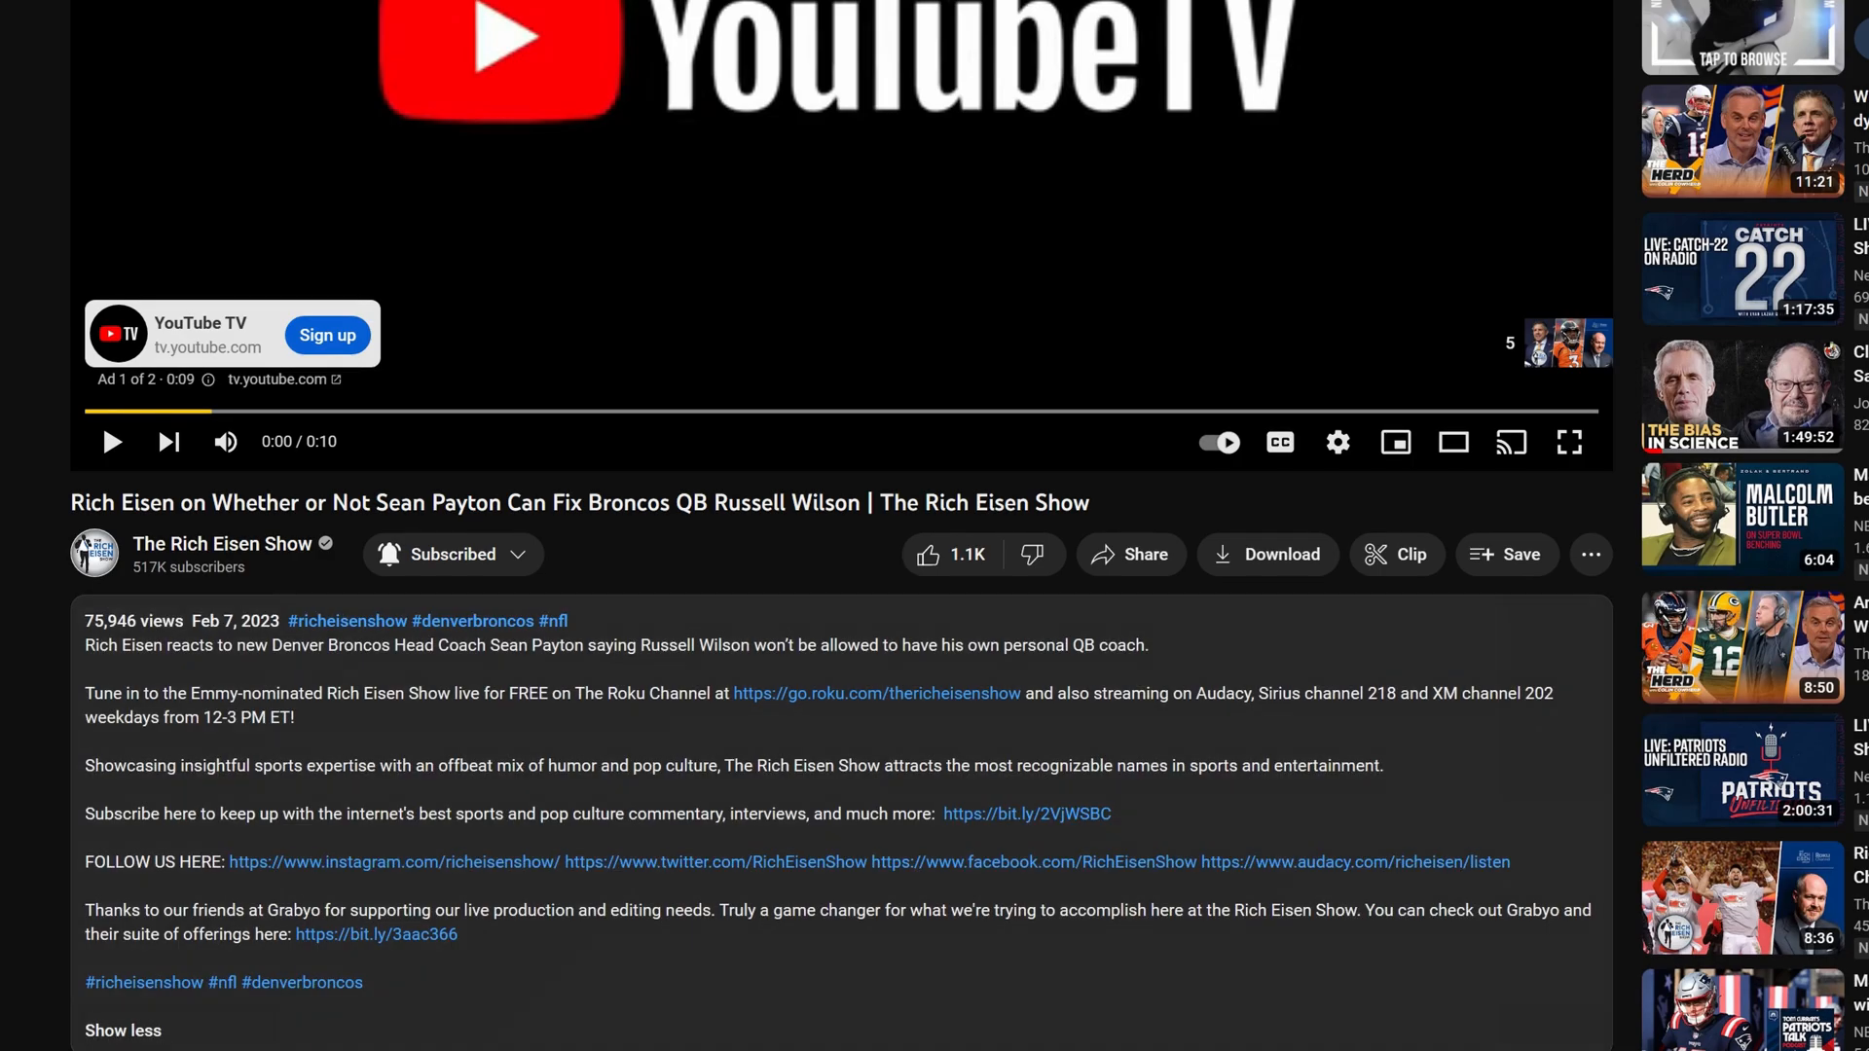
scroll(580, 885, "down", 2)
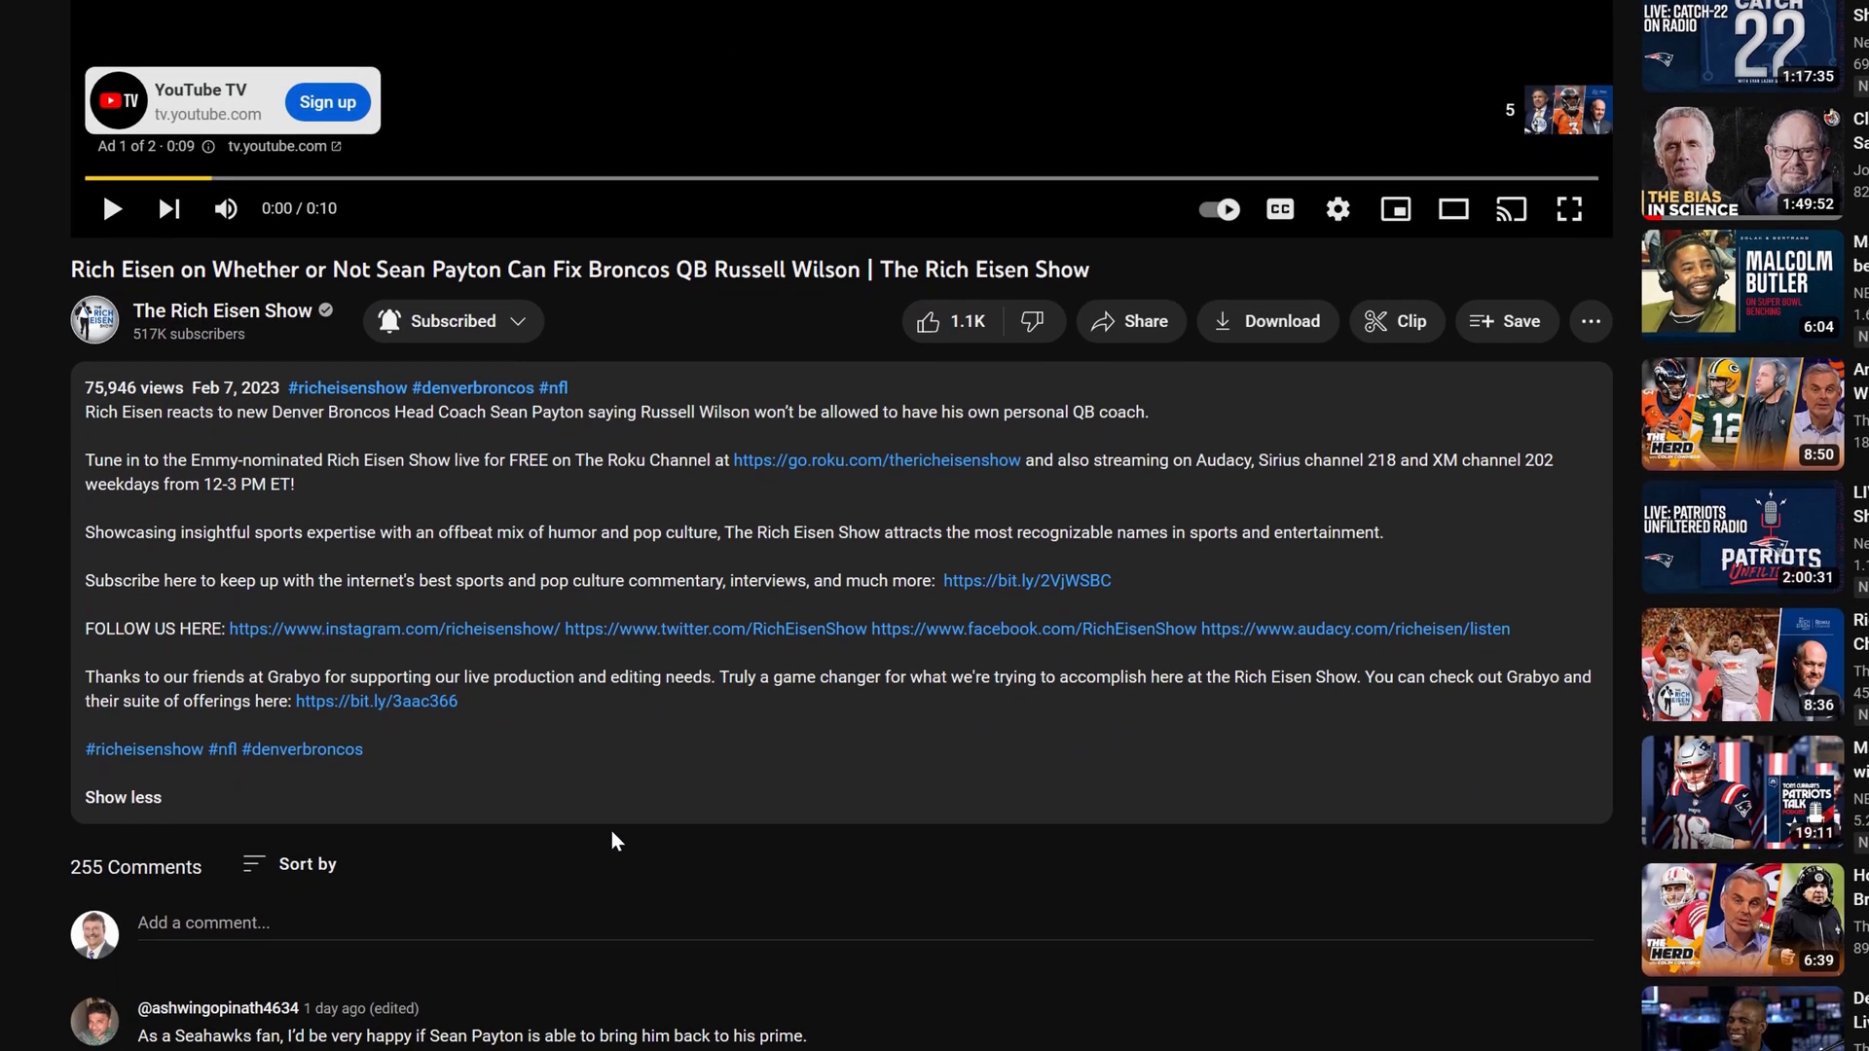
scroll(611, 831, "up", 2)
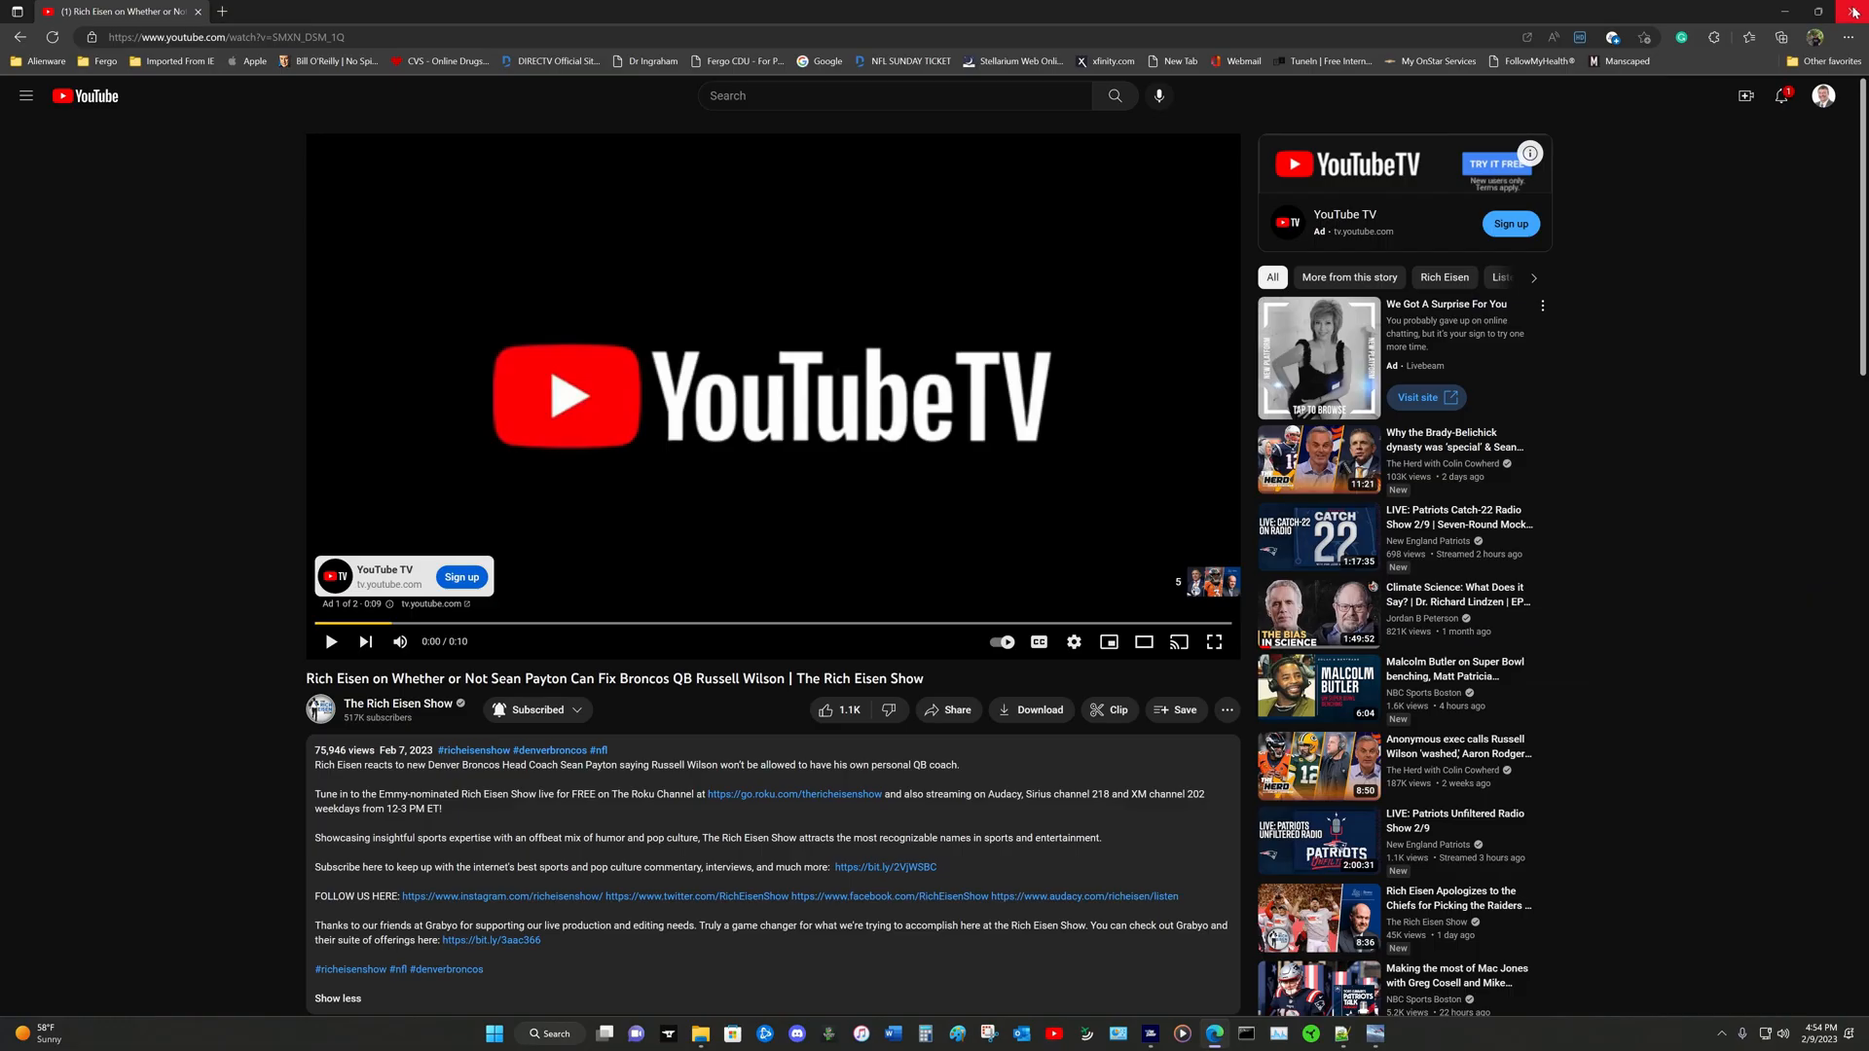
left_click(1852, 12)
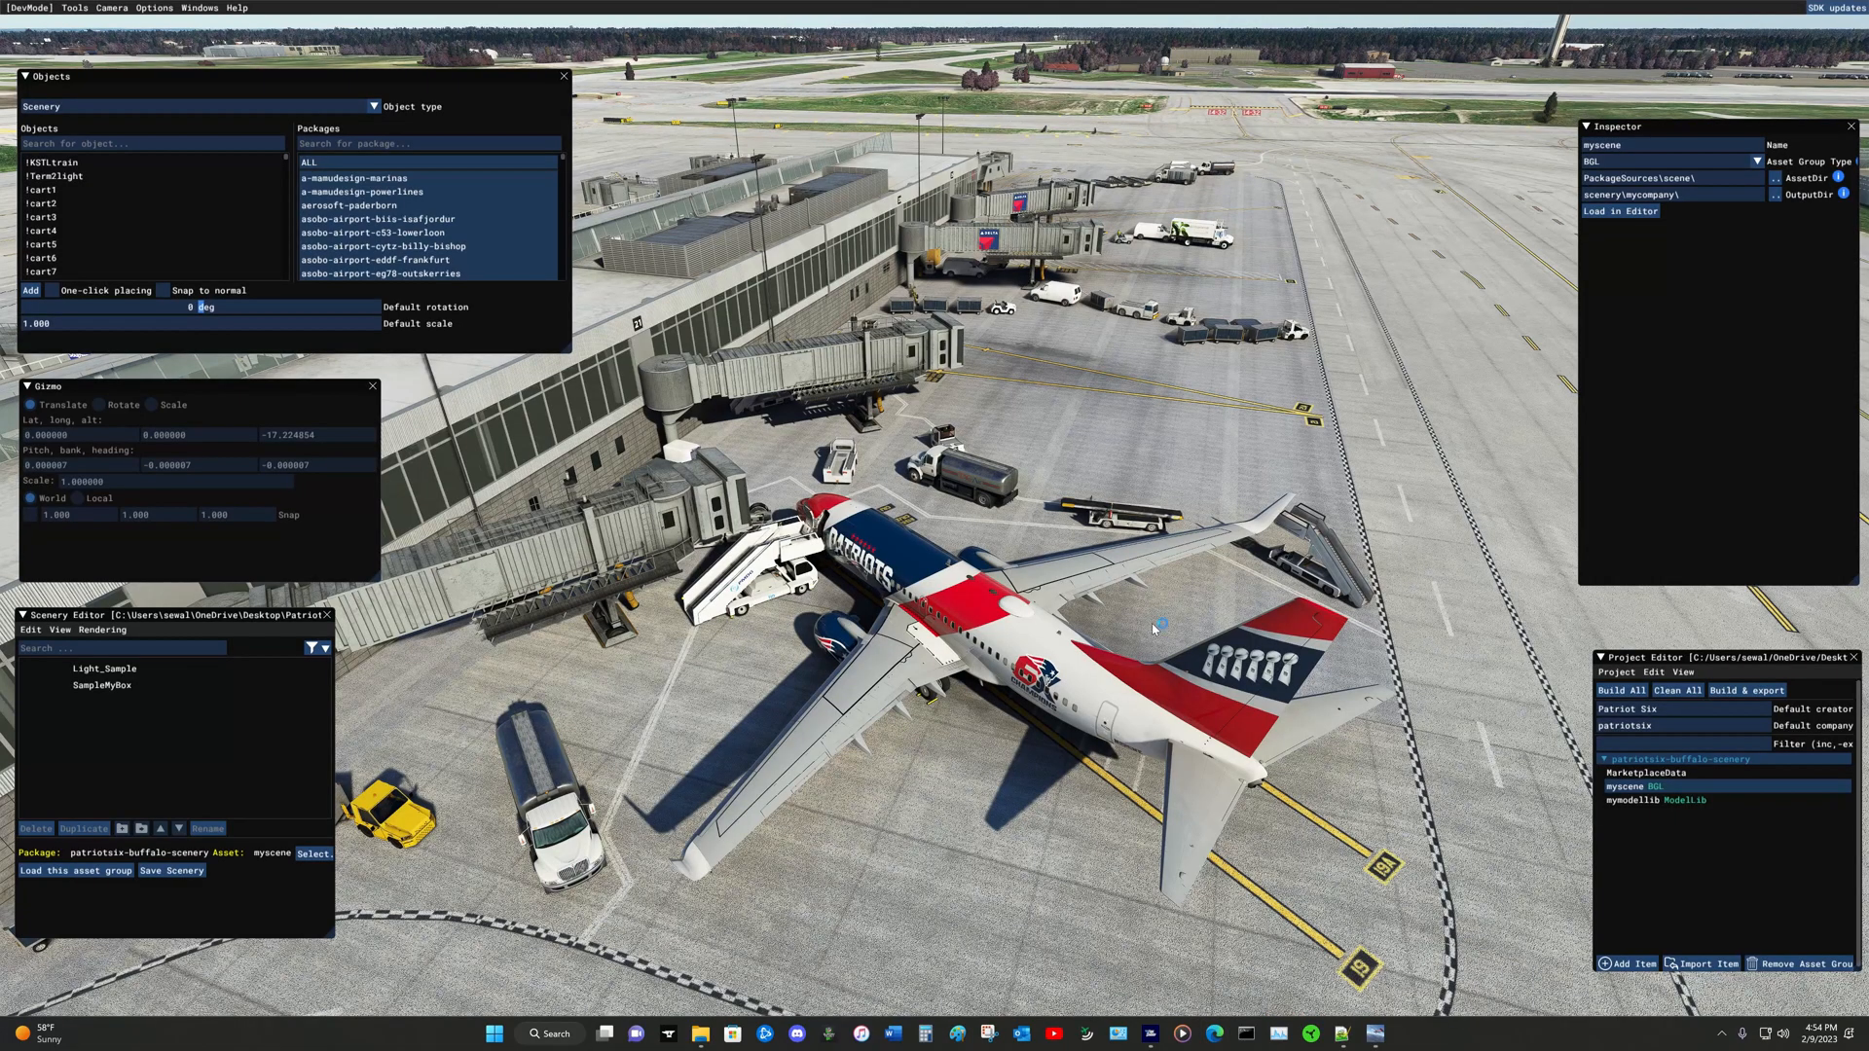
Step: Set the object type to Polygon for placement in the scenery
left_click(1021, 606)
key("r")
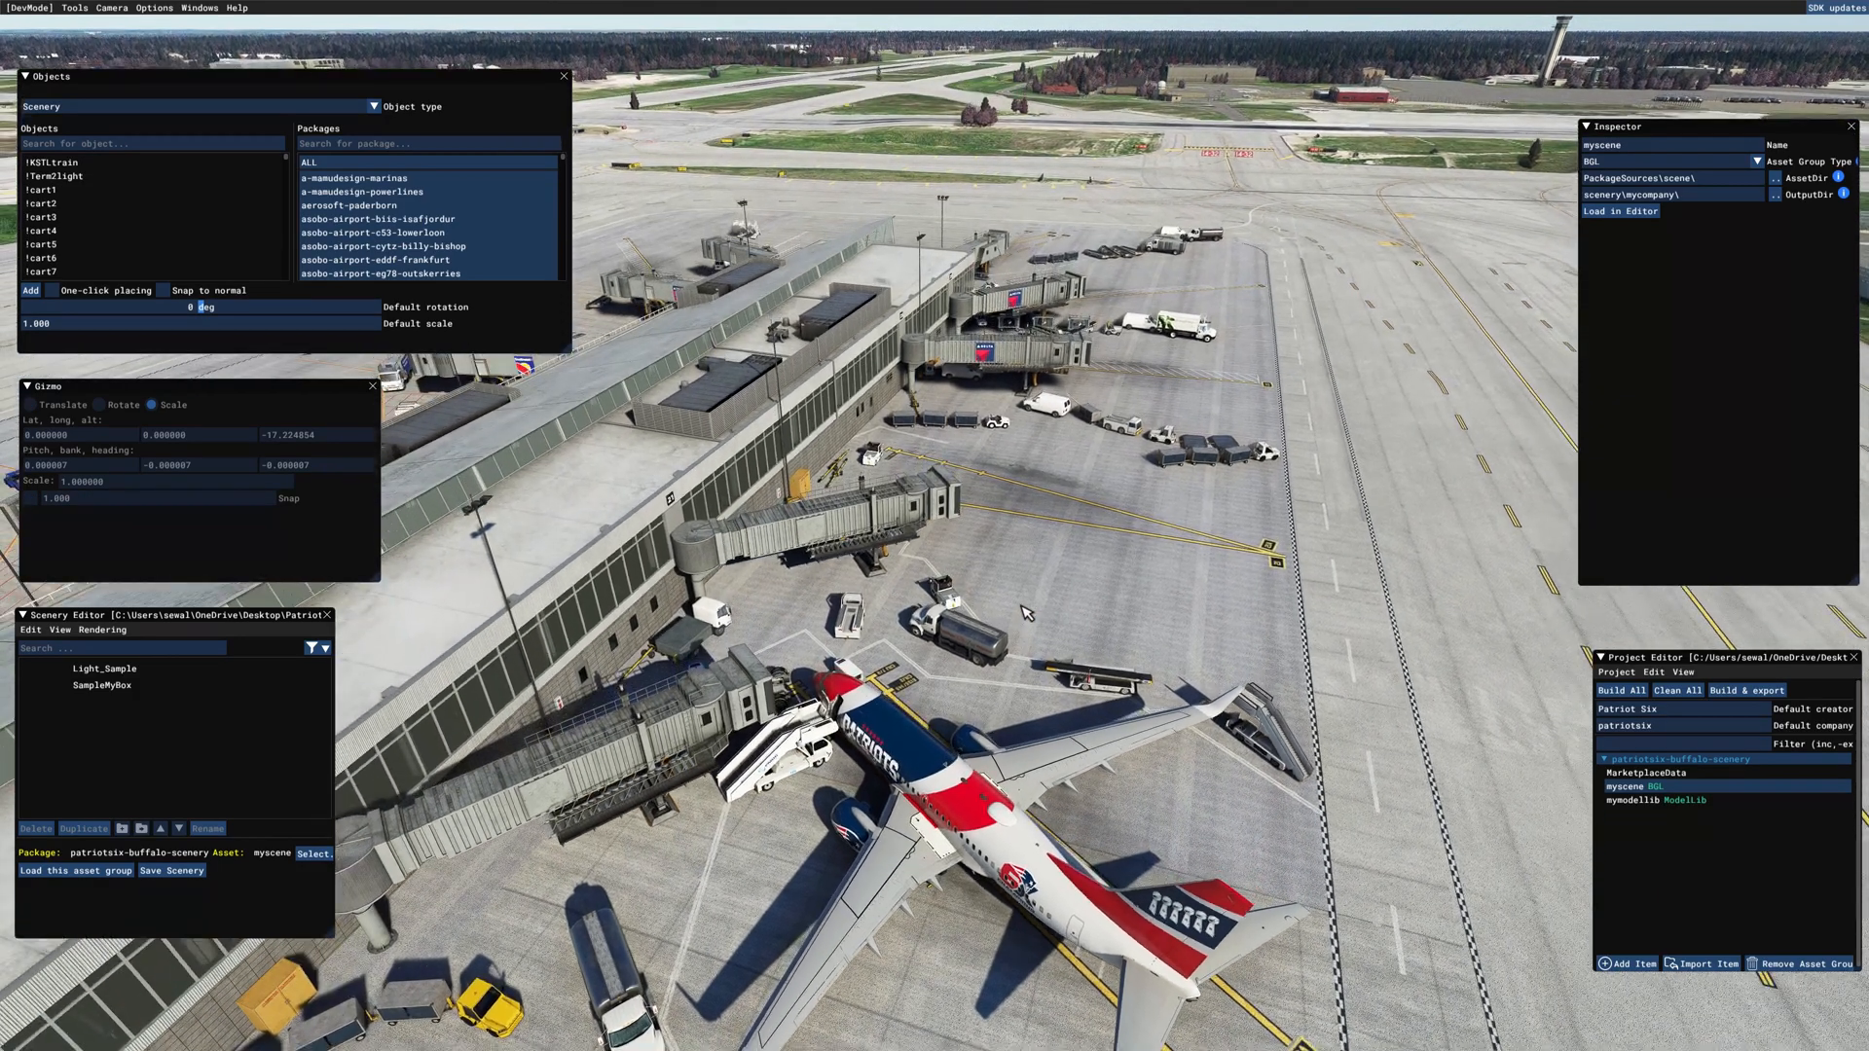
key("r")
key("r")
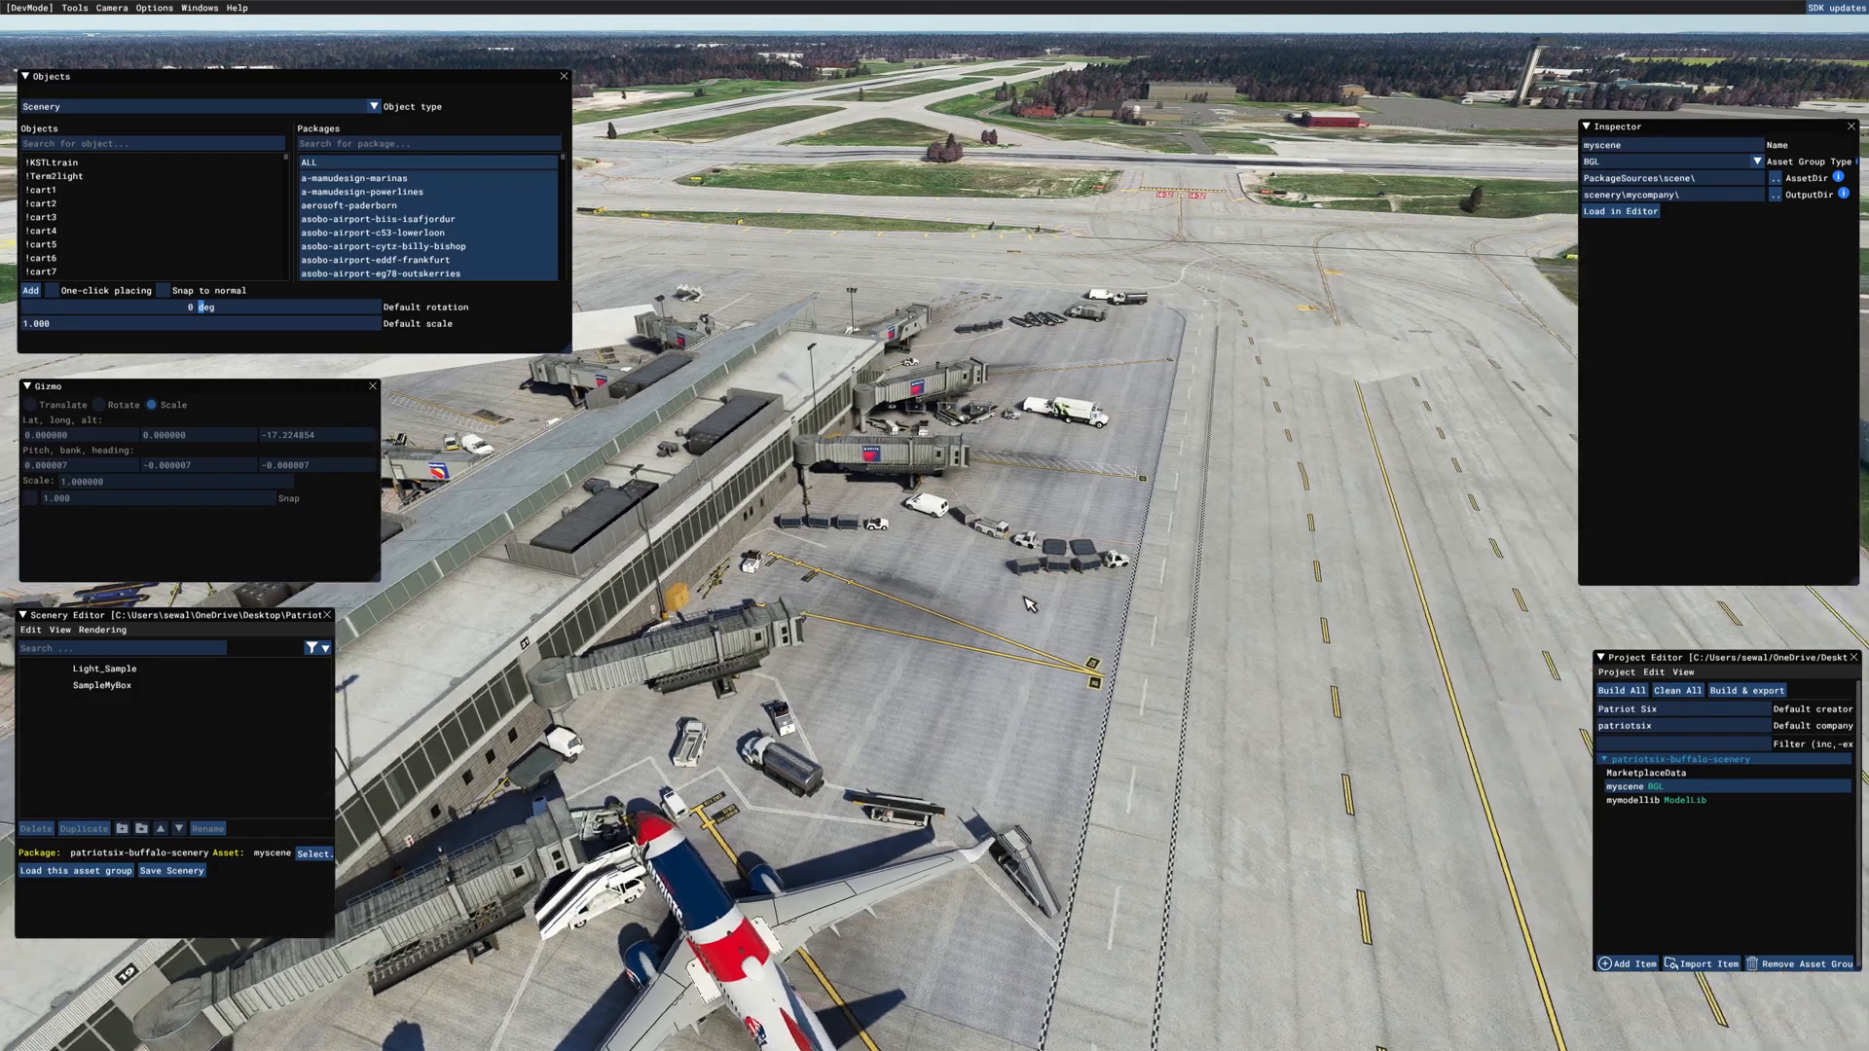
right_click_drag(1027, 601, 1151, 708)
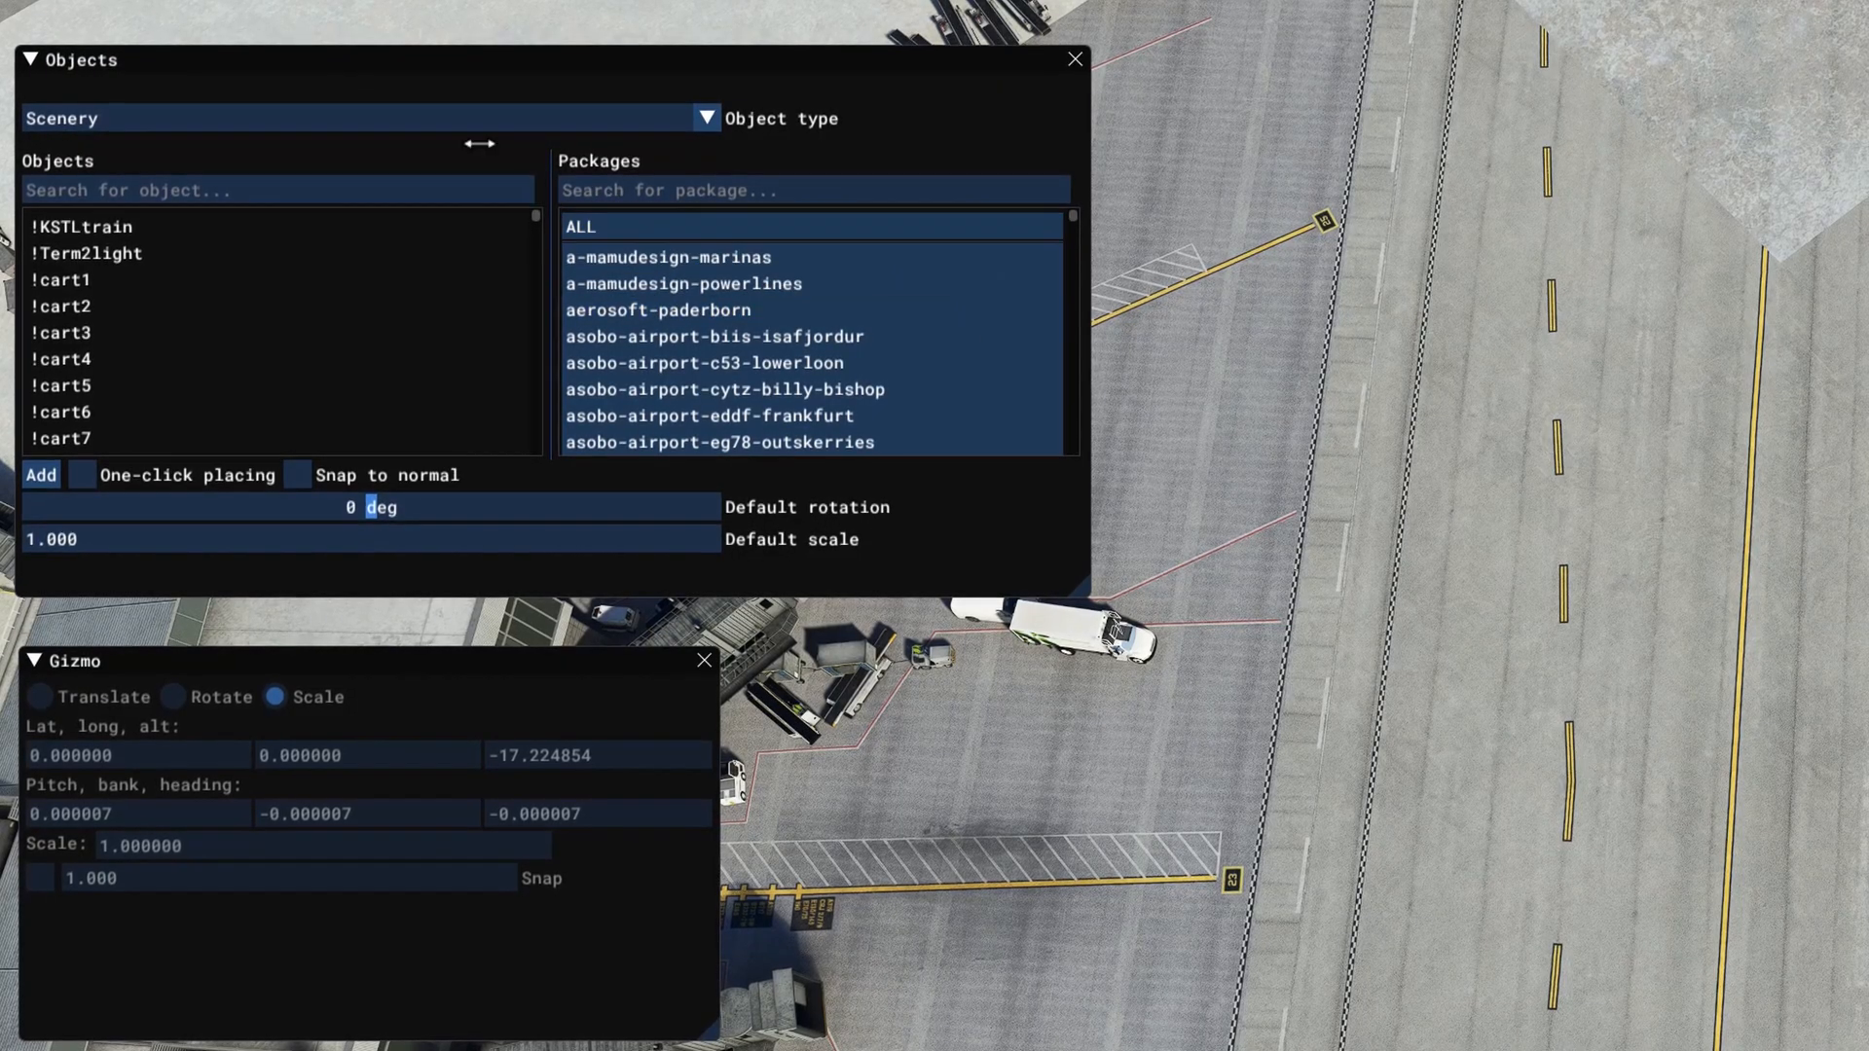
left_click(706, 118)
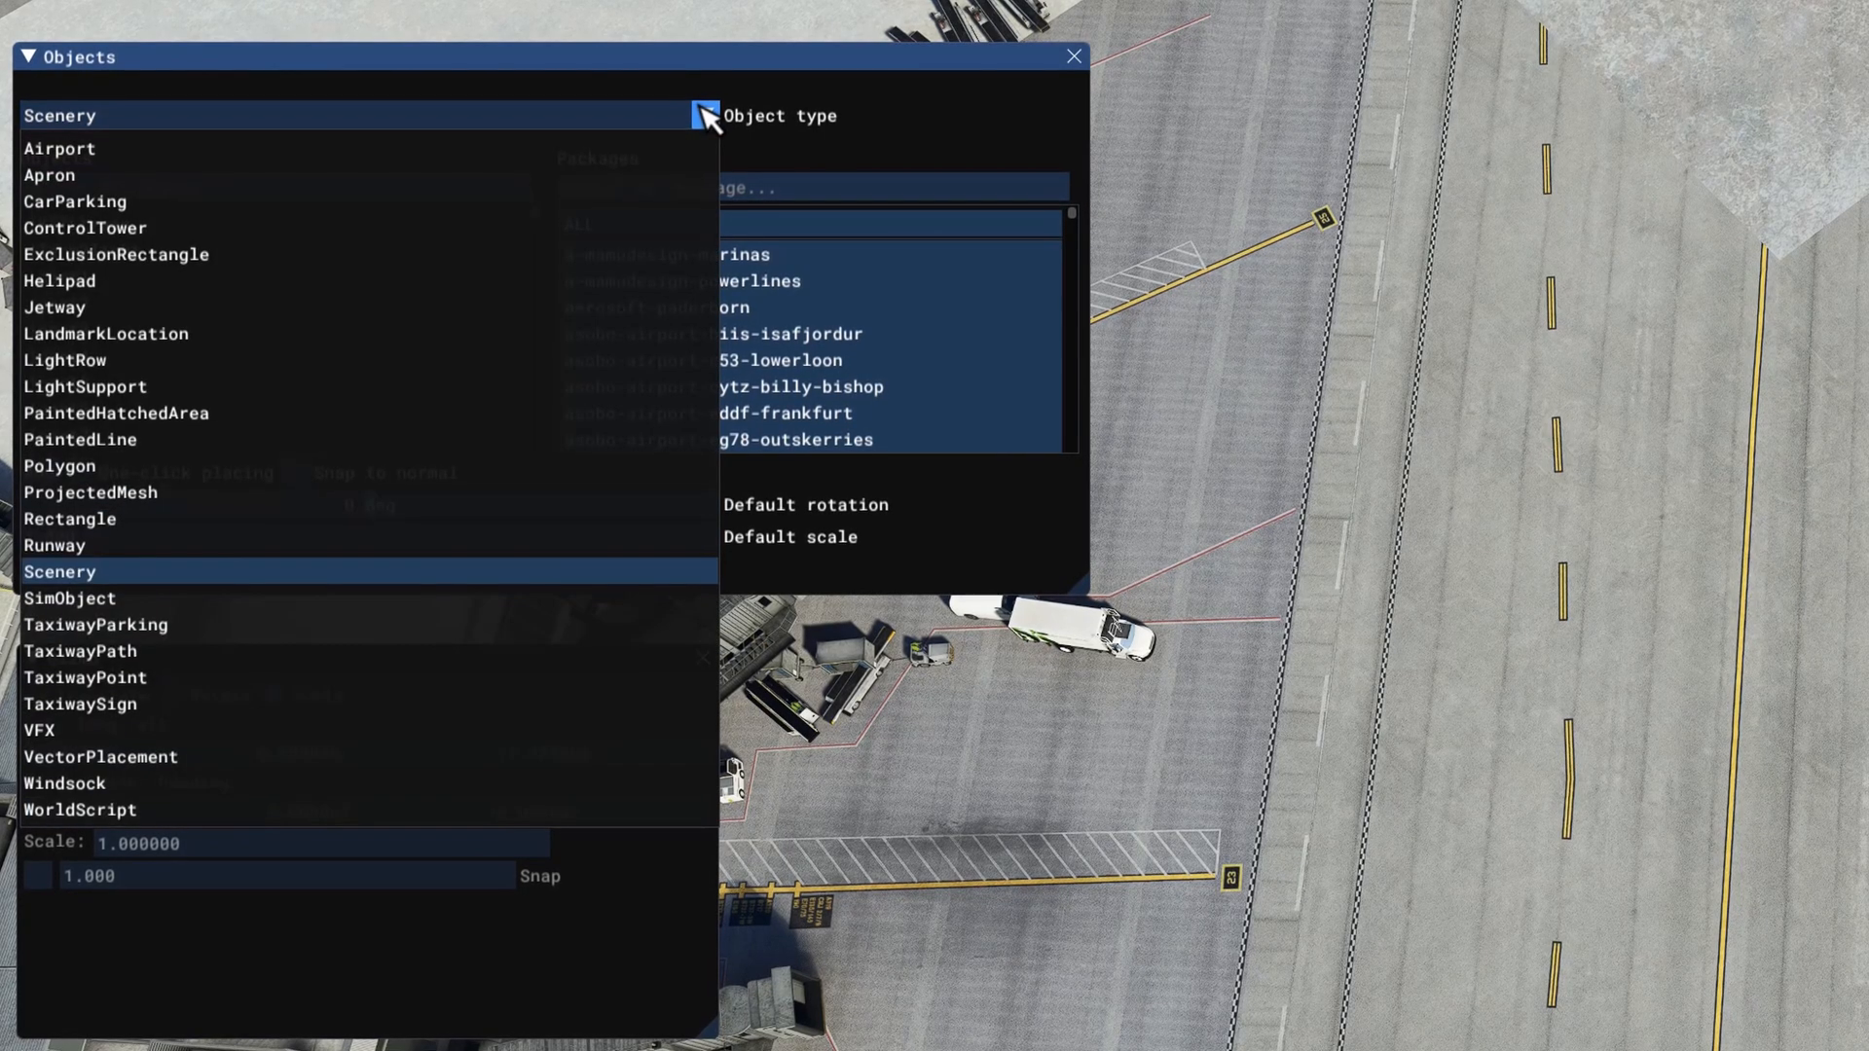
left_click(152, 465)
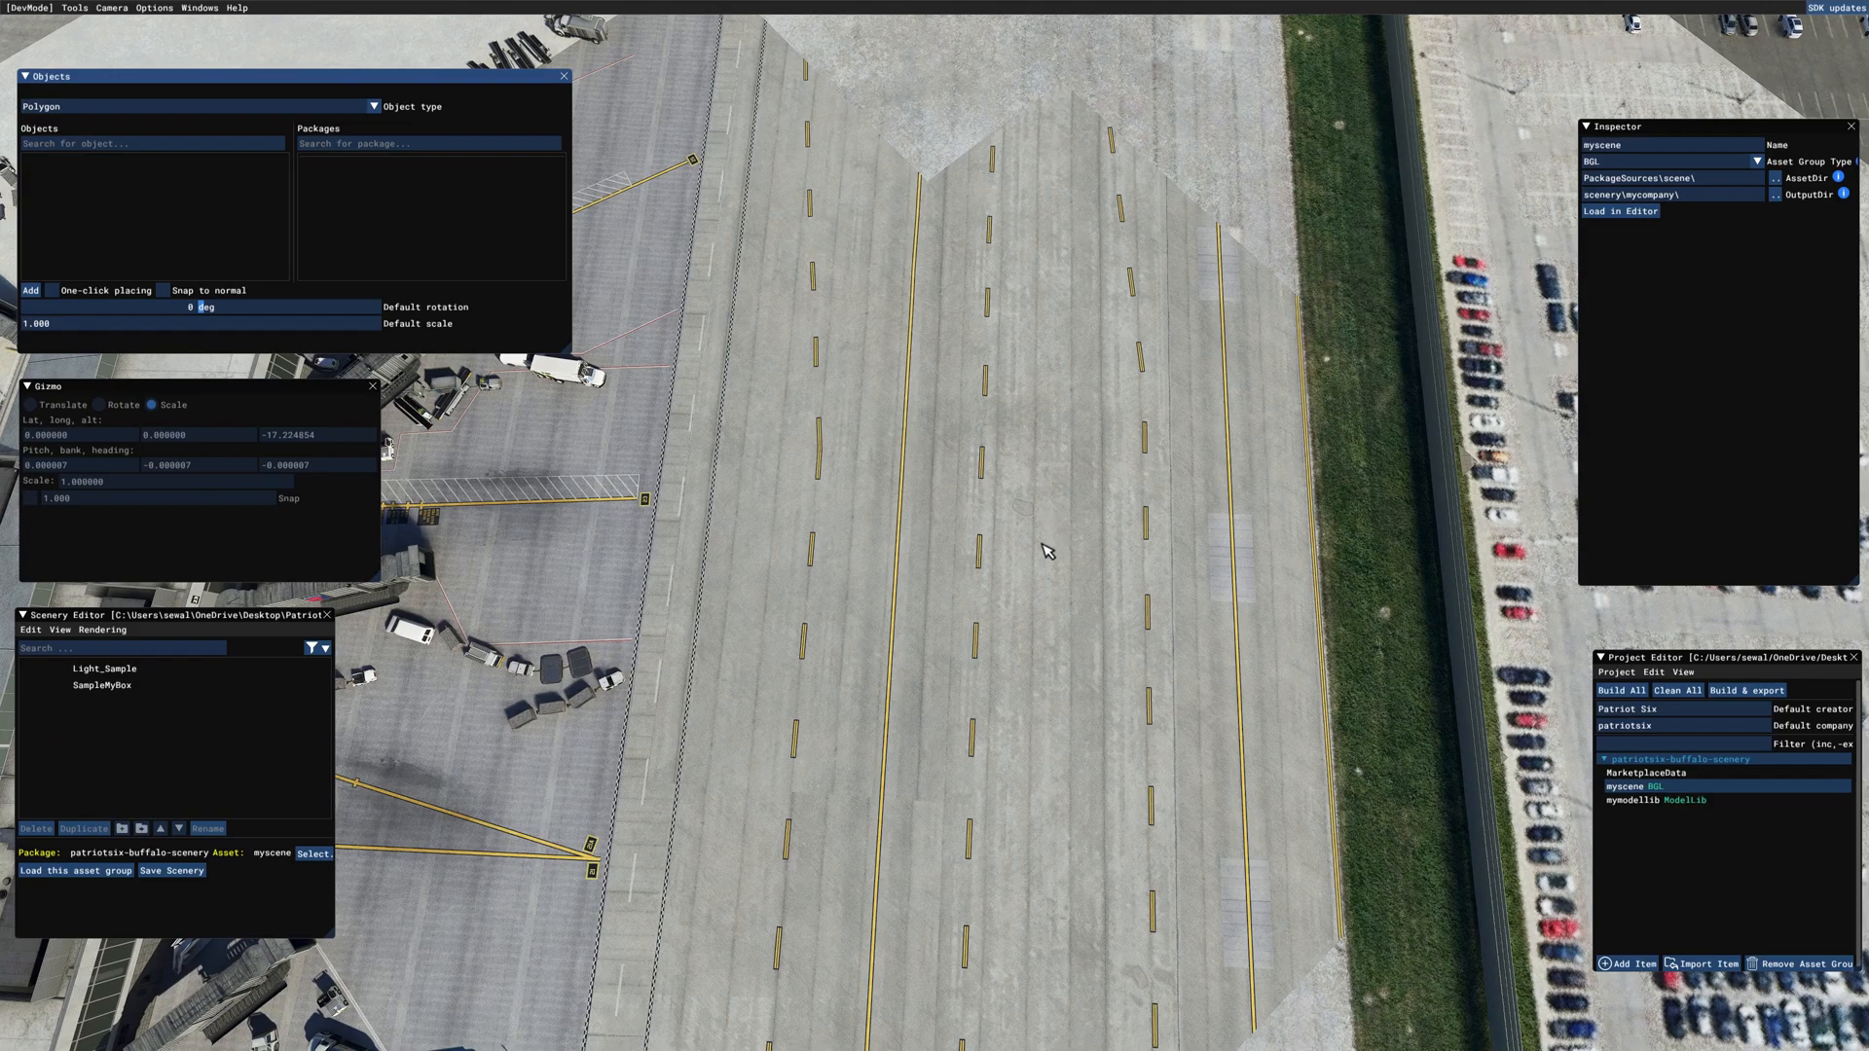
Step: Add a five-cornered Polygon across the concrete taxiway between the outer yellow markings, starting on the dashed line nearest the gates
left_click(31, 292)
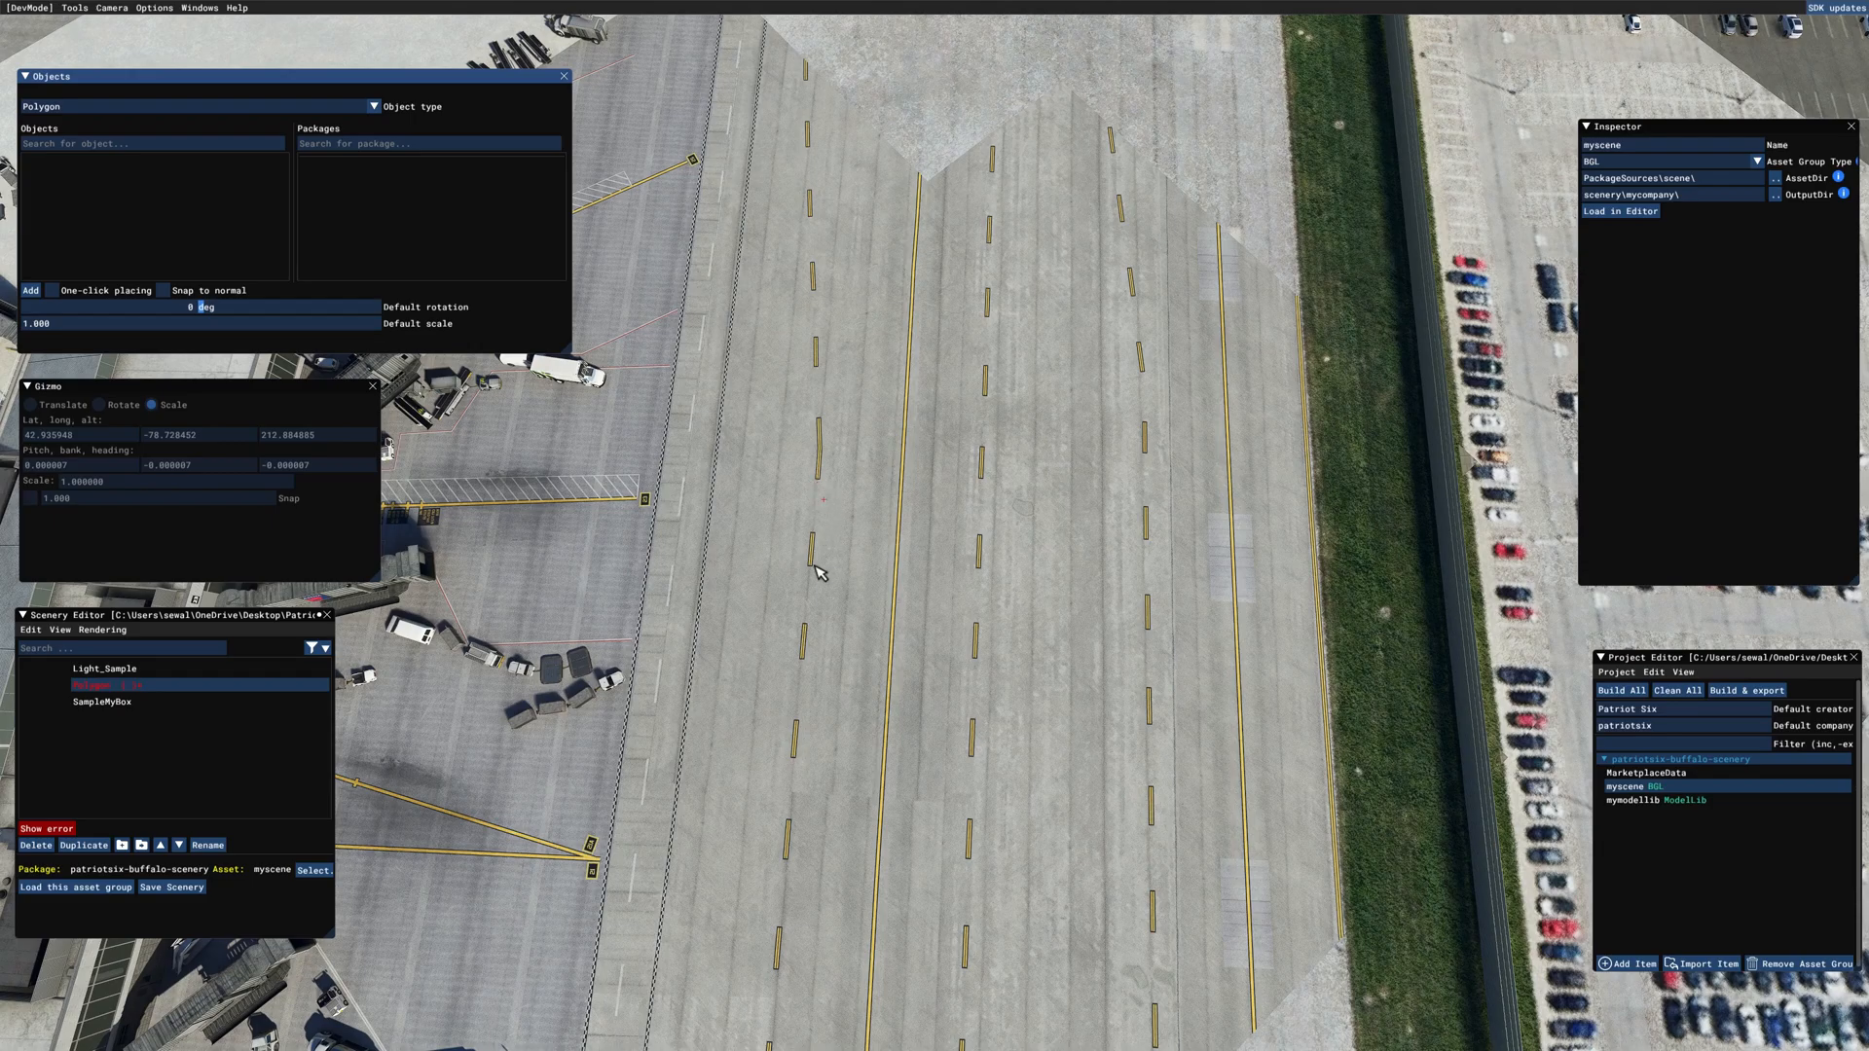
left_click(821, 484)
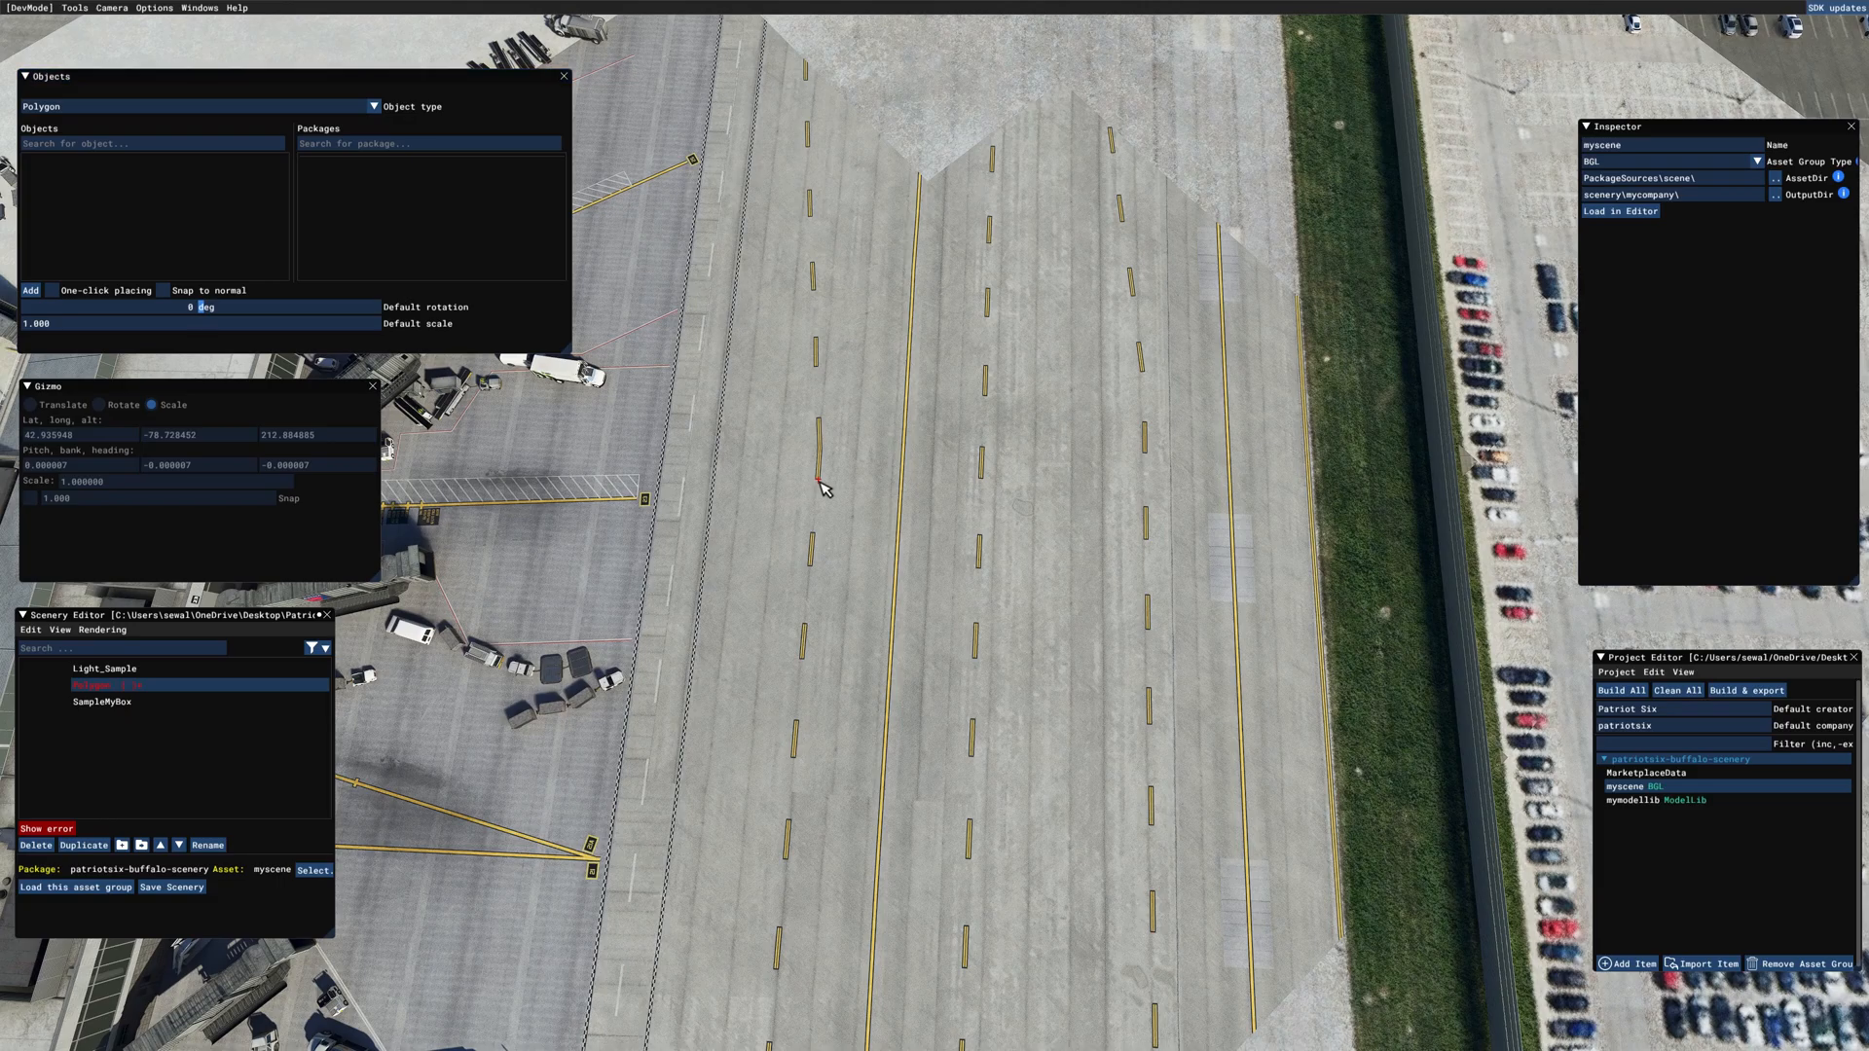
left_click(774, 903)
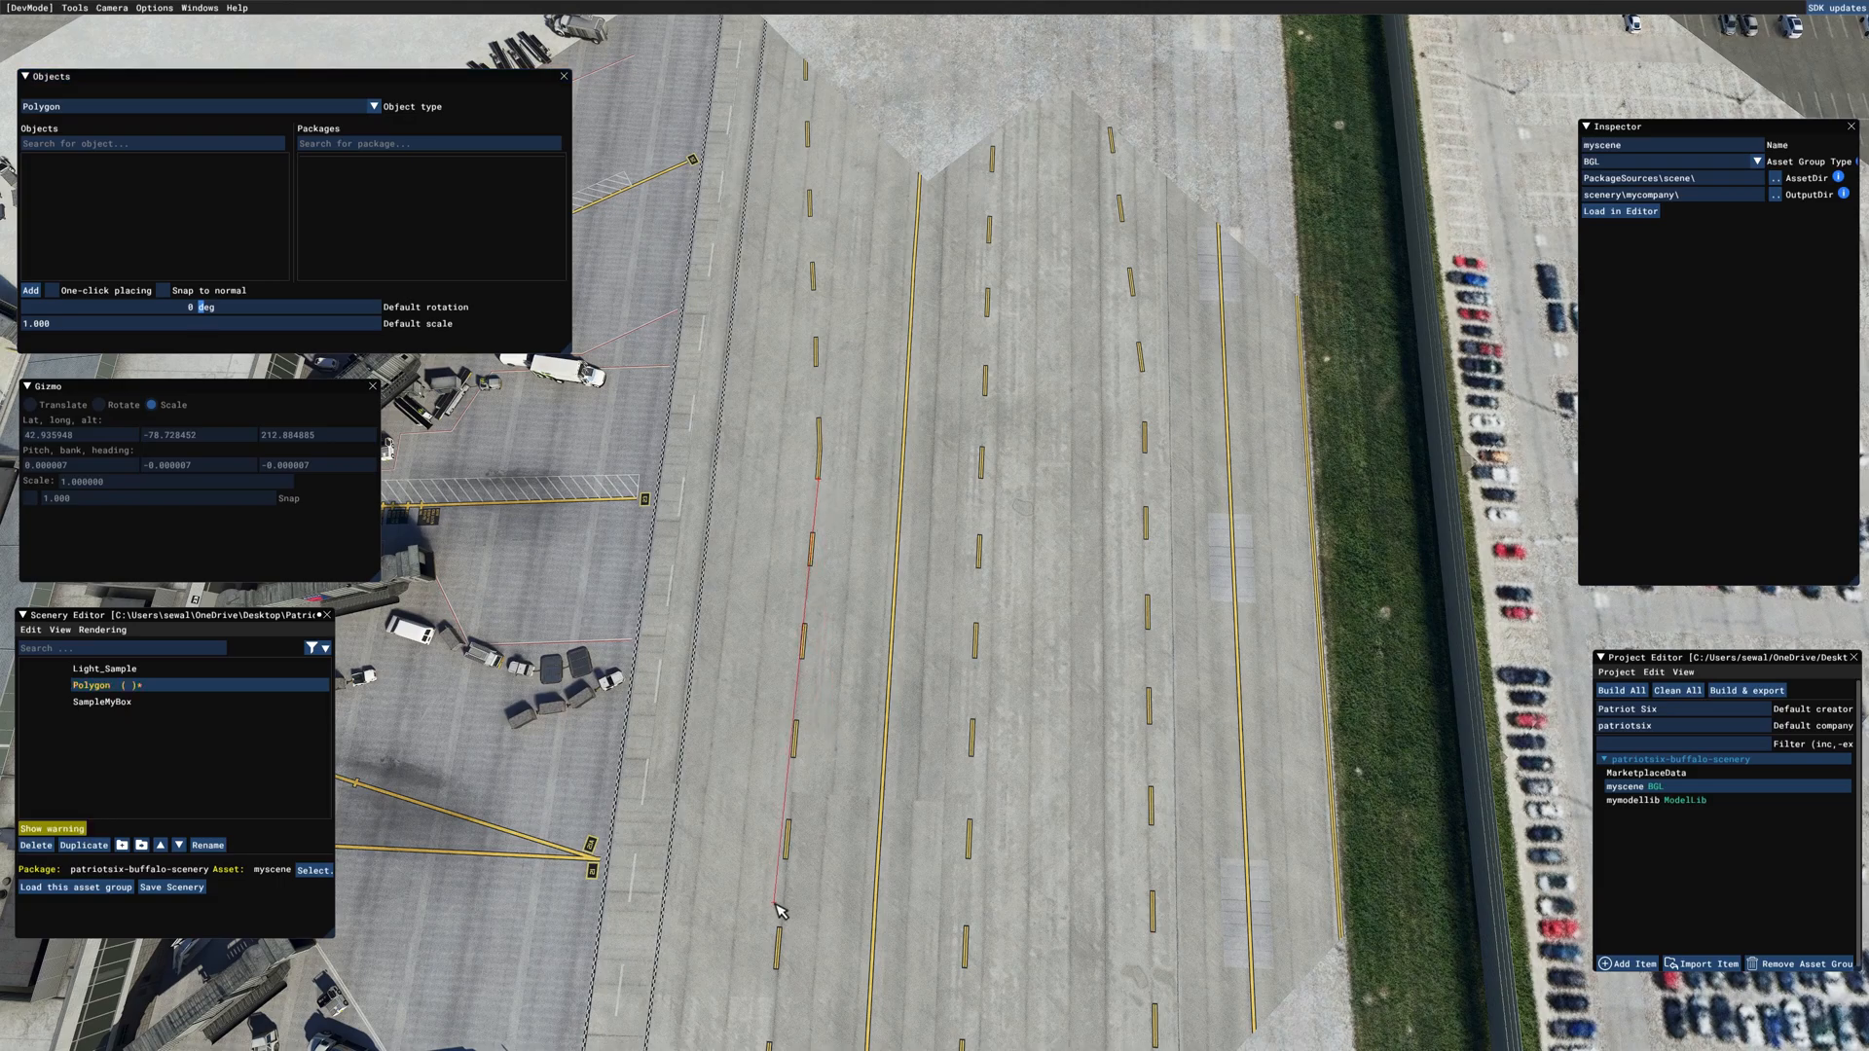
left_click(936, 1003)
left_click(1223, 985)
left_click(1245, 978)
left_click(1241, 590)
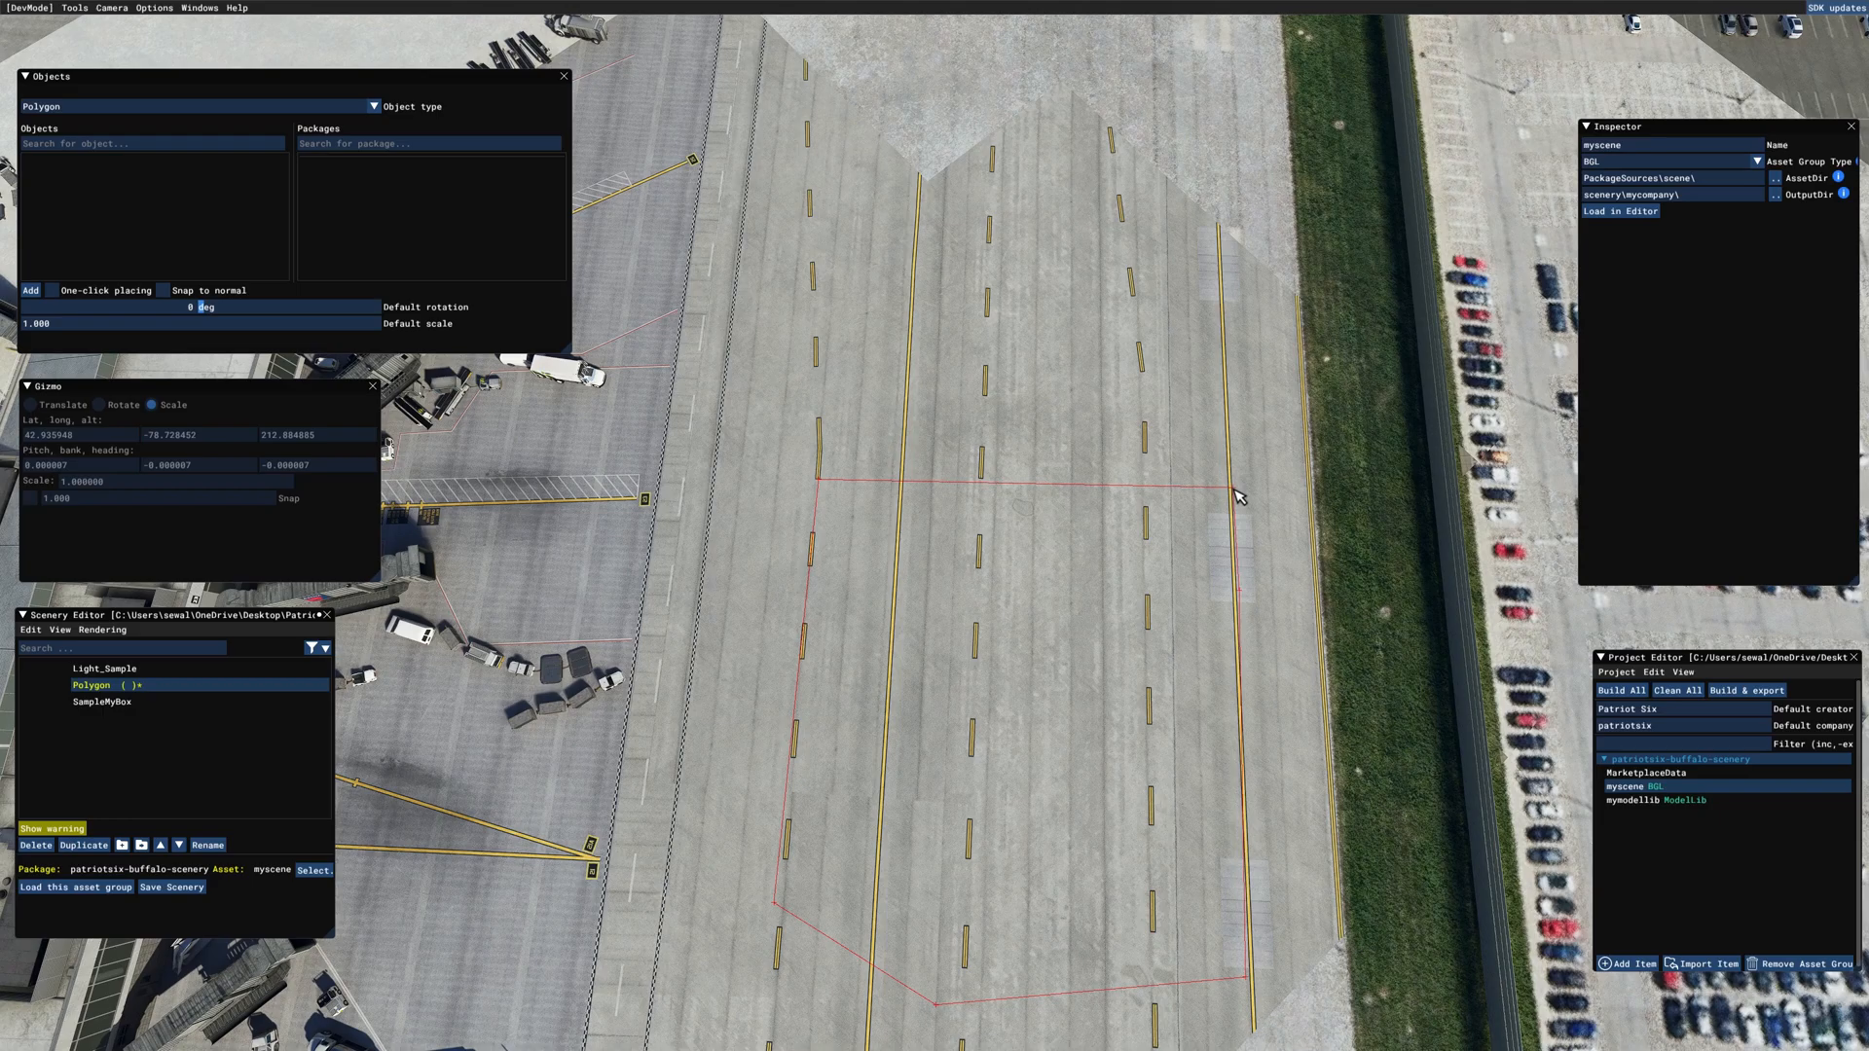
double_click(1233, 487)
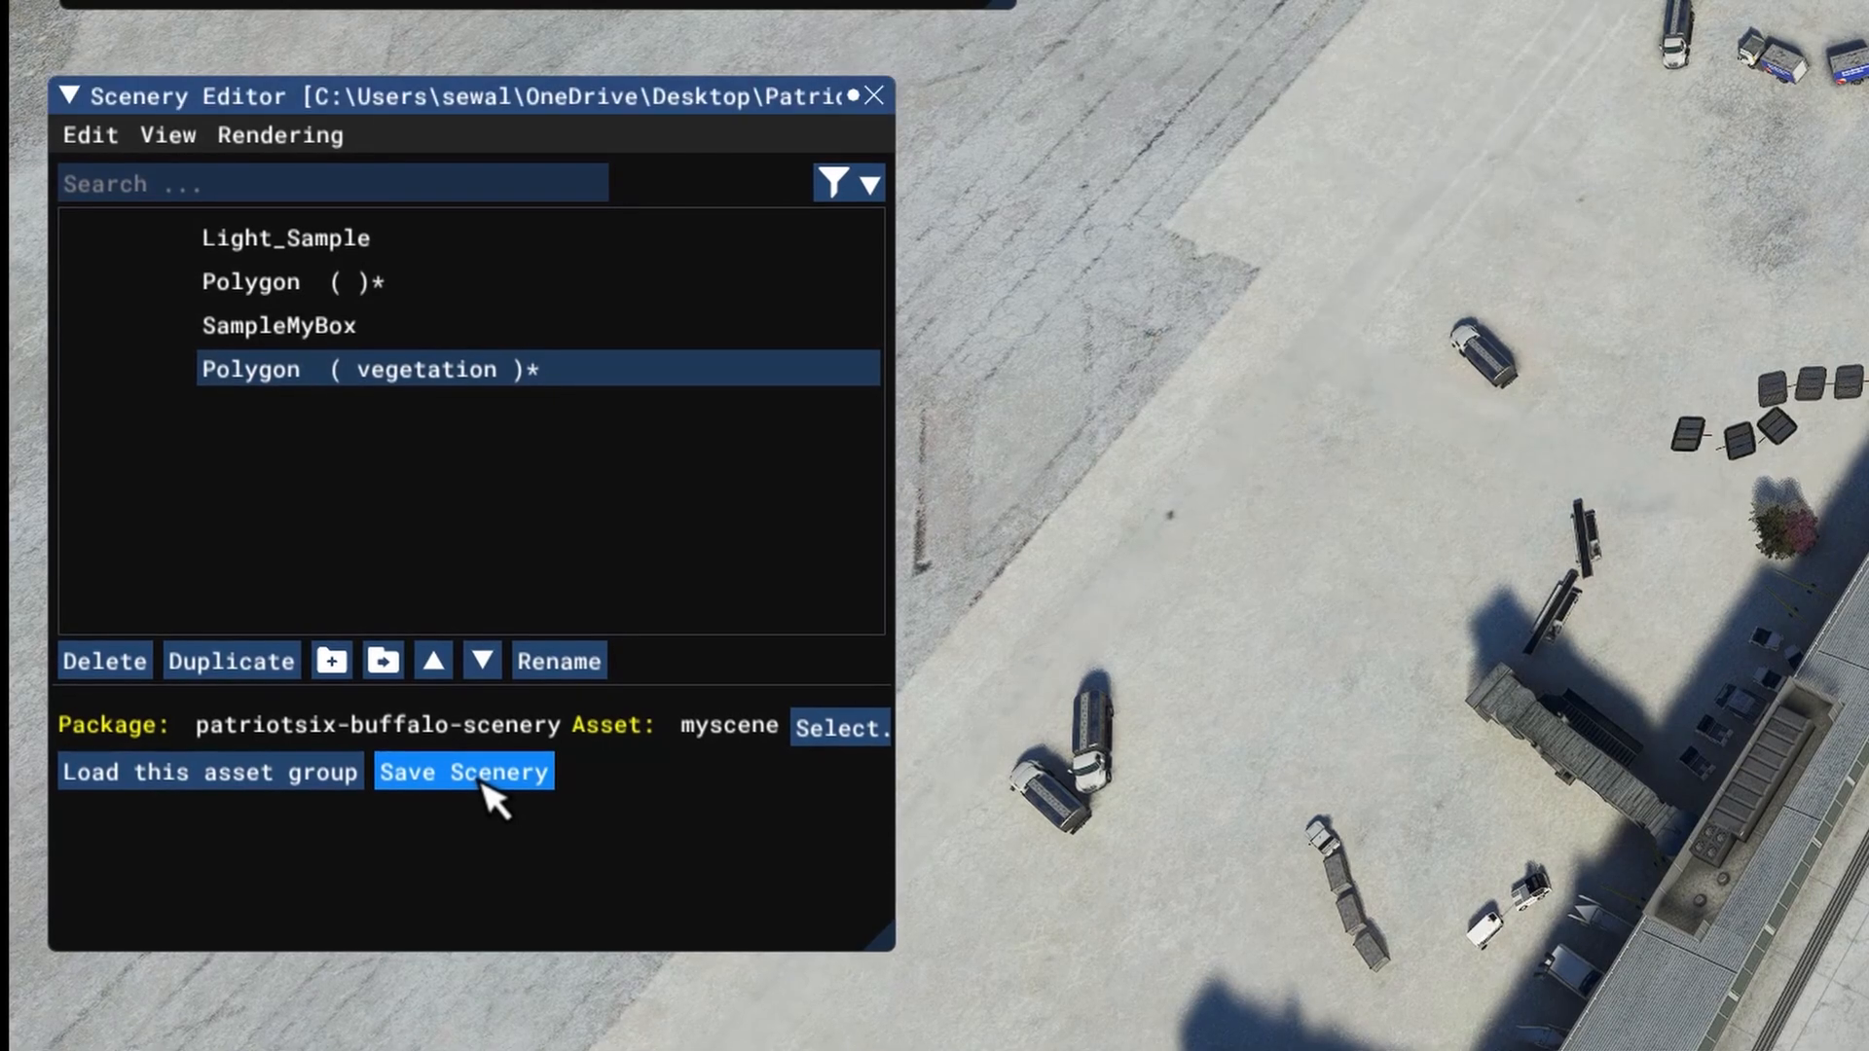
Step: Save the scenery, build the patriotsix-buffalo-scenery package, and close the build console
left_click(484, 781)
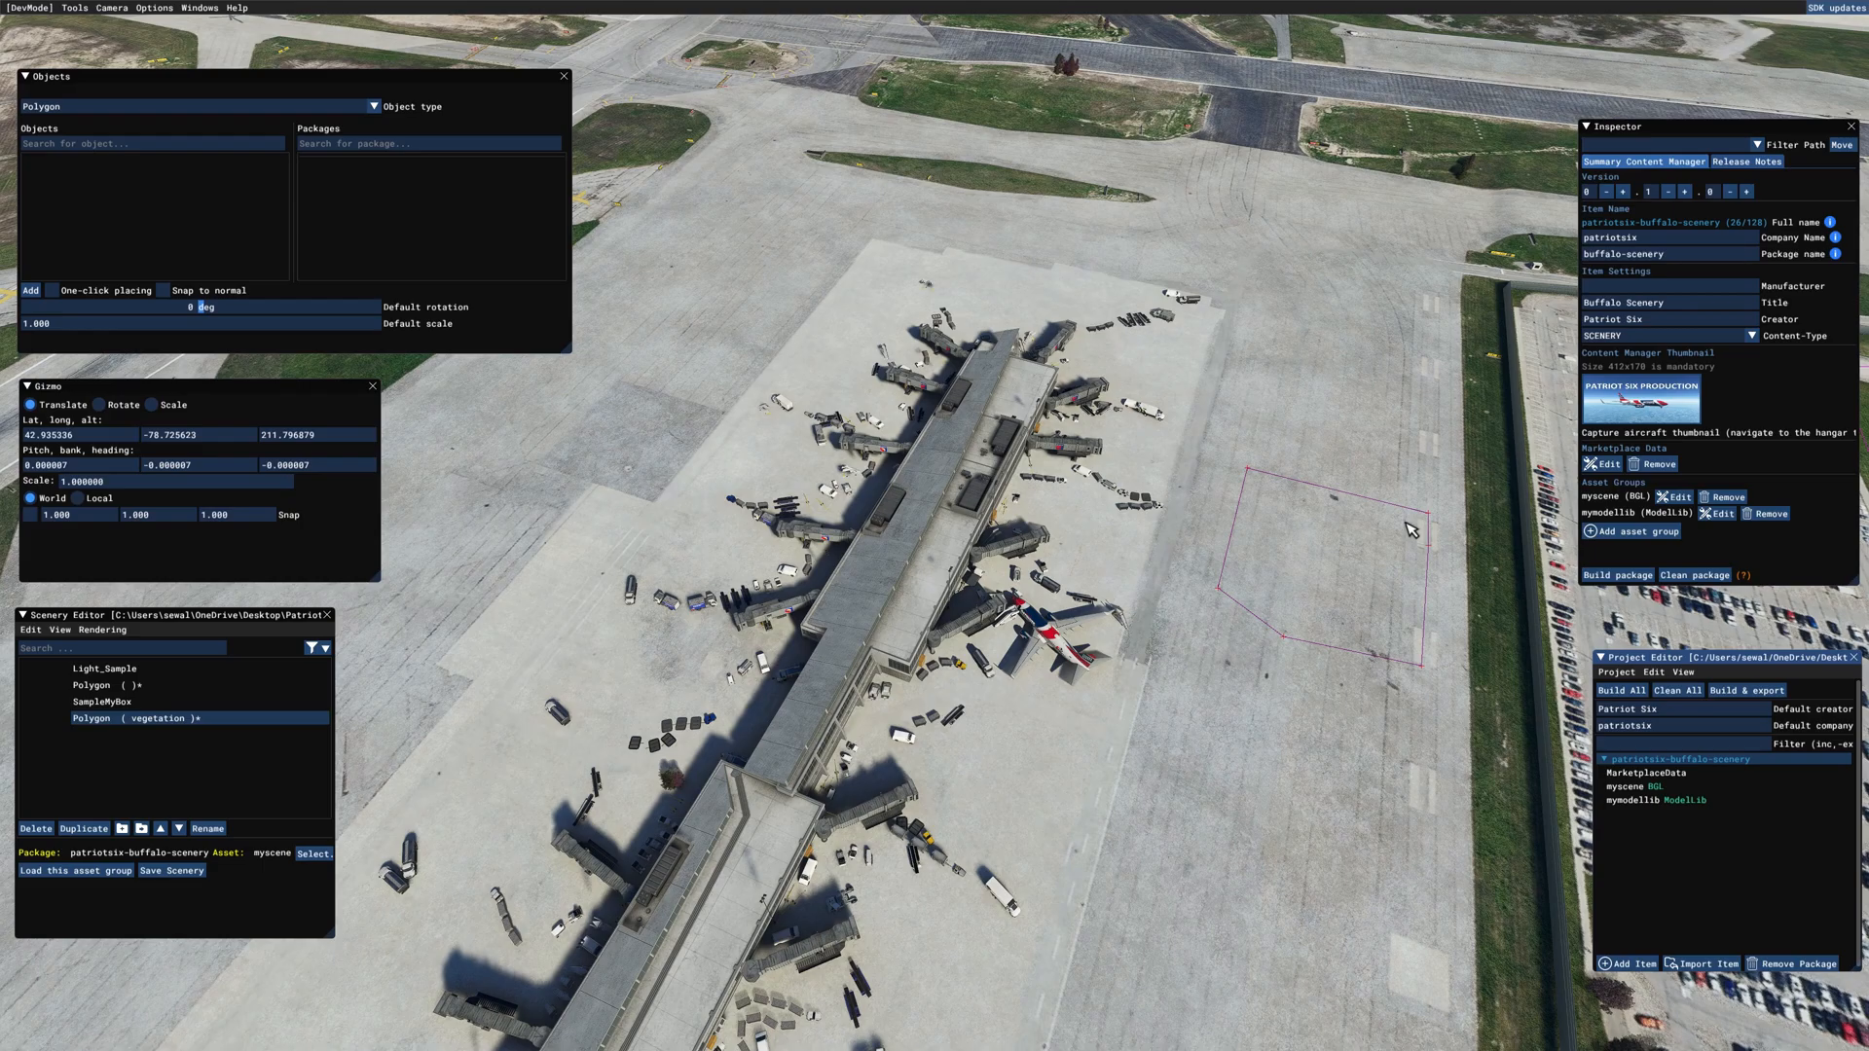
left_click(1616, 575)
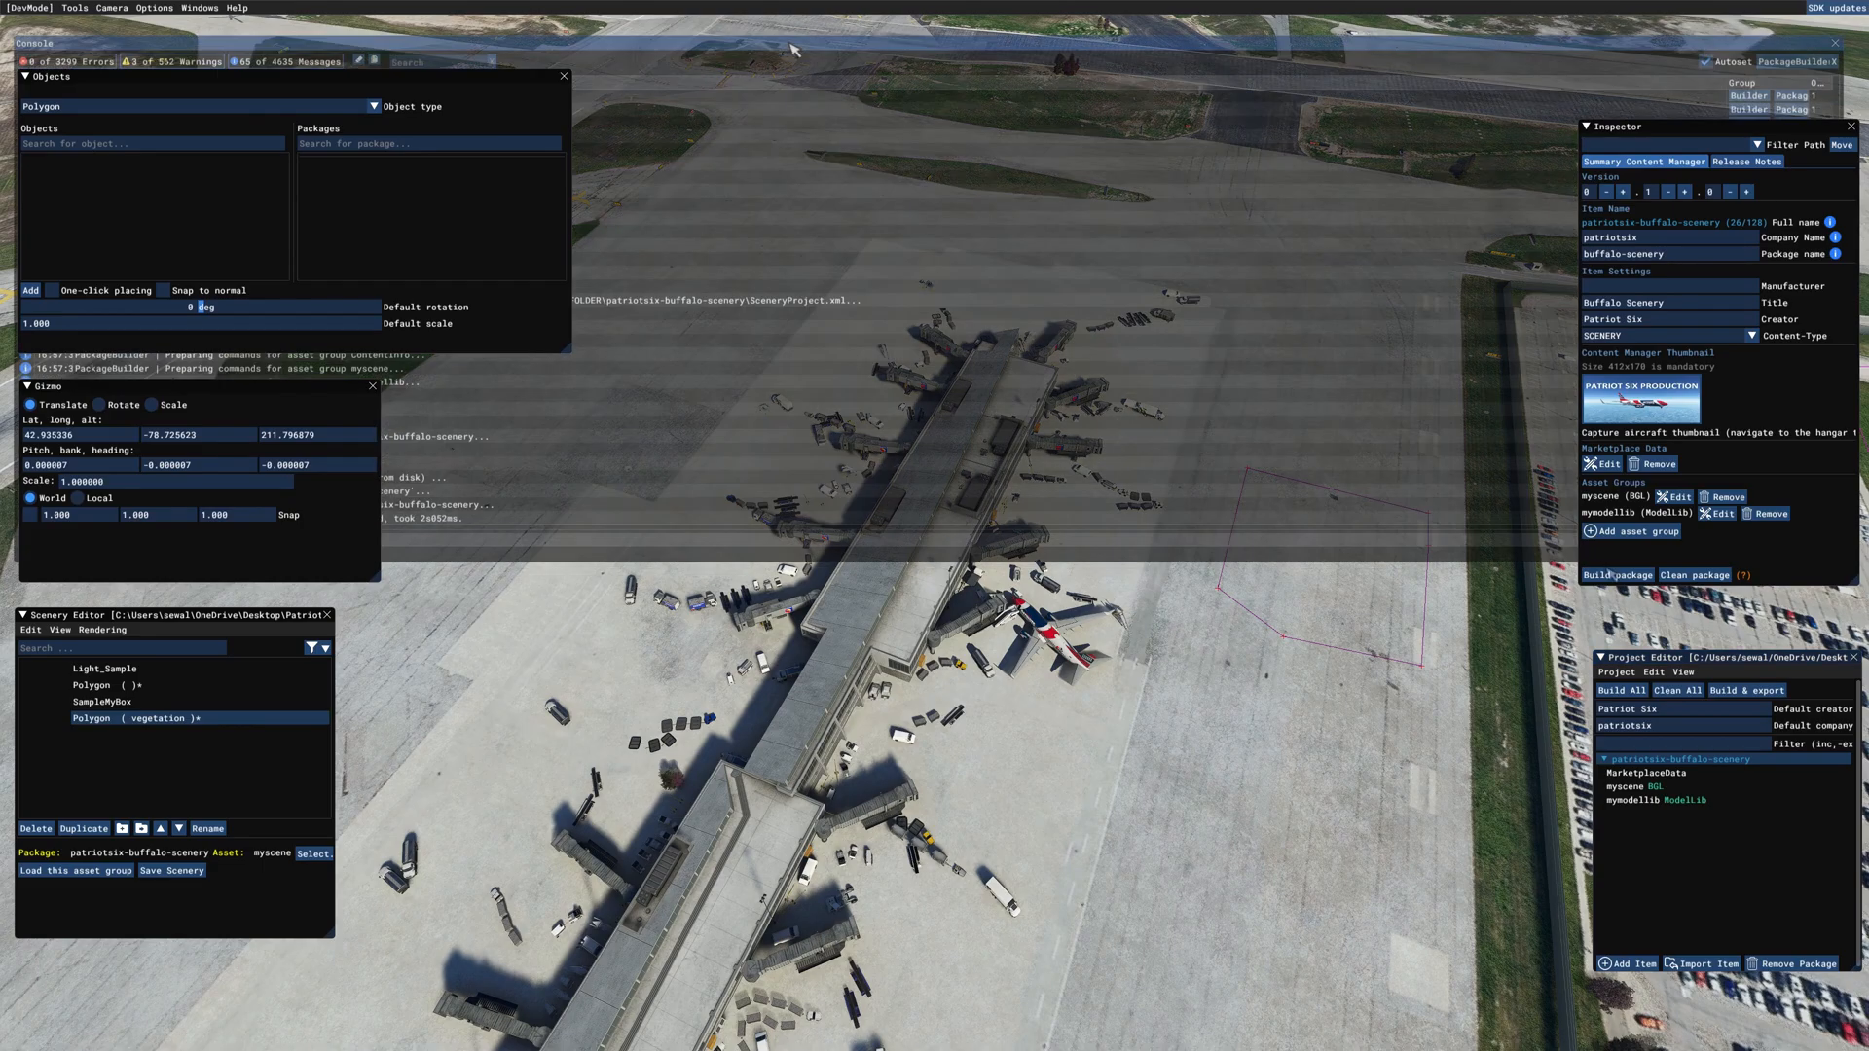
left_click_drag(793, 49, 792, 39)
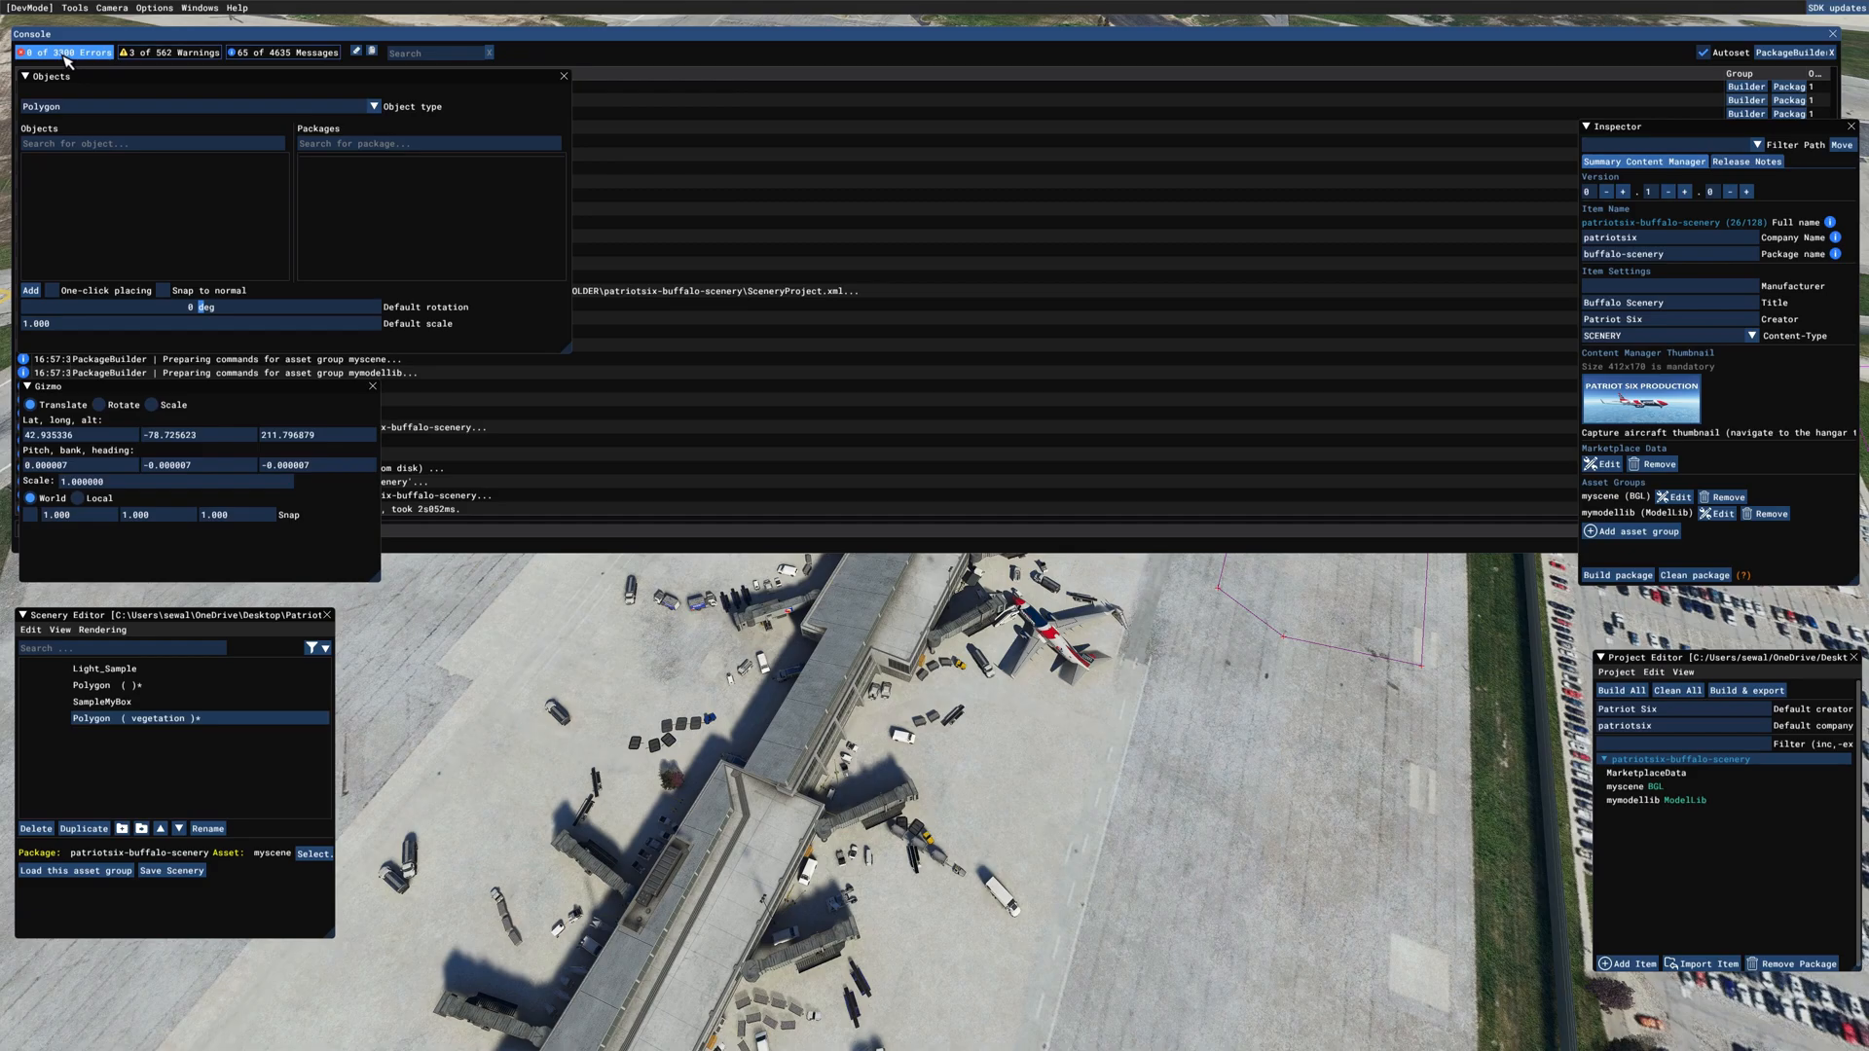
left_click(1833, 35)
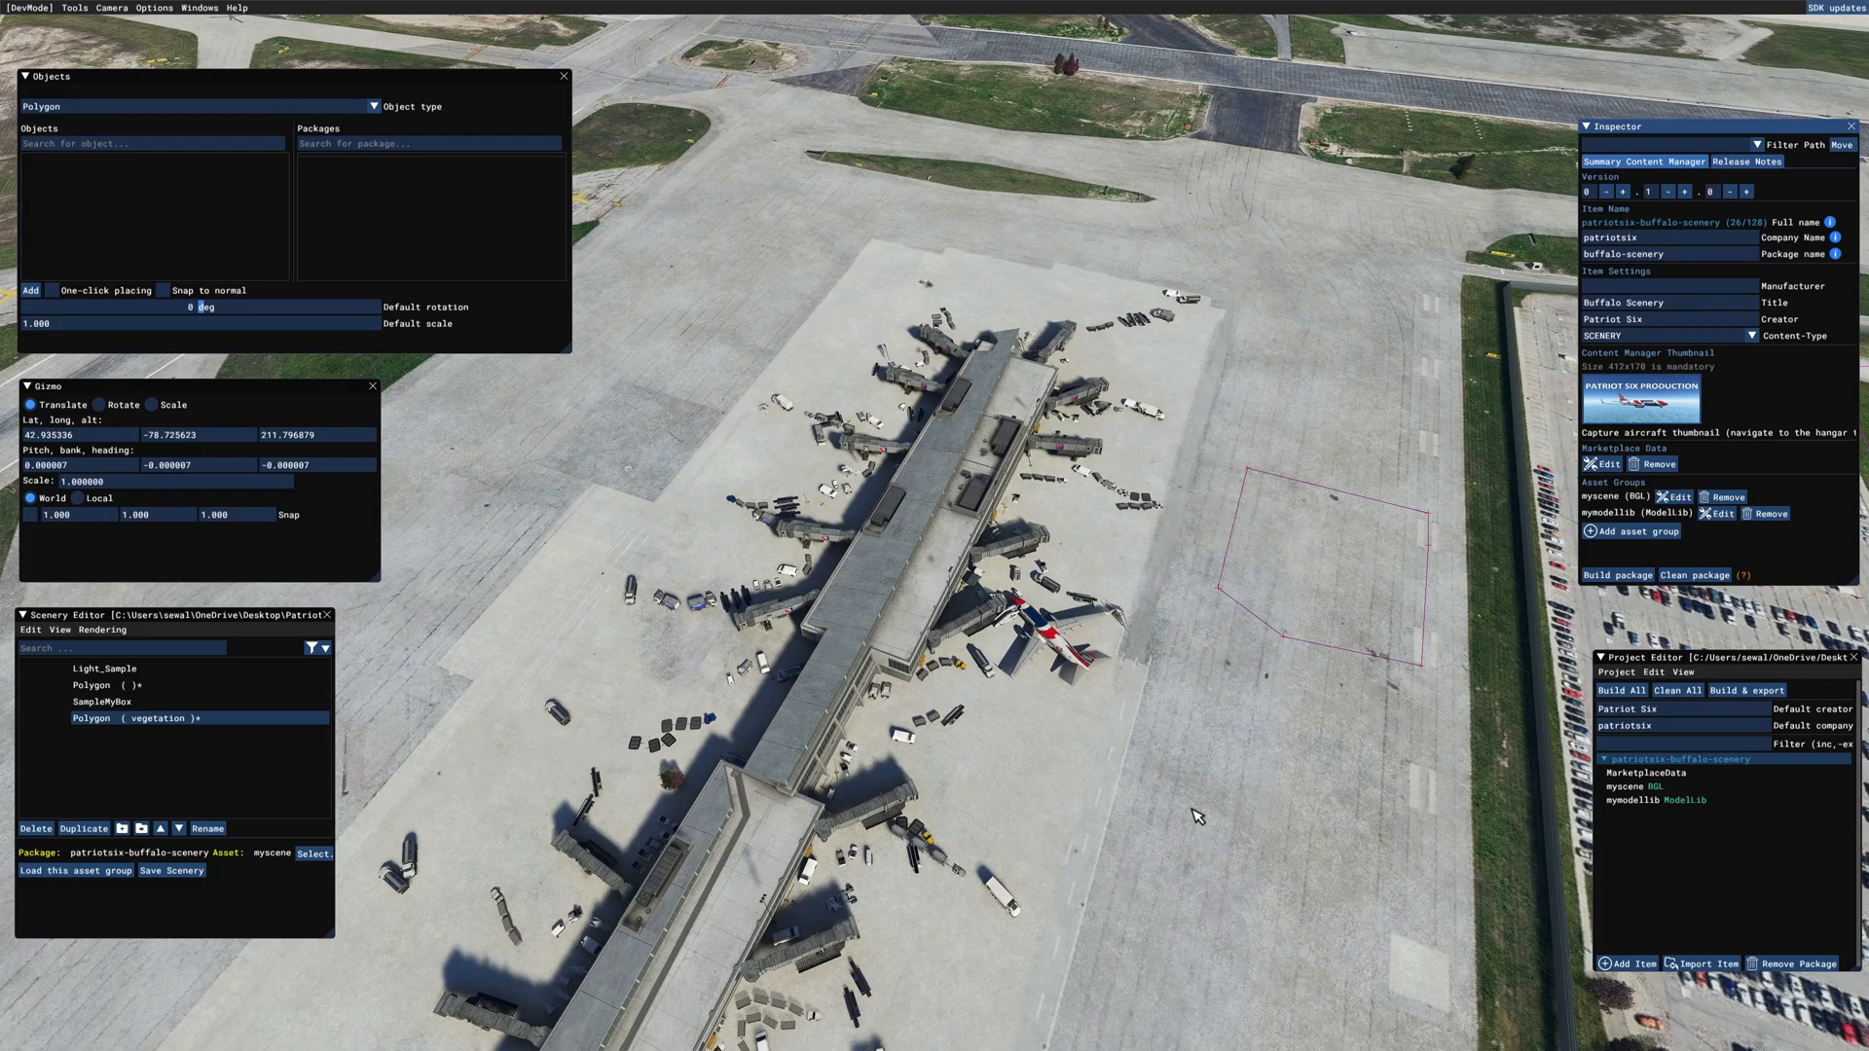
Step: Close the project, view the Packages folder inside WORKING SCENERY FOLDER's patriotsix-buffalo-scenery folder in File Explorer, and close the window
left_click(1615, 672)
left_click(1659, 773)
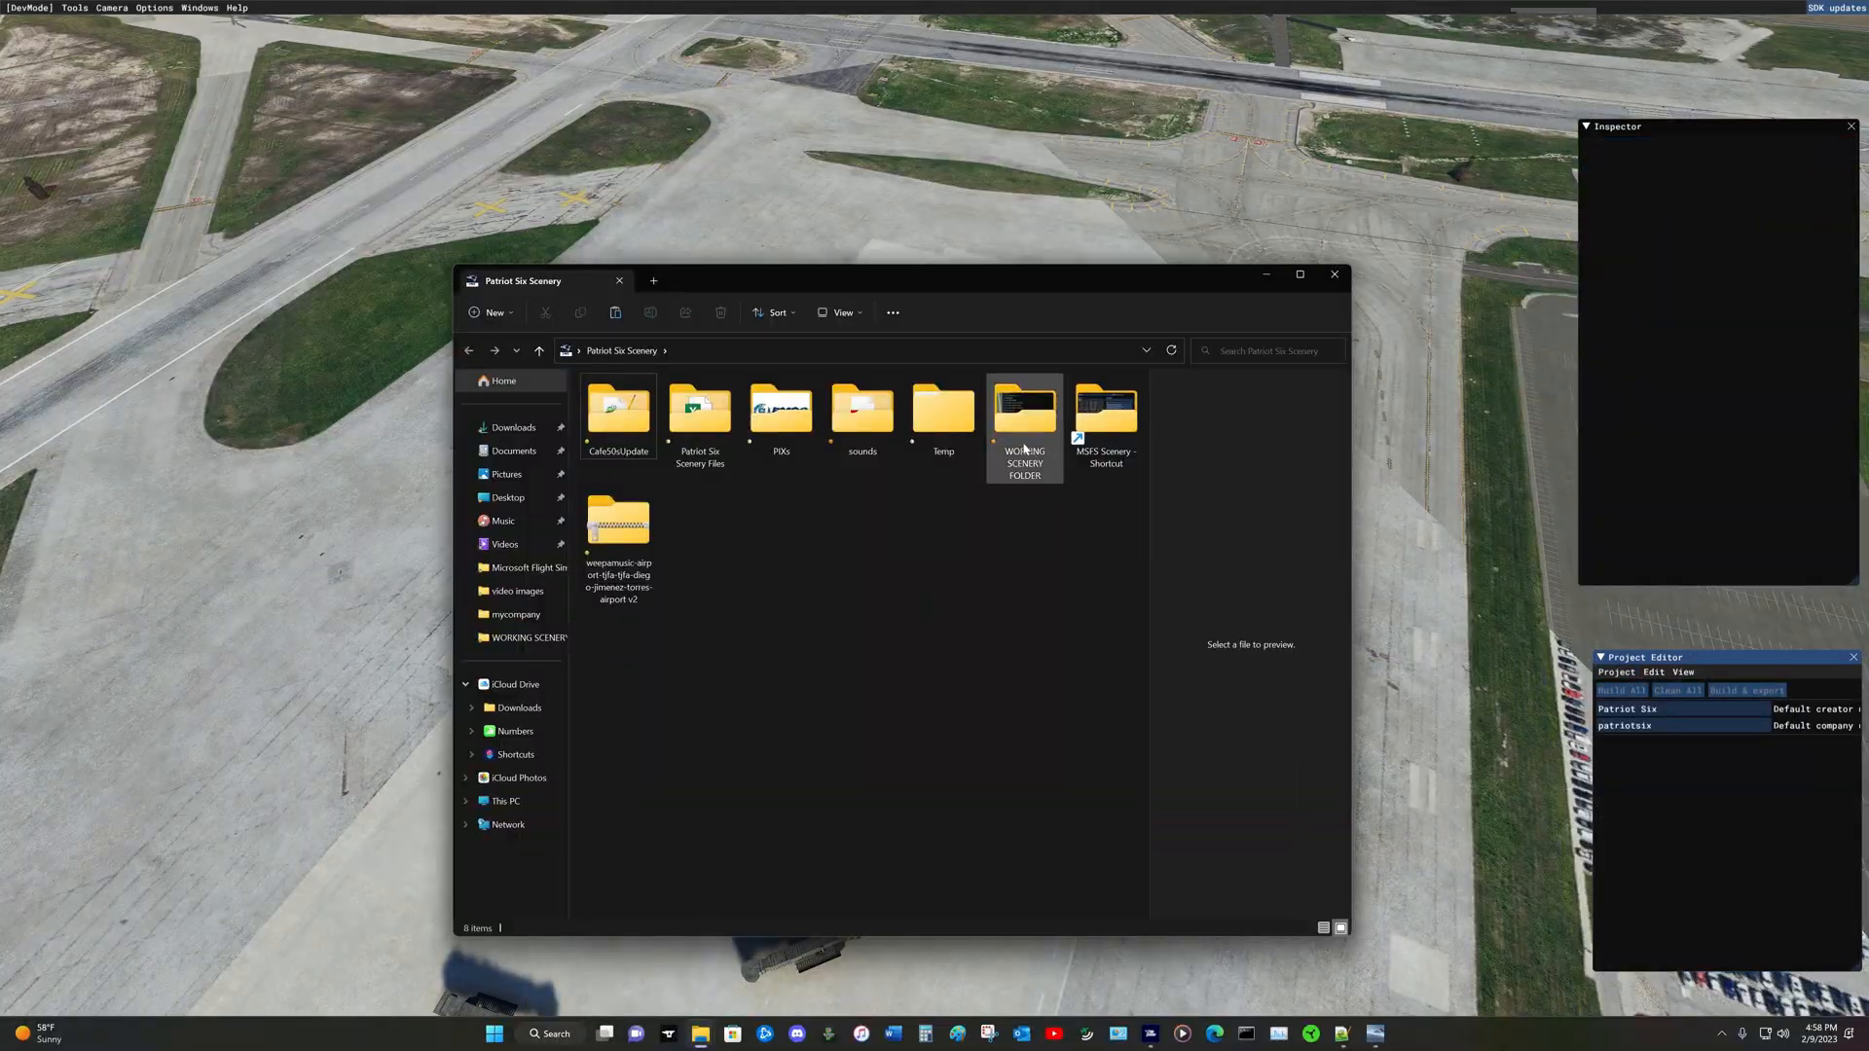
double_click(1027, 420)
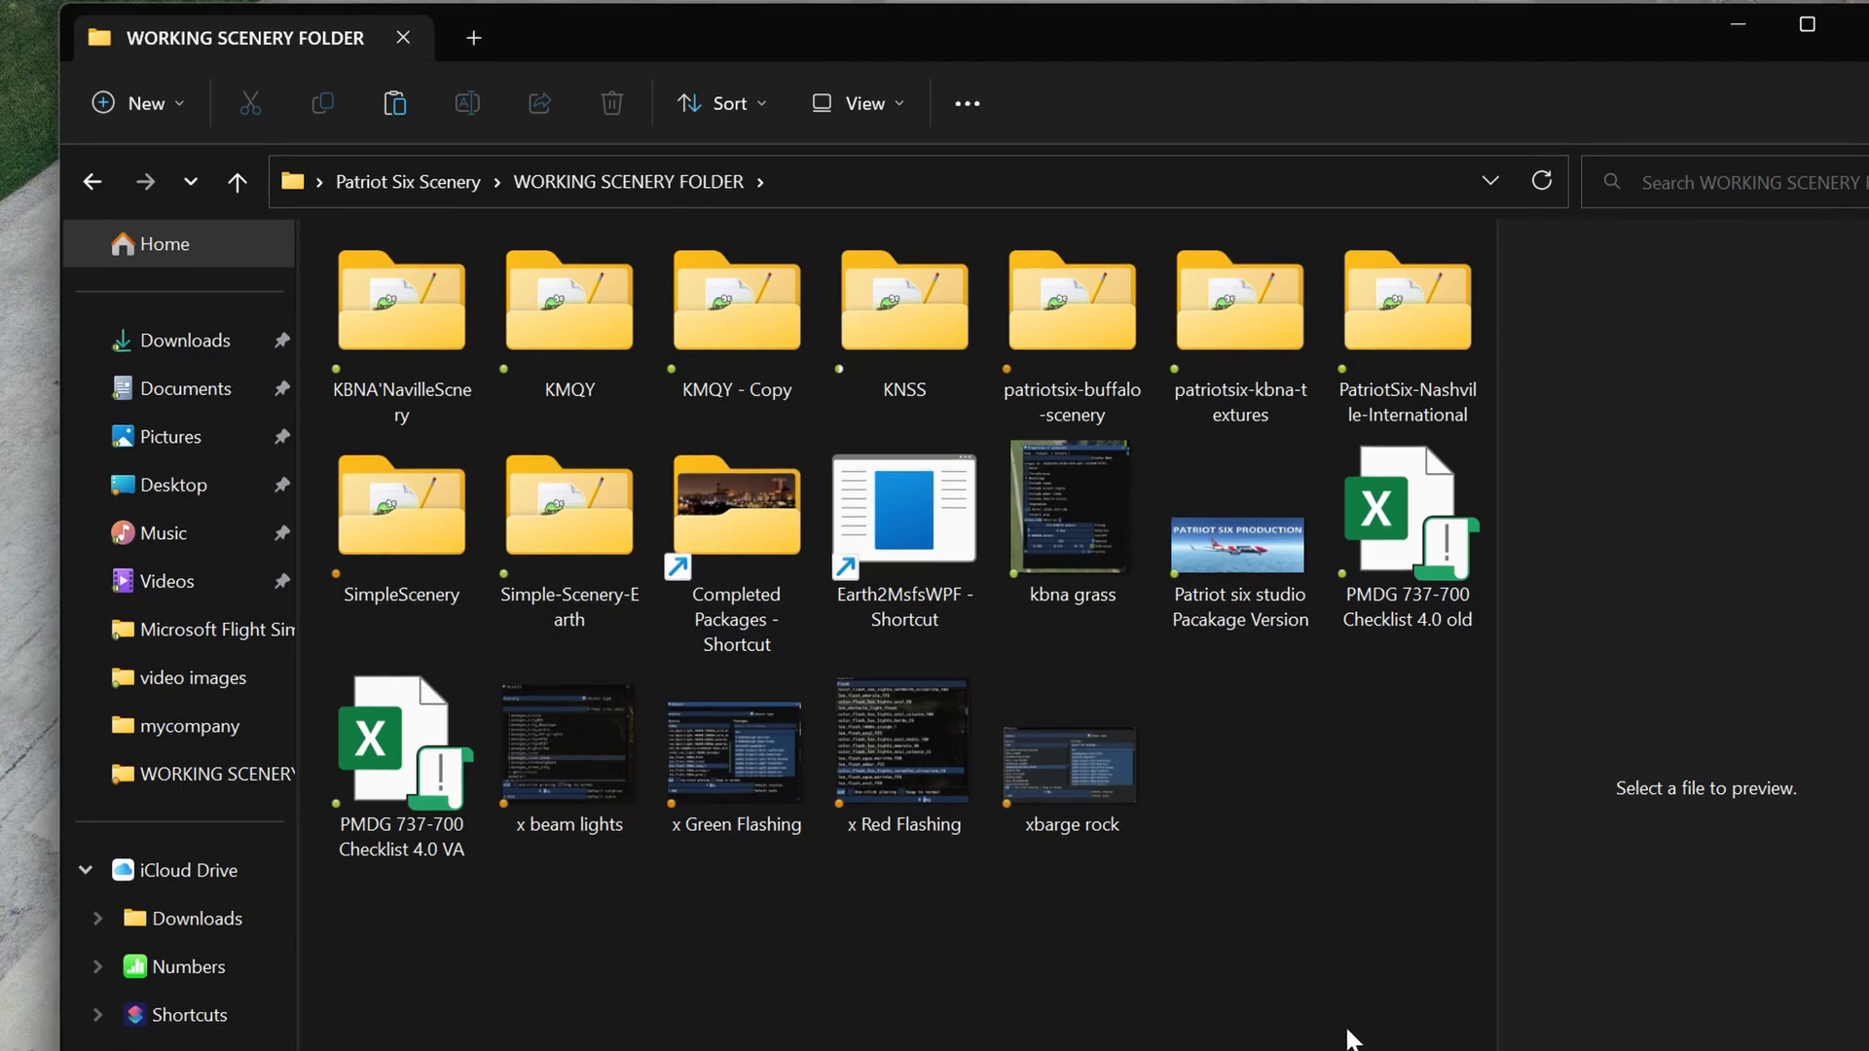
mouse_move(1046, 422)
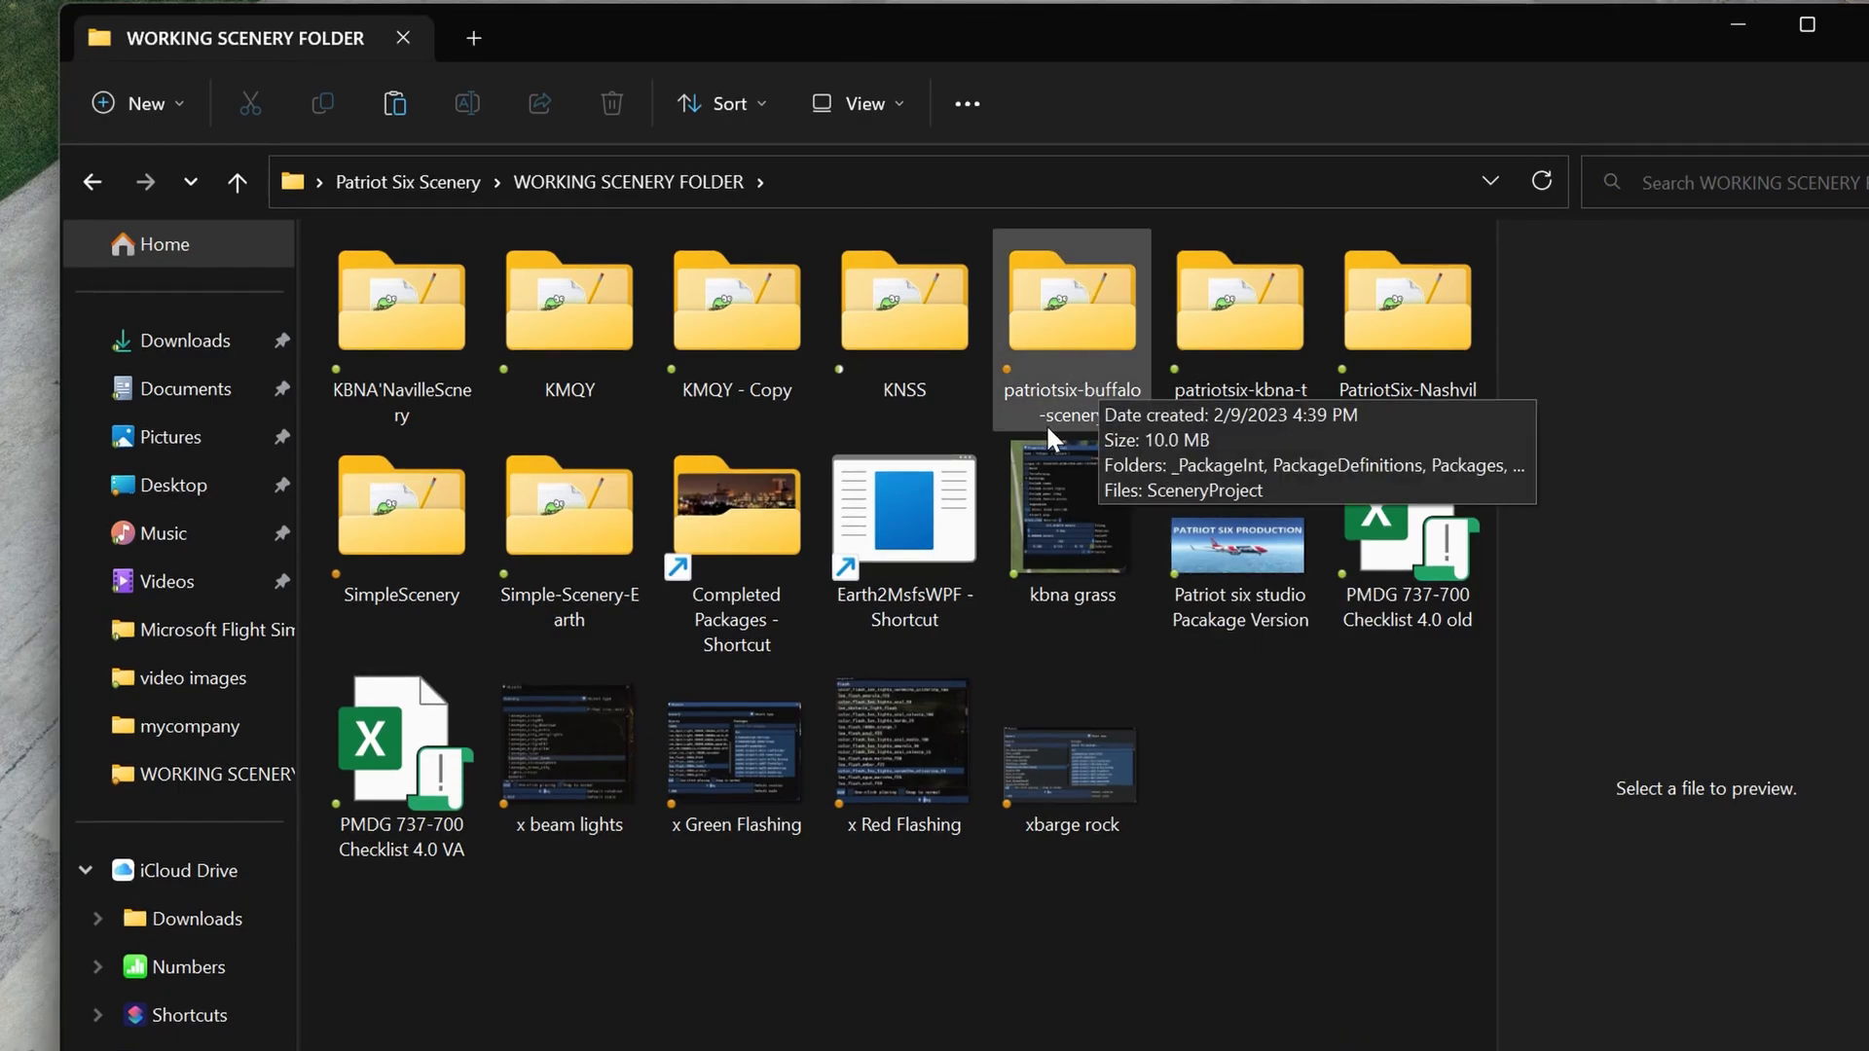
double_click(1078, 335)
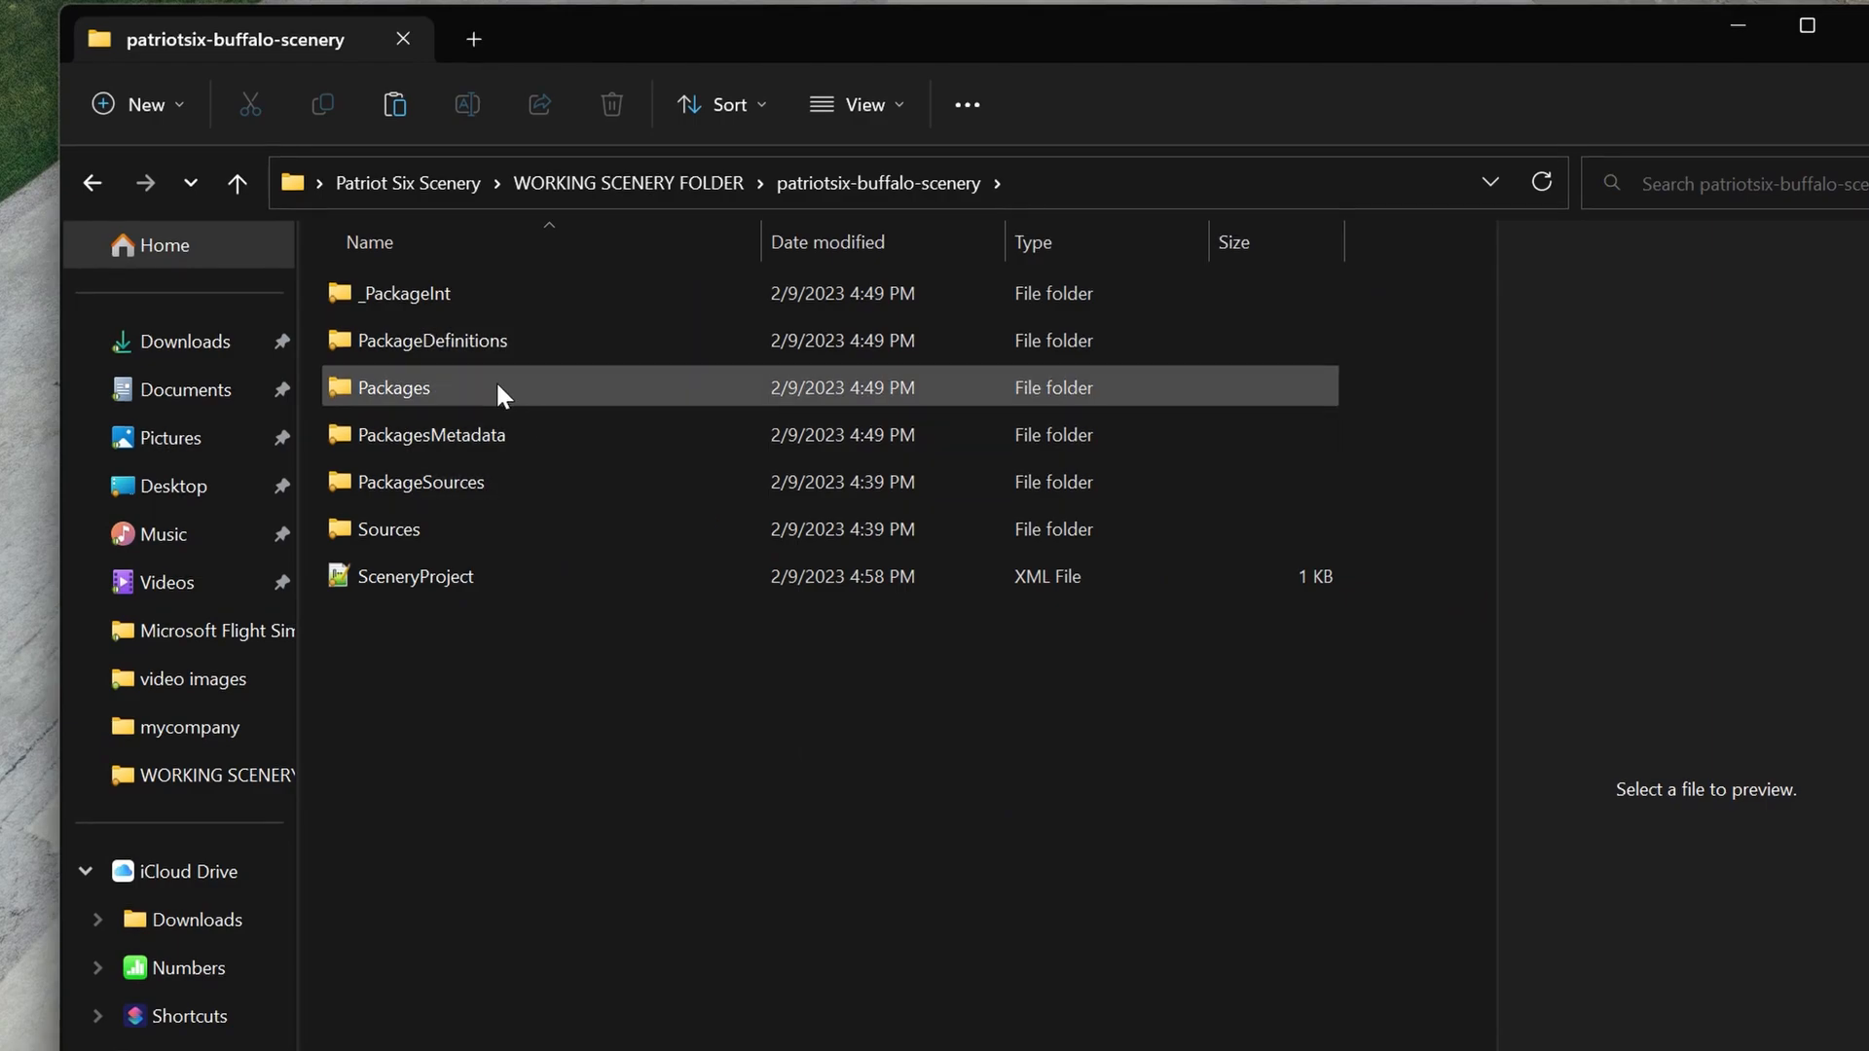
double_click(497, 387)
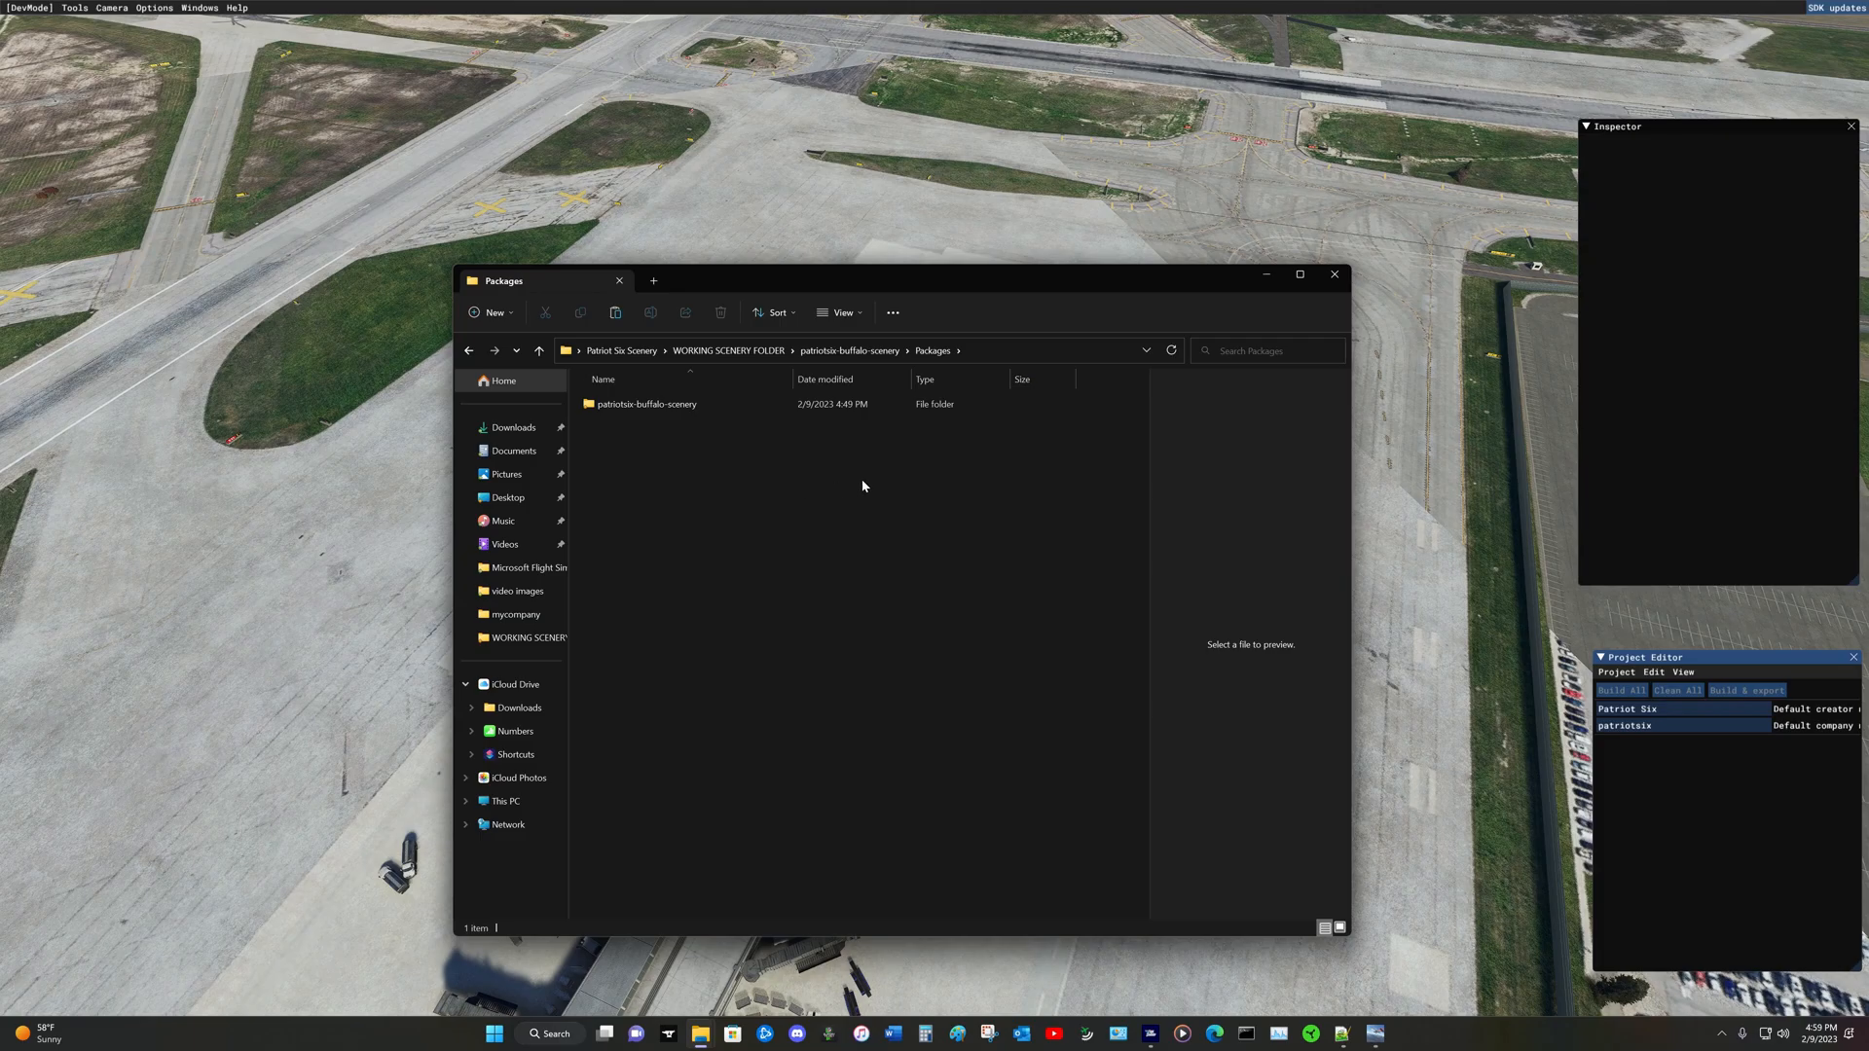
left_click(1335, 276)
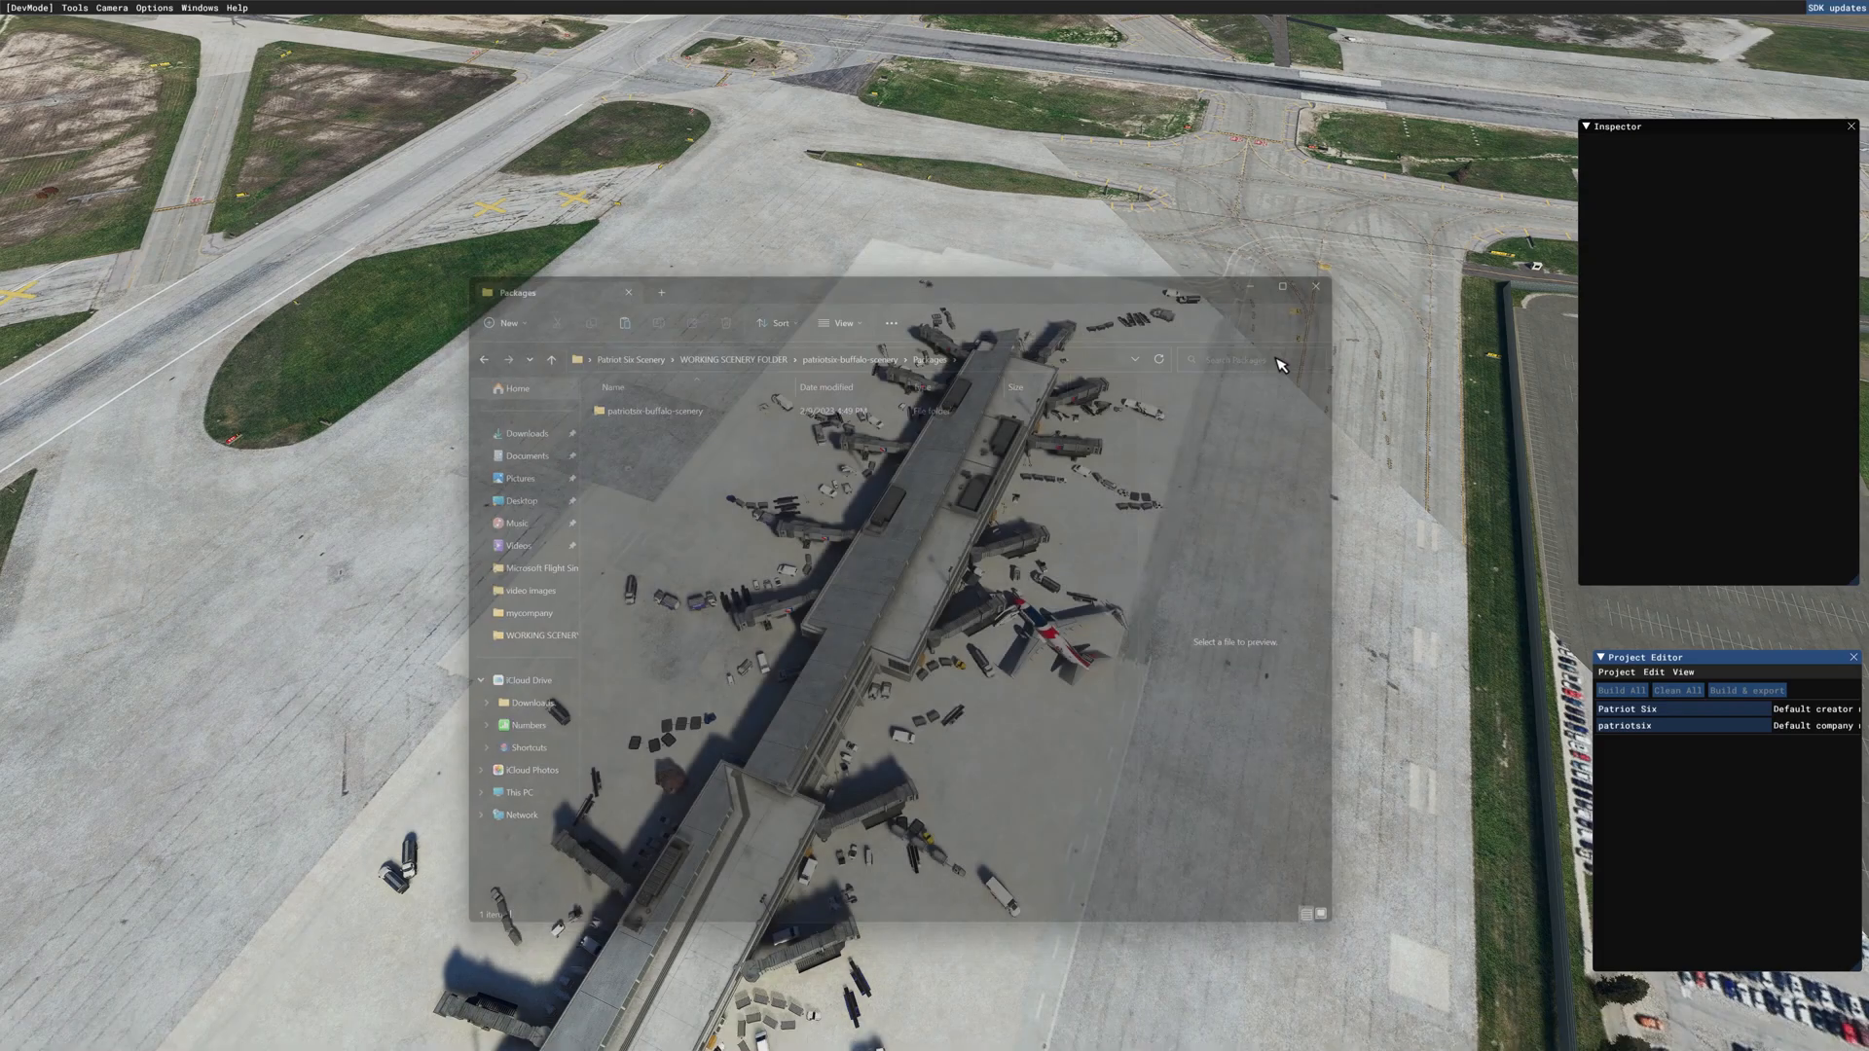
key("d")
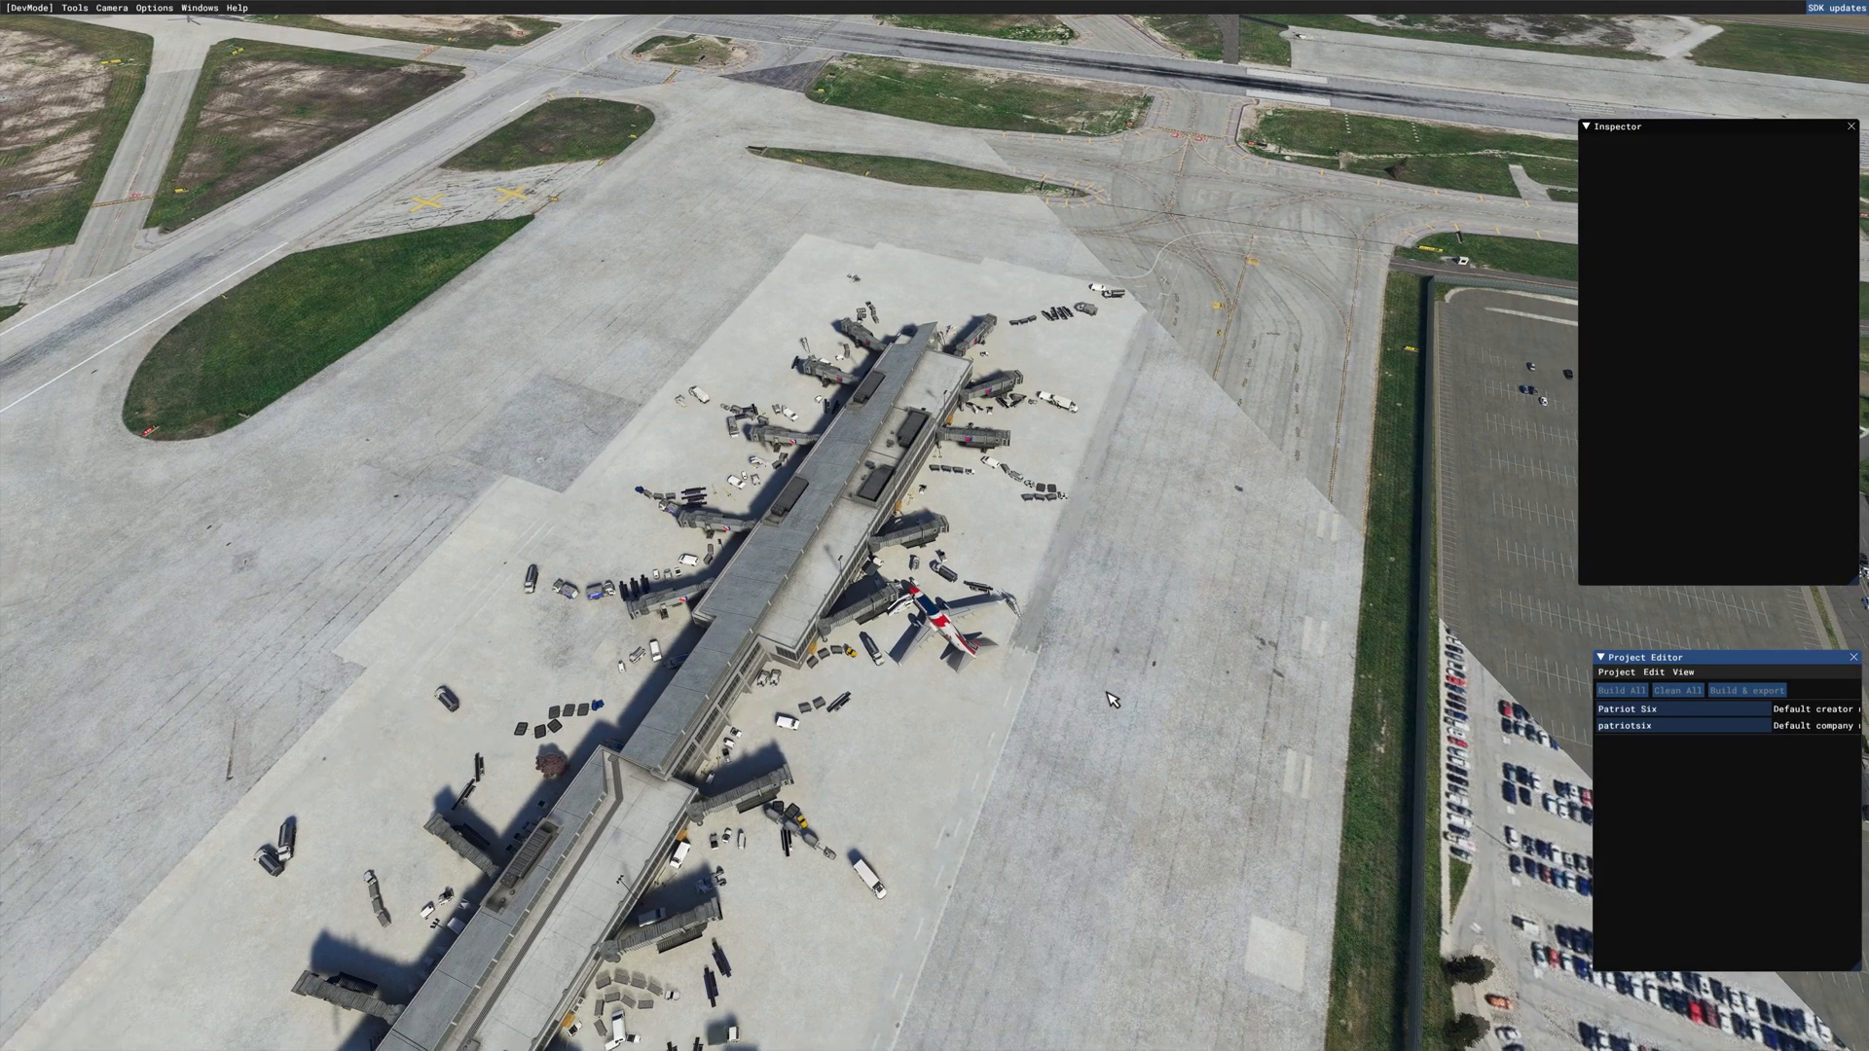
key("s")
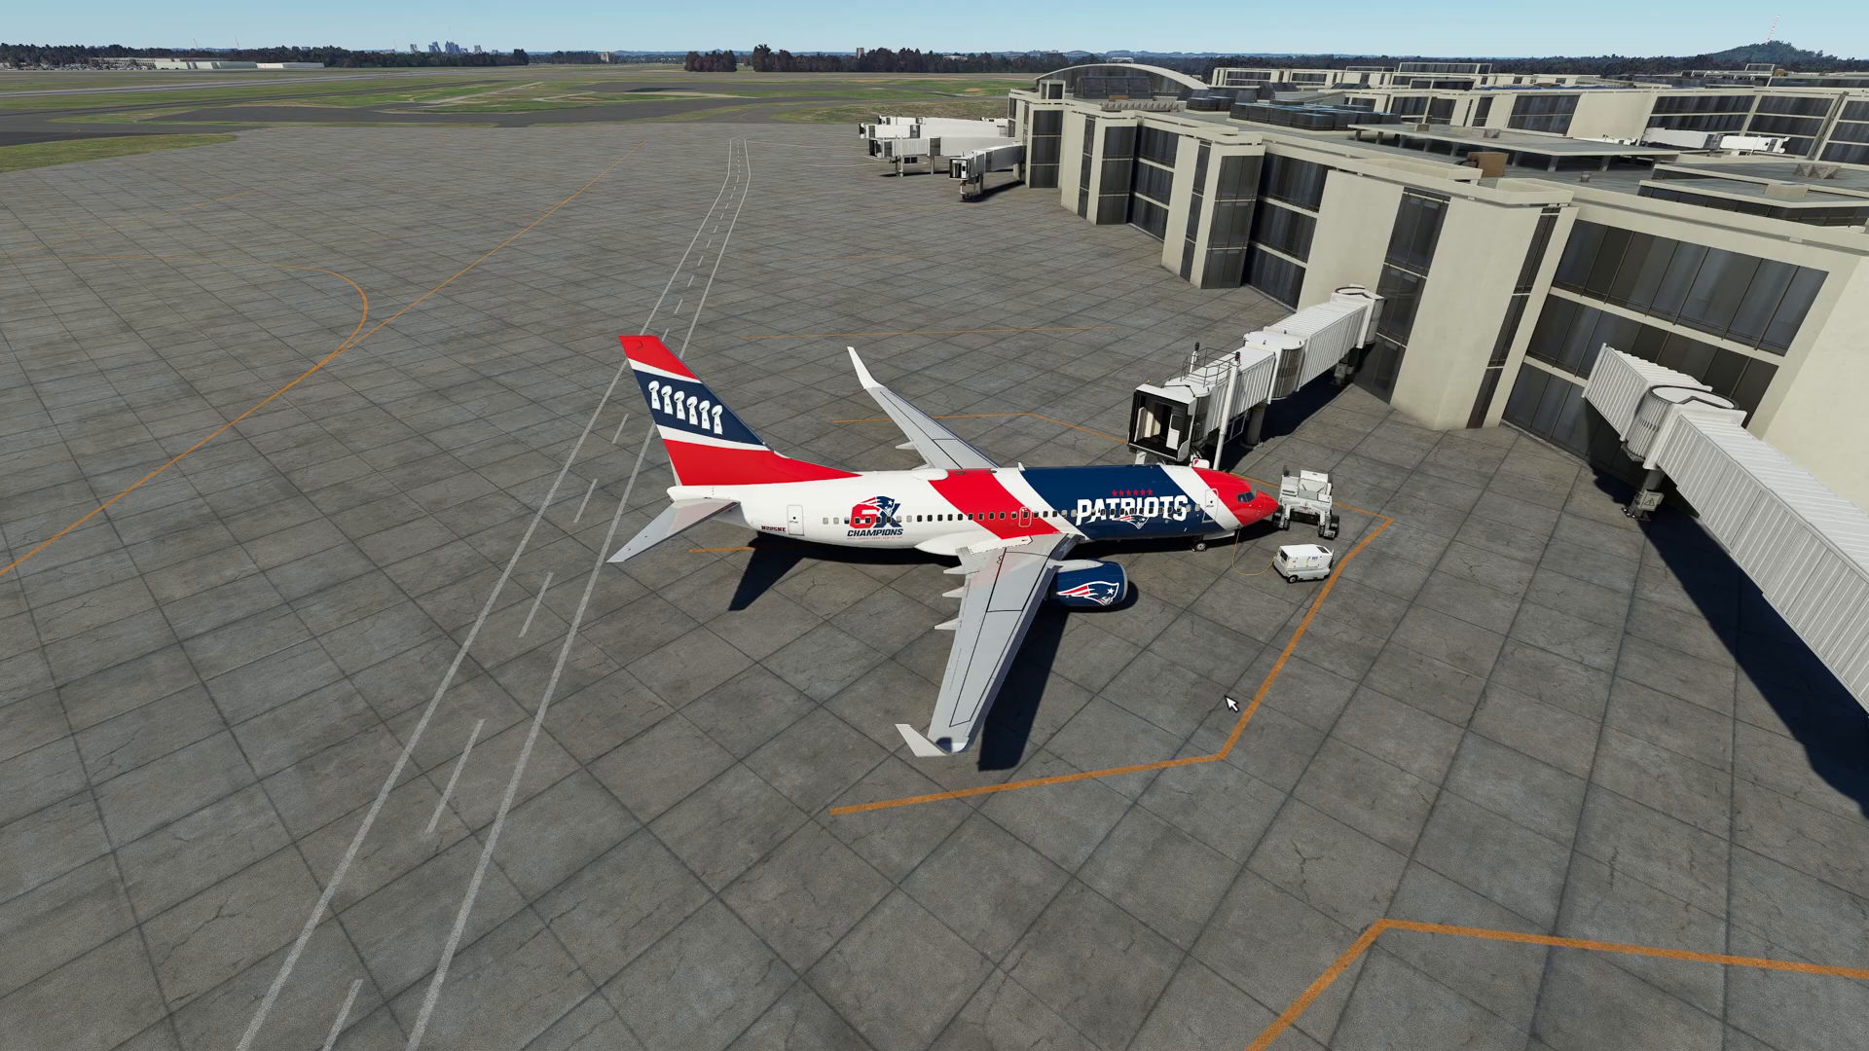
Step: Turn Developer Mode on in the simulator's general options, apply and save the setting, and resume the flight
key("Escape")
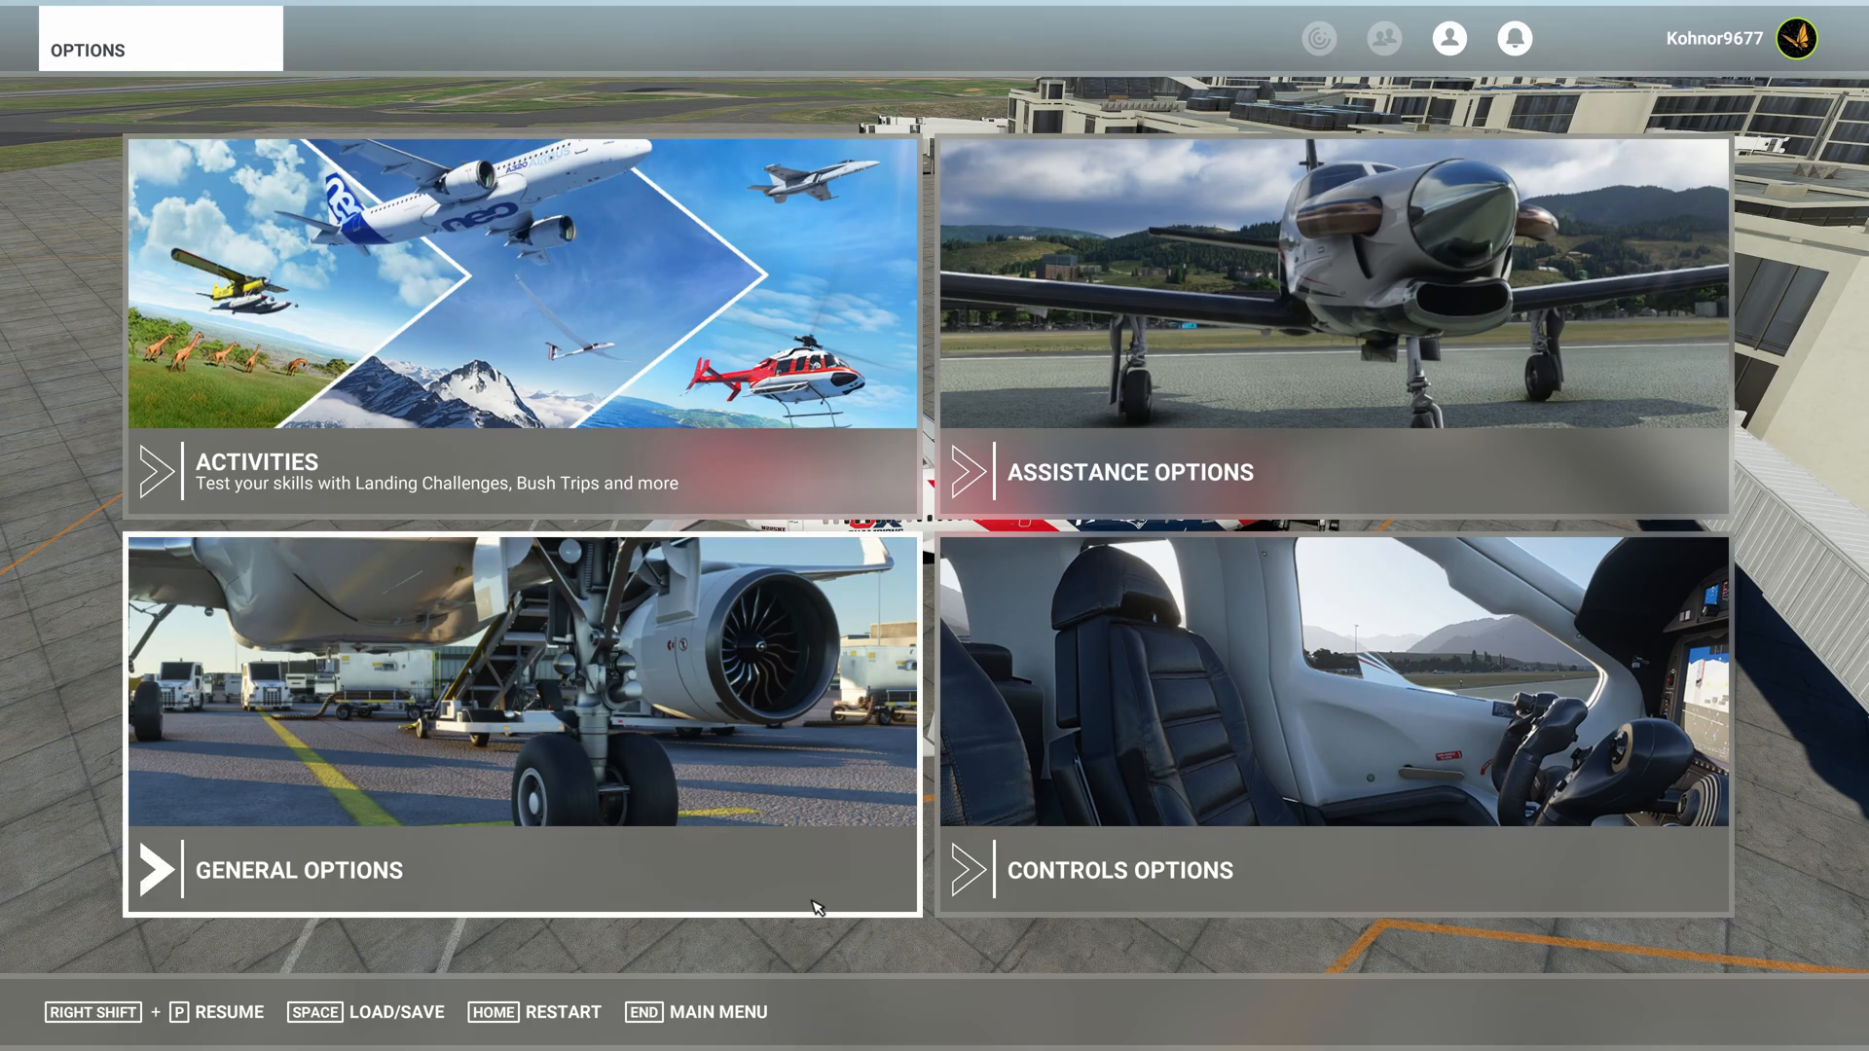
left_click(558, 761)
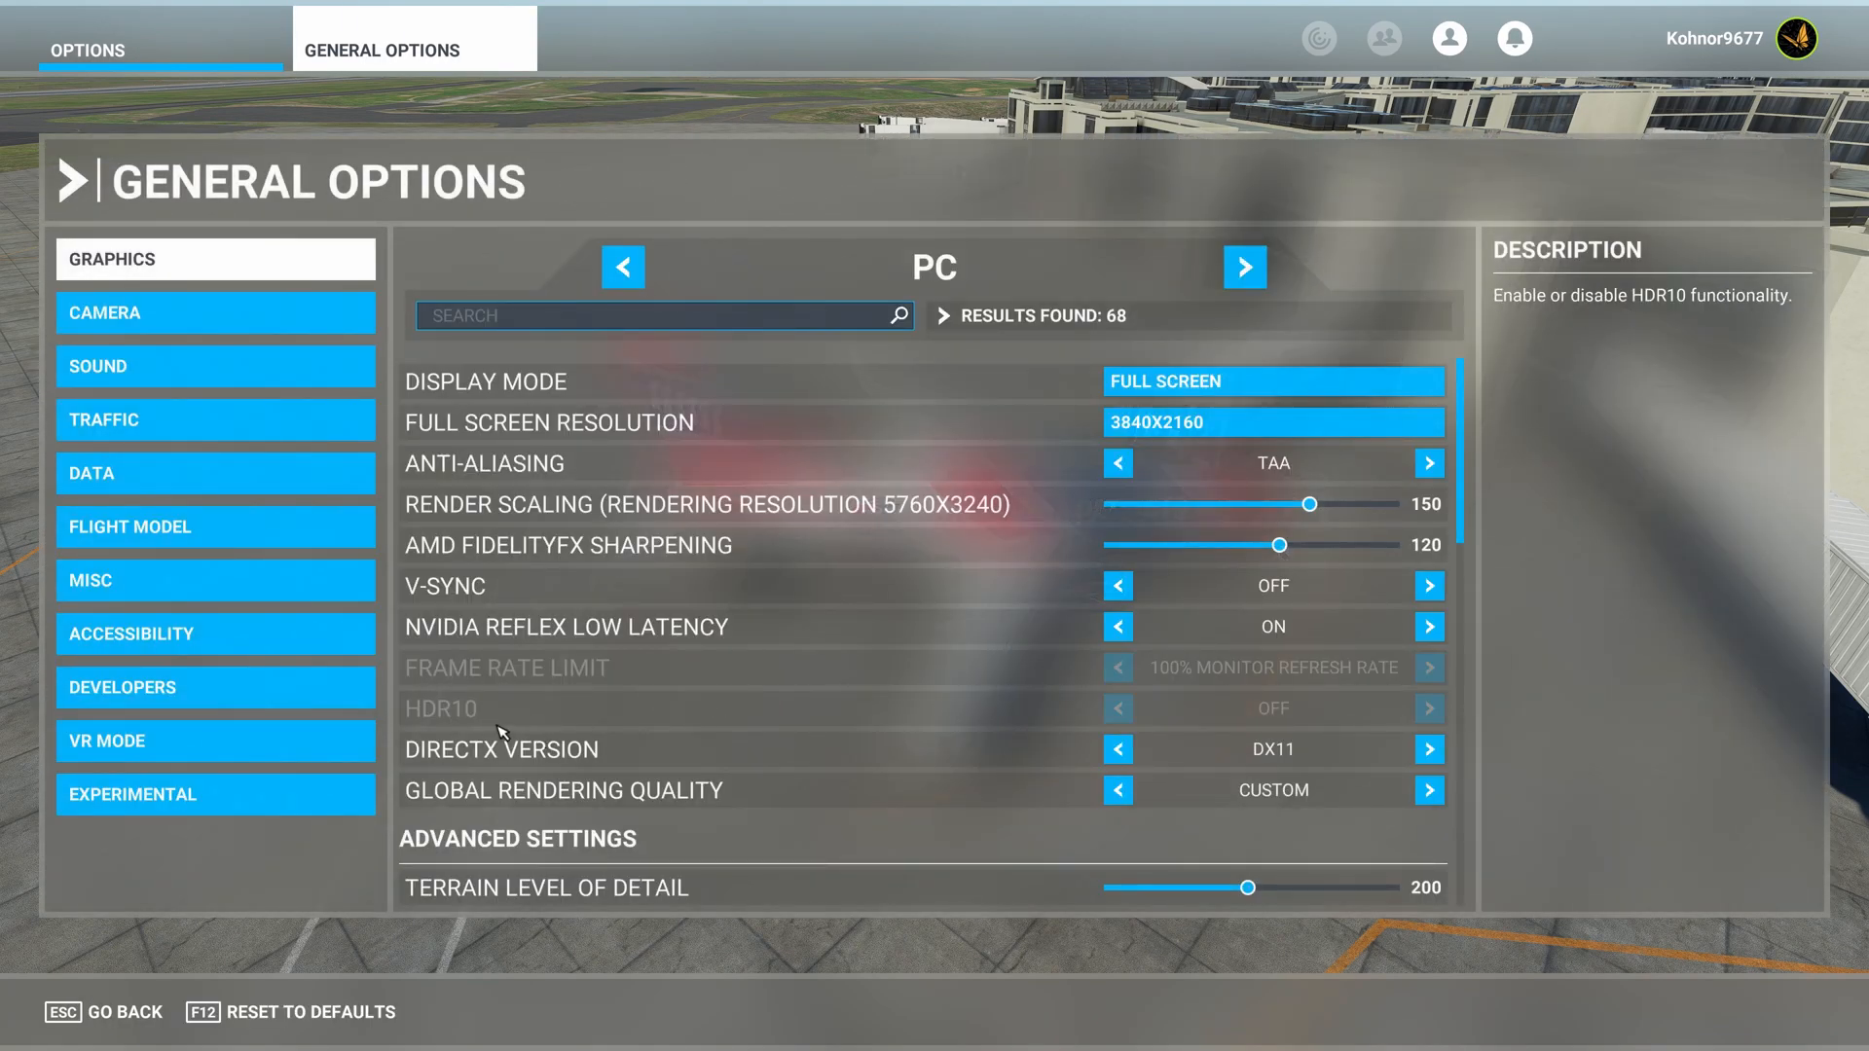
left_click(277, 698)
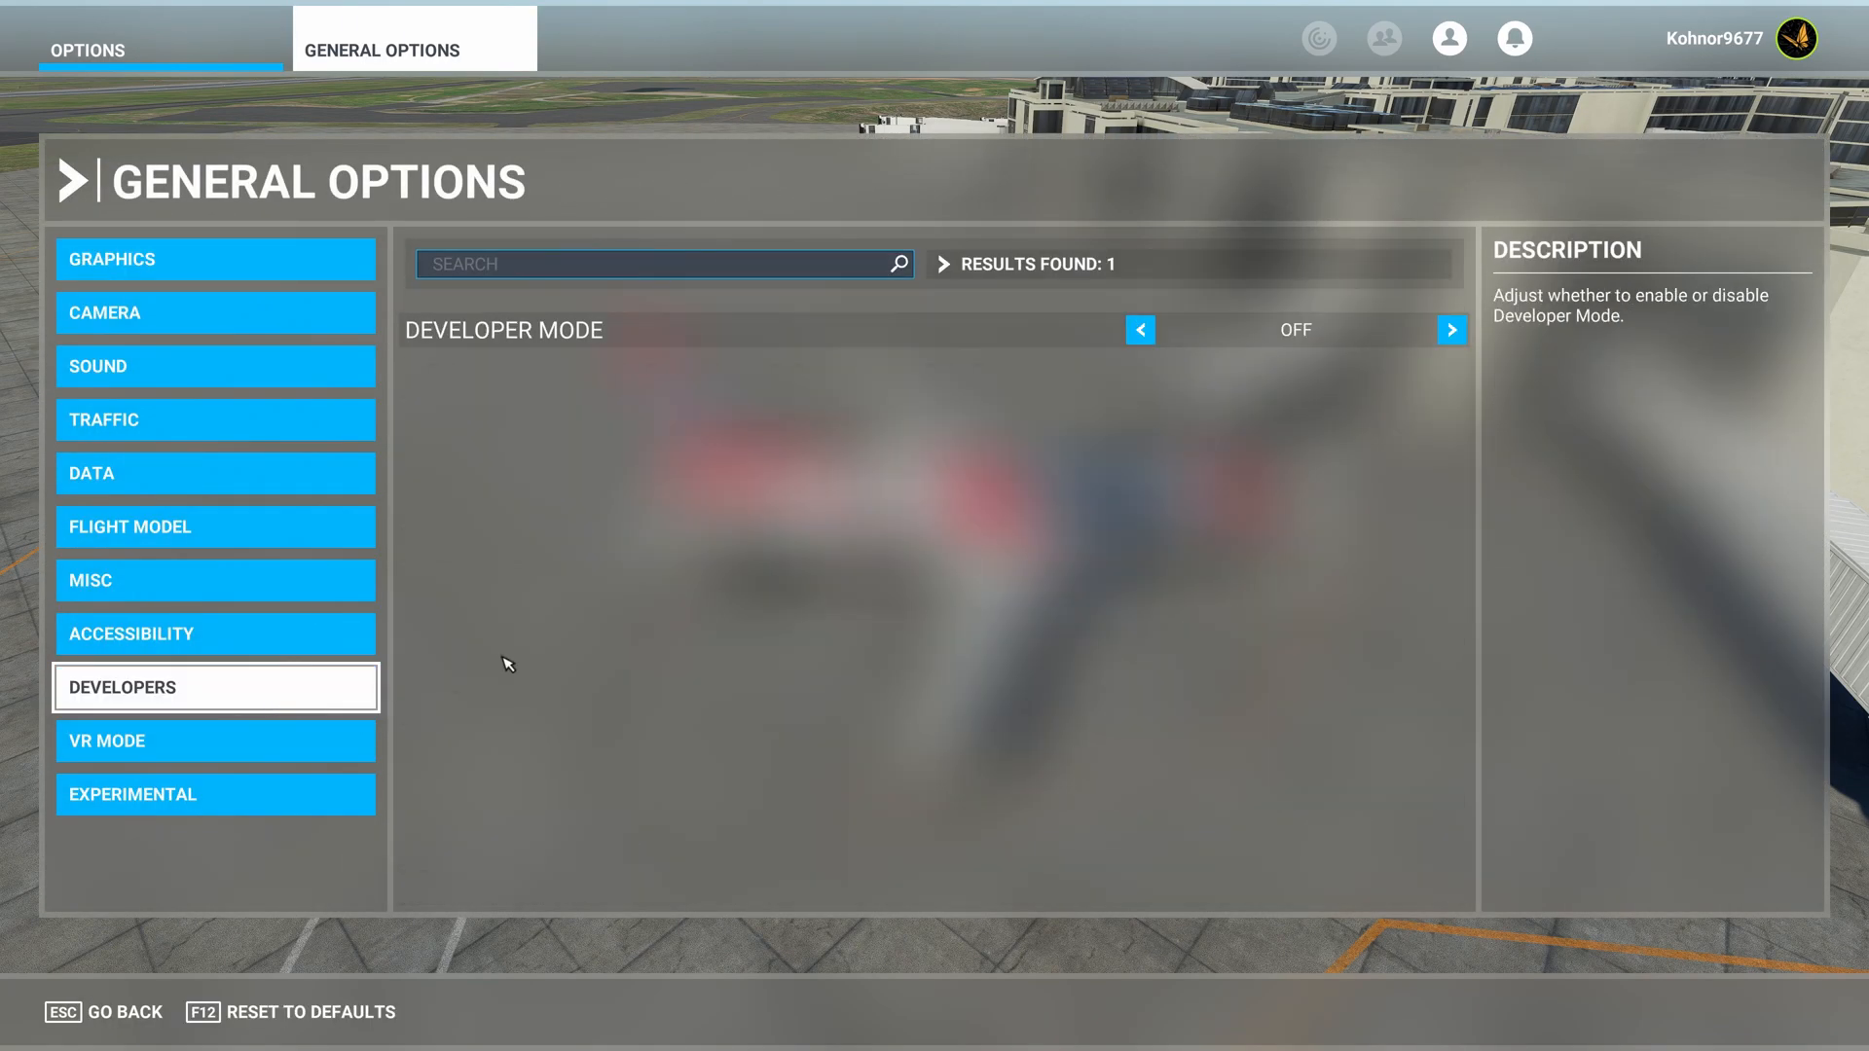
left_click(1451, 330)
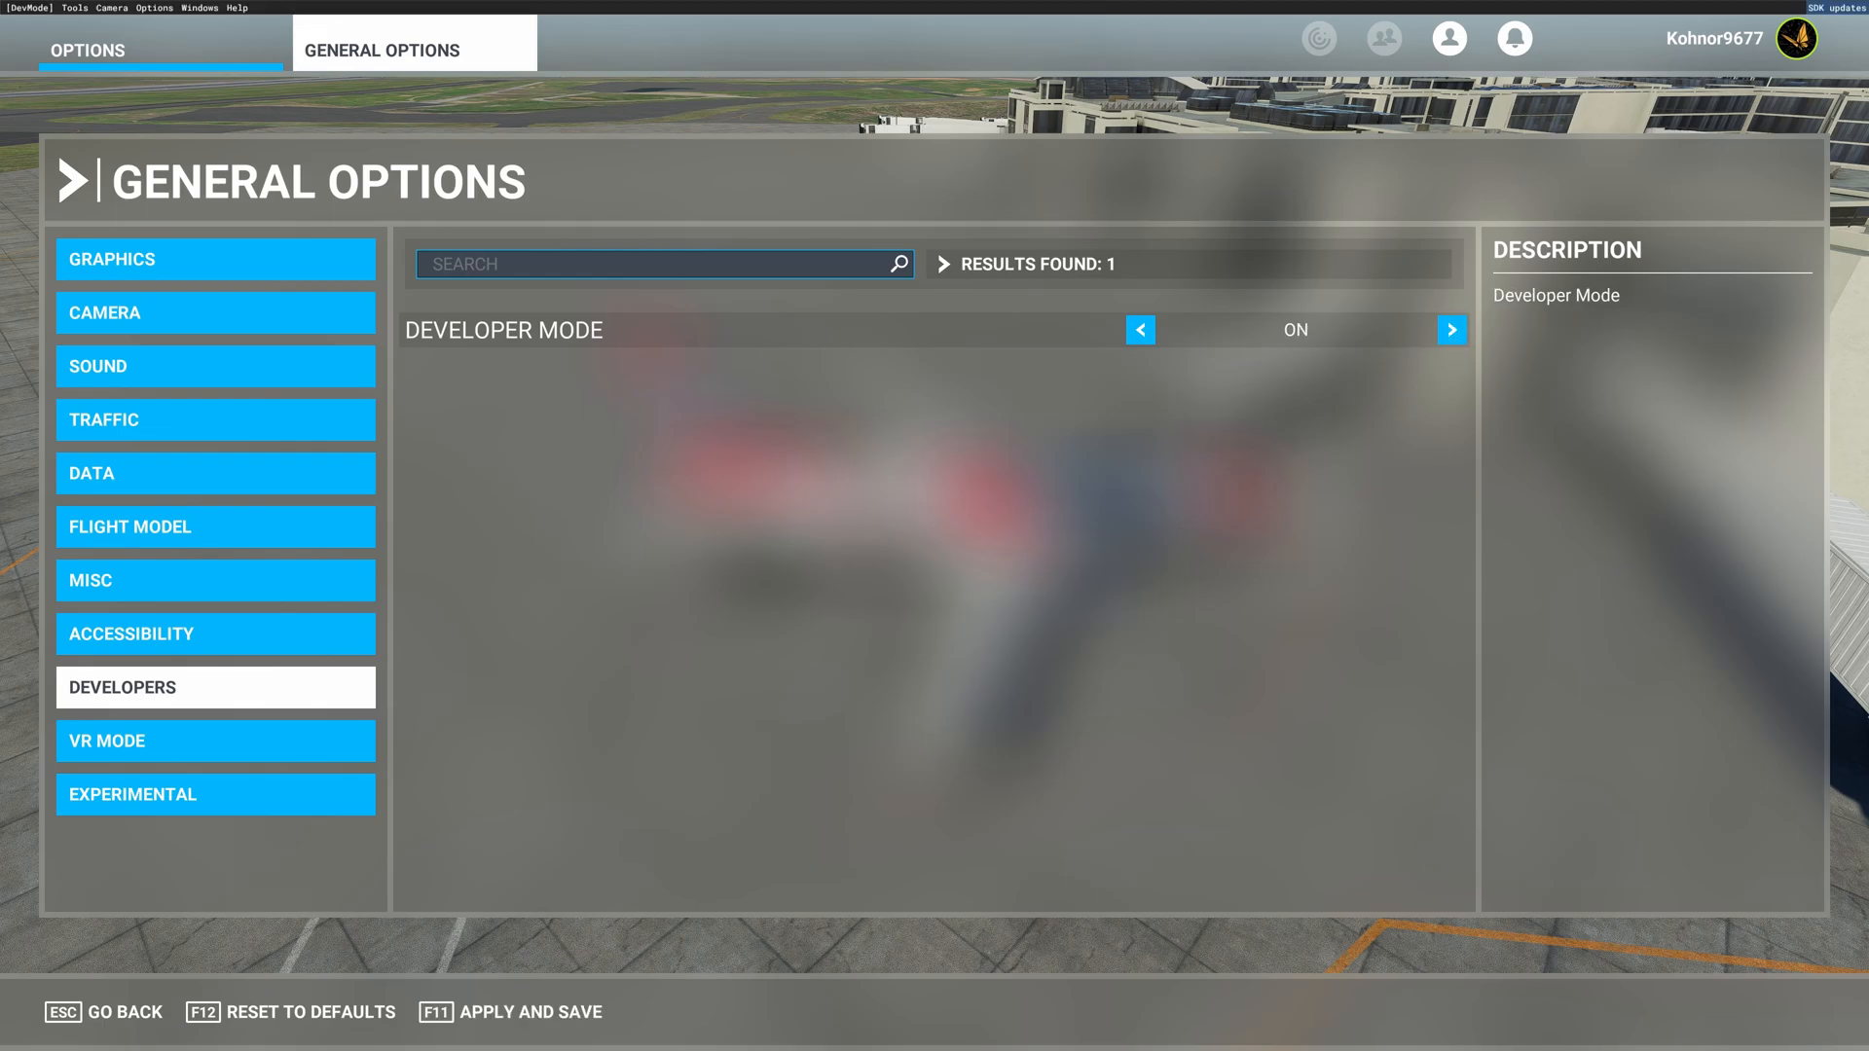
left_click(495, 1027)
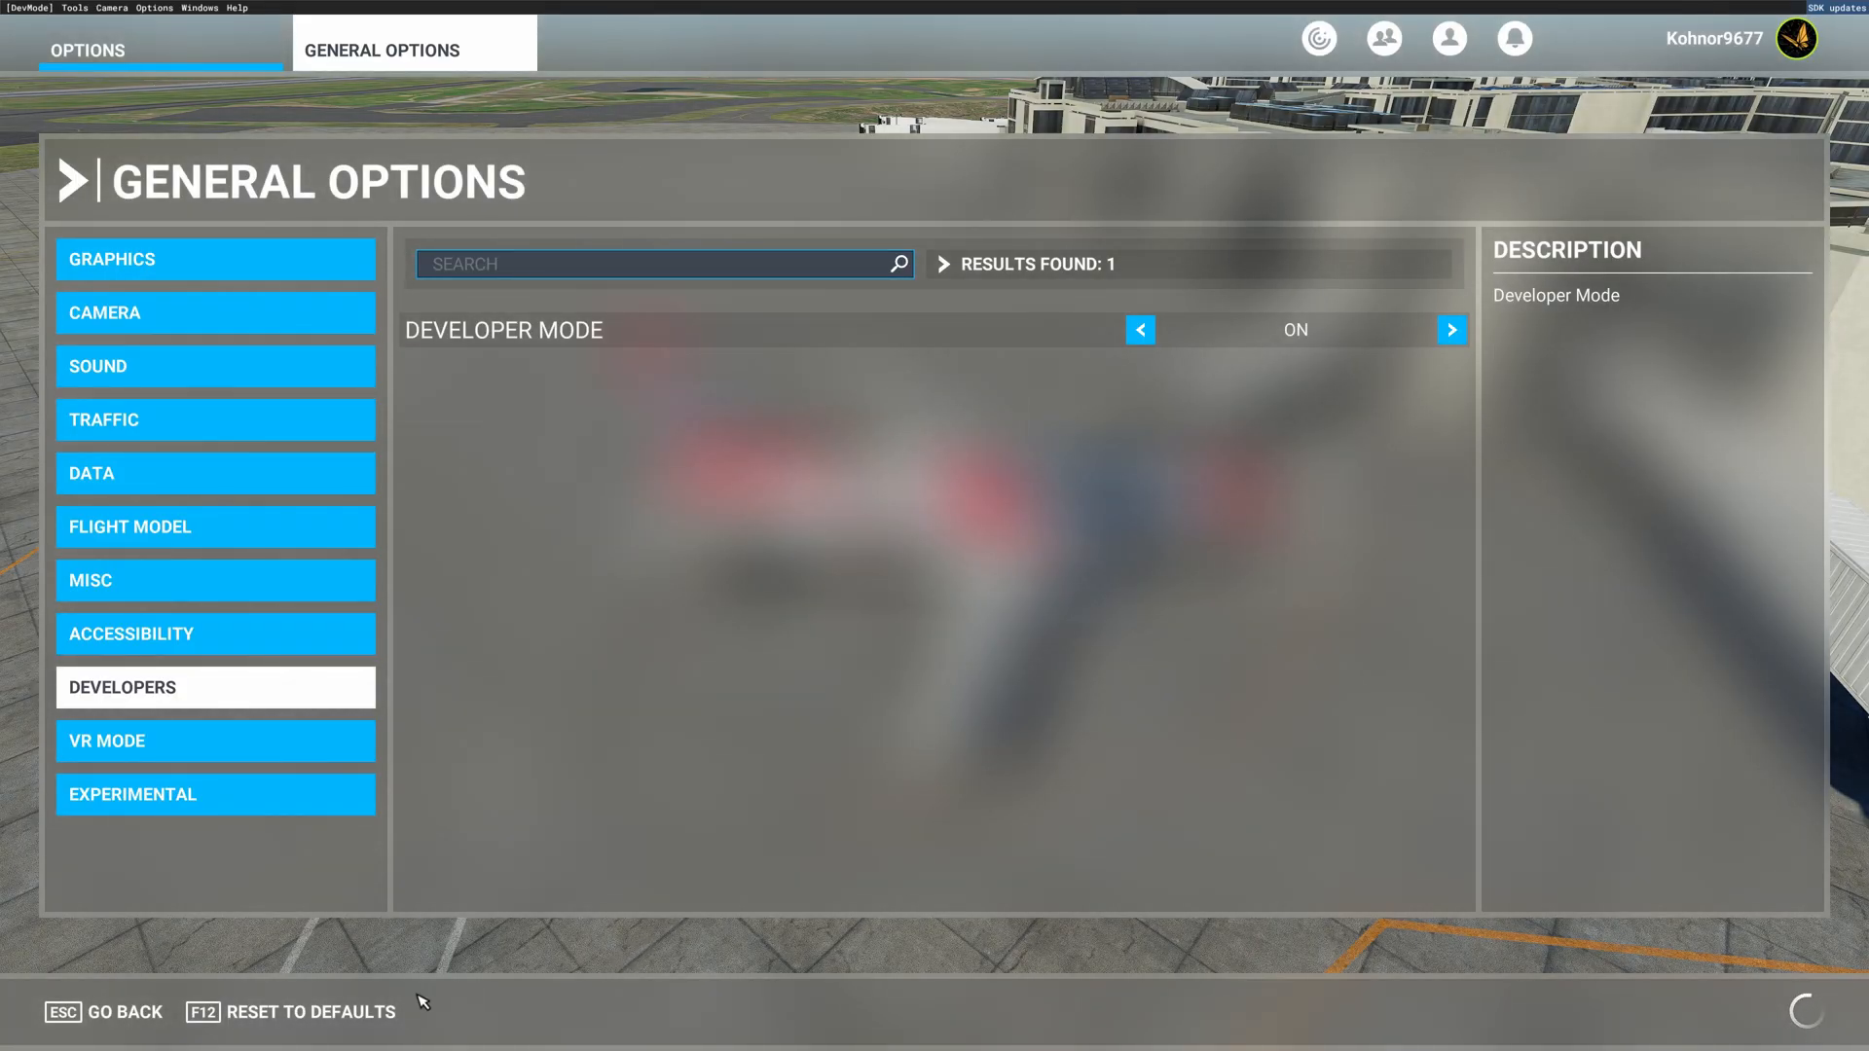
left_click(132, 1025)
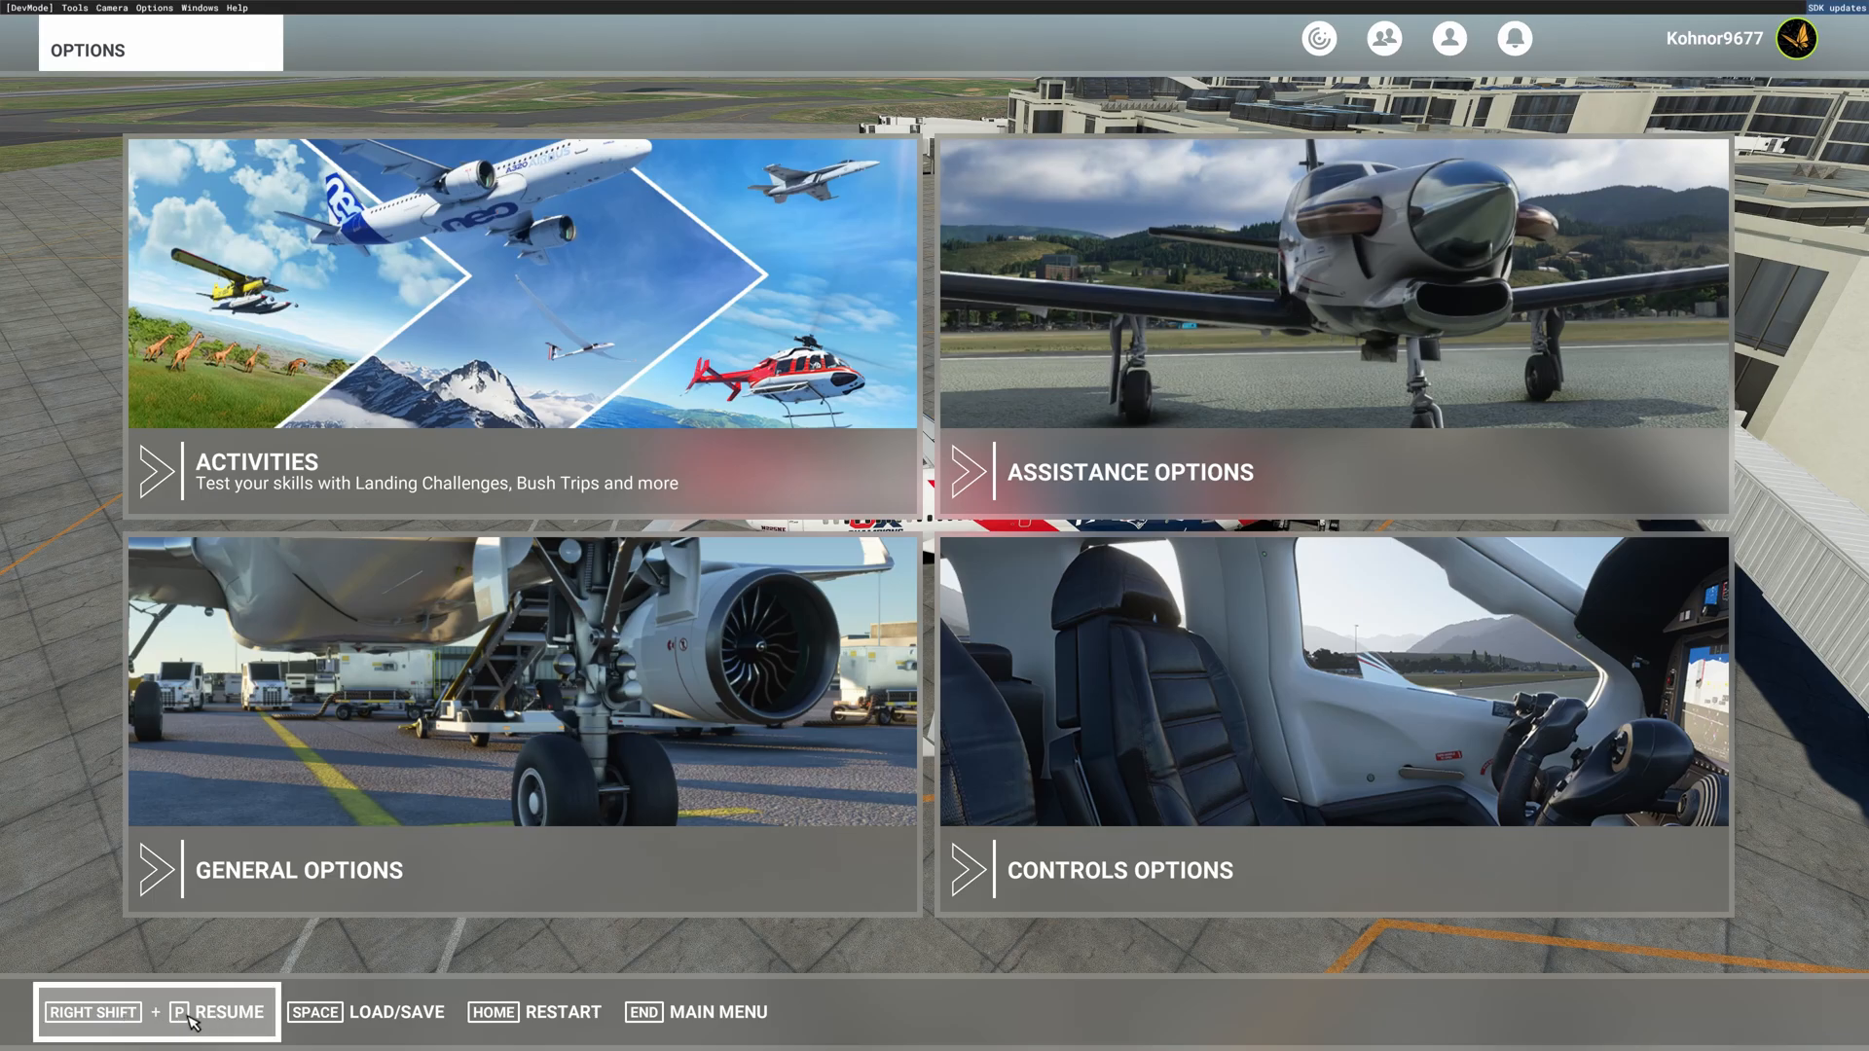
left_click(192, 1022)
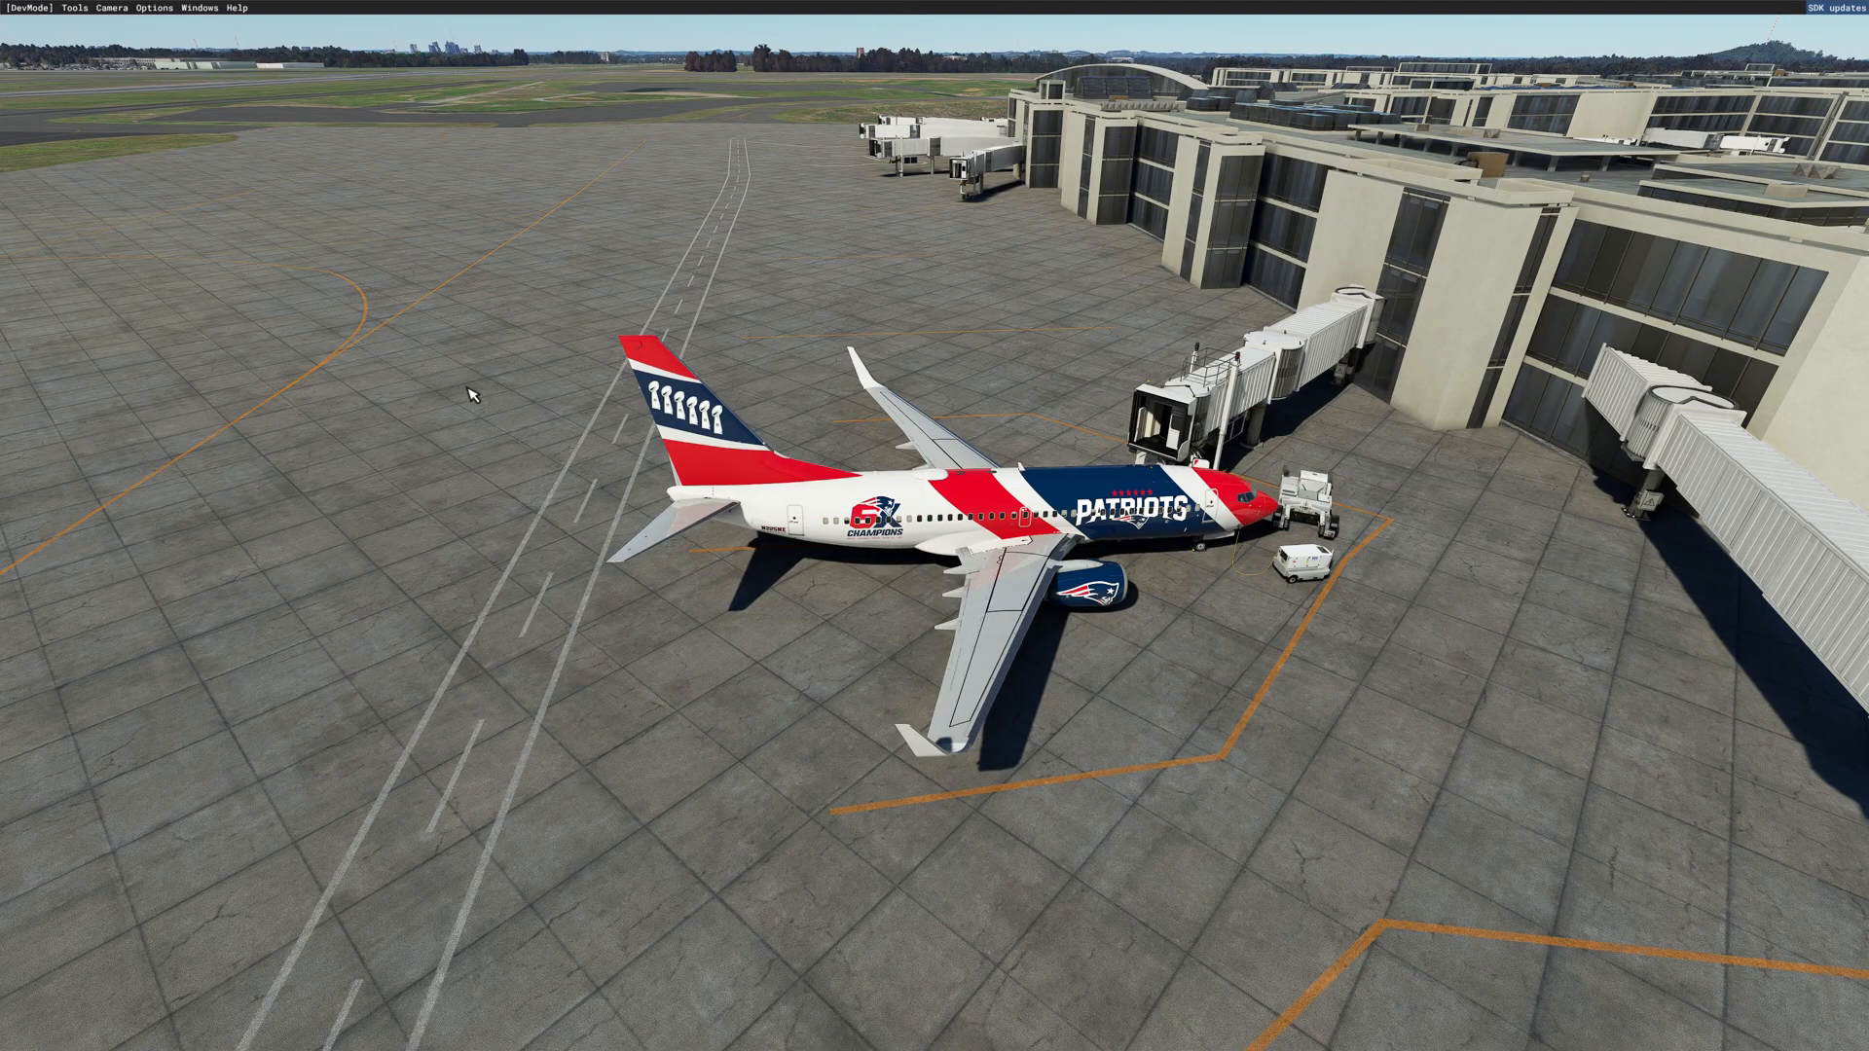
Step: Open the Project Editor and display its Inspector window
left_click(113, 8)
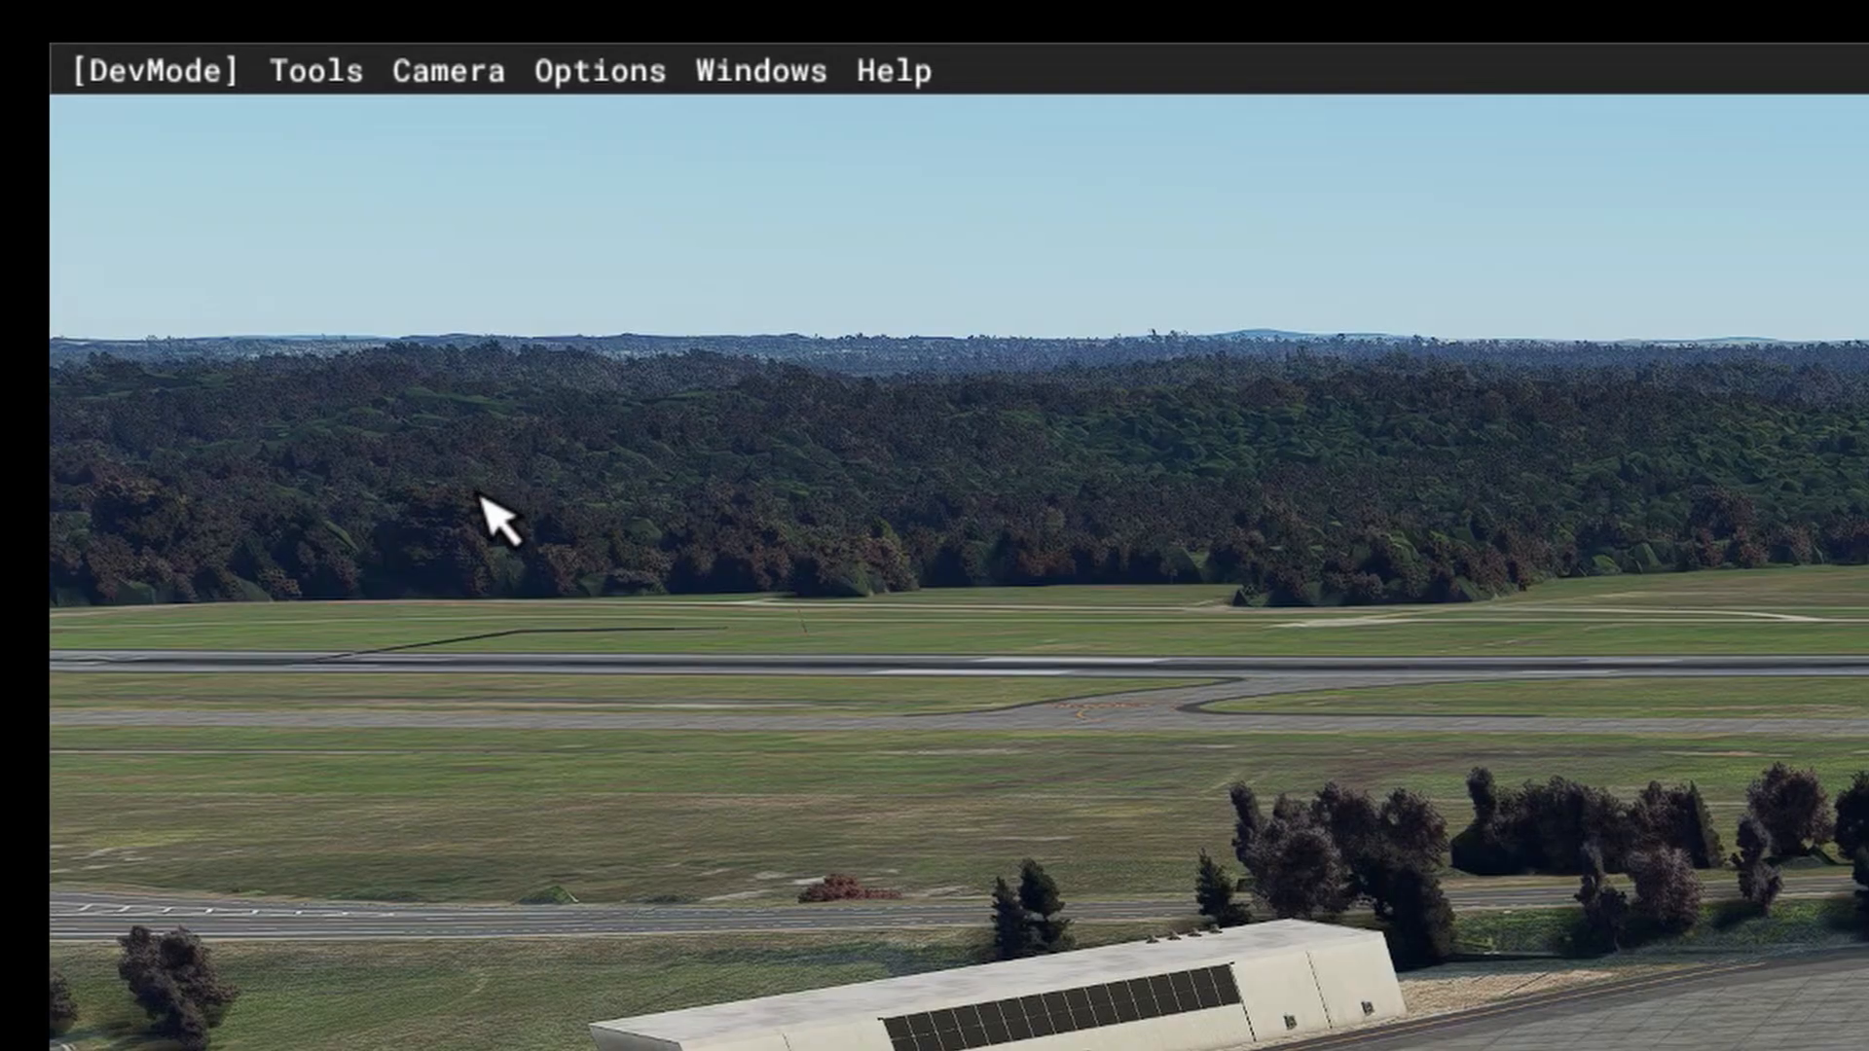
left_click(319, 76)
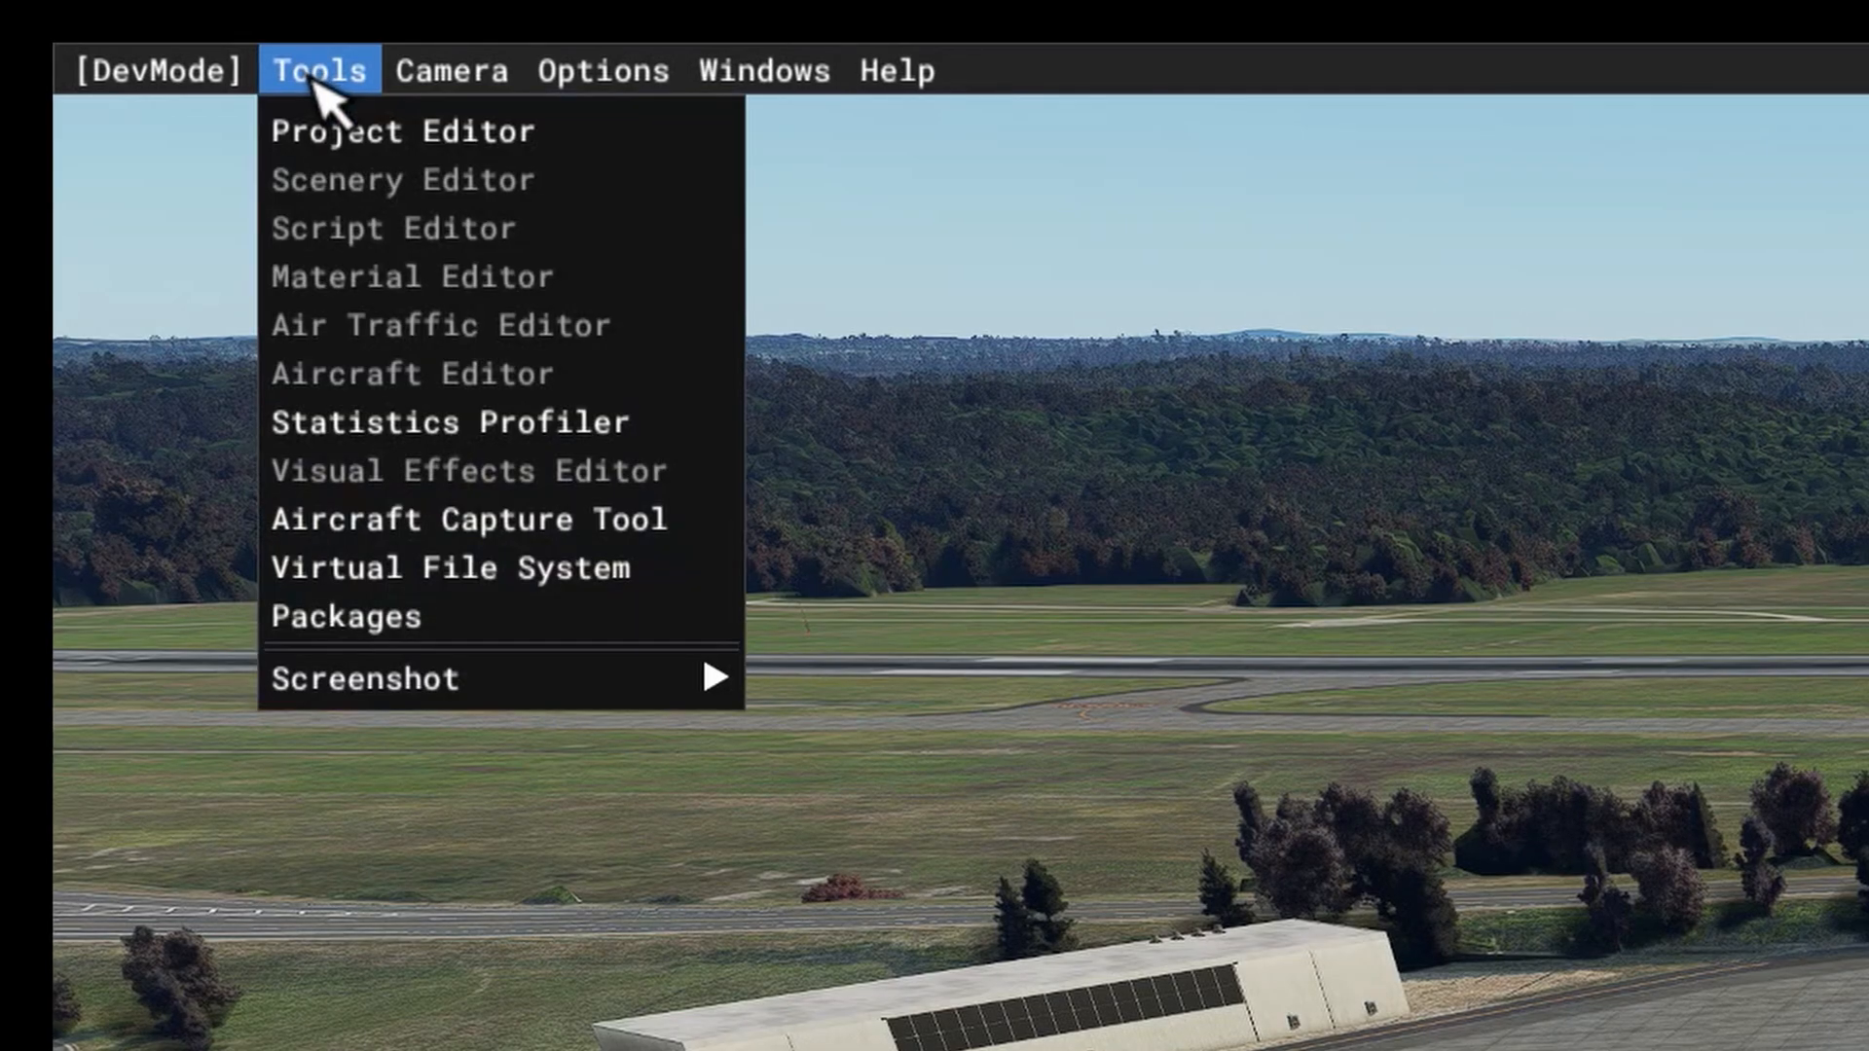
left_click(335, 131)
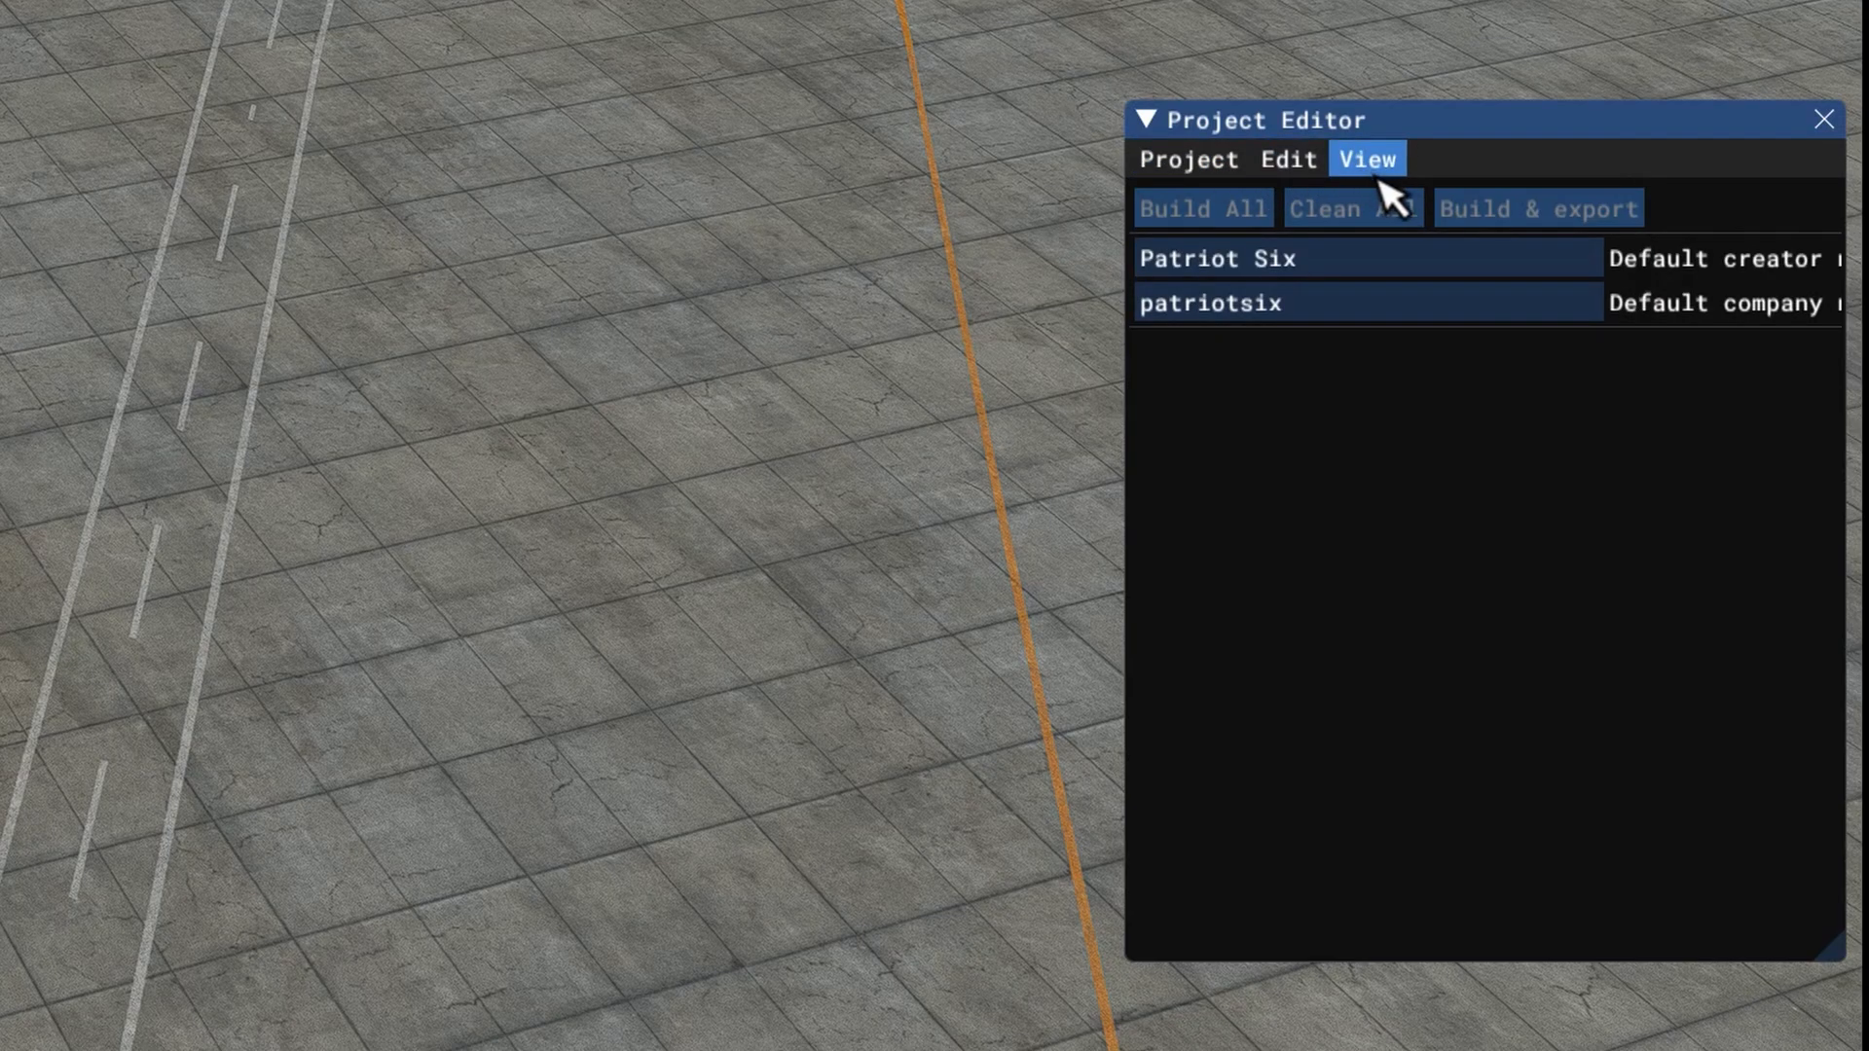
left_click(1374, 165)
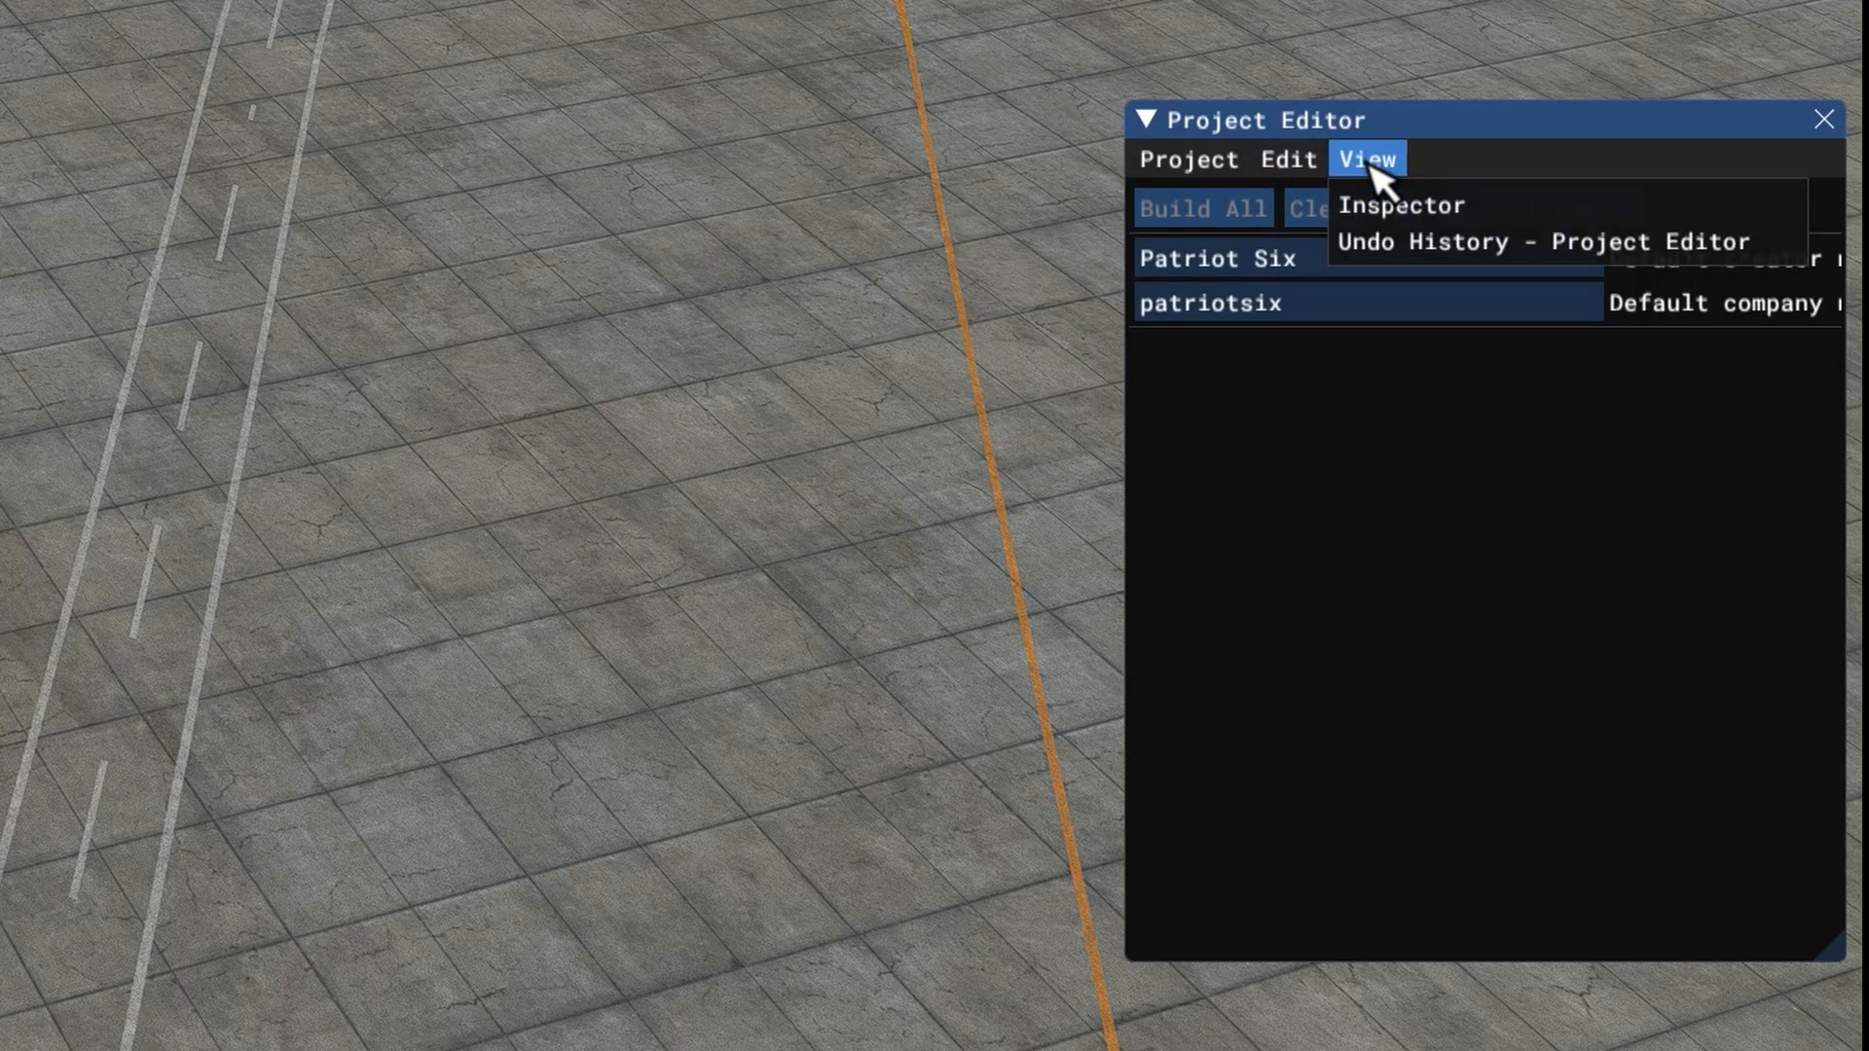
left_click(1419, 206)
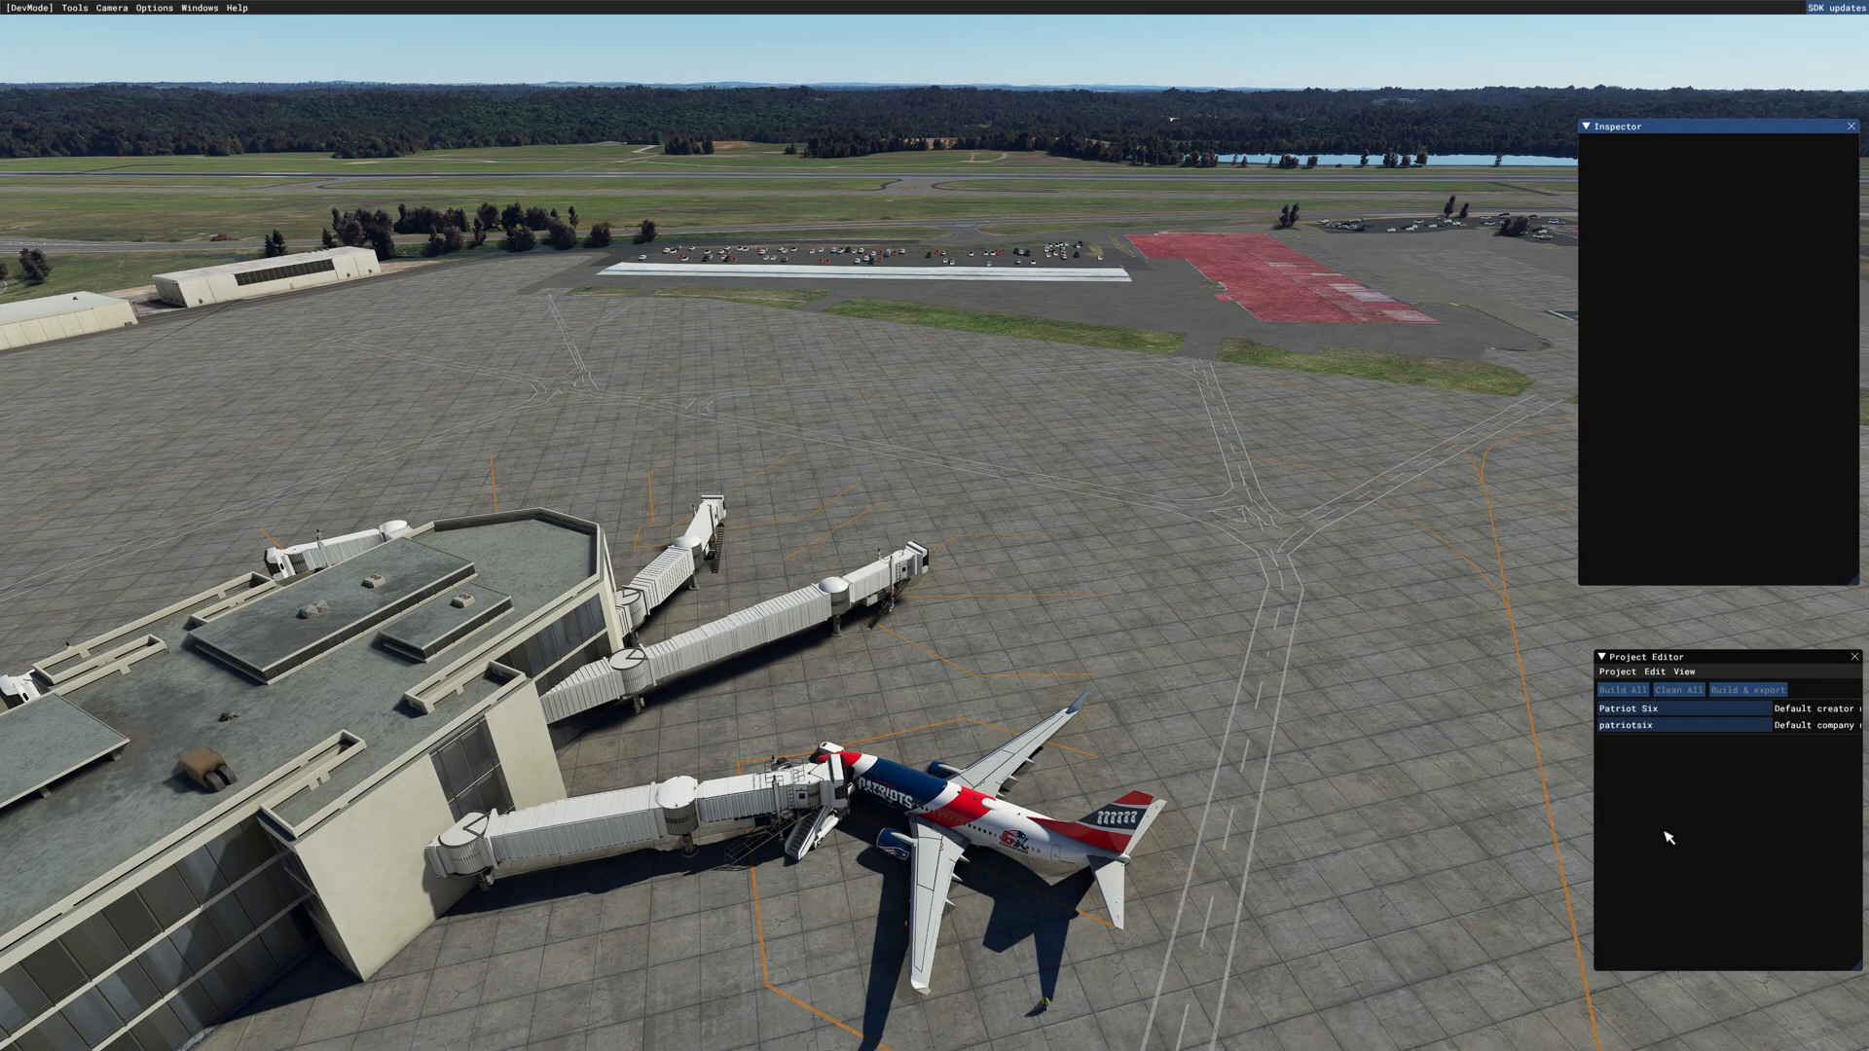
Step: Start opening a project and browse to the PatriotSix-Nashville-International folder inside WORKING SCENERY FOLDER
left_click(1620, 675)
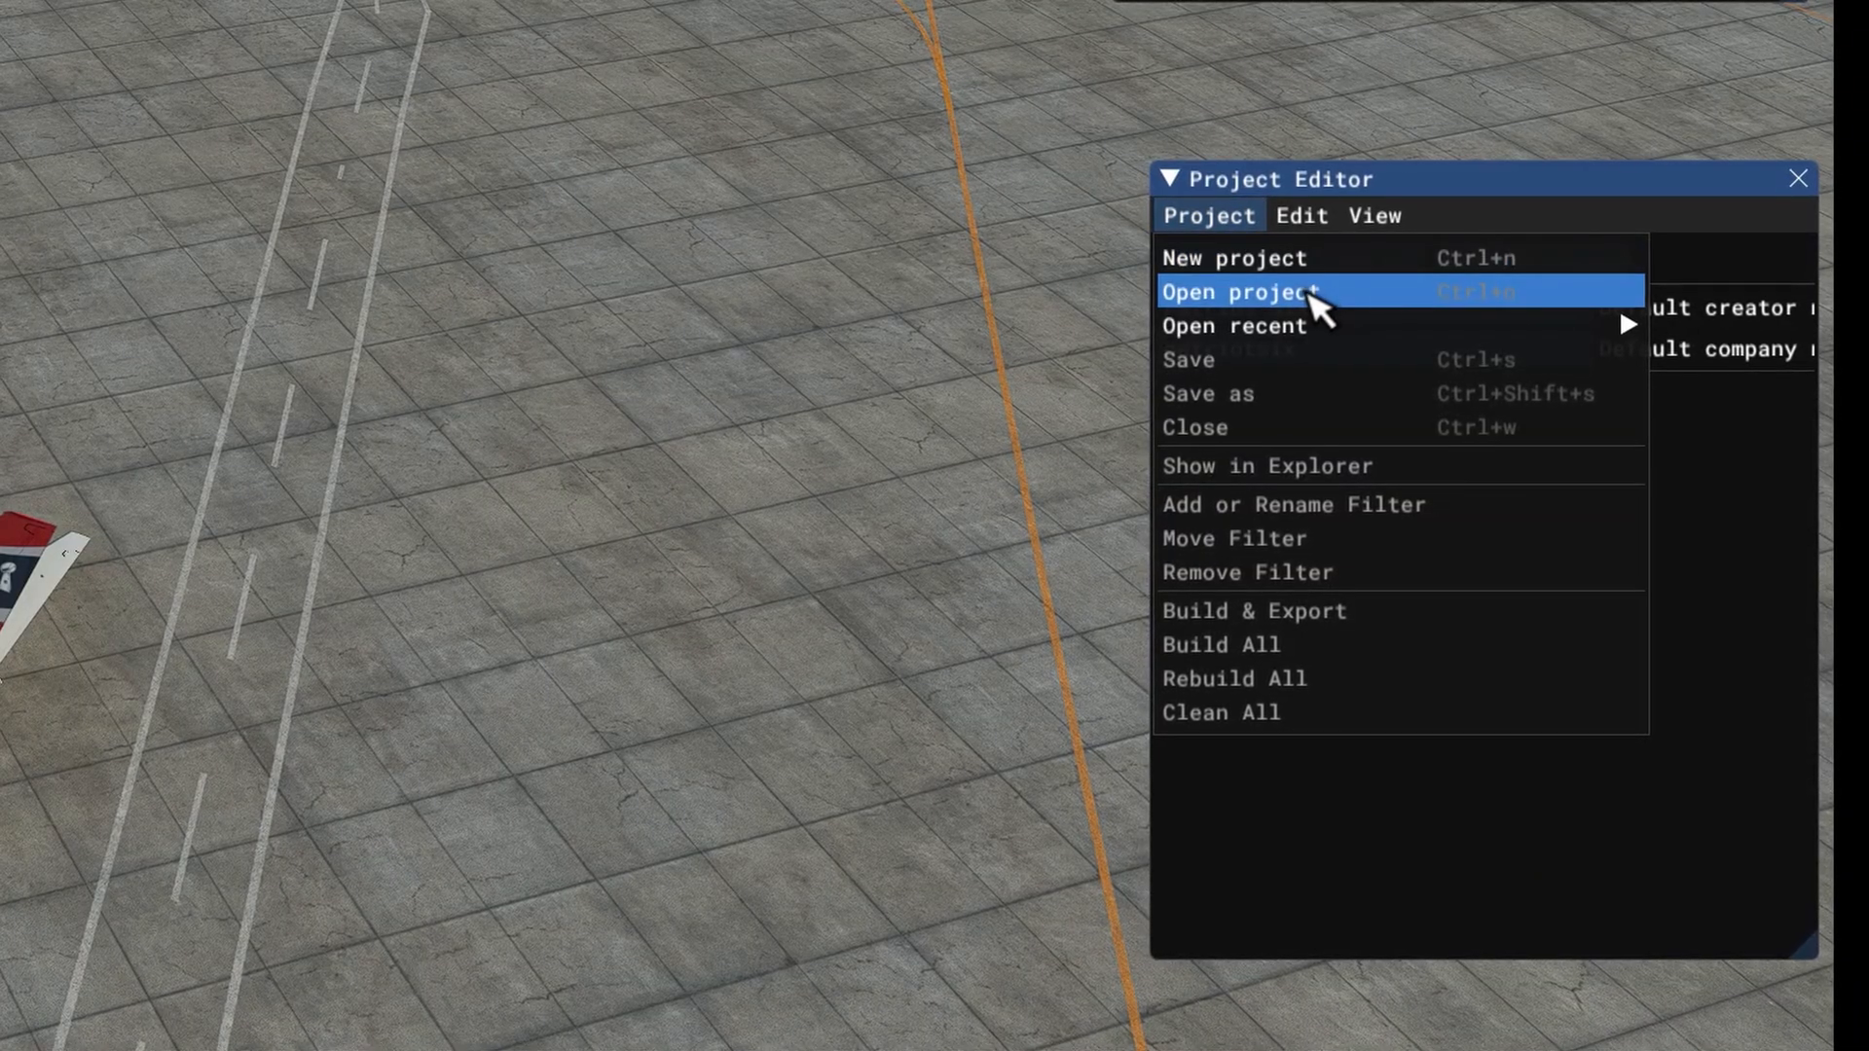
left_click(1329, 292)
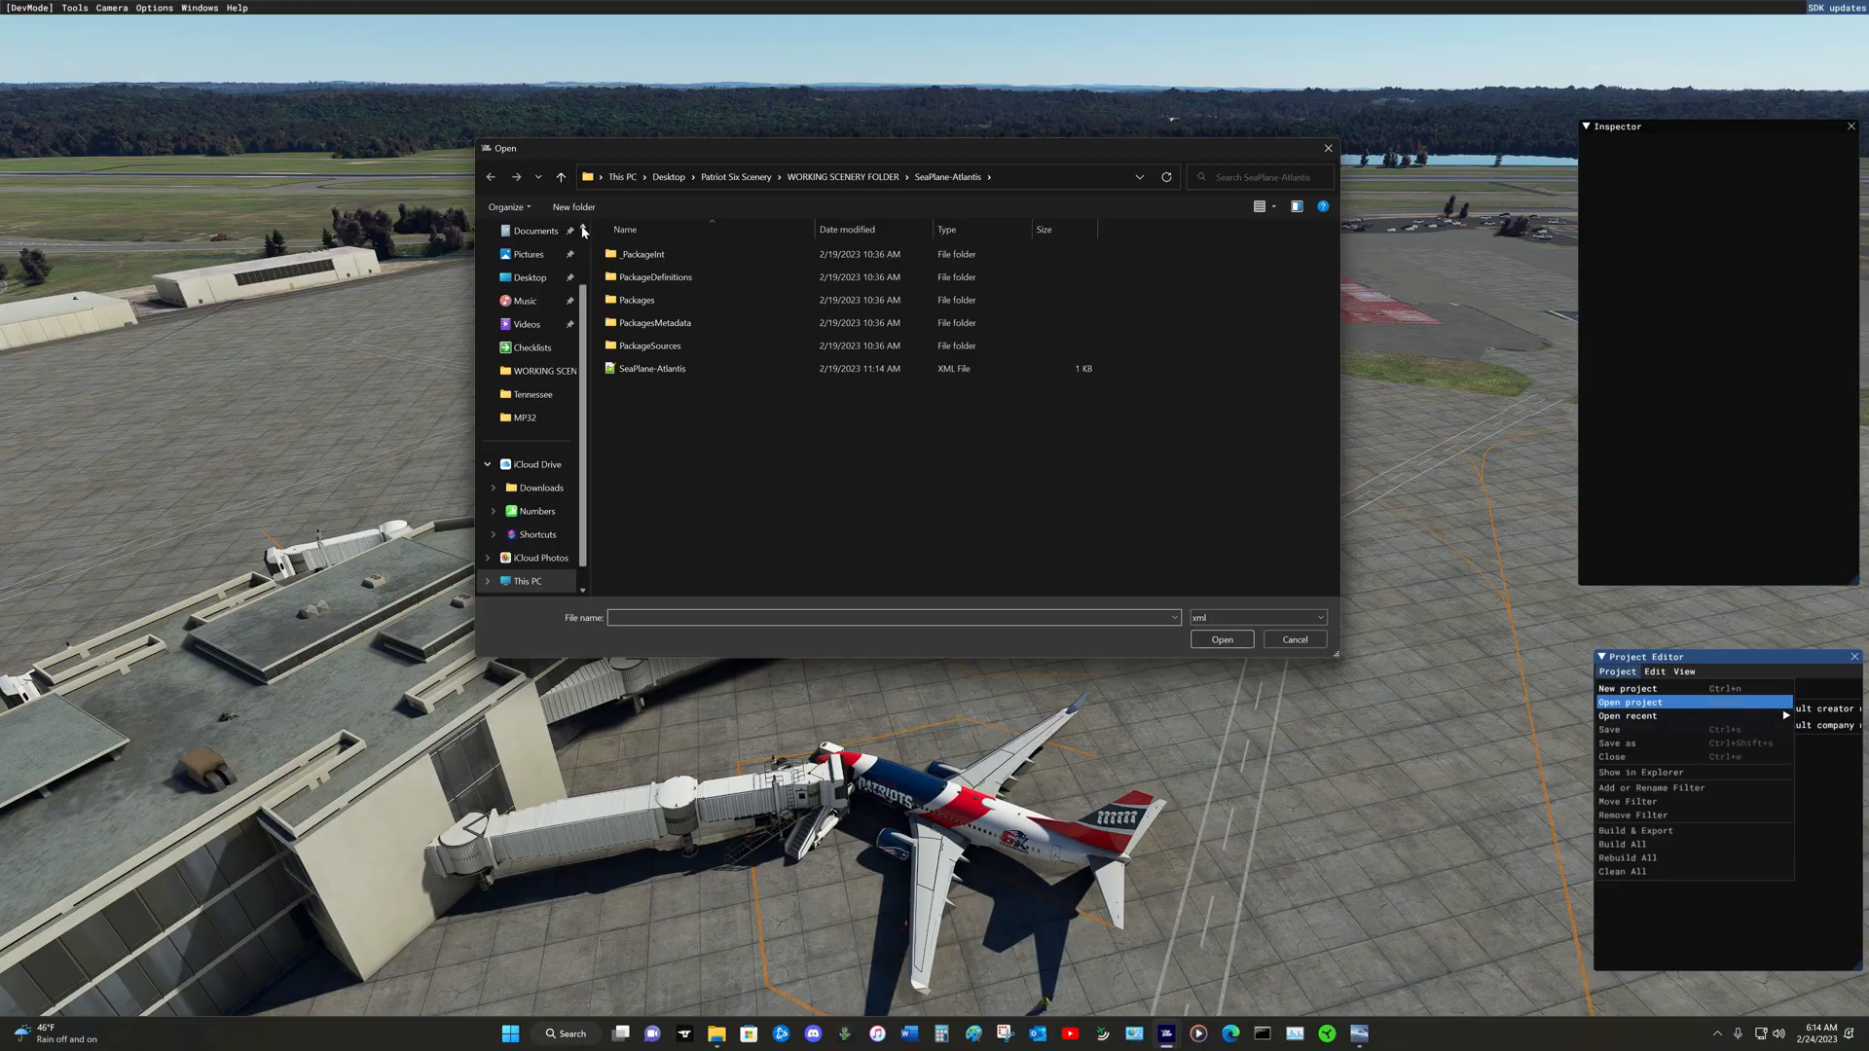
left_click(561, 178)
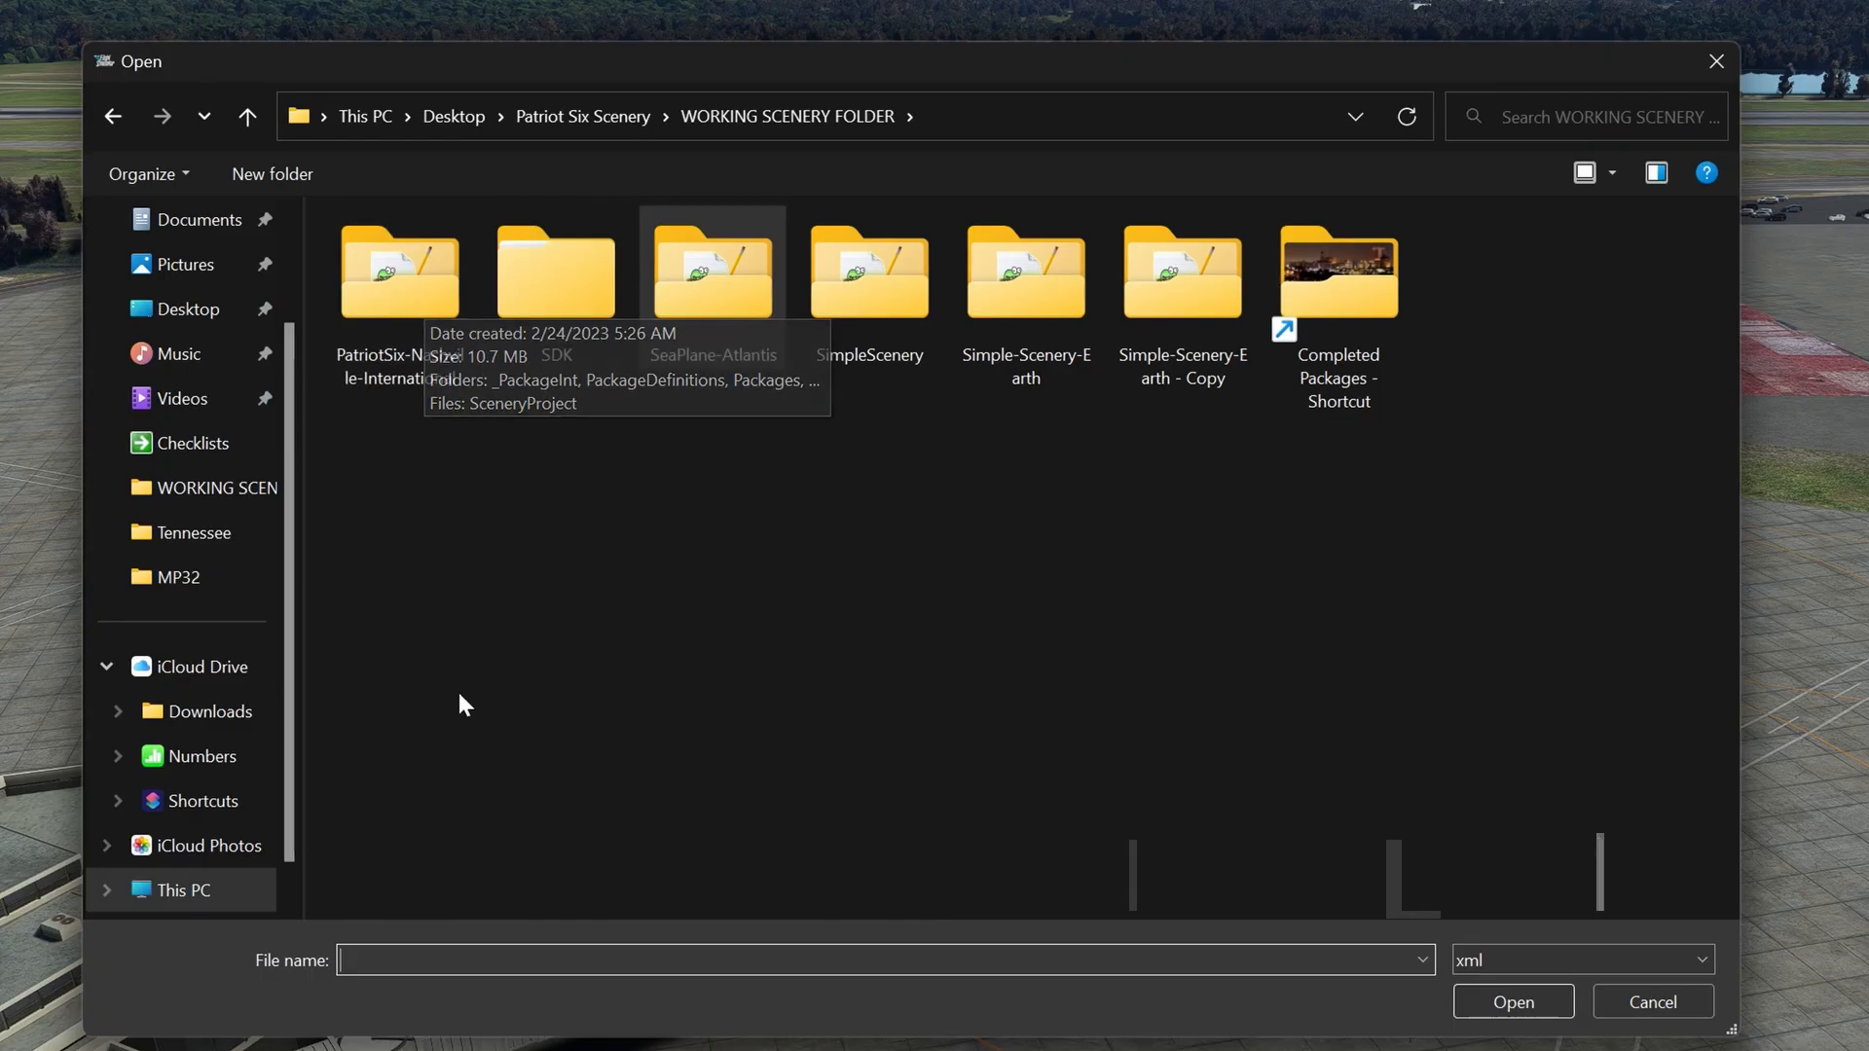
double_click(390, 260)
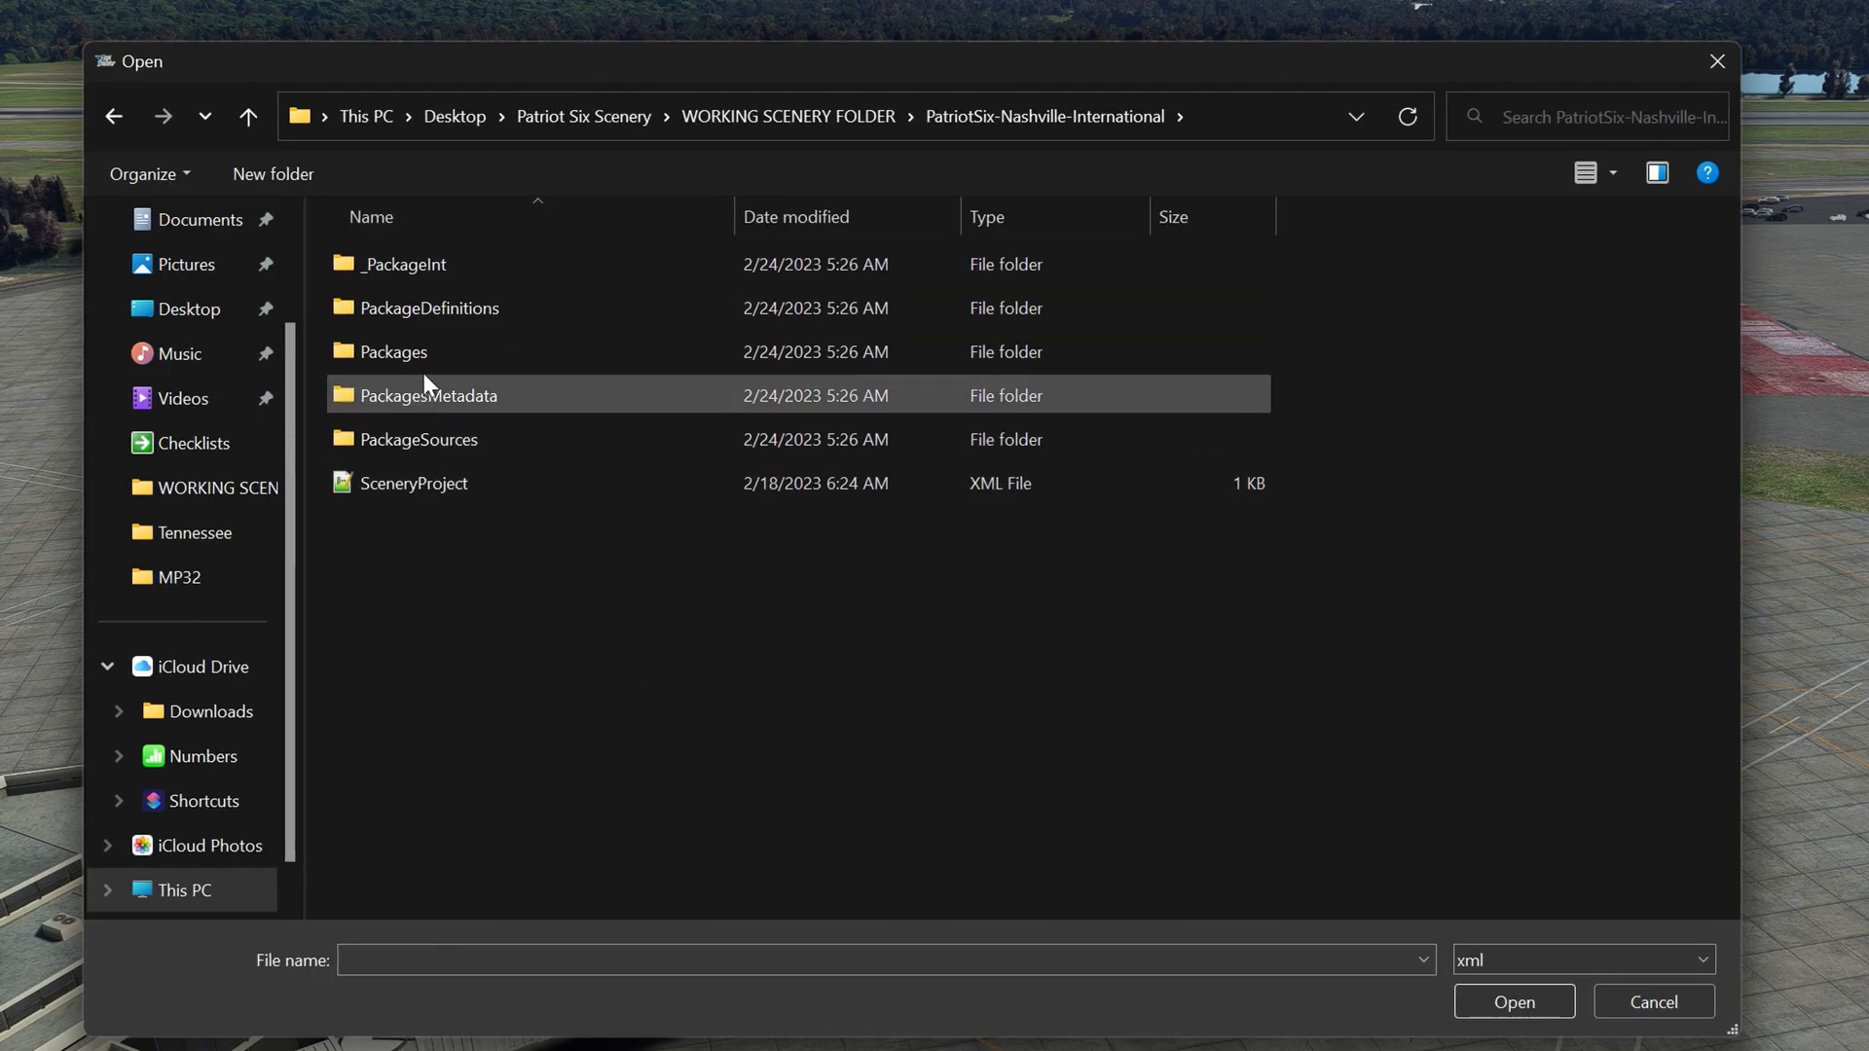
double_click(559, 349)
double_click(566, 266)
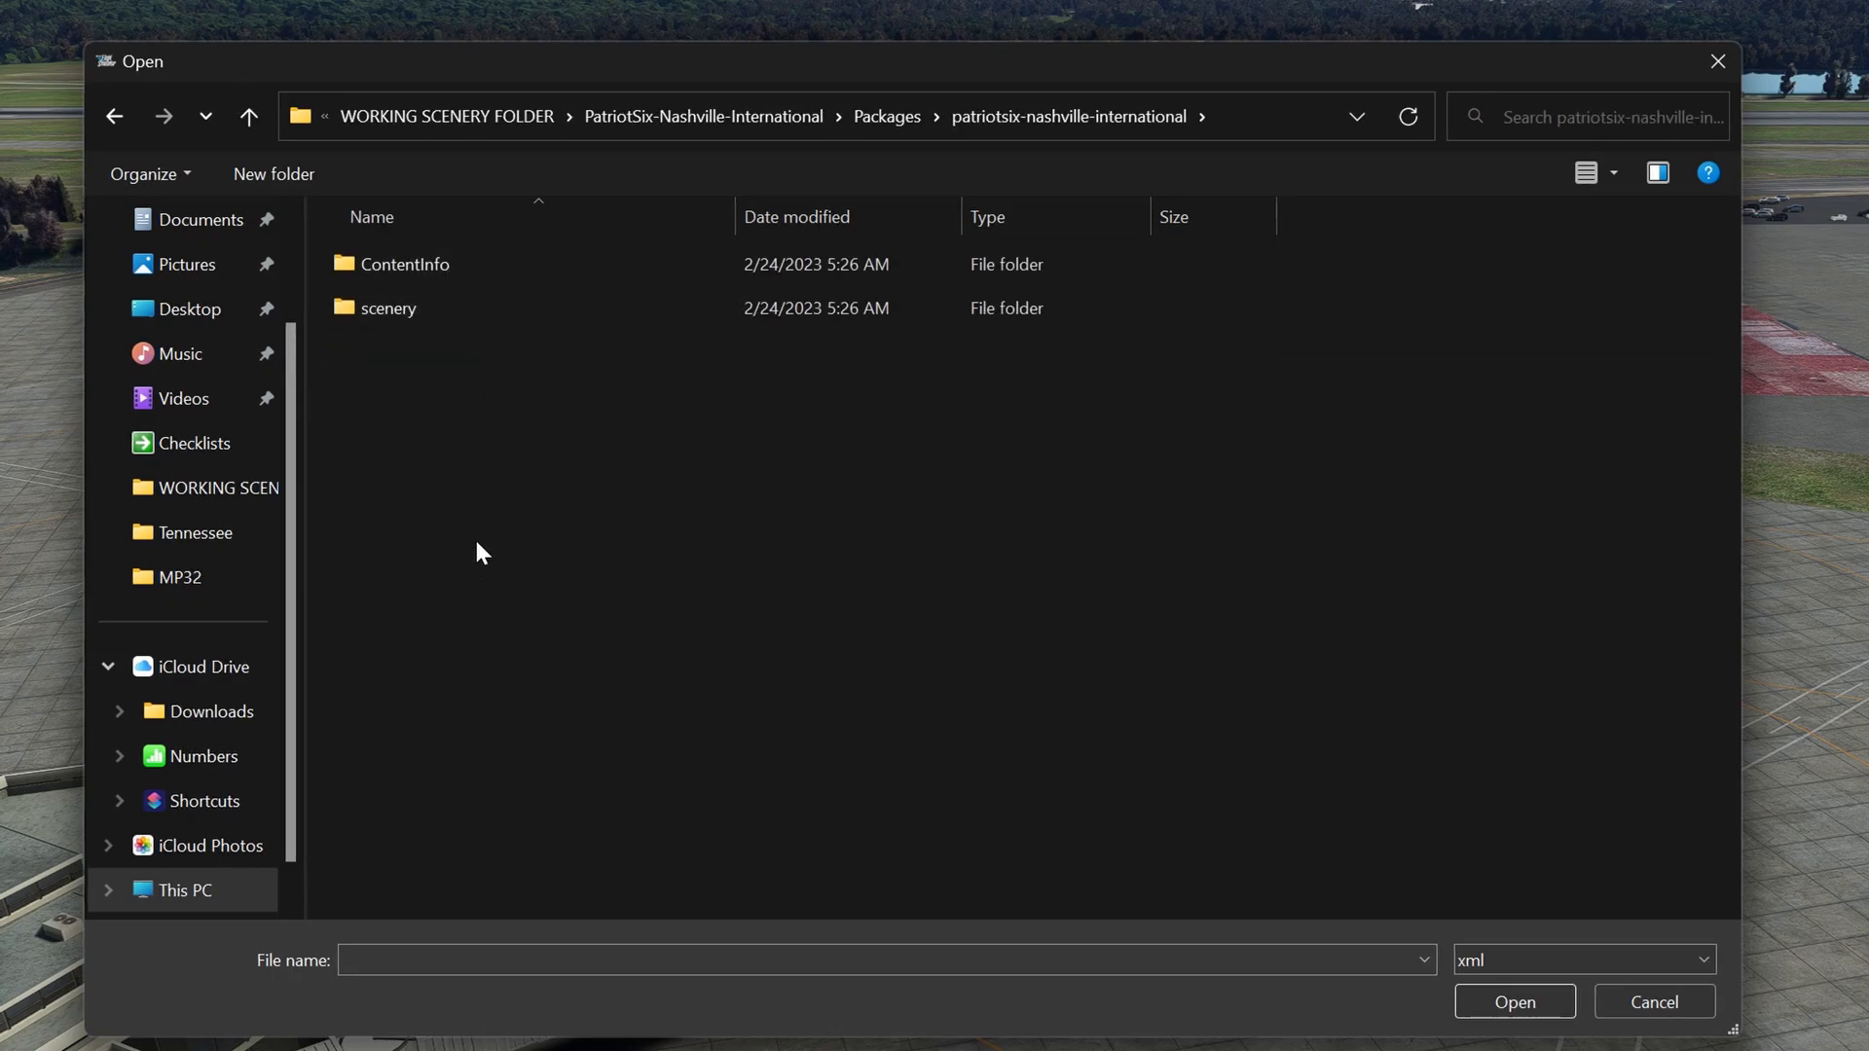
left_click(248, 117)
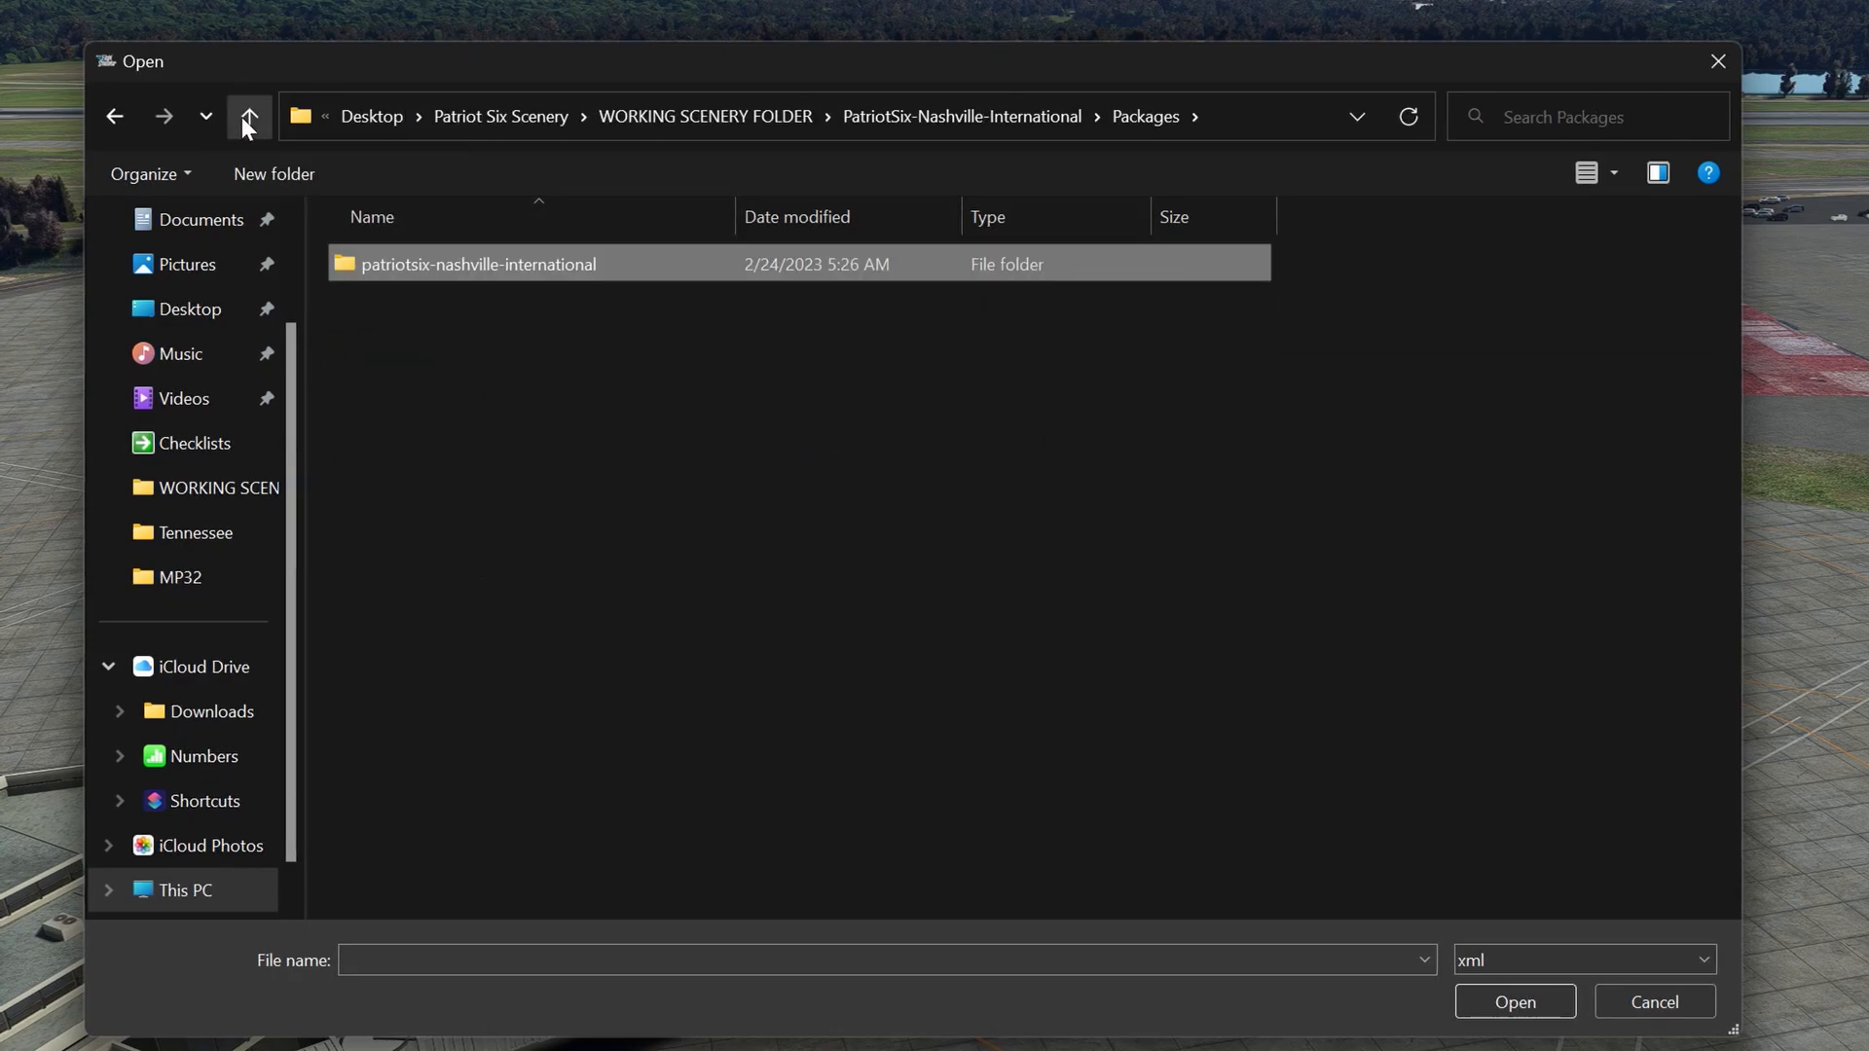
left_click(248, 117)
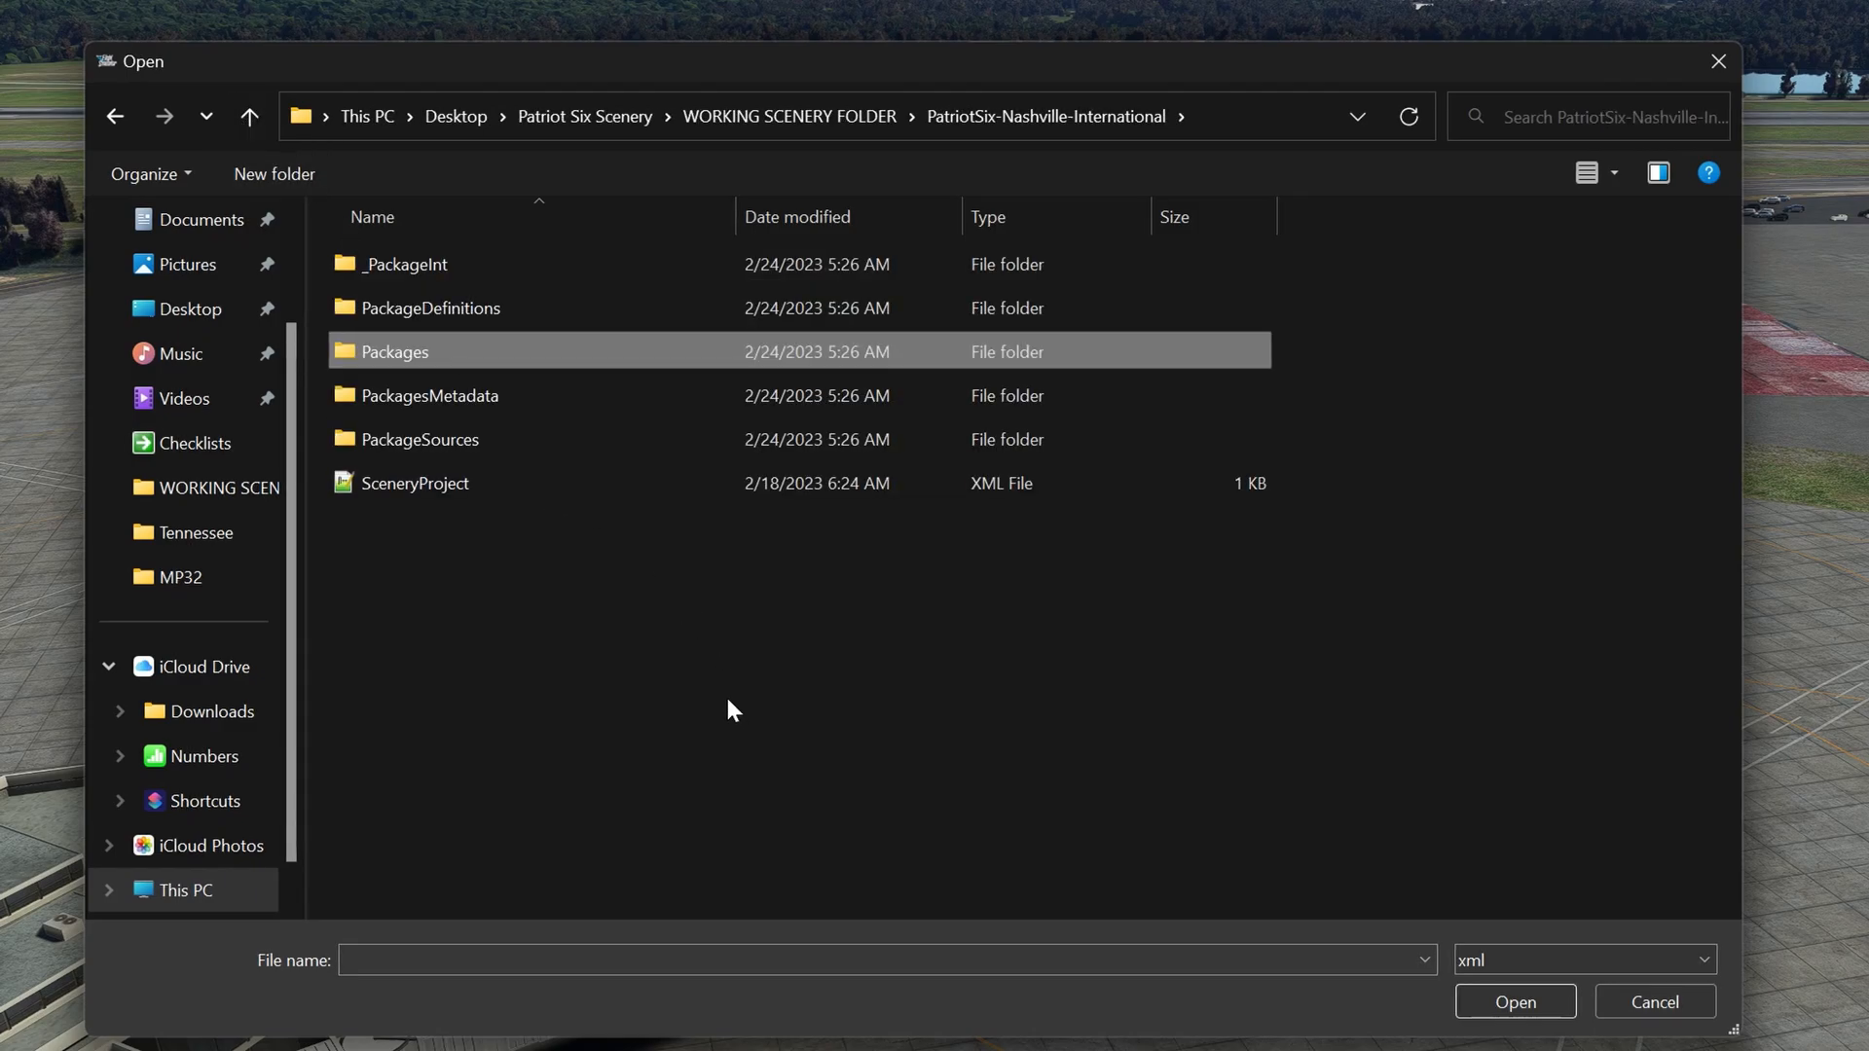
Step: Open the SceneryProject file and load the package's myscene BGL asset group in the Scenery Editor
left_click(516, 484)
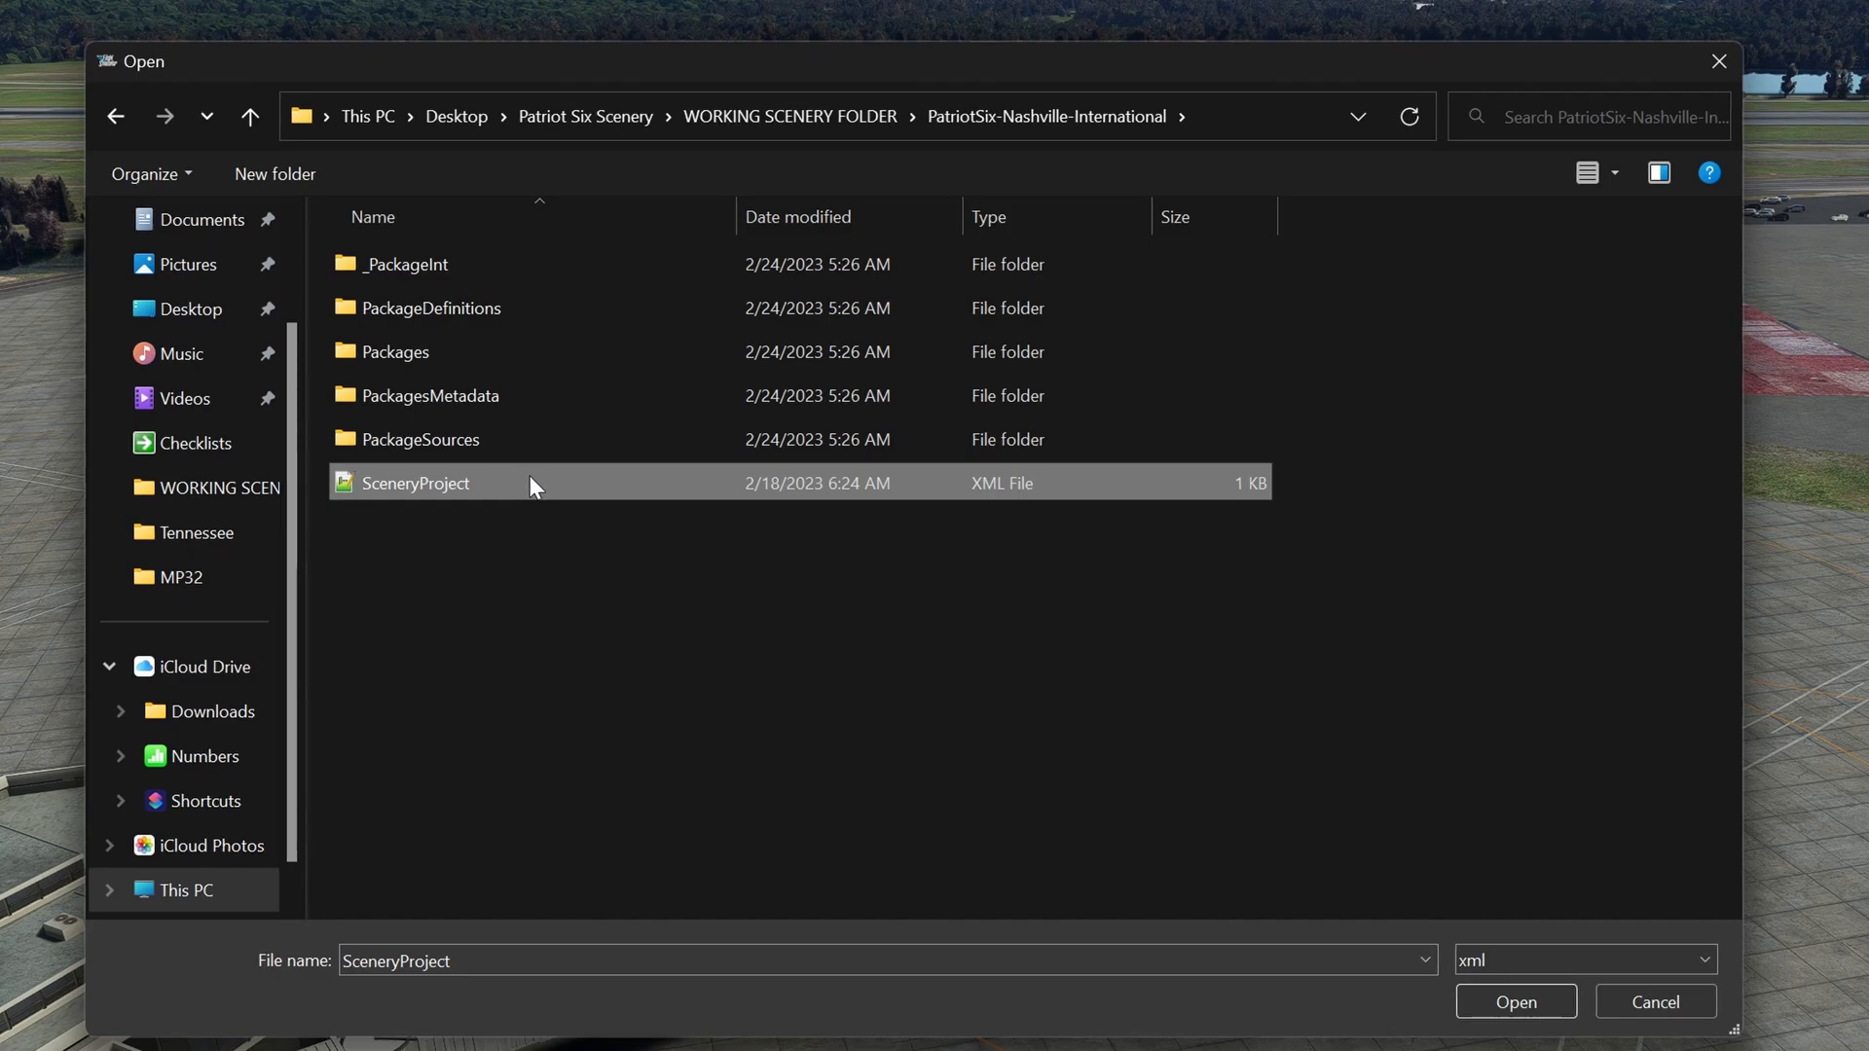
left_click(1529, 1009)
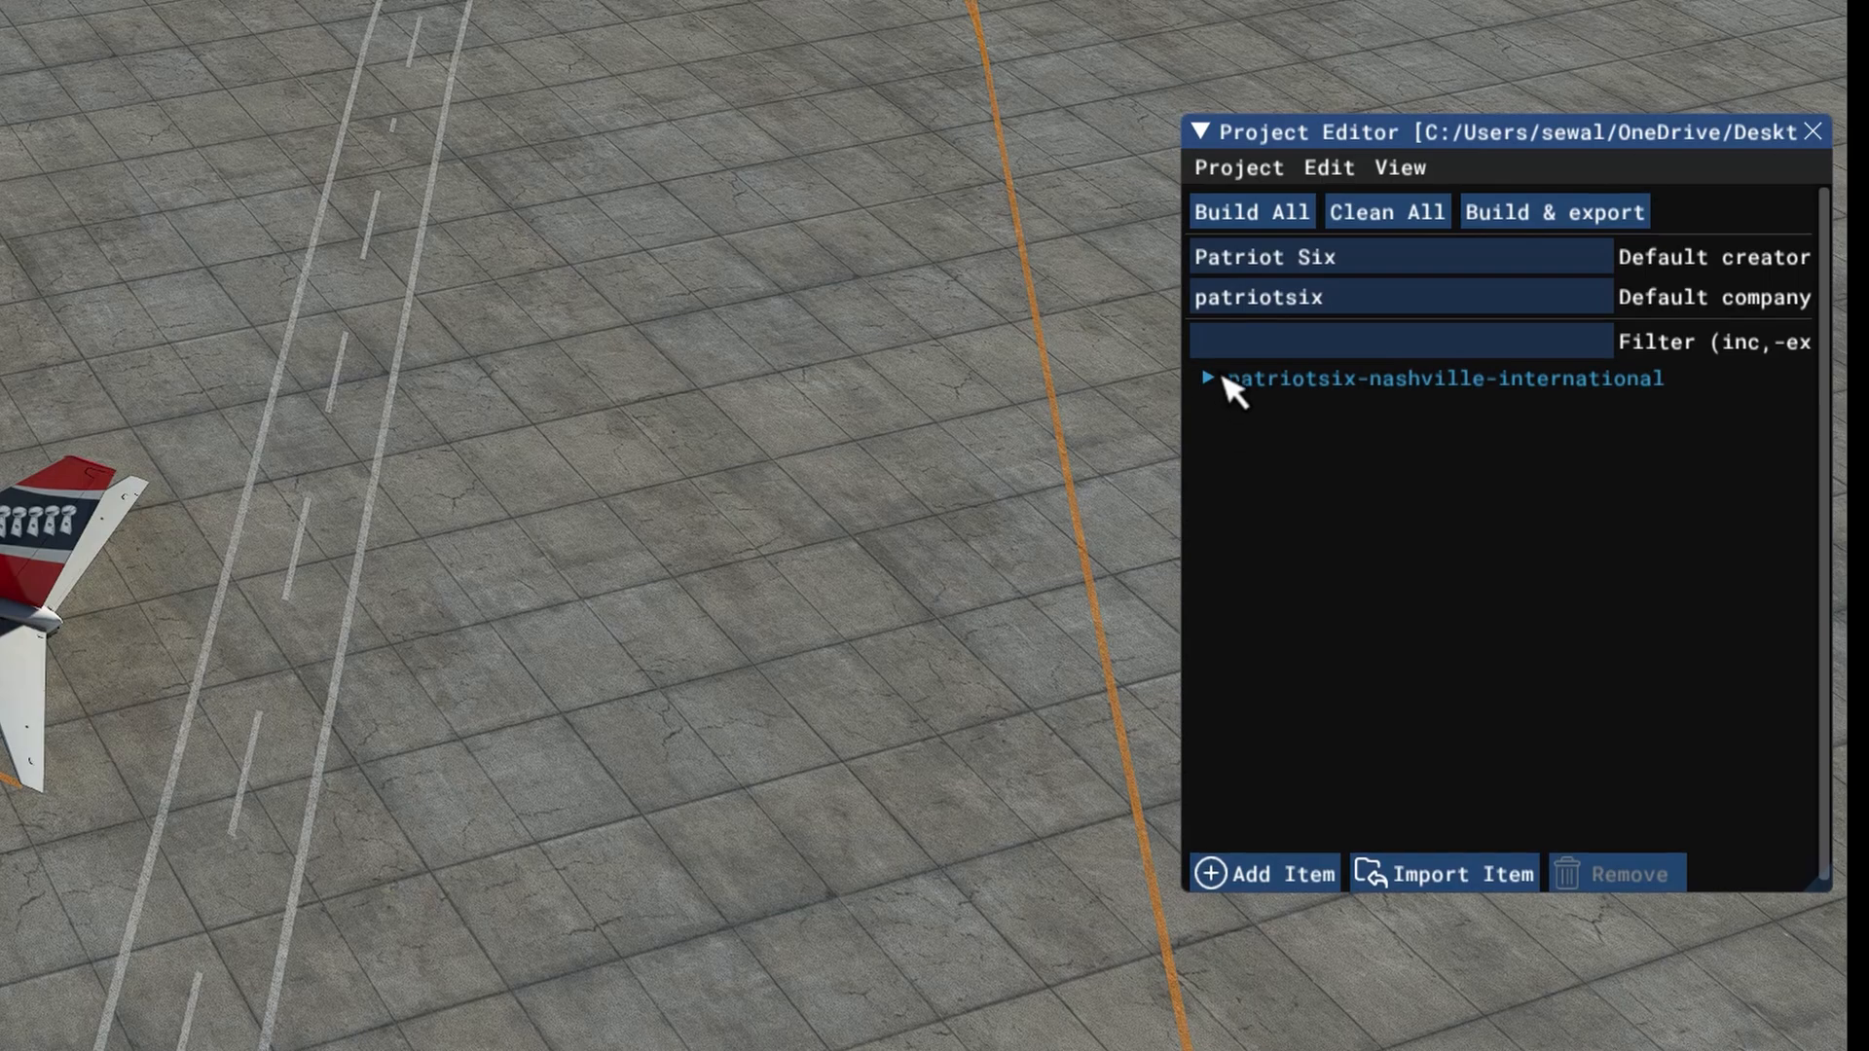
left_click(1610, 759)
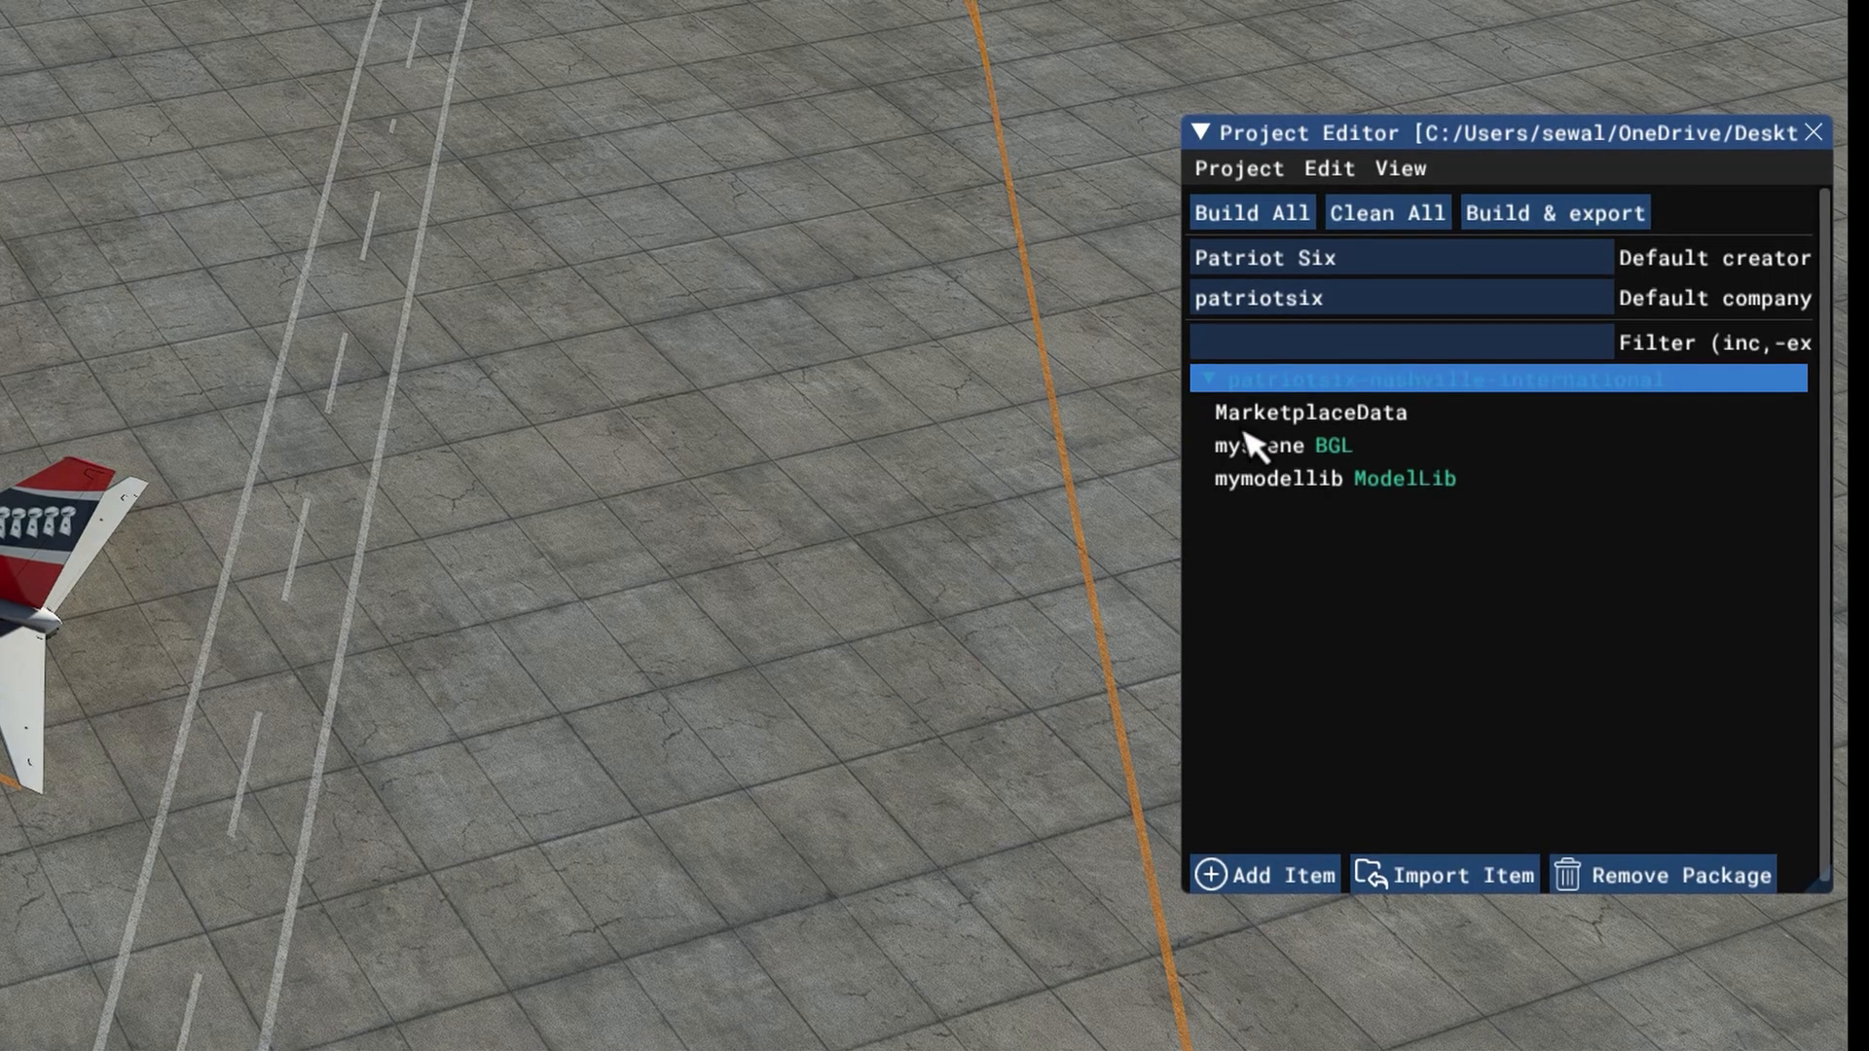
left_click(1314, 448)
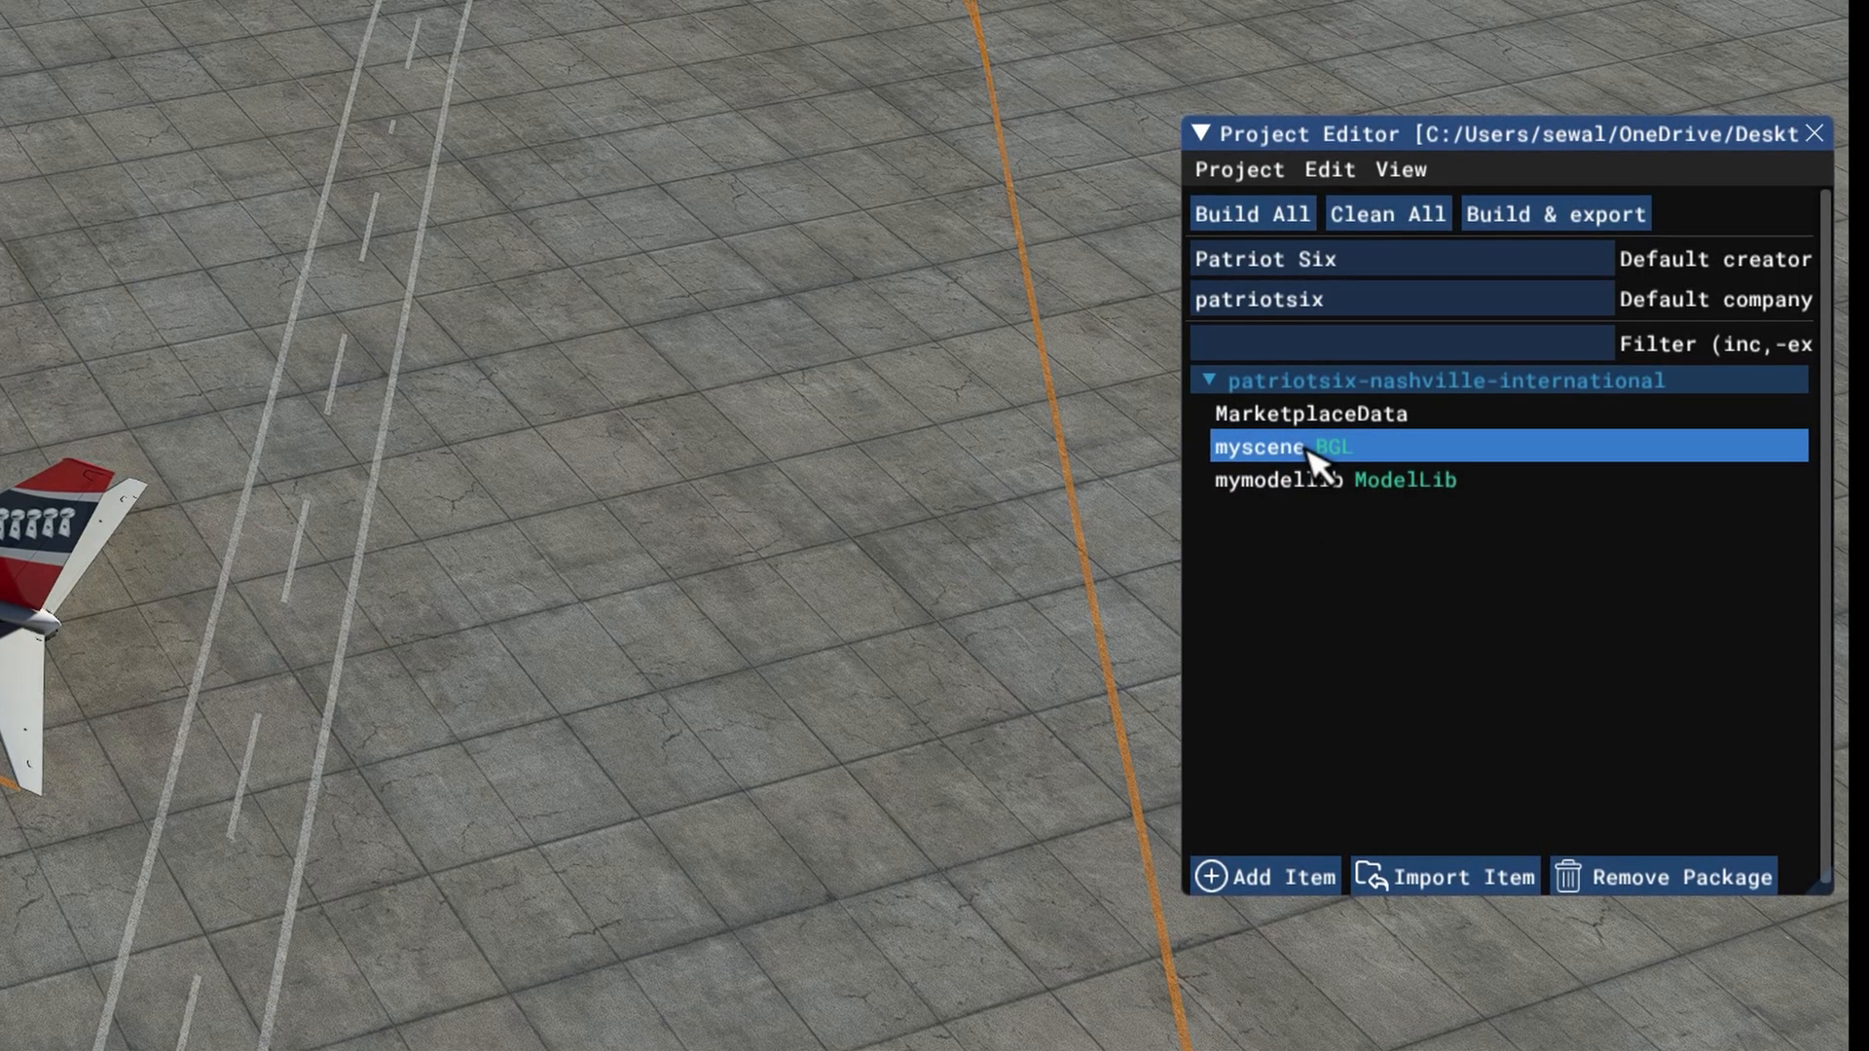
left_click(1314, 450)
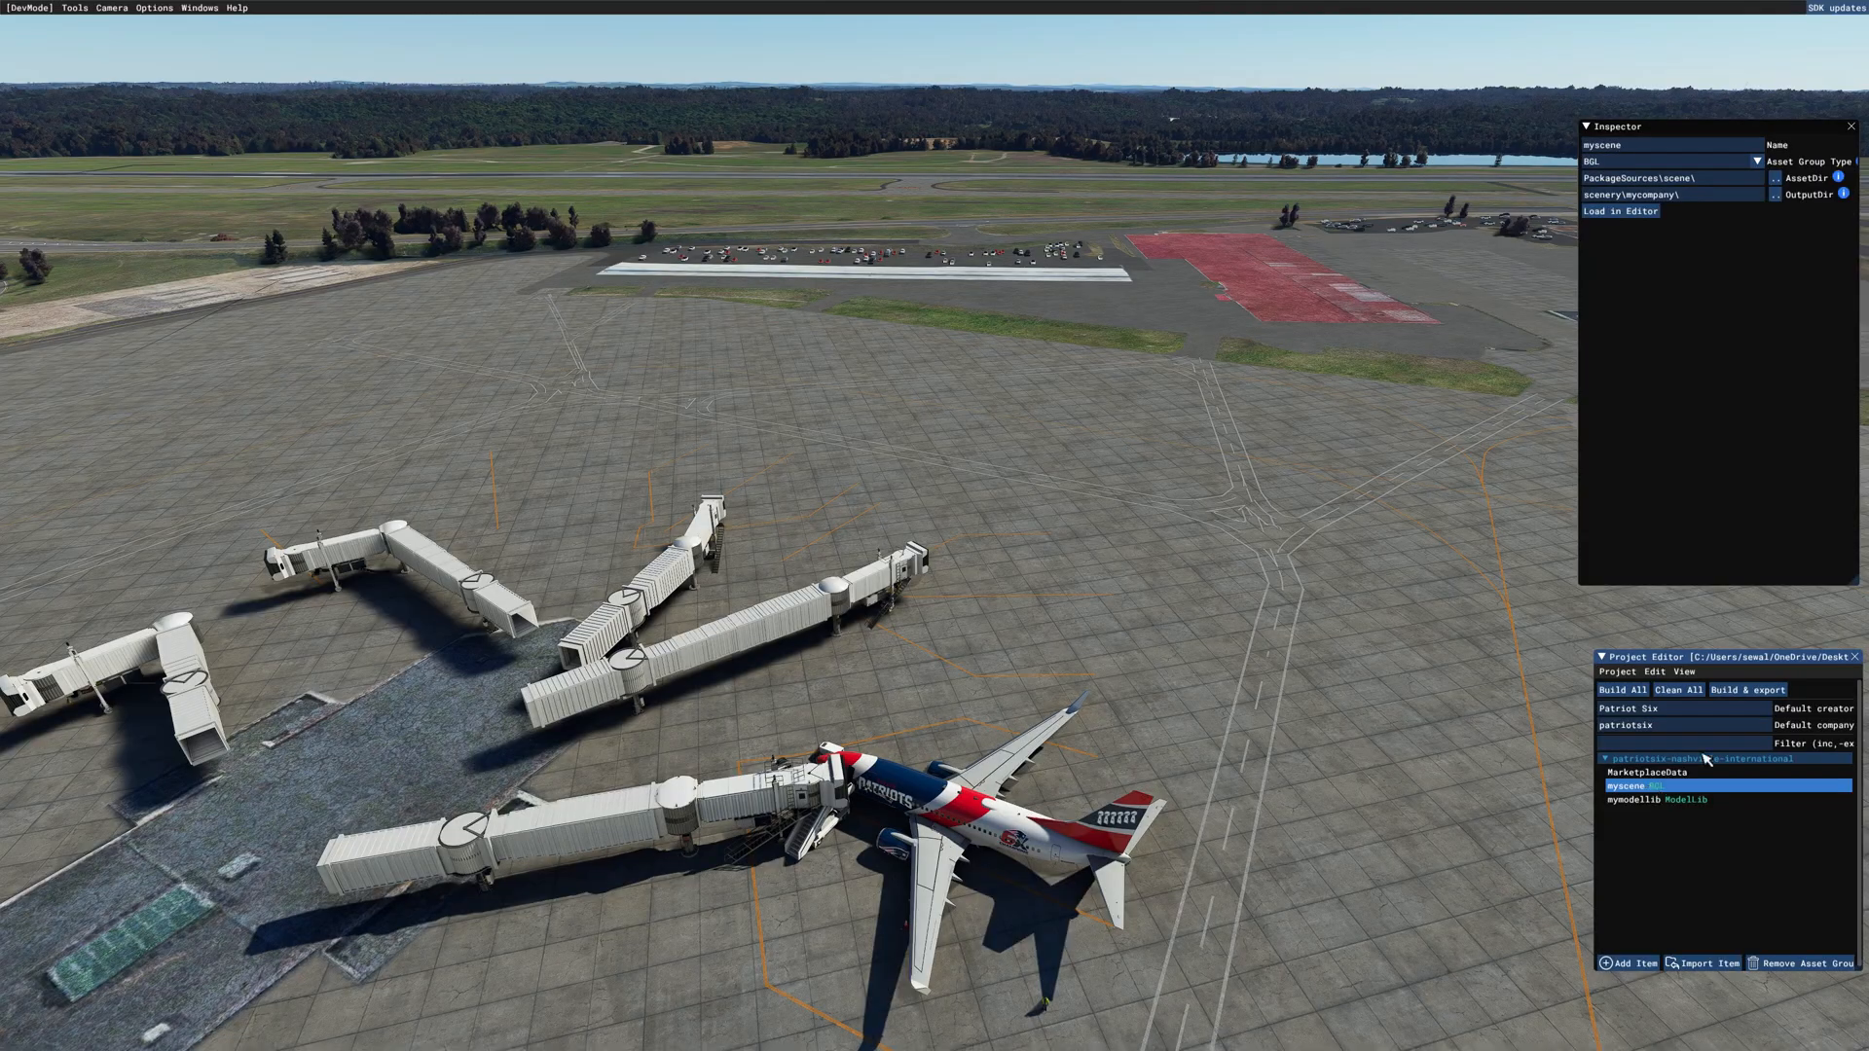
left_click(1620, 212)
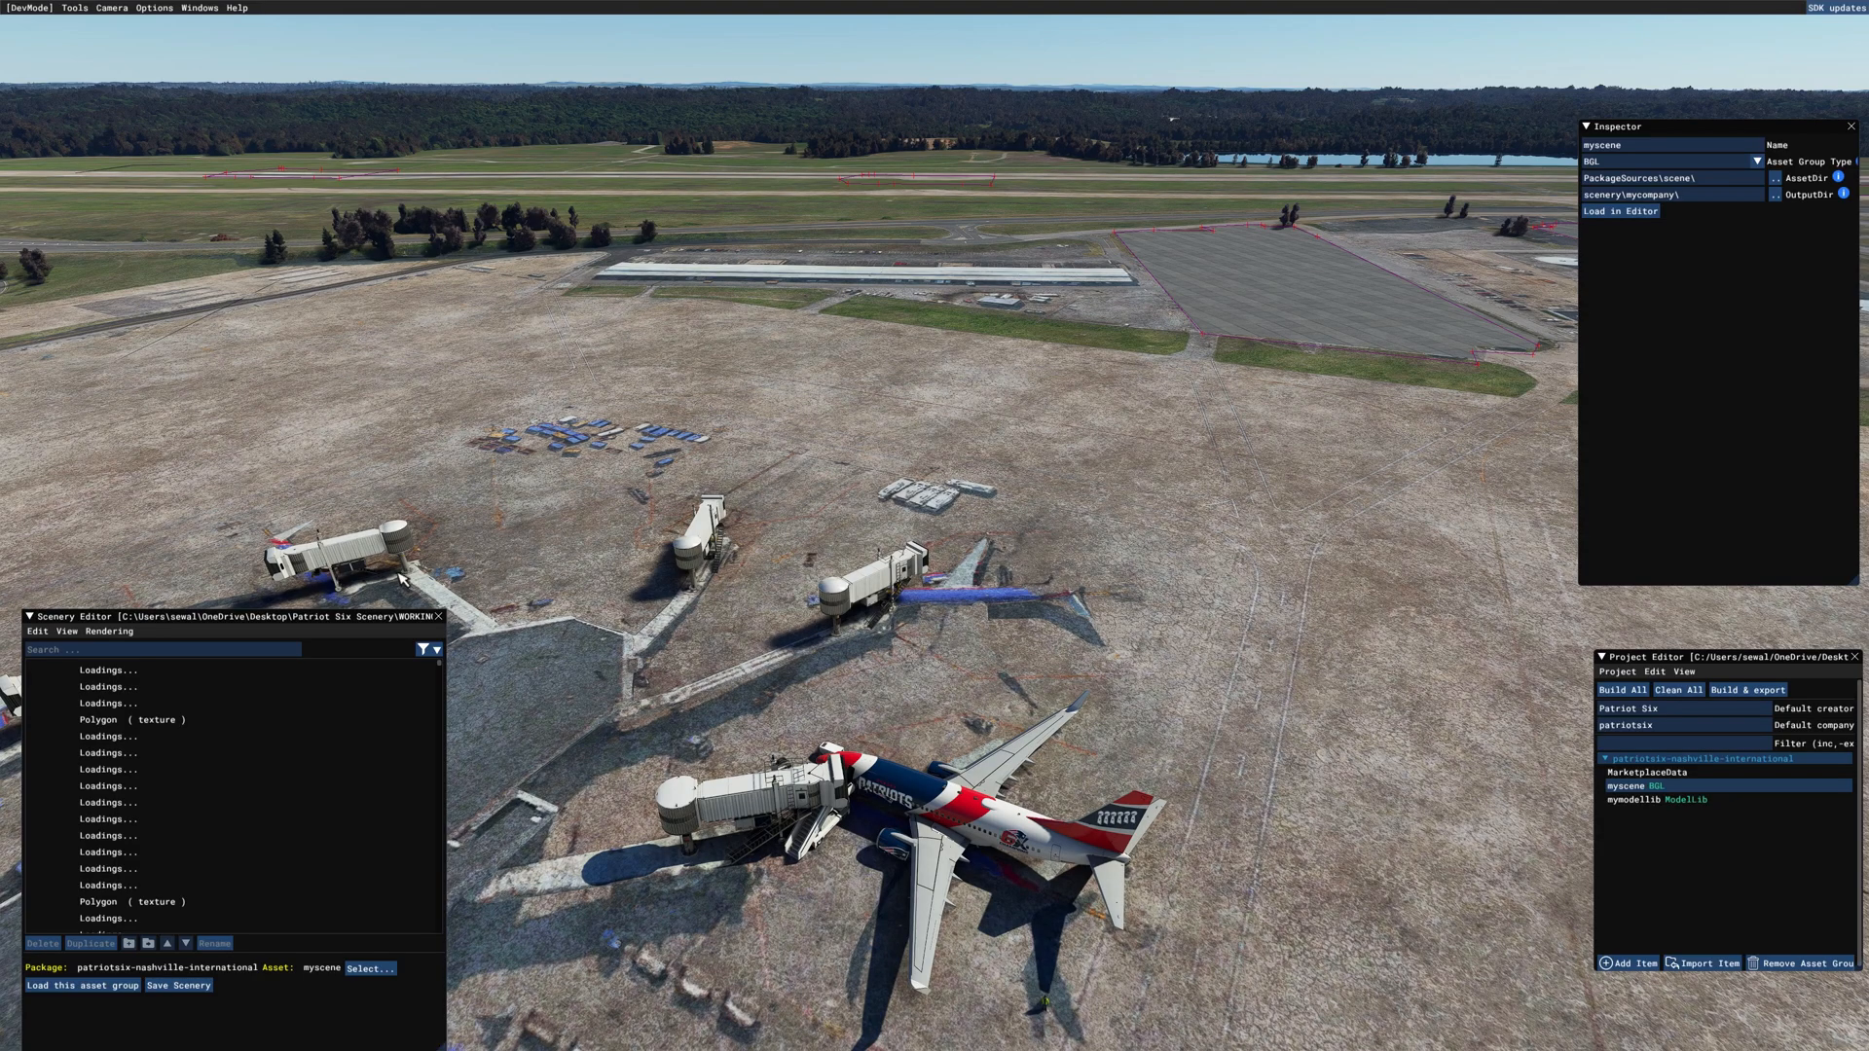
Step: Display the Objects and Gizmo windows from the Scenery Editor and list the objects of ALL packages
left_click(74, 639)
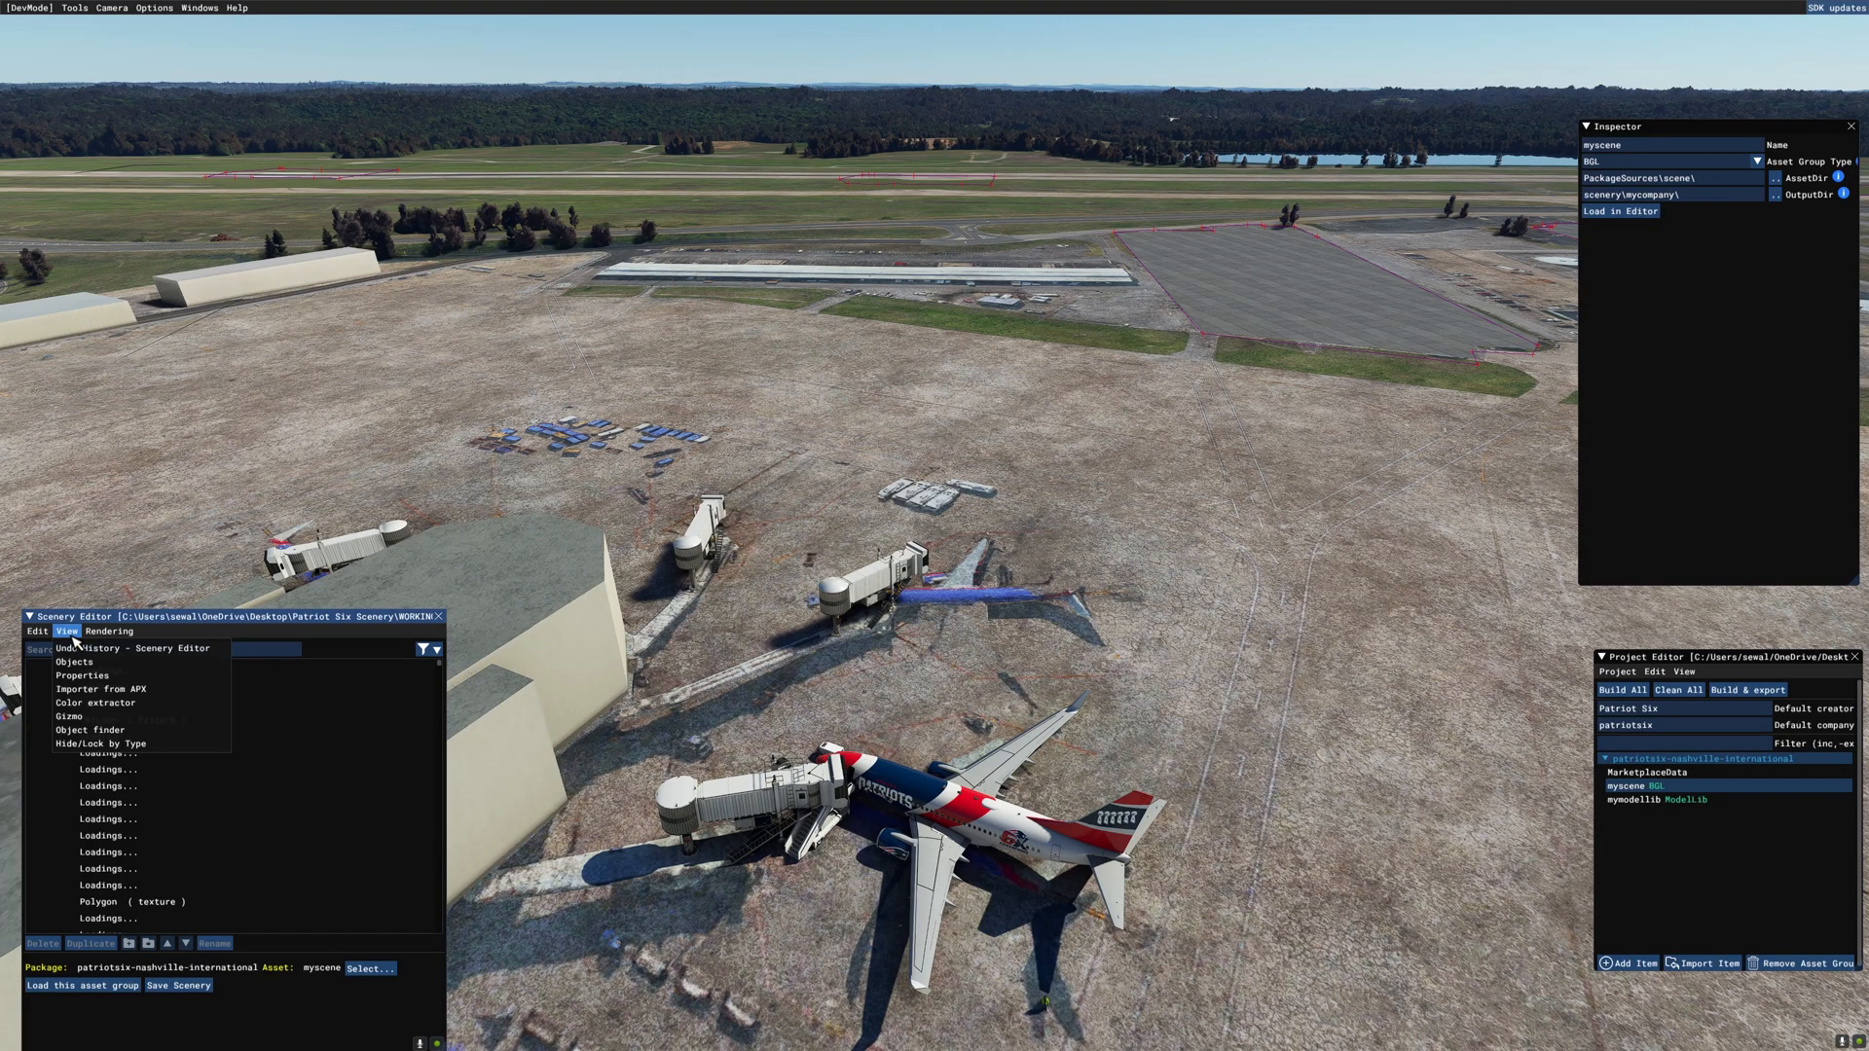
left_click(125, 663)
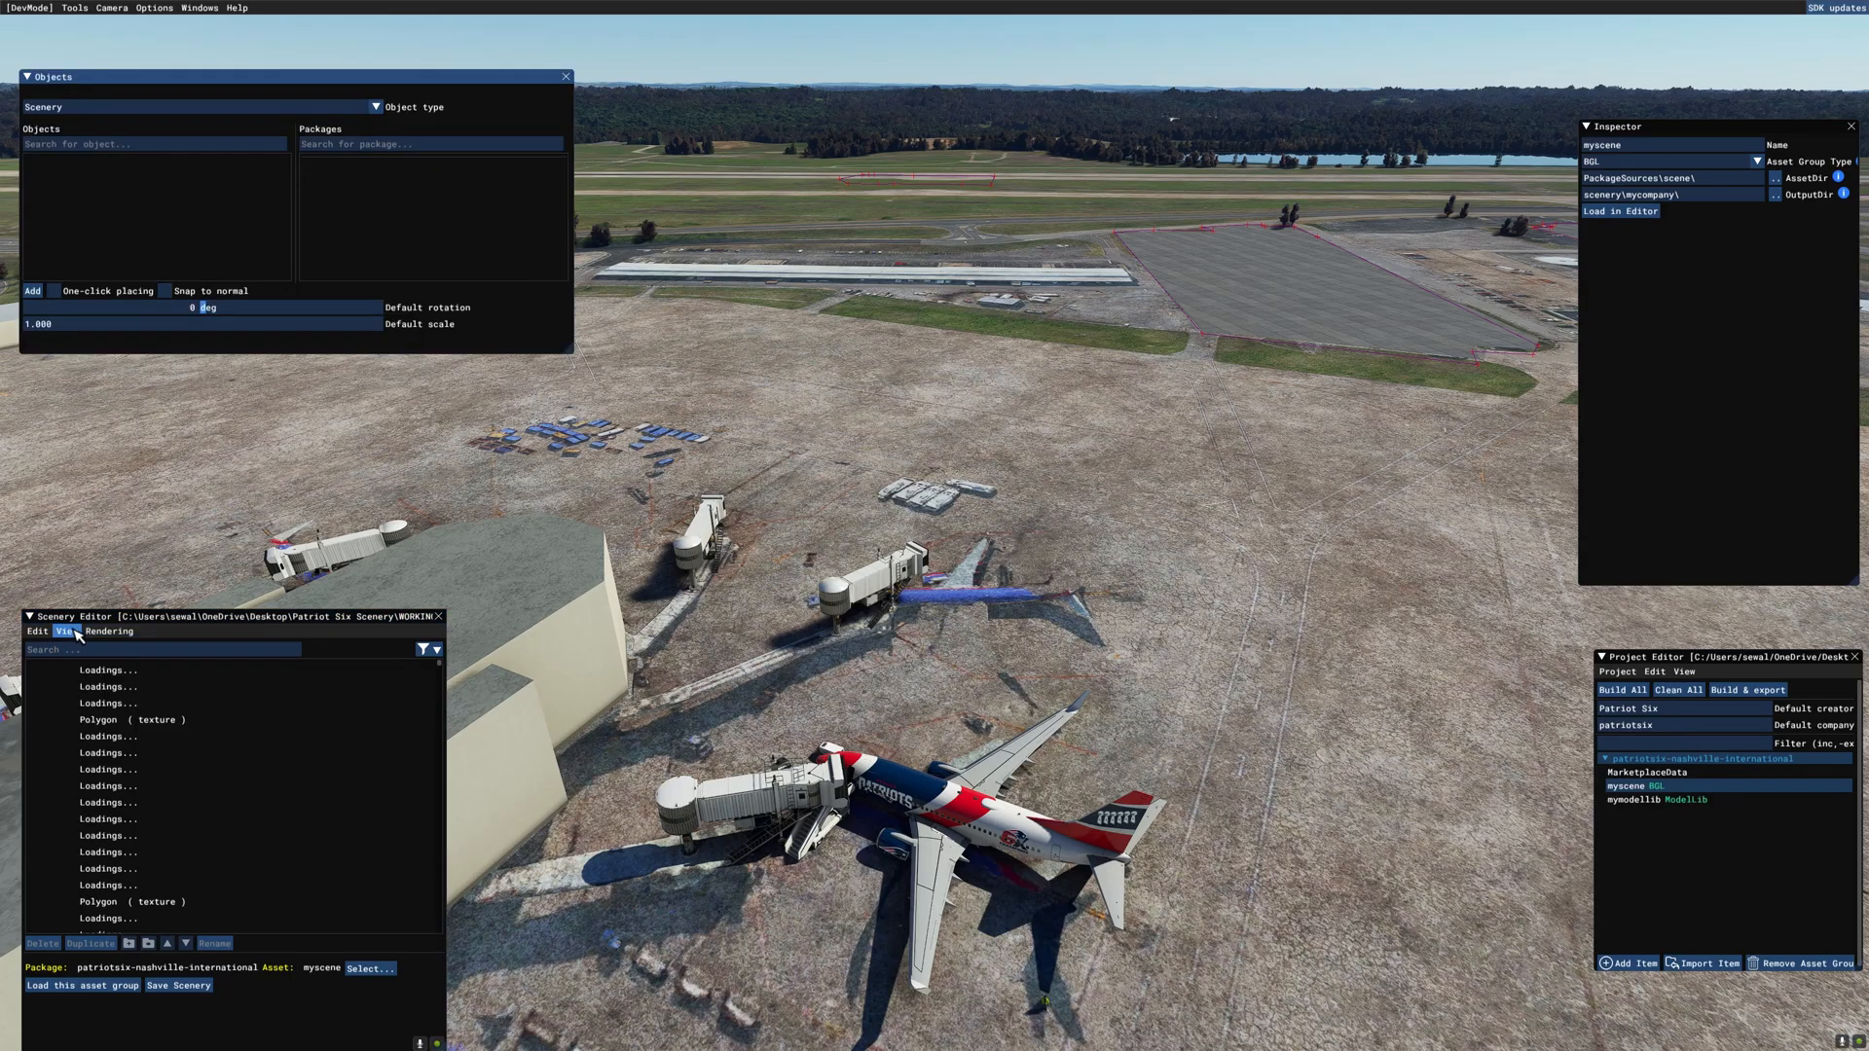
left_click(68, 632)
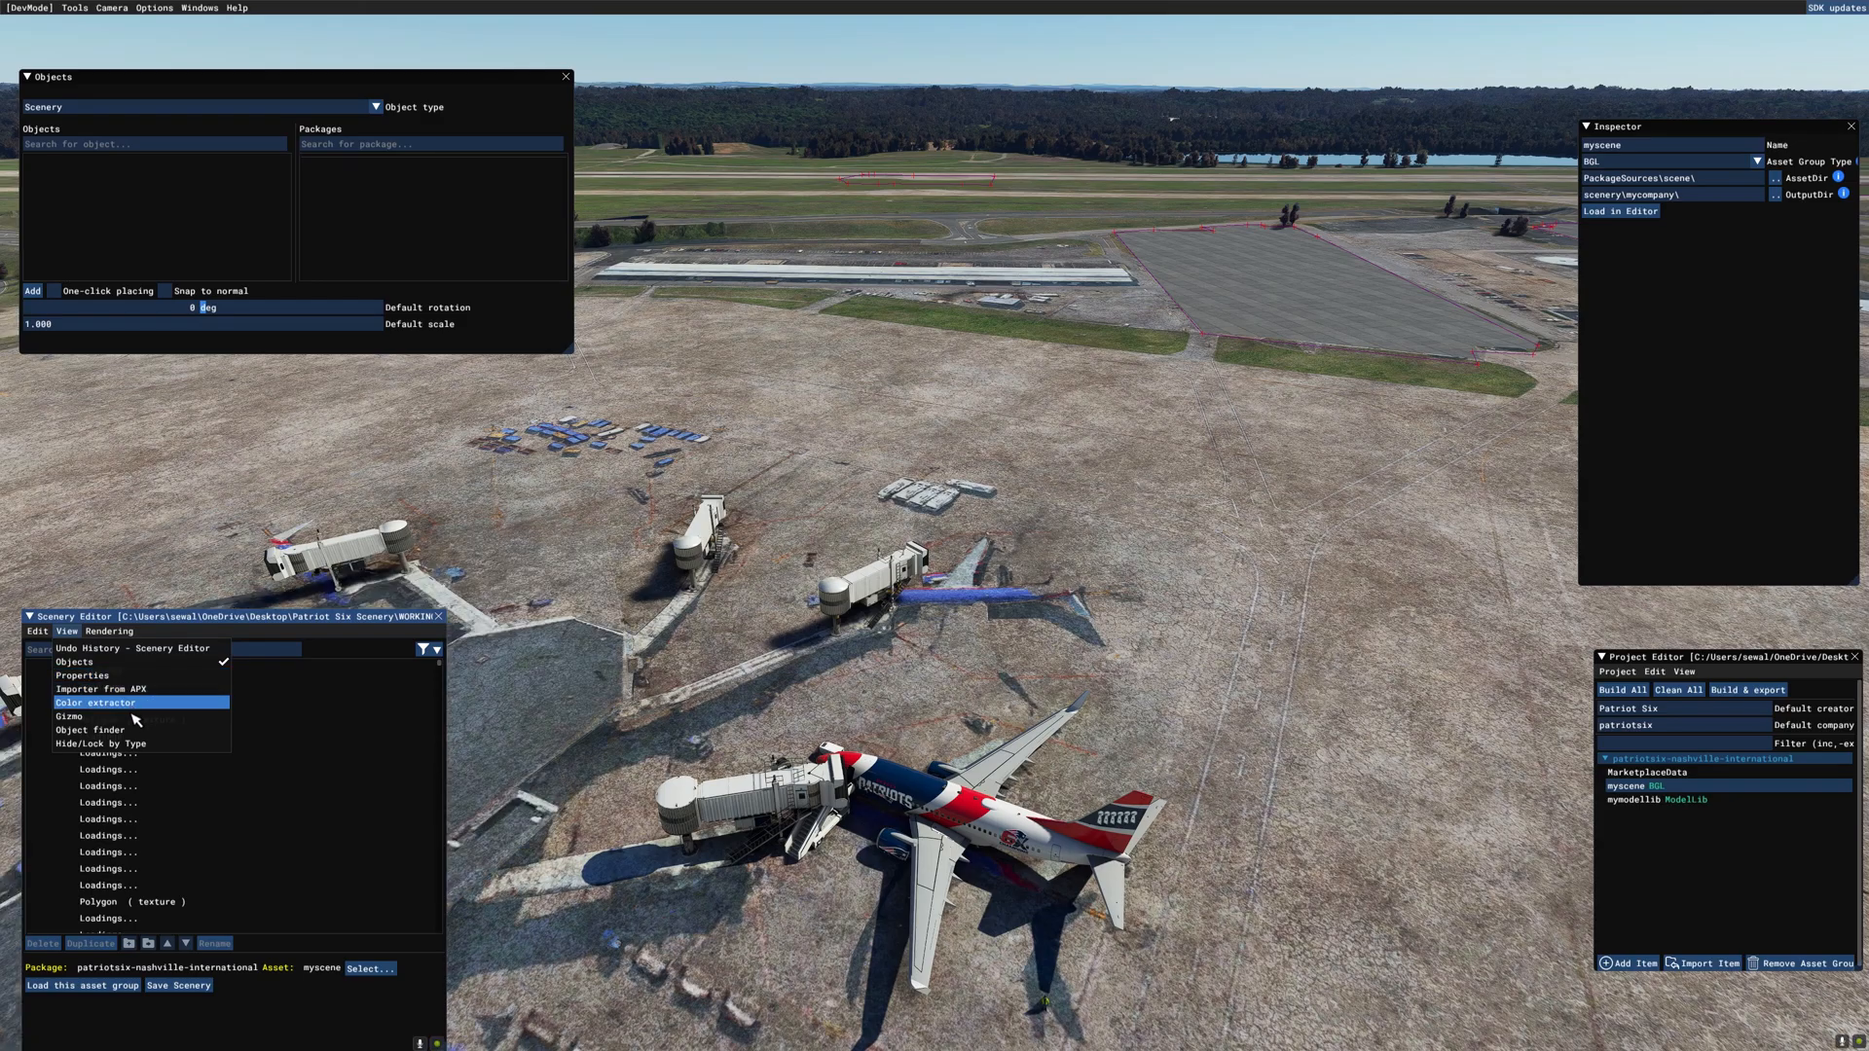
left_click(125, 716)
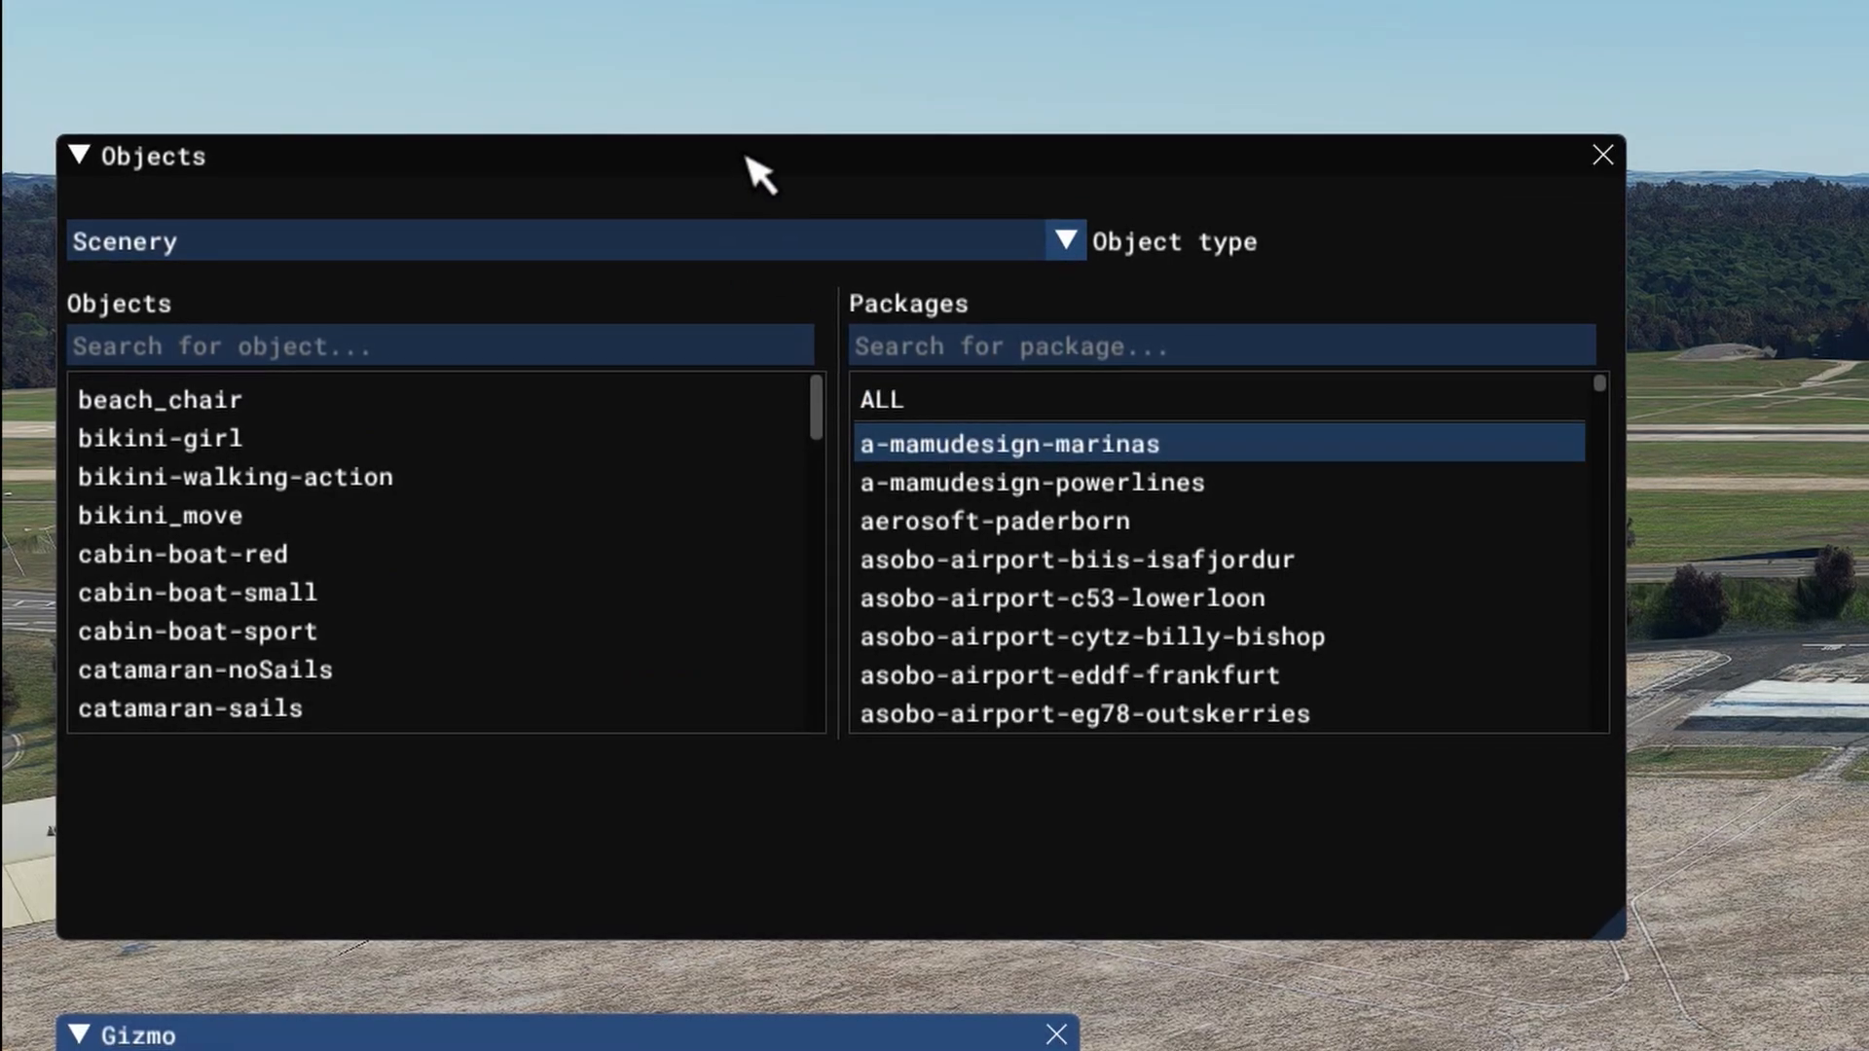
left_click(937, 410)
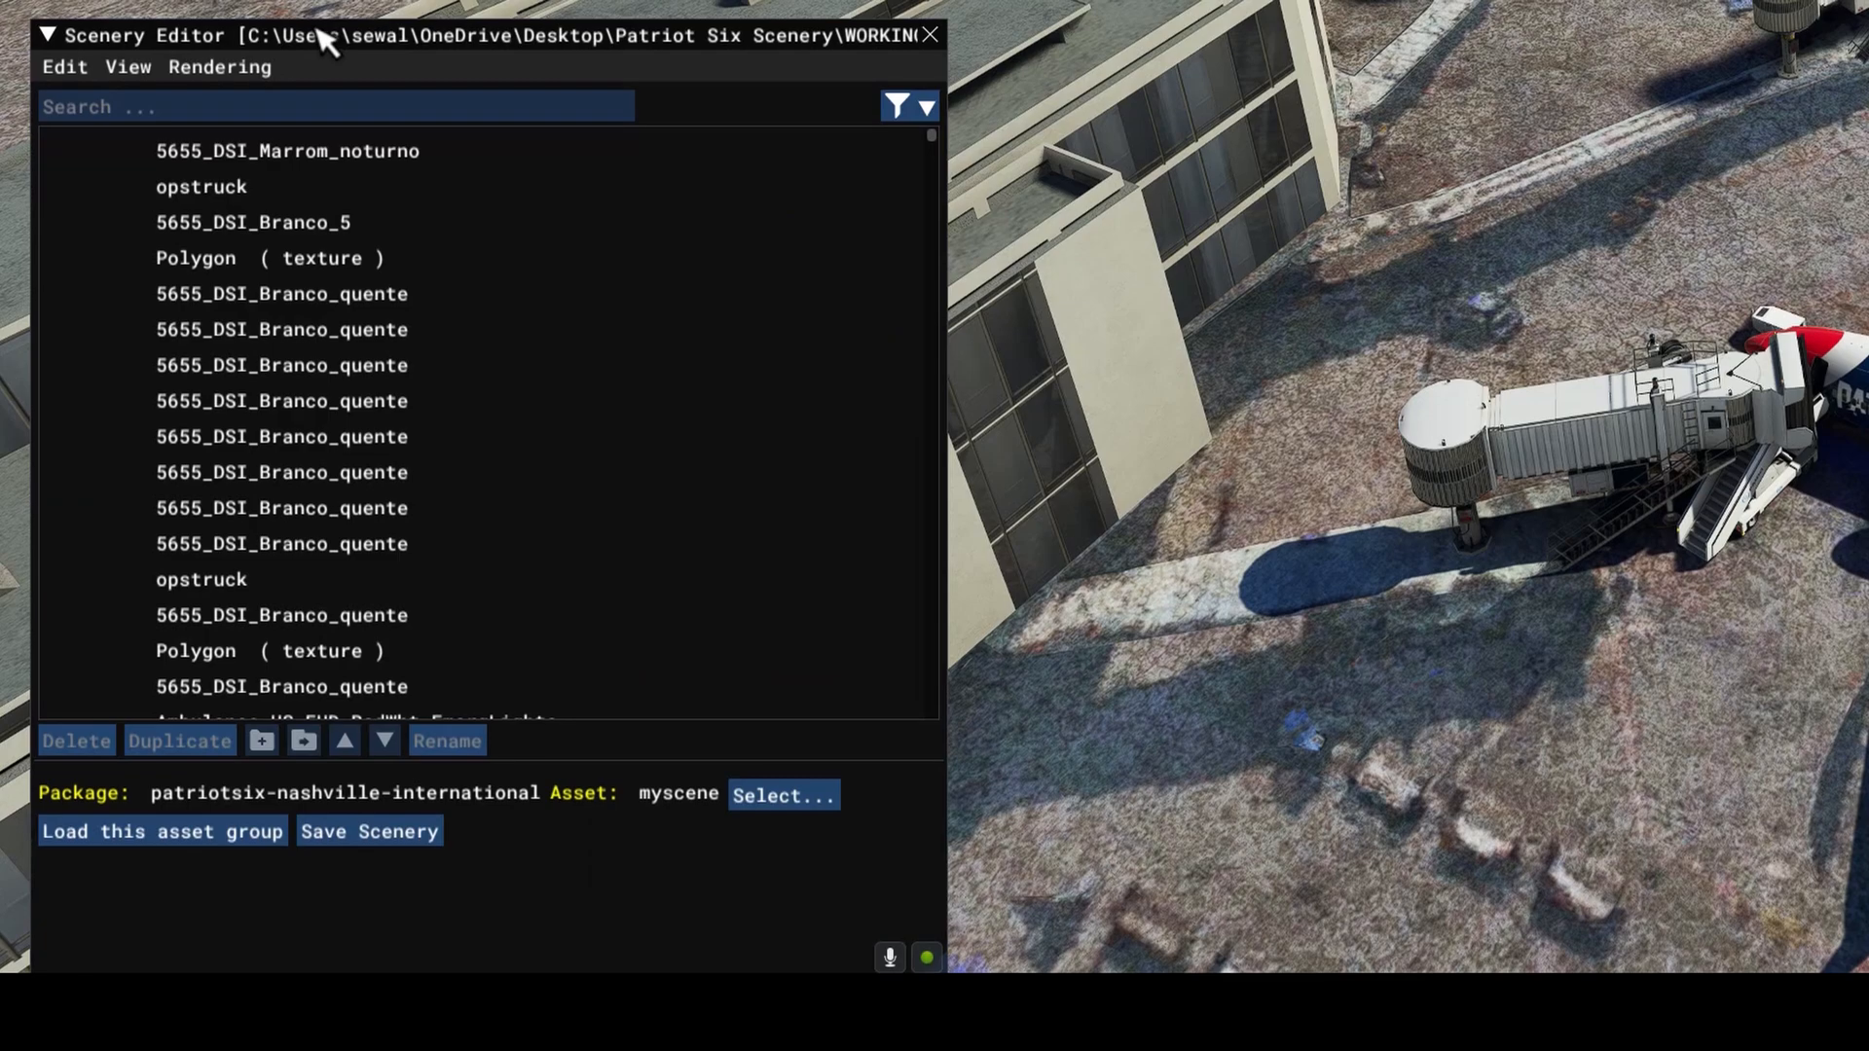
Step: Select the first opstruck entry in the Scenery Editor's list and look through the placed objects
left_click(314, 193)
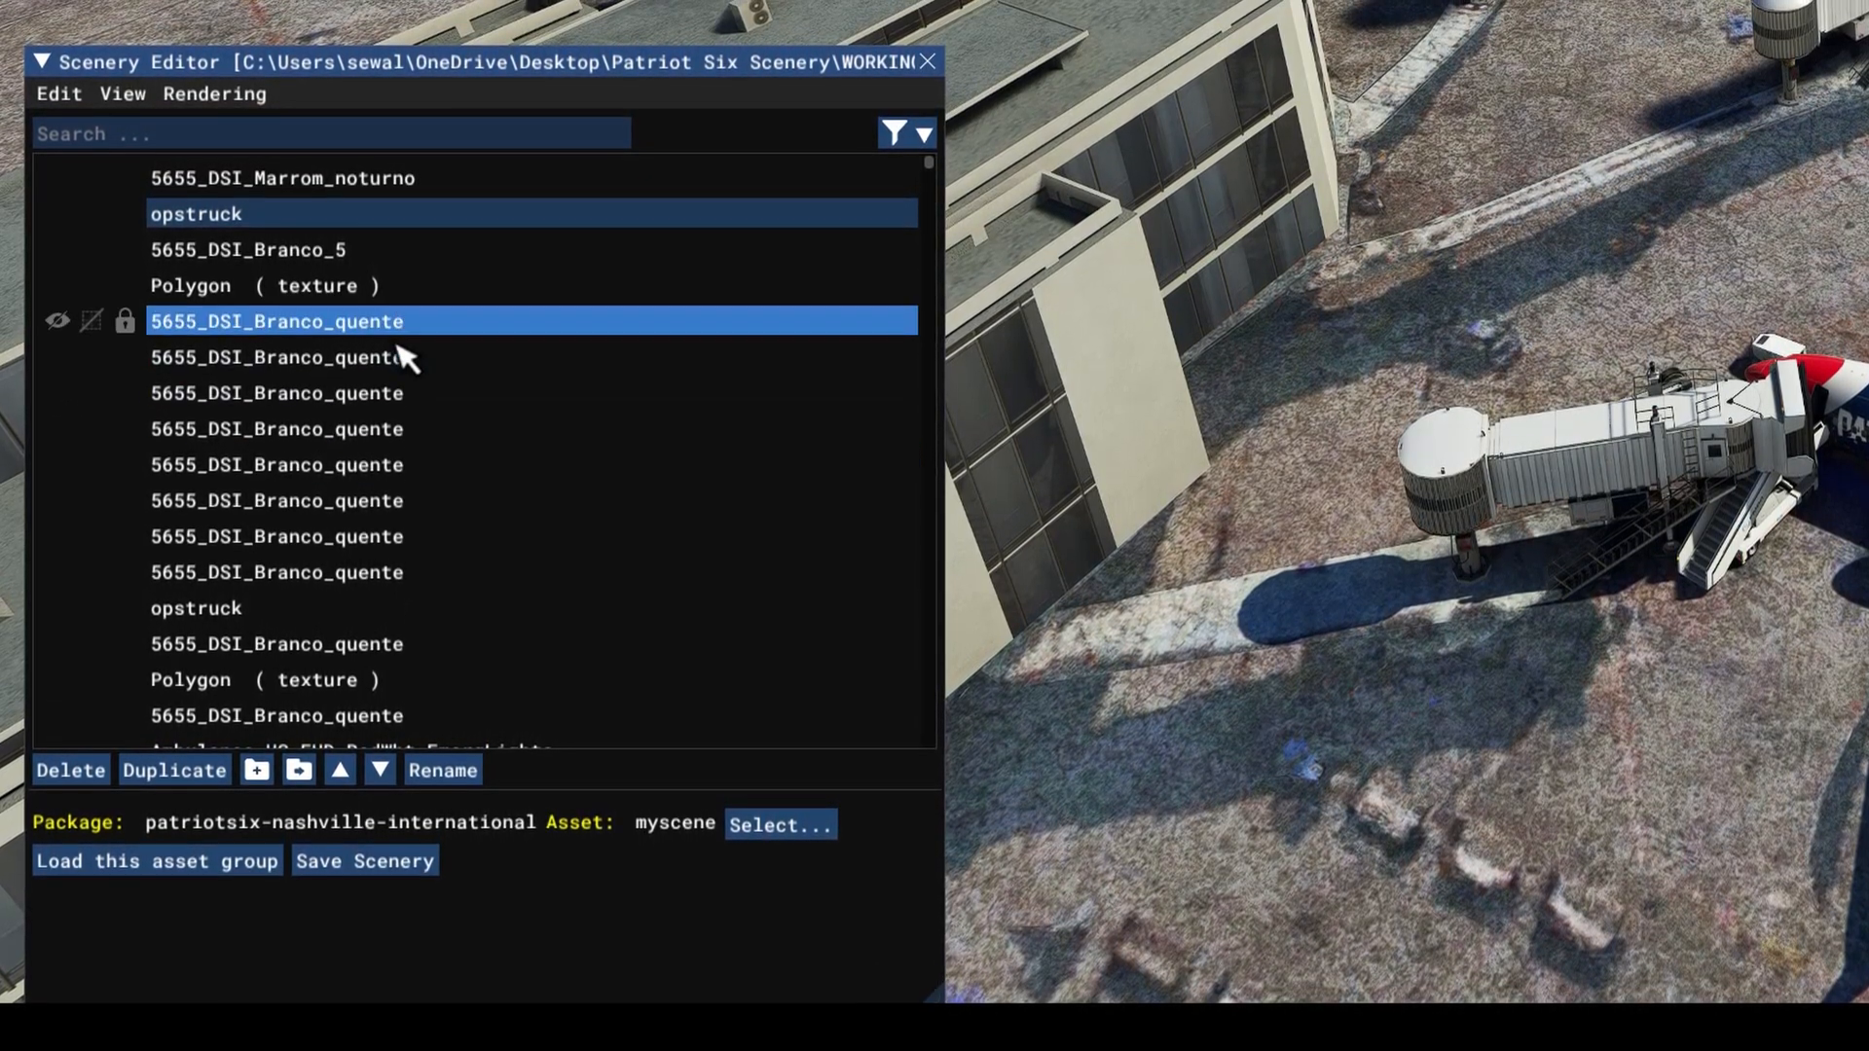
scroll(405, 360, "down", 8)
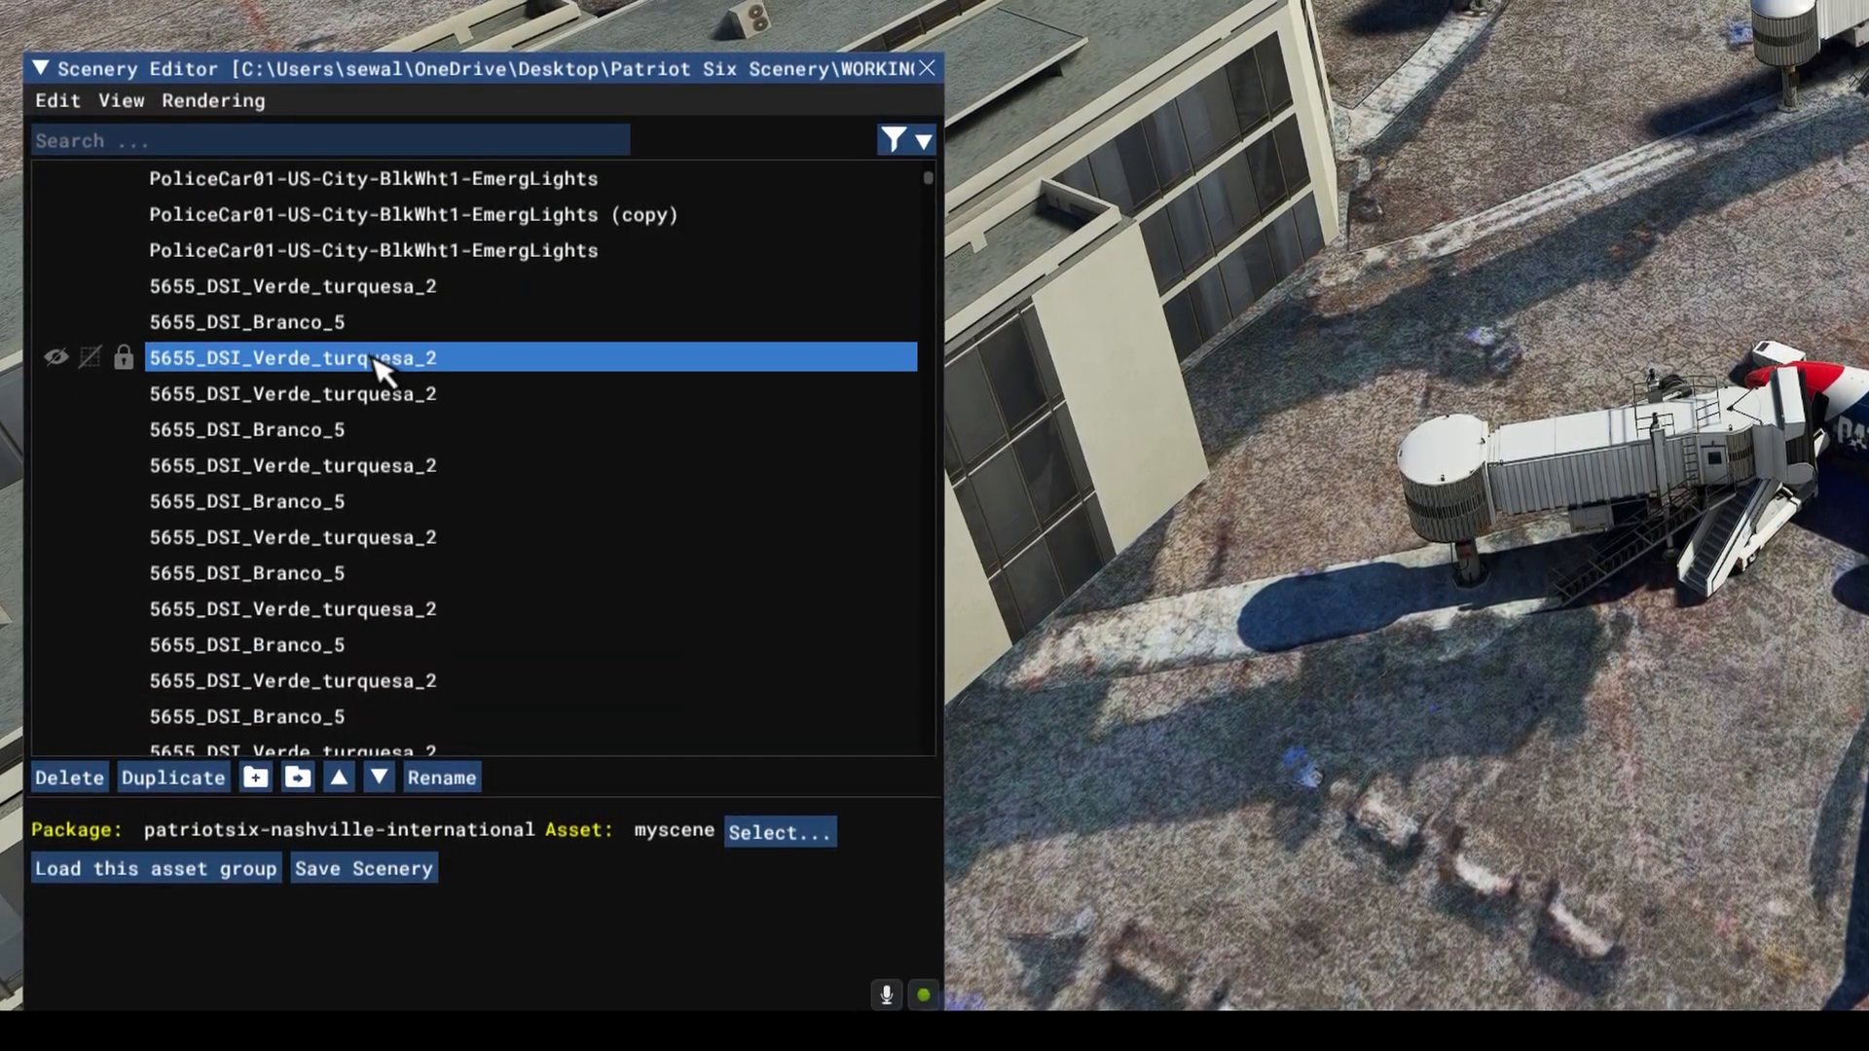
scroll(383, 360, "up", 8)
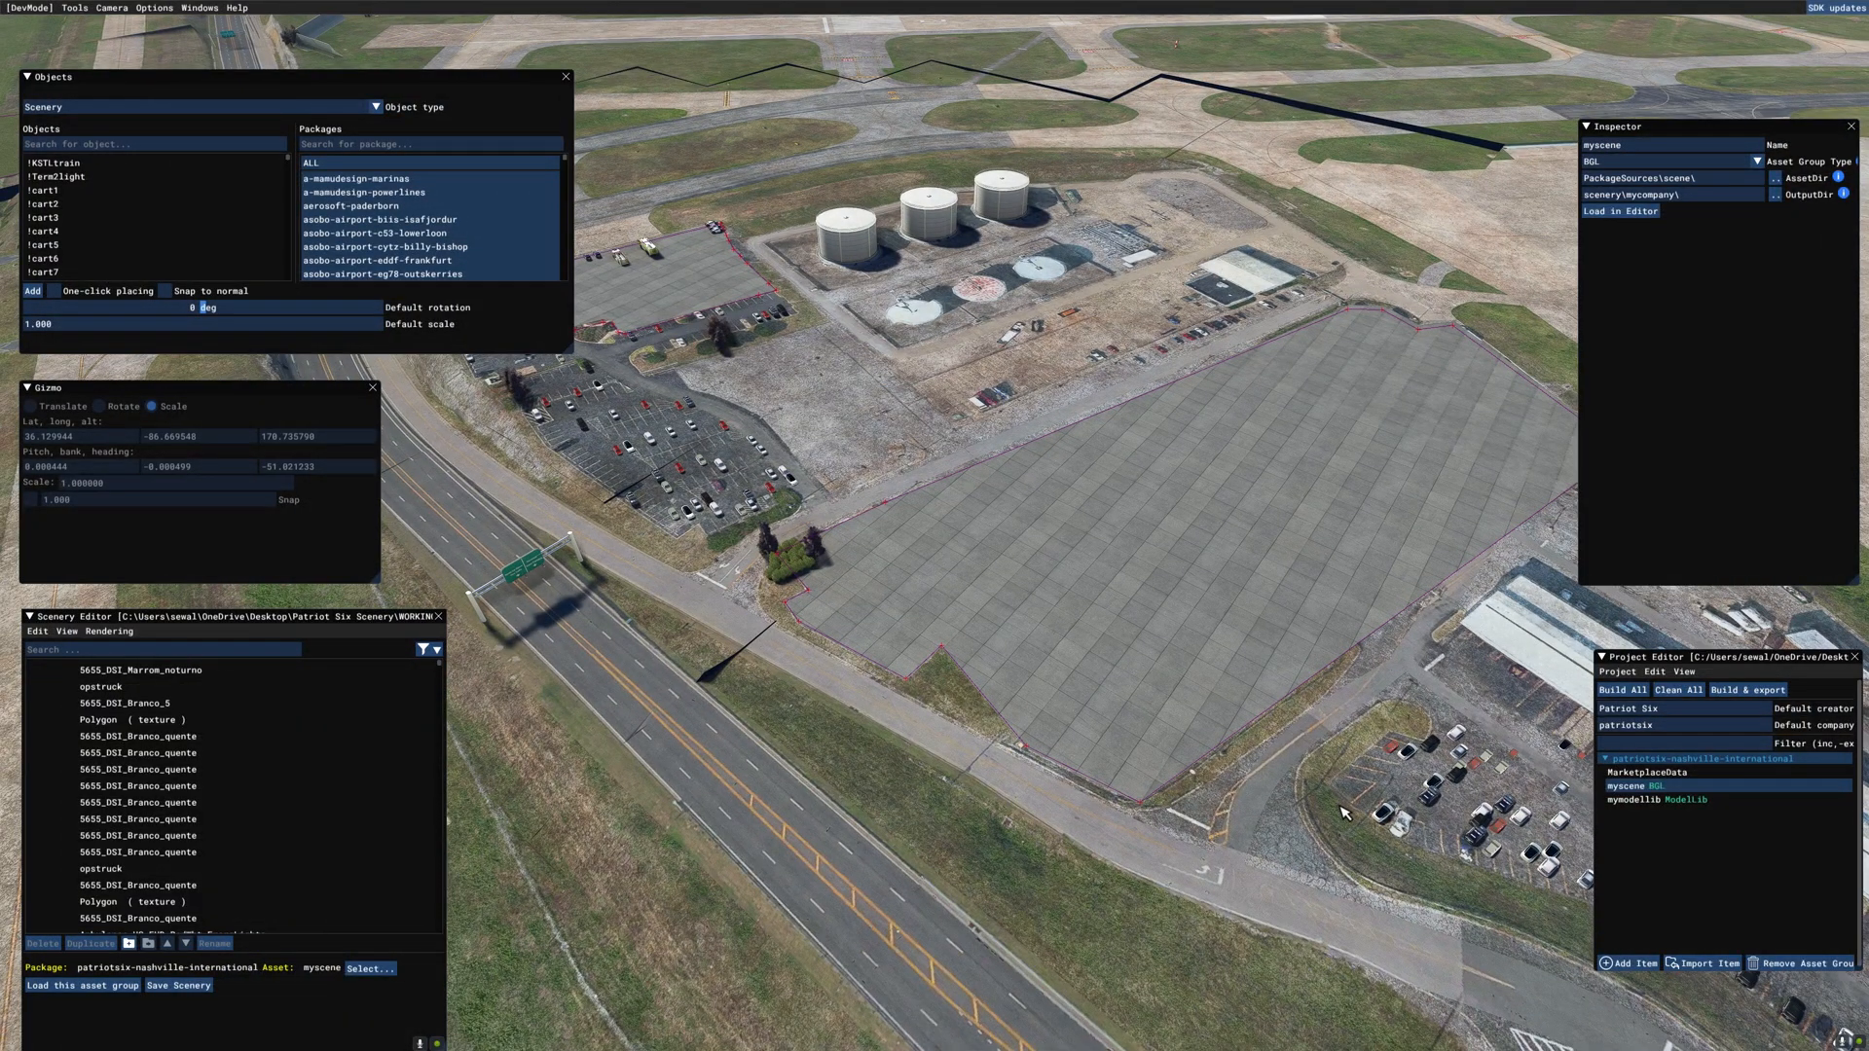
Step: Inspect the two paved texture polygons near the fuel tanks by selecting each in the scene, ending on the larger one
right_click_drag(1343, 814, 1241, 657)
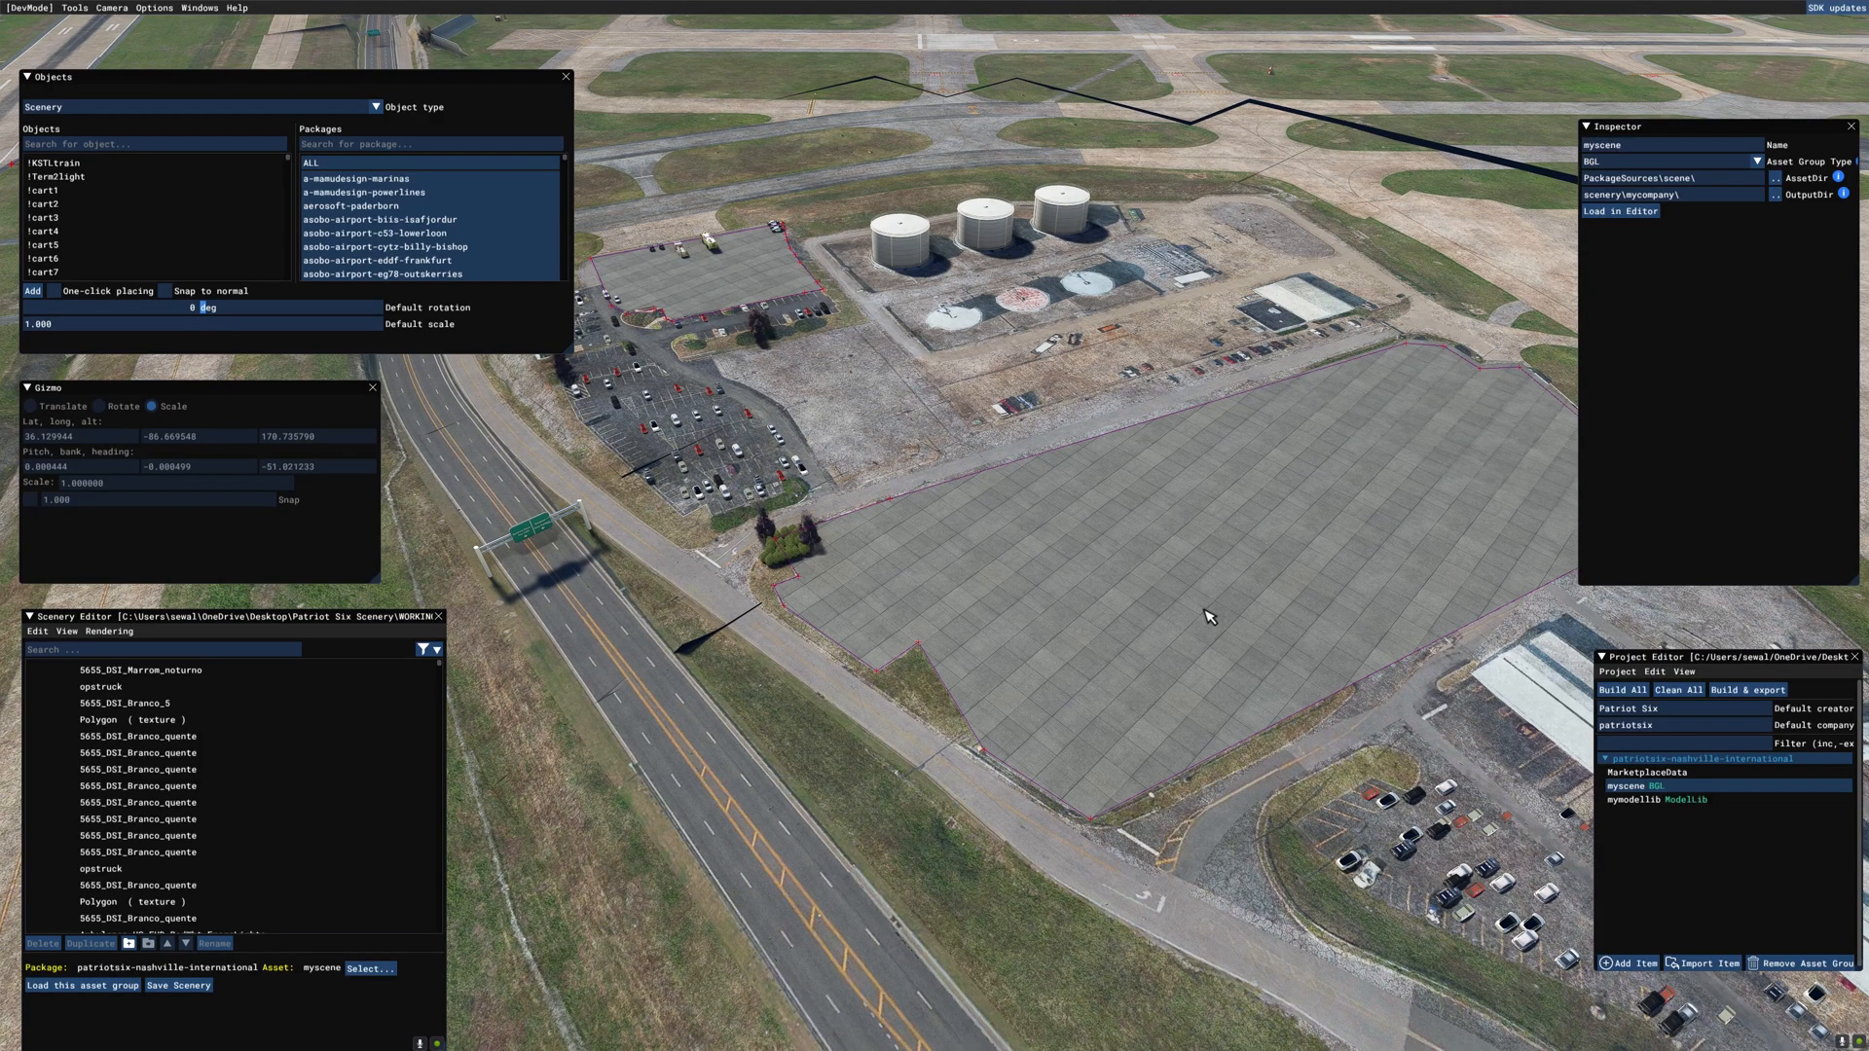
left_click(1206, 612)
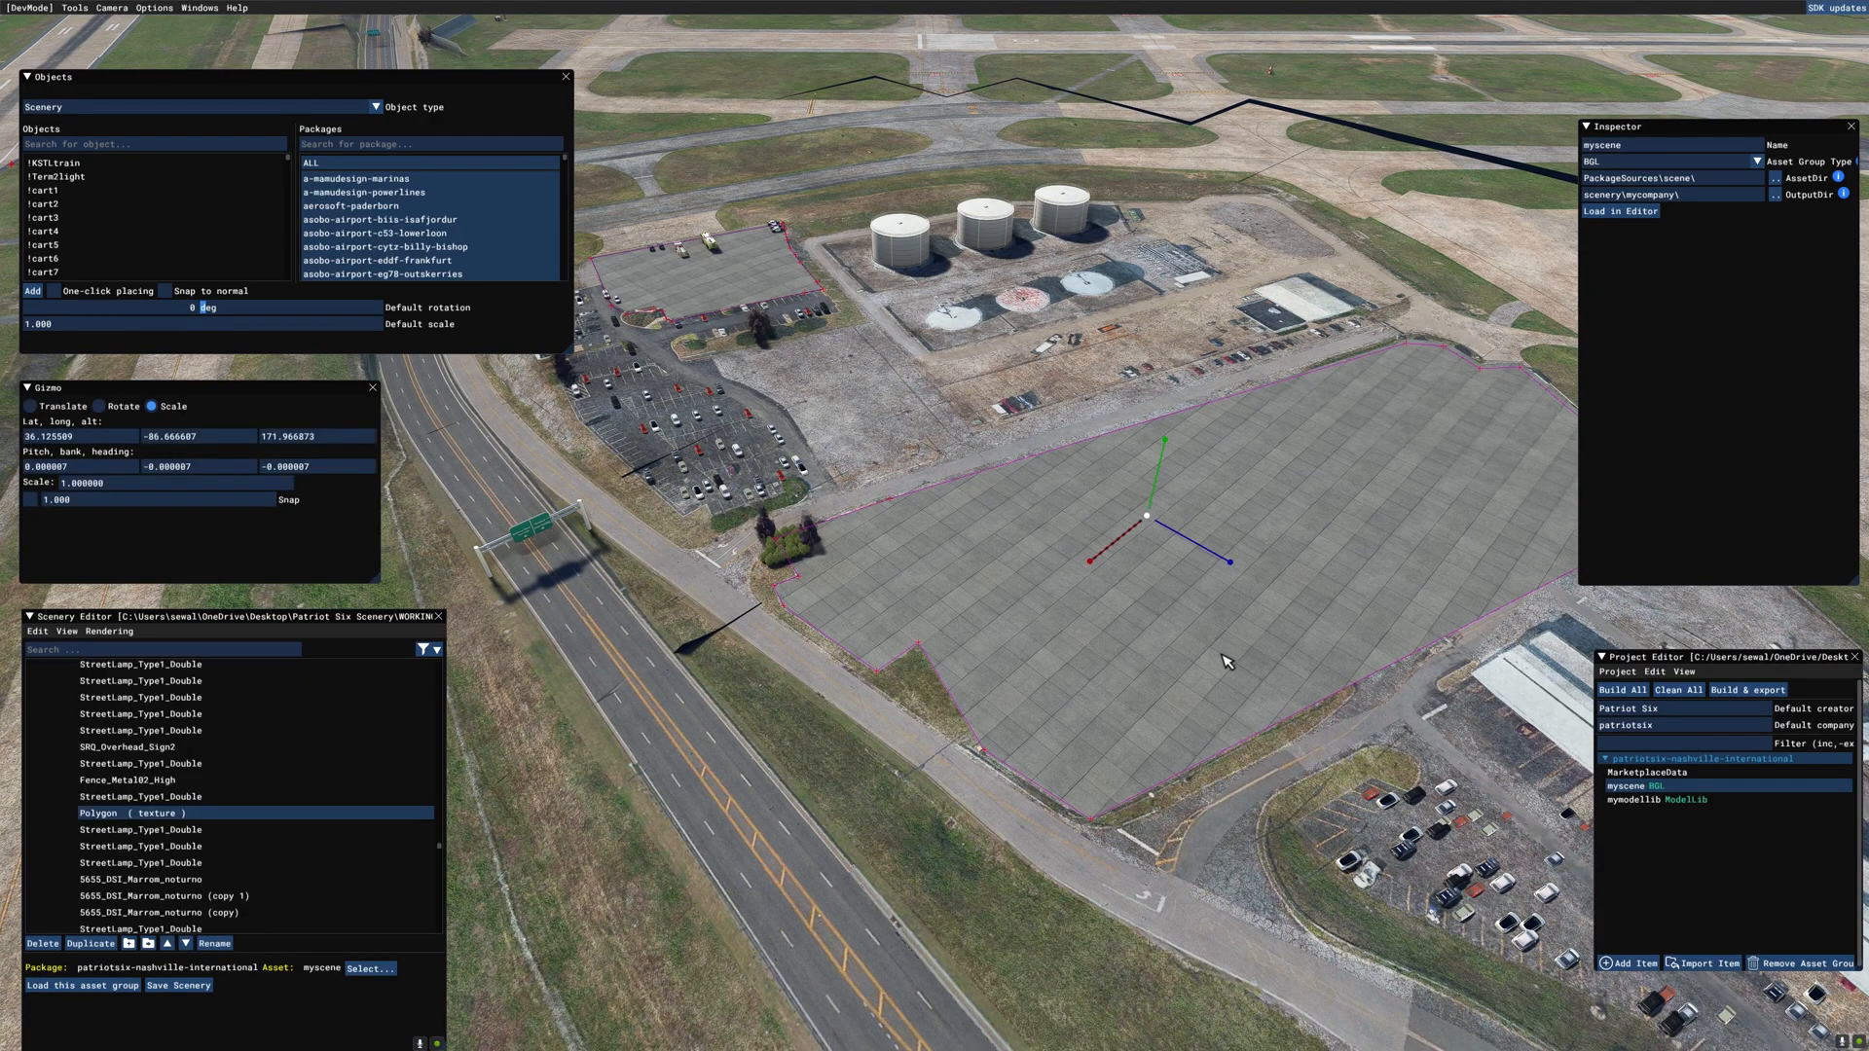
left_click(733, 277)
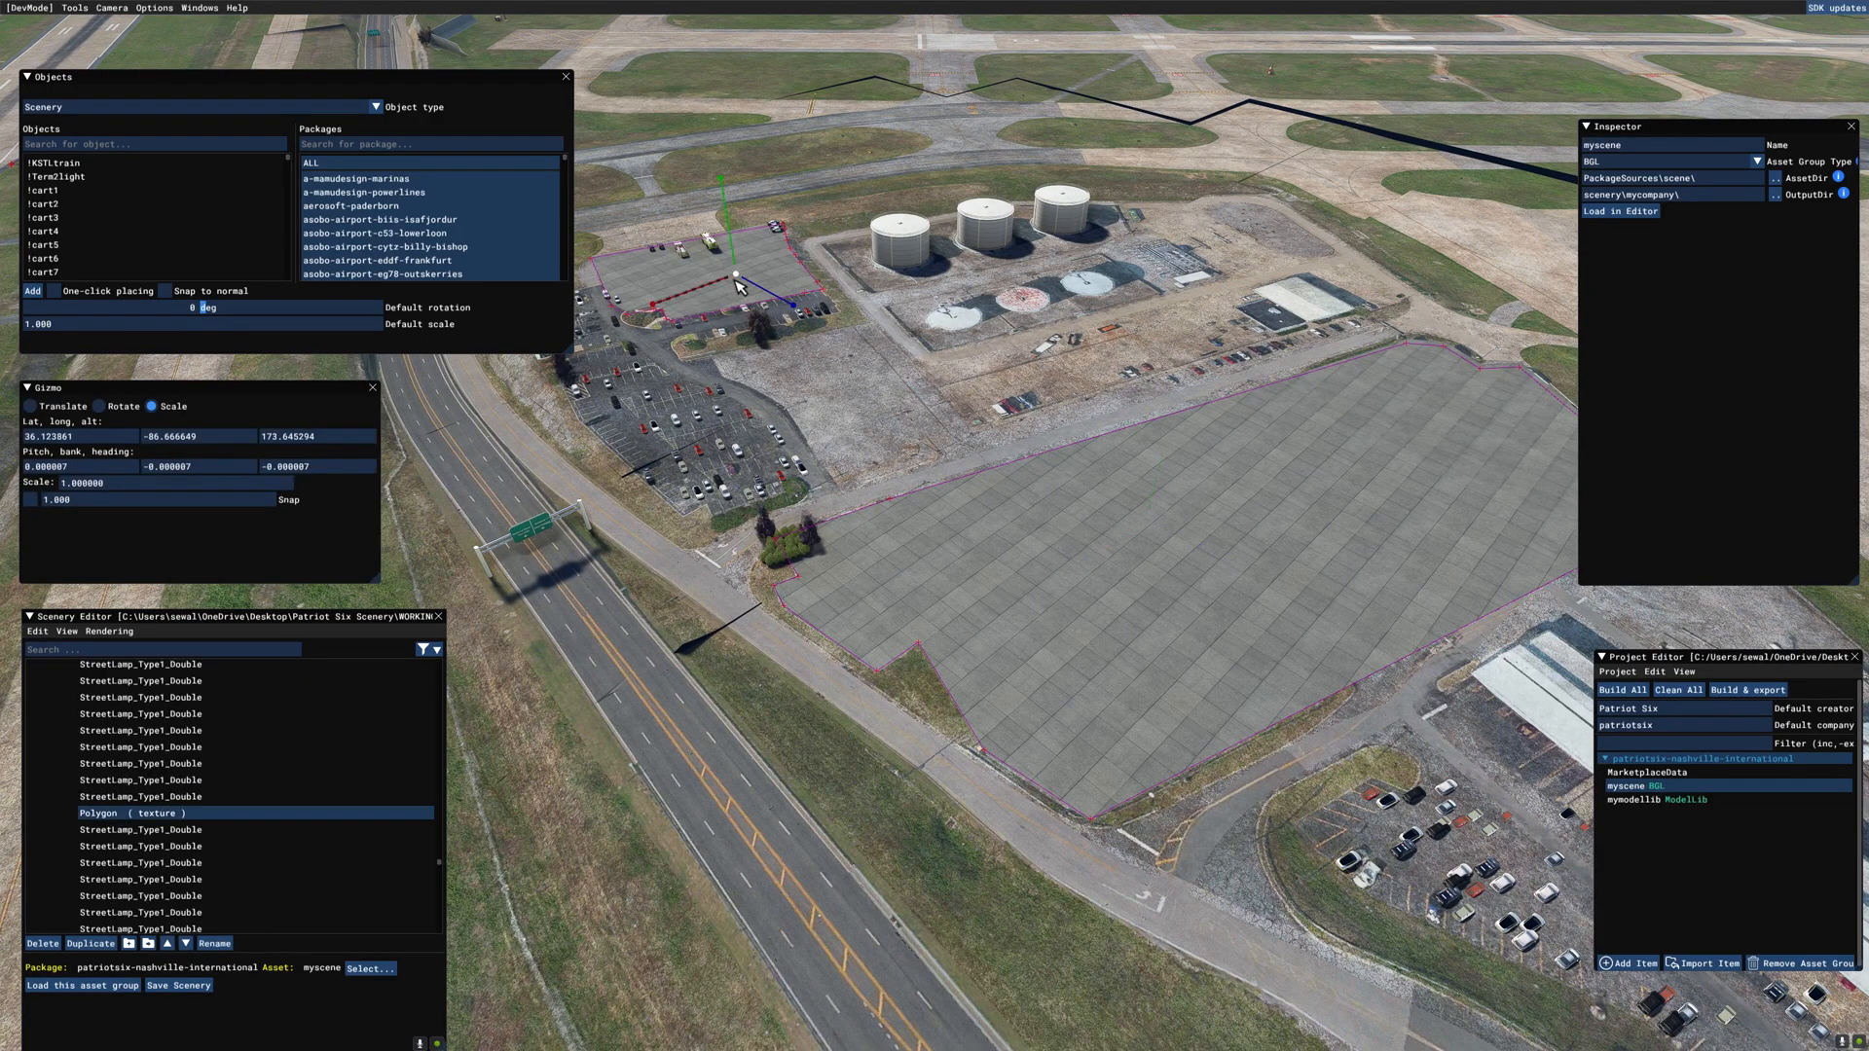
left_click(1003, 742)
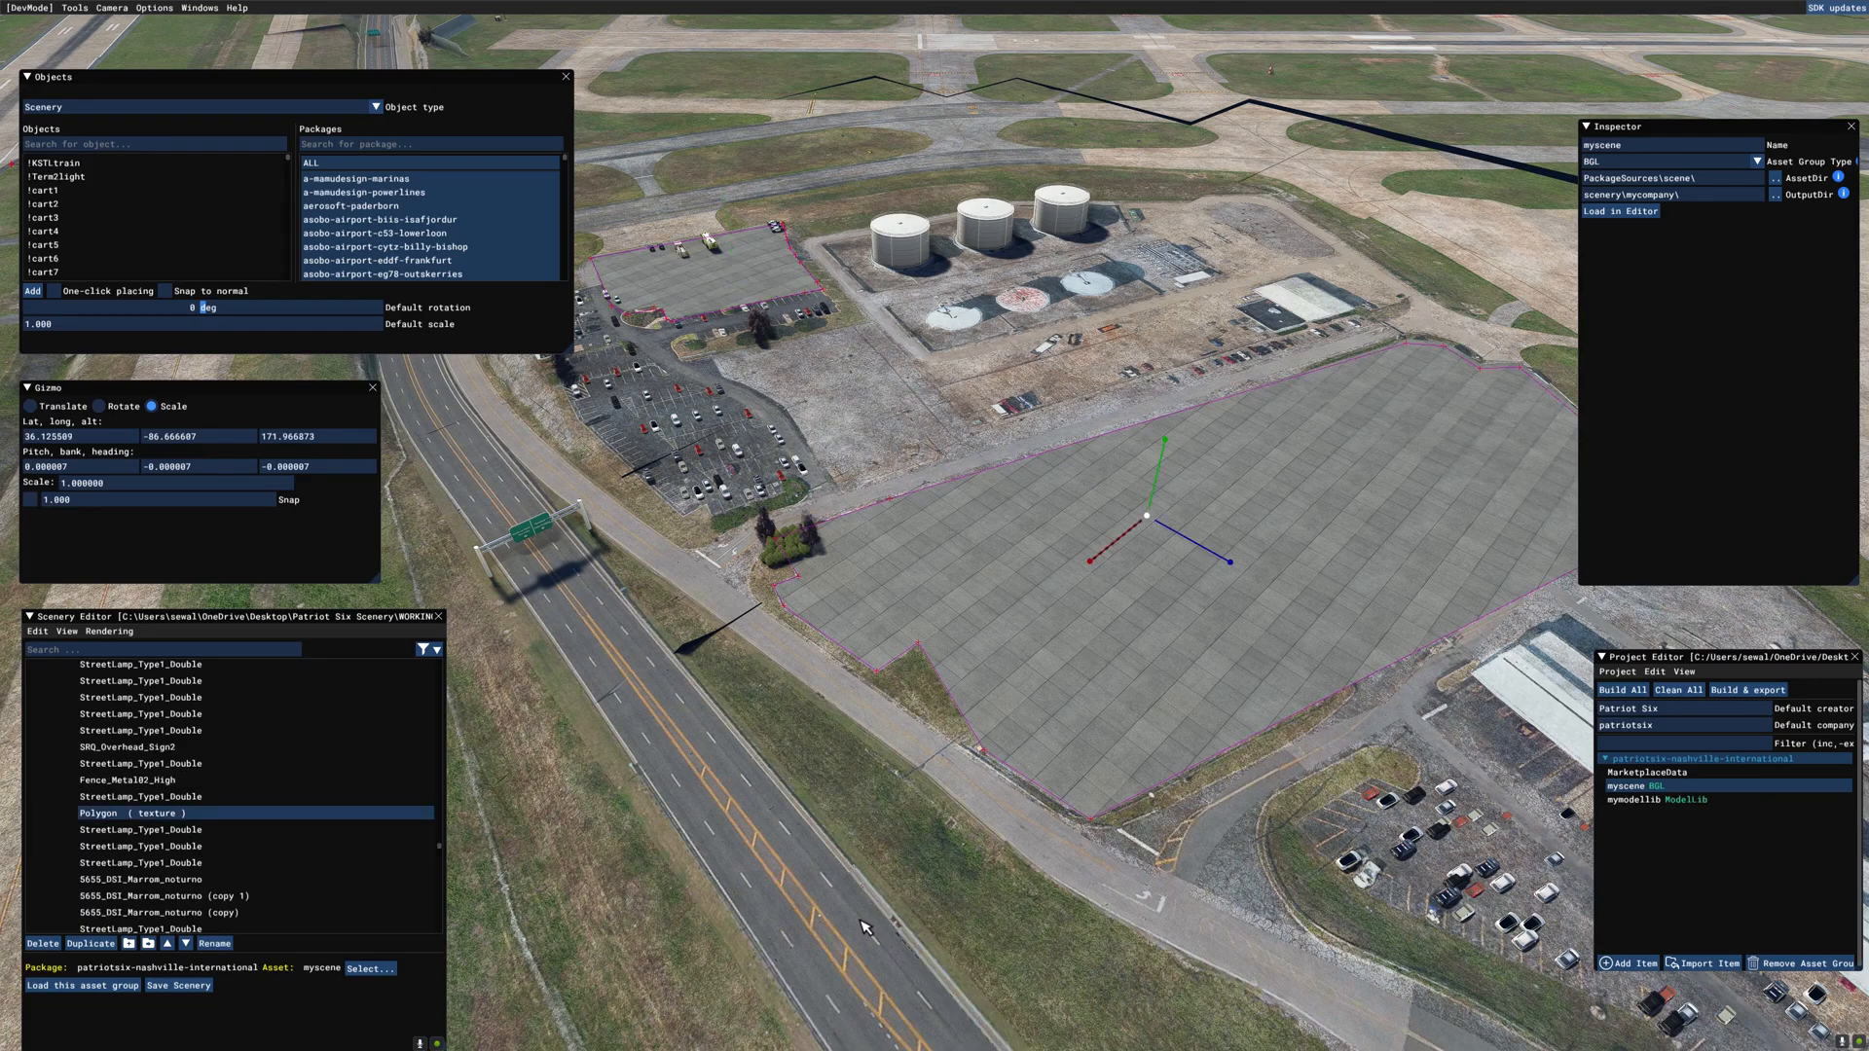
Step: Inspect the Light_Warm object at the overhead highway sign beside the car park, and clear the selection
right_click_drag(860, 920, 1083, 930)
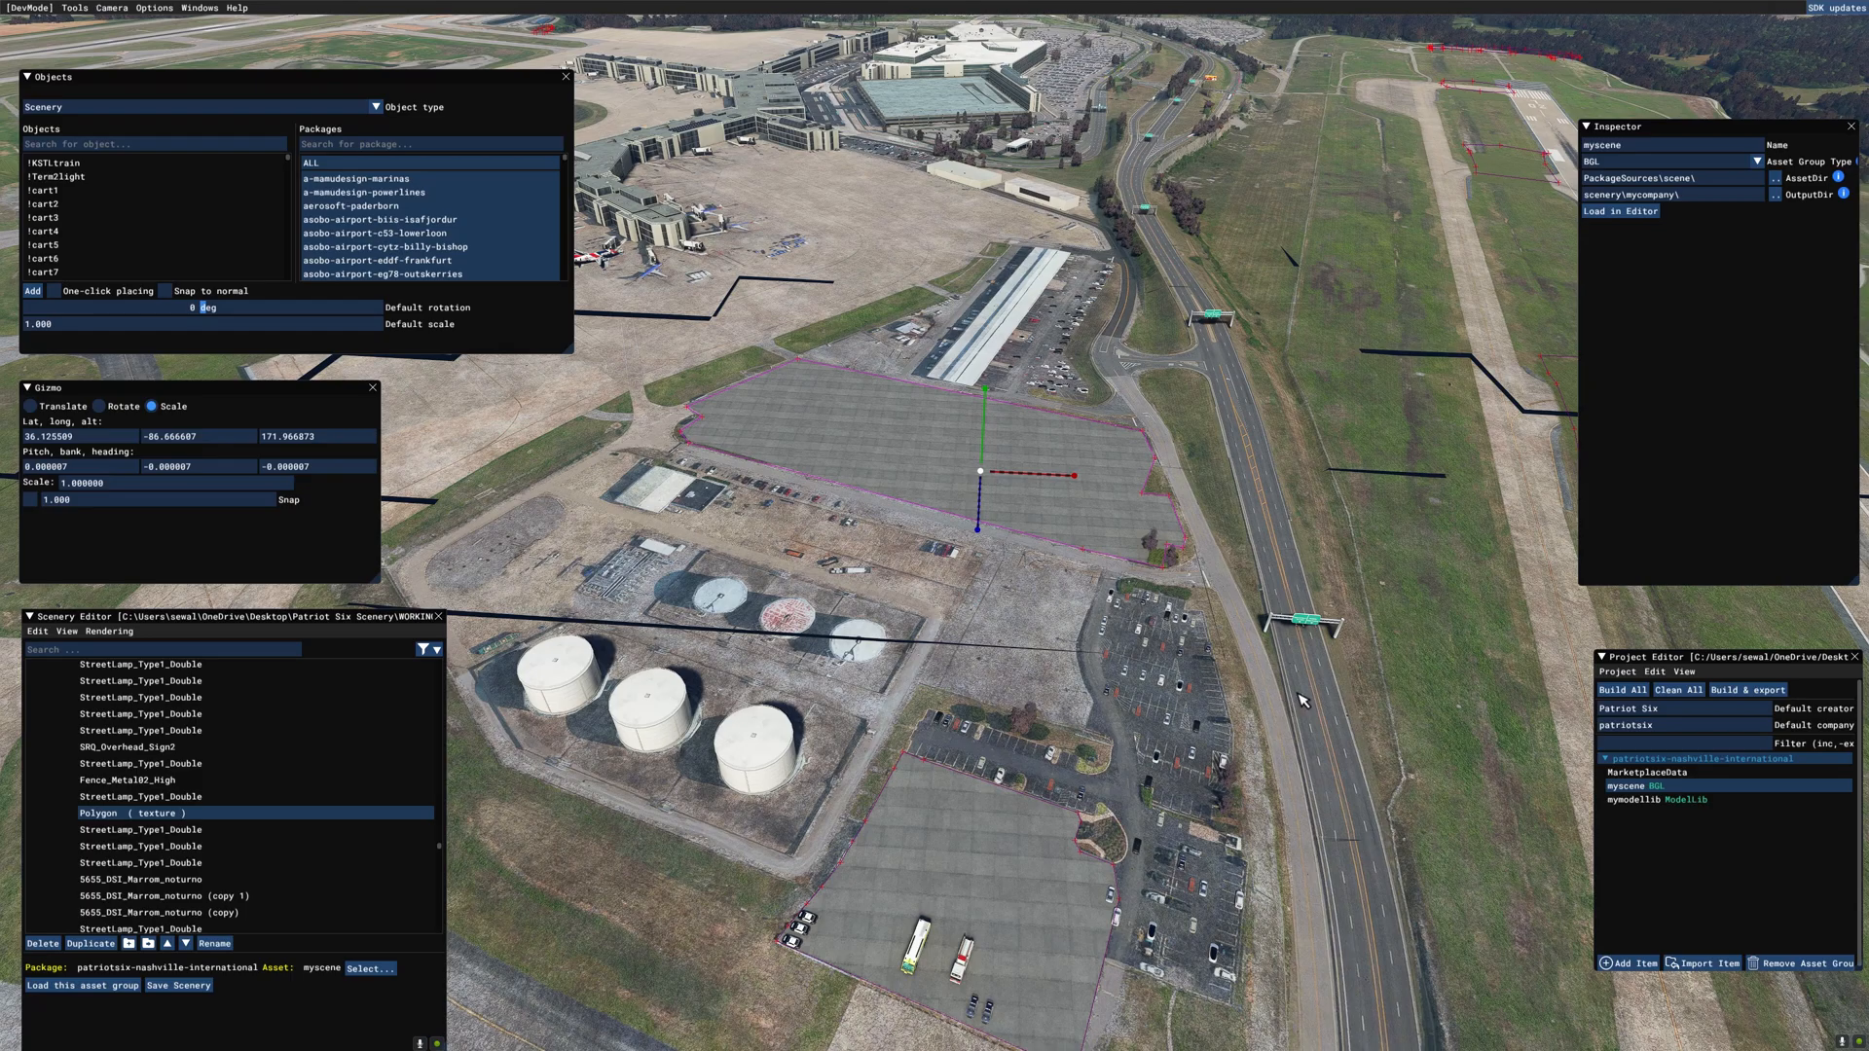
left_click(1314, 621)
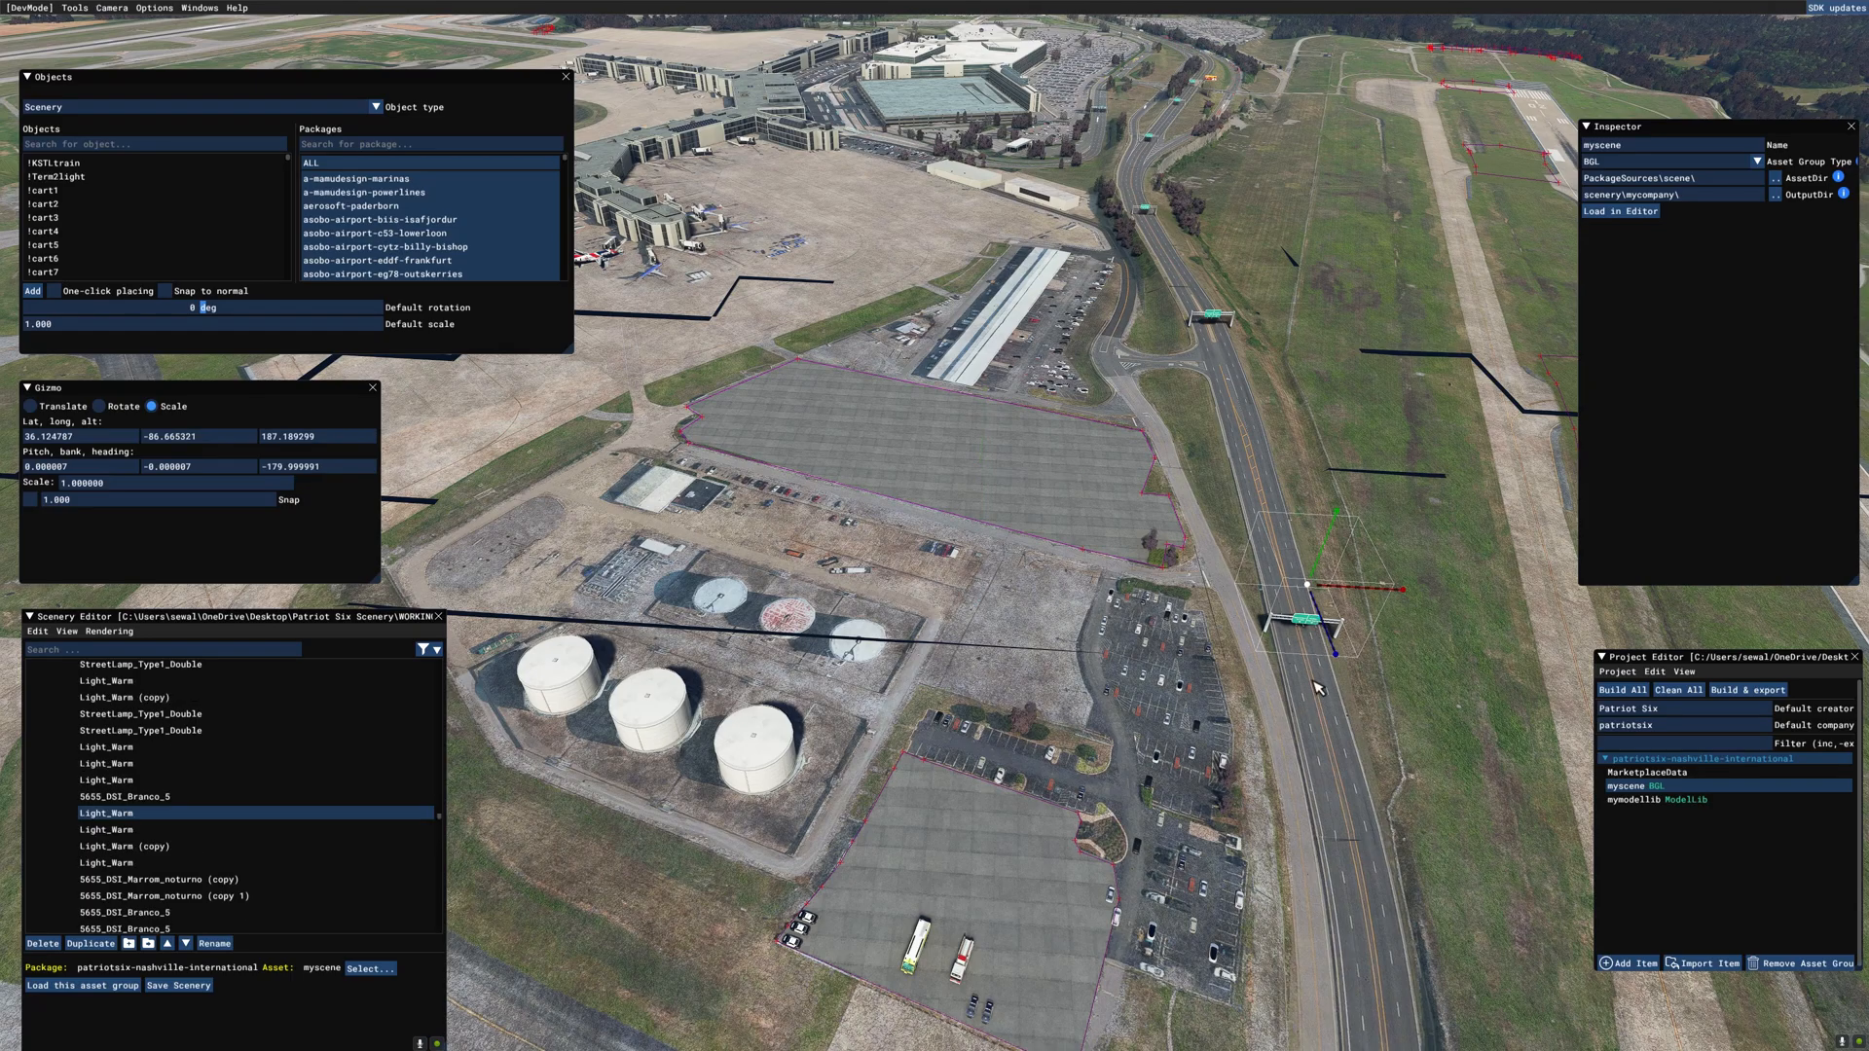
left_click(1310, 730)
scroll(1310, 725, "down", 2)
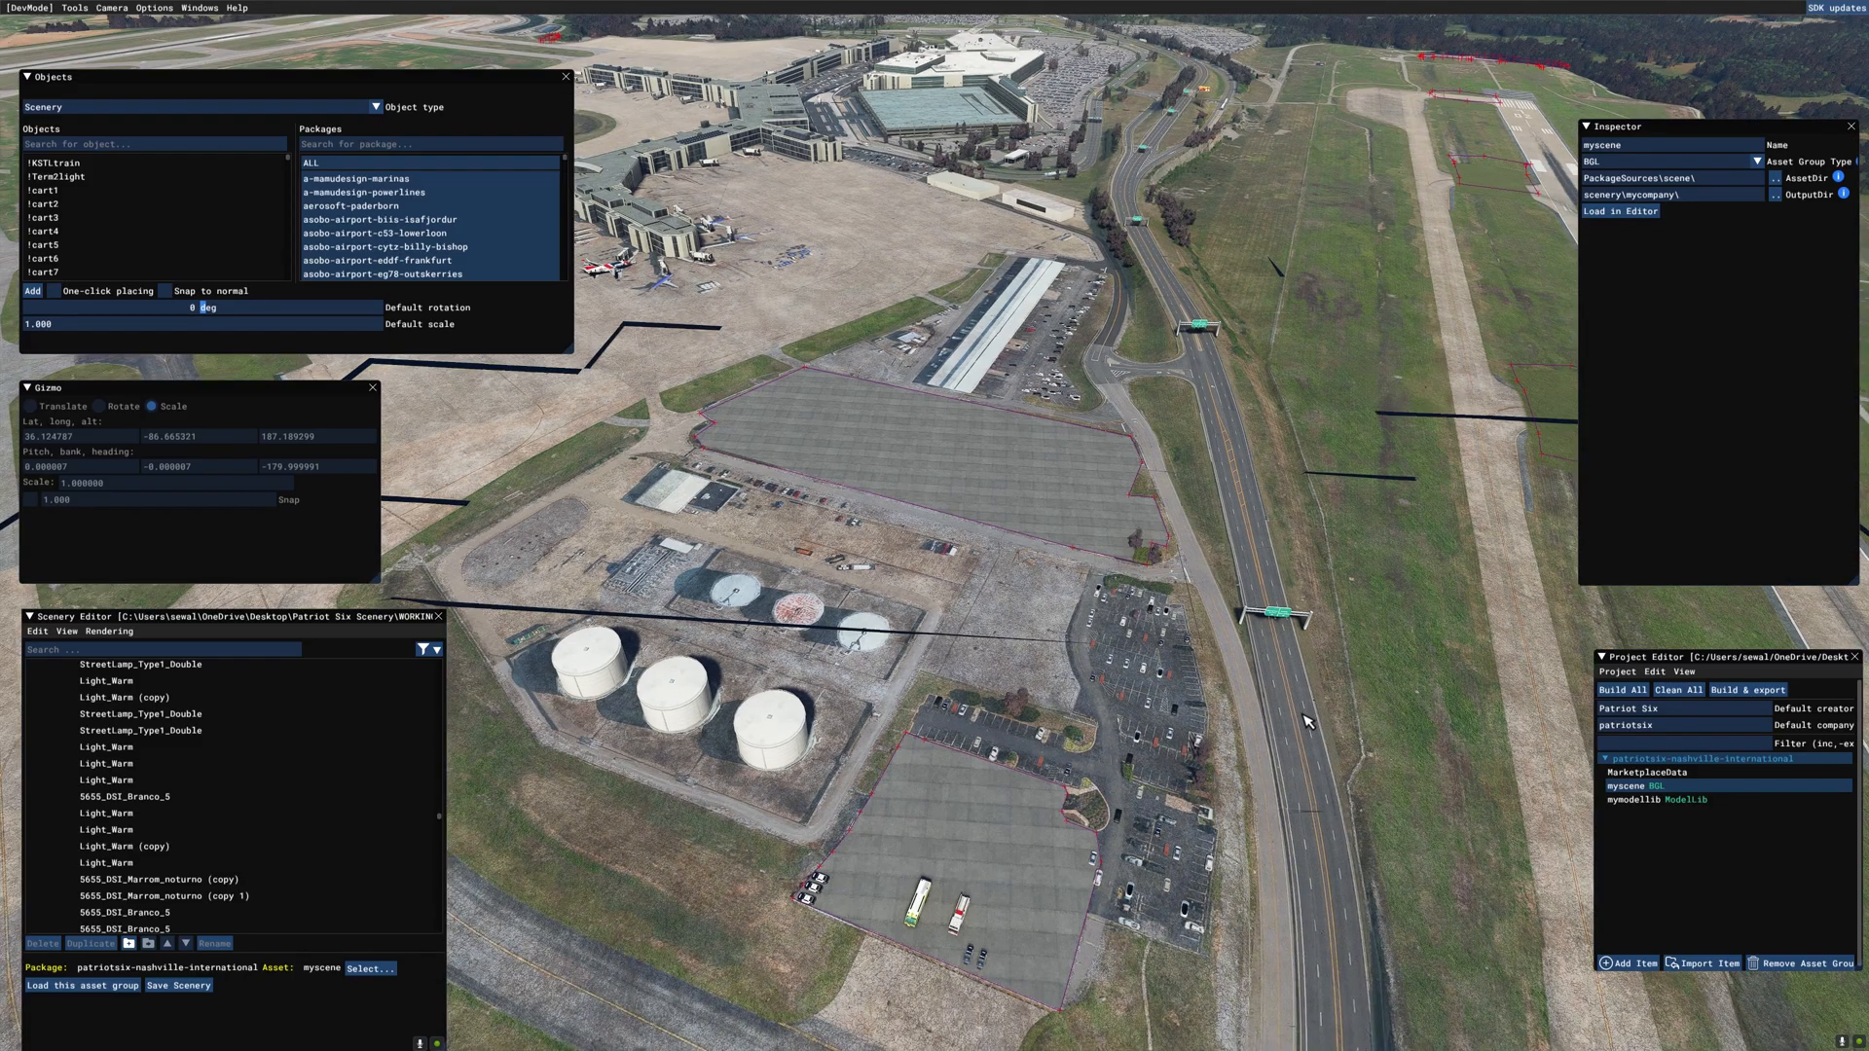
scroll(1302, 718, "down", 4)
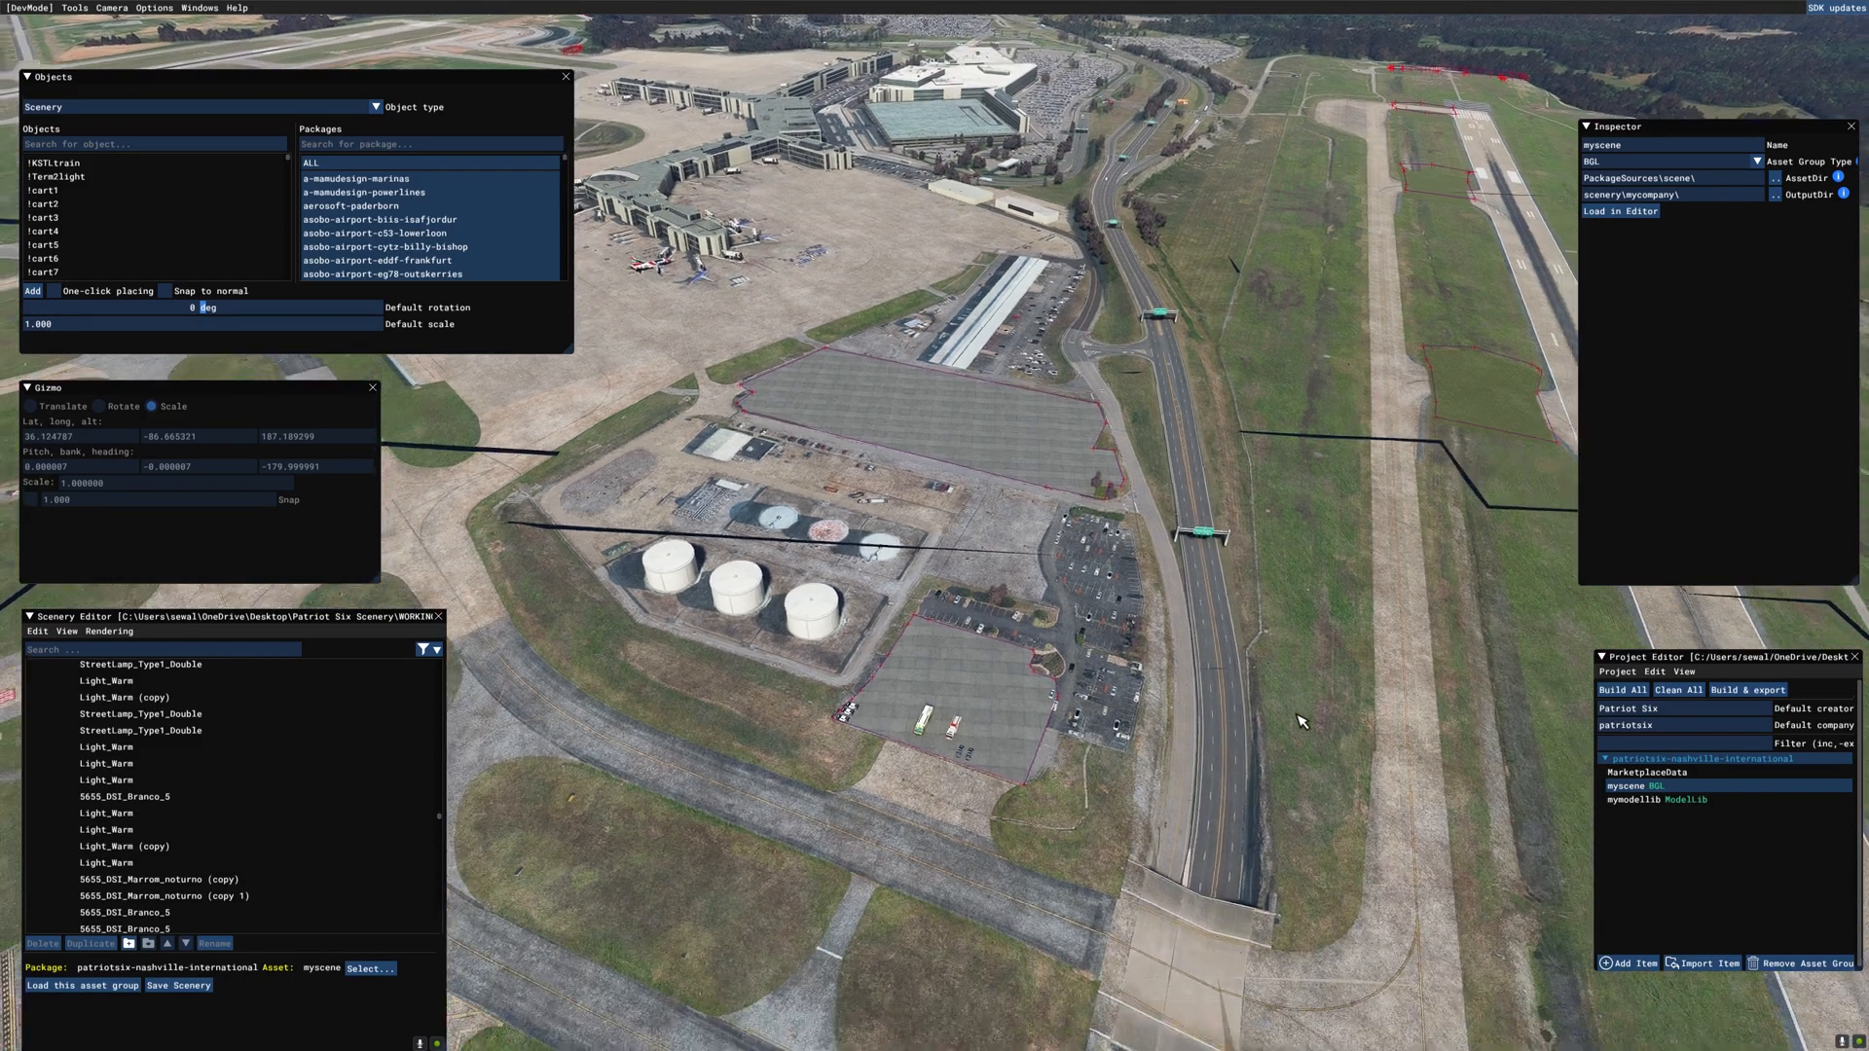
scroll(1273, 732, "up", 4)
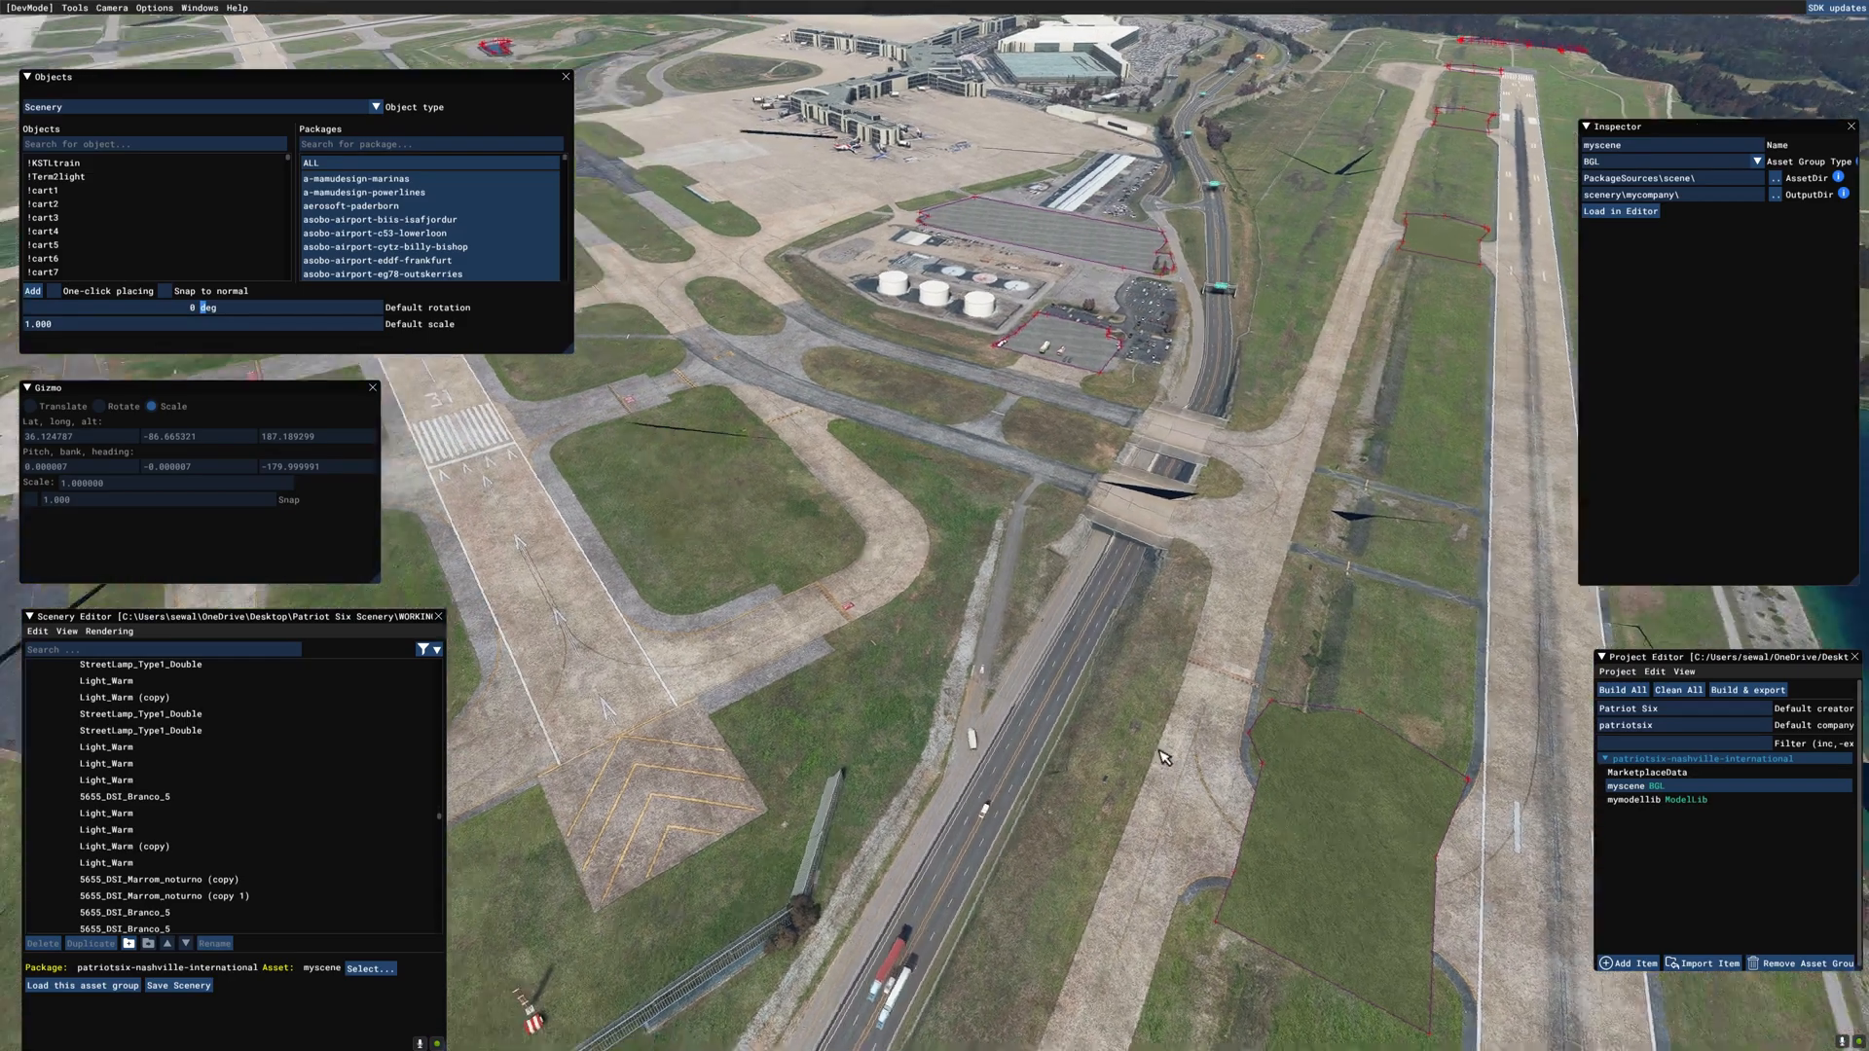
Step: Inspect the StreetLamp_Type1_Double objects along the road beyond the runway tunnel by selecting several in turn
right_click_drag(1164, 757, 1135, 750)
double_click(1134, 750)
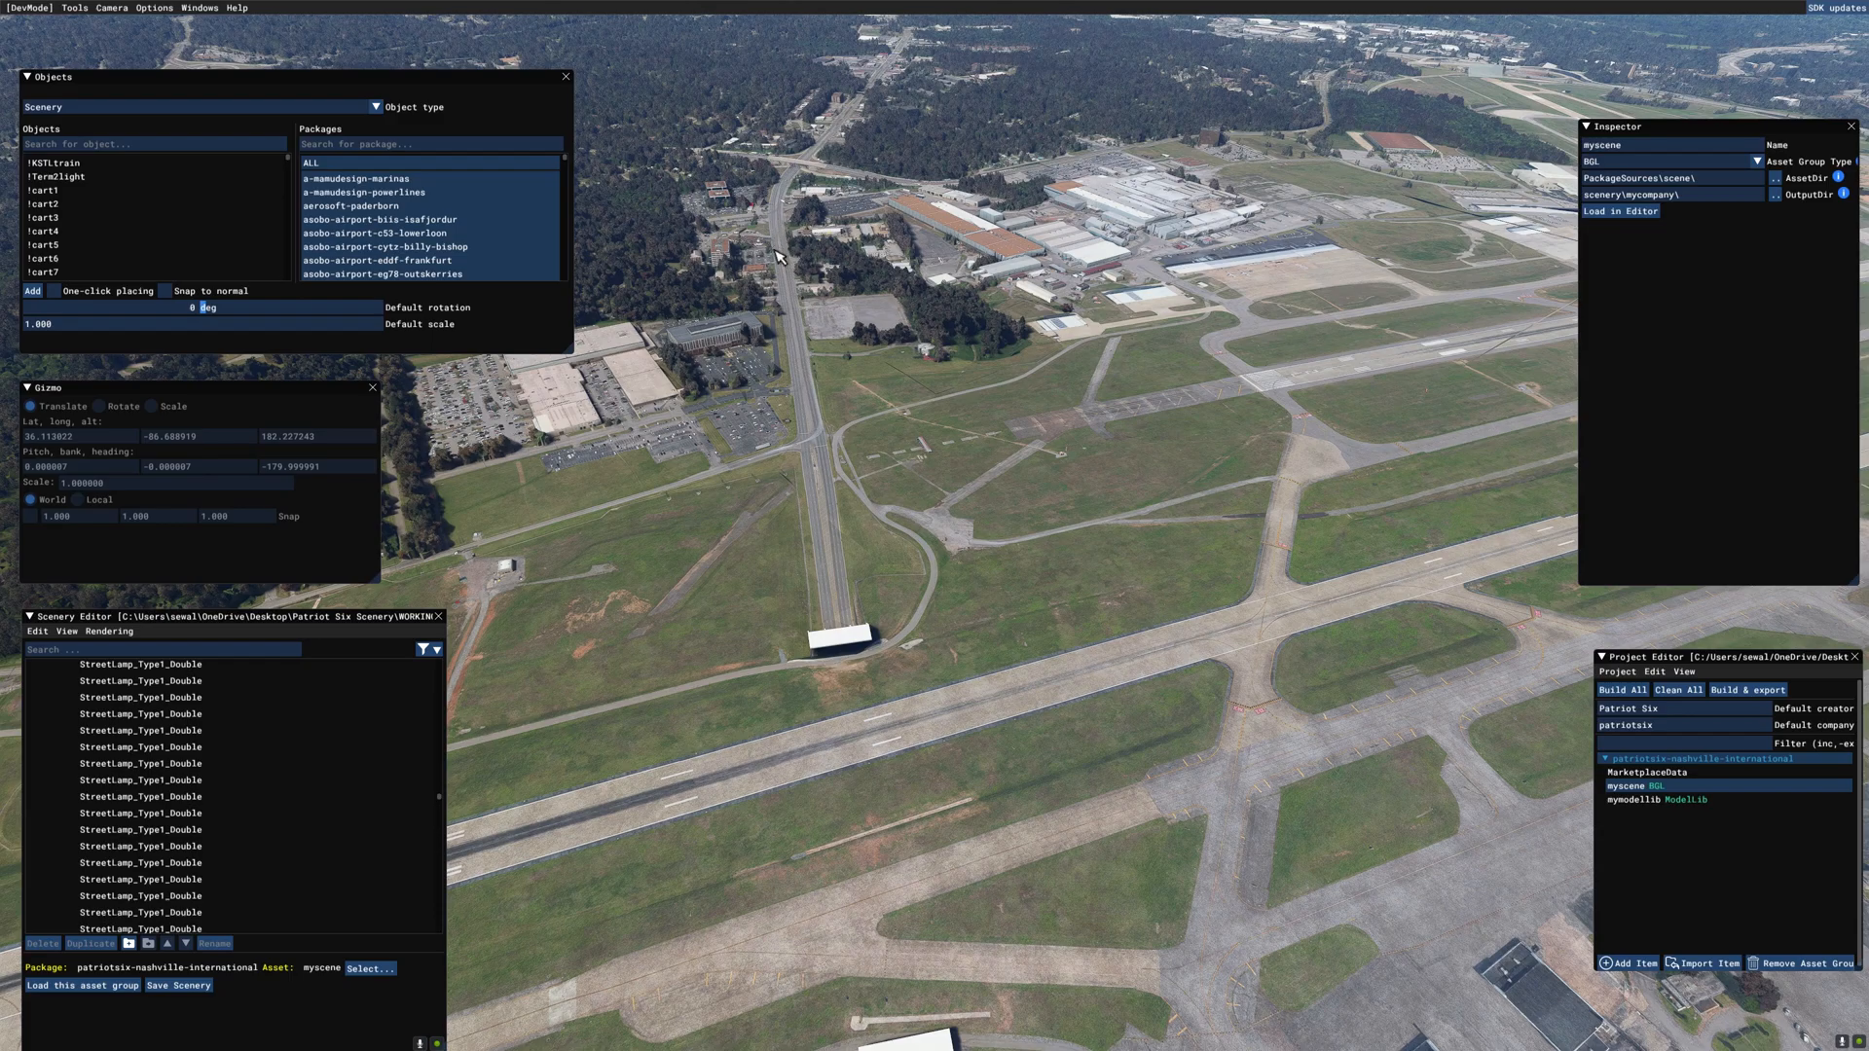
left_click(1031, 569)
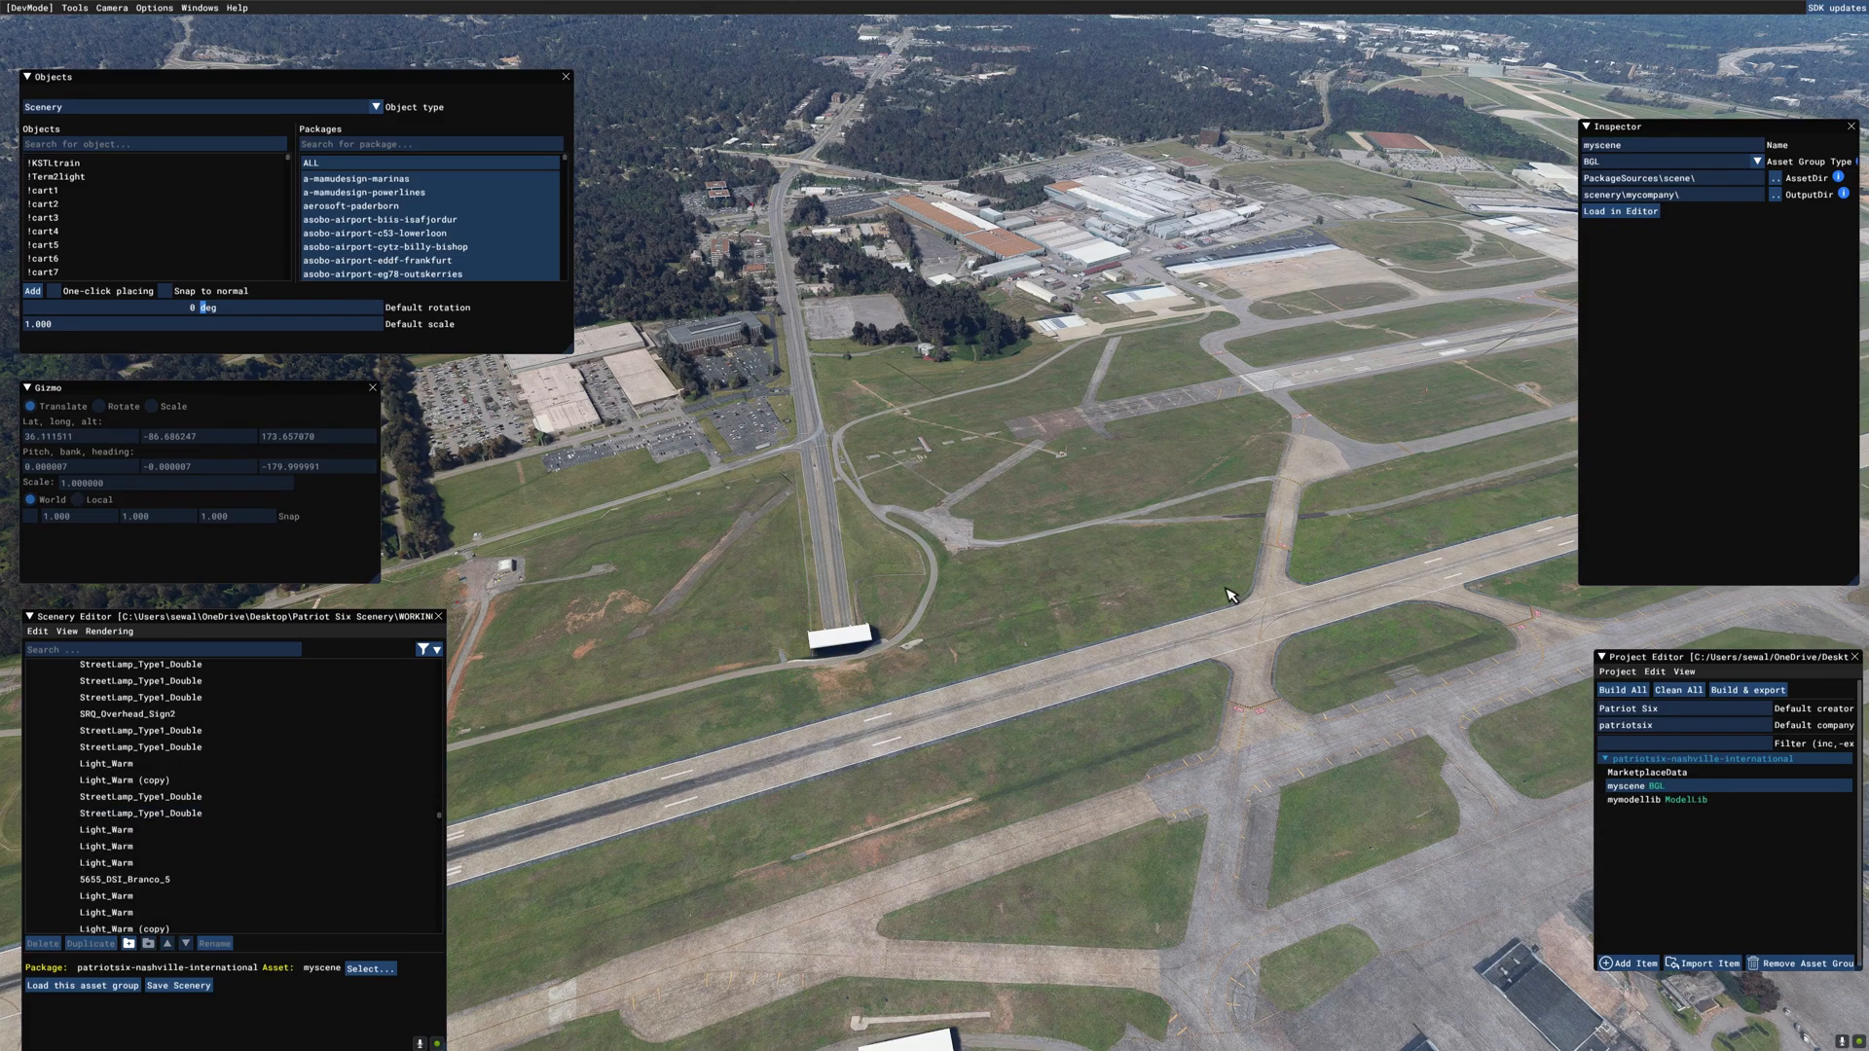
left_click(833, 596)
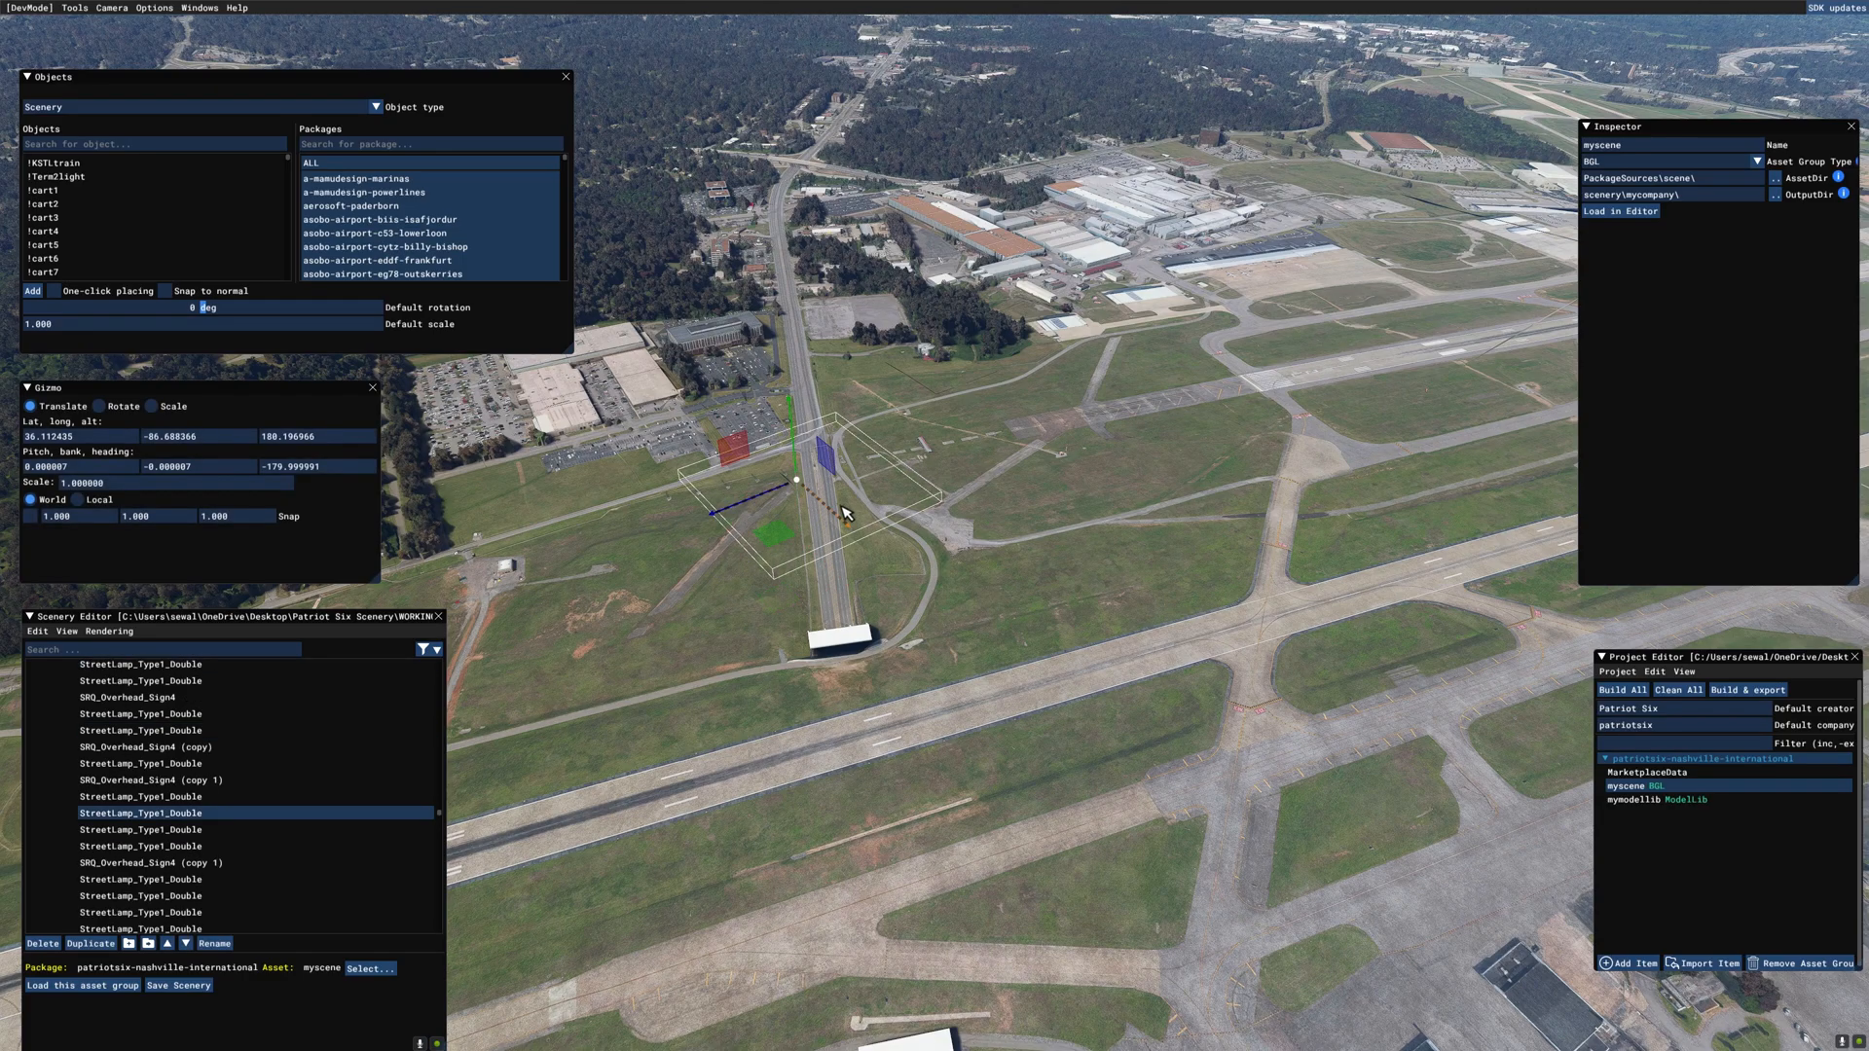
left_click(839, 569)
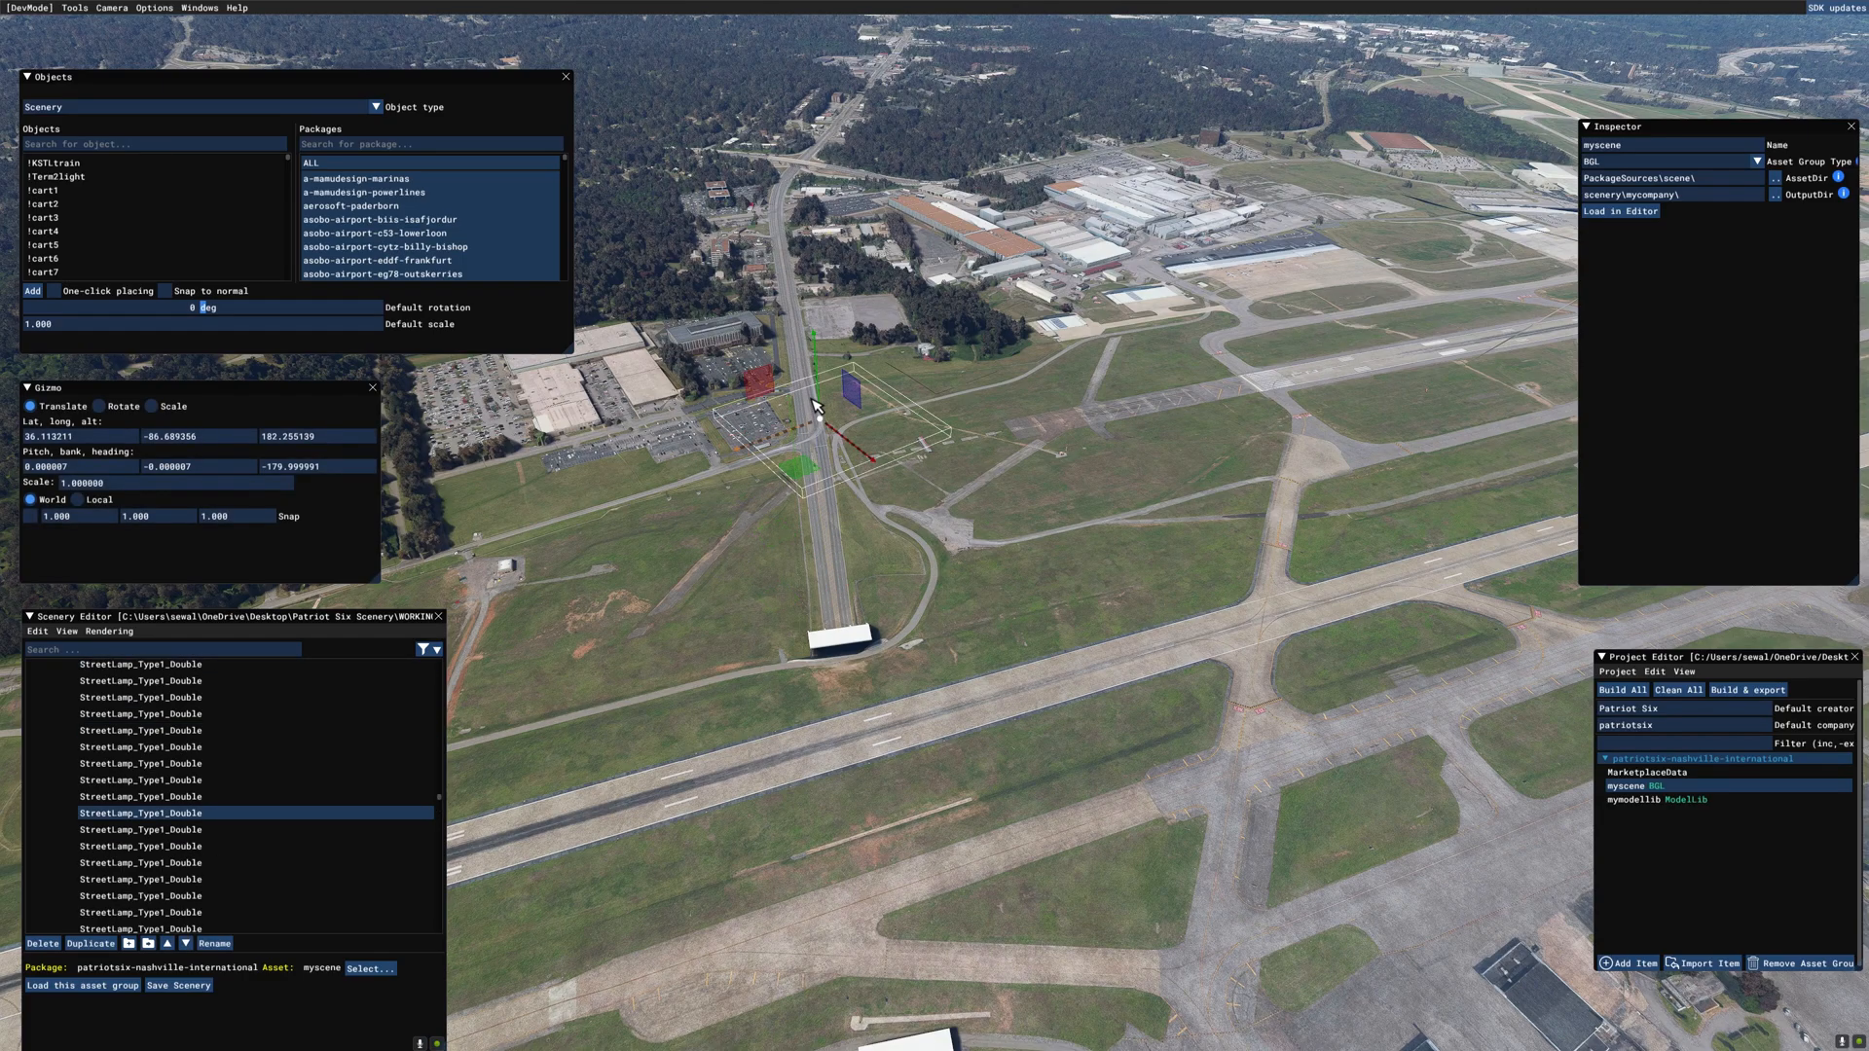
left_click(839, 574)
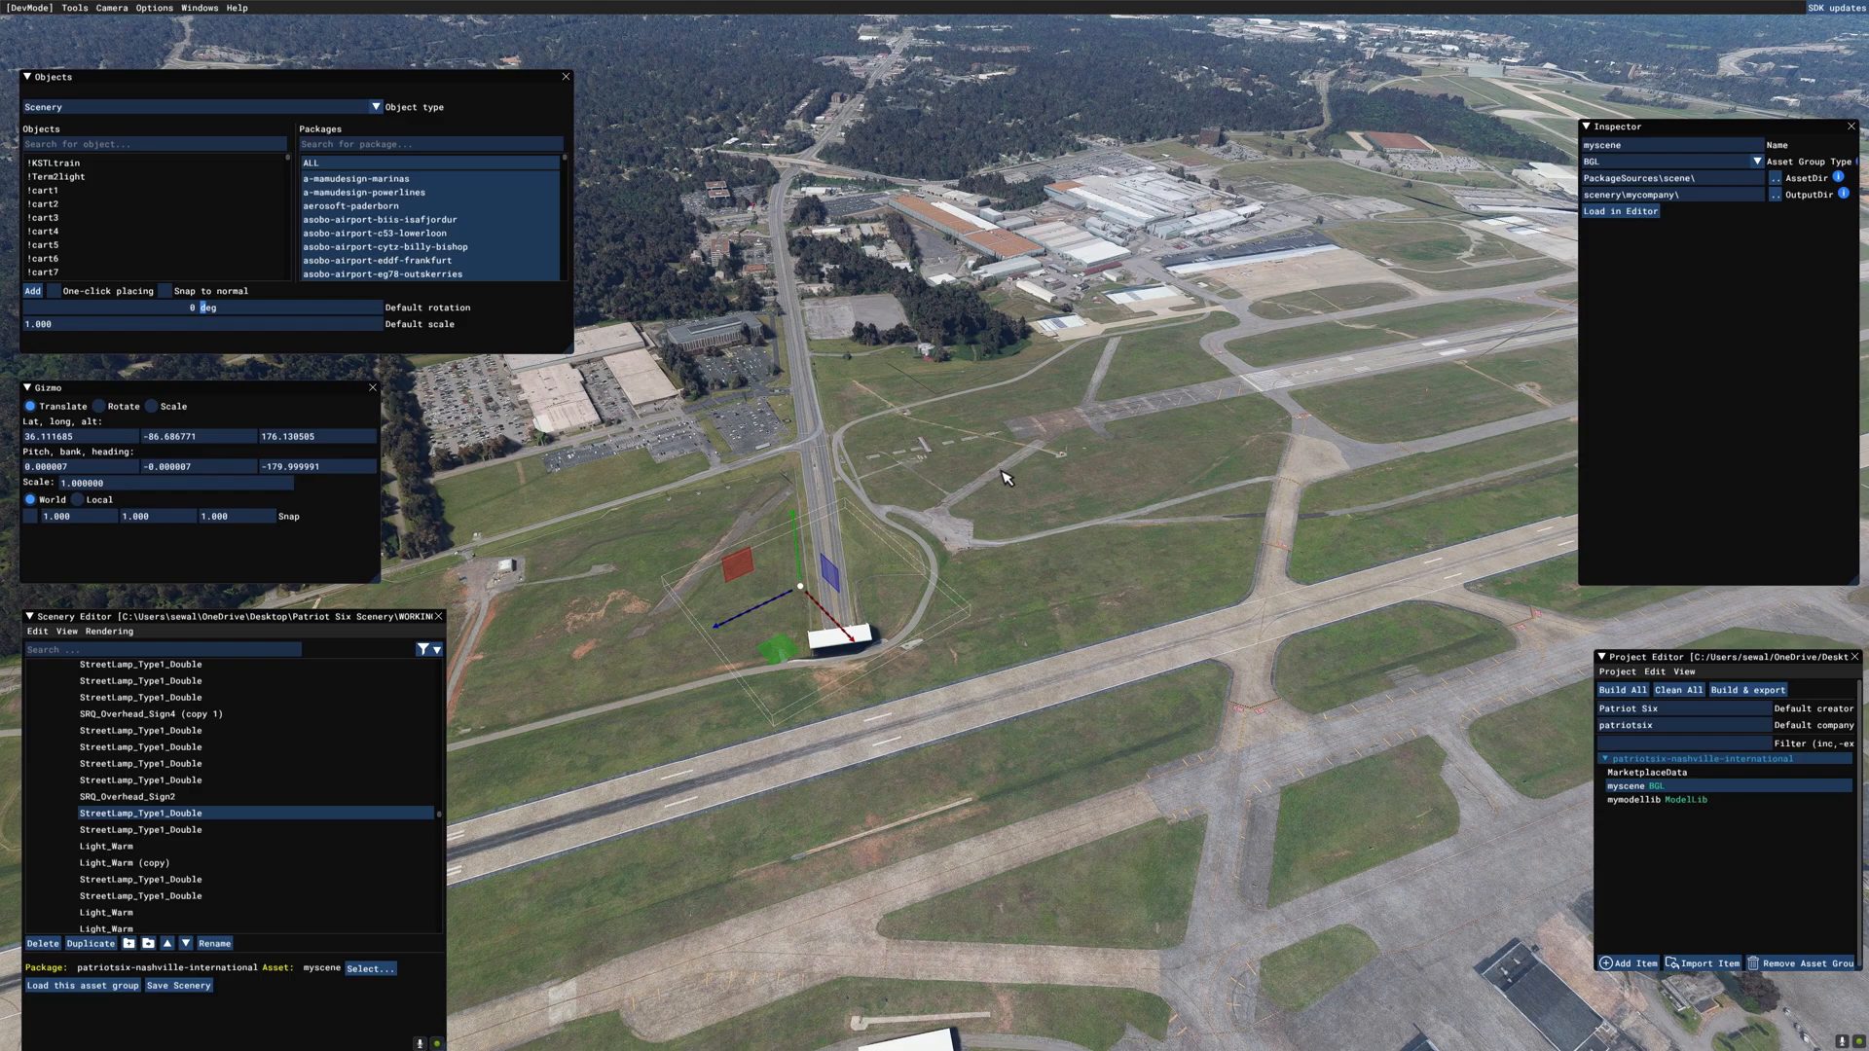
Step: Clear the selection and inspect a street lamp along the road leading to the runway tunnel by selecting it in the scene
left_click(1019, 445)
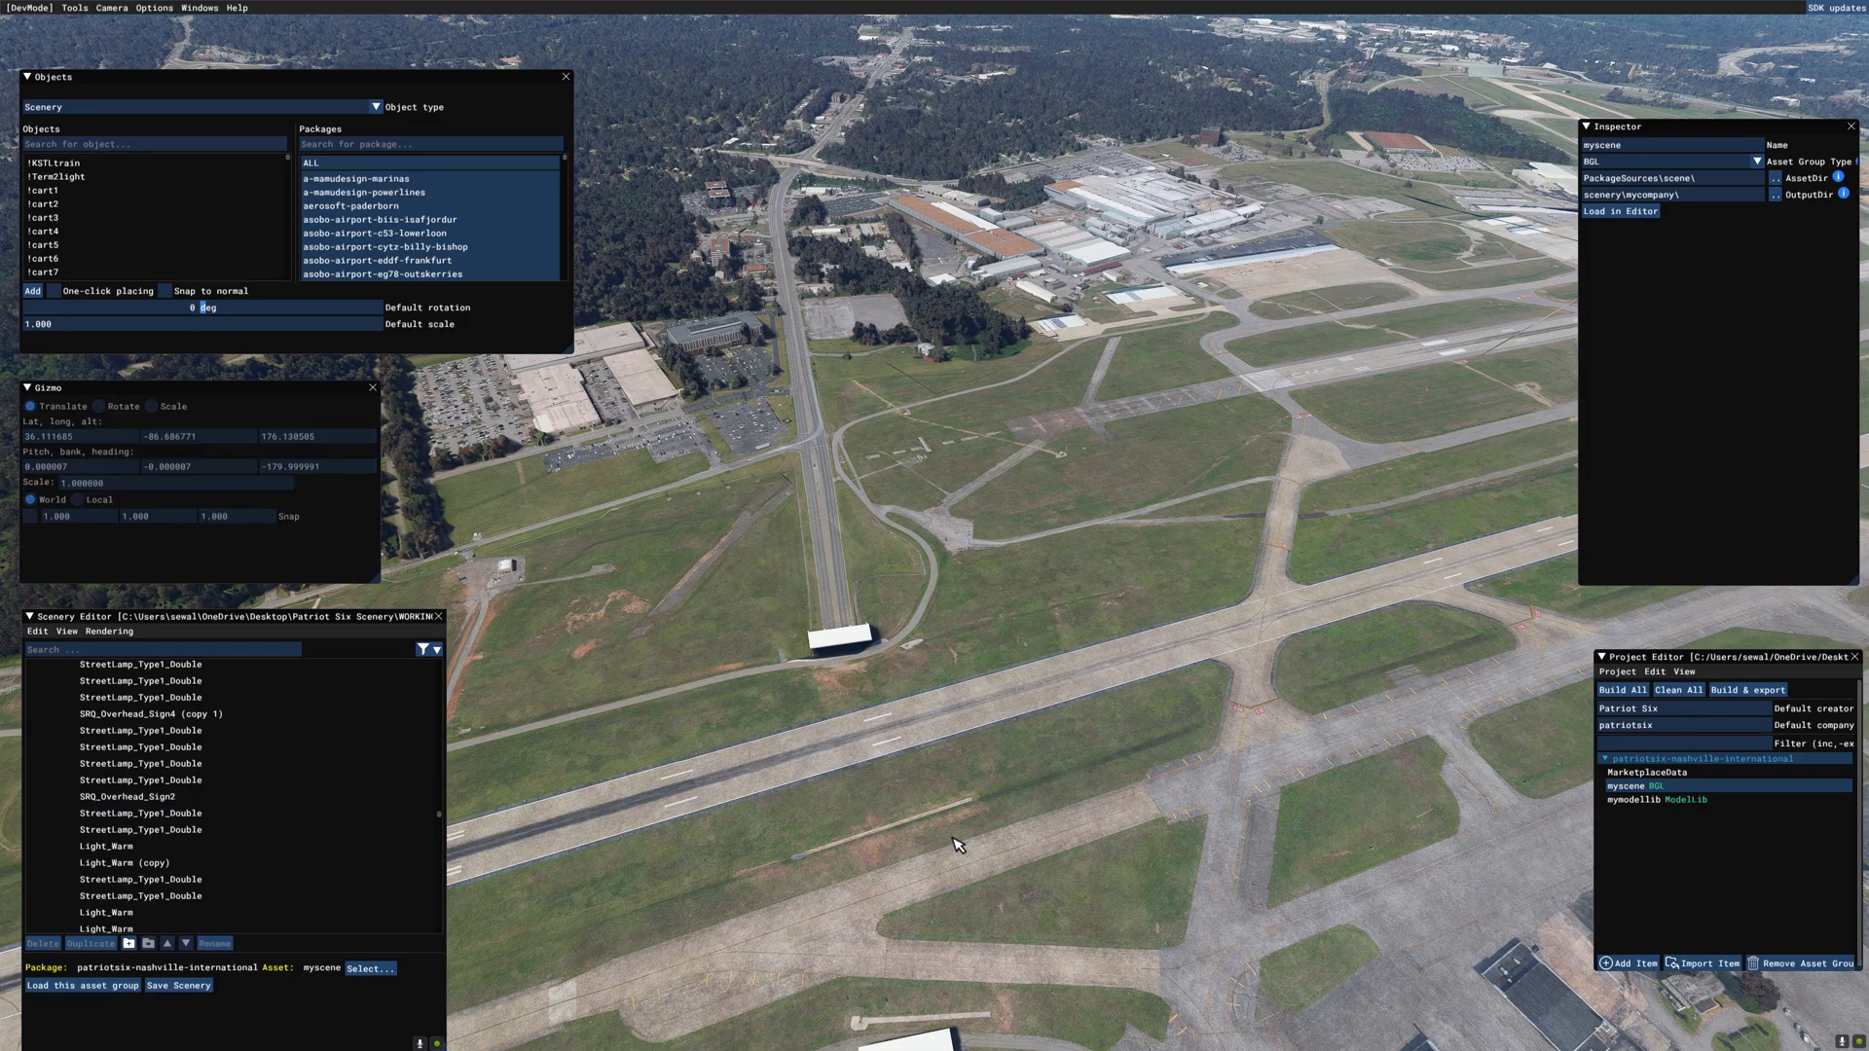
key("w")
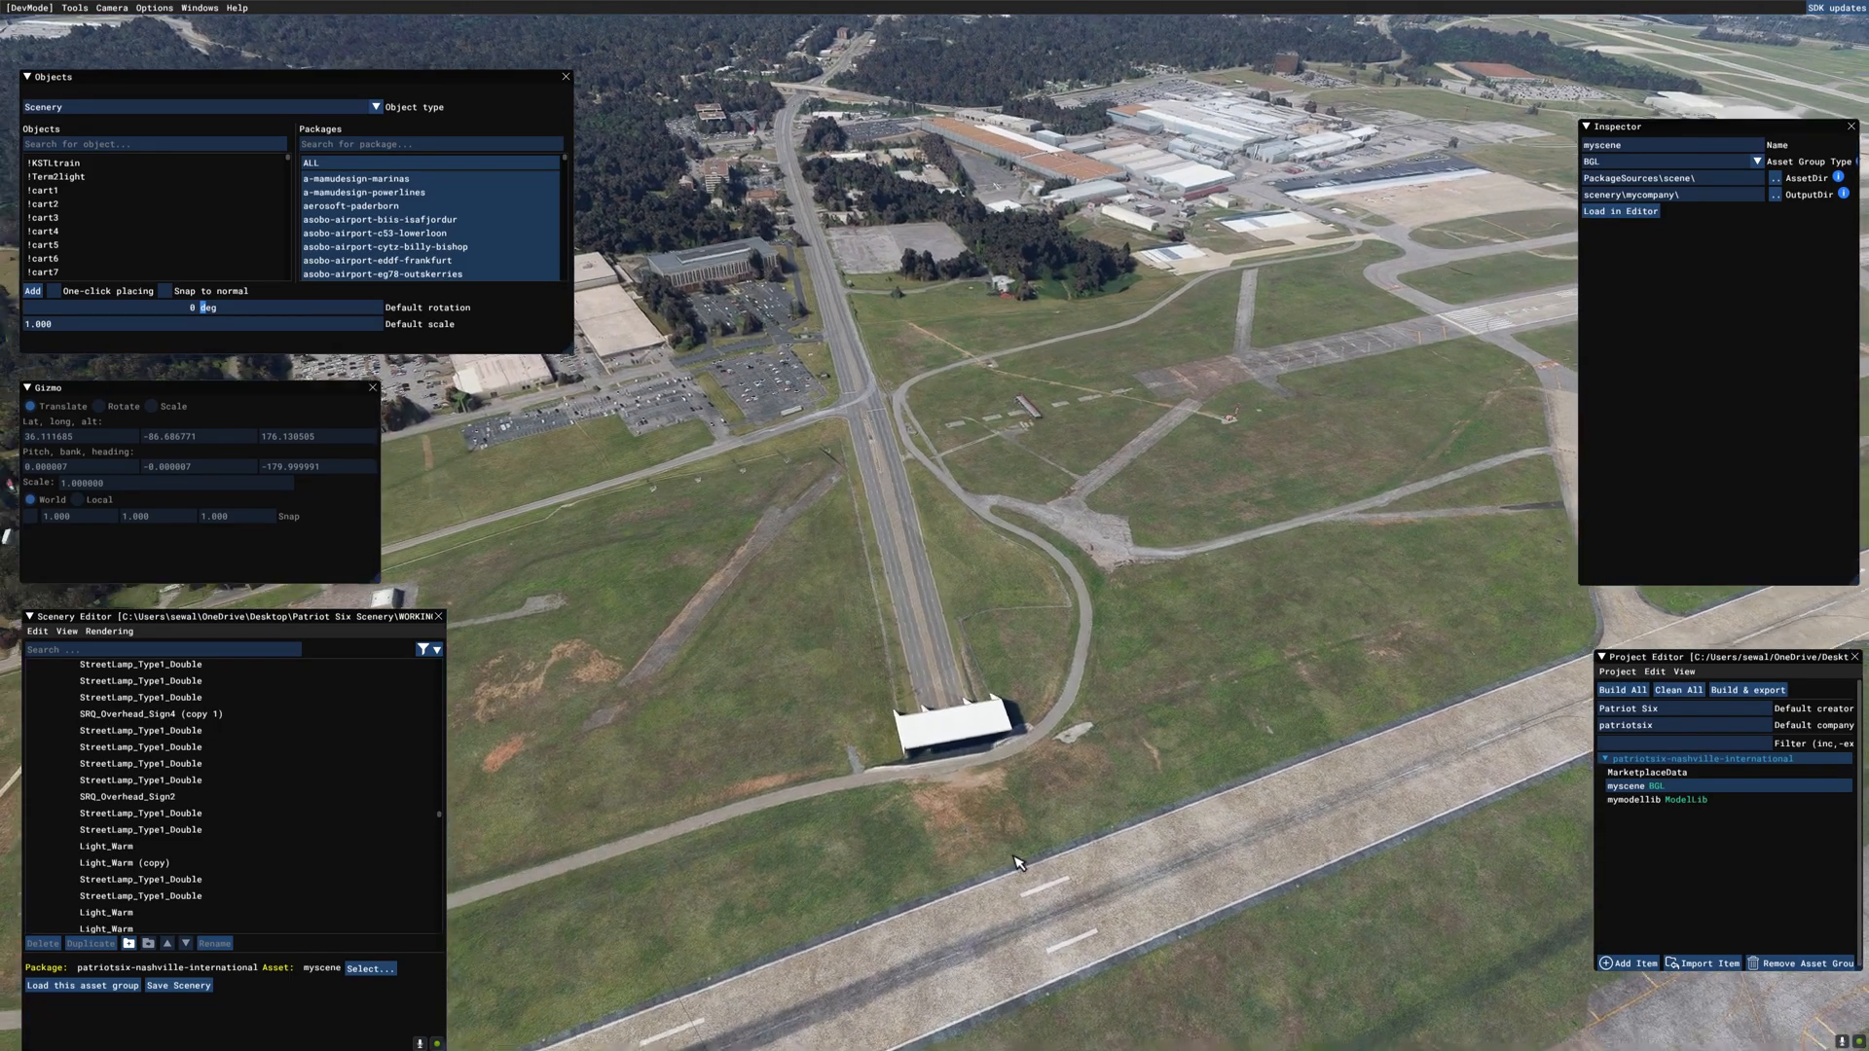
right_click_drag(1016, 863, 1070, 855)
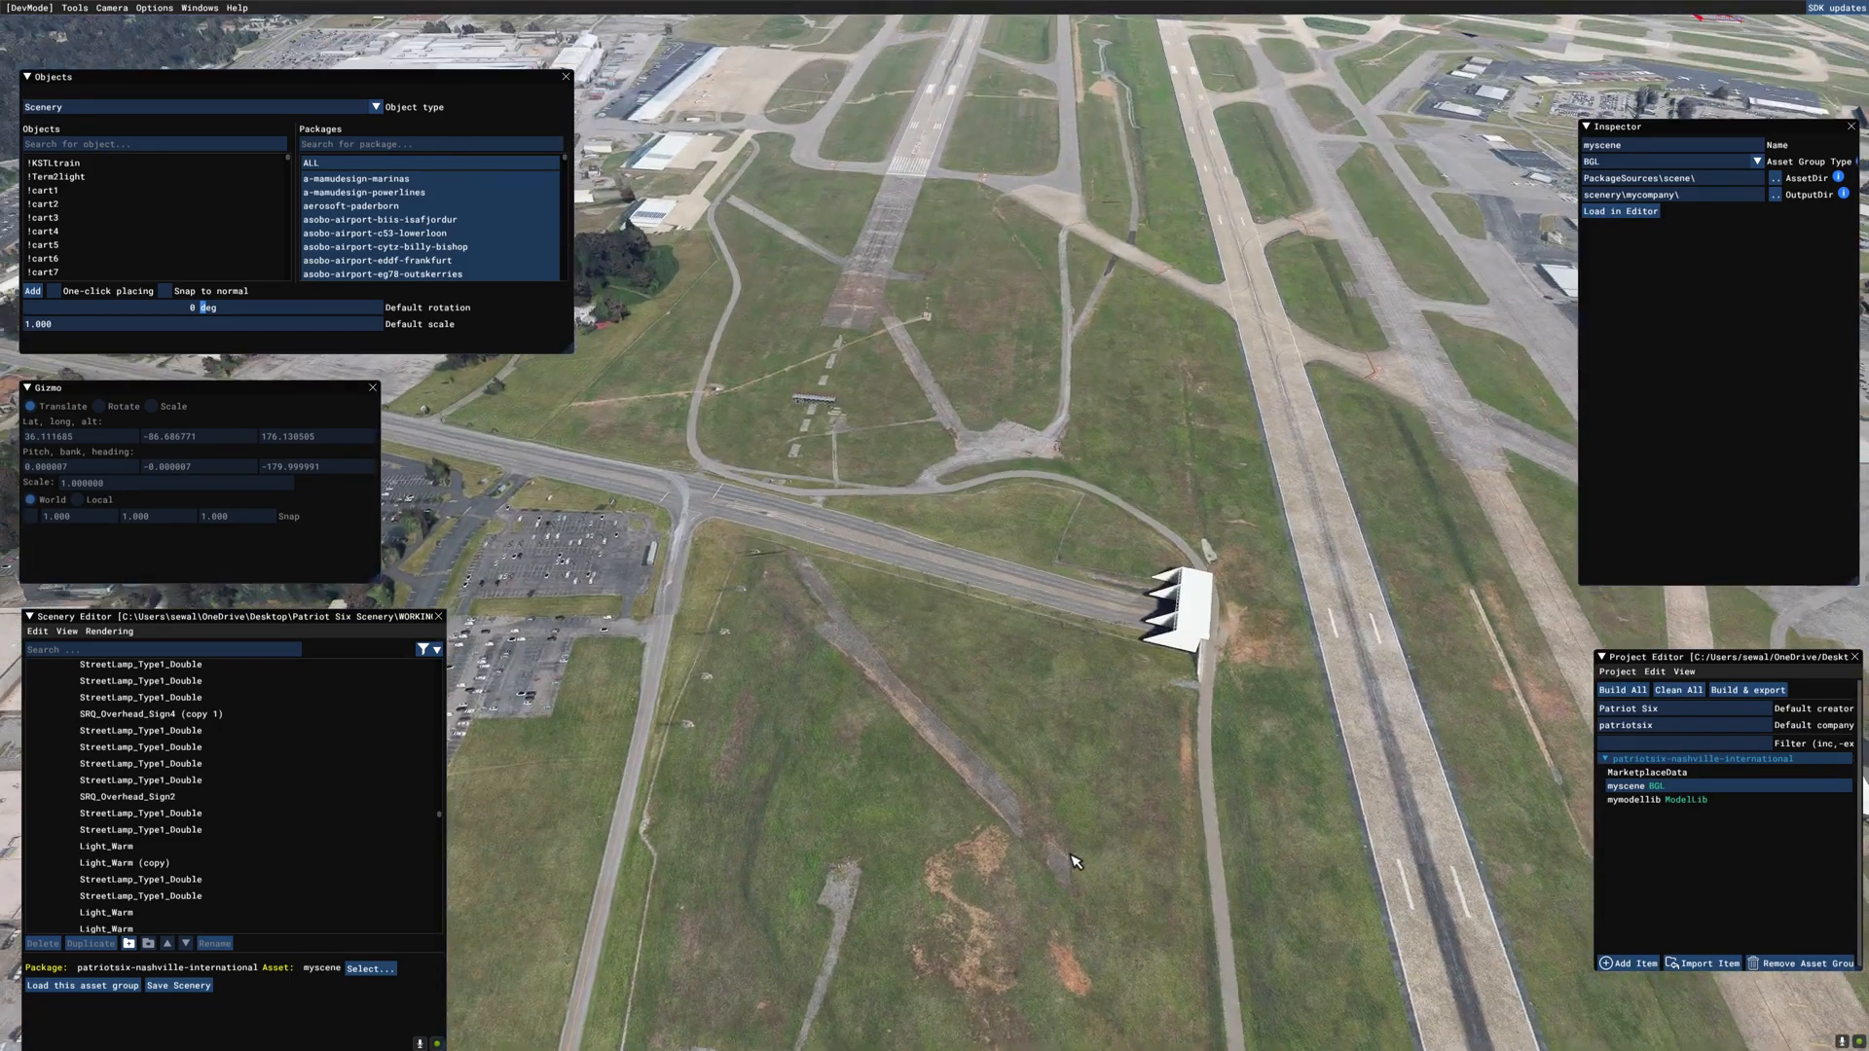
left_click(1034, 628)
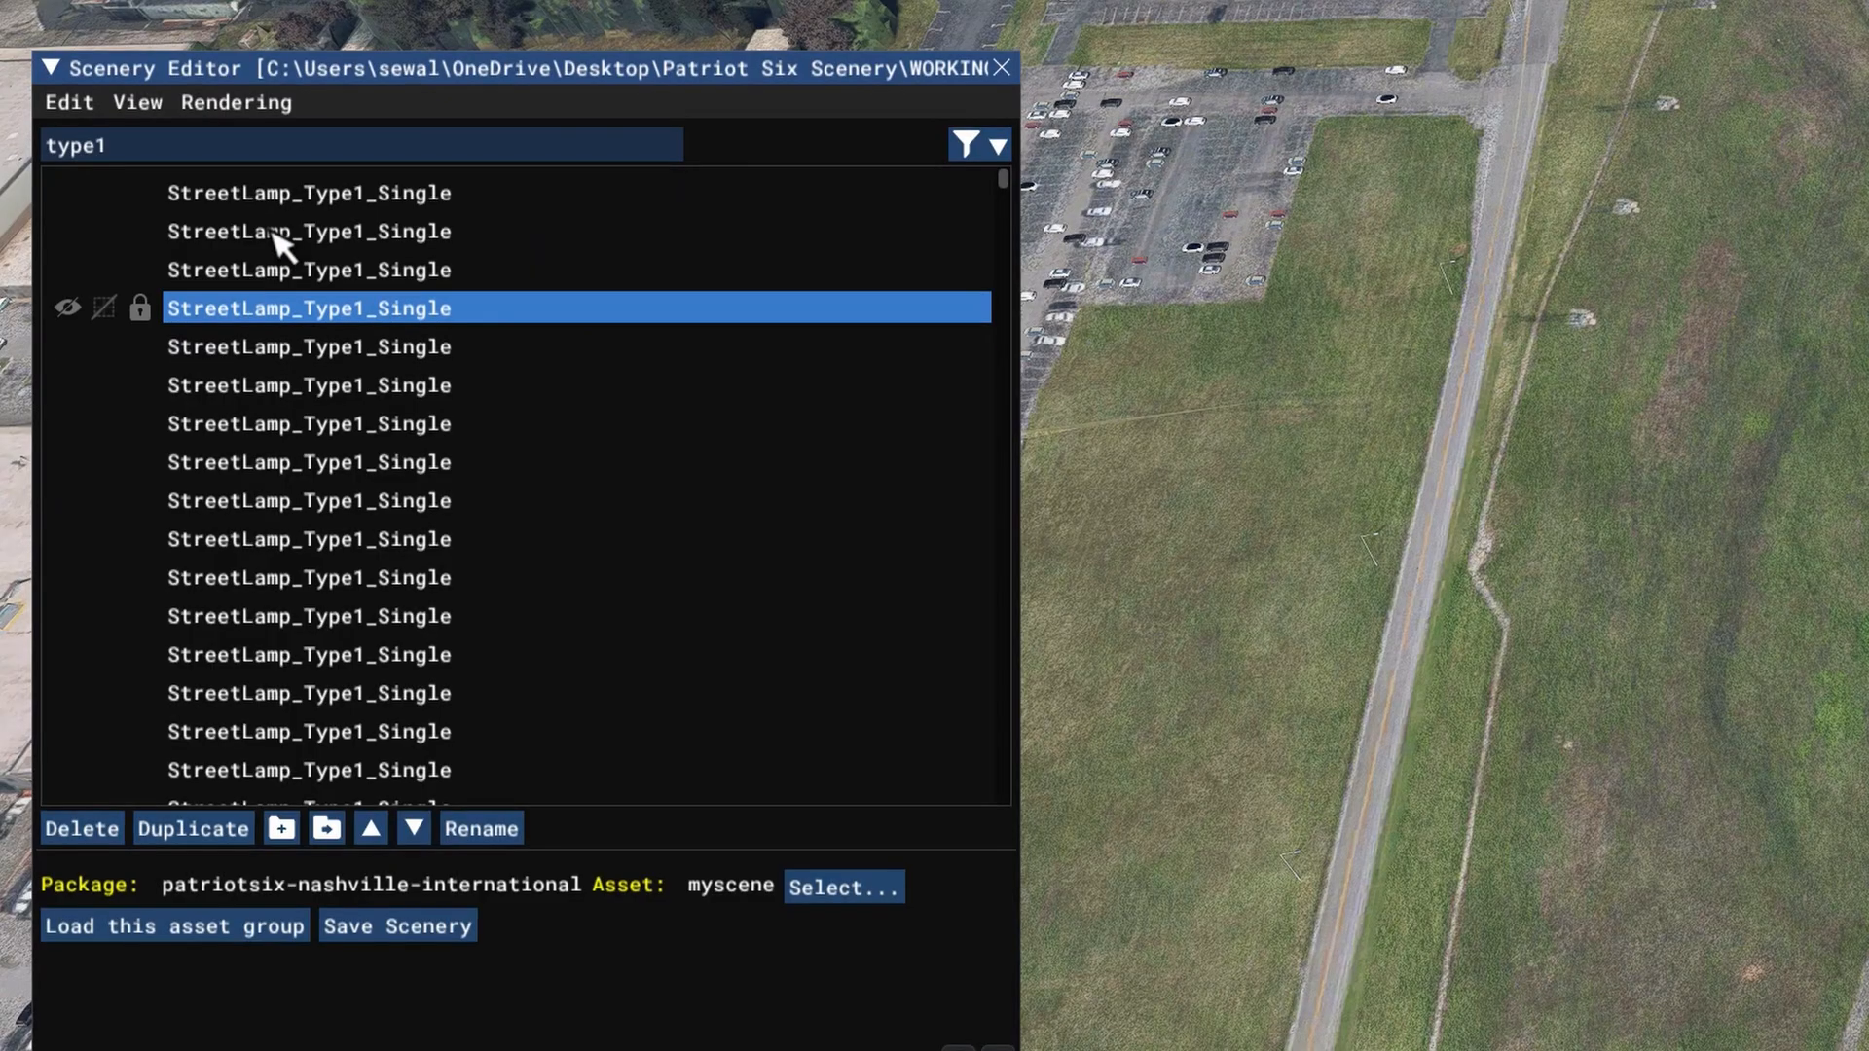
Step: Filter the Scenery Editor's object list by "type1" and look through the StreetLamp_Type1_Single entries
type("1")
left_click(148, 687)
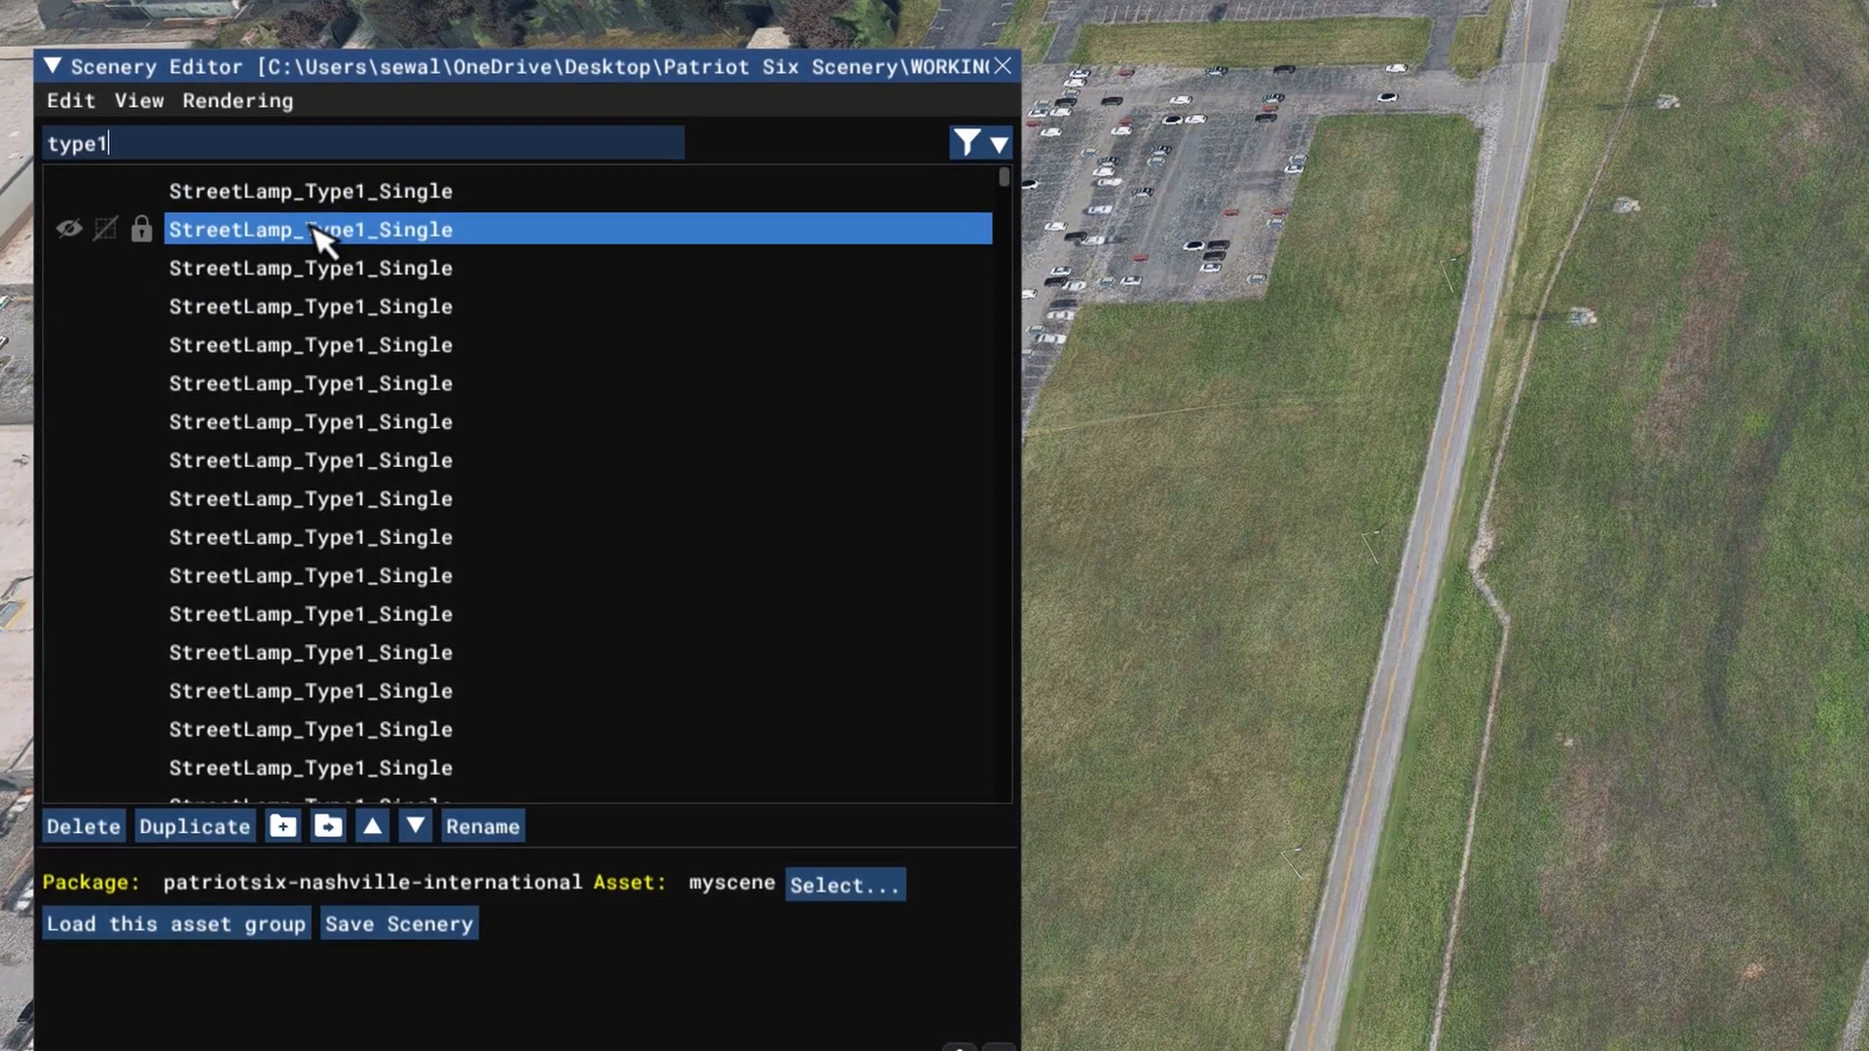
scroll(331, 321, "down", 2)
left_click(343, 336)
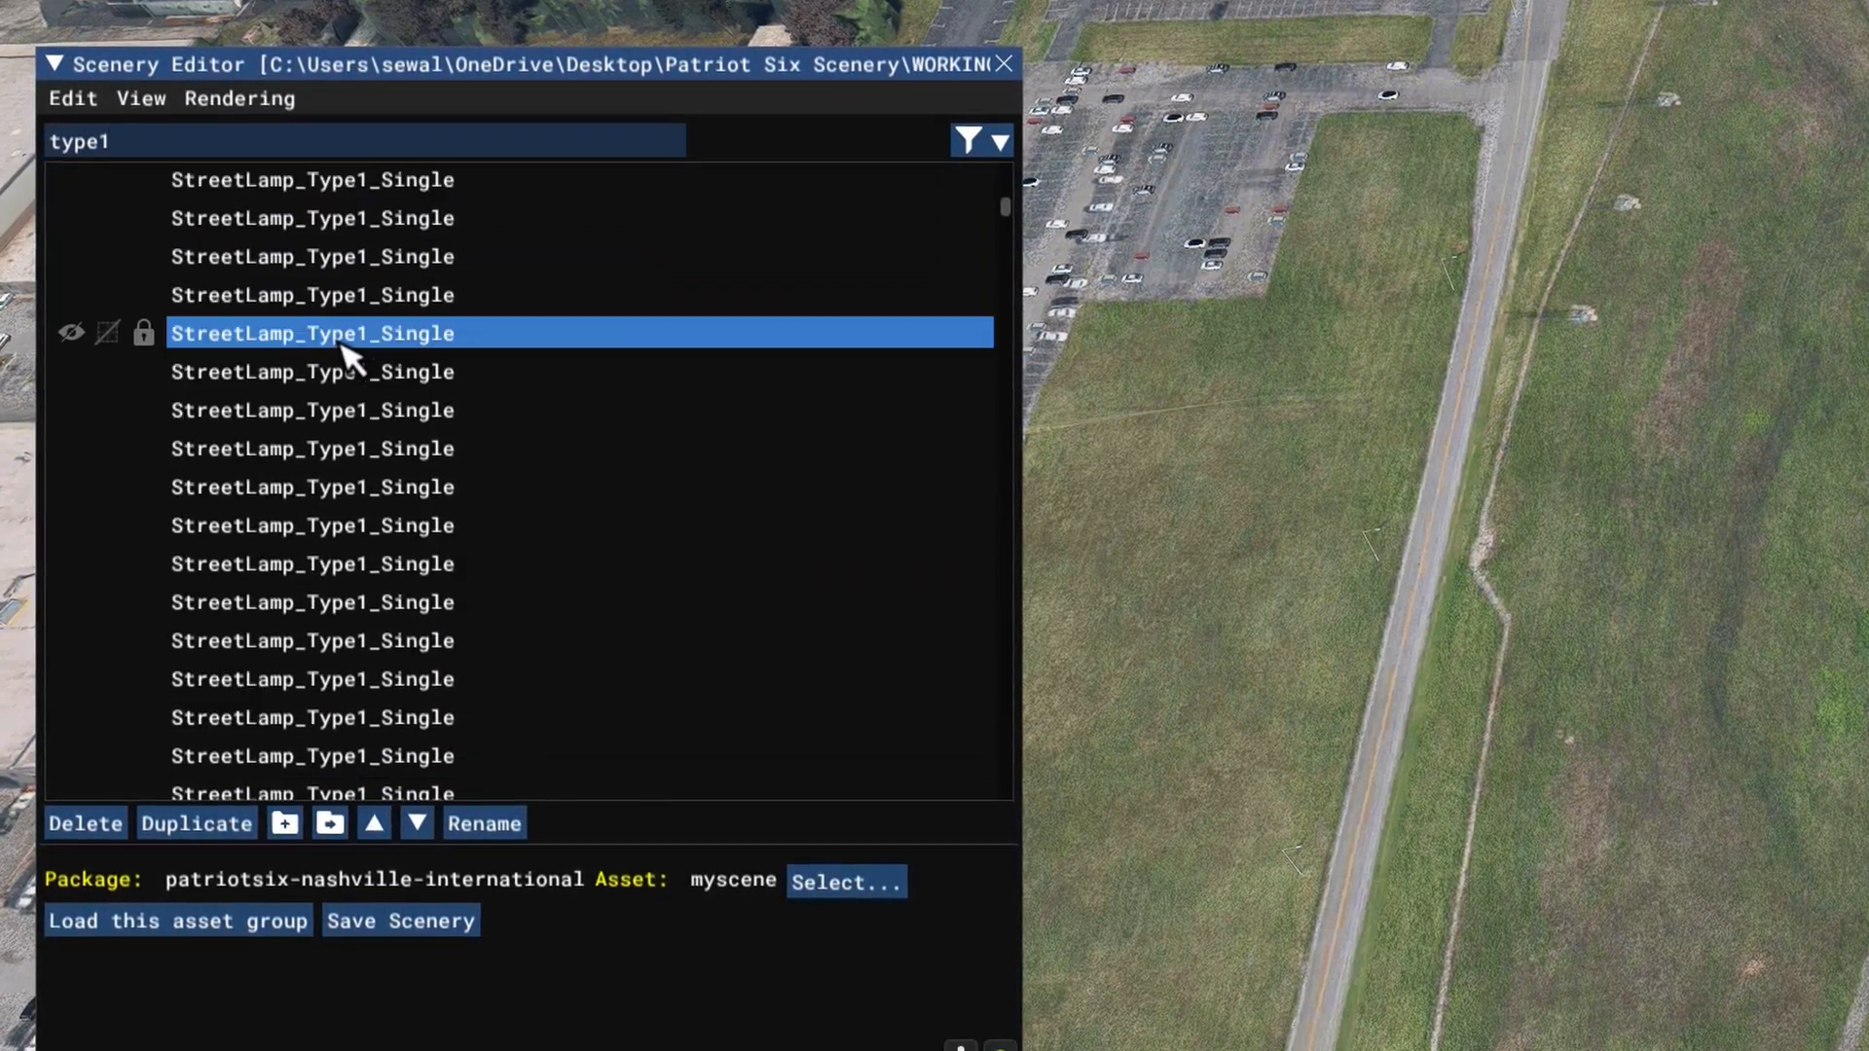
left_click(355, 378)
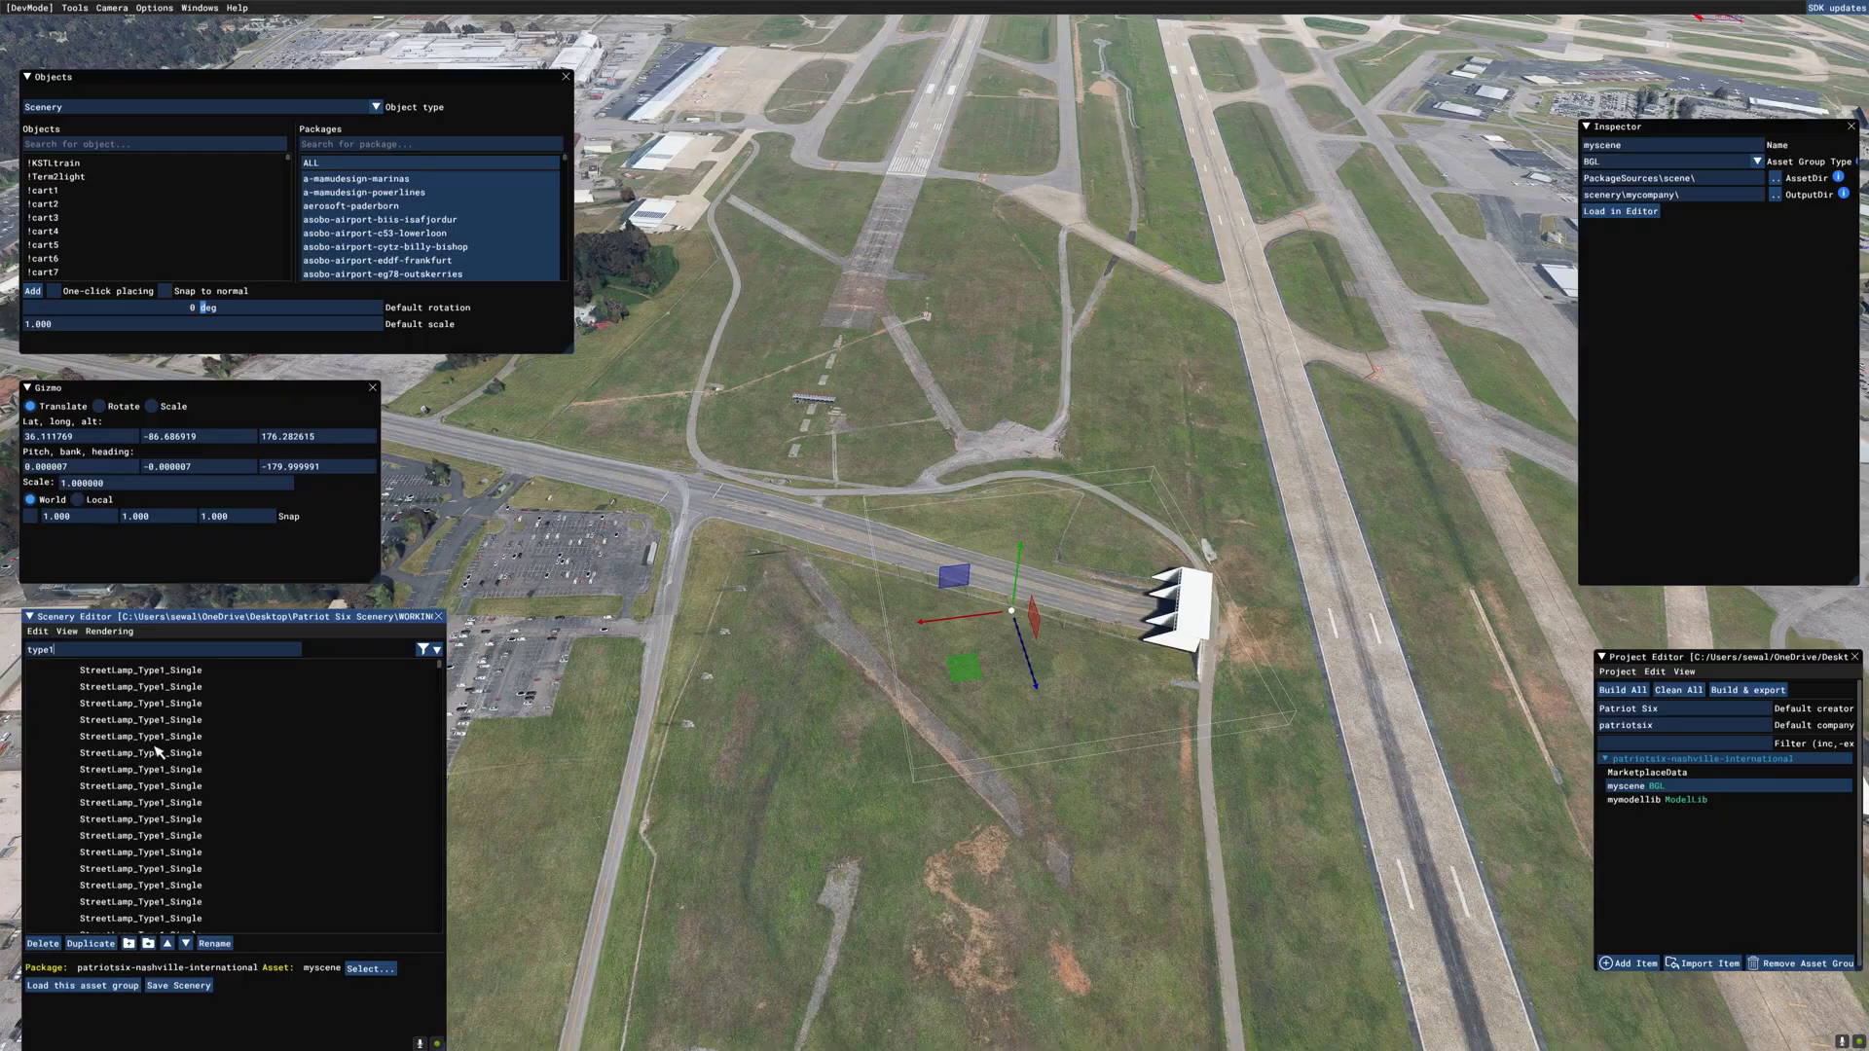
left_click(165, 737)
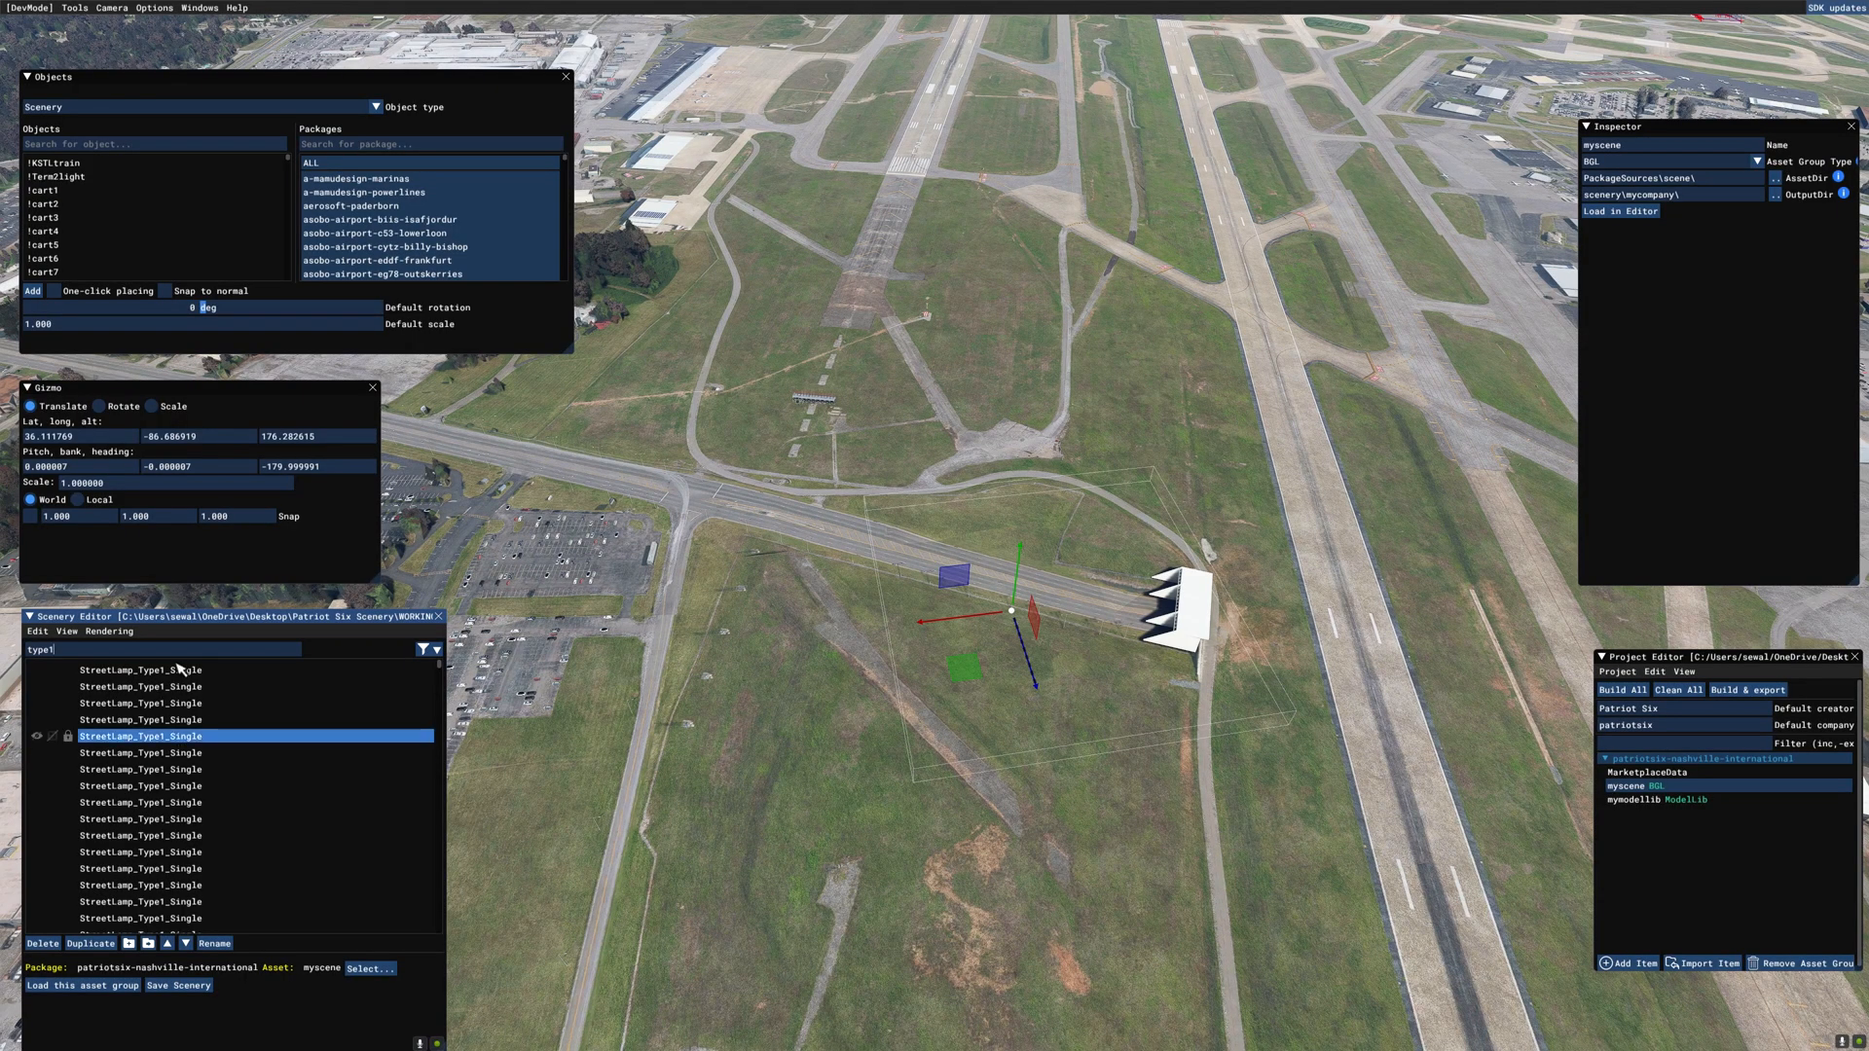
key("Escape")
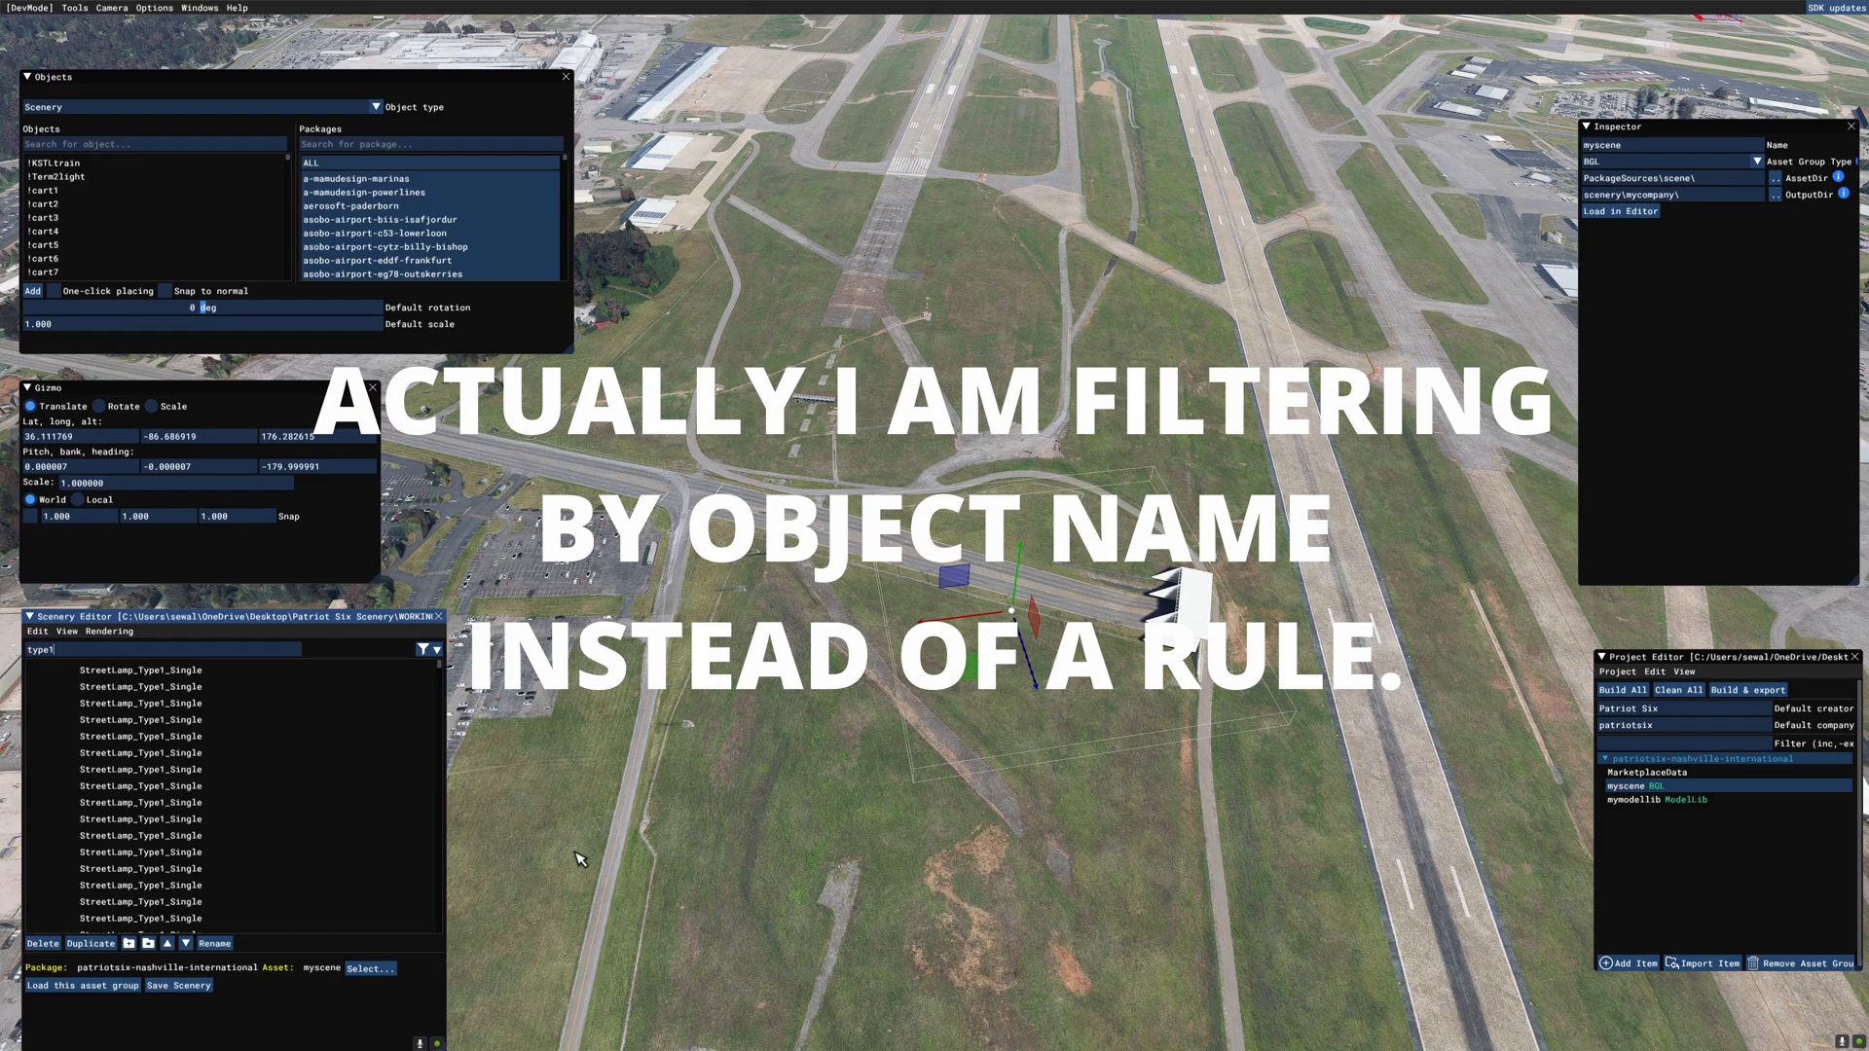
Step: Inspect several StreetLamp_Type1_Single objects in the filtered list, going to each one's location along the road
left_click(168, 705)
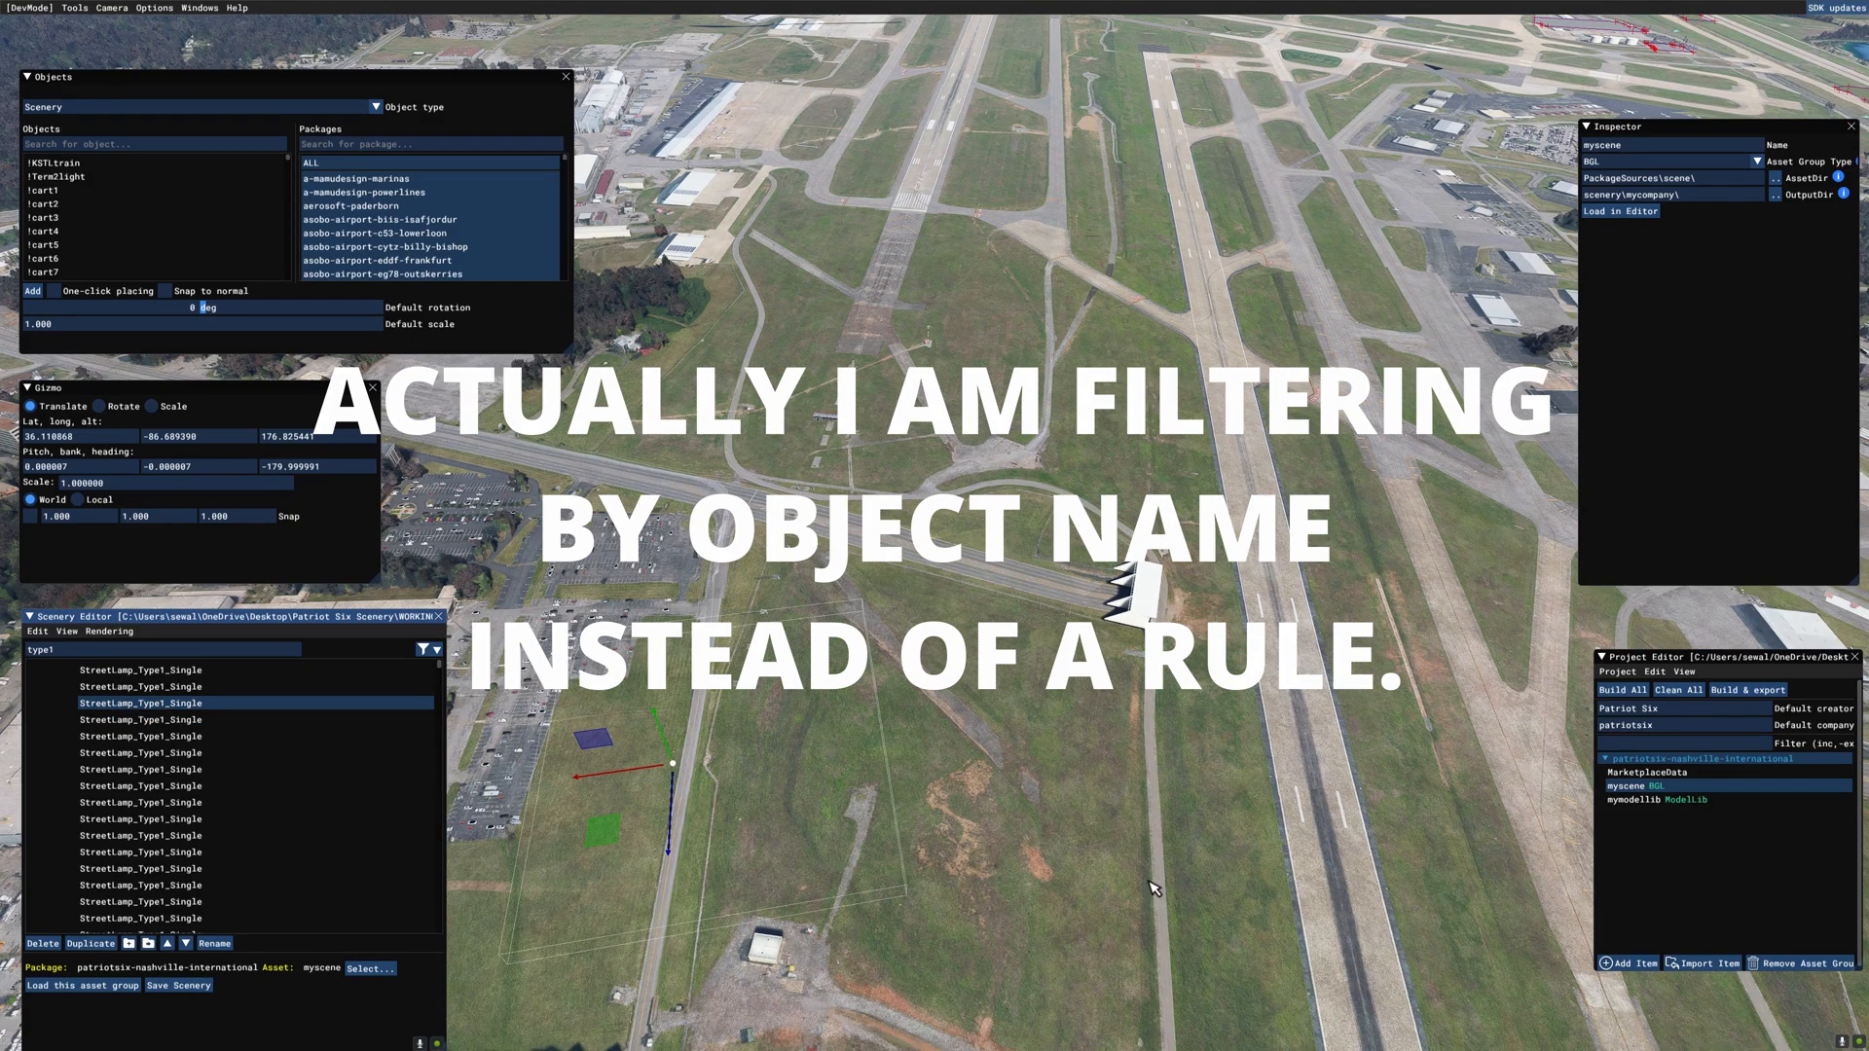
left_click(199, 752)
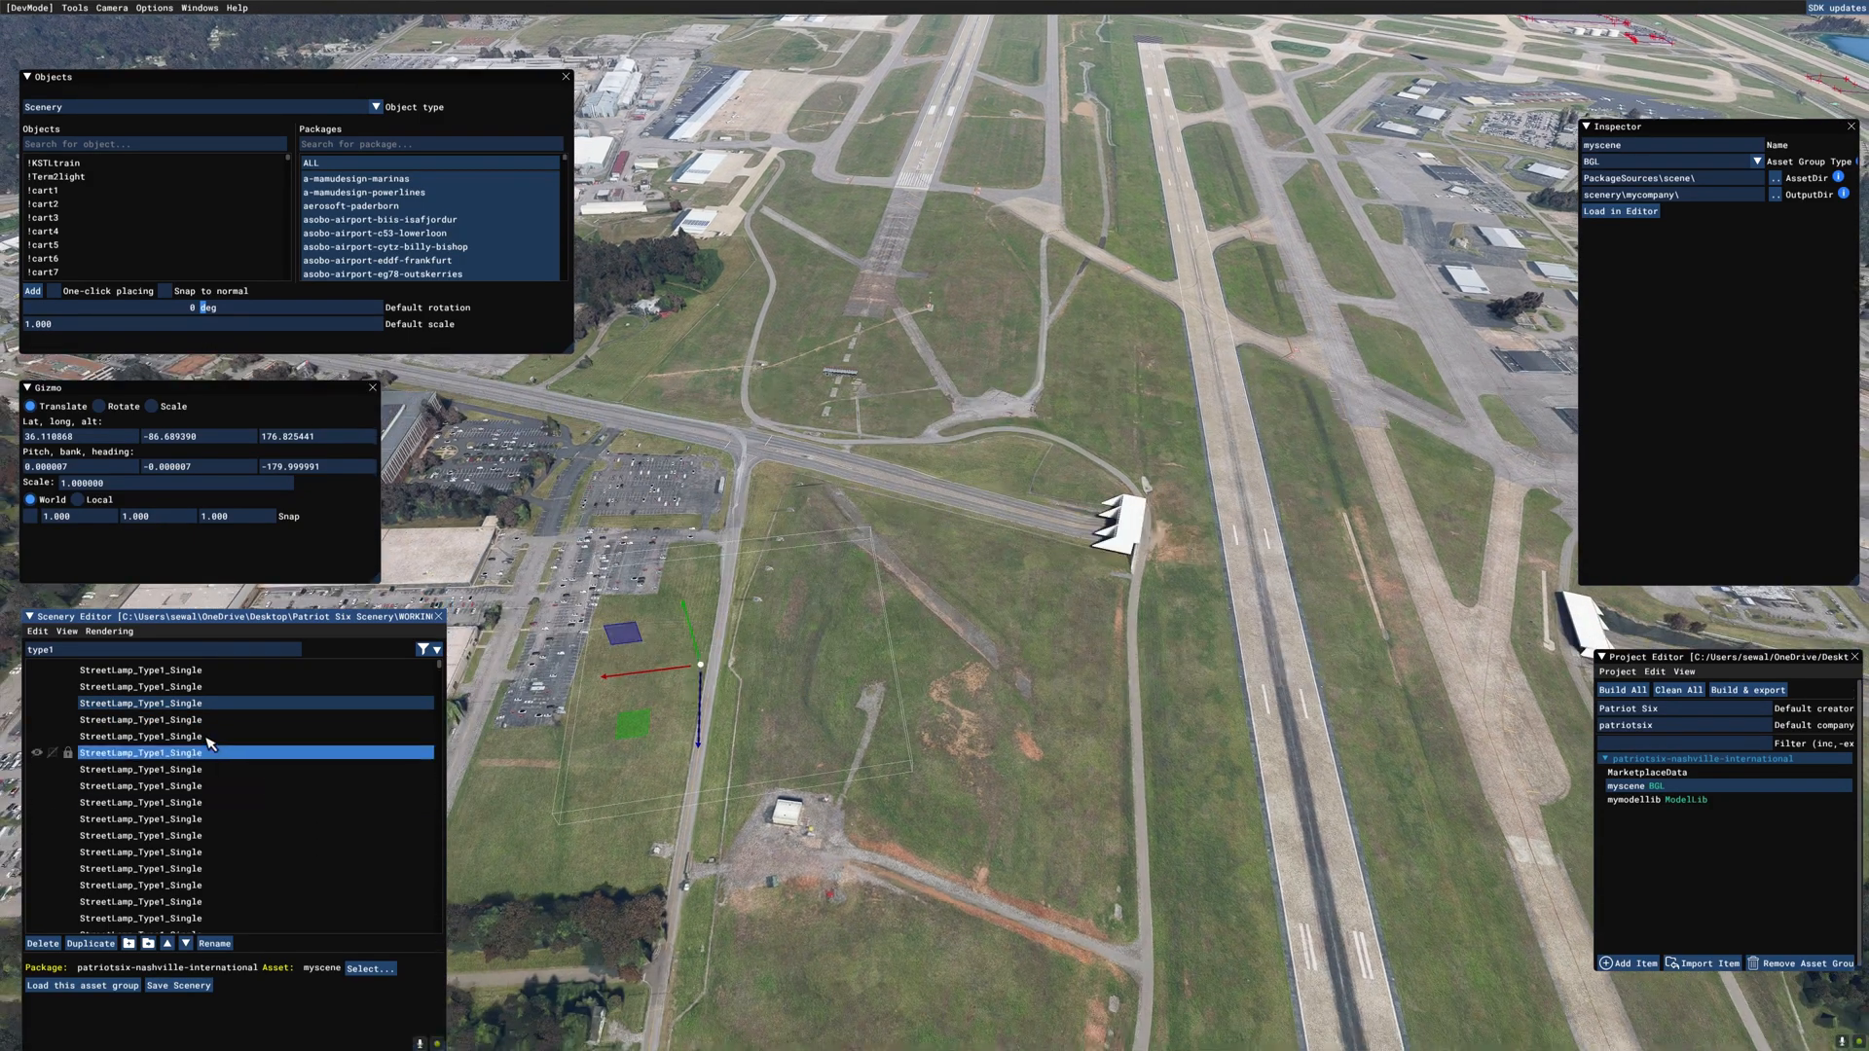
left_click(197, 702)
left_click(198, 719)
left_click(194, 736)
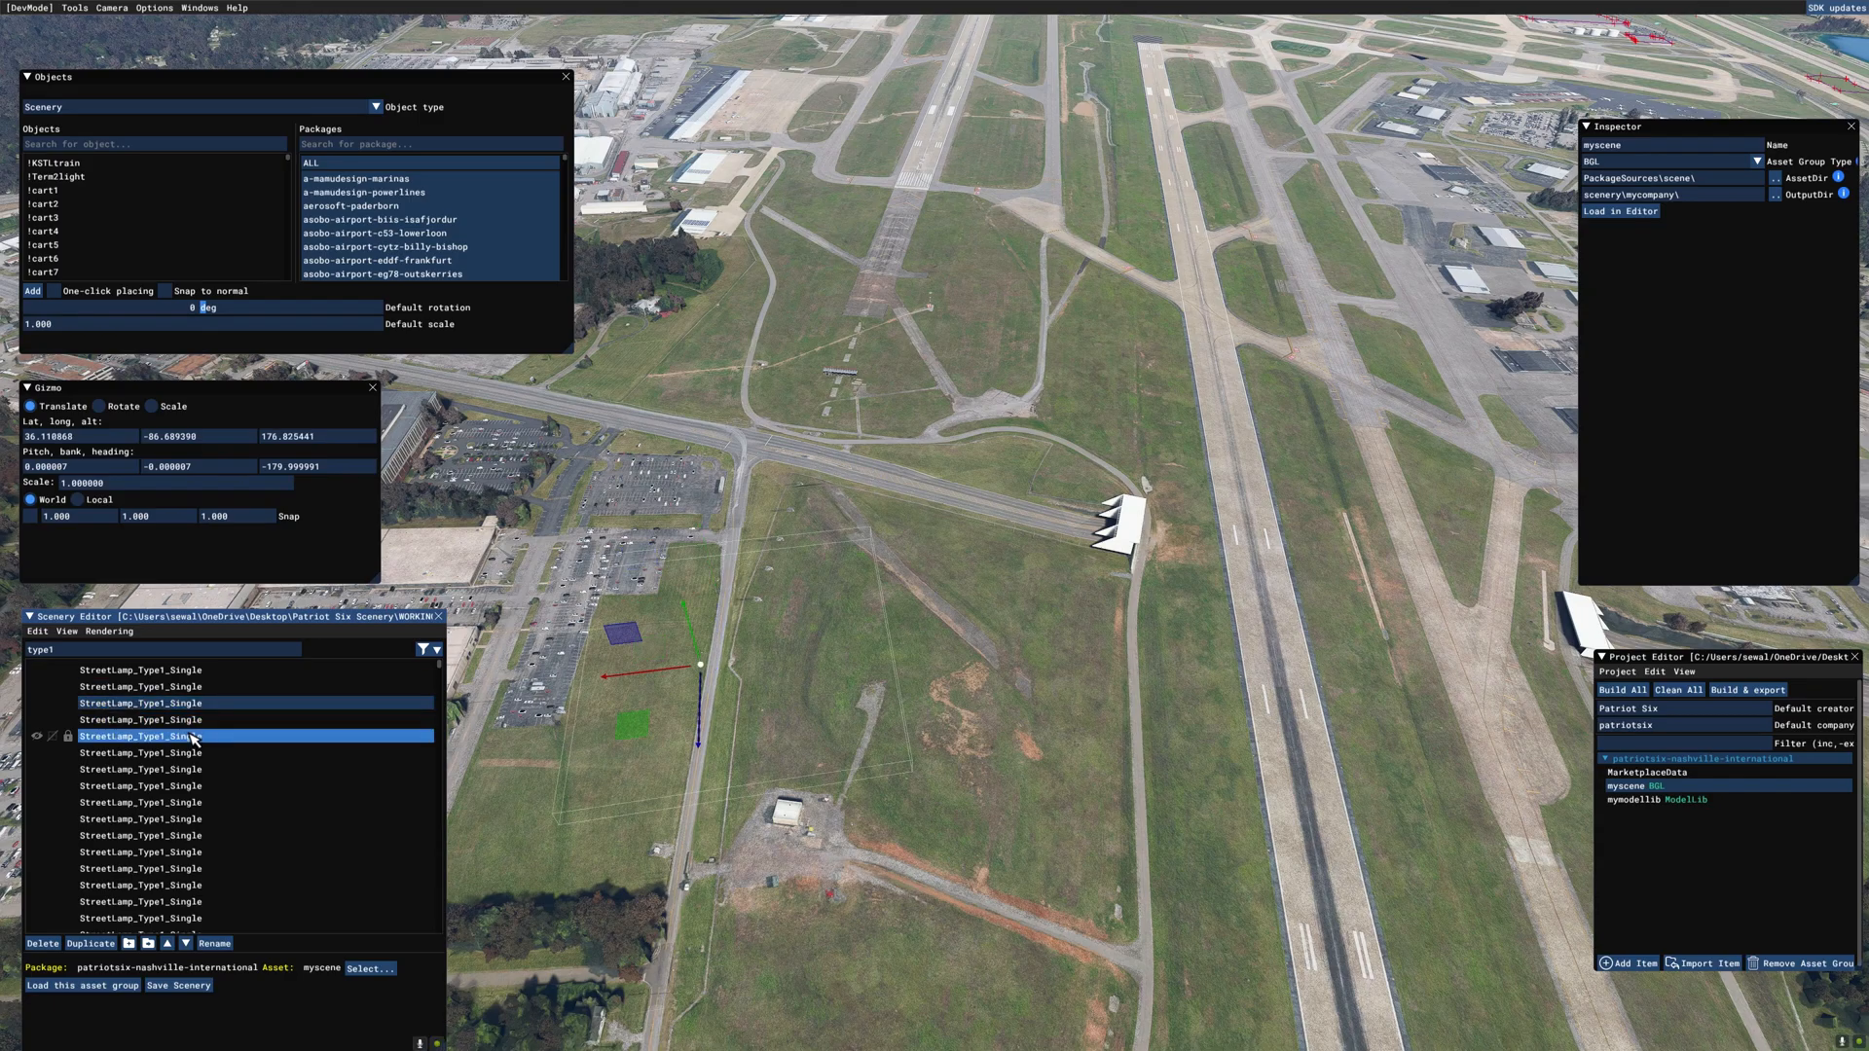
left_click(190, 769)
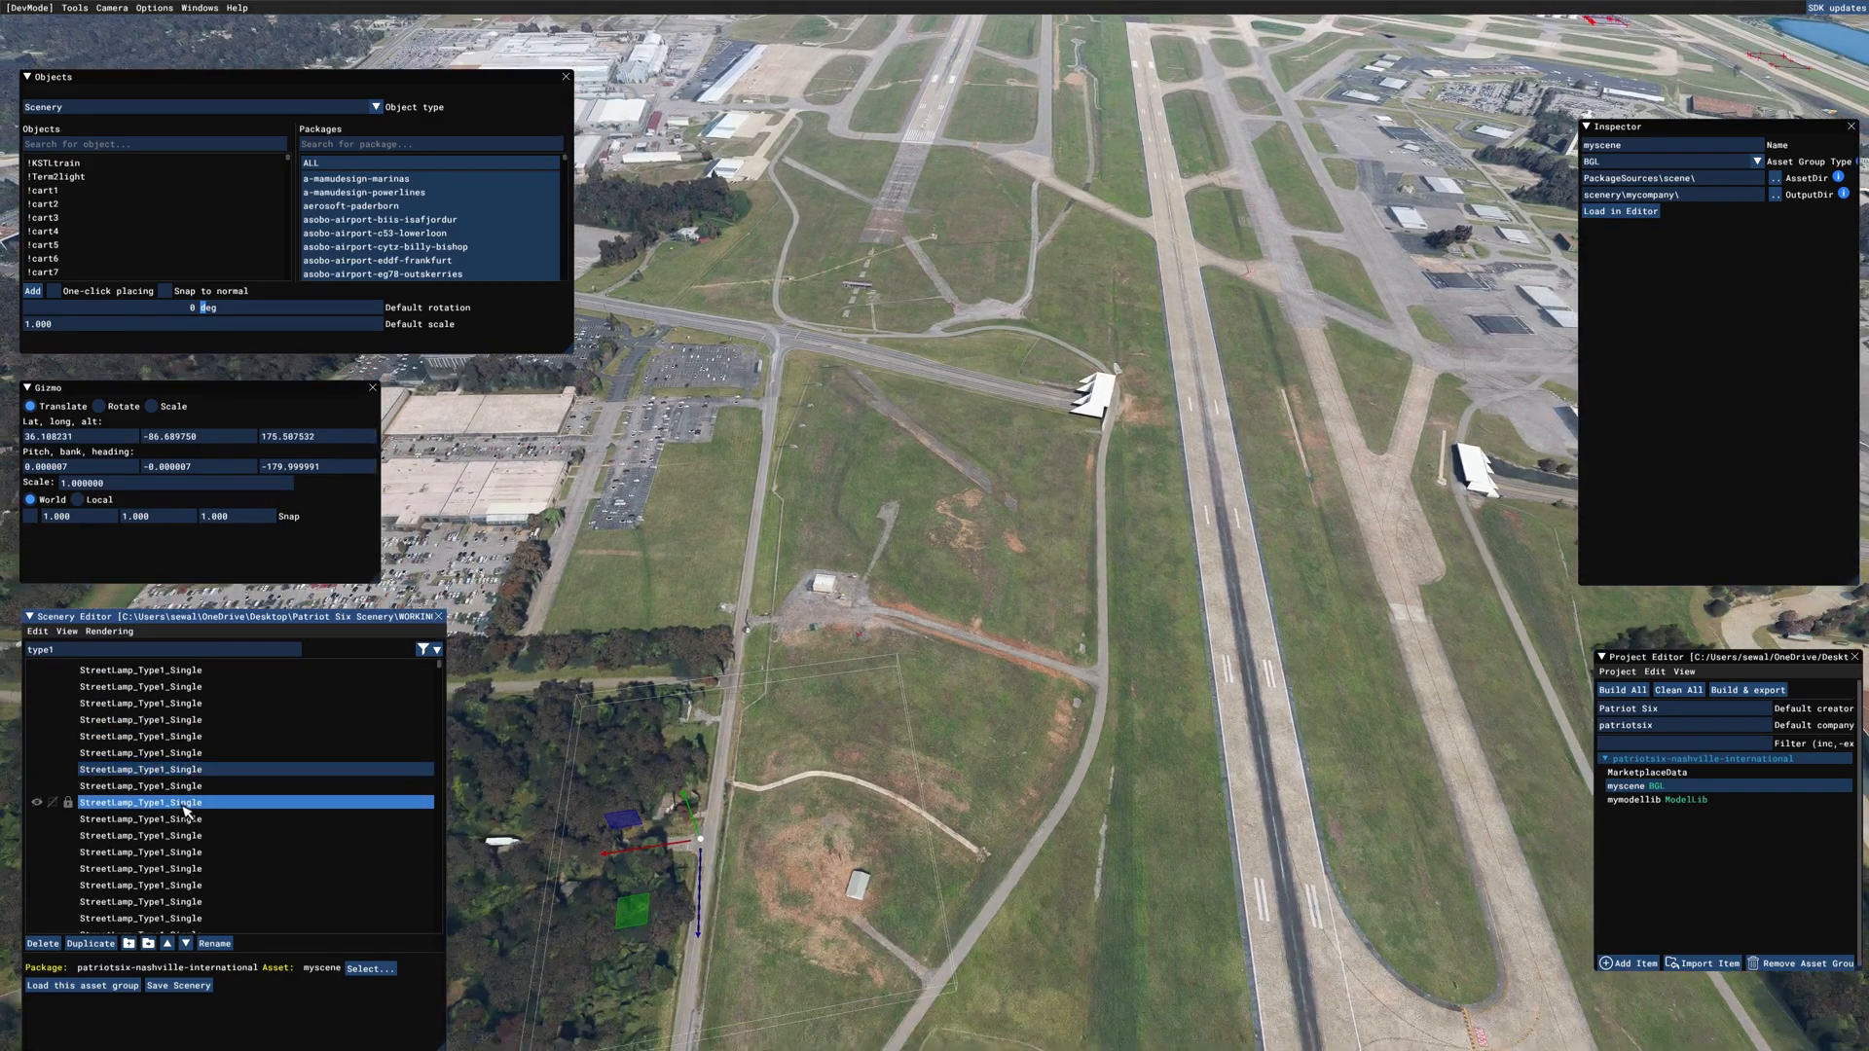
left_click(184, 803)
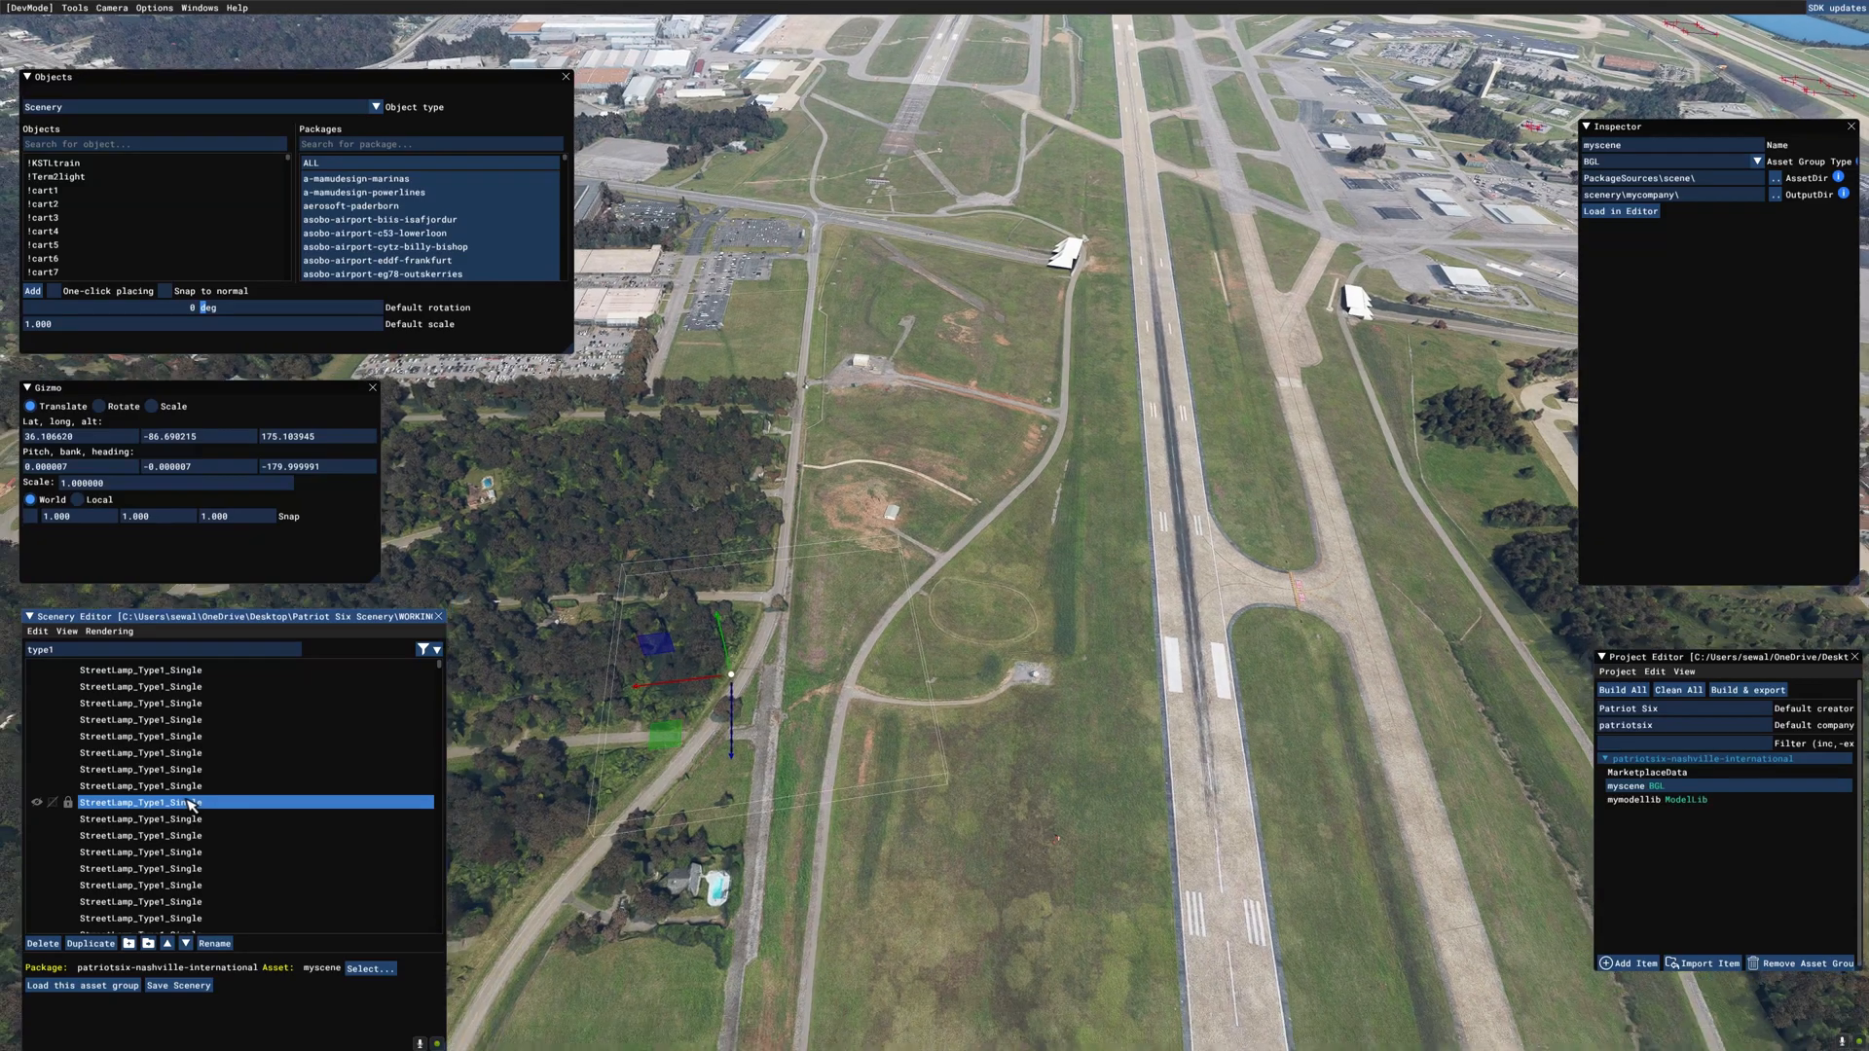
left_click(181, 819)
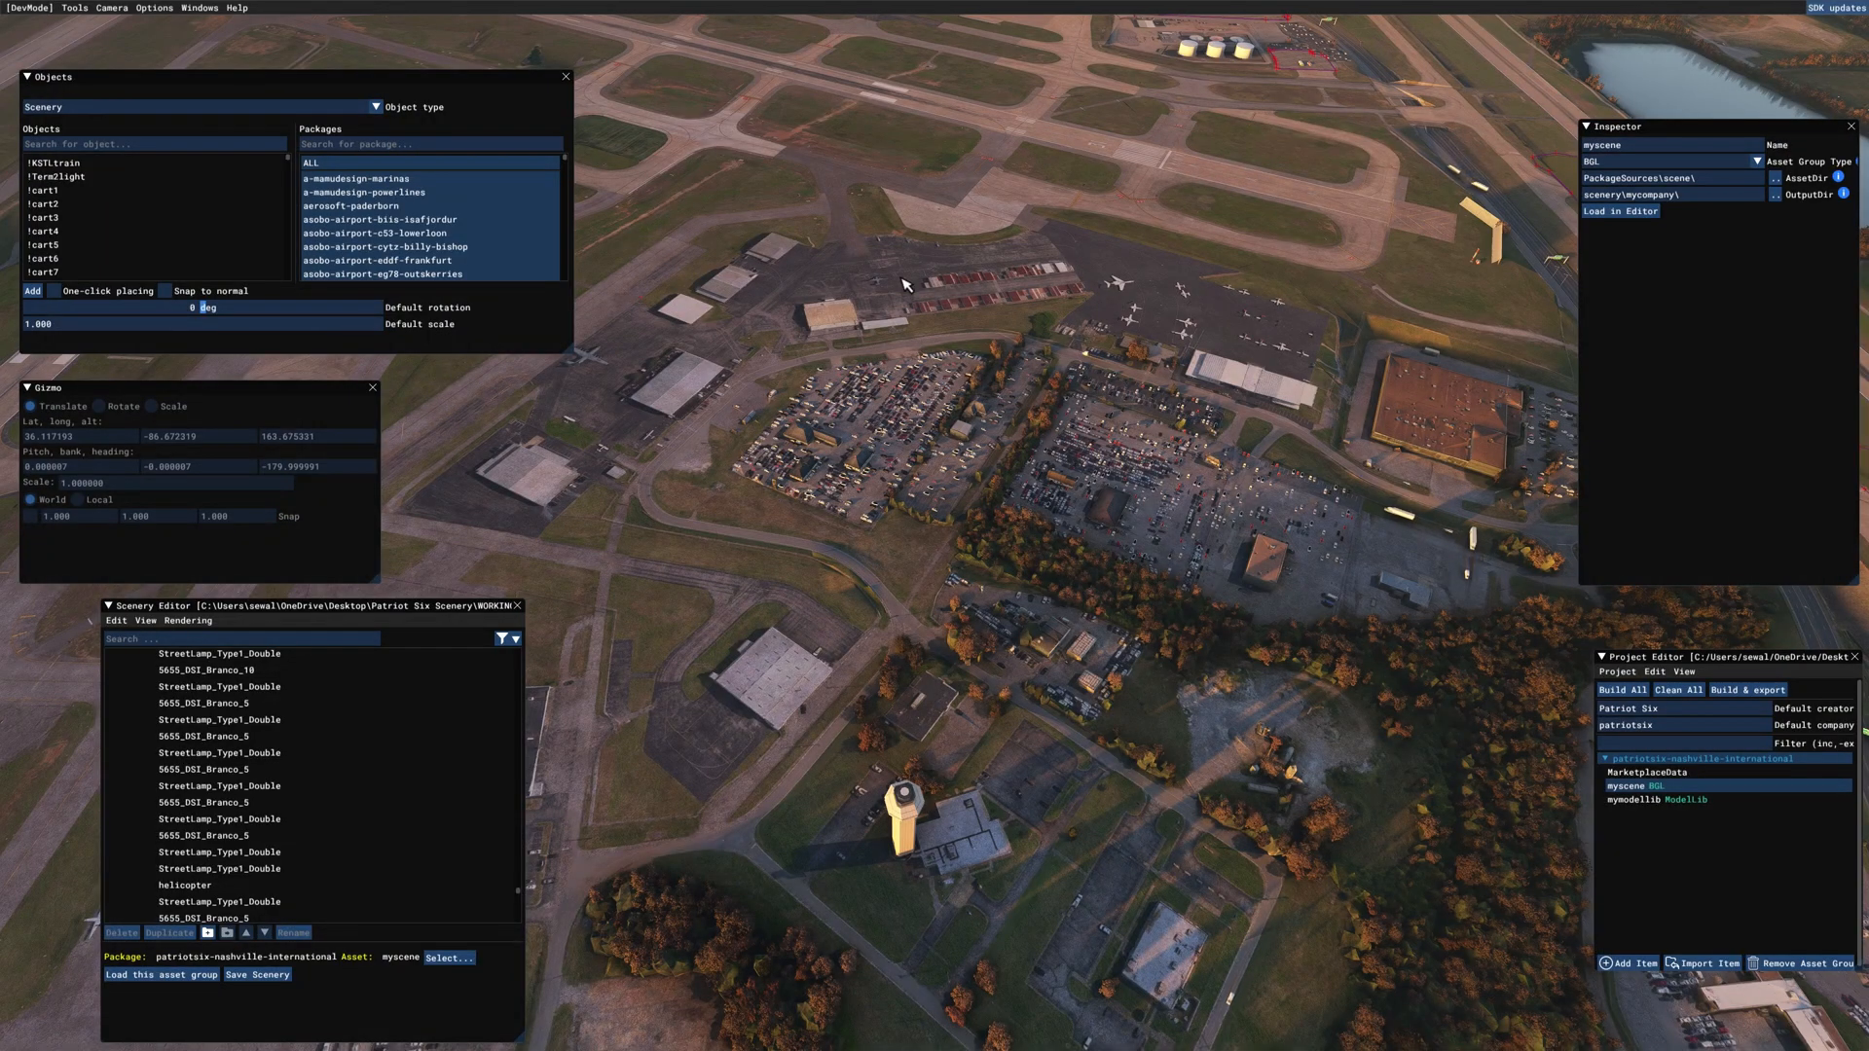
Step: Advance the simulator's time of day from late afternoon to night in the weather settings
mouse_move(892, 97)
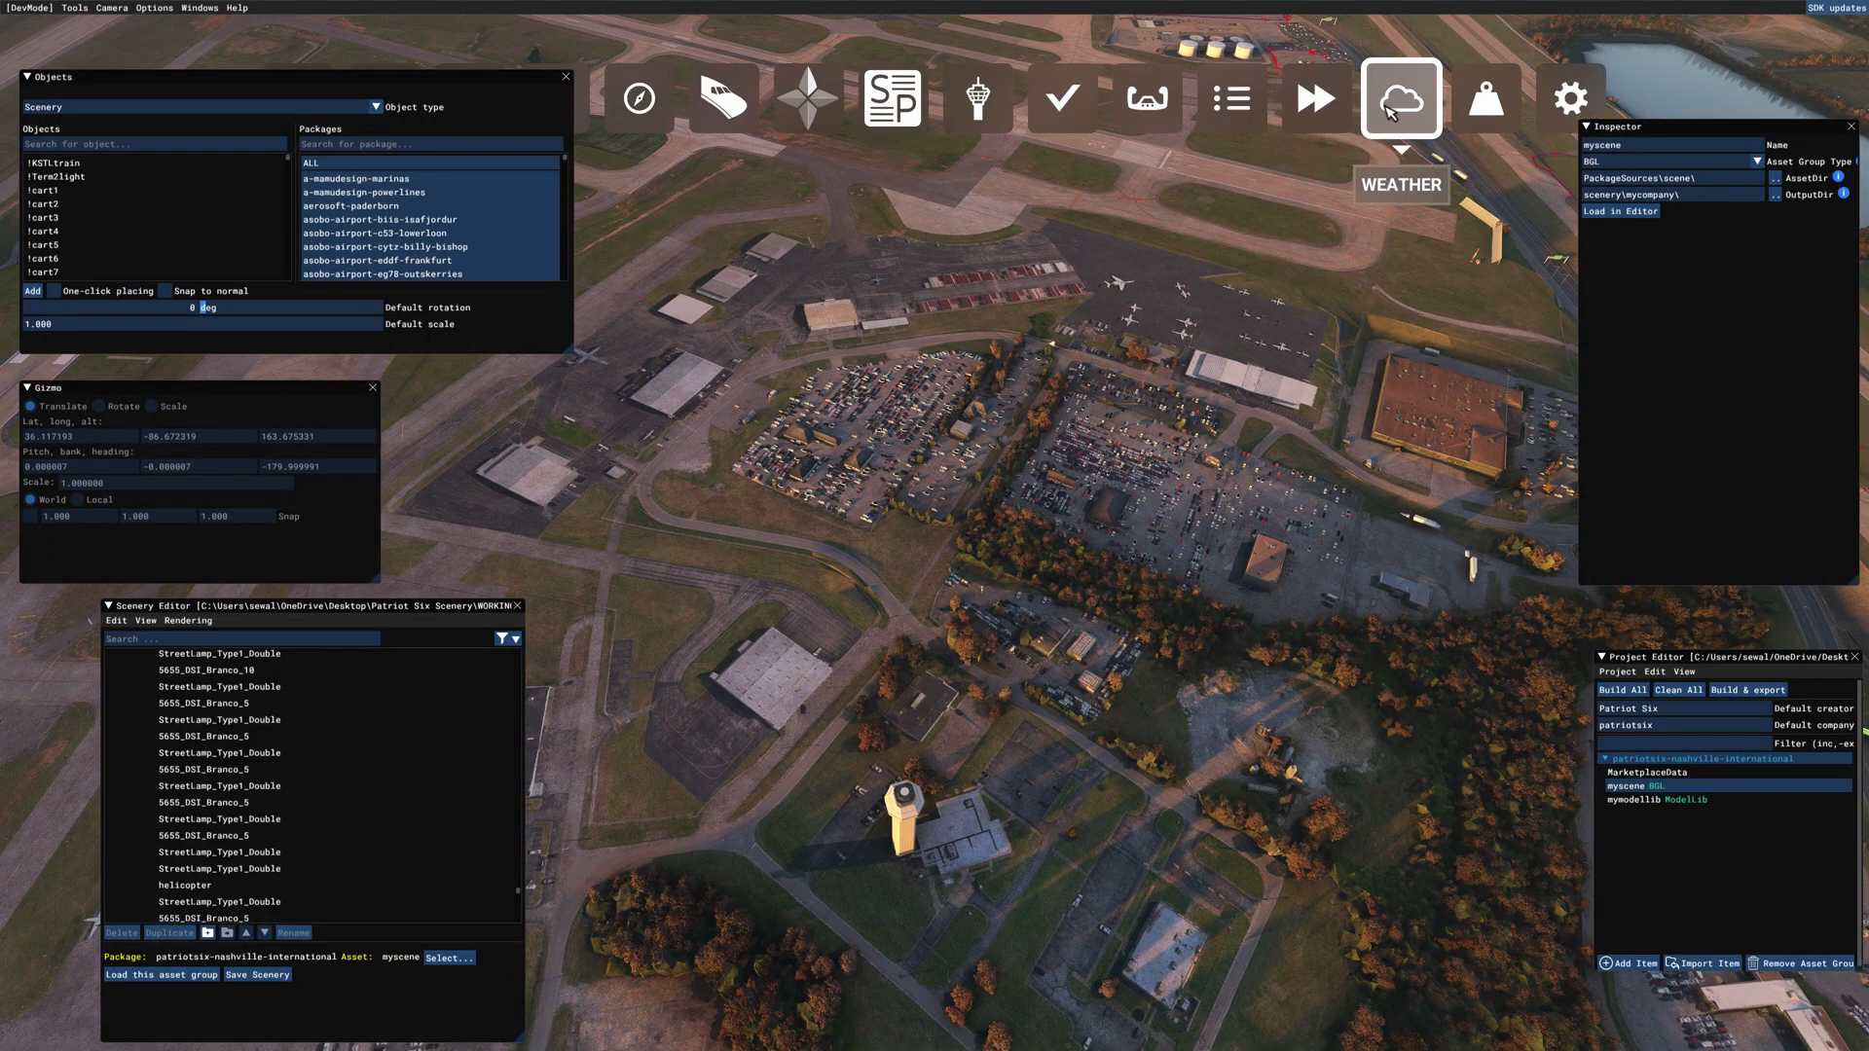
left_click(1390, 110)
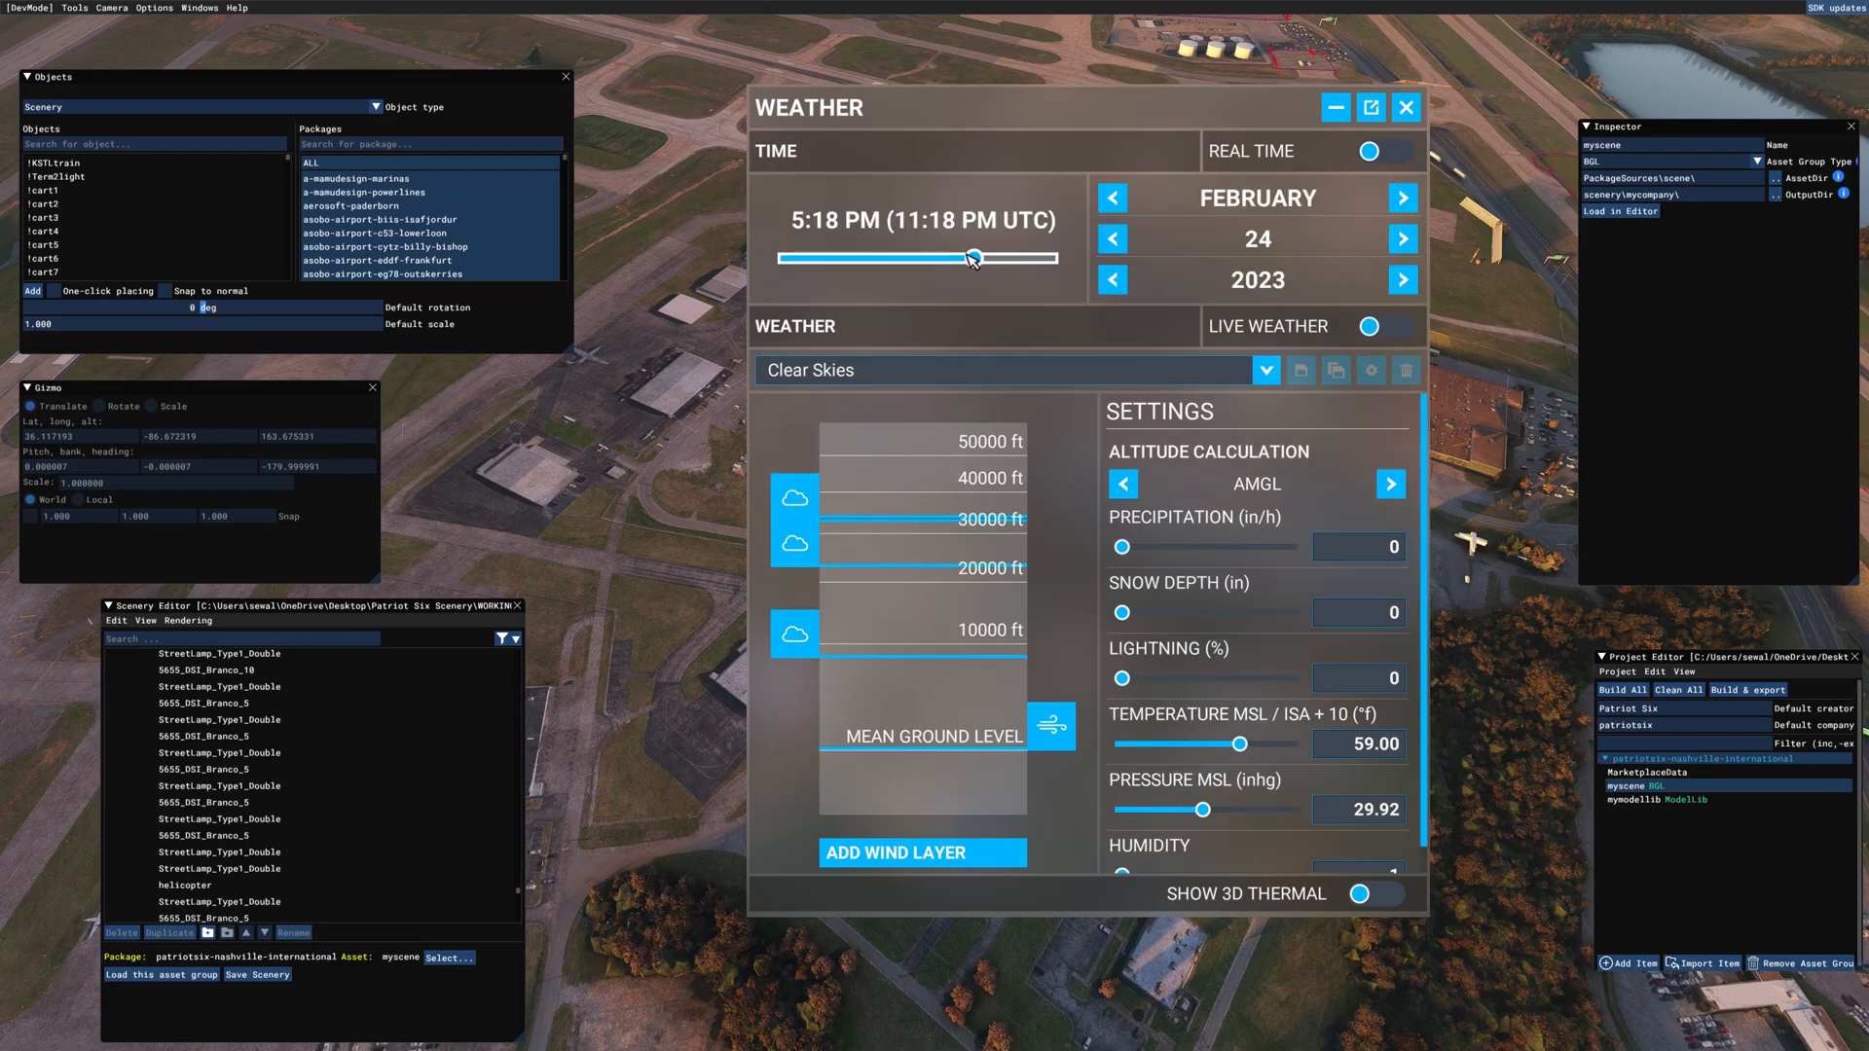
left_click_drag(971, 259, 984, 264)
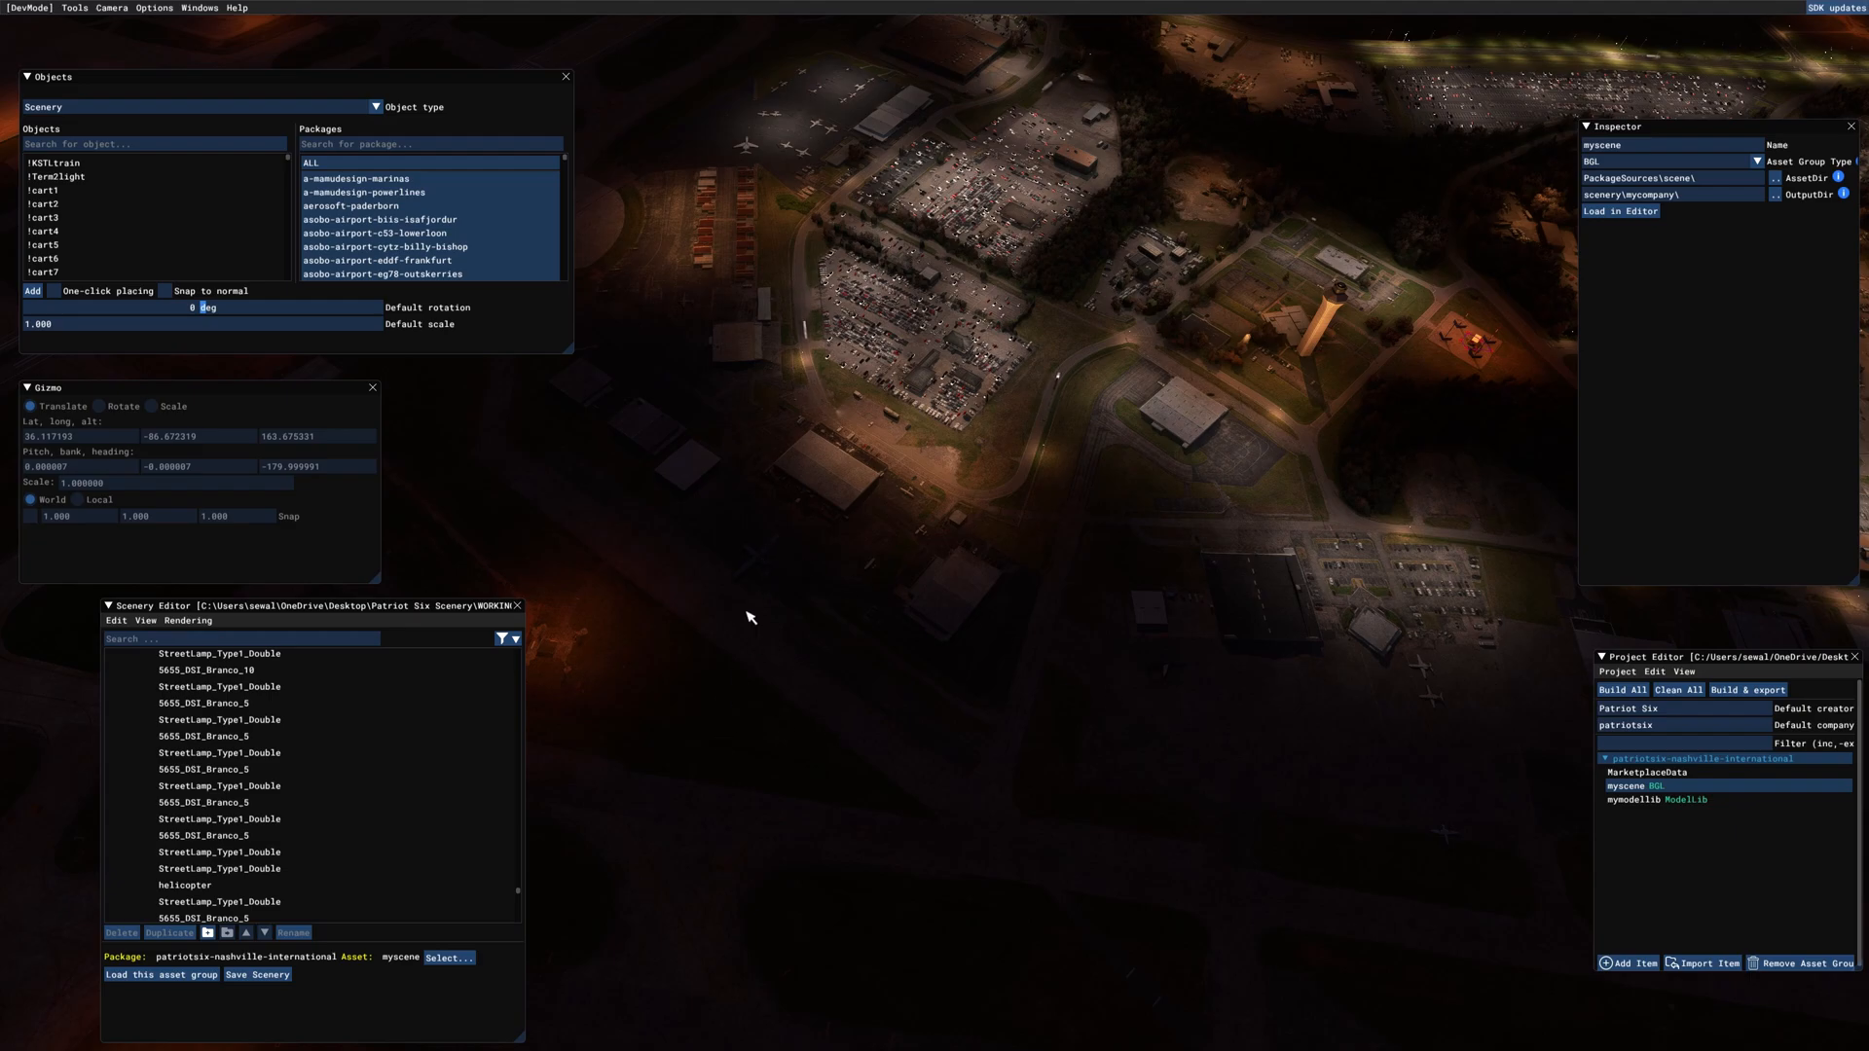
Step: Search the scenery objects for "branco_5" and choose the first 5655_DSI_Branco_5 entry for placement
left_click(67, 164)
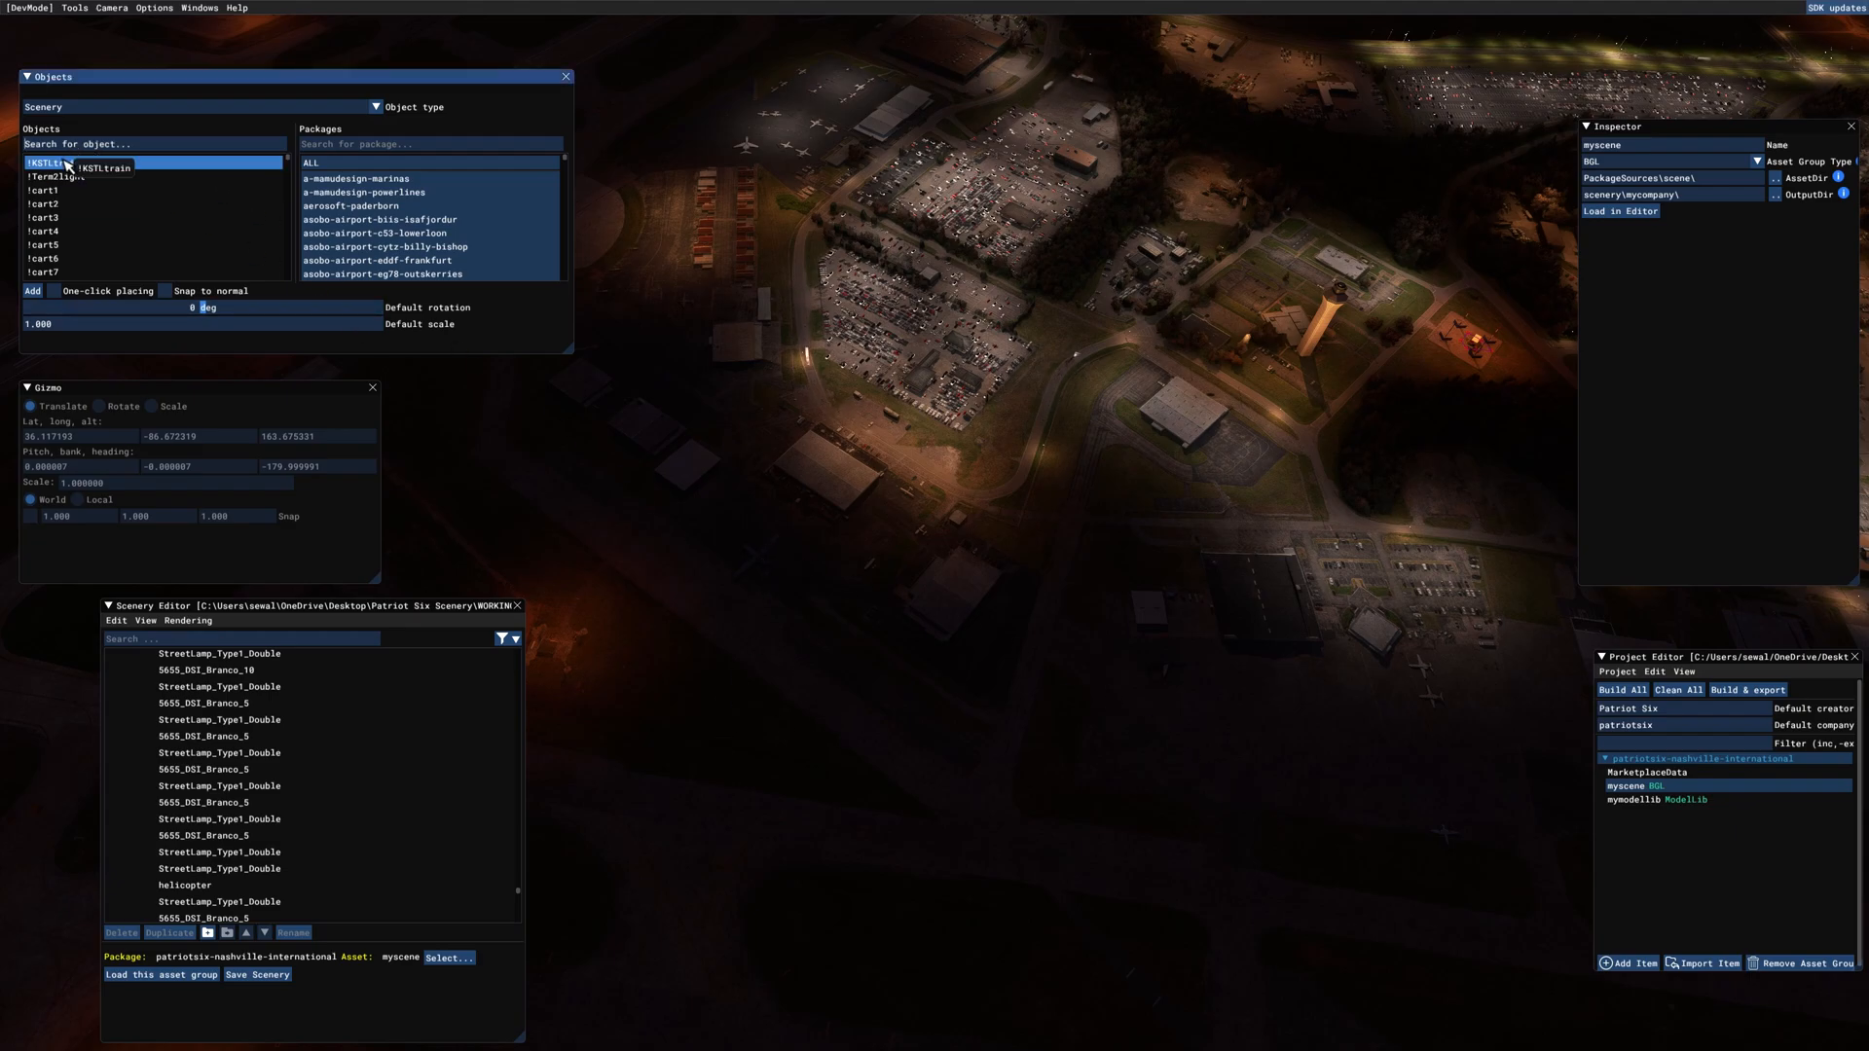
type("branco_5")
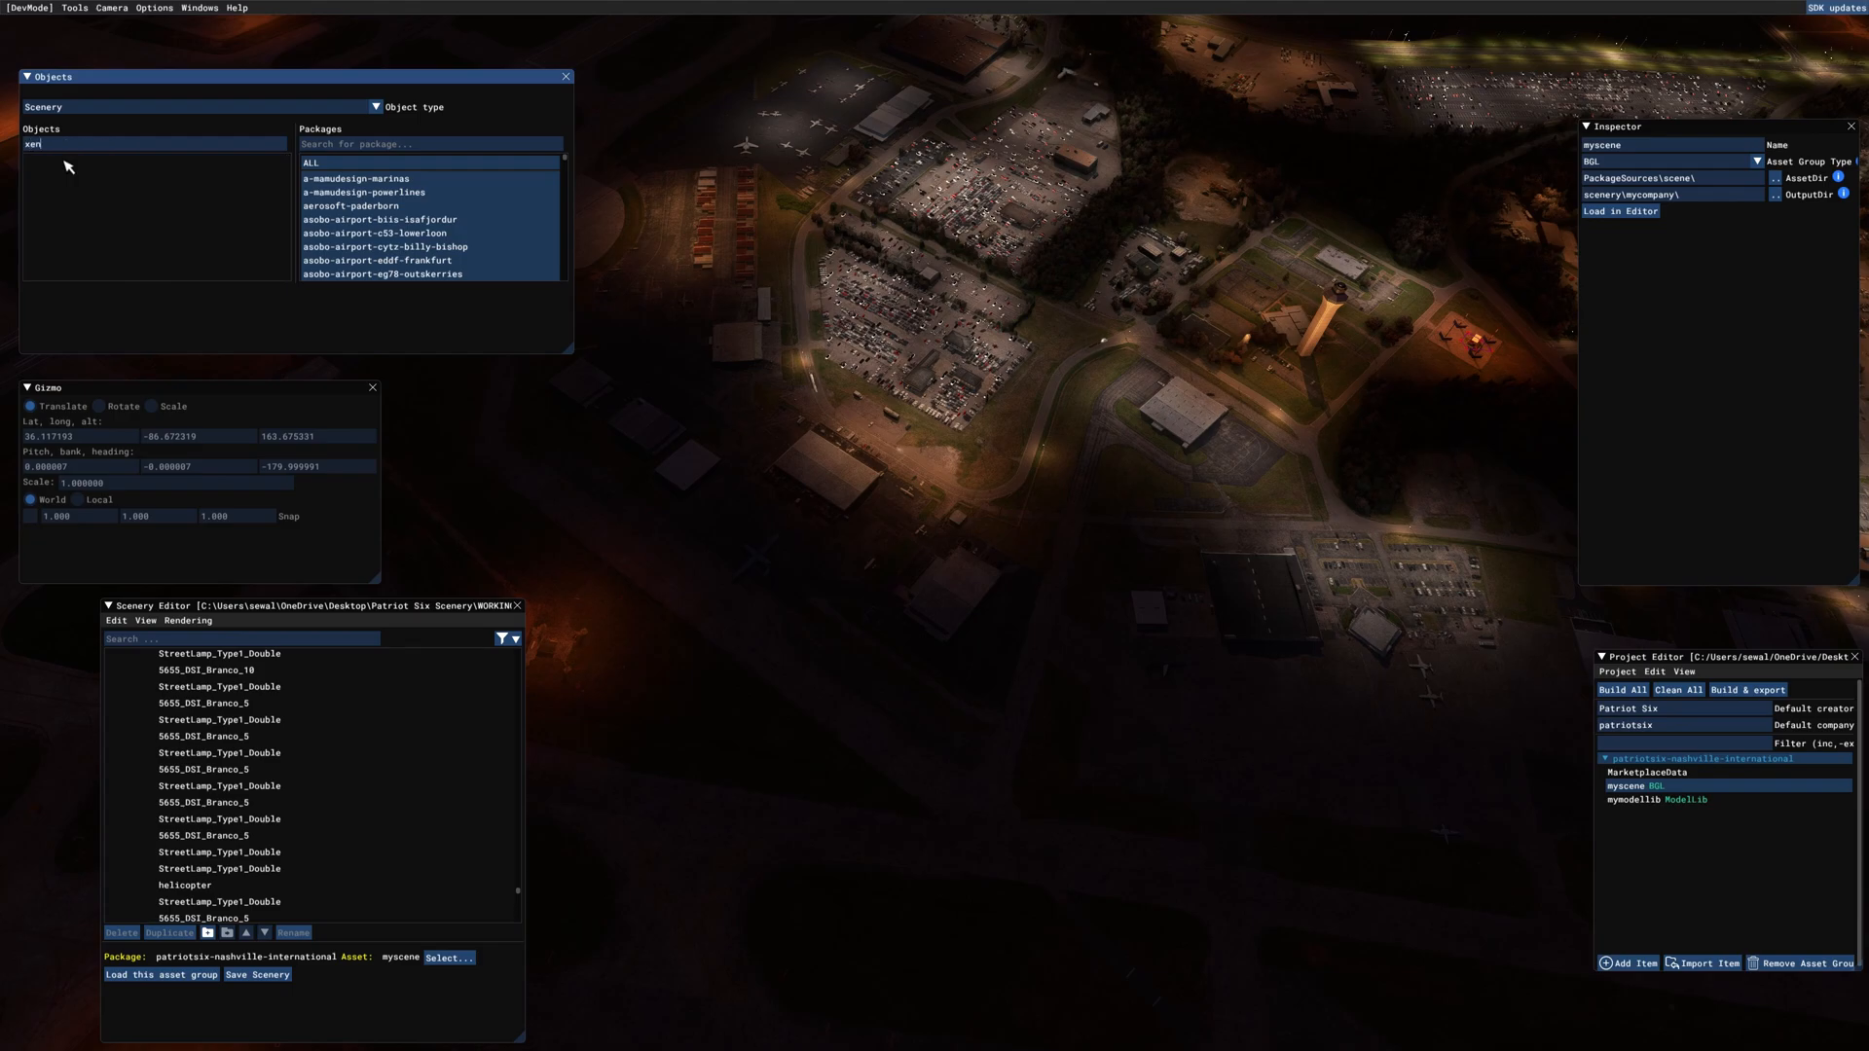
left_click(156, 190)
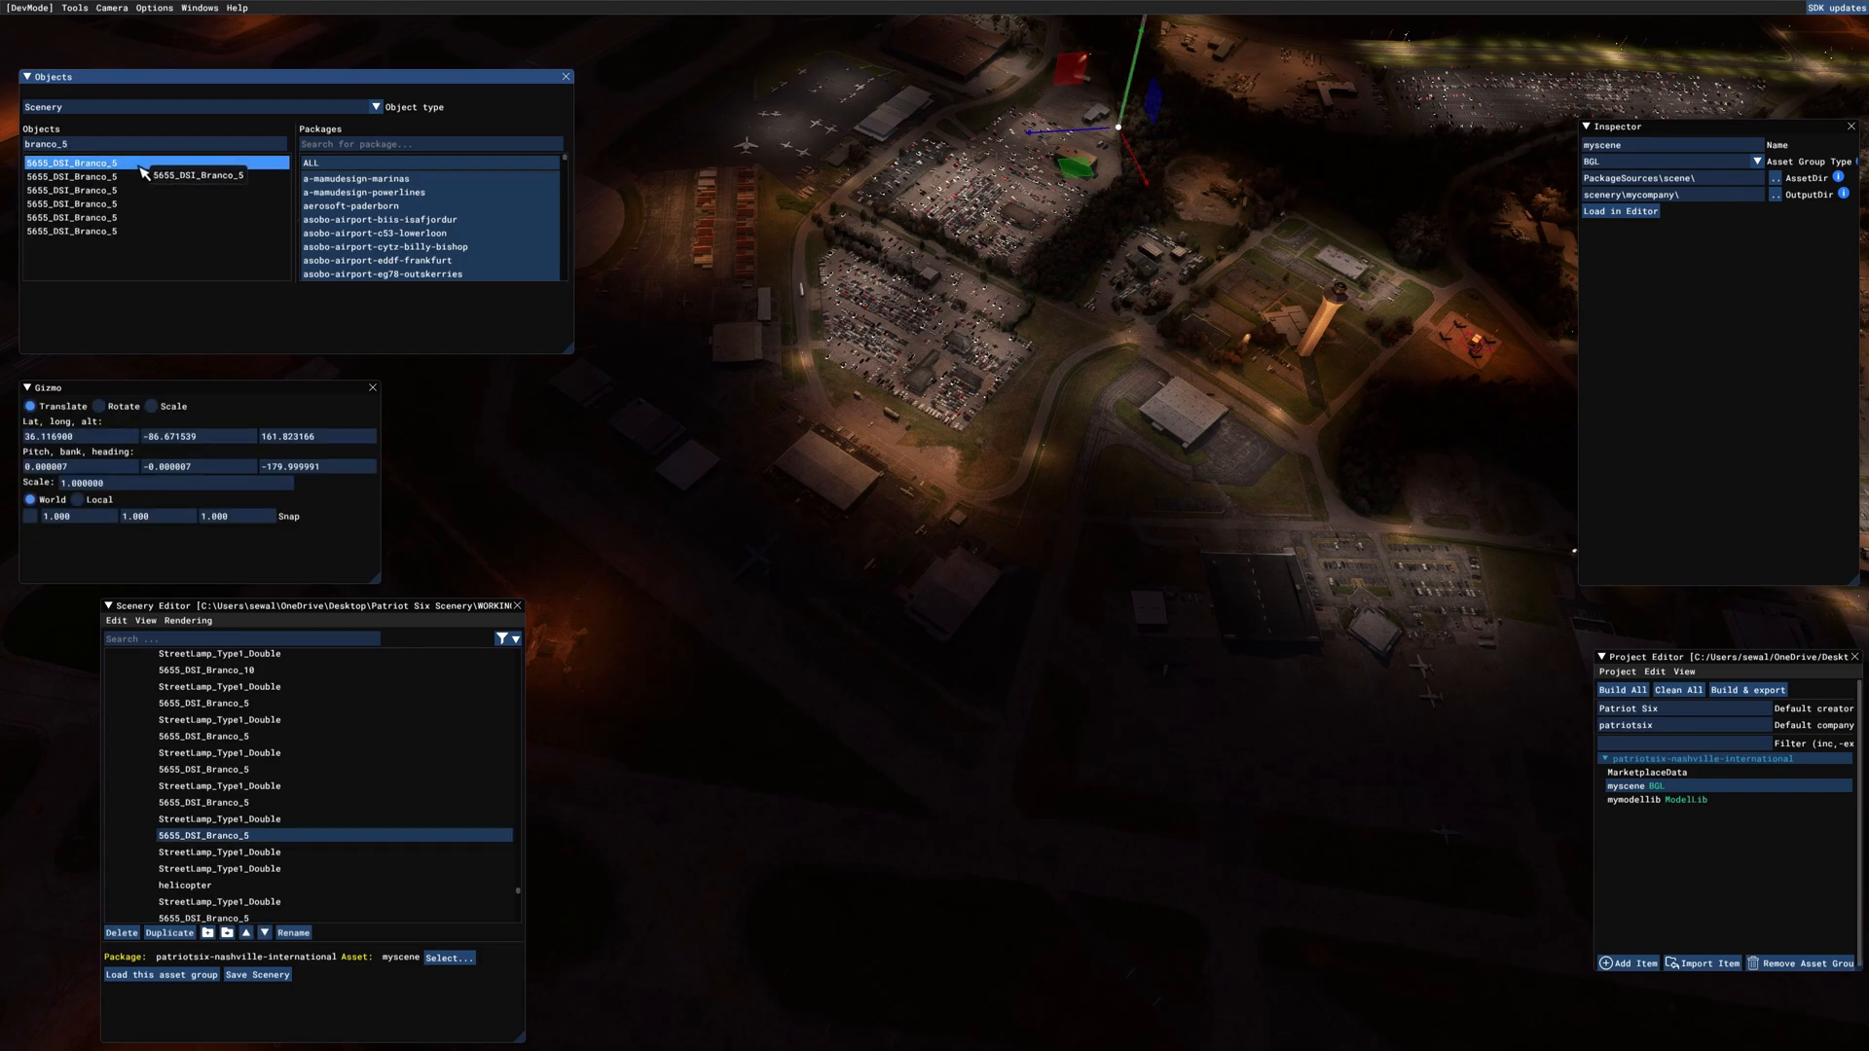
left_click(148, 163)
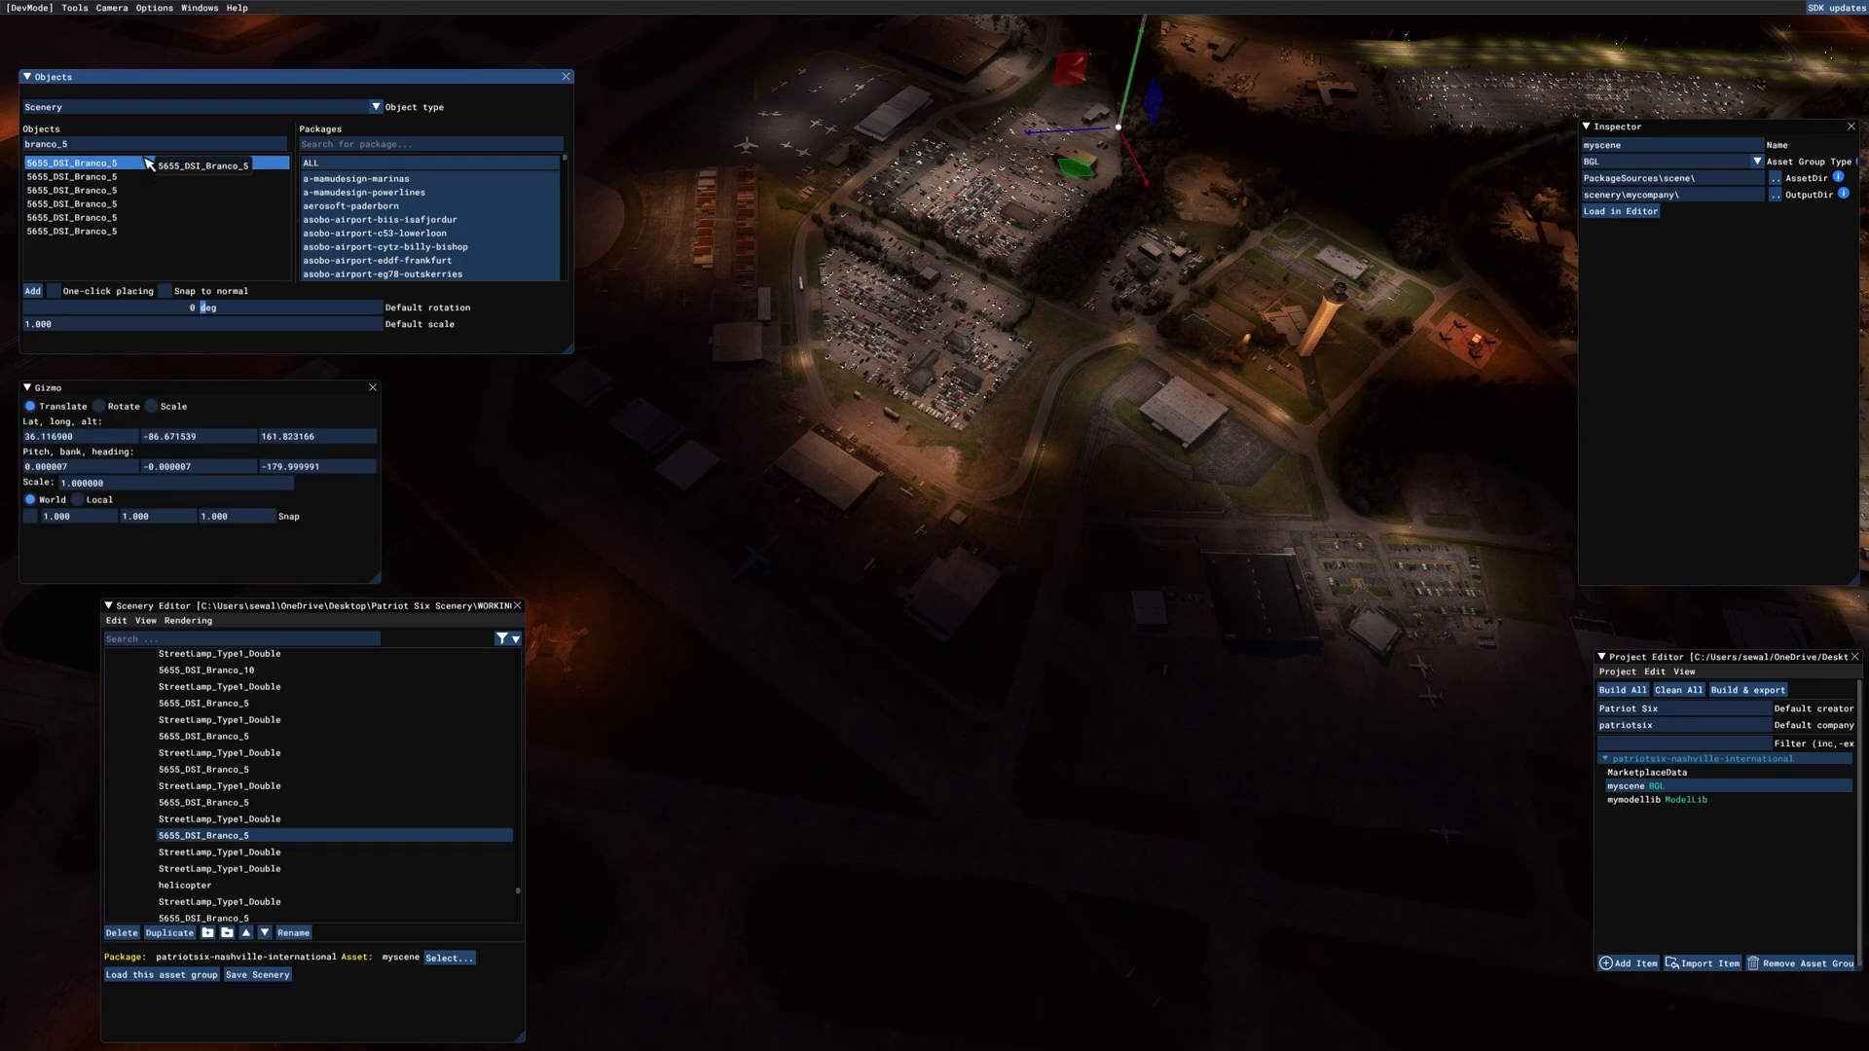
Step: Place a 5655_DSI_Branco_5 light on the apron beside the hangar with one-click placing, and turn that option off
left_click(54, 291)
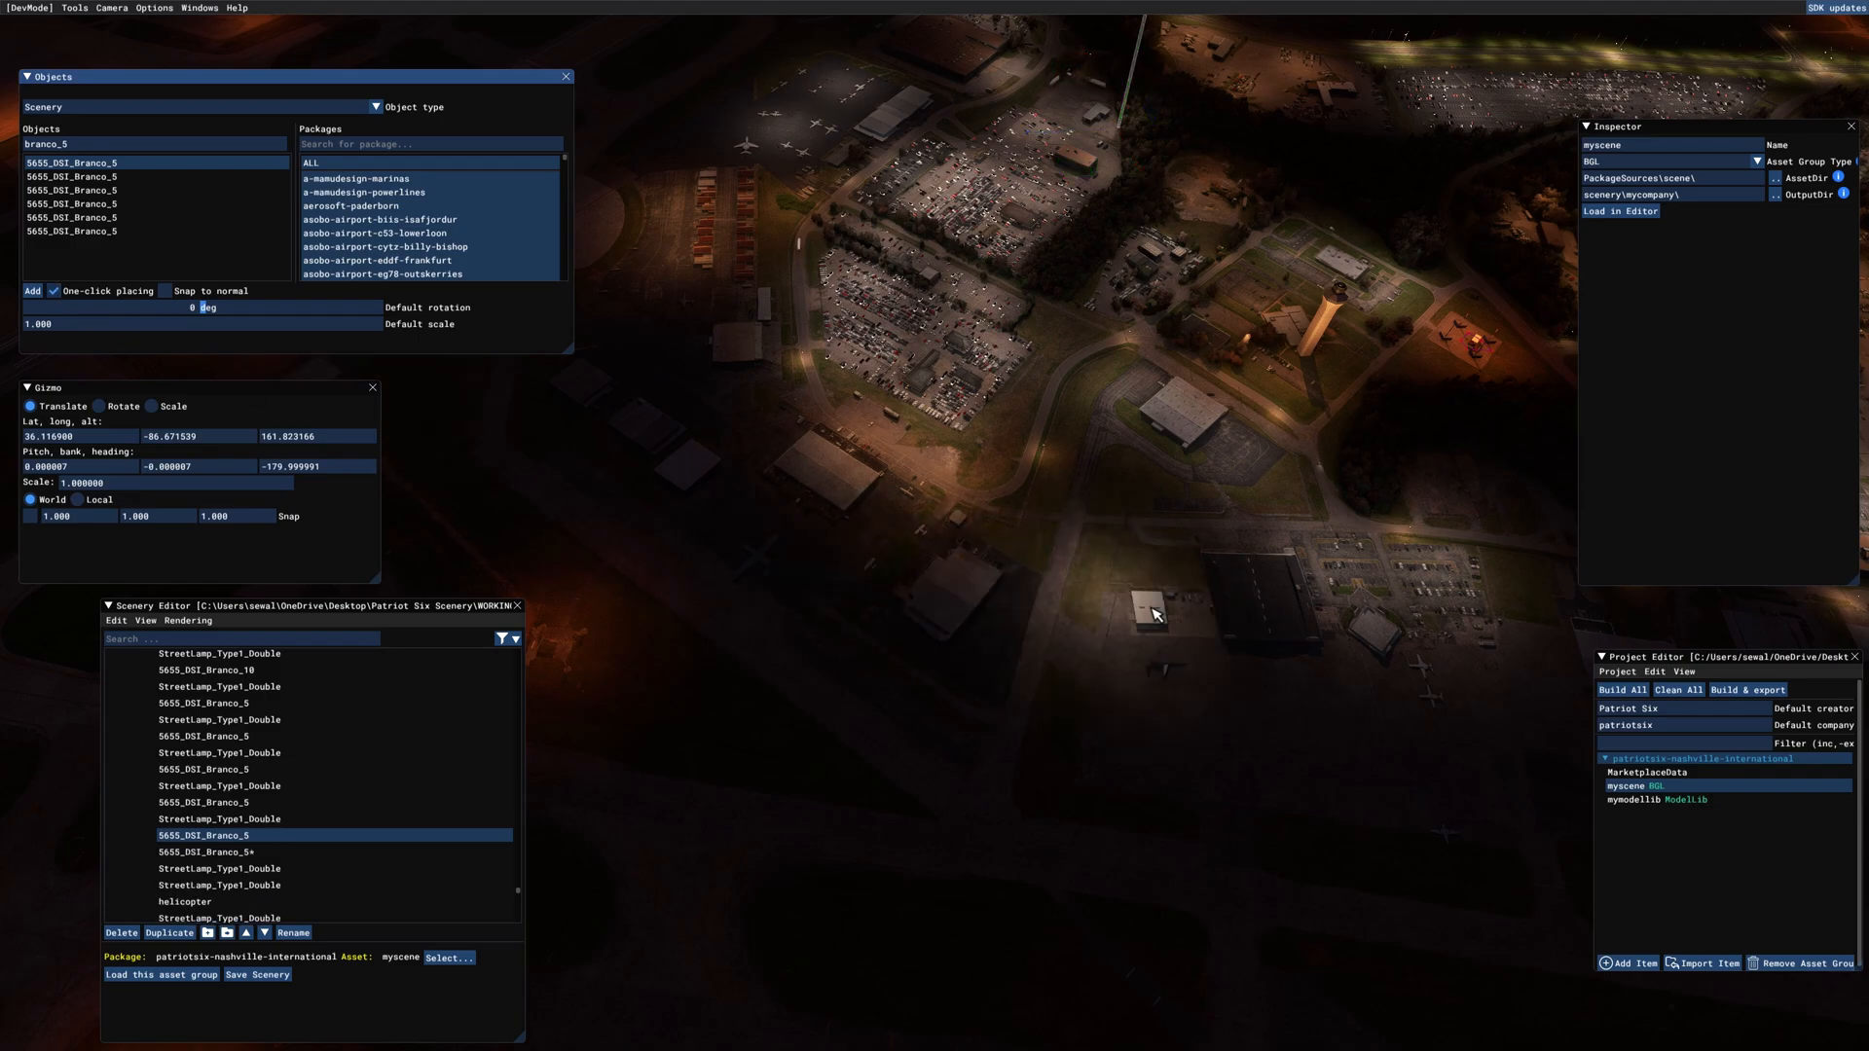
left_click(942, 569)
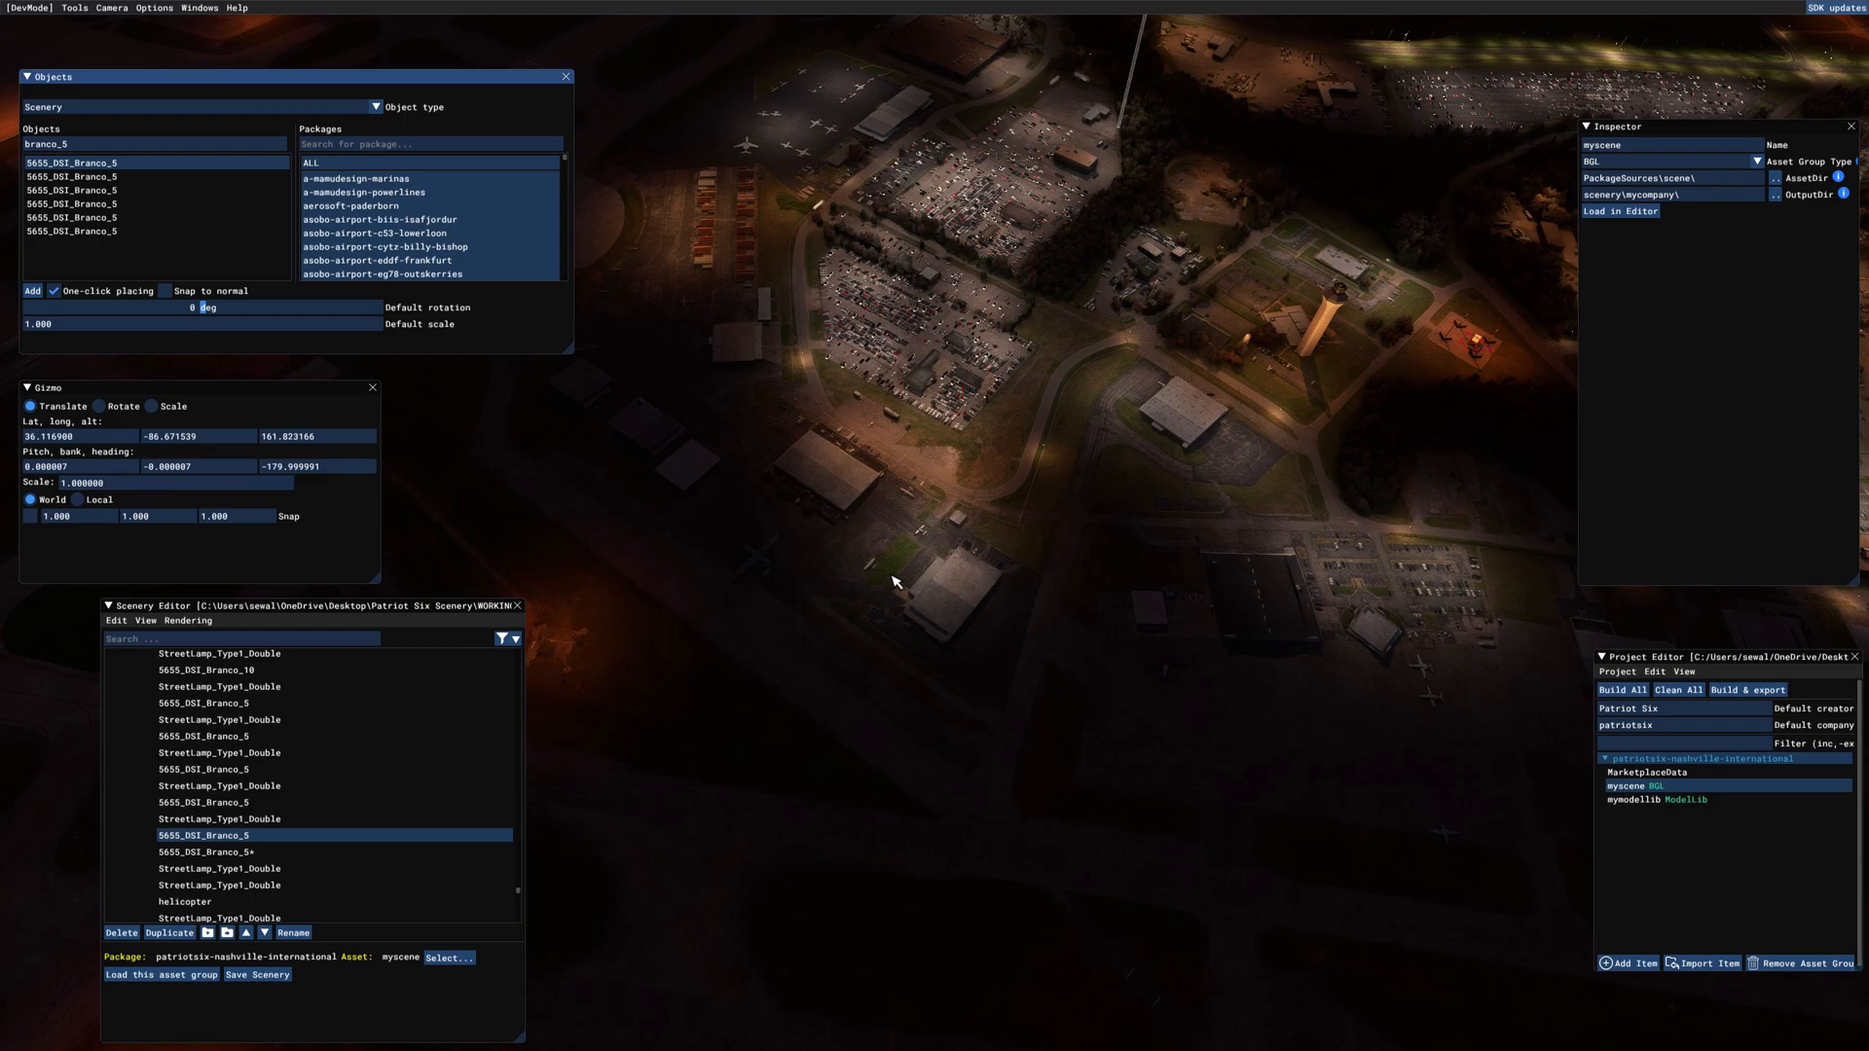
left_click(913, 548)
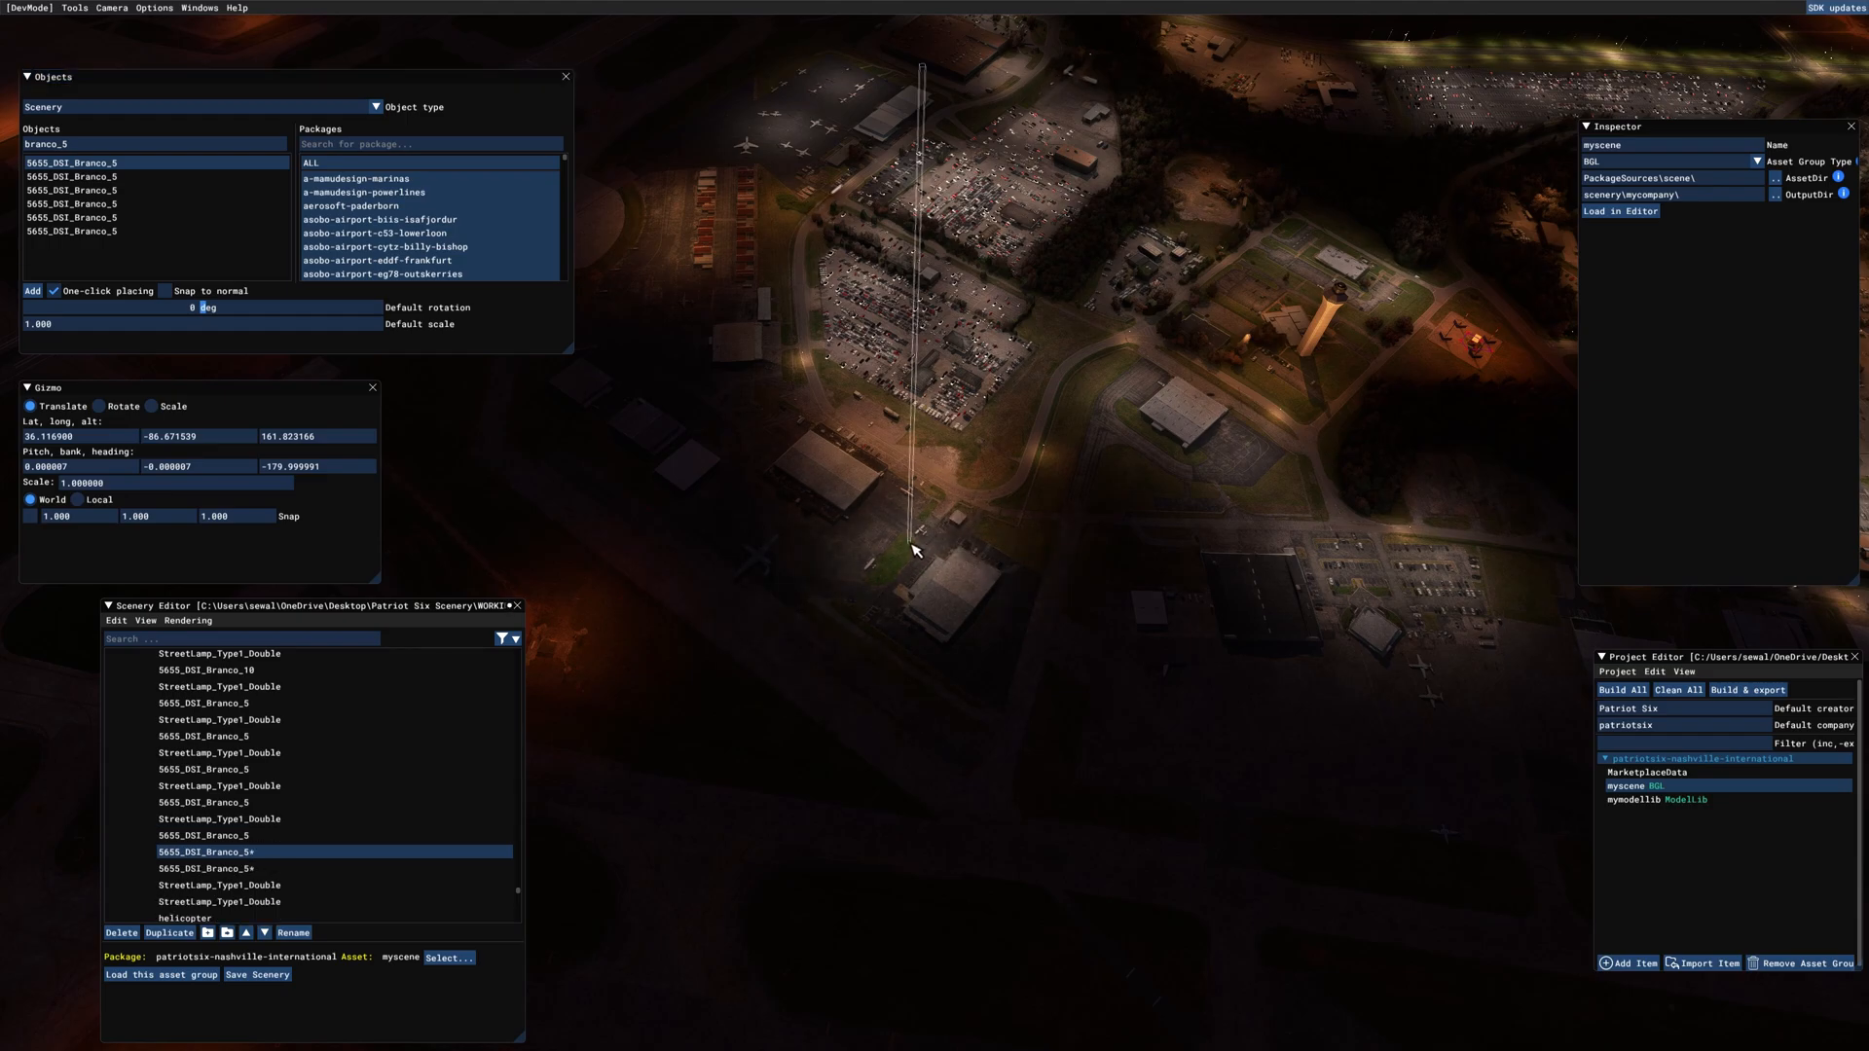
left_click(54, 291)
Step: Examine the airport from the air, moving past the hangars and parking lots to the passenger terminal and its aprons
middle_click_drag(856, 720, 1012, 911)
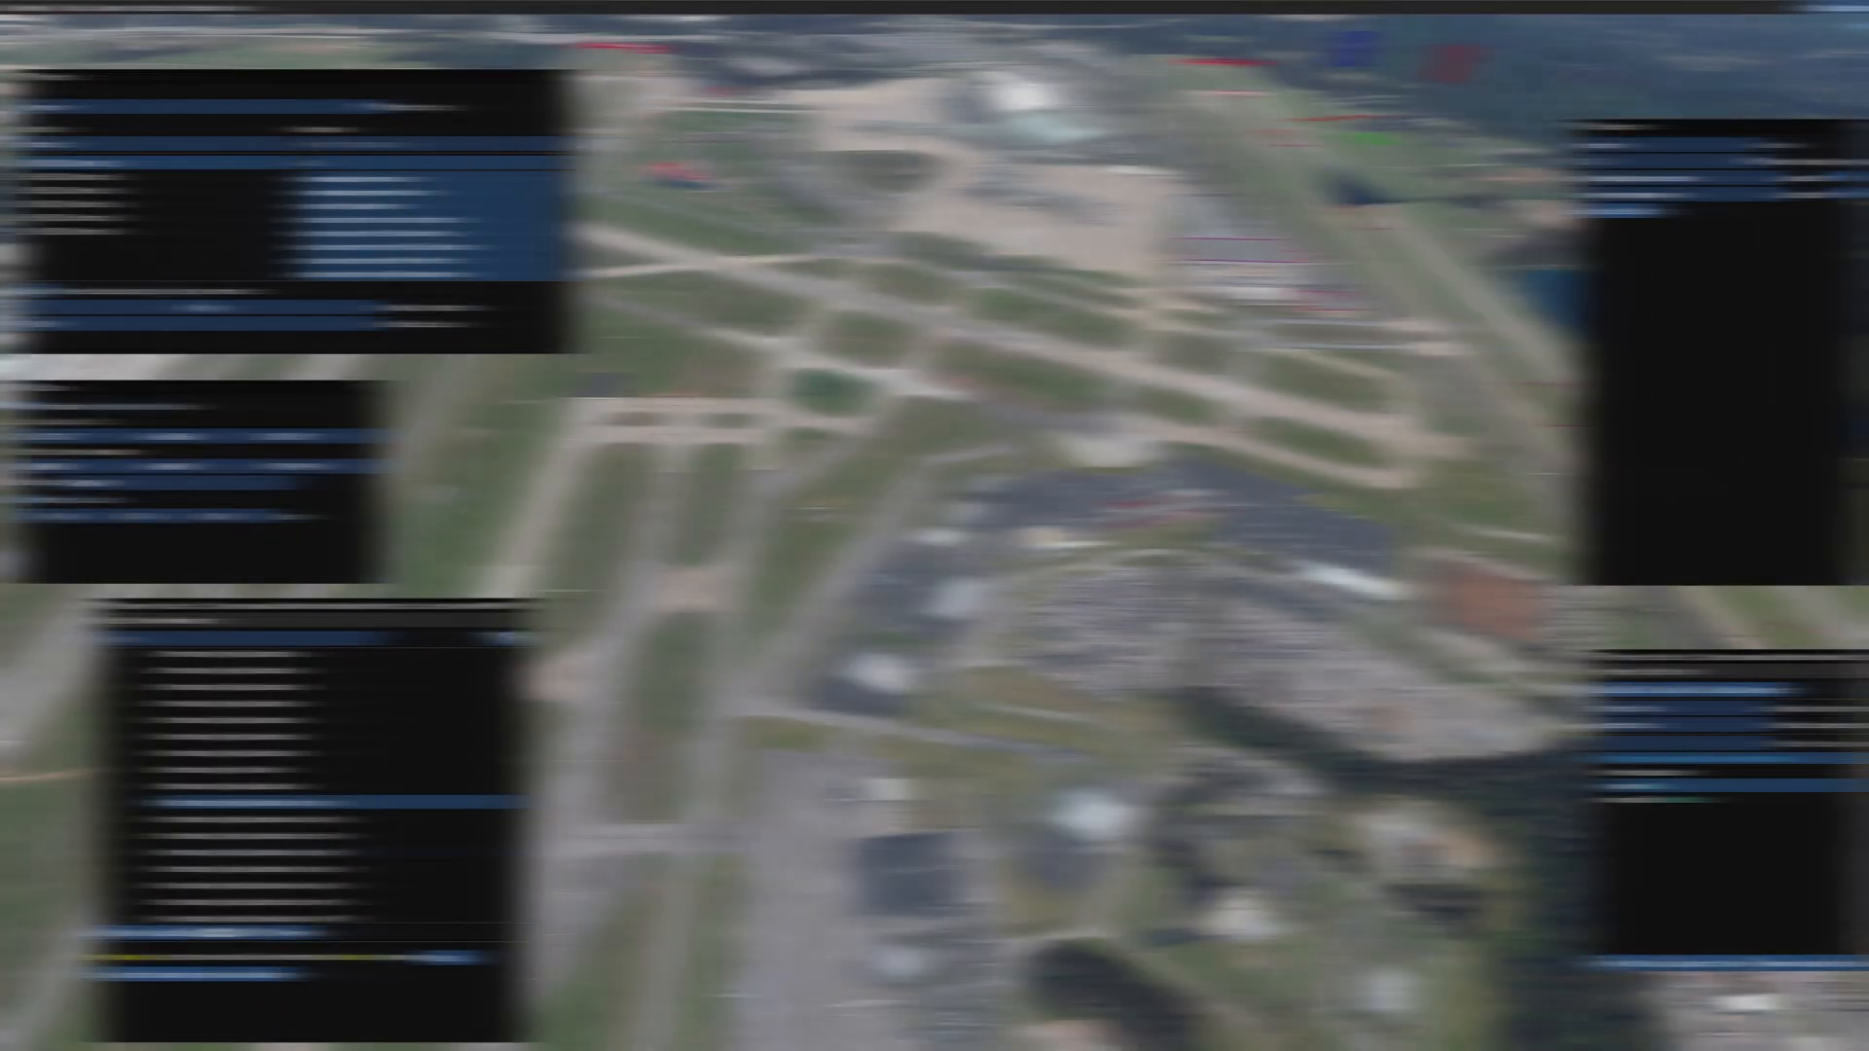
key("w")
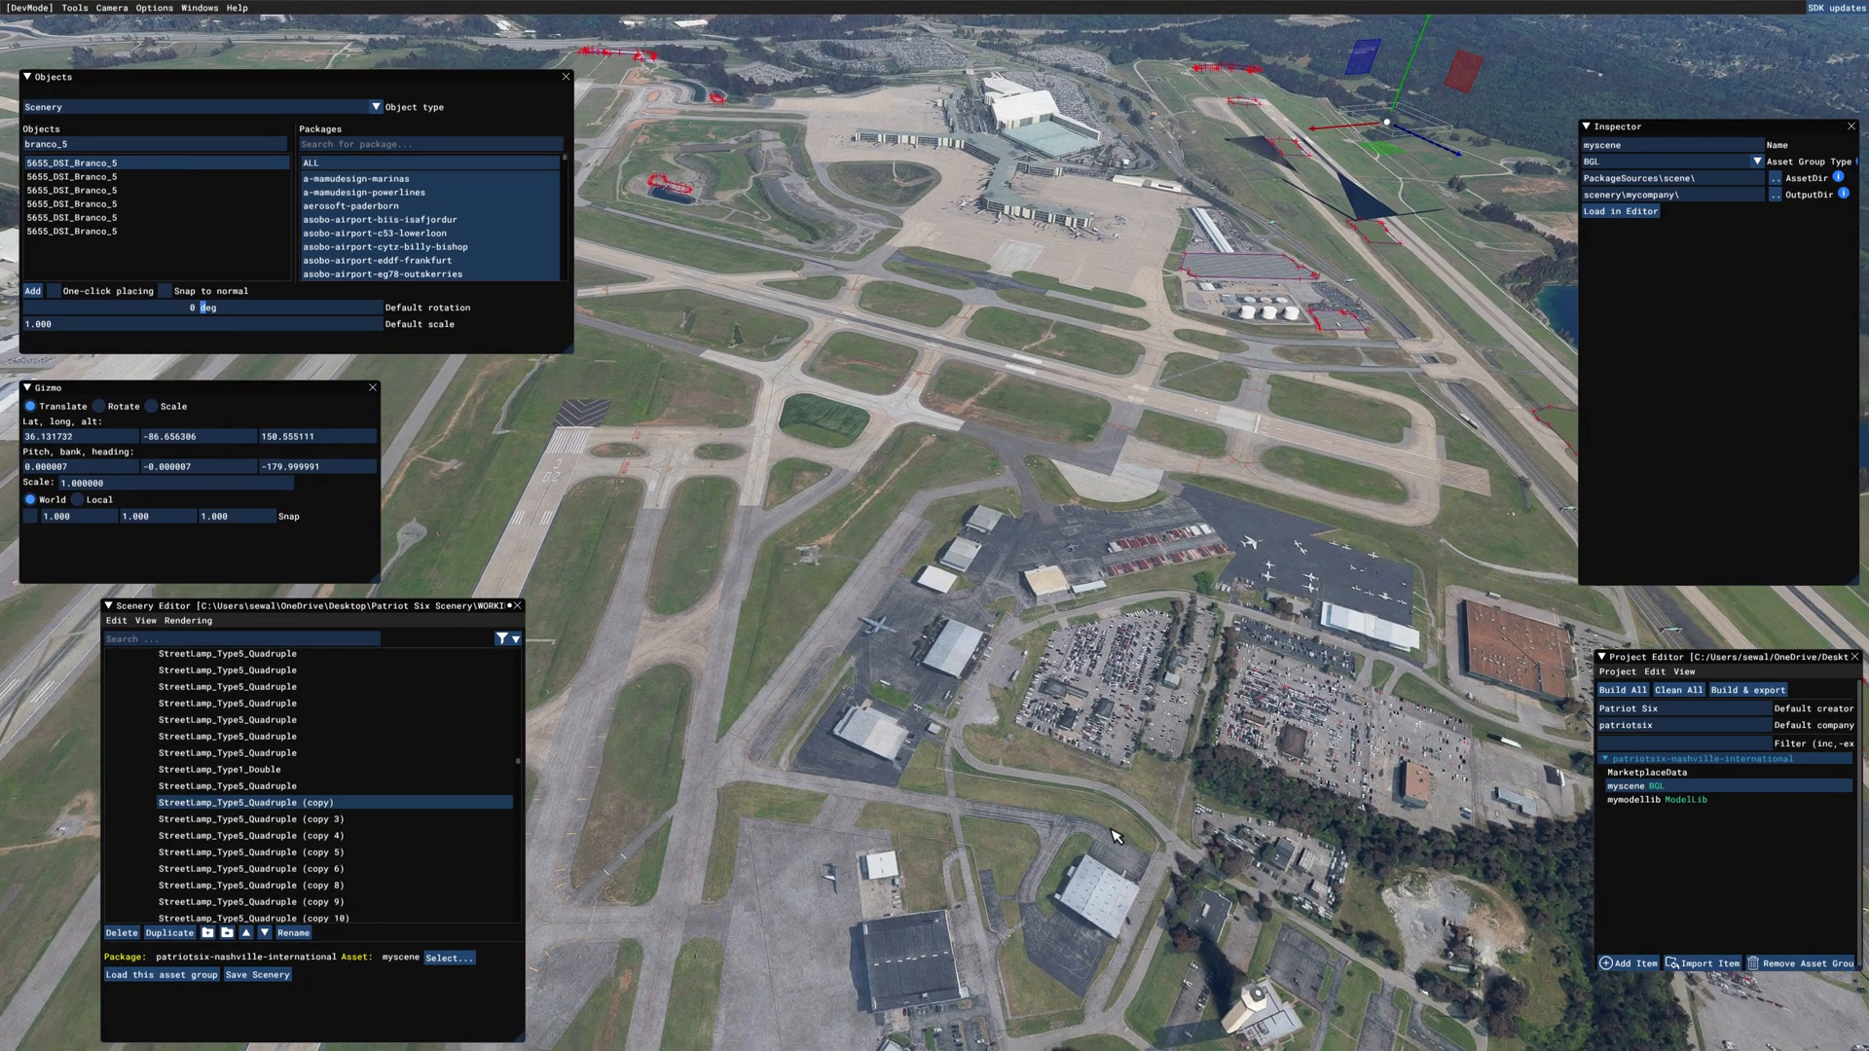
key("w")
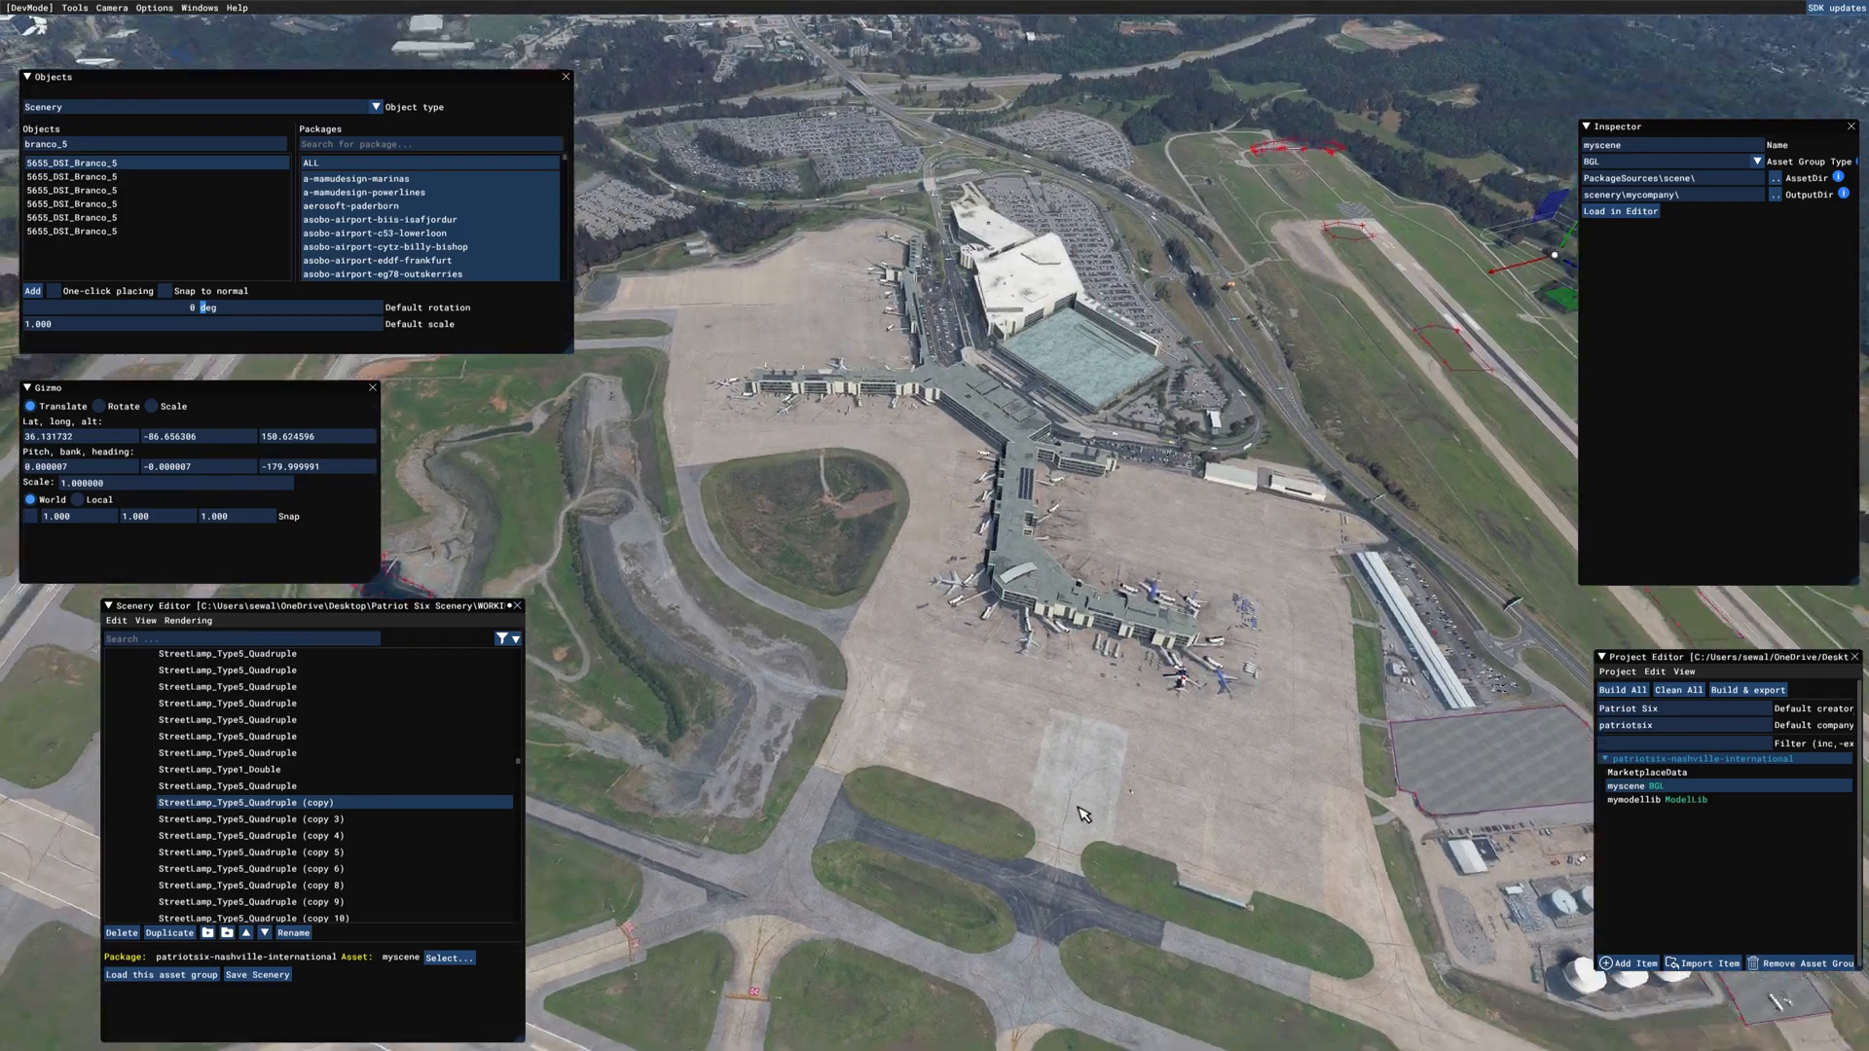
key("a")
right_click_drag(1077, 807, 1134, 866)
key("a")
key("a")
key("d")
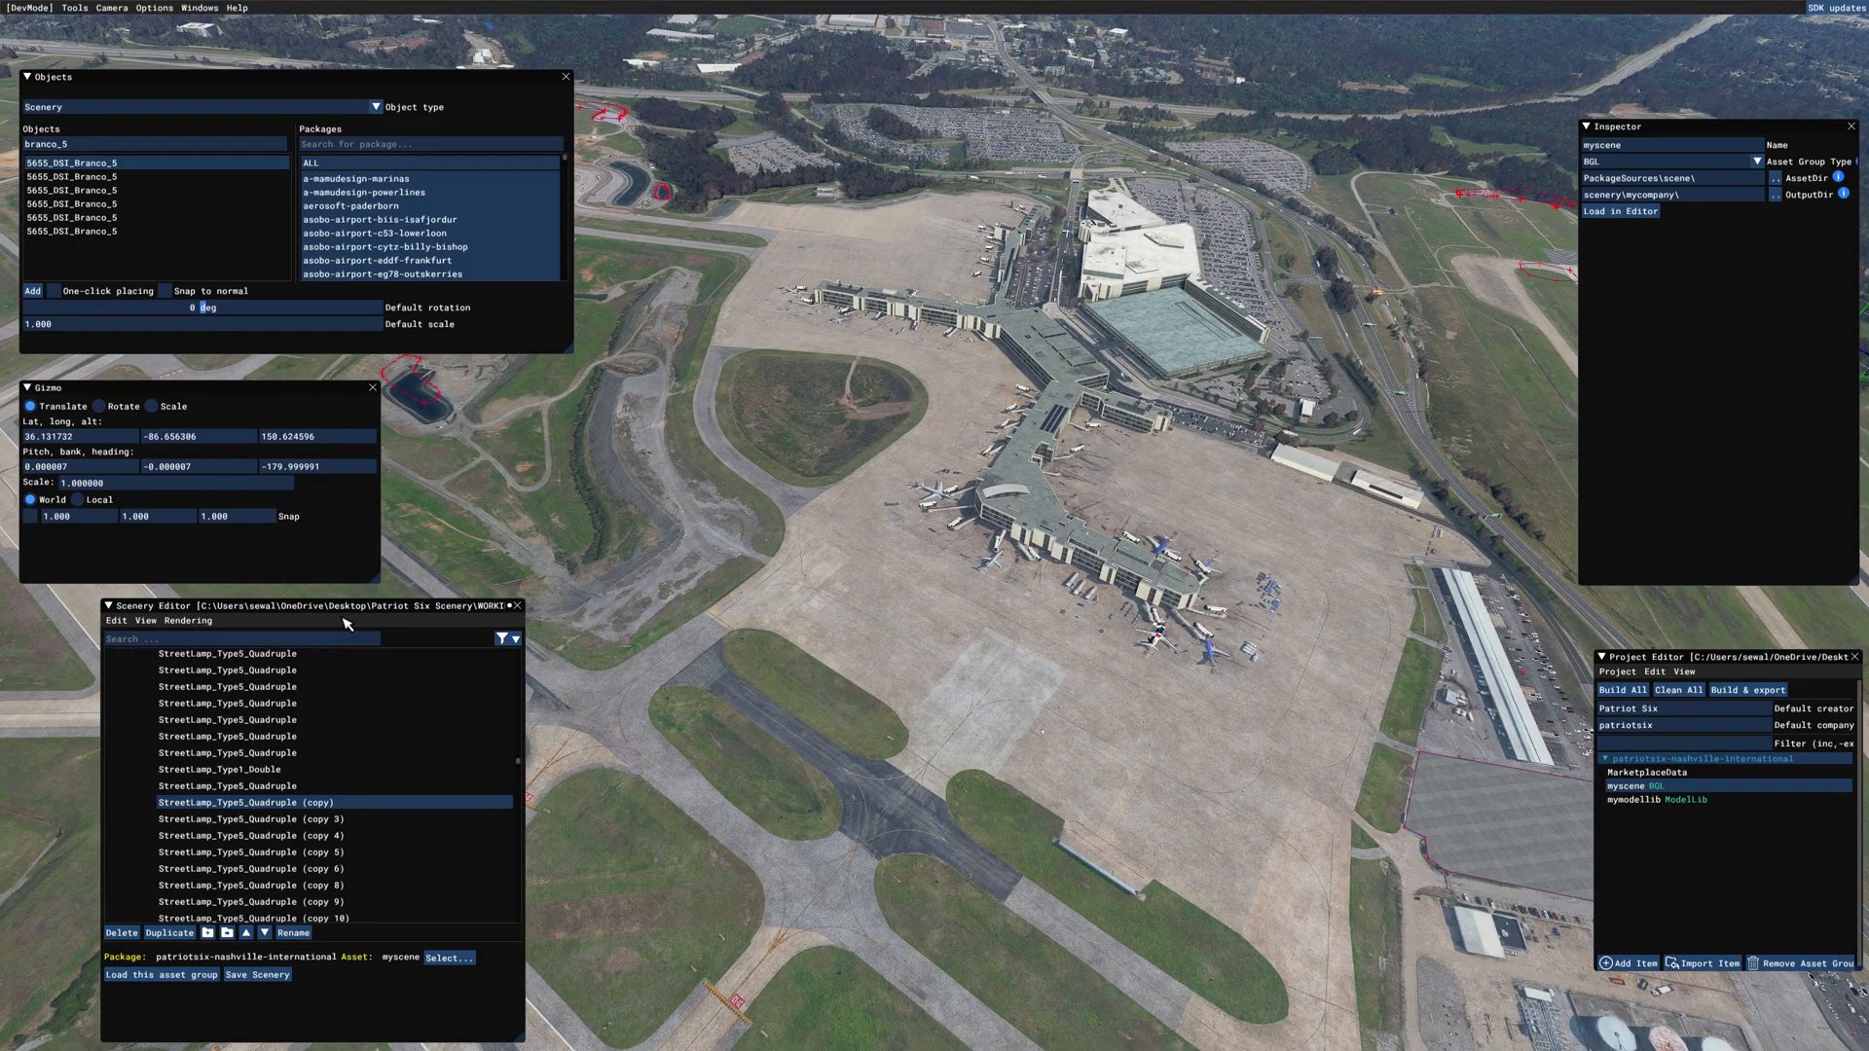
Step: Move the Scenery Editor window slightly aside and save the scenery
left_click_drag(344, 611, 281, 607)
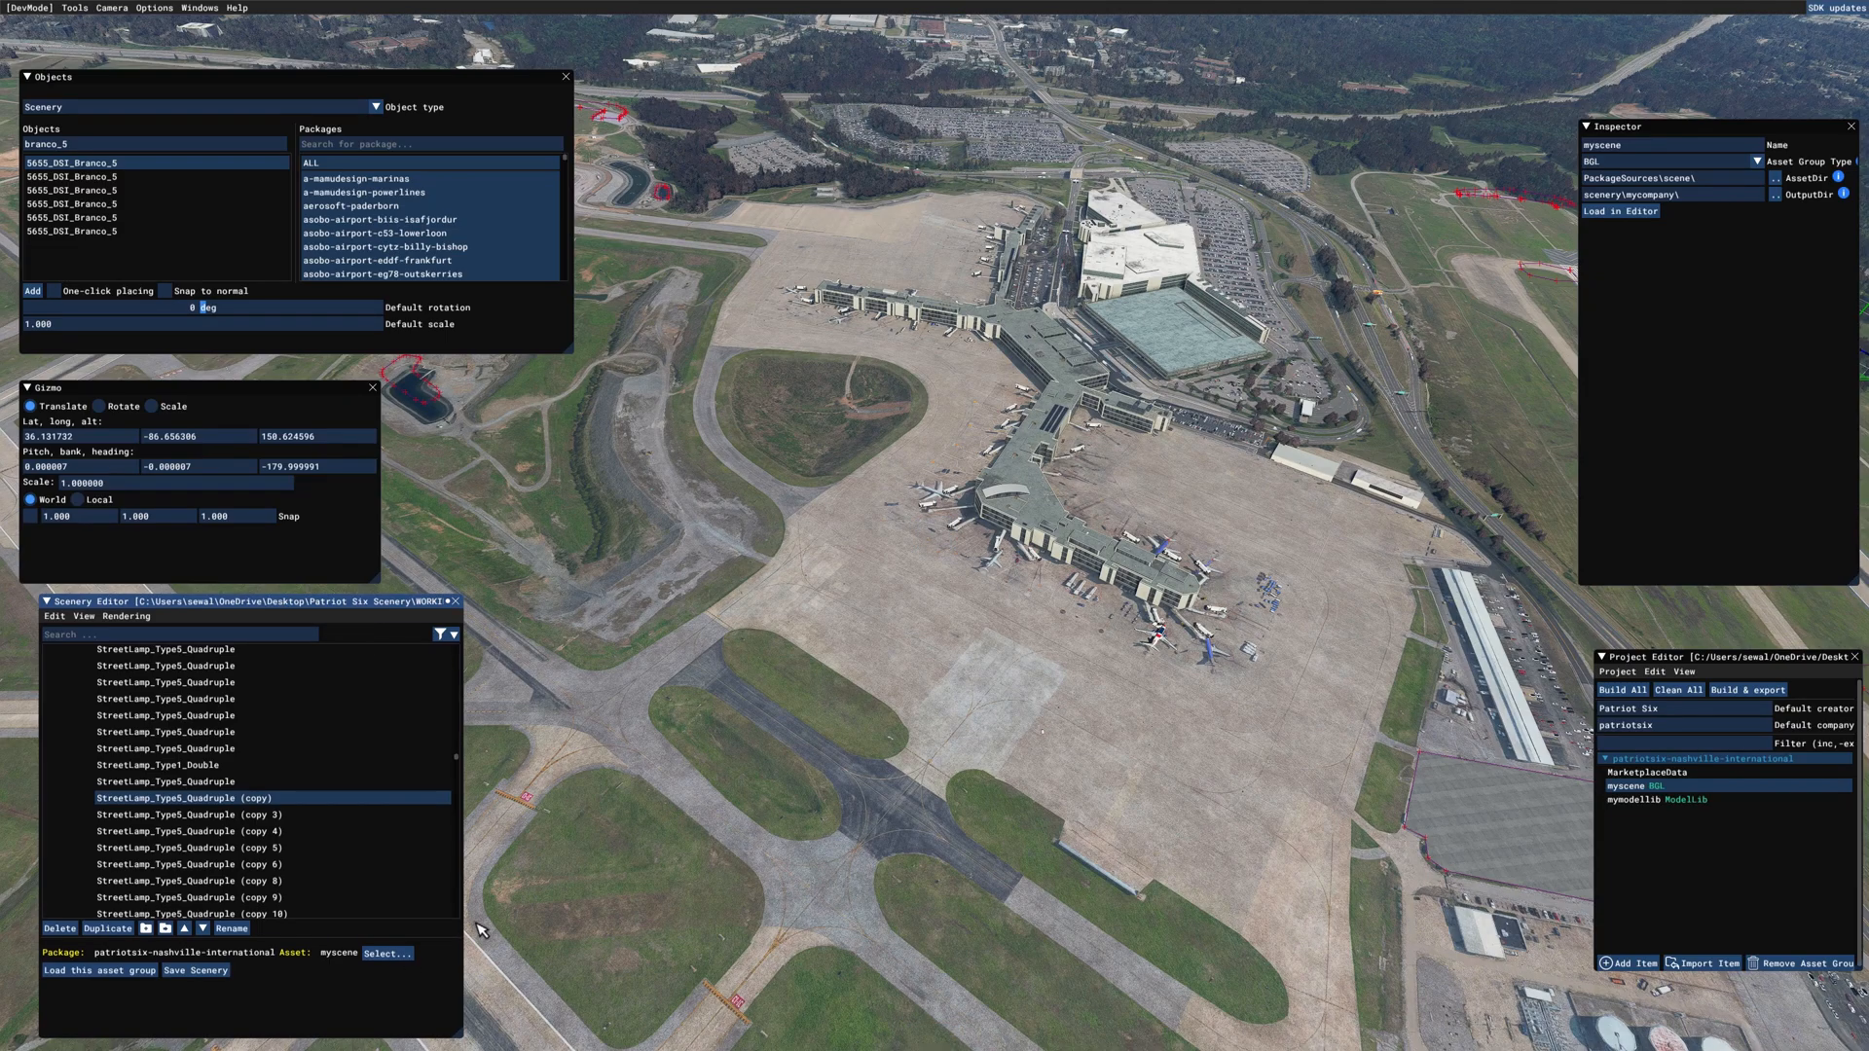
left_click(214, 972)
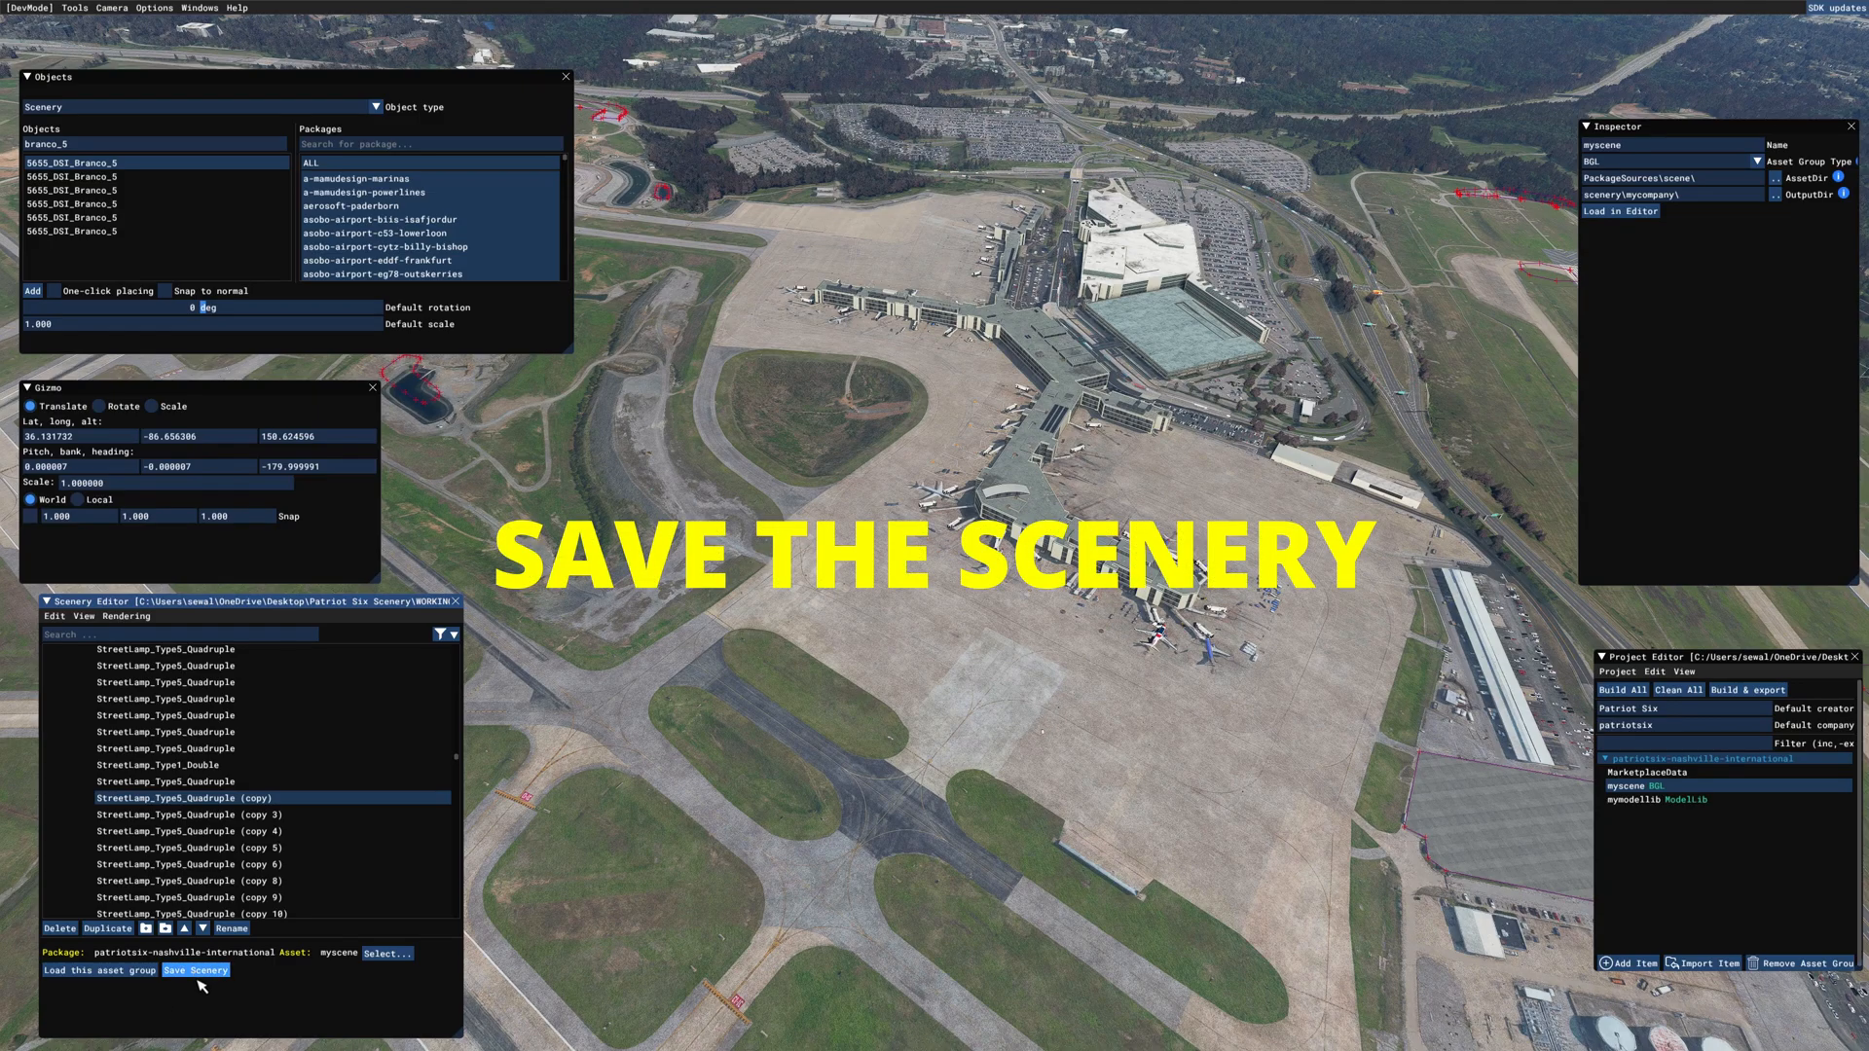
left_click(199, 975)
Step: Build the patriotsix-nashville-international package and close the build console
left_click(1647, 662)
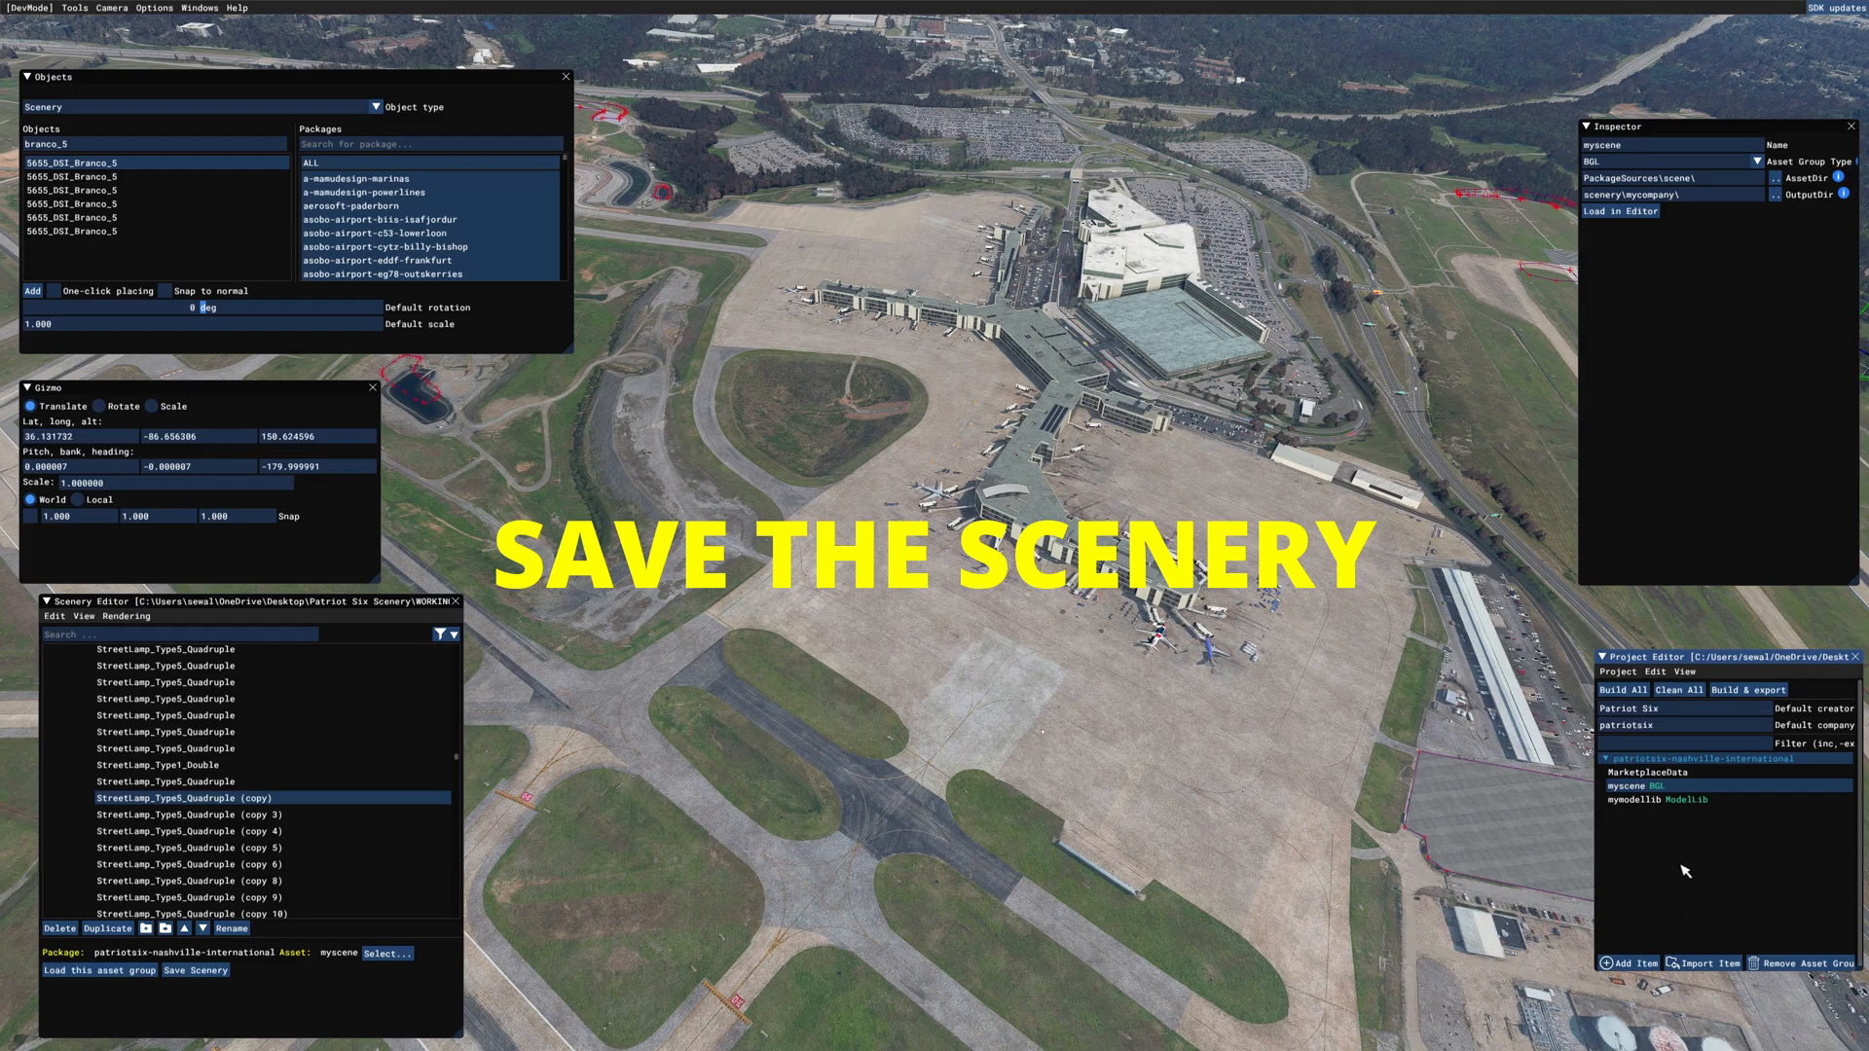
left_click(1651, 763)
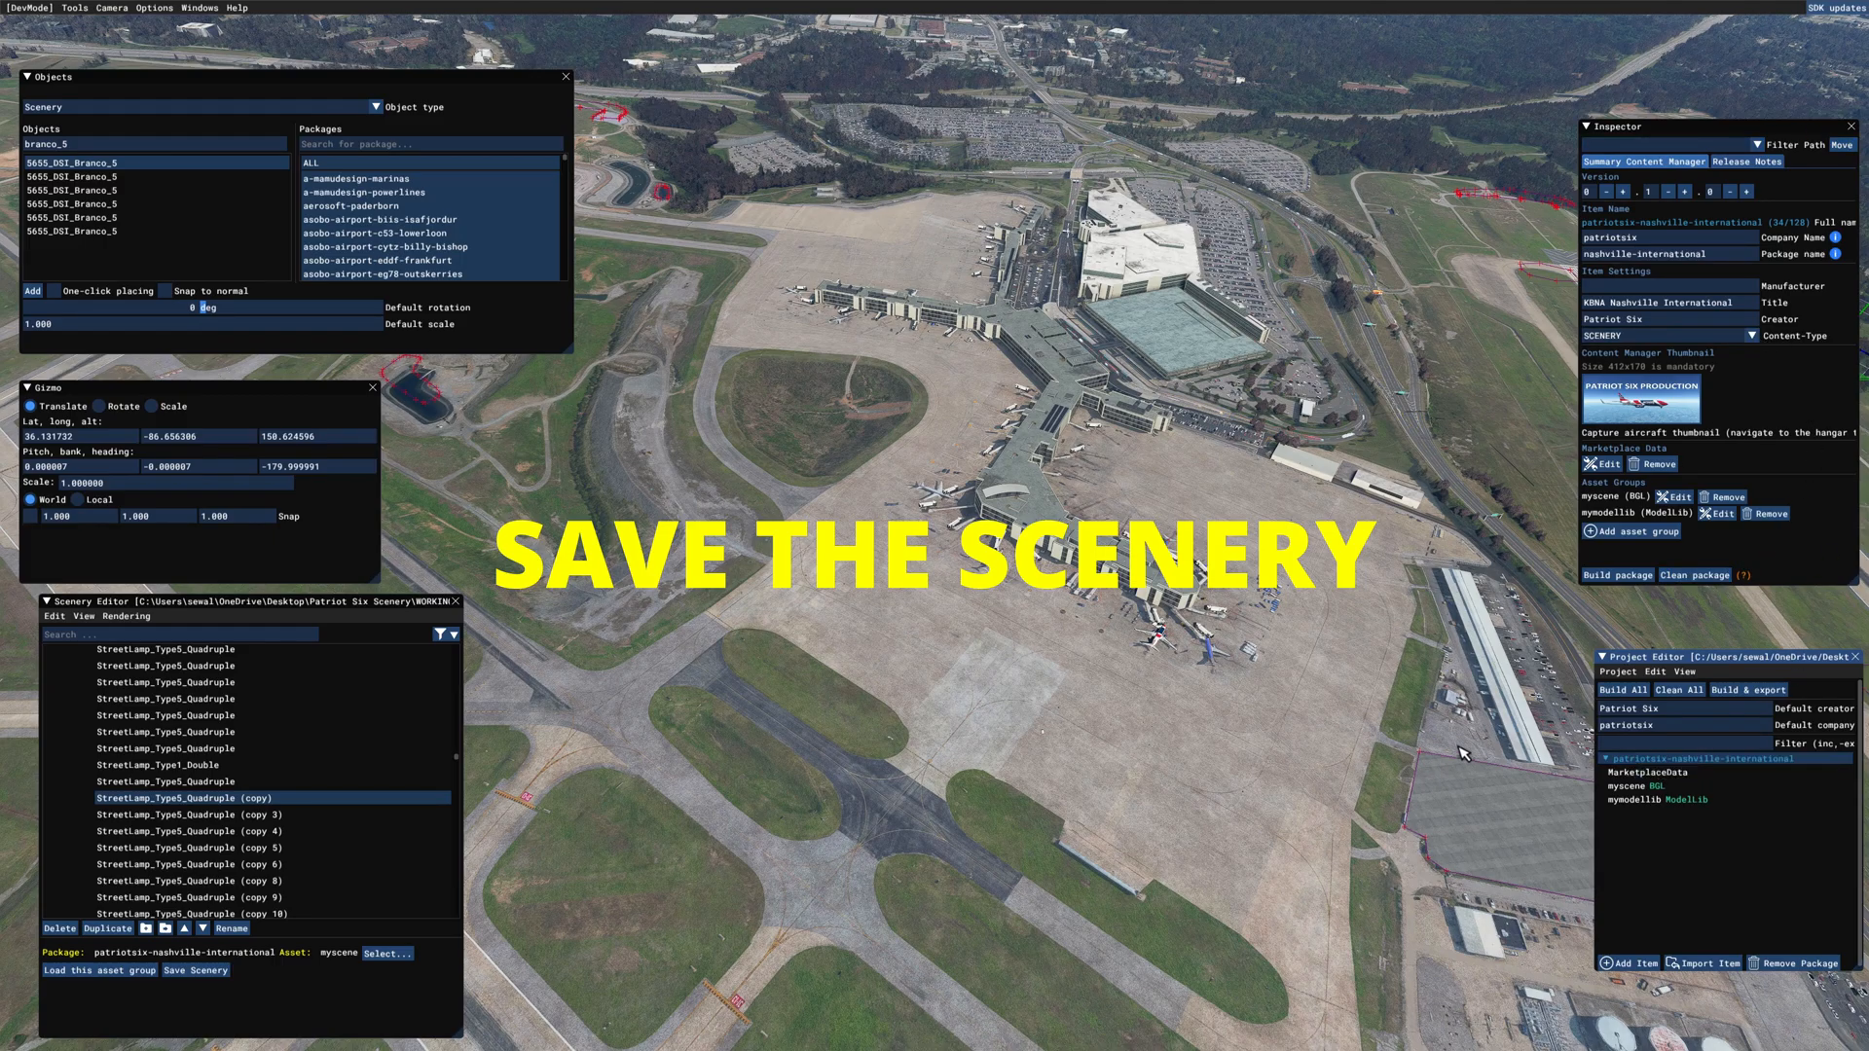
left_click(1616, 575)
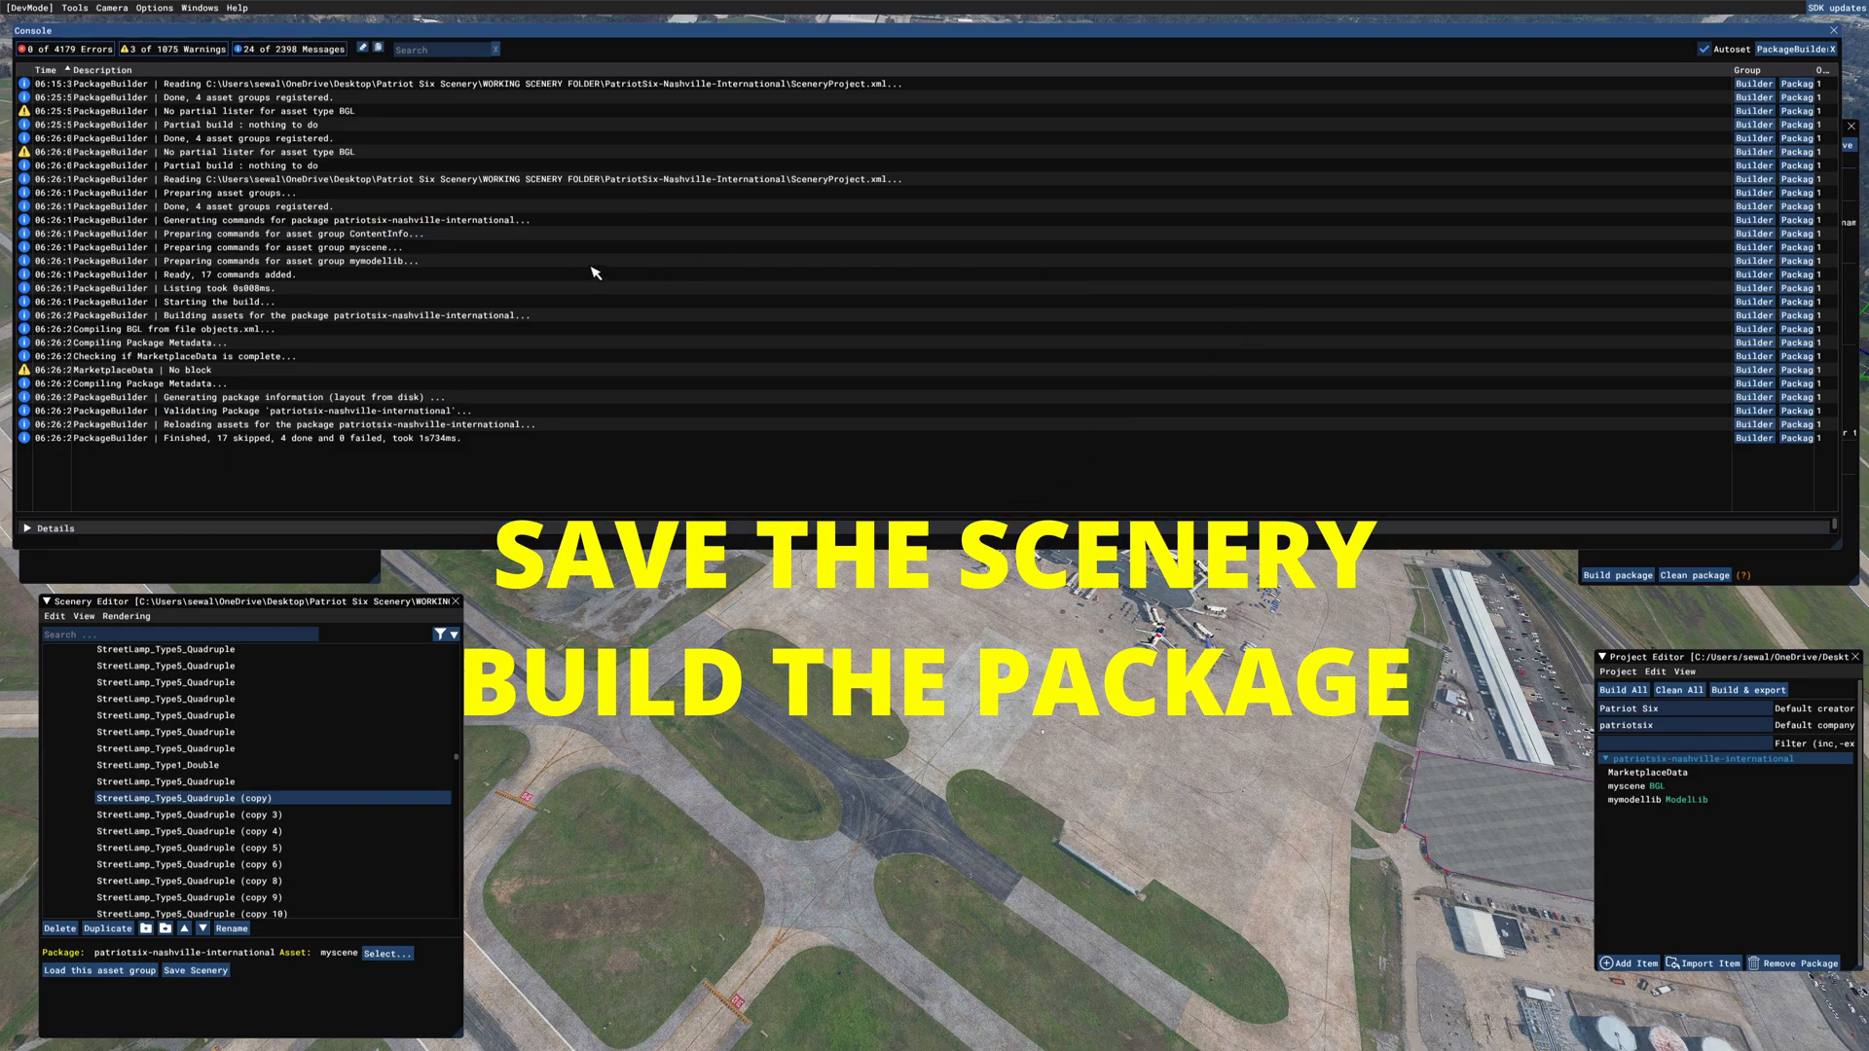
left_click(1833, 32)
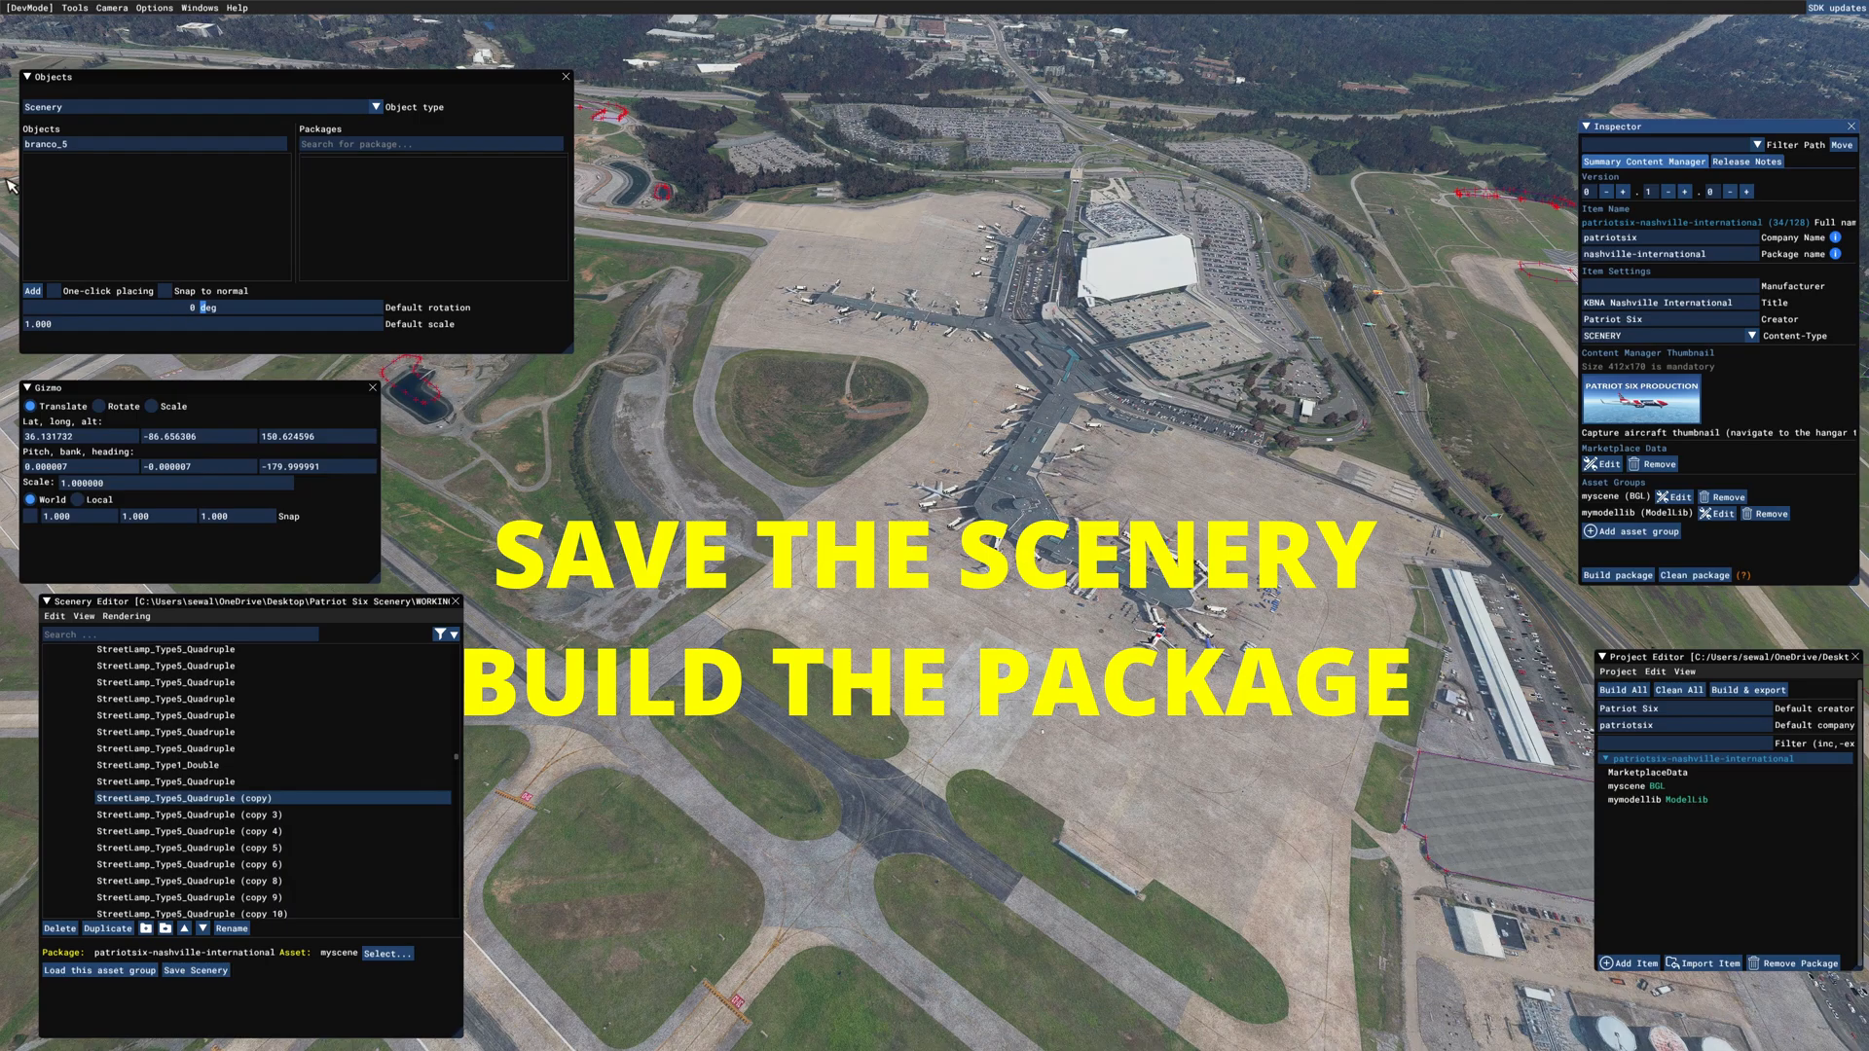
Step: Switch to File Explorer and select the patriotsix-nashville-international folder inside the PatriotSix-Nashville-International project's Packages folder
left_click(75, 8)
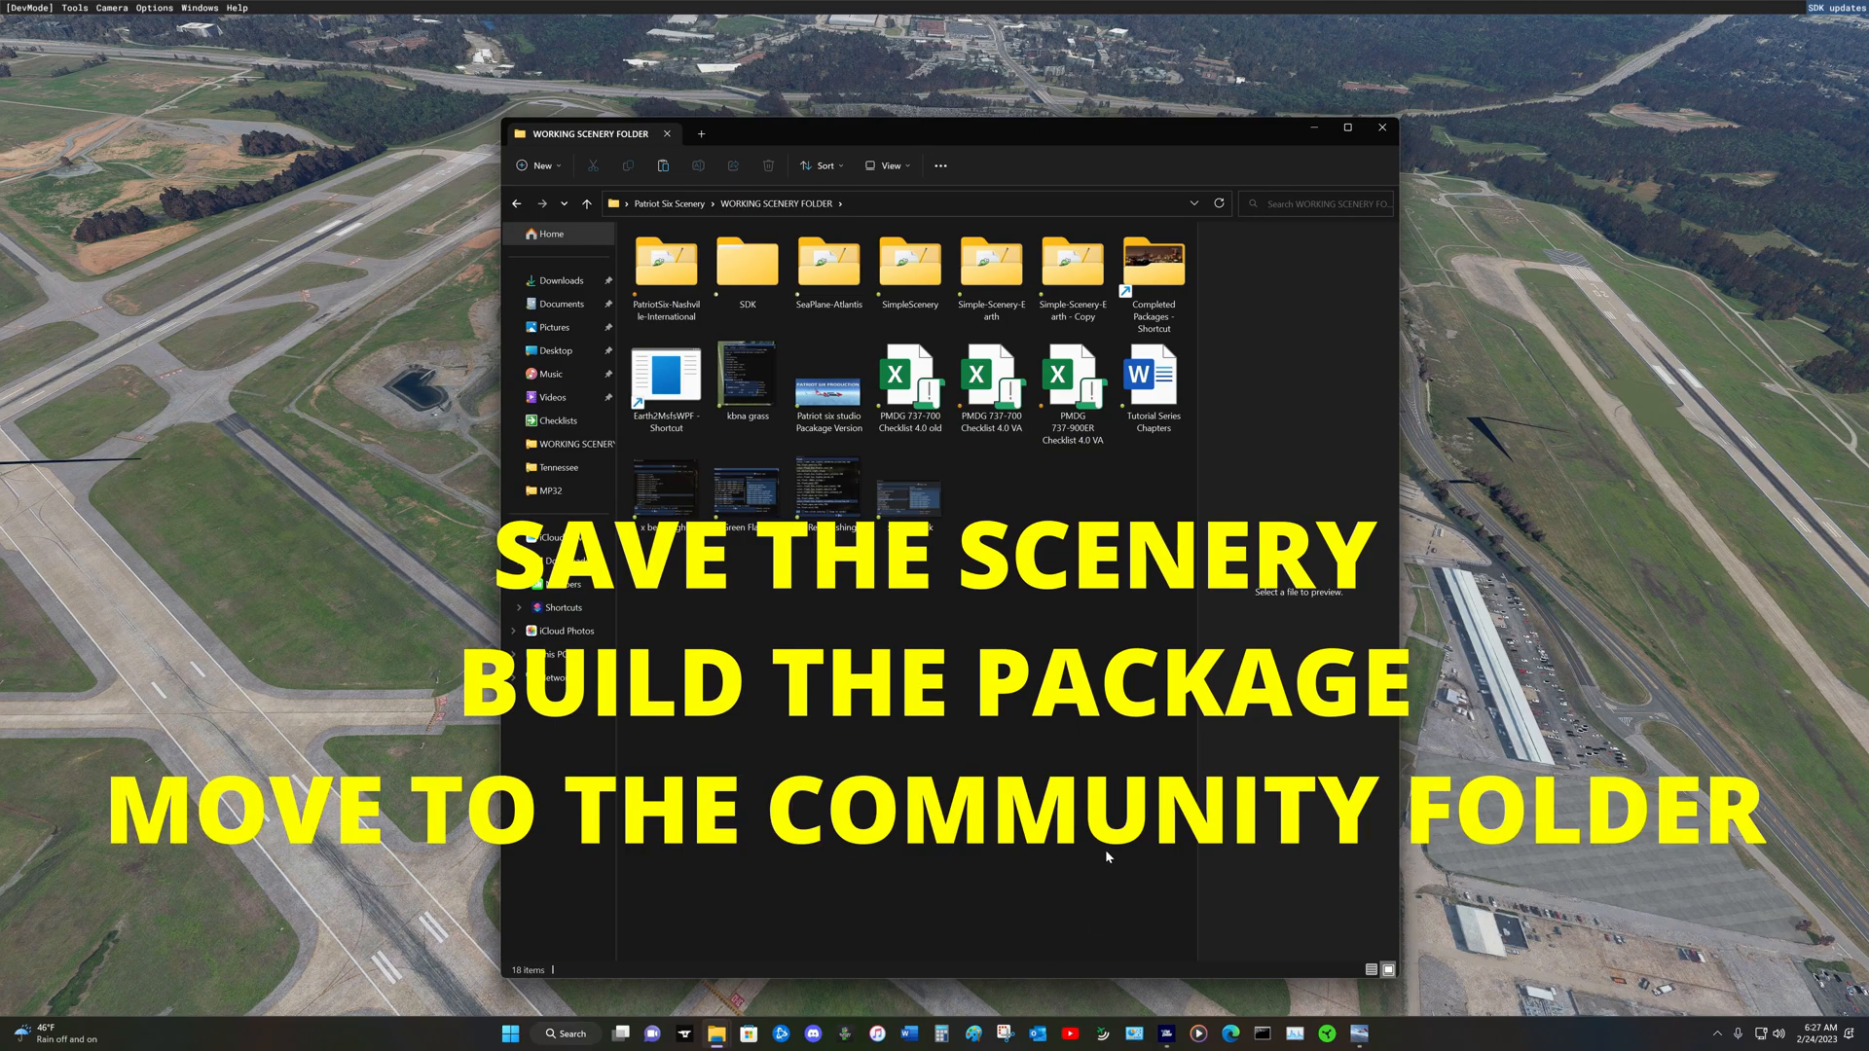
double_click(667, 283)
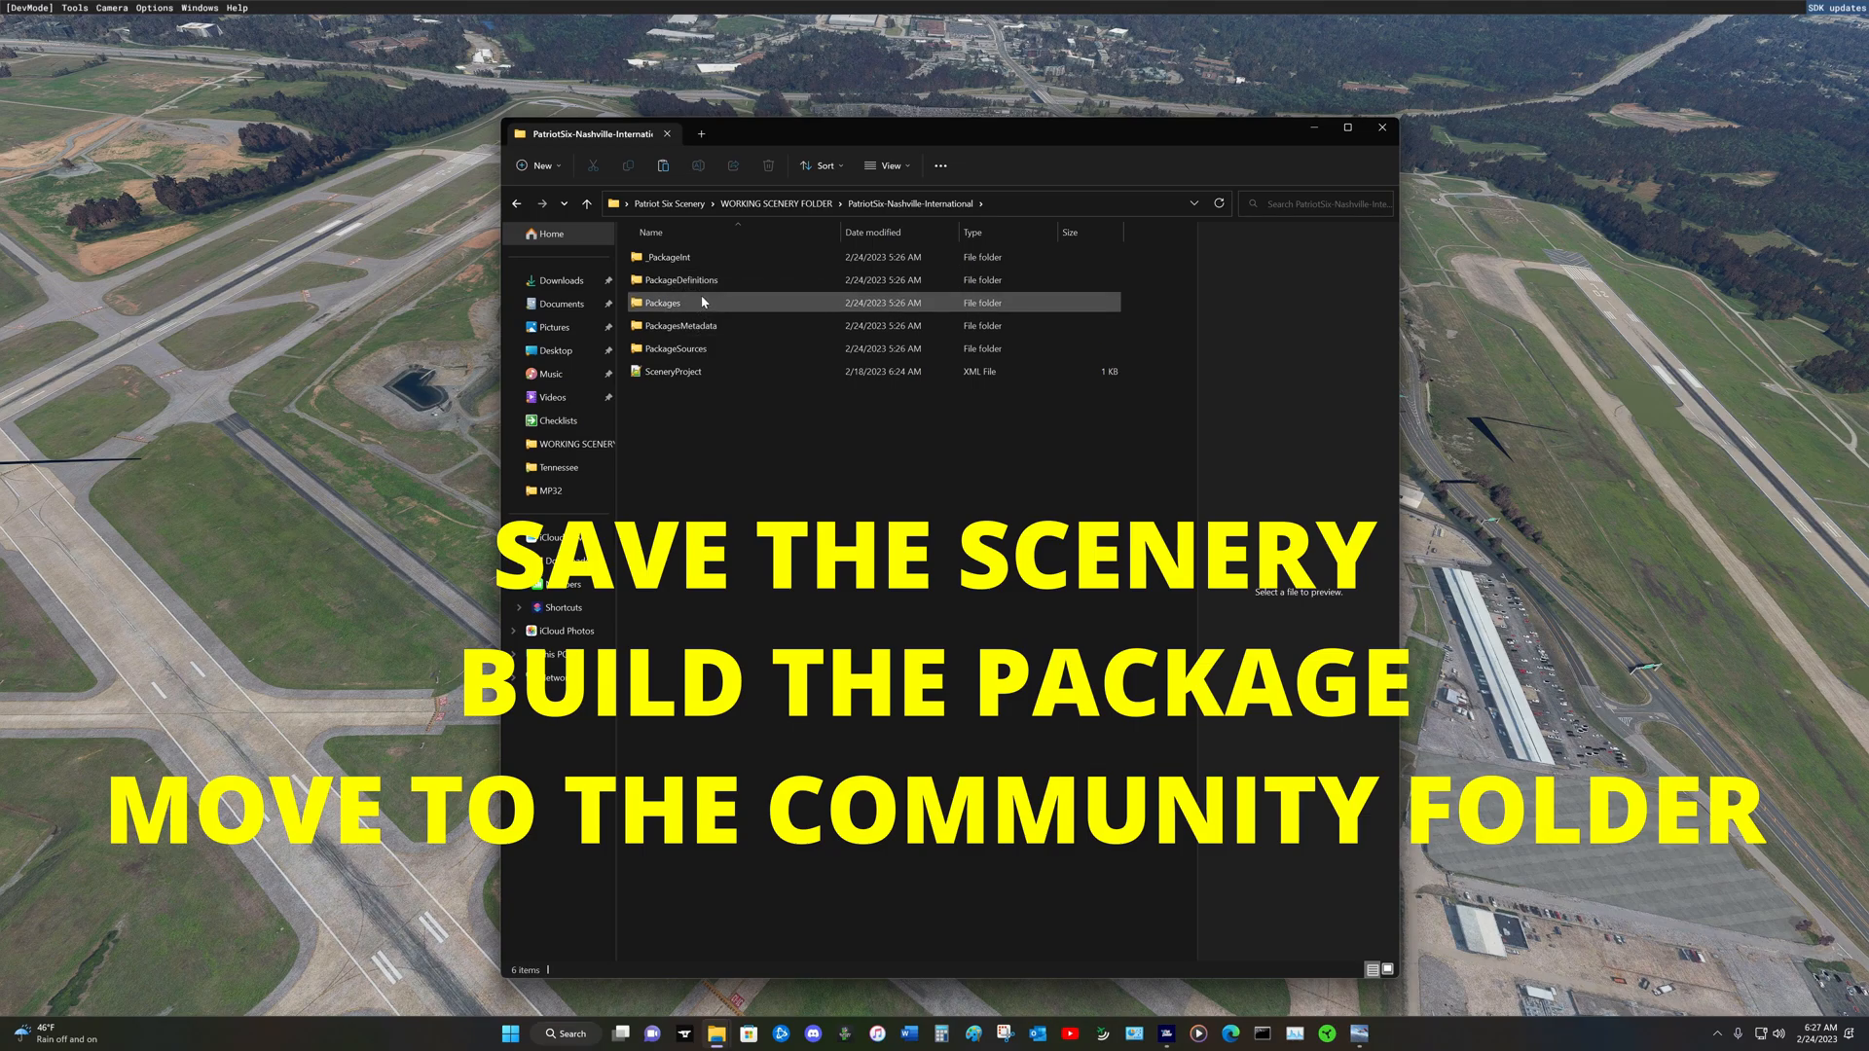
double_click(703, 304)
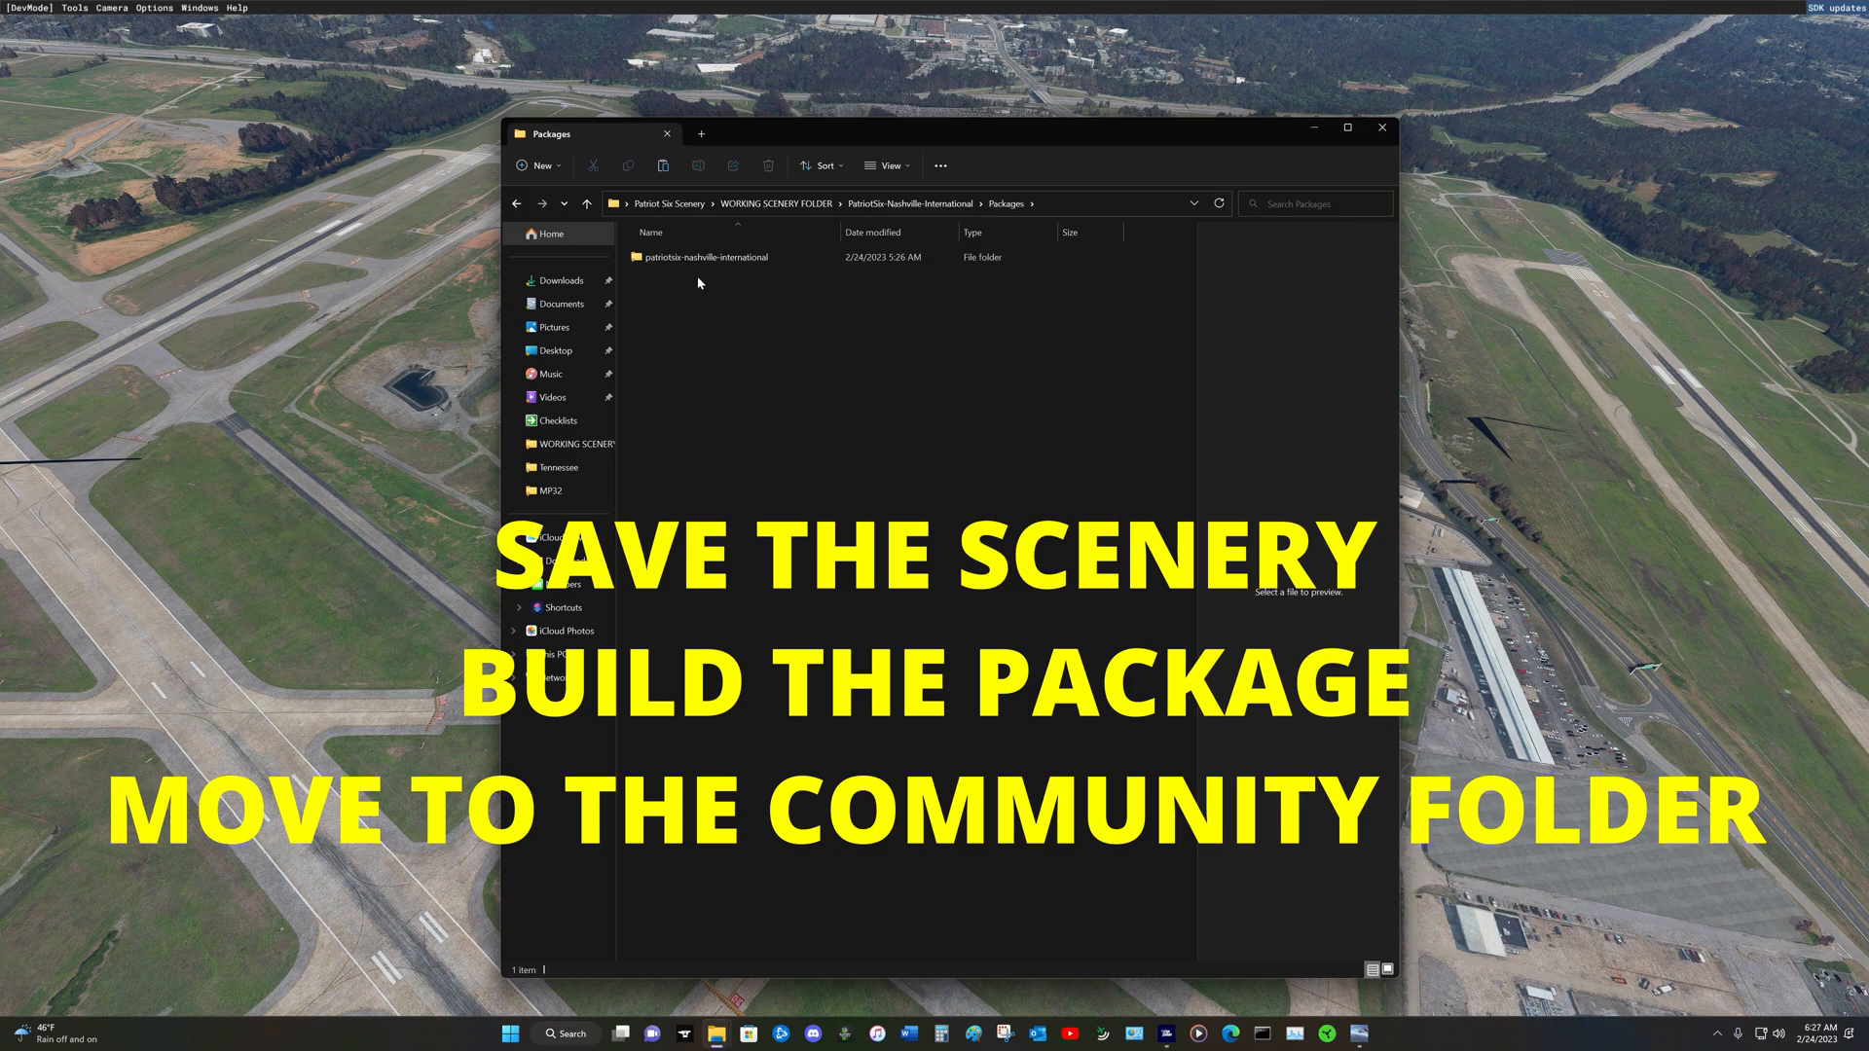
left_click(697, 264)
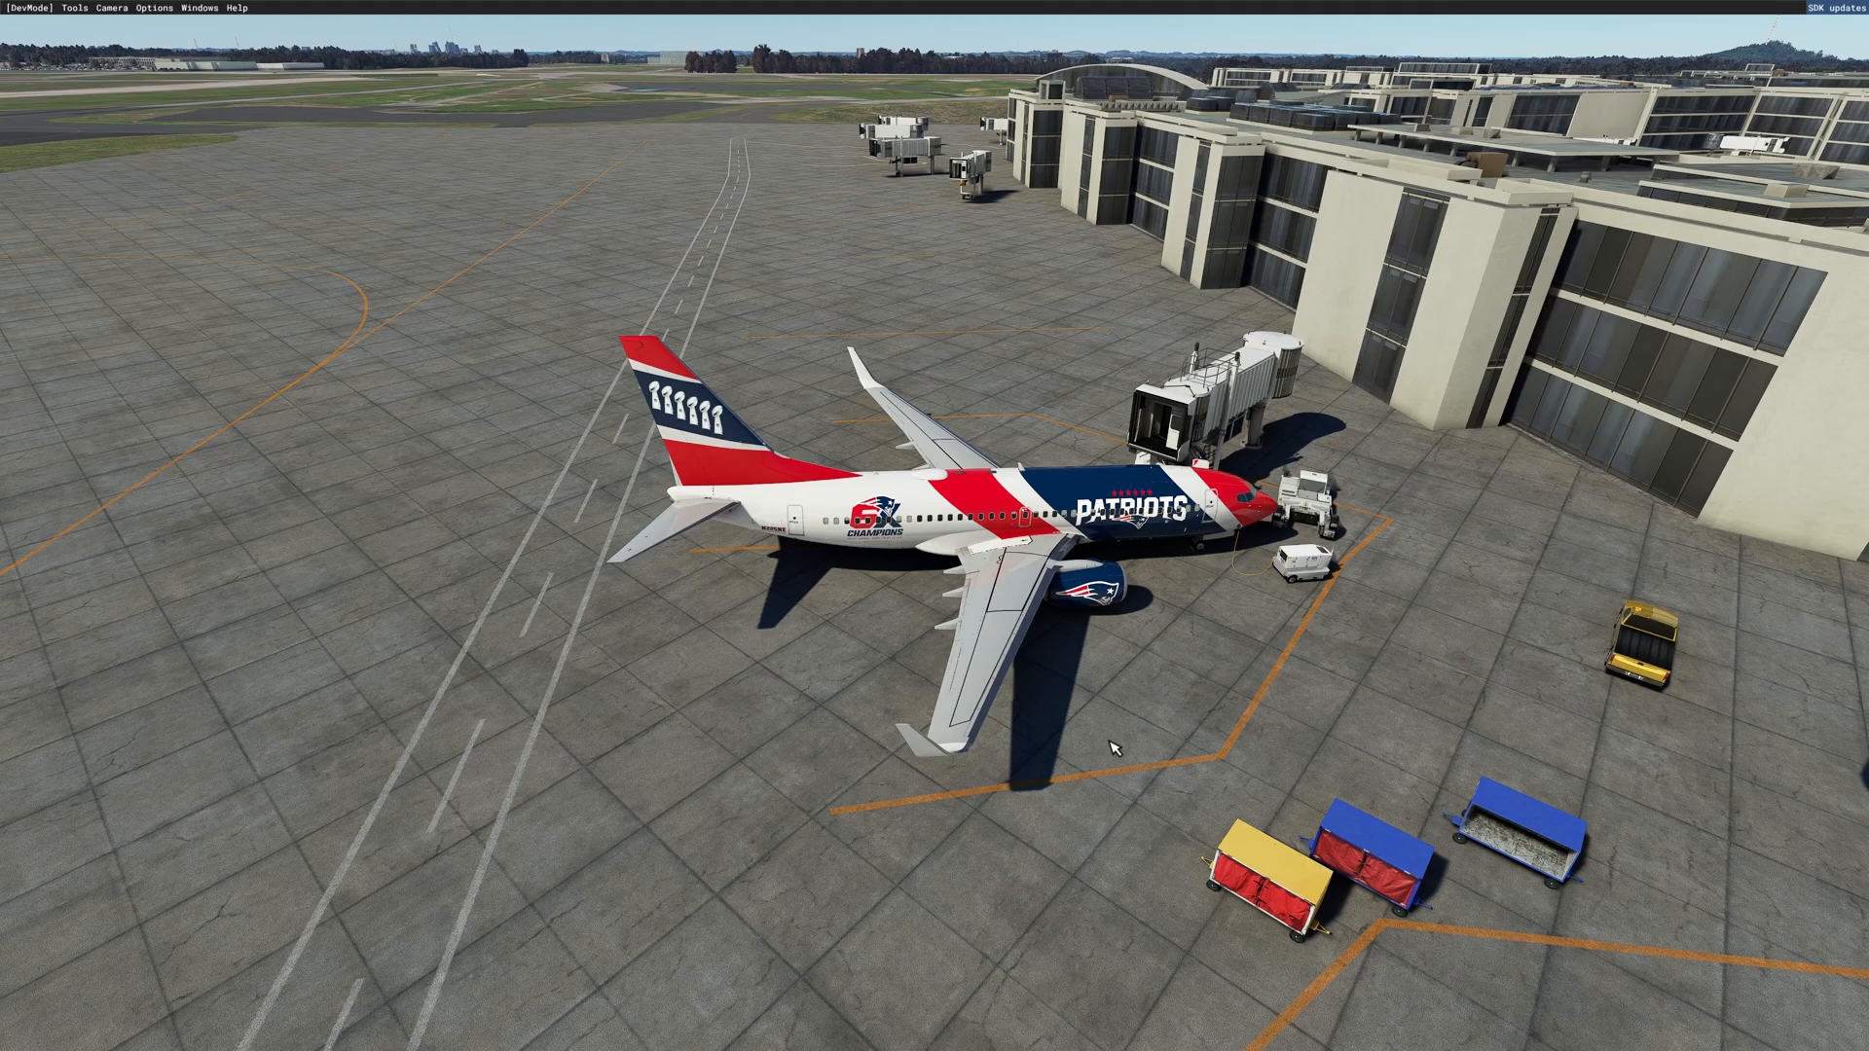
Step: Switch to the WORKING SCENERY FOLDER window in File Explorer and close it
key("alt+Tab")
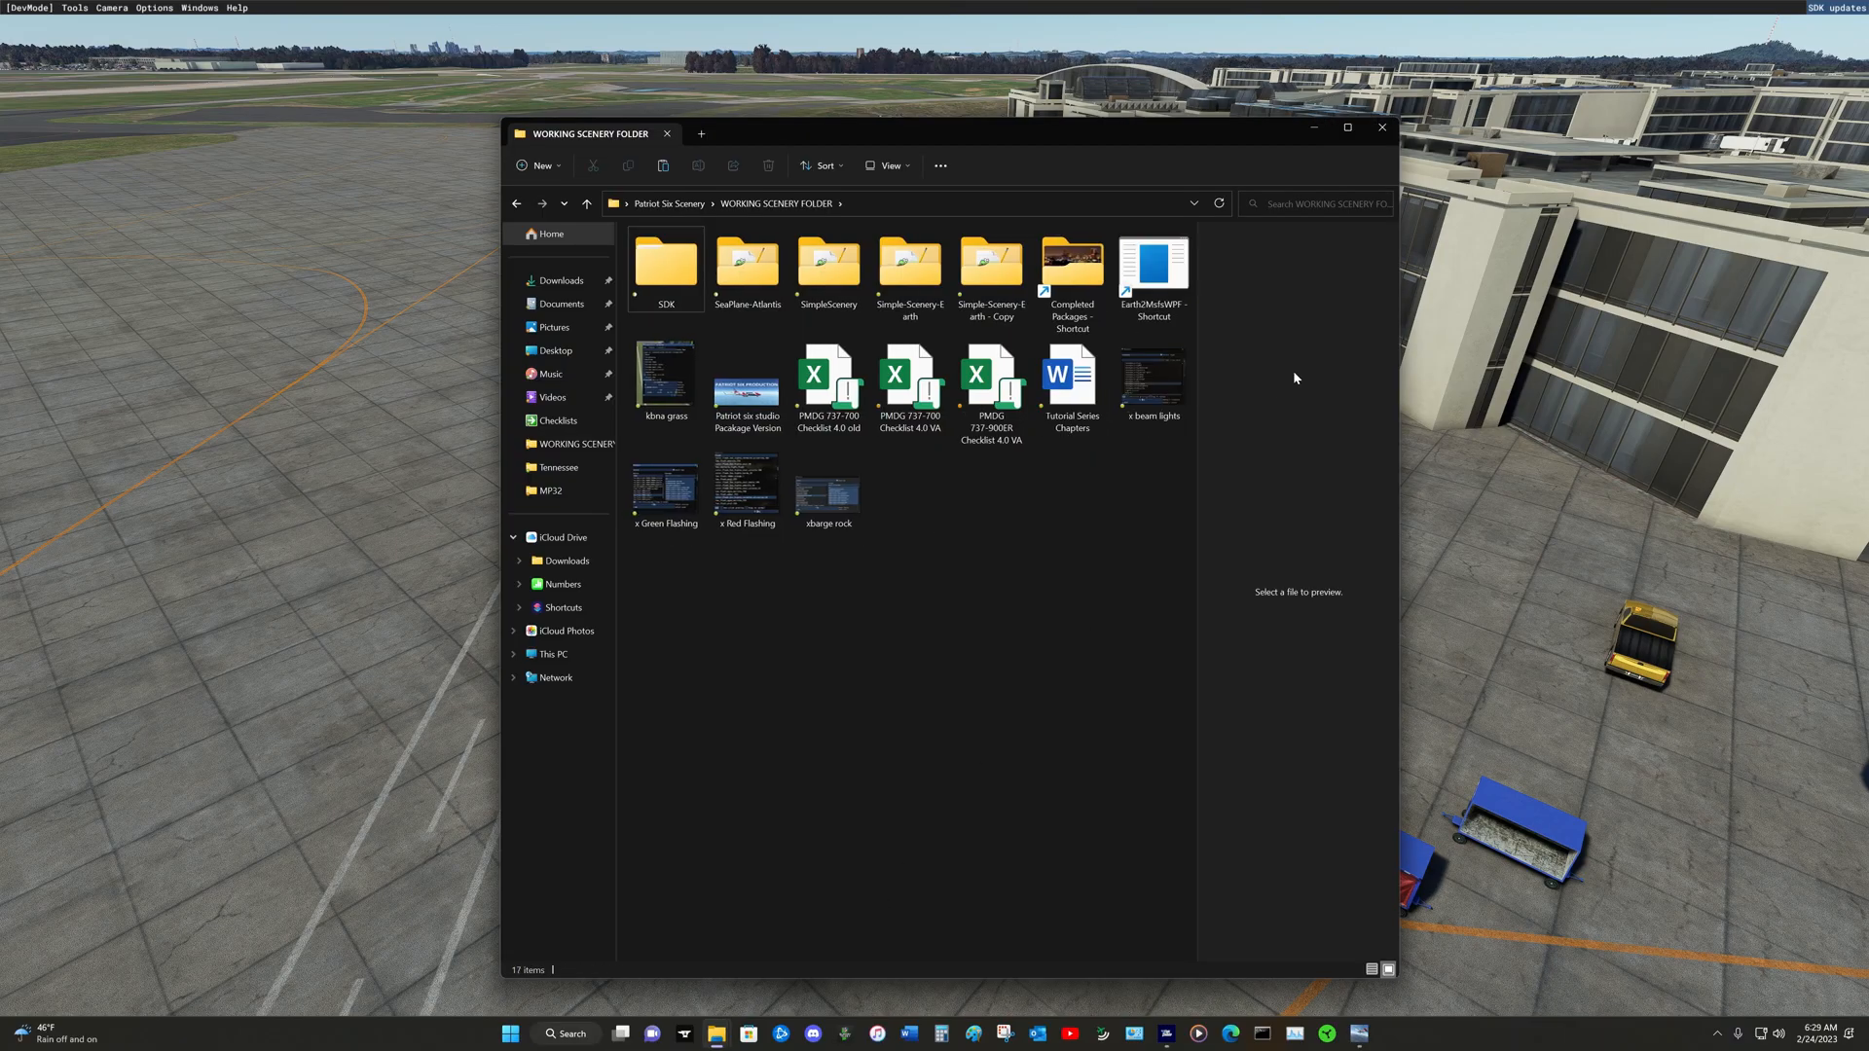
left_click(1382, 129)
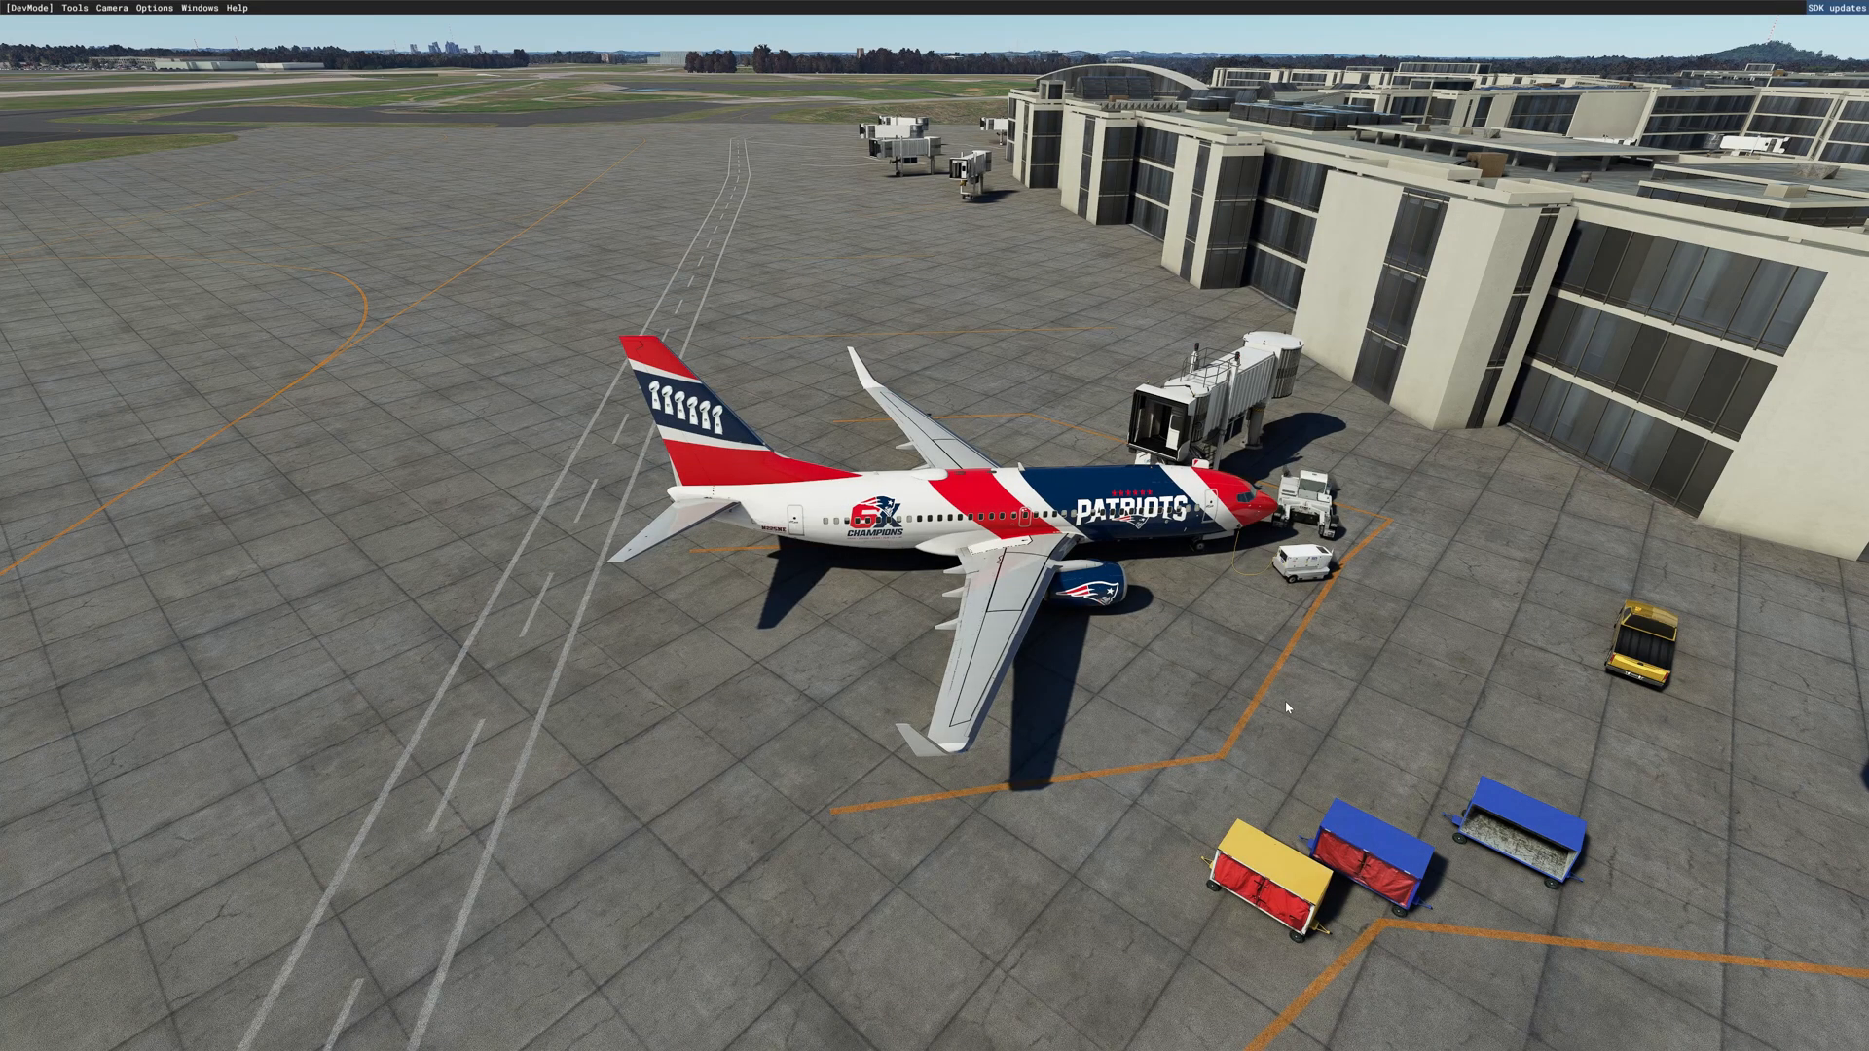